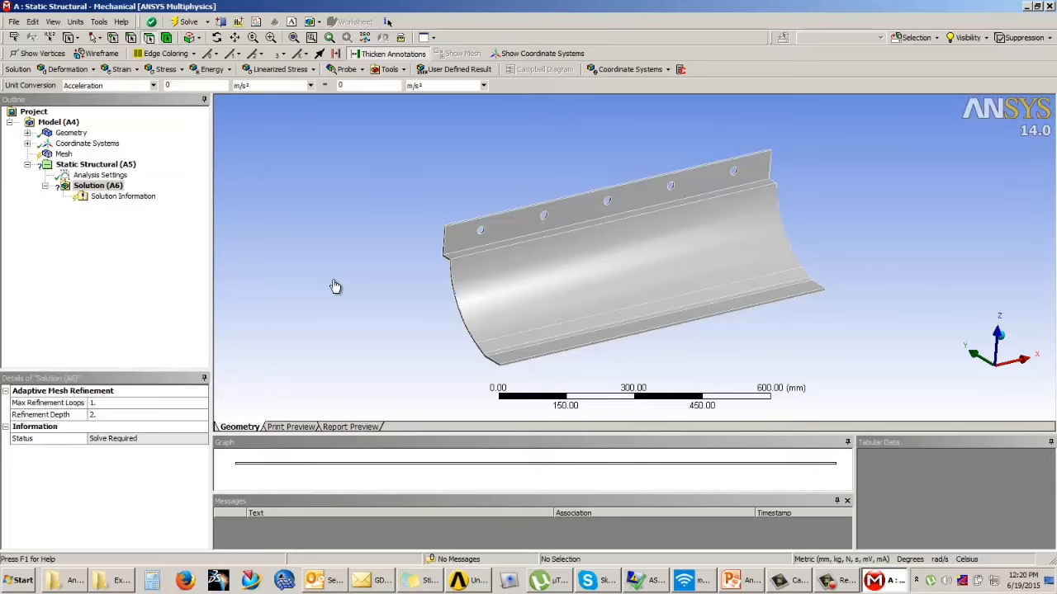
- Generate the mesh for the curved flanged plate with the default mesh settings
scroll(412, 288, up, 3)
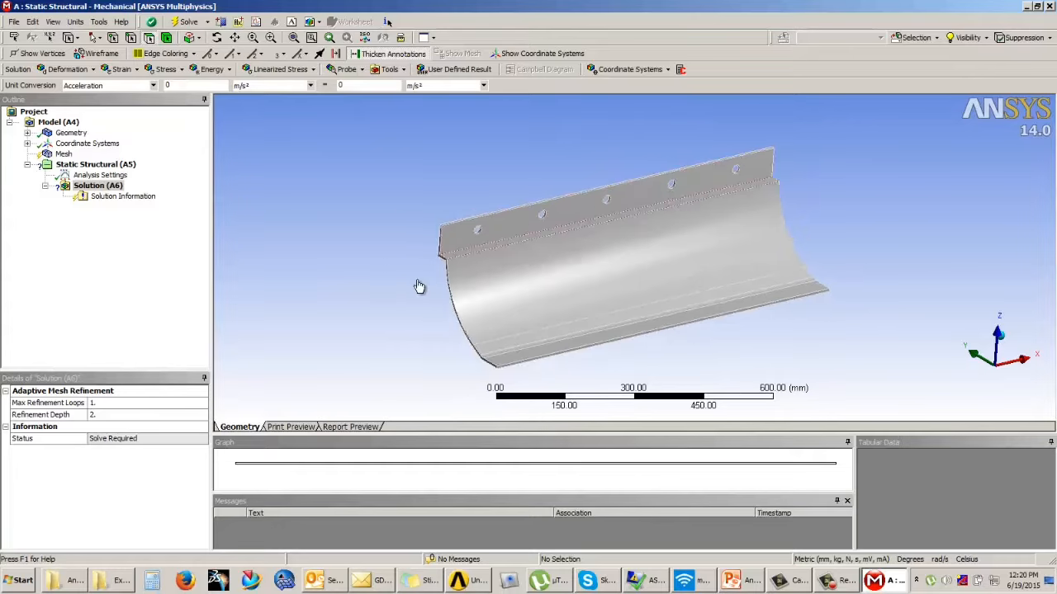
middle_drag(437, 290, 663, 252)
scroll(643, 190, up, 1)
scroll(627, 202, down, 1)
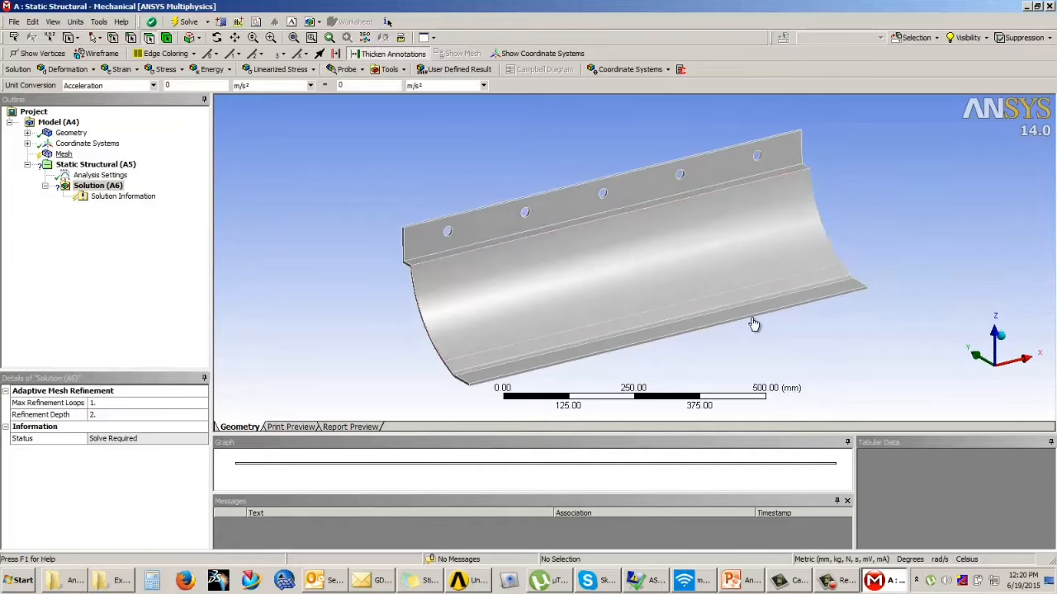
click(64, 154)
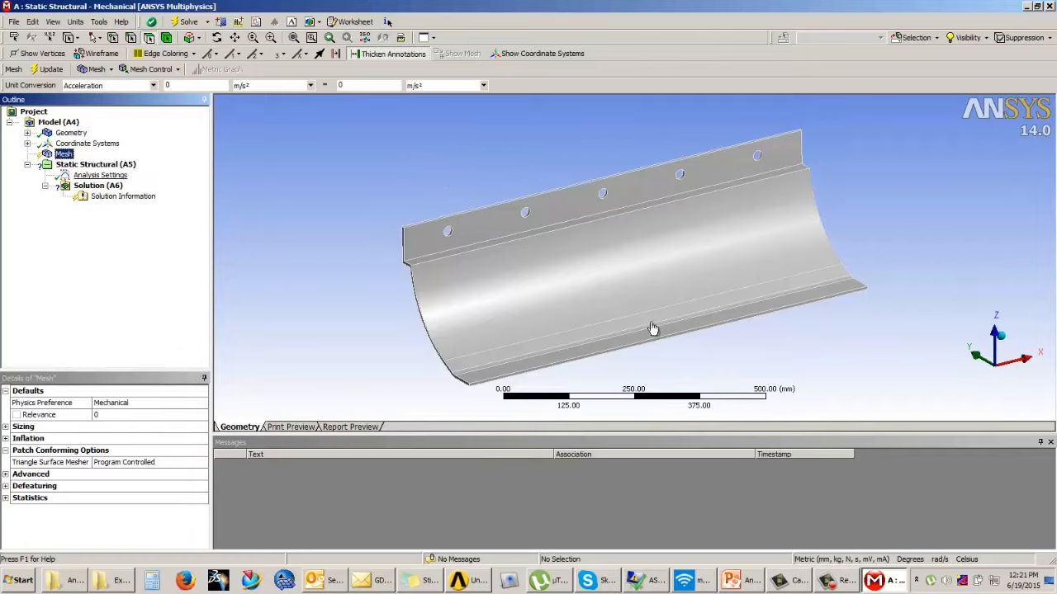
right_click(63, 154)
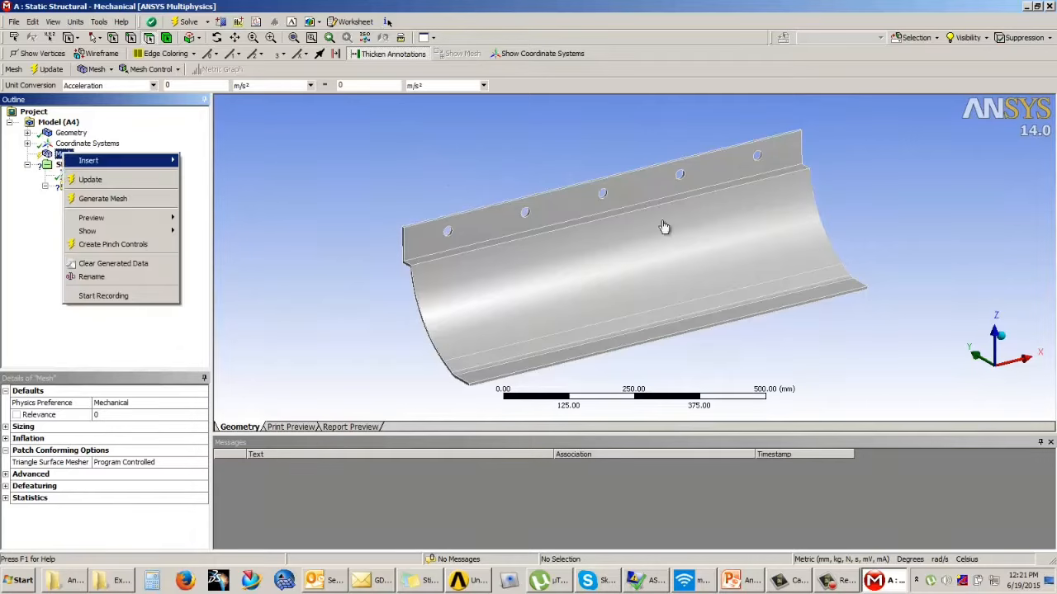
click(175, 122)
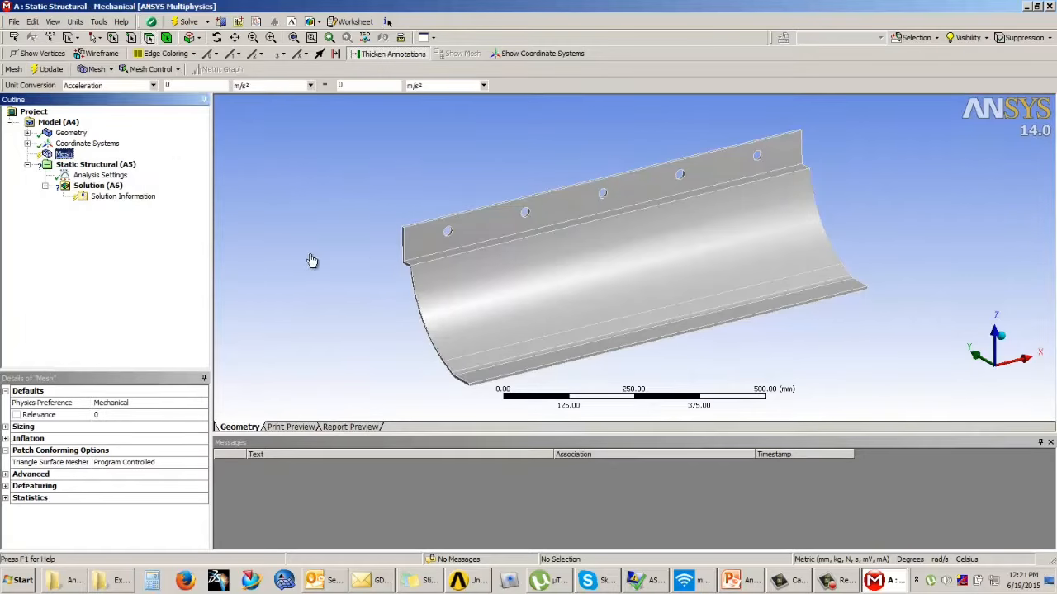
right_click(64, 155)
click(103, 200)
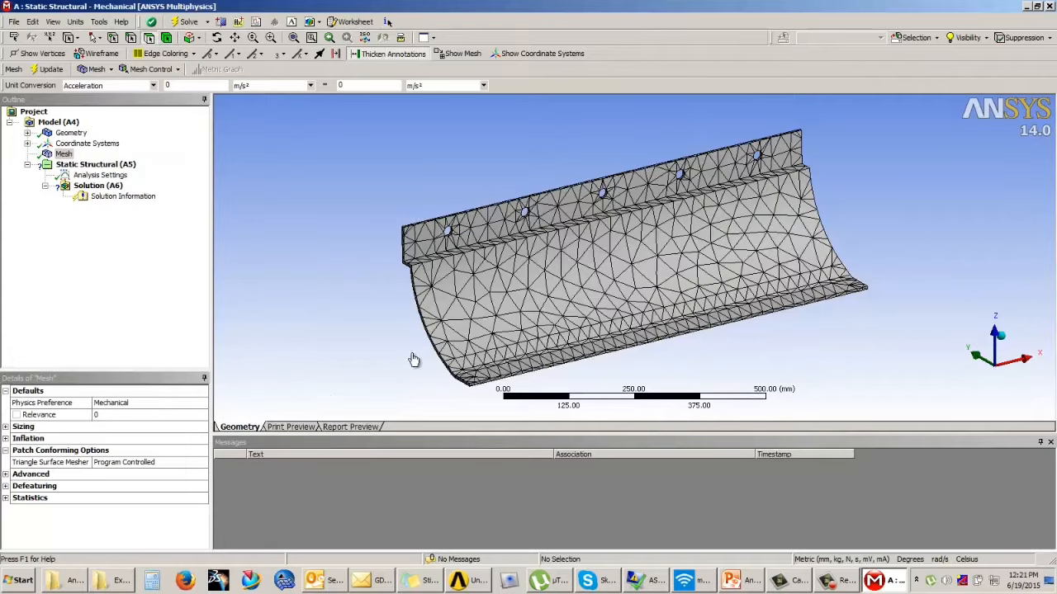
- Examine the generated mesh on the curved face, the flanges and around the holes
scroll(578, 529, up, 2)
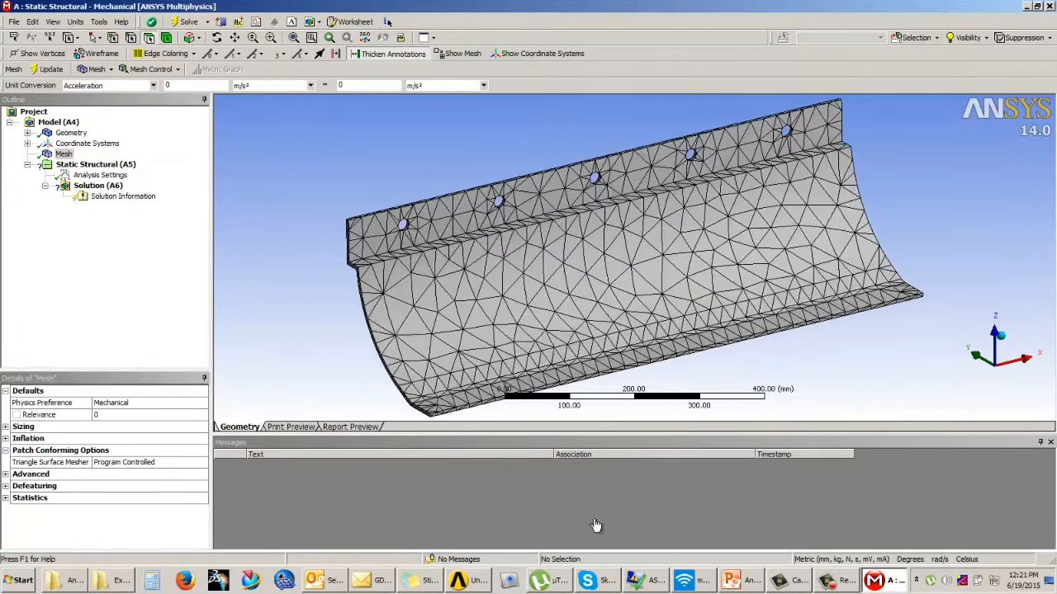
scroll(607, 514, down, 2)
middle_drag(610, 494, 844, 455)
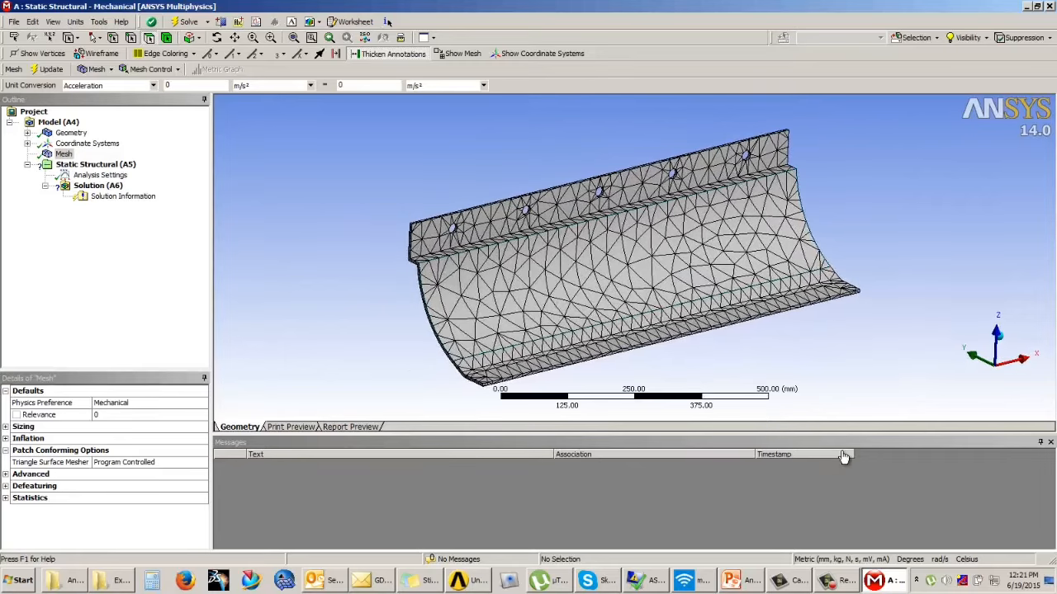
middle_drag(776, 210, 721, 154)
scroll(720, 153, up, 5)
scroll(716, 137, down, 5)
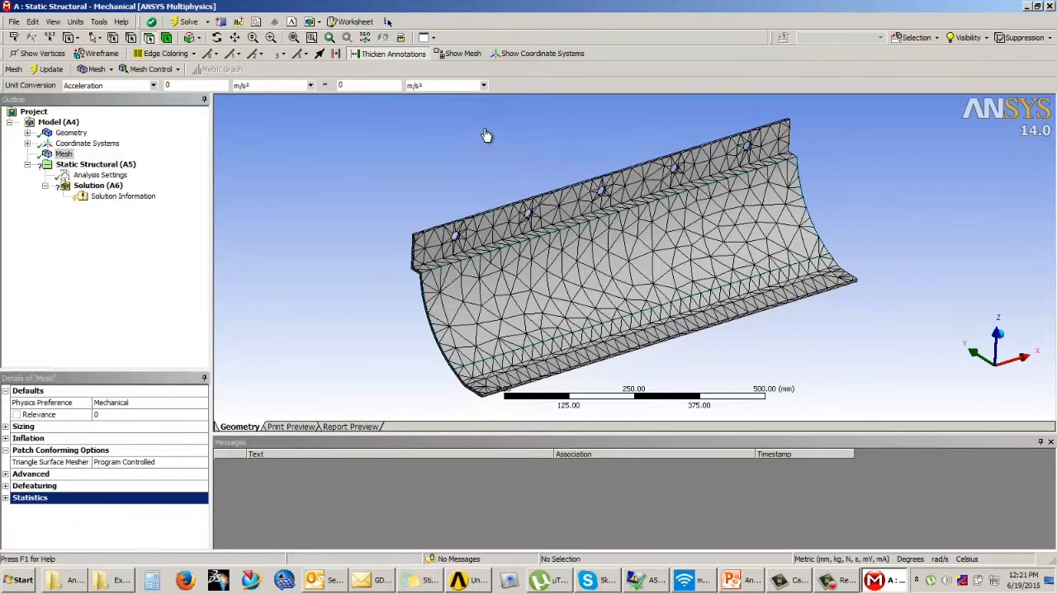
scroll(512, 137, up, 2)
scroll(514, 136, down, 3)
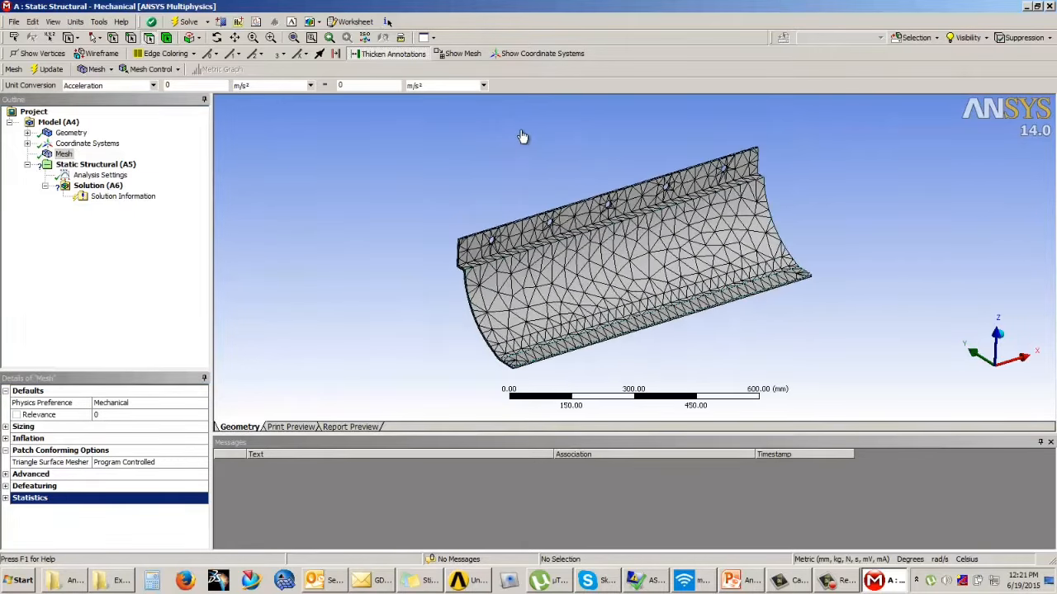
scroll(527, 138, up, 3)
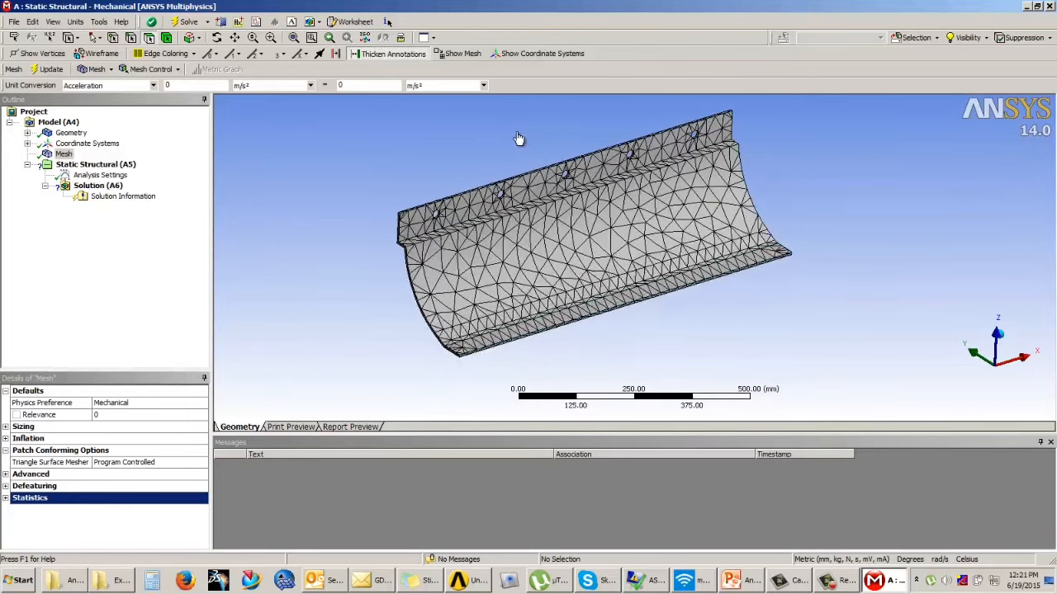
ctrl+middle_drag(509, 136, 499, 136)
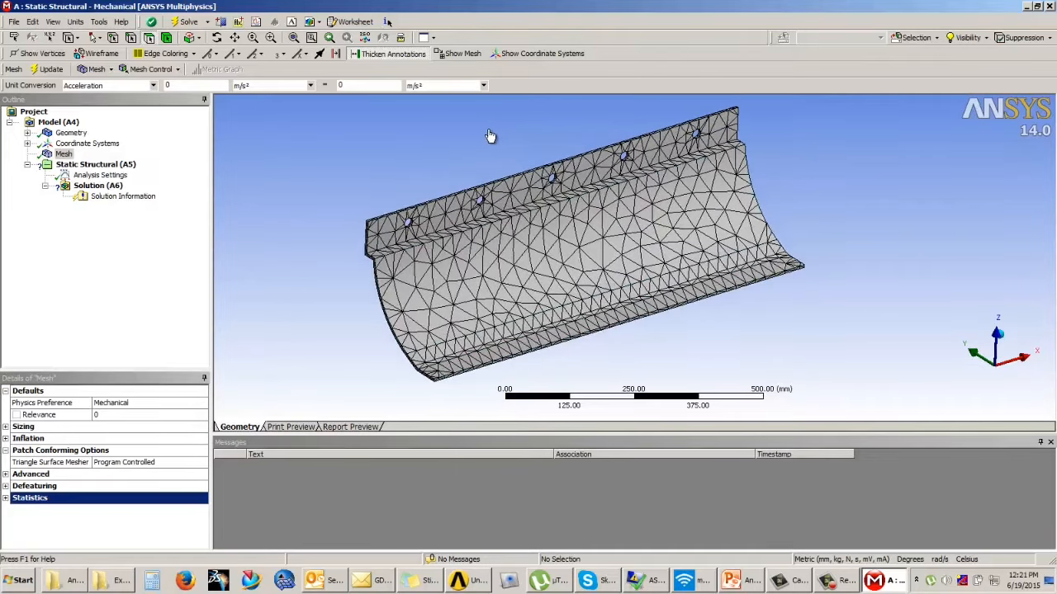
- Switch to the PowerPoint presentation, read the Meshing slides on accuracy versus process time as a slide show, and return to ANSYS Mechanical
key(alt+Tab)
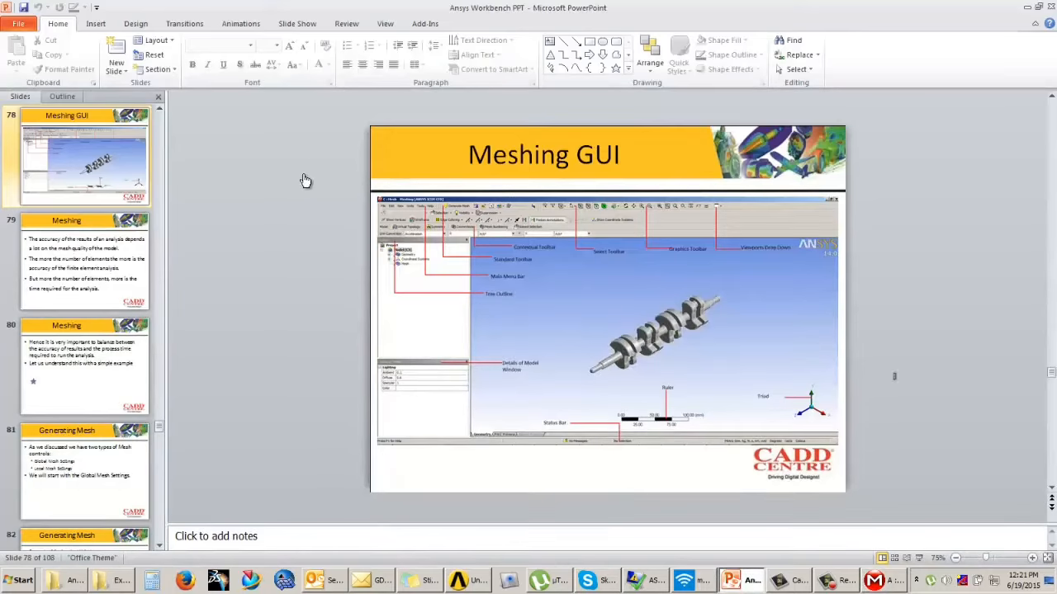
key(shift+F5)
key(Left)
key(Left)
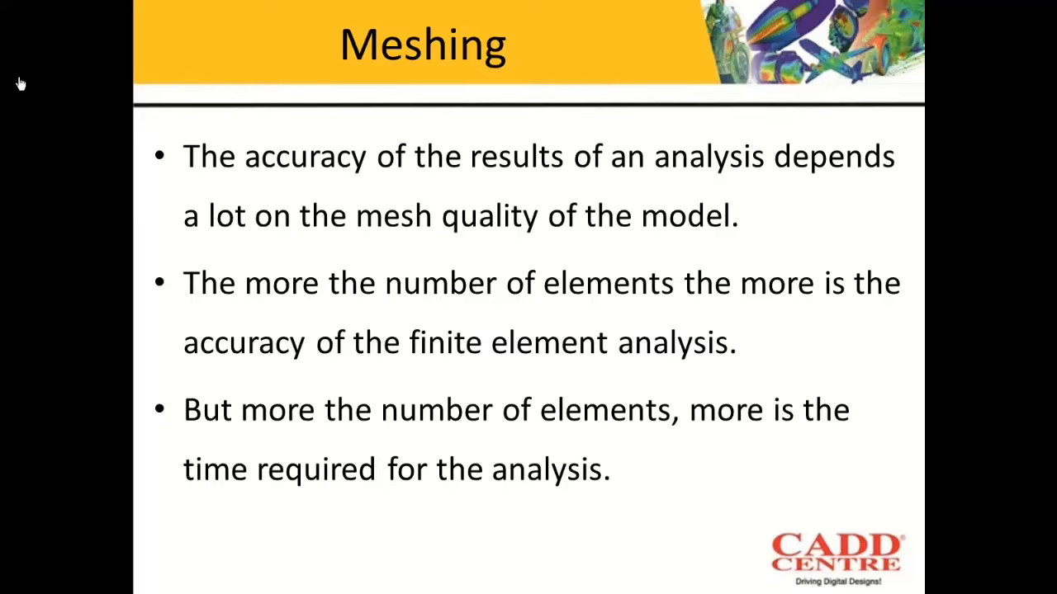
click(288, 76)
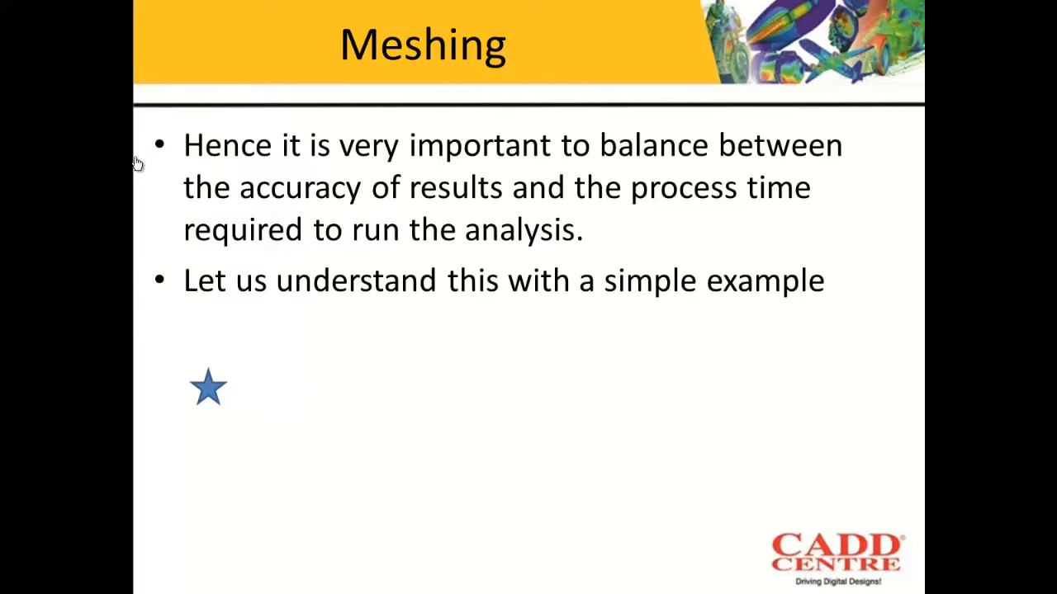
key(Escape)
key(alt+Tab)
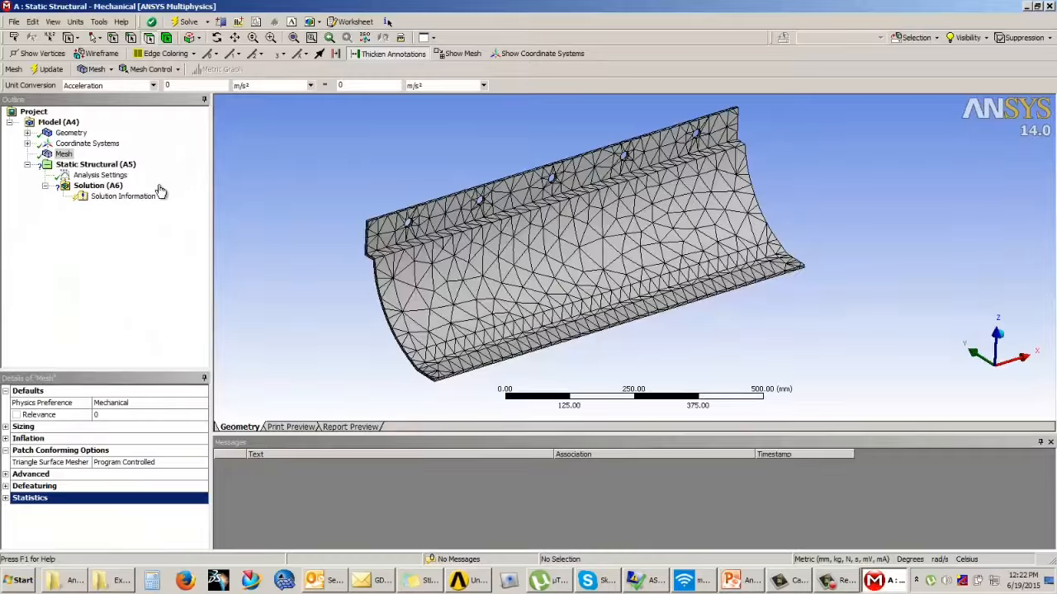
- Add a fixed support to the static structural analysis
scroll(147, 237, up, 1)
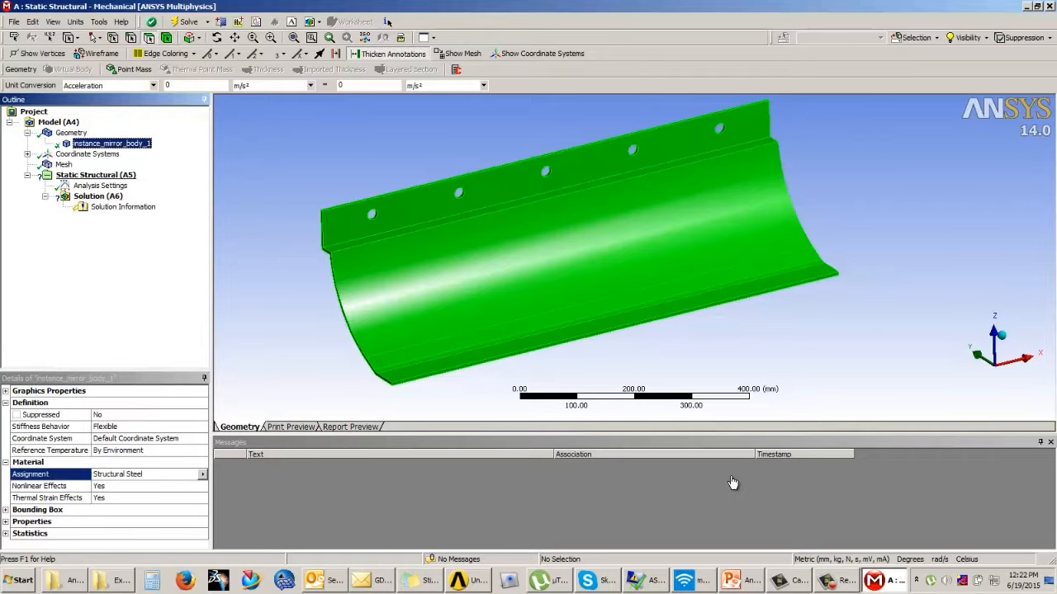
click(95, 175)
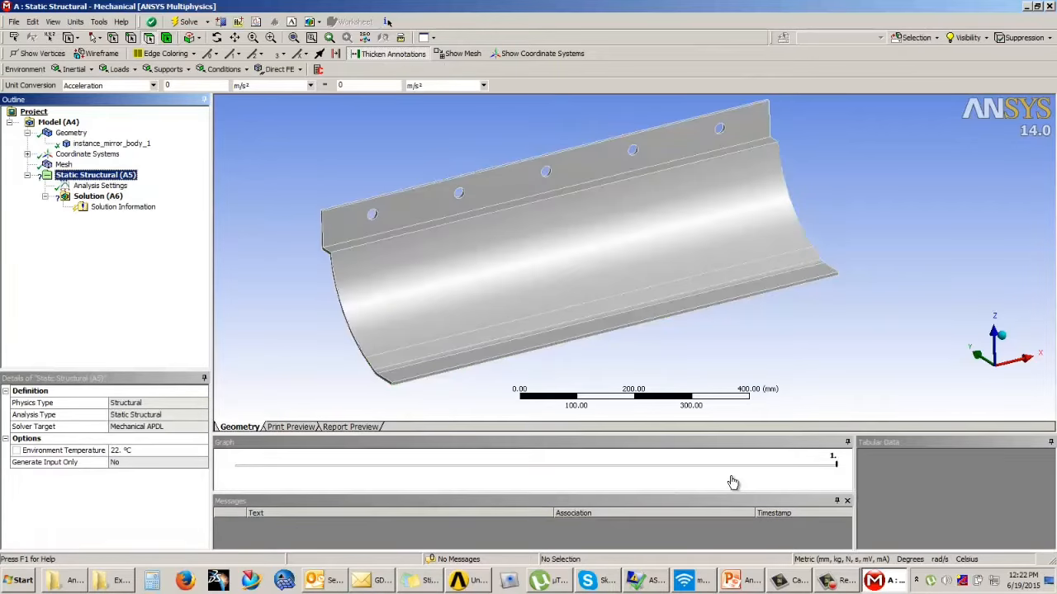
click(168, 68)
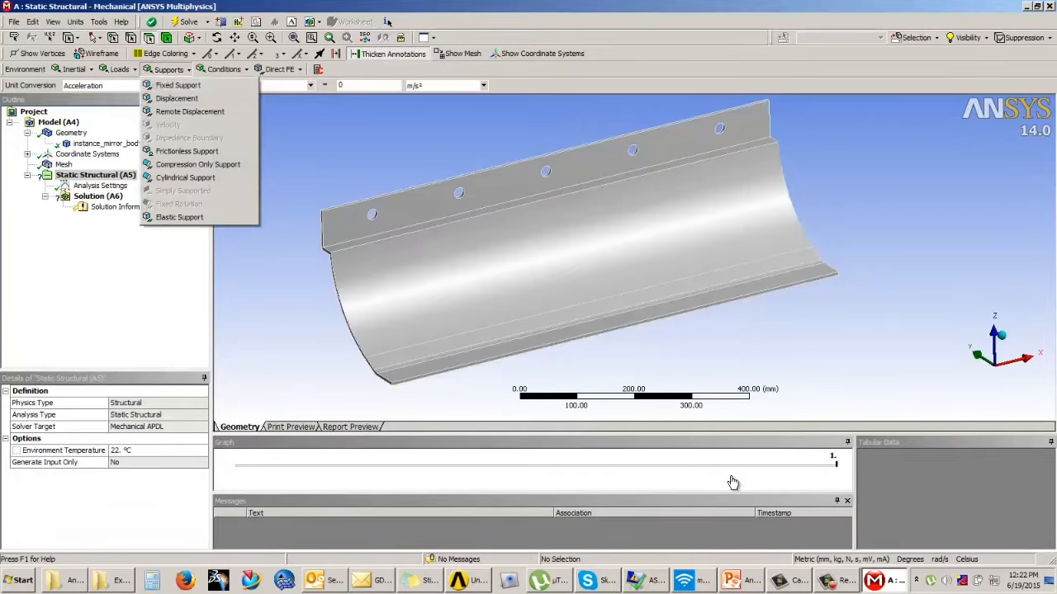
click(177, 88)
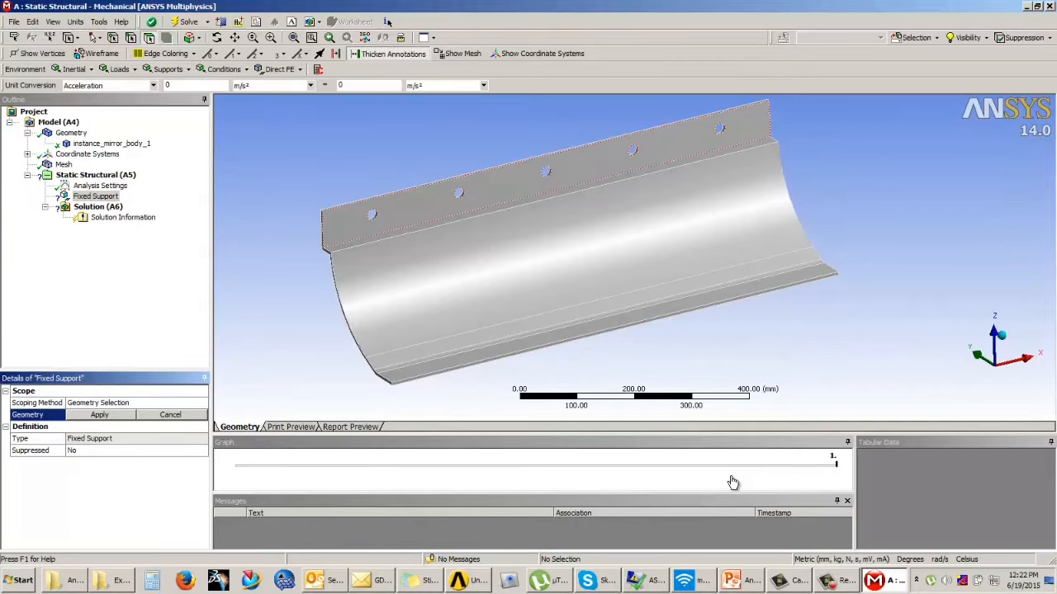
- Scope the fixed support to the cylindrical faces of all five holes in the upper flange
click(372, 215)
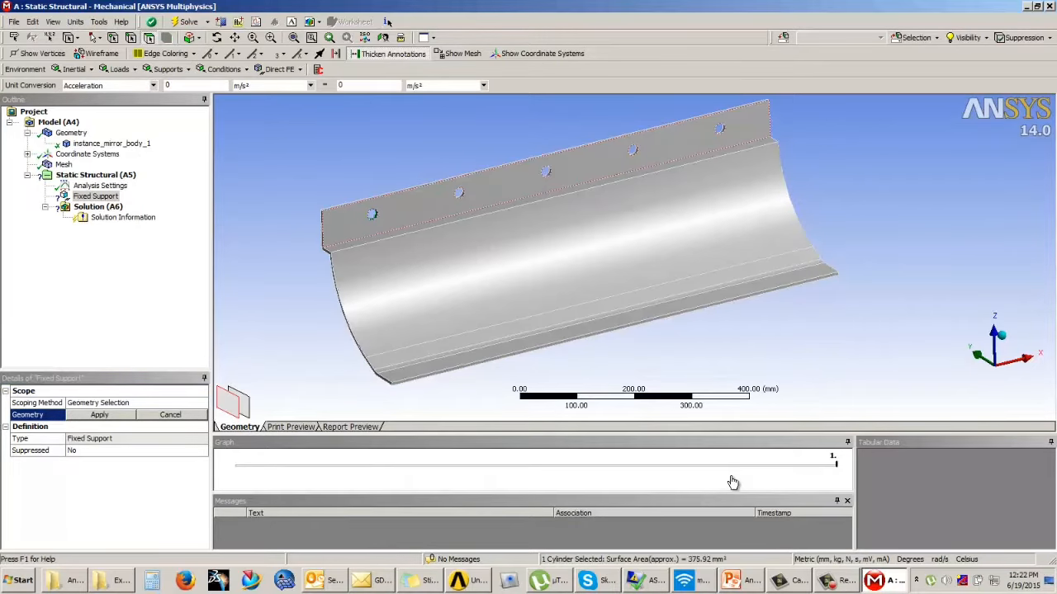
ctrl+click(451, 200)
ctrl+click(451, 199)
ctrl+click(452, 199)
ctrl+click(452, 199)
scroll(451, 199, up, 4)
ctrl+middle_drag(452, 199, 643, 269)
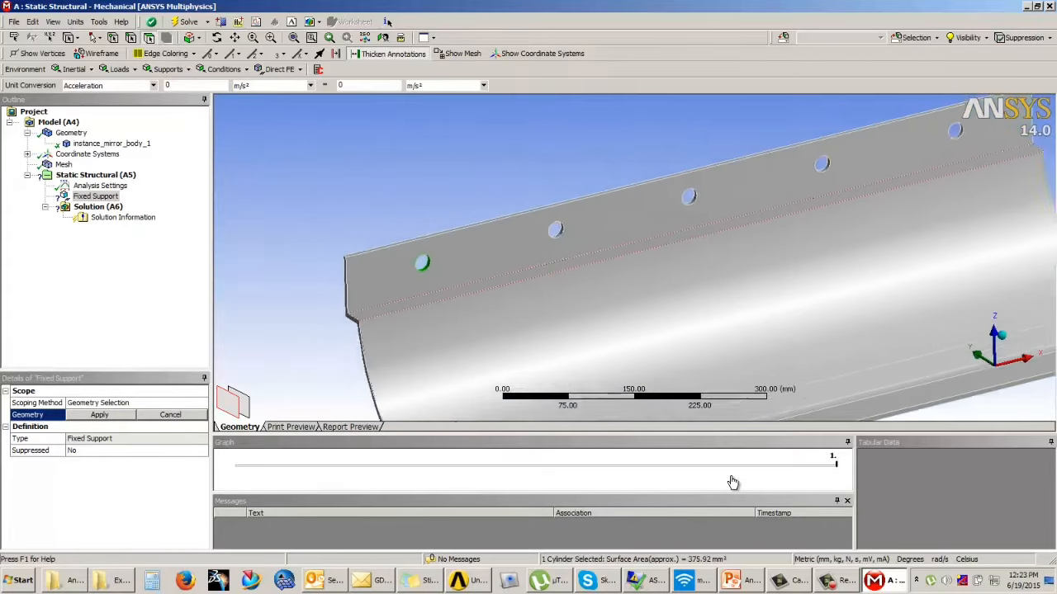
scroll(643, 270, up, 3)
ctrl+click(536, 226)
ctrl+click(719, 179)
ctrl+middle_drag(719, 179, 544, 241)
ctrl+click(720, 192)
ctrl+click(904, 146)
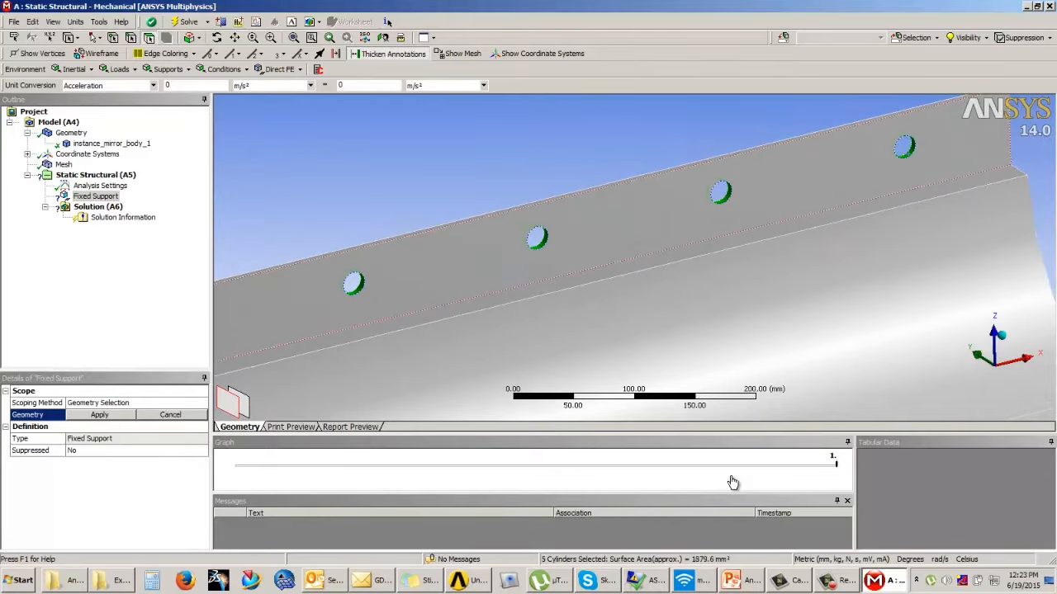
click(99, 415)
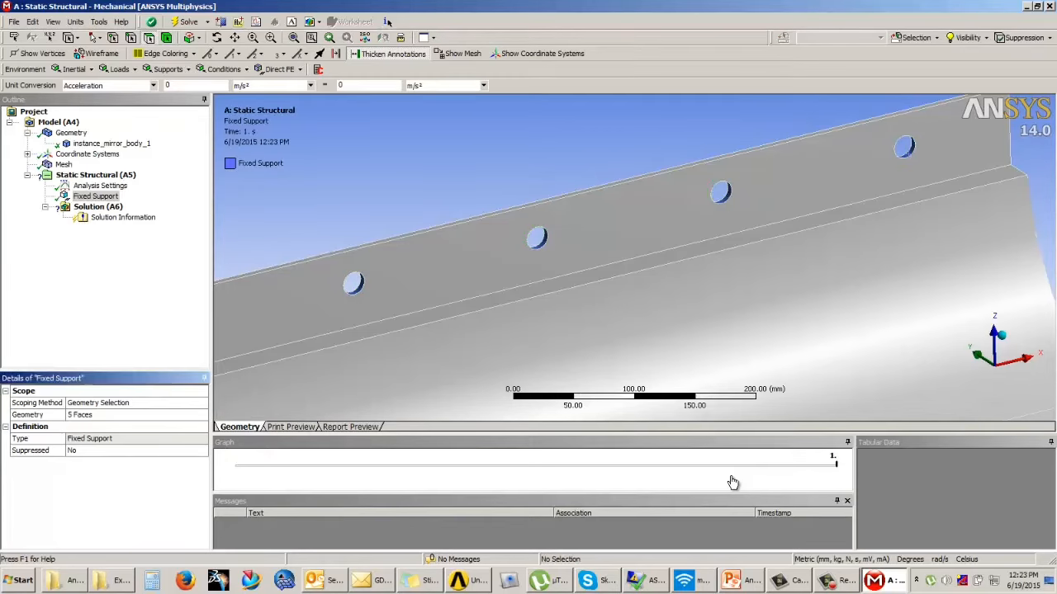
- Apply a normal pressure of 5.e-002 MPa to the top face of the lower flange
scroll(634, 258, down, 2)
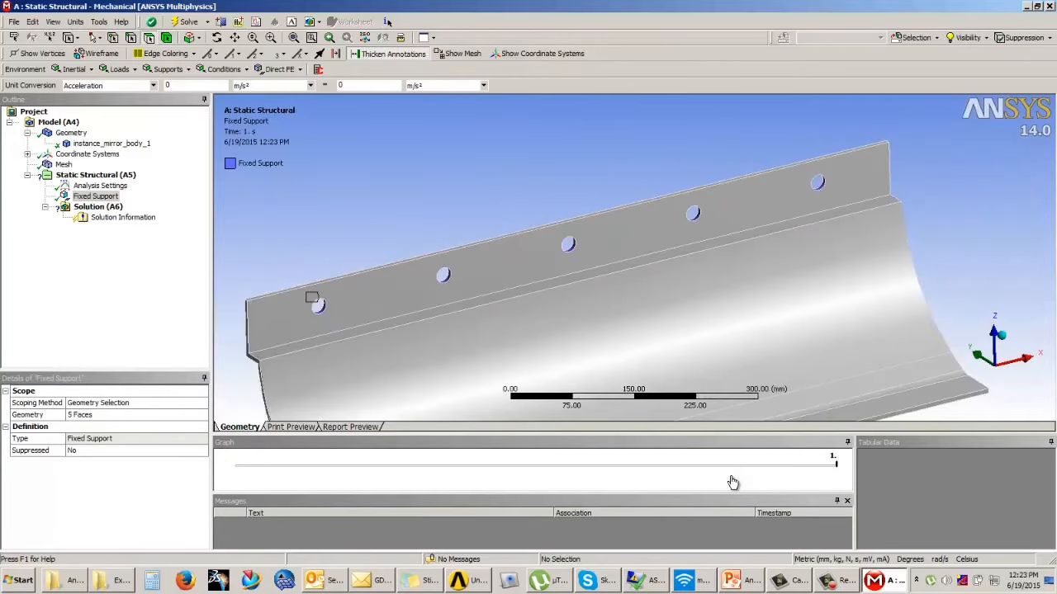
click(119, 69)
click(128, 85)
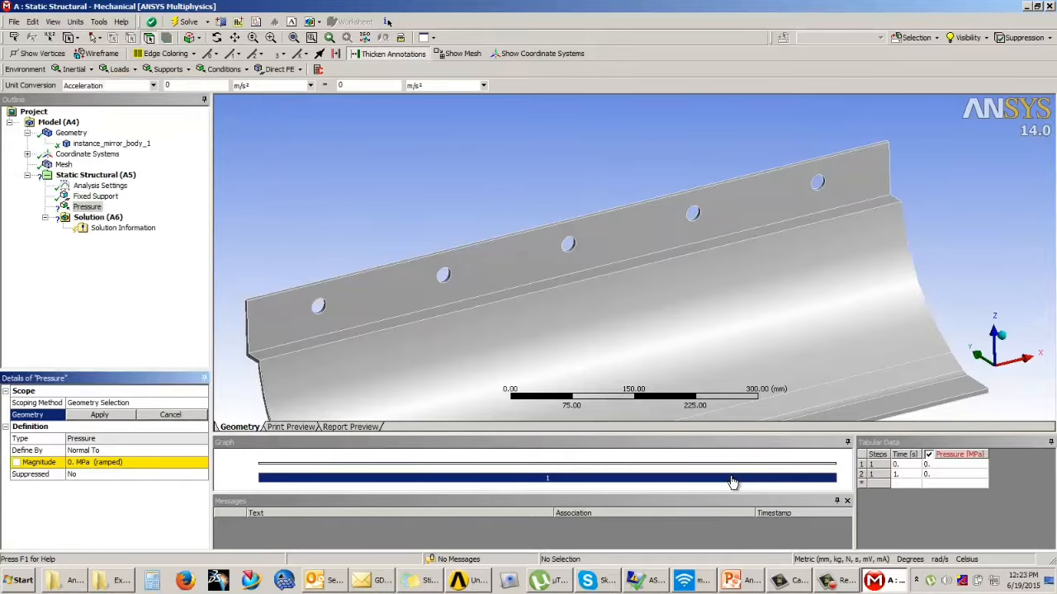
mouse_move(627, 396)
ctrl+middle_down()
mouse_move(596, 334)
mouse_move(666, 225)
mouse_move(667, 191)
ctrl+middle_up()
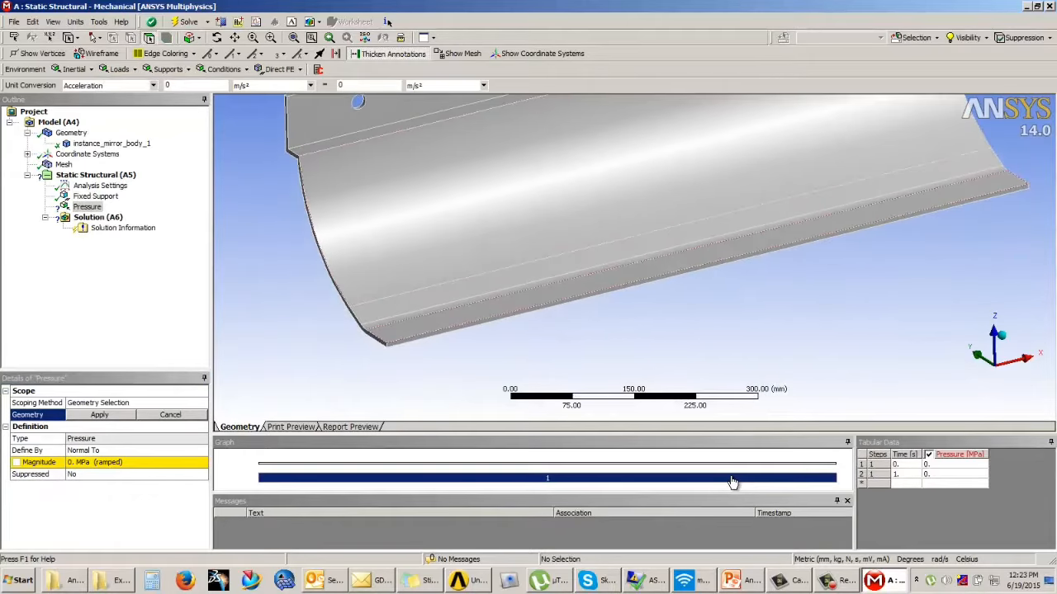
click(657, 271)
click(99, 414)
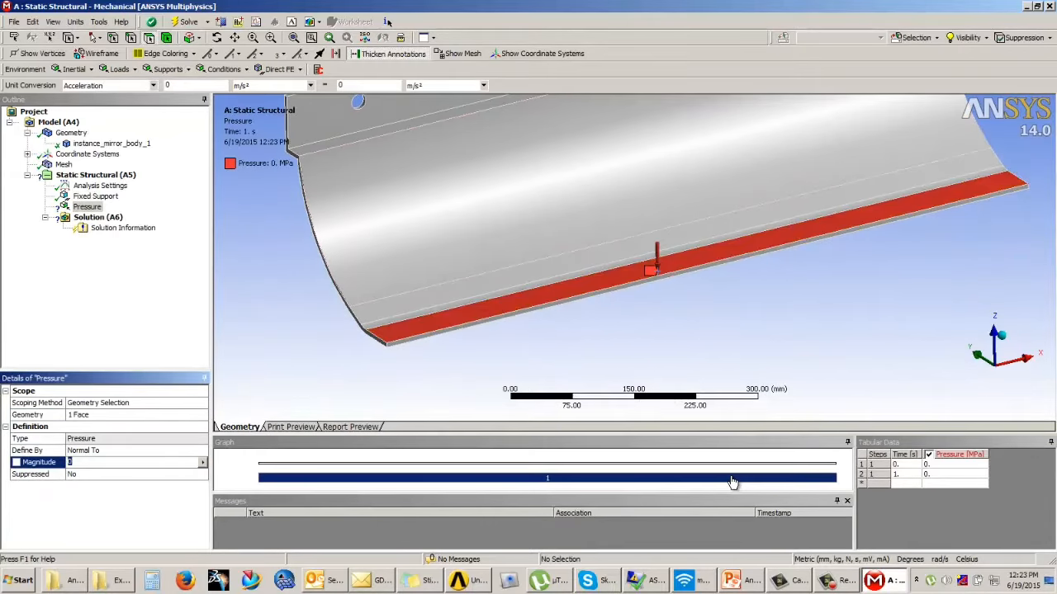
key(Return)
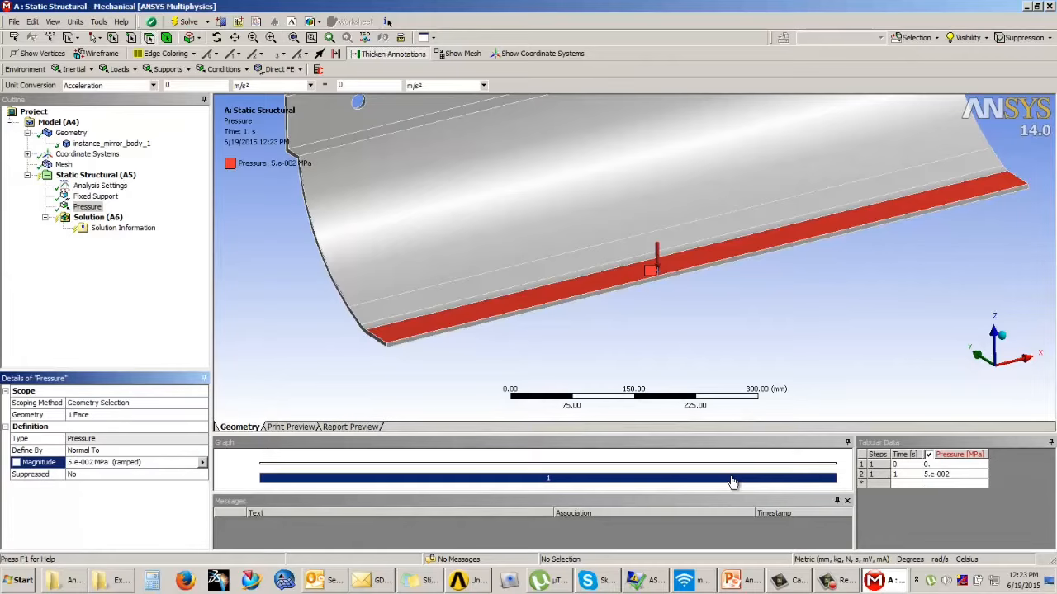
- Add a total deformation result to the solution and solve the analysis
click(98, 217)
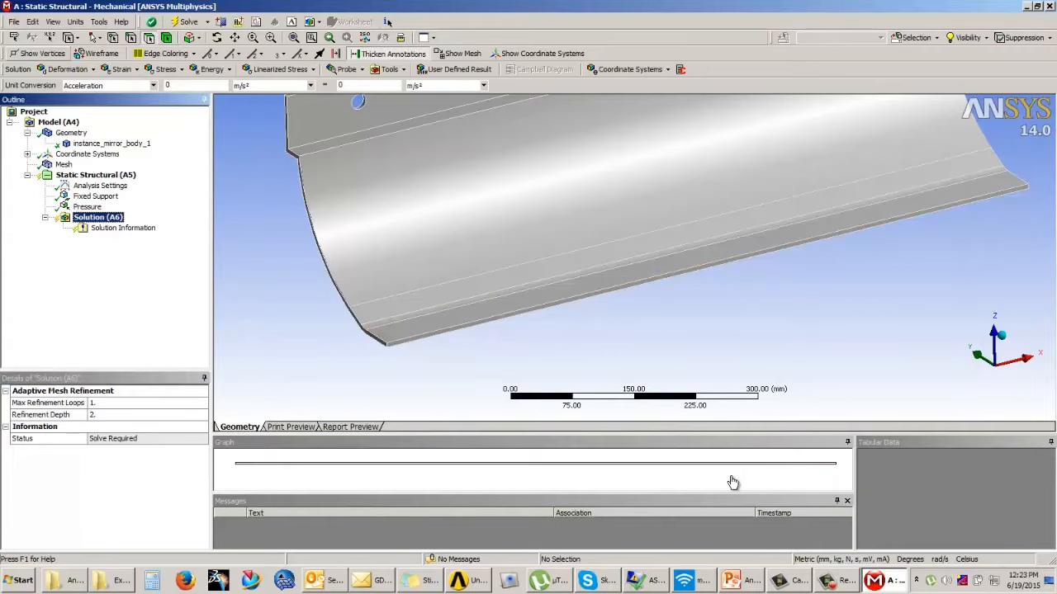
click(66, 69)
click(70, 80)
right_click(109, 239)
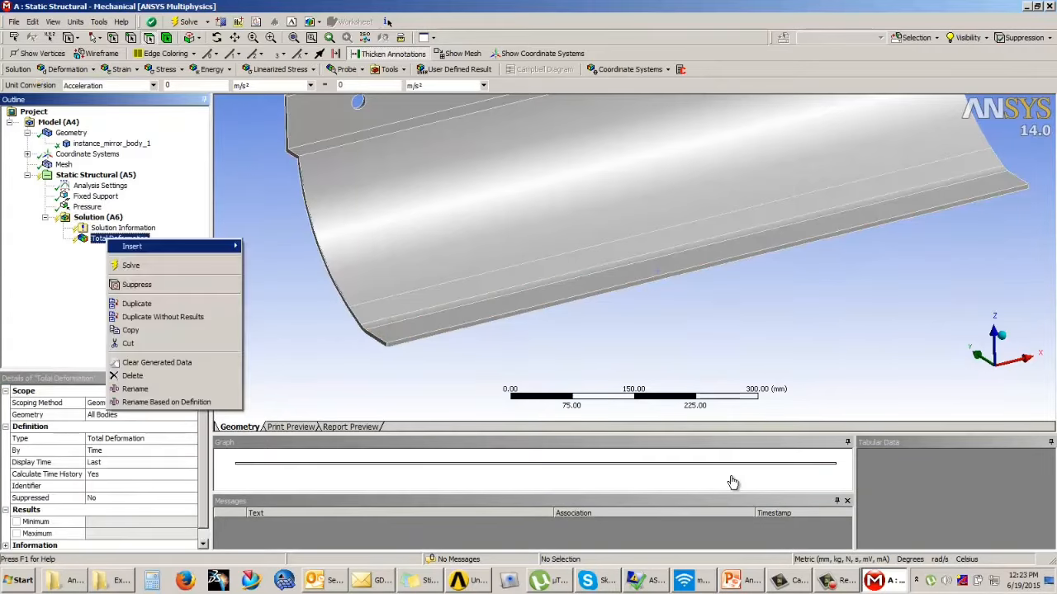
click(131, 265)
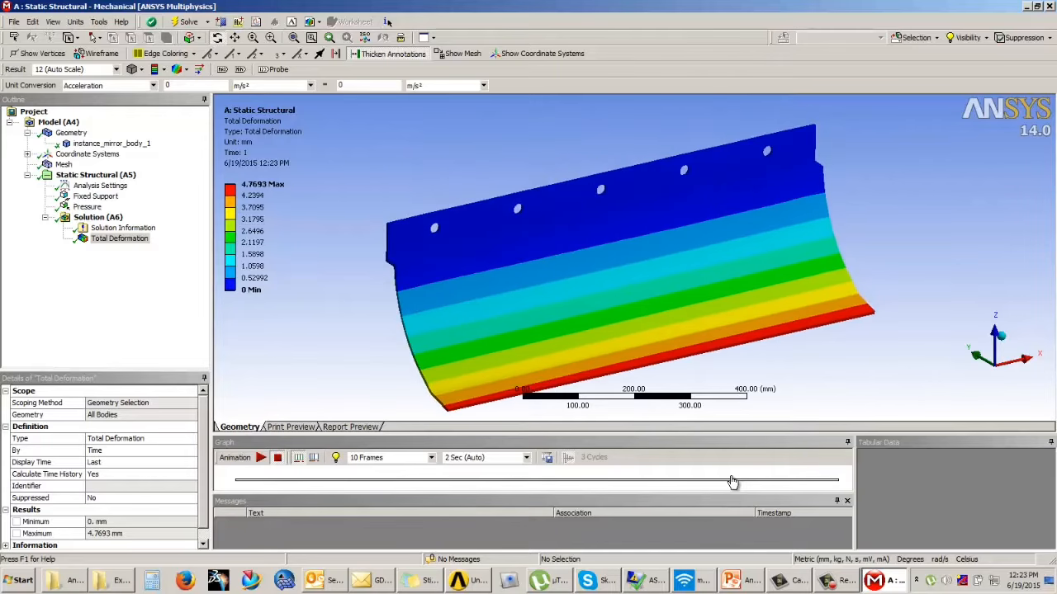
- Set the mesh relevance to 100
click(64, 164)
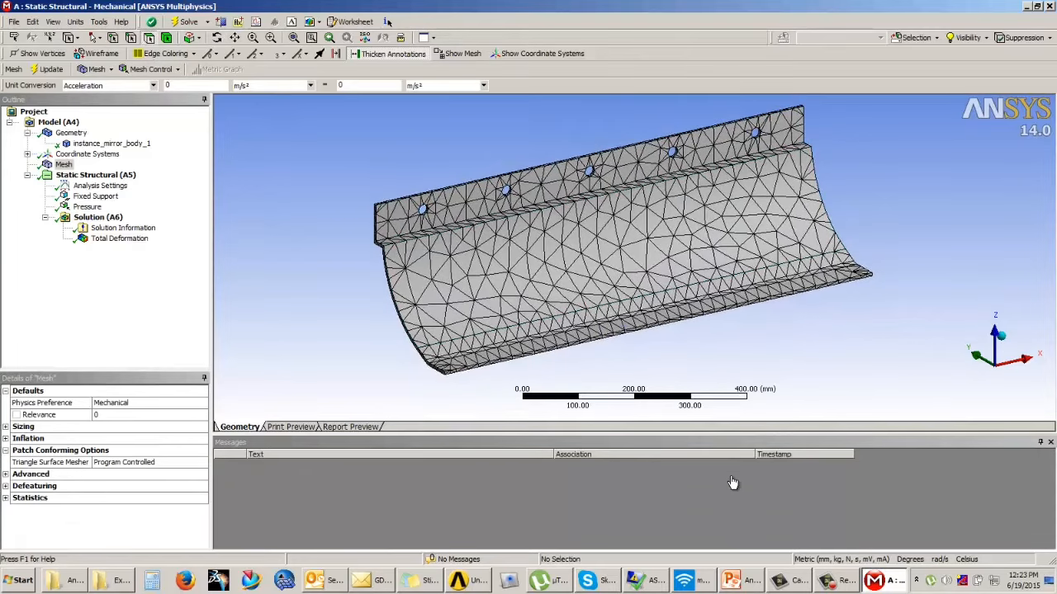
click(111, 415)
text(100)
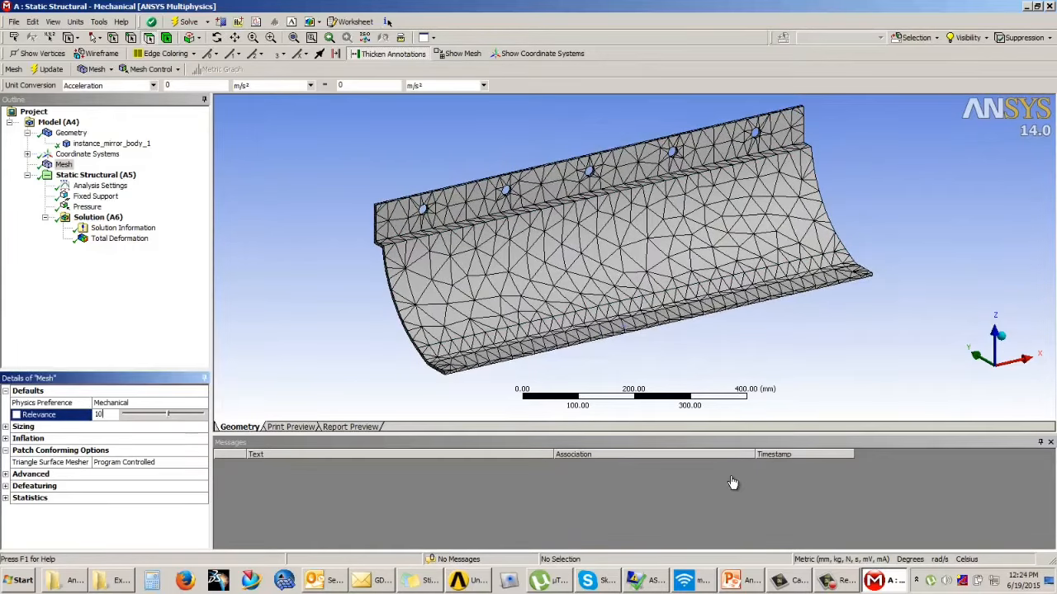
key(Return)
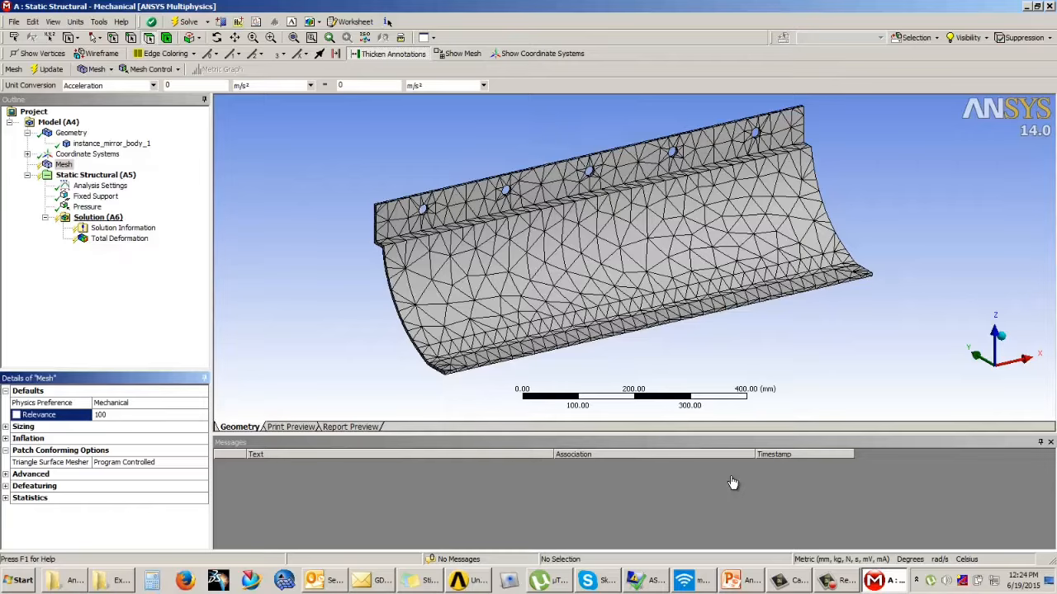
- Solve the analysis again with the refined mesh and check the mesh's node and element statistics
right_click(91, 217)
click(108, 239)
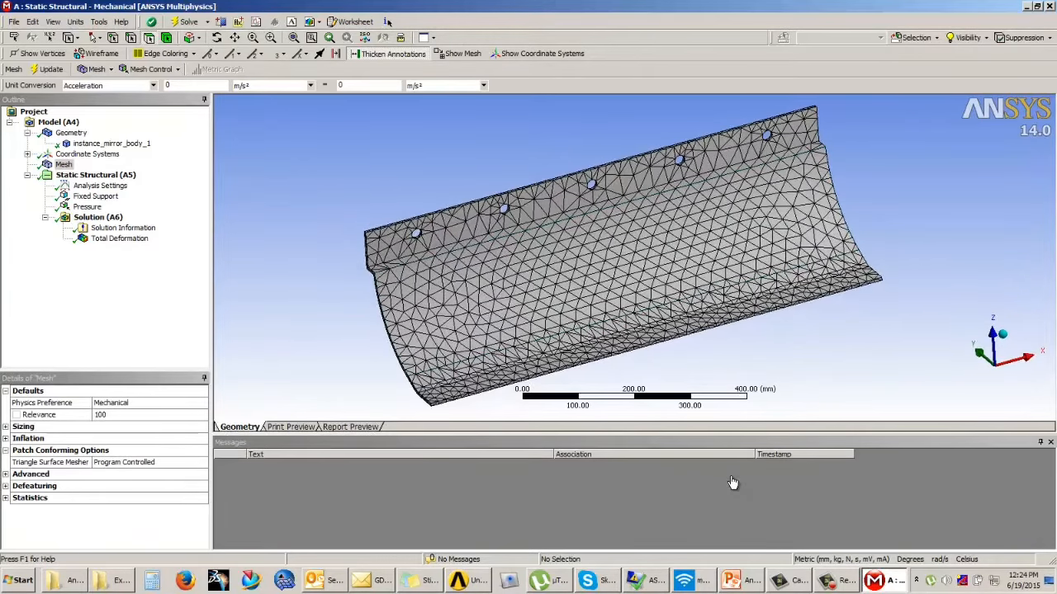
click(6, 498)
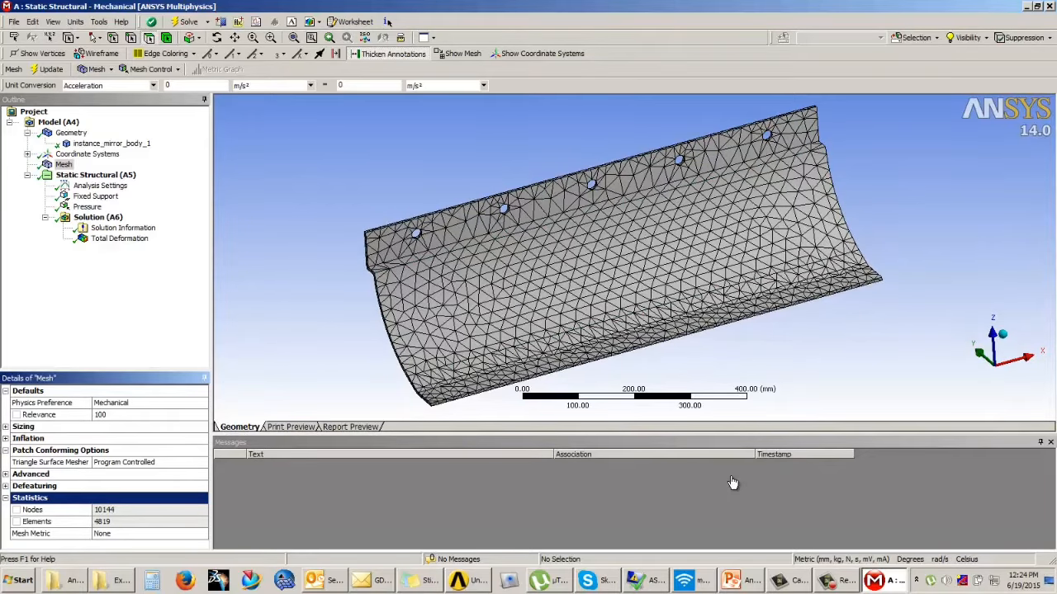
click(64, 165)
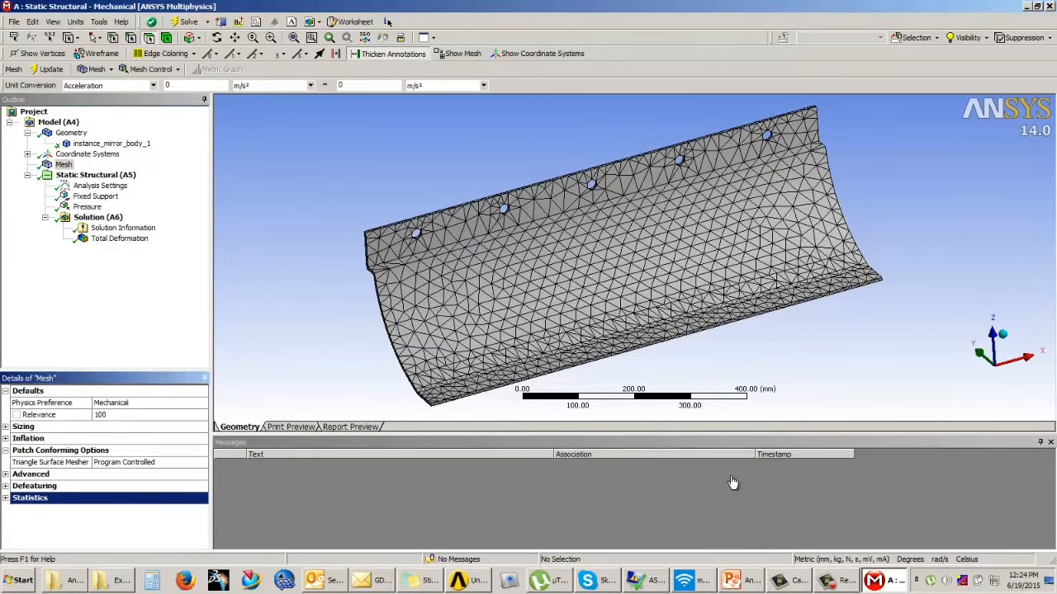
- Review the total deformation result alongside the refined mesh
click(119, 238)
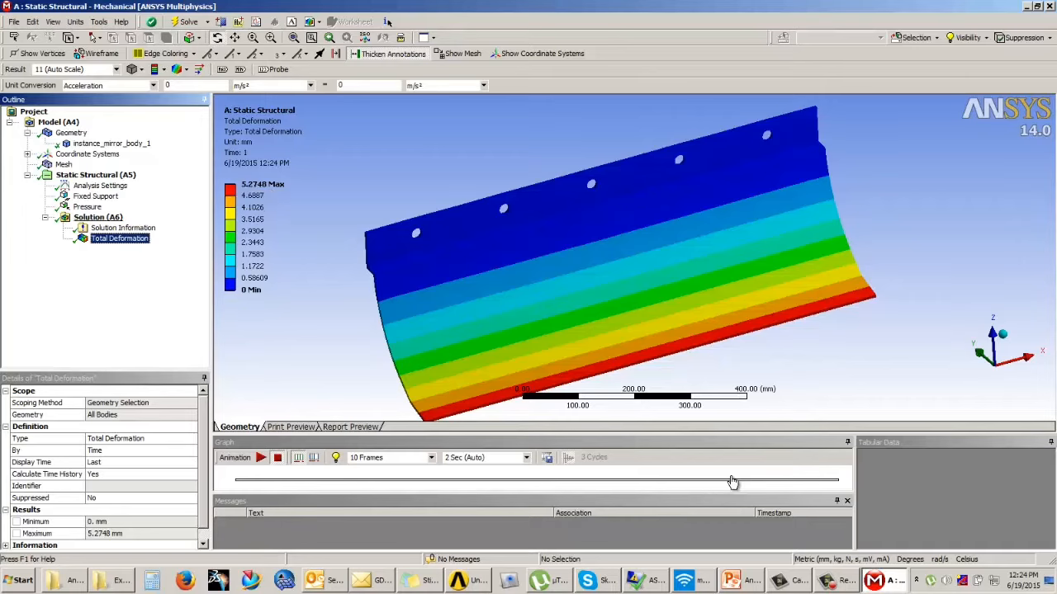
click(63, 164)
click(120, 238)
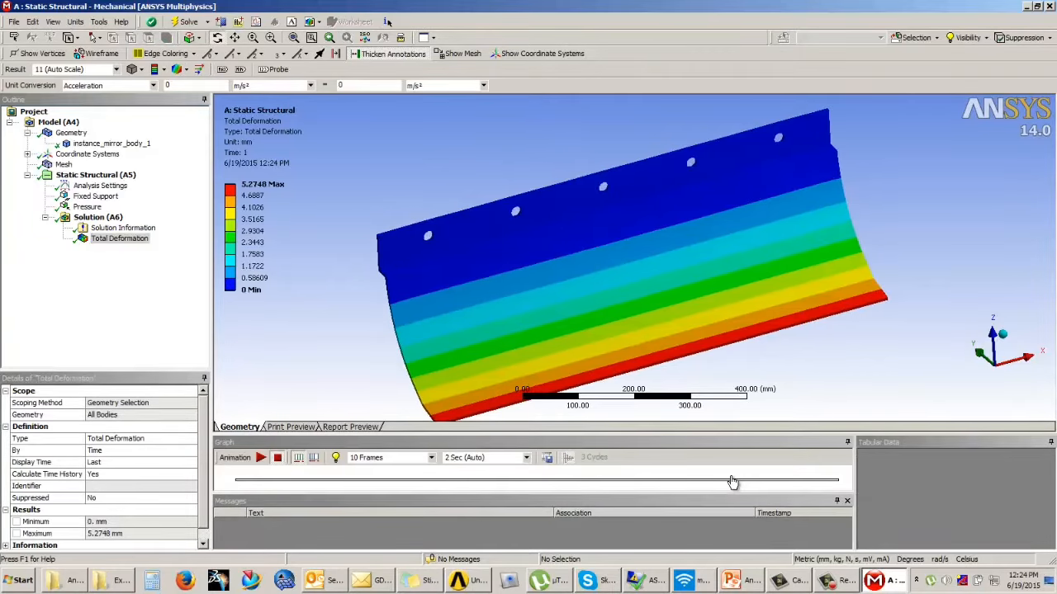
- Switch to the PowerPoint presentation and read the Meshing slides 79 and 80 on balancing result accuracy against analysis time
key(alt+Tab)
key(Page_Up)
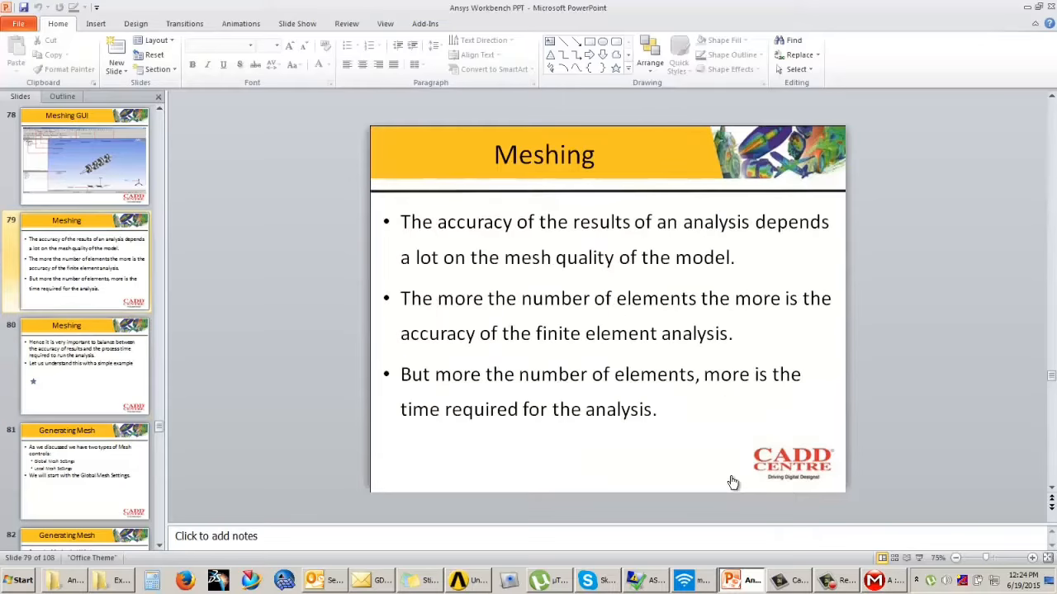
key(shift+F5)
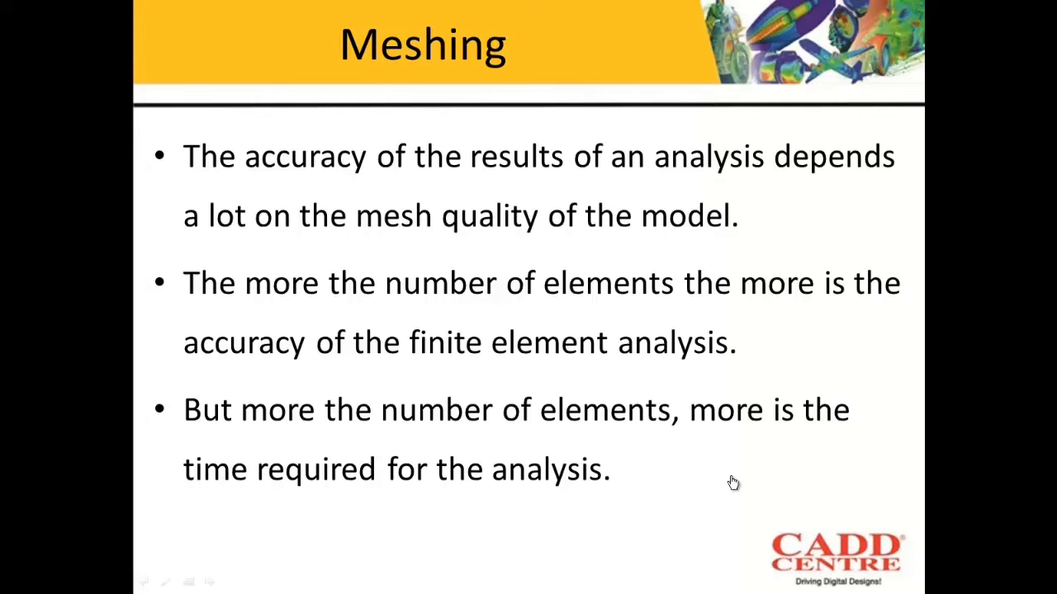
key(Escape)
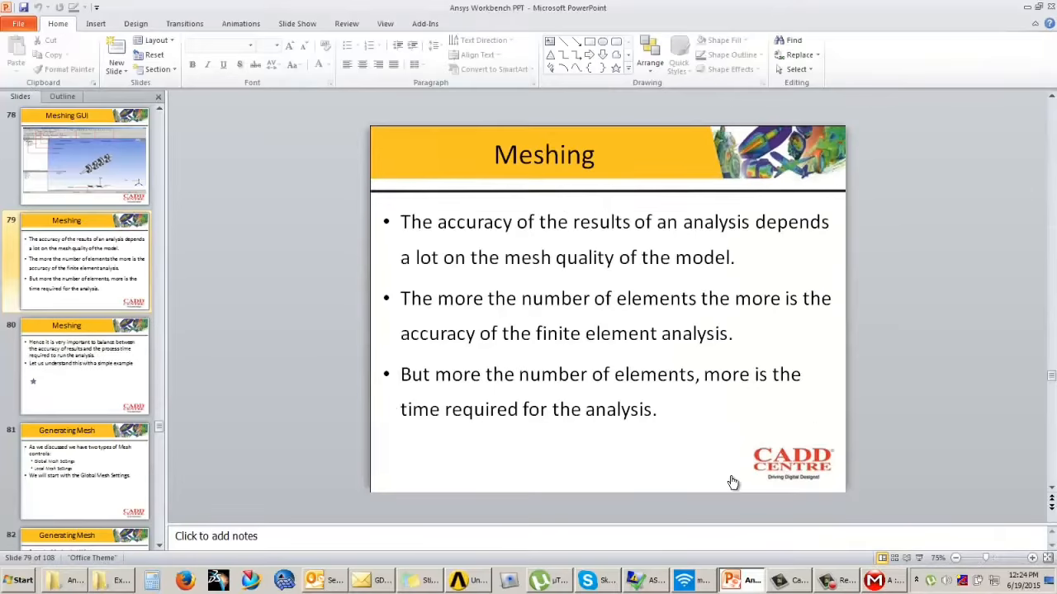
scroll(732, 482, down, 1)
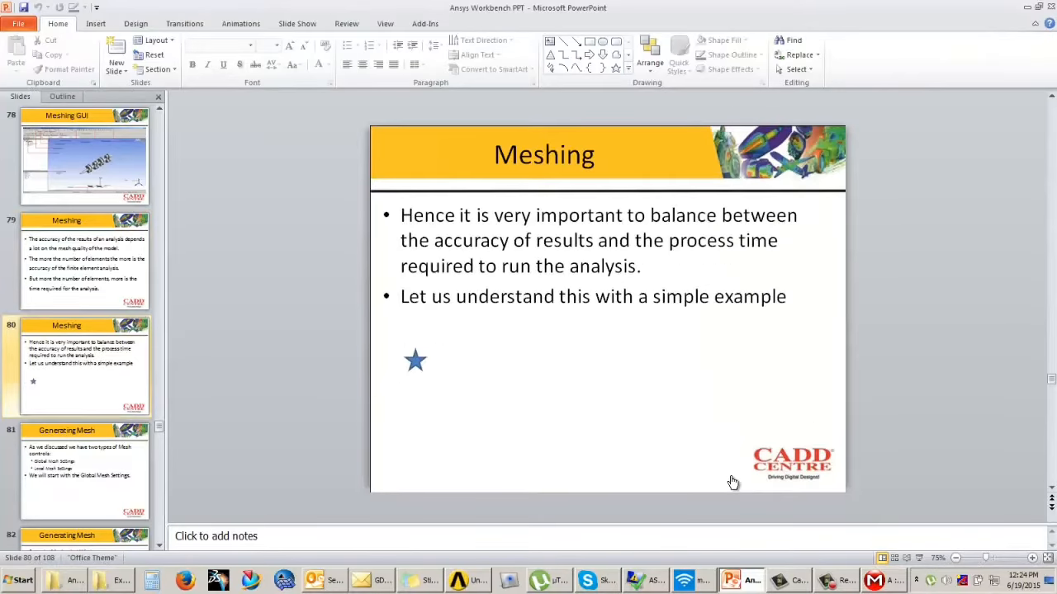
key(shift+F5)
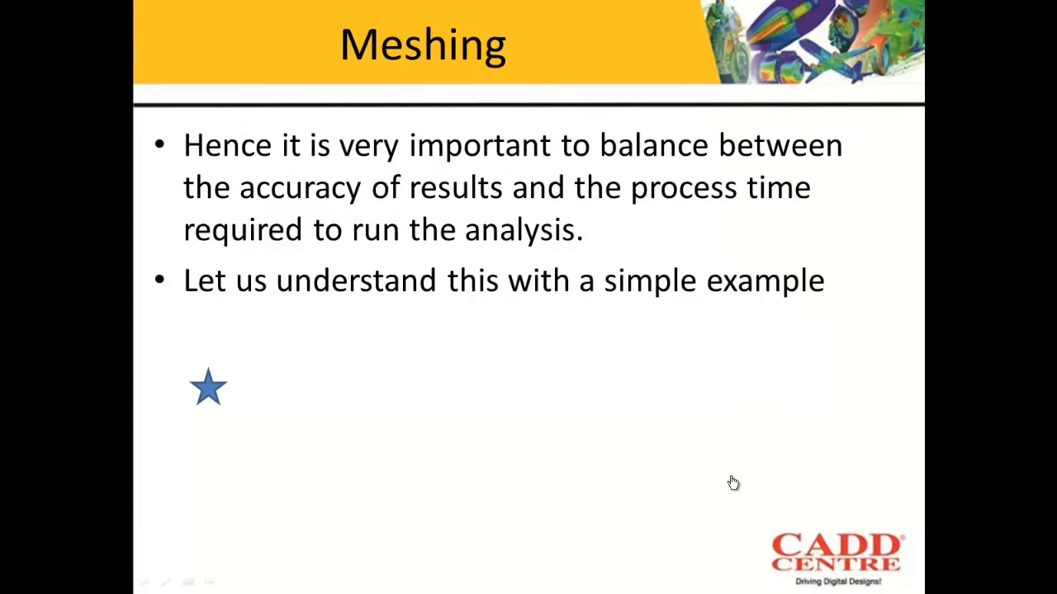
- Open Mesh Optimum Size.pdf in Adobe Reader and compare the meshes, boundary conditions and deformation results of case 1 and case 2
key(alt+Tab)
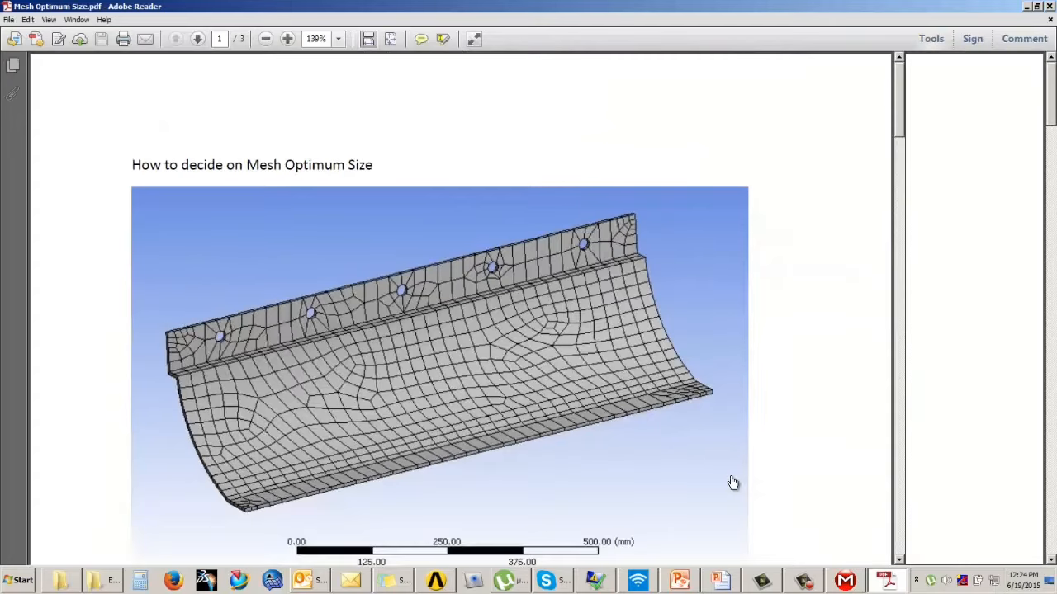
scroll(733, 483, down, 5)
scroll(732, 482, down, 5)
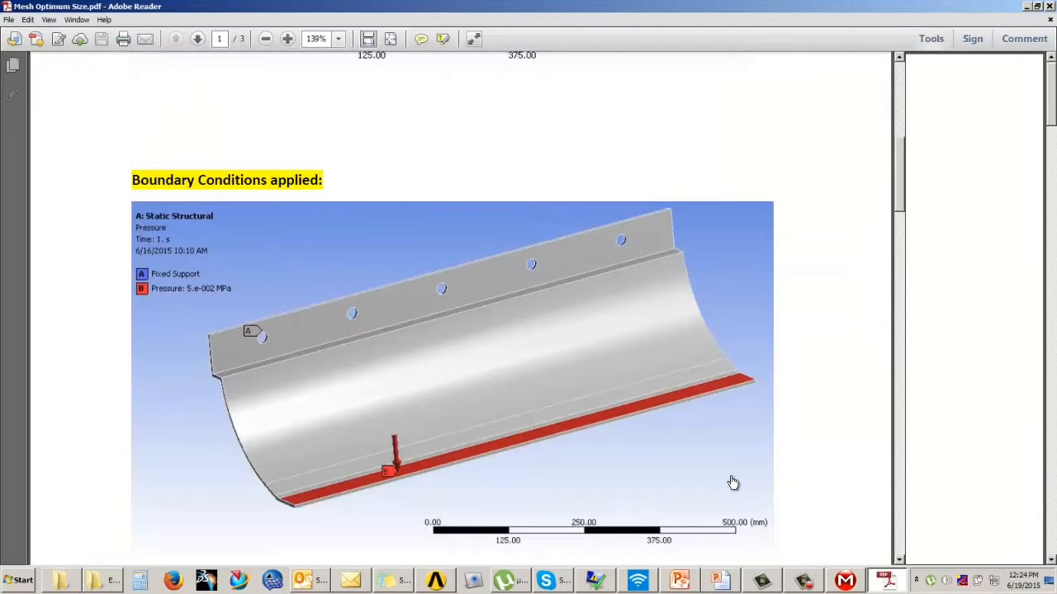
scroll(732, 482, down, 7)
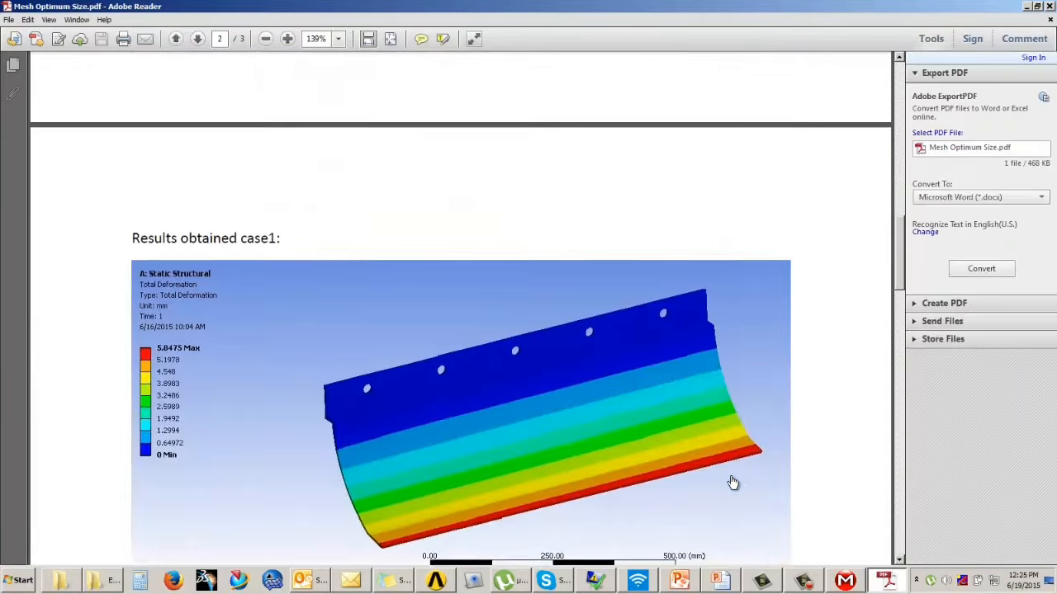
scroll(733, 482, down, 5)
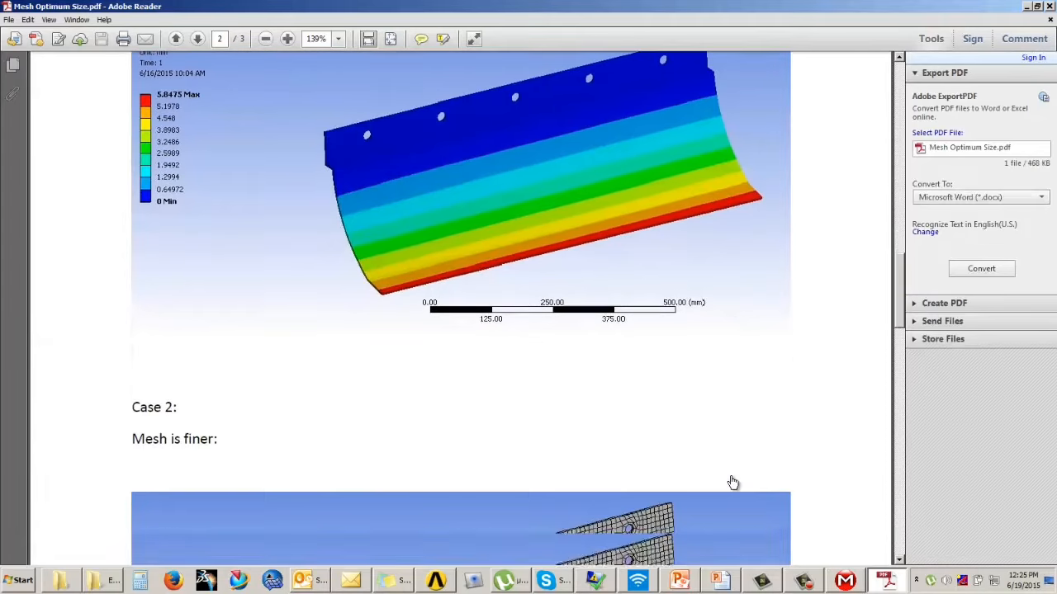
scroll(733, 482, down, 6)
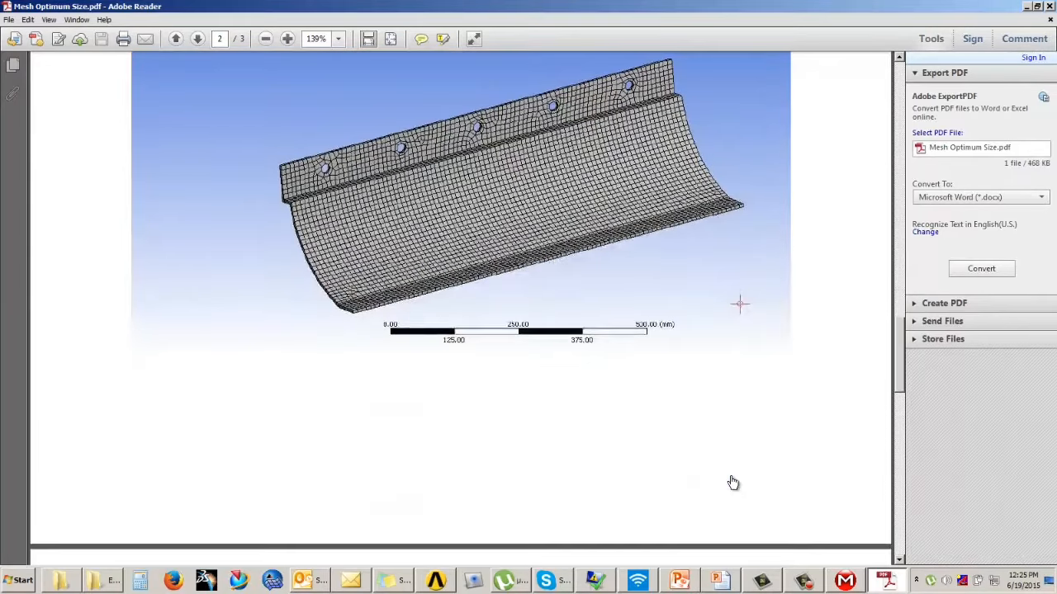
scroll(732, 482, down, 1)
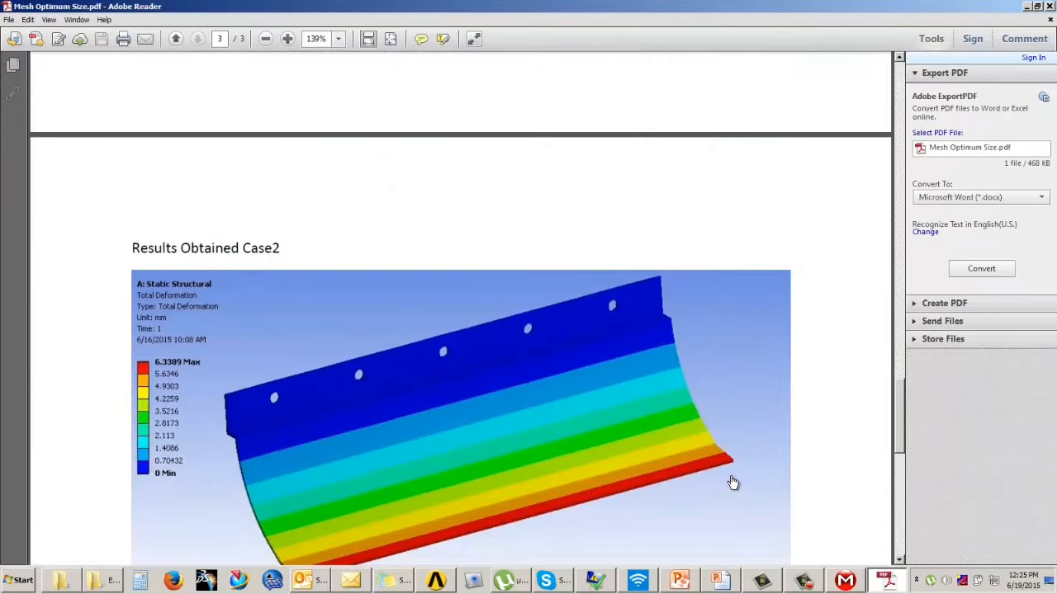
scroll(733, 482, down, 1)
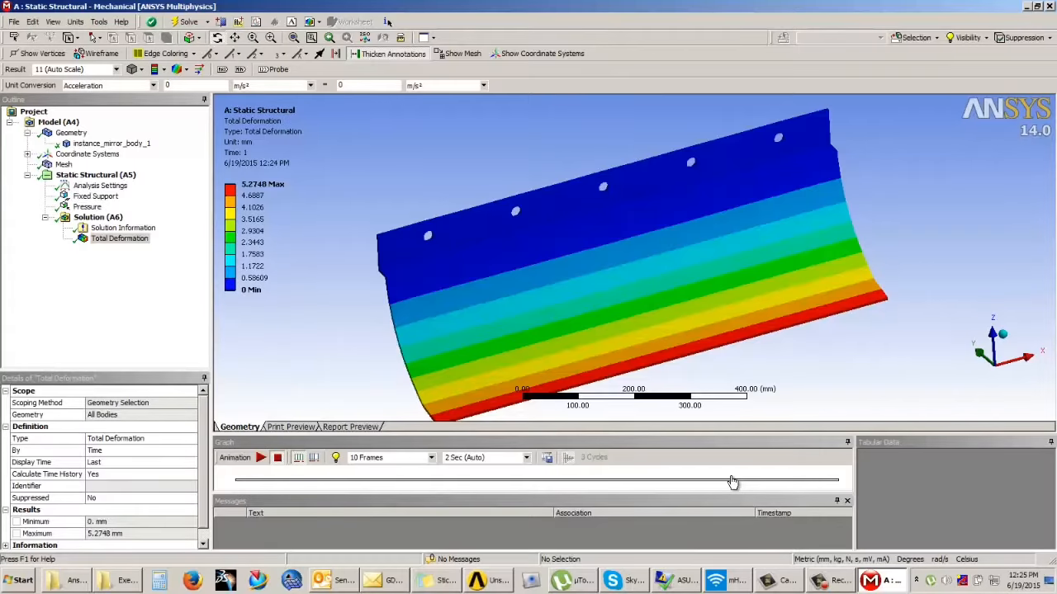
key(F9)
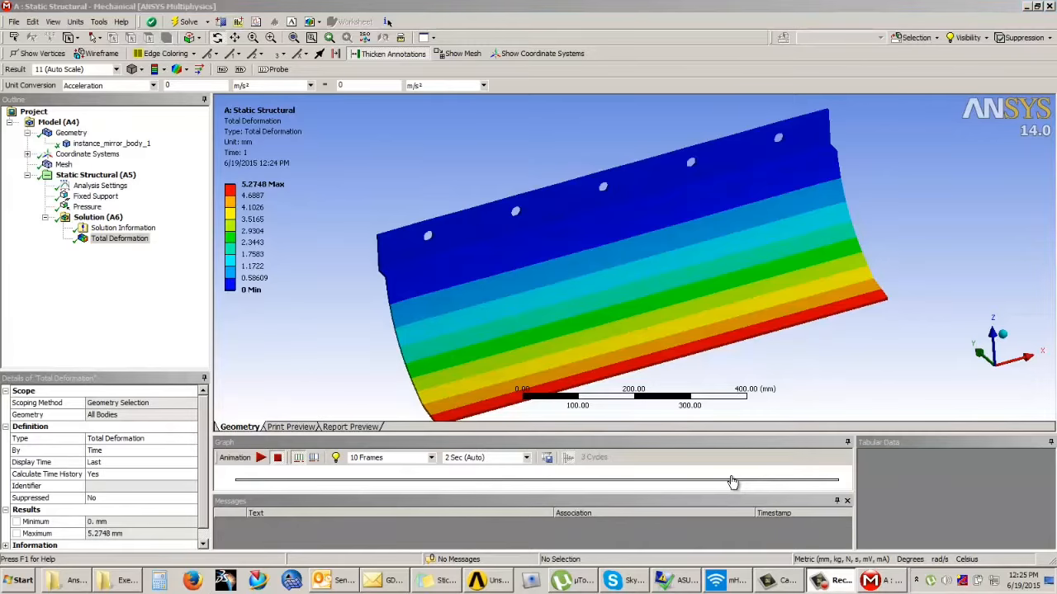
click(730, 477)
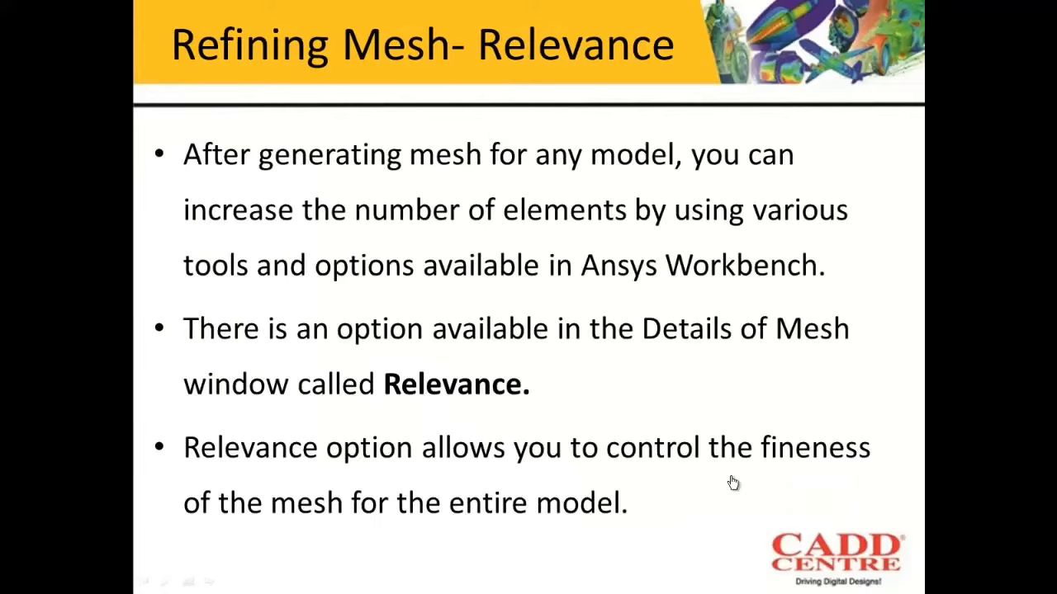
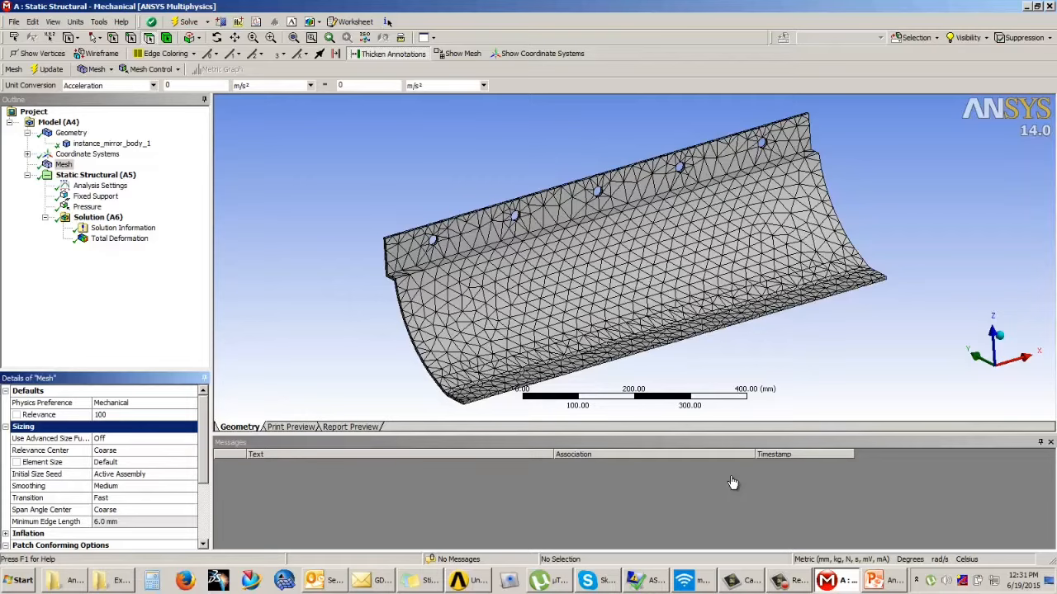
- Set the global mesh element size to 2 mm in the mesh sizing settings
key(Down)
key(Down)
key(Down)
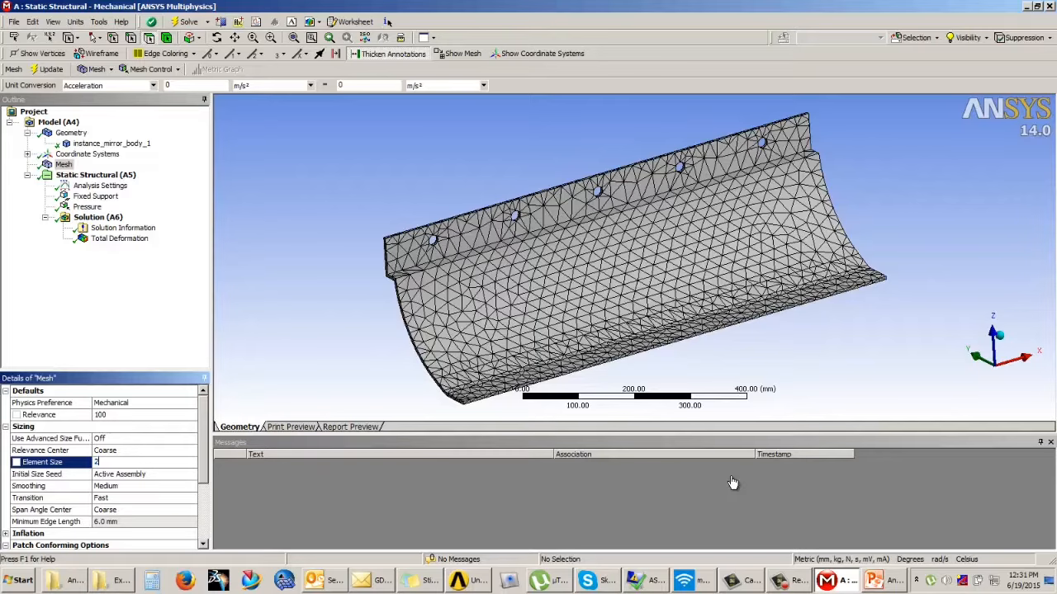
key(Return)
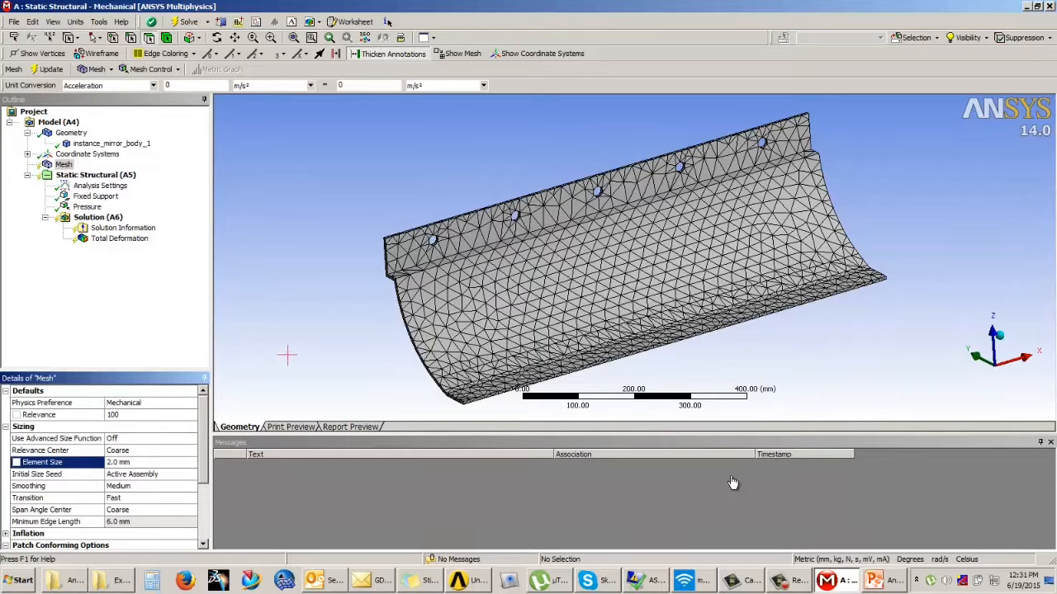
- Inspect the element edges along the upper flange and set the mesh element size to 3 mm
click(318, 359)
scroll(319, 359, up, 1)
scroll(732, 483, up, 9)
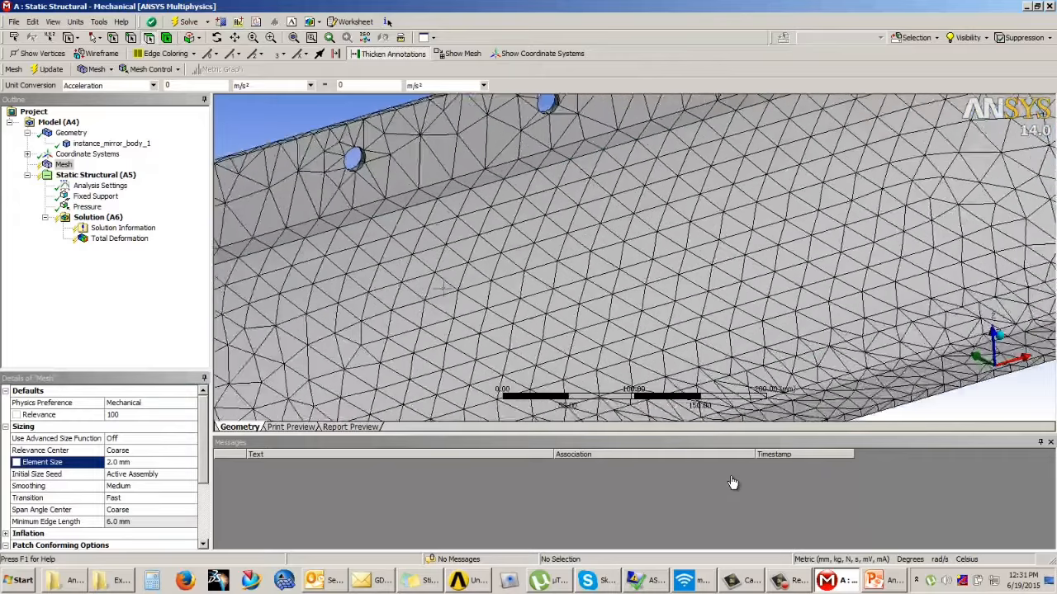
ctrl+middle_drag(297, 107, 428, 197)
scroll(429, 198, up, 8)
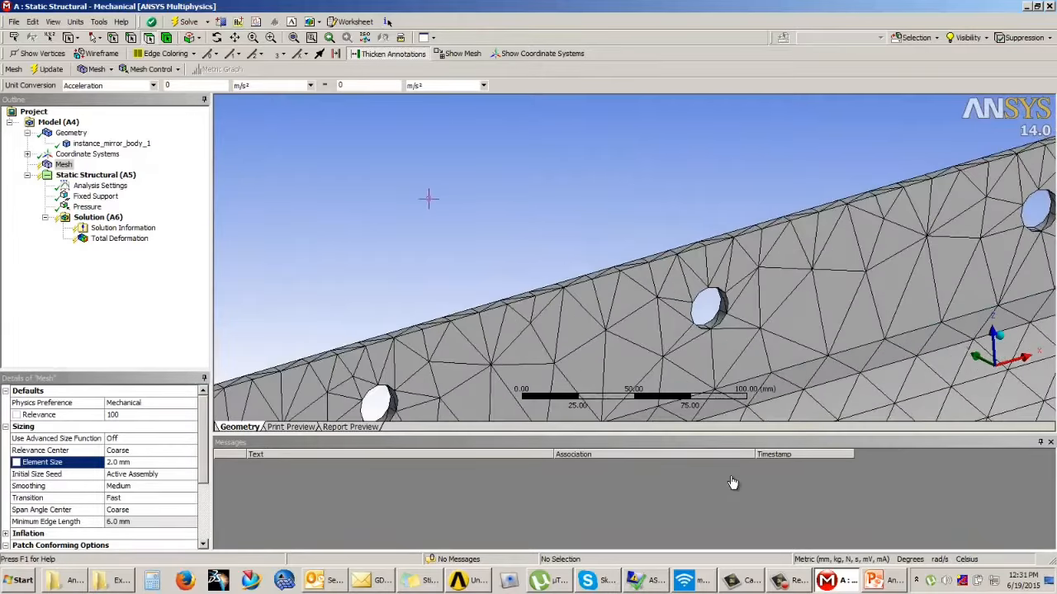
scroll(429, 210, up, 1)
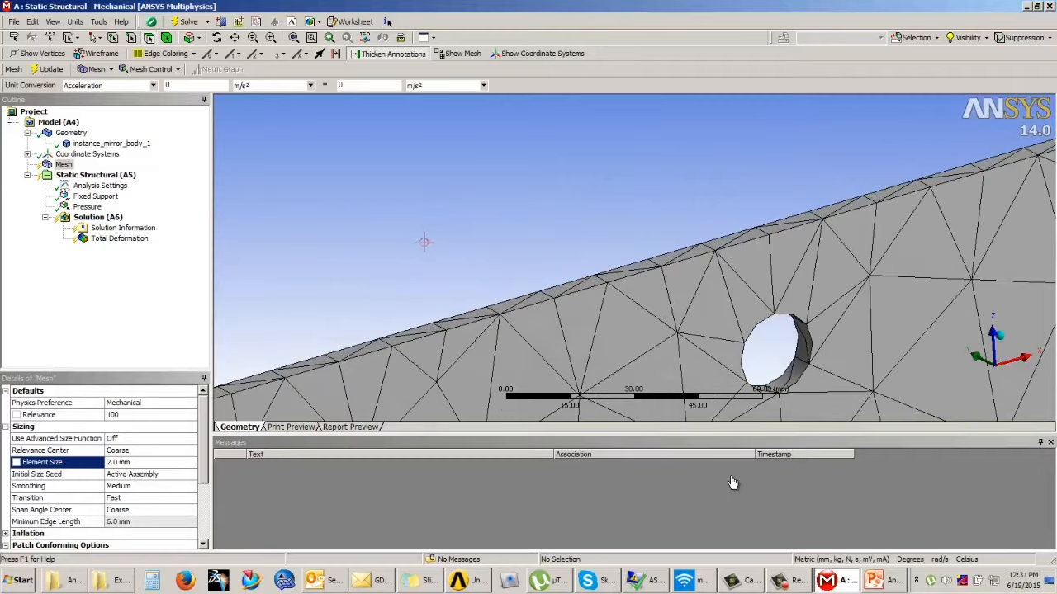
scroll(471, 255, up, 1)
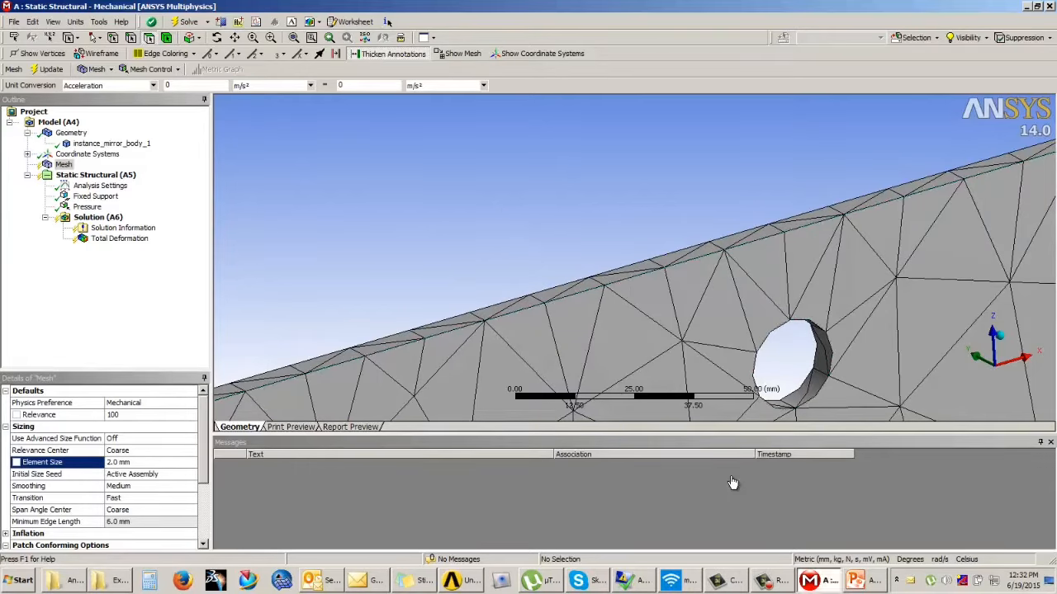
text(3)
key(Return)
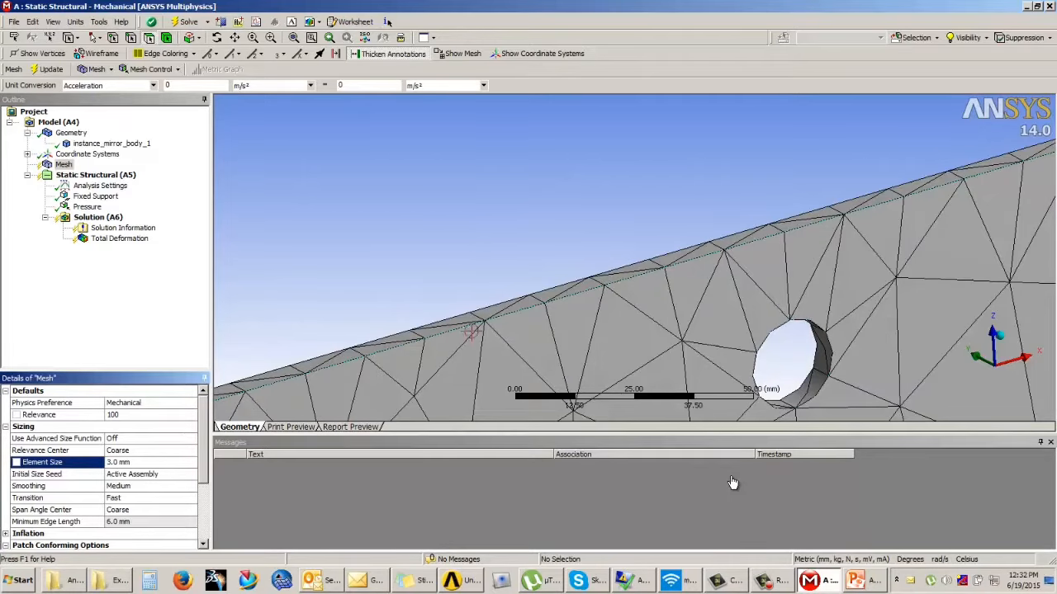
- Set the mesh element size to 12 mm and generate the mesh for the whole plate
click(527, 234)
scroll(528, 237, down, 5)
scroll(537, 243, down, 8)
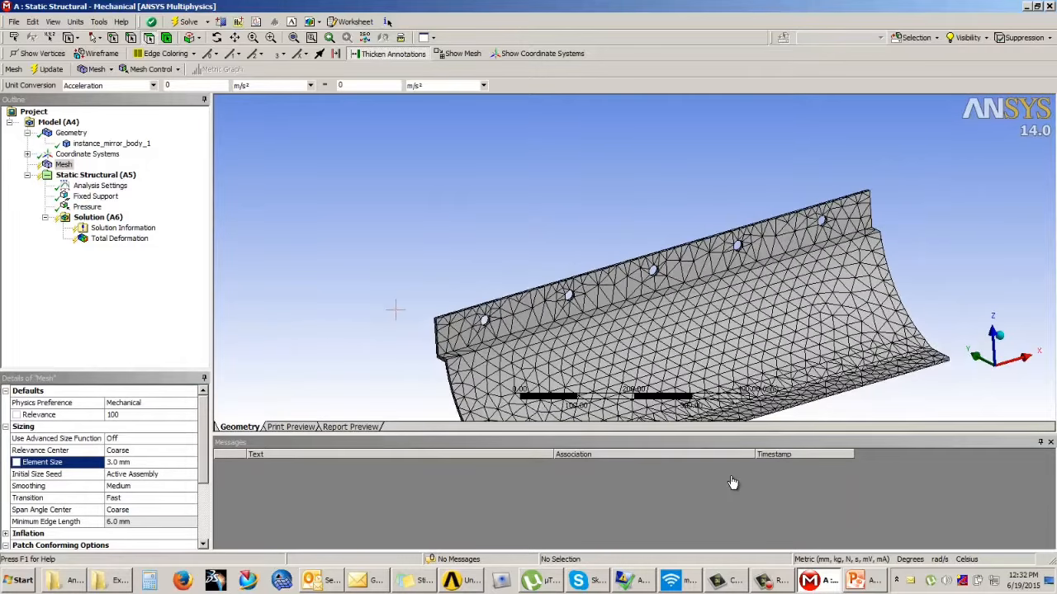
scroll(433, 318, down, 1)
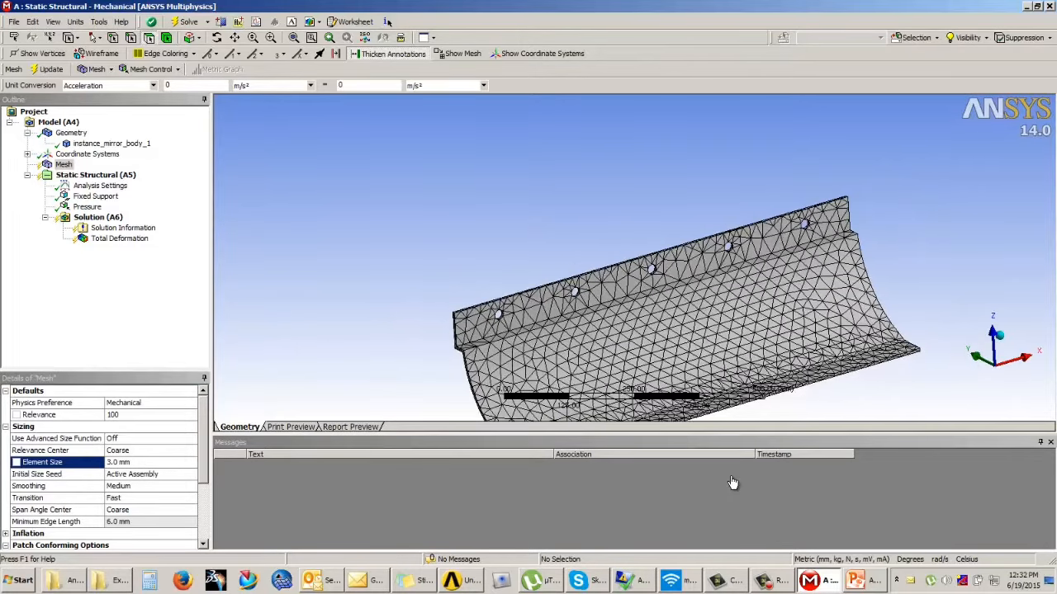
text(10)
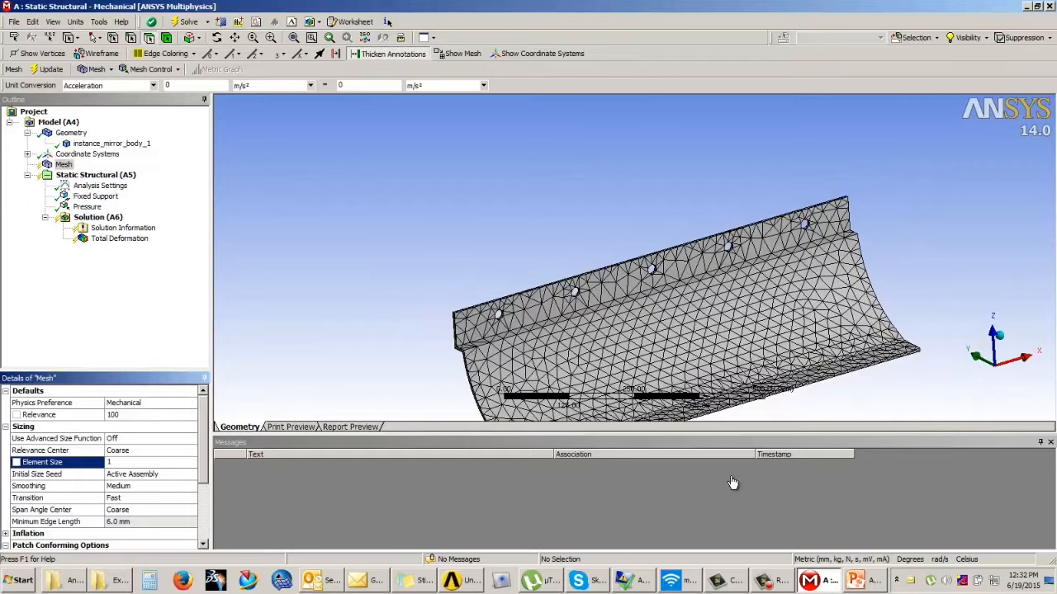
key(Return)
text(12)
key(Return)
key(Return)
key(Return)
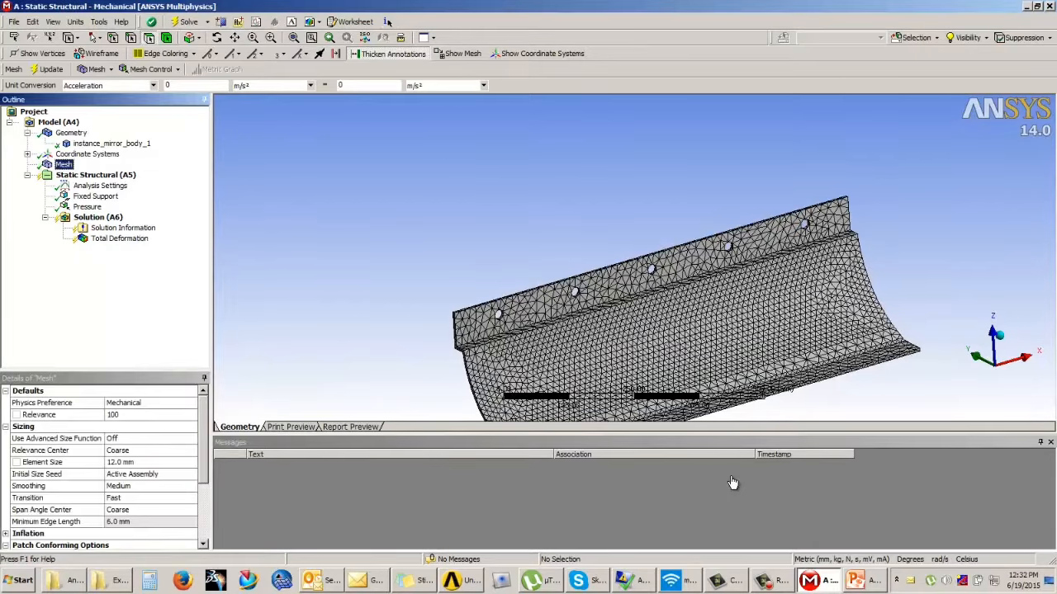
- Check the new mesh's node and element statistics and solve the static structural analysis again
click(142, 416)
click(314, 289)
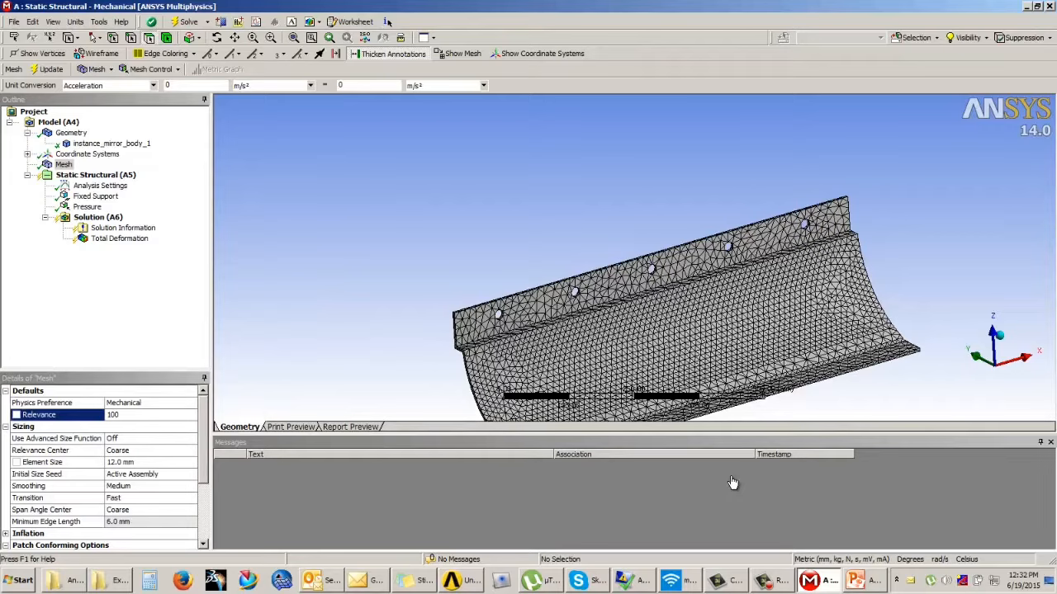
drag(203, 439, 203, 497)
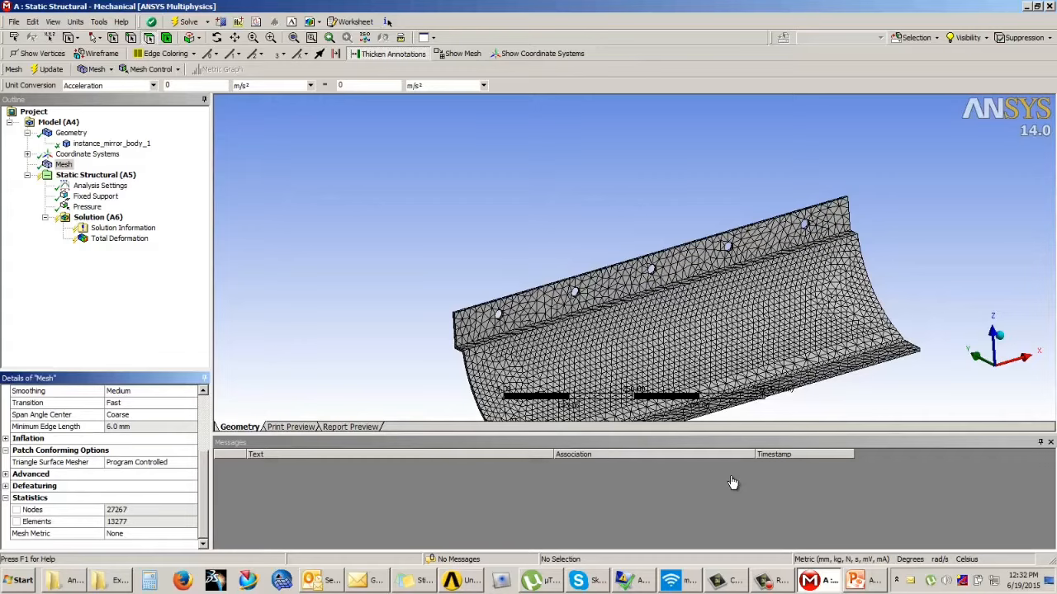
right_click(112, 219)
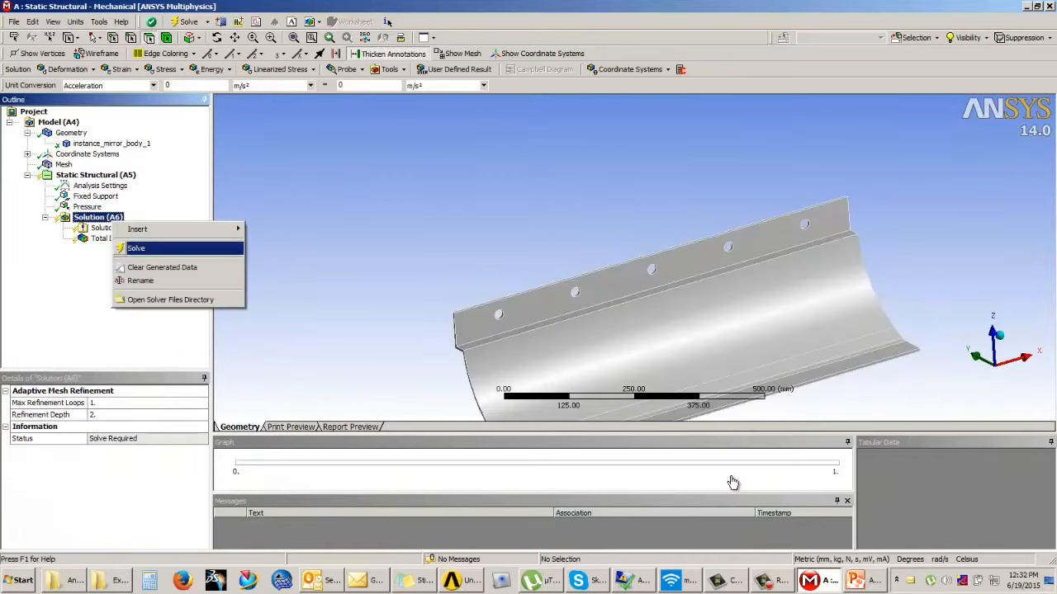
click(137, 249)
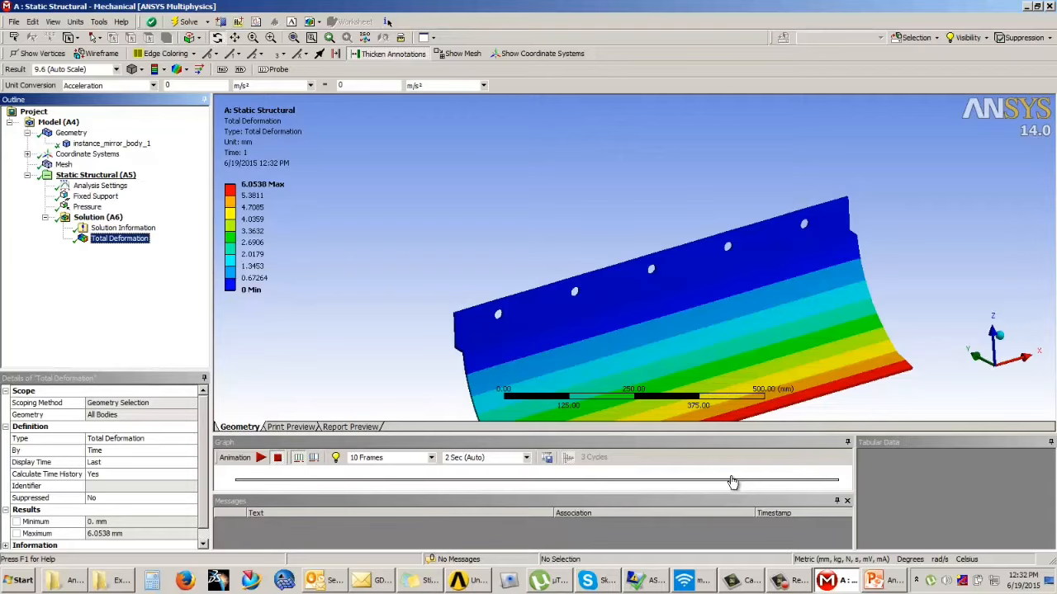
- Set the global mesh element size to 10 mm and regenerate the plate's mesh
click(63, 165)
click(123, 462)
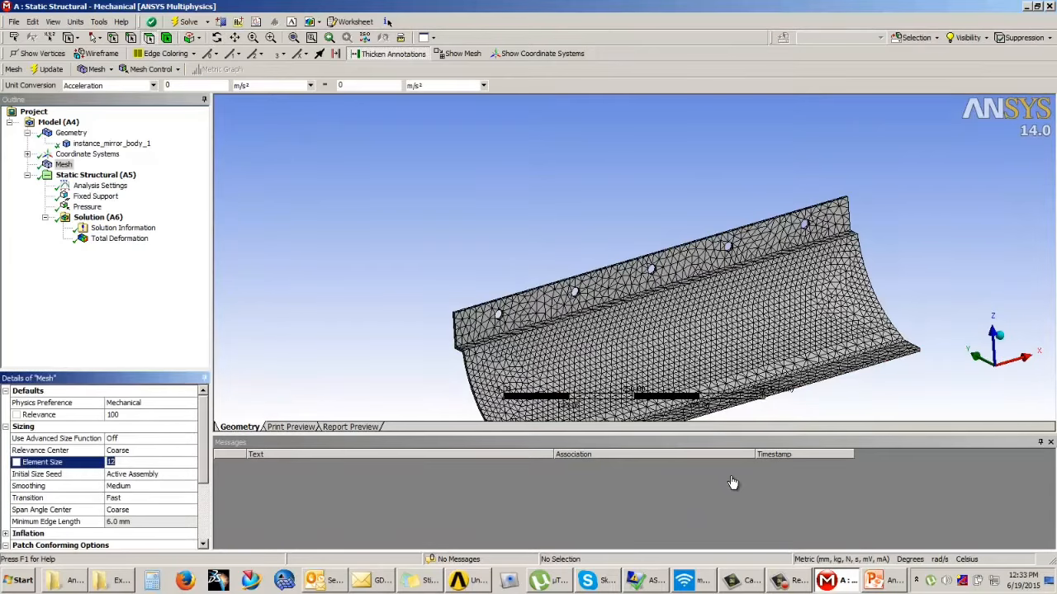
text(10)
key(Return)
key(shift+F10)
key(Down)
key(Down)
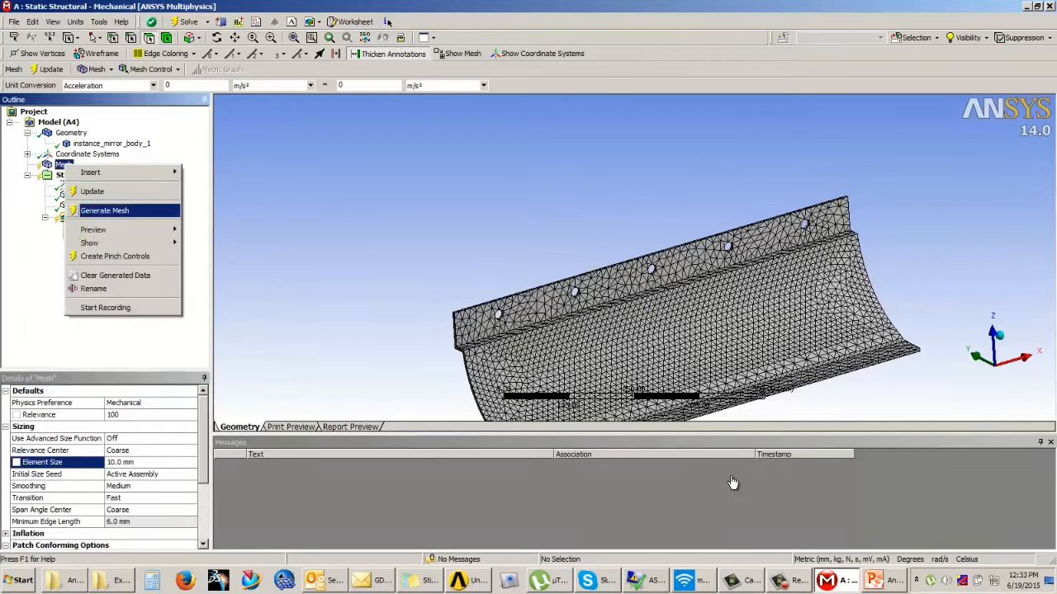
key(Return)
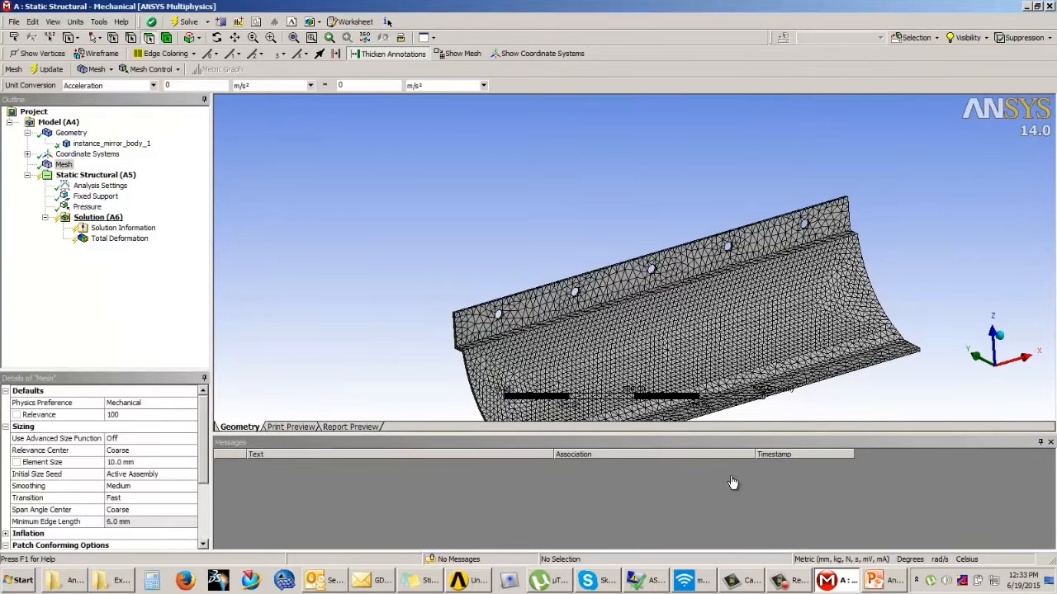
- Review the node and element statistics of the 10 mm mesh and re-solve the static structural analysis
right_click(96, 218)
click(122, 247)
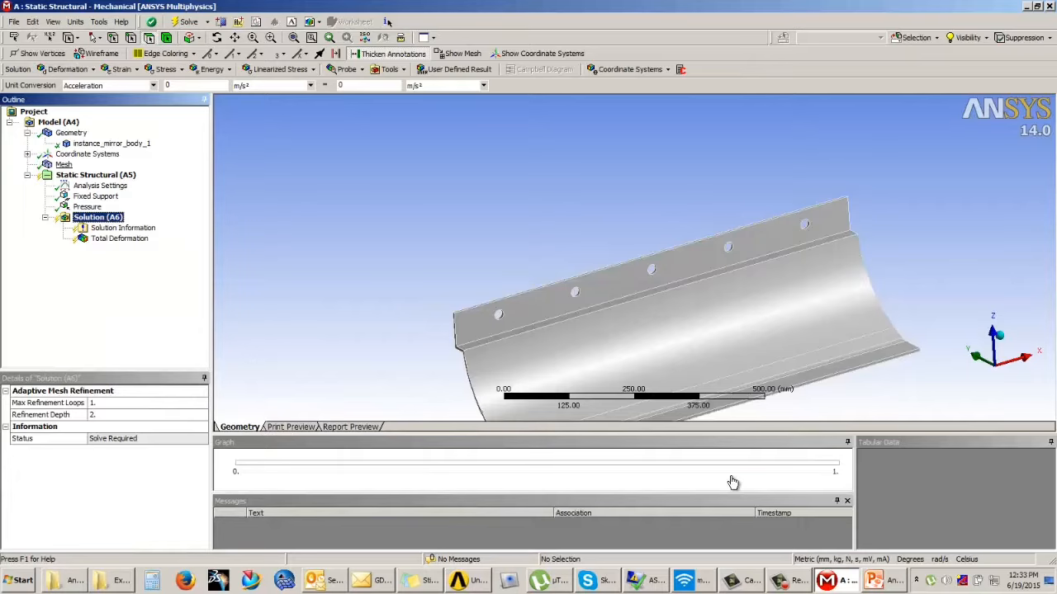
click(63, 164)
drag(203, 439, 204, 499)
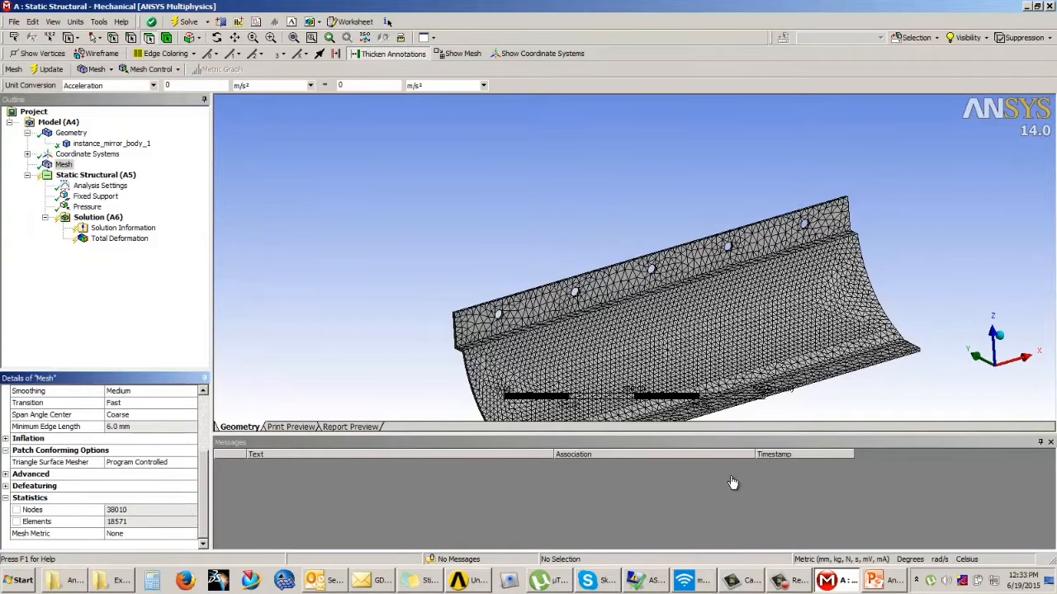
click(96, 217)
right_click(97, 217)
click(122, 246)
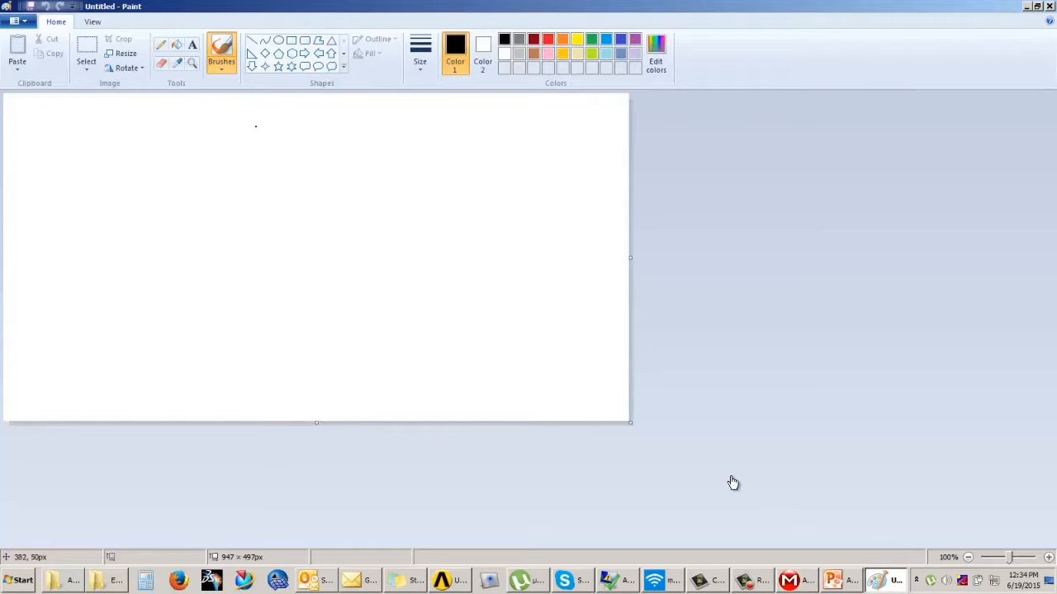
- In Paint, sketch a graph with two axes, a direction arrow beside each, and a rising curve that flattens out
mouse_move(256, 144)
mouse_down()
mouse_move(264, 332)
mouse_move(517, 306)
mouse_up()
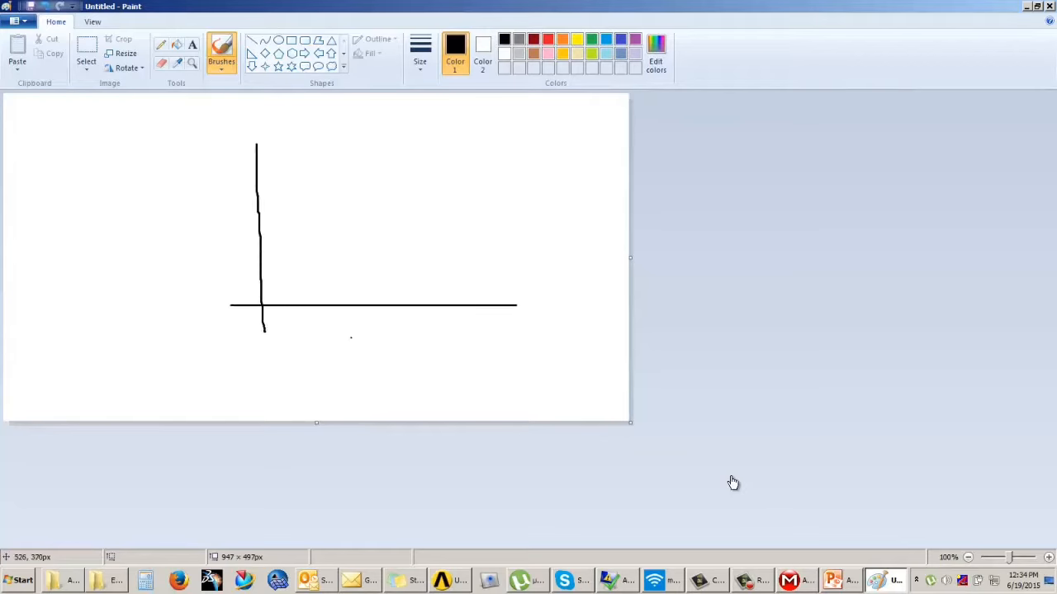
mouse_move(335, 338)
mouse_down()
mouse_move(451, 339)
mouse_move(447, 346)
mouse_up()
mouse_move(217, 266)
mouse_down()
mouse_move(211, 165)
mouse_move(224, 177)
mouse_up()
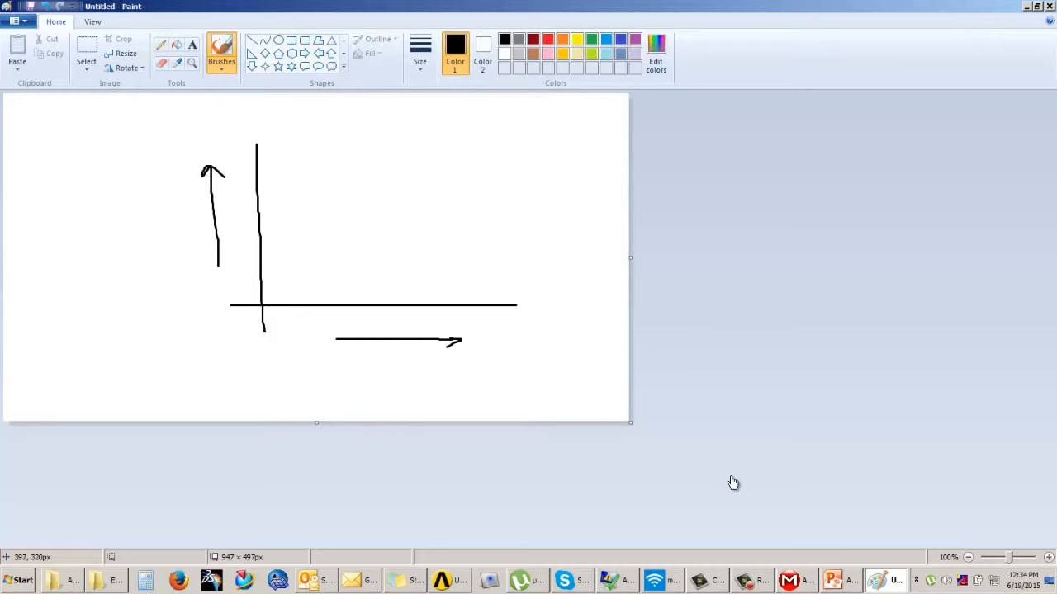
mouse_move(264, 305)
mouse_down()
mouse_move(325, 204)
mouse_move(415, 166)
mouse_move(499, 159)
mouse_up()
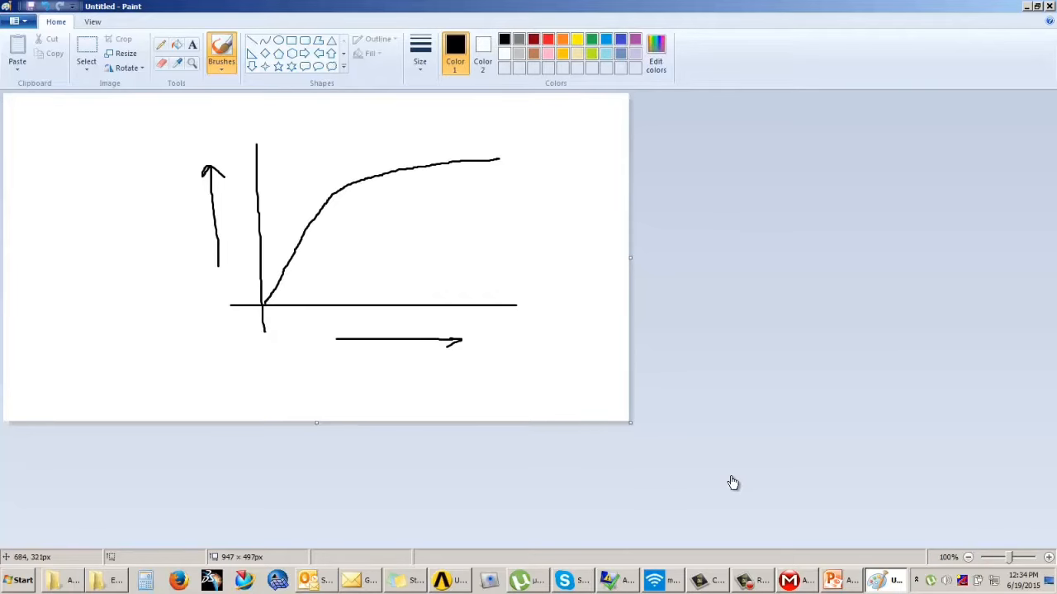
- Label the horizontal axis Analysis and the vertical axis Element, and mark the flat end of the curve with a cross
mouse_move(403, 331)
mouse_down()
mouse_move(432, 327)
mouse_move(441, 312)
mouse_move(459, 330)
mouse_move(452, 339)
mouse_move(480, 319)
mouse_move(490, 328)
mouse_up()
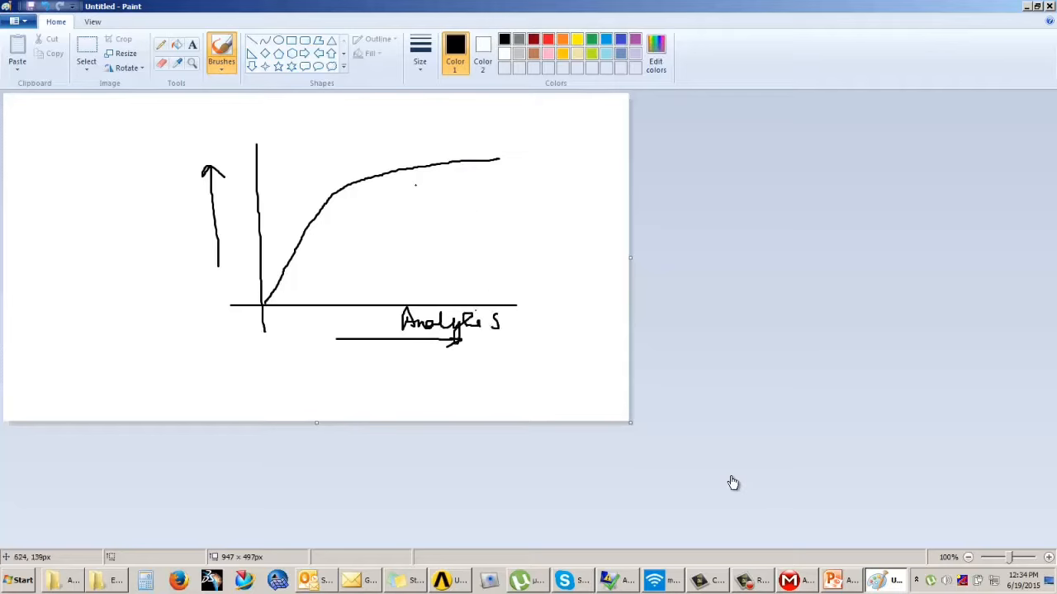
drag(421, 164, 504, 160)
mouse_move(160, 248)
mouse_down()
mouse_move(183, 279)
mouse_move(207, 266)
mouse_move(245, 275)
mouse_up()
drag(246, 250, 247, 275)
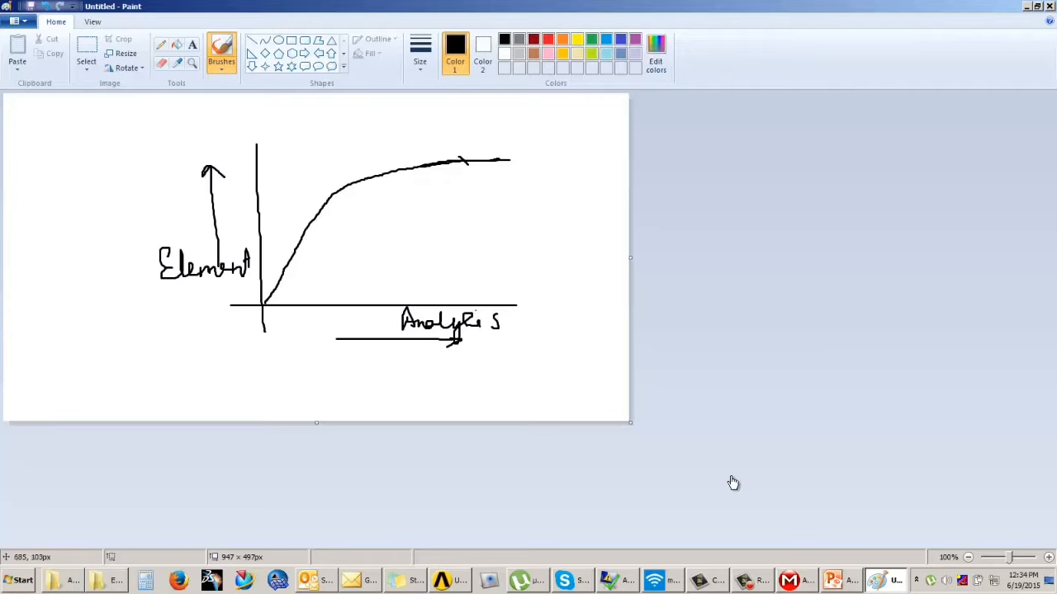
drag(476, 161, 513, 158)
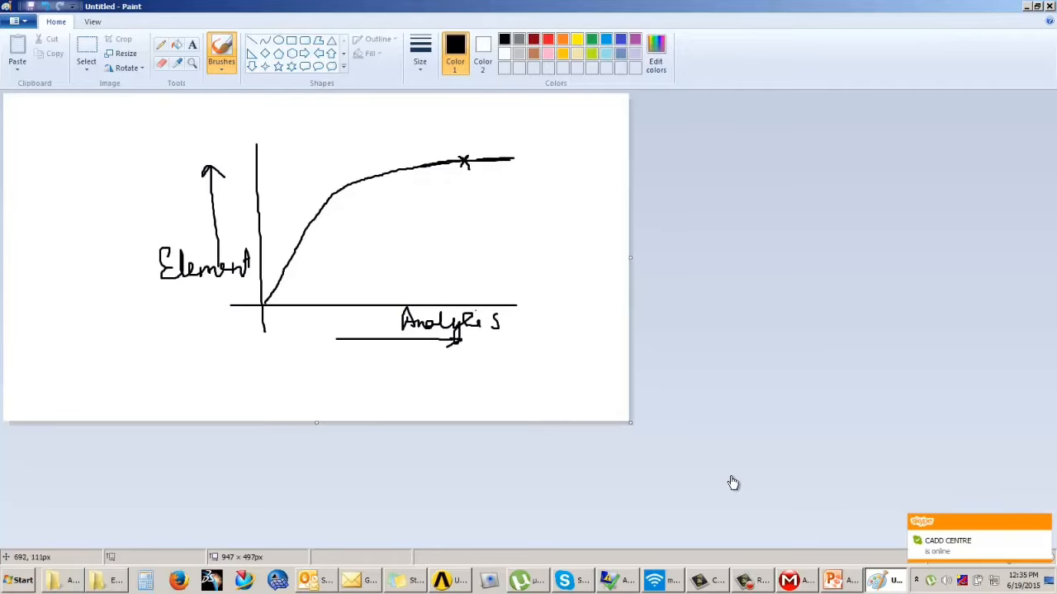
- Retrace the vertical arrow and the whole curve for emphasis, and return to the deformation result in Mechanical
drag(222, 285, 210, 175)
mouse_move(263, 297)
mouse_down()
mouse_move(322, 202)
mouse_move(394, 173)
mouse_move(513, 158)
mouse_move(459, 160)
mouse_move(471, 169)
mouse_move(454, 172)
mouse_move(505, 159)
mouse_up()
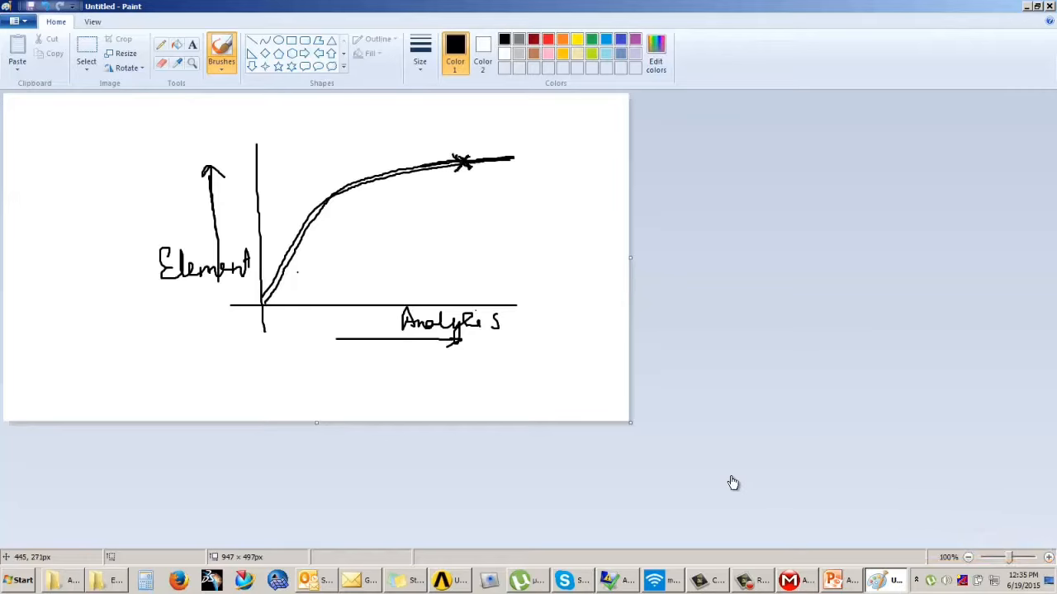
mouse_move(265, 298)
mouse_down()
mouse_move(353, 190)
mouse_move(488, 154)
mouse_up()
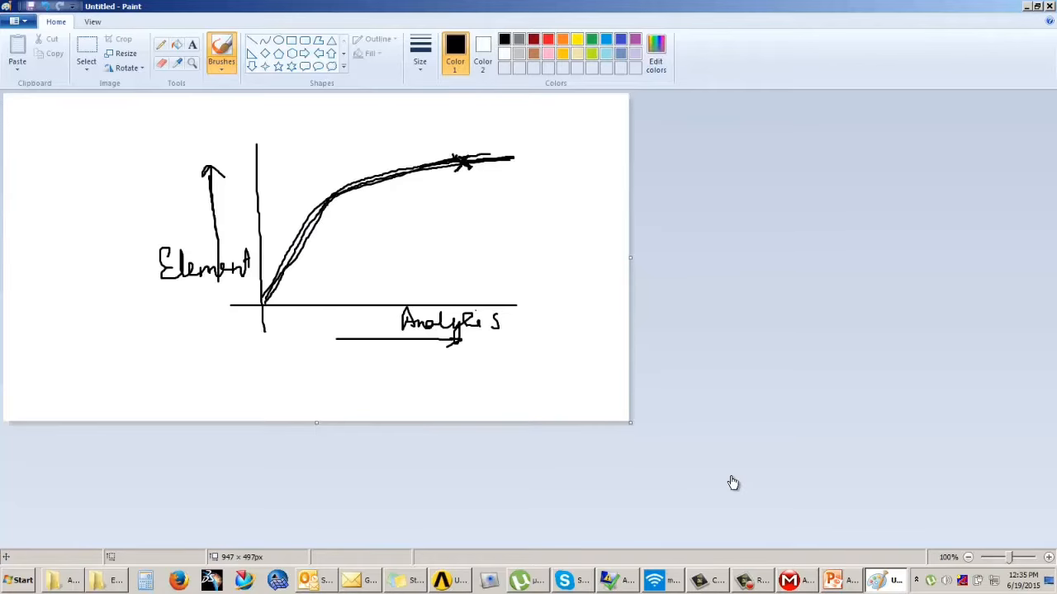
click(1028, 6)
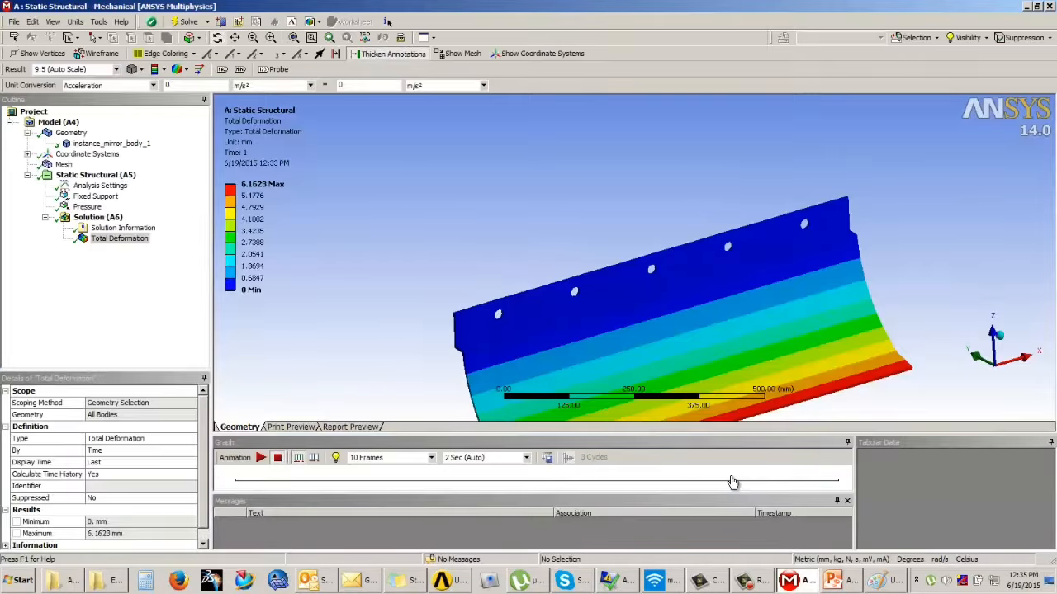
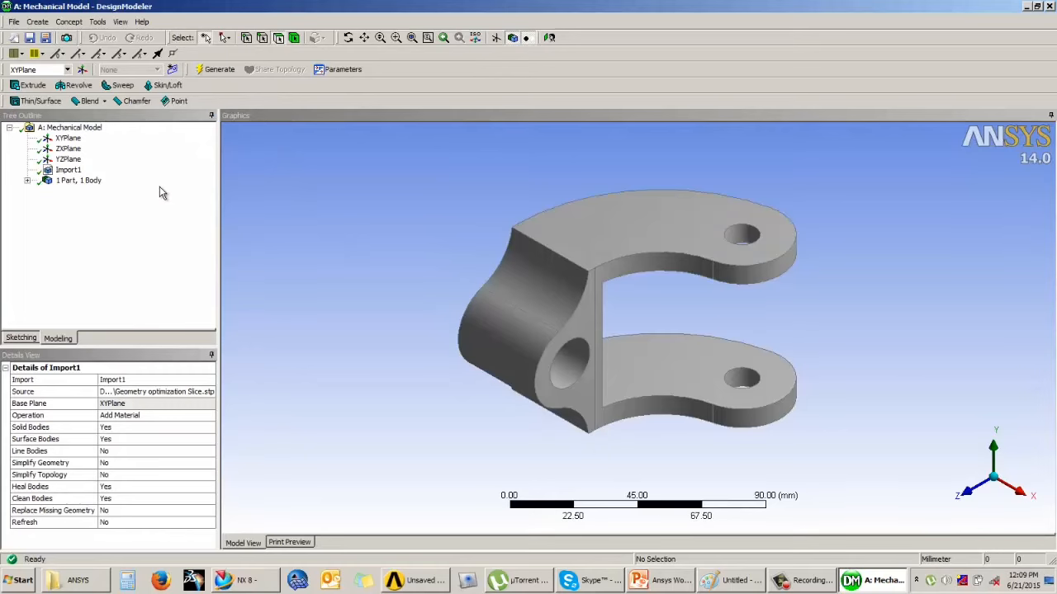
click(799, 583)
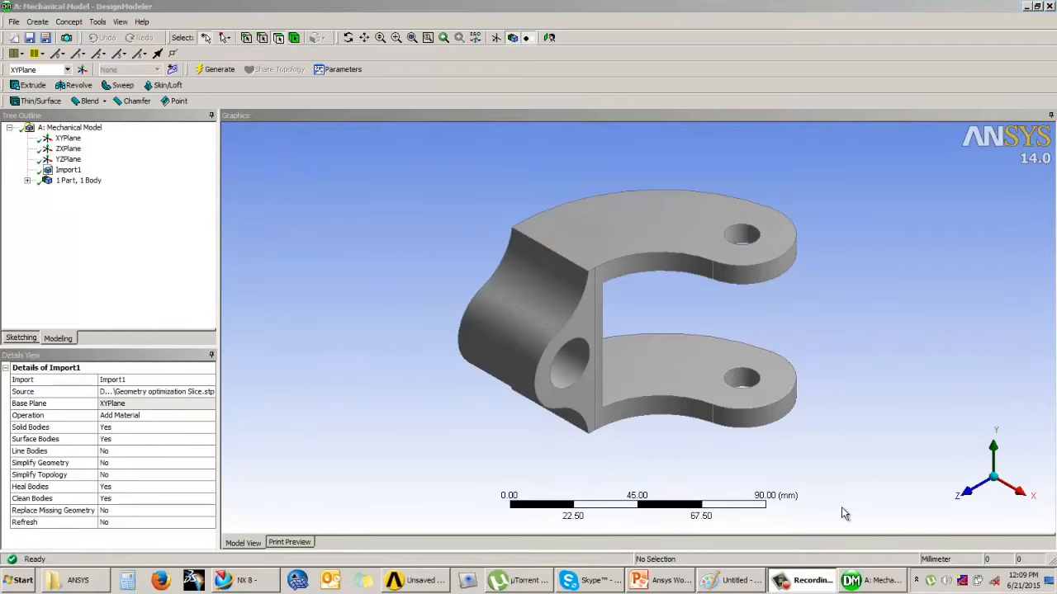
click(800, 299)
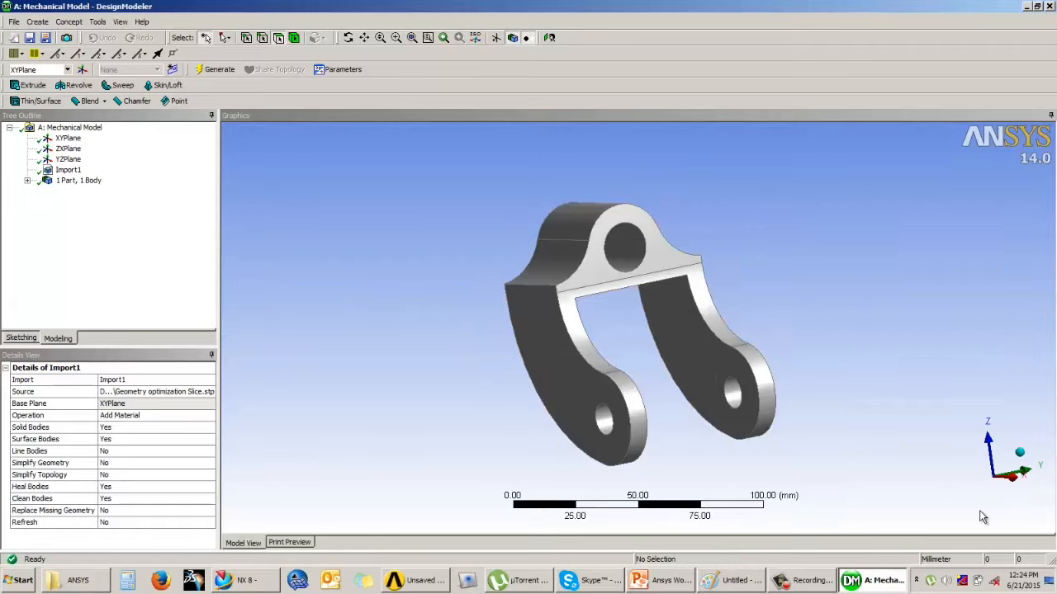
- Open the fork bracket's Model cell from the Workbench project in Mechanical and enlarge the graphics area
middle_drag(646, 361, 761, 323)
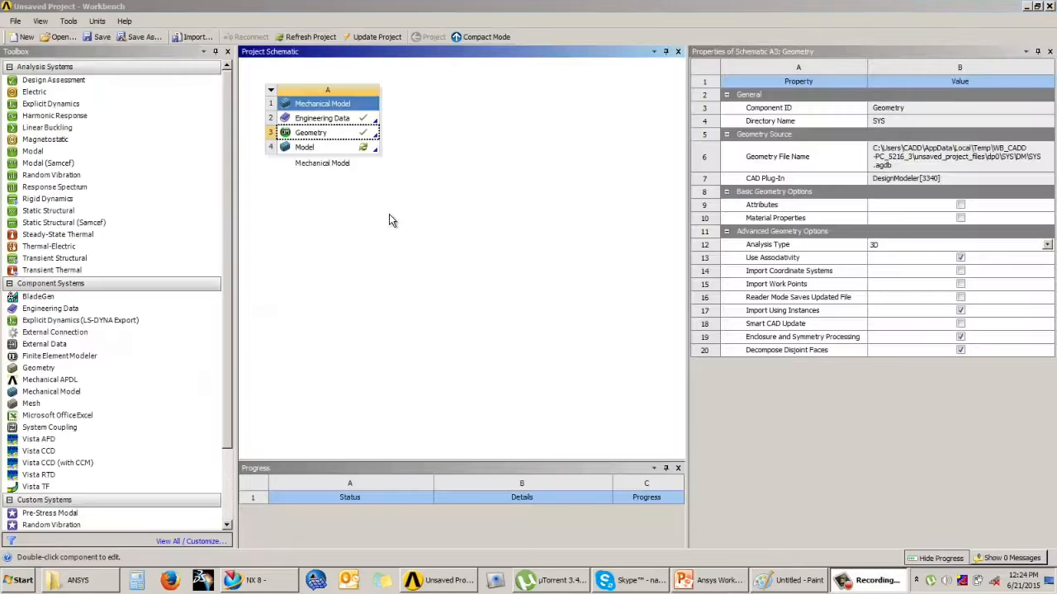
double_click(340, 145)
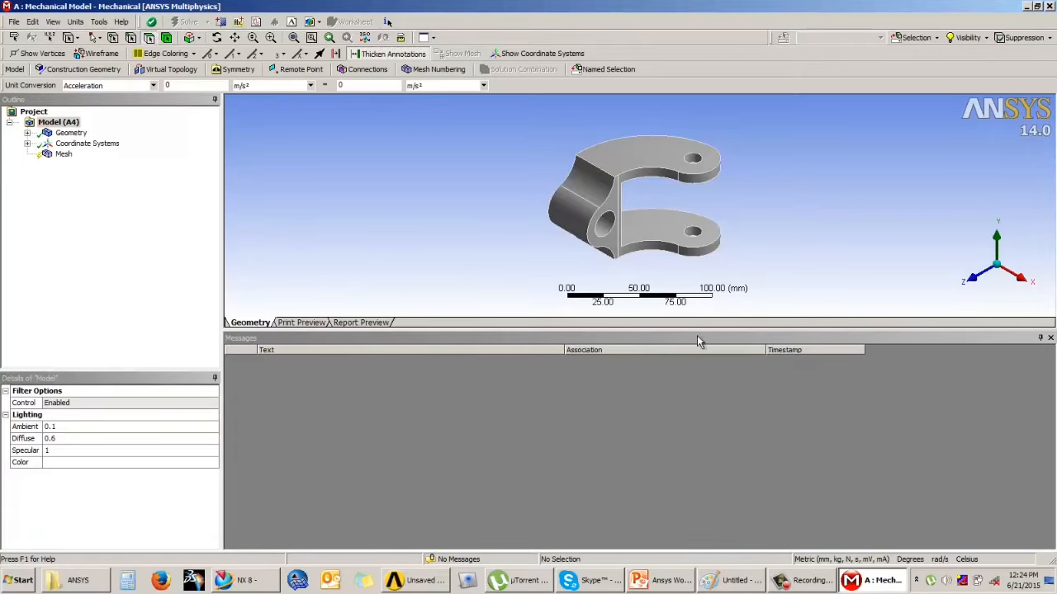
drag(697, 330, 688, 446)
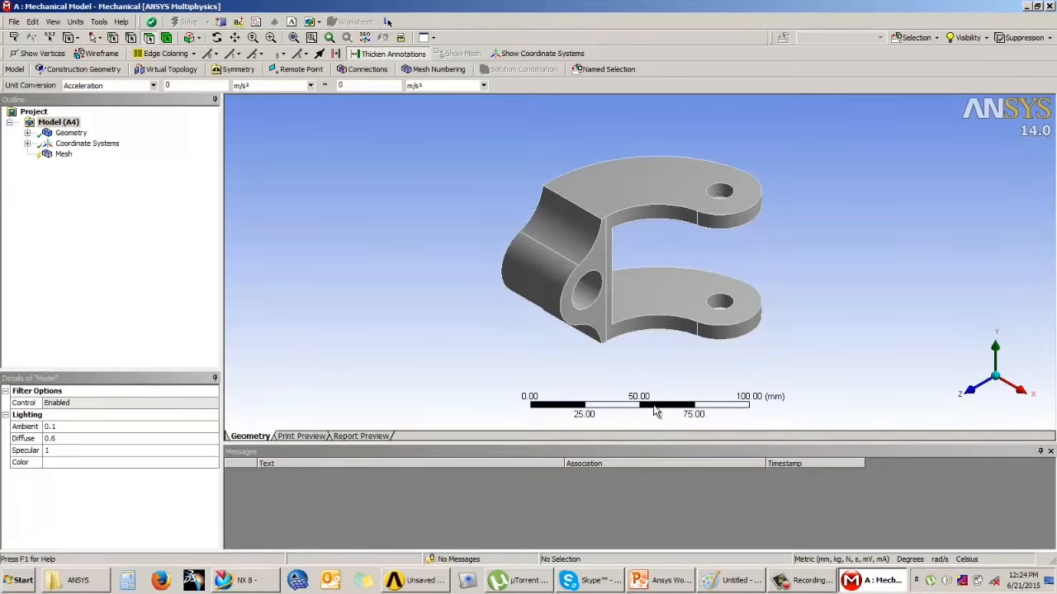
drag(629, 379, 576, 260)
middle_drag(576, 260, 576, 257)
scroll(575, 259, up, 1)
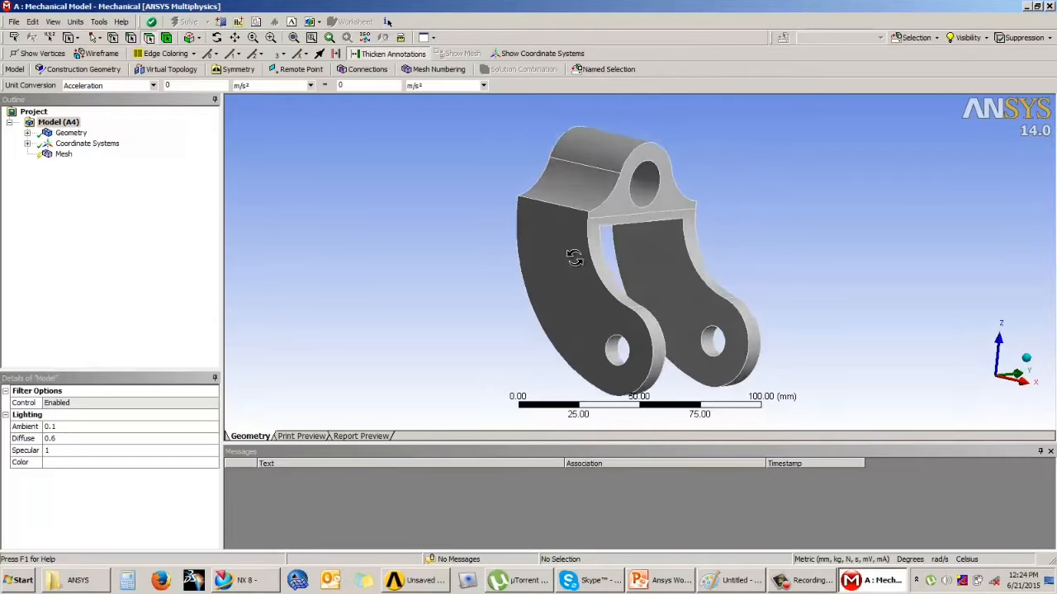
scroll(577, 261, up, 3)
scroll(577, 262, down, 4)
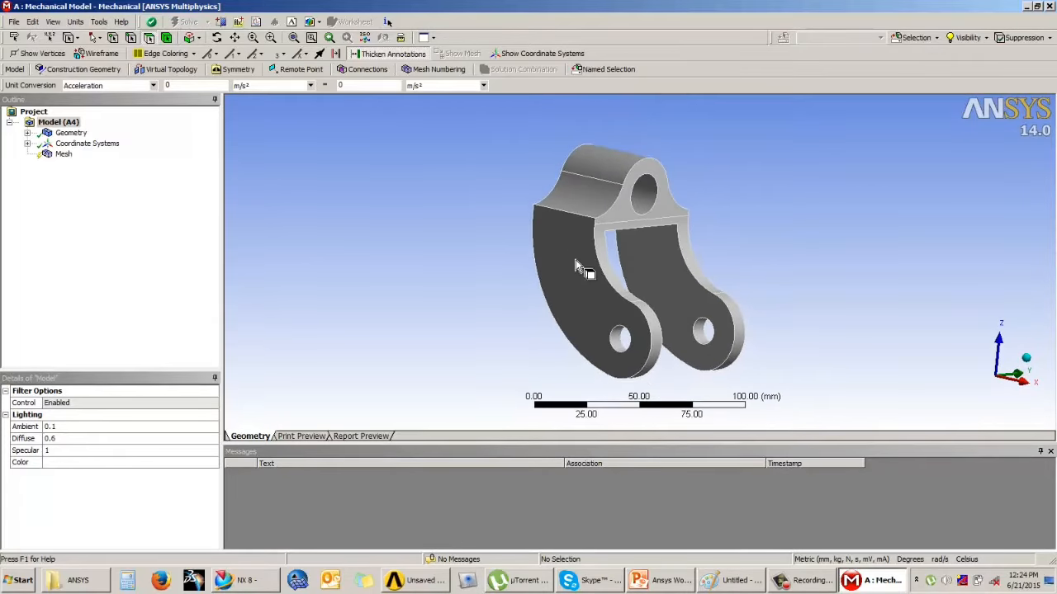
- Mesh the fork bracket with the default settings and show the mesh's node and element statistics
click(61, 155)
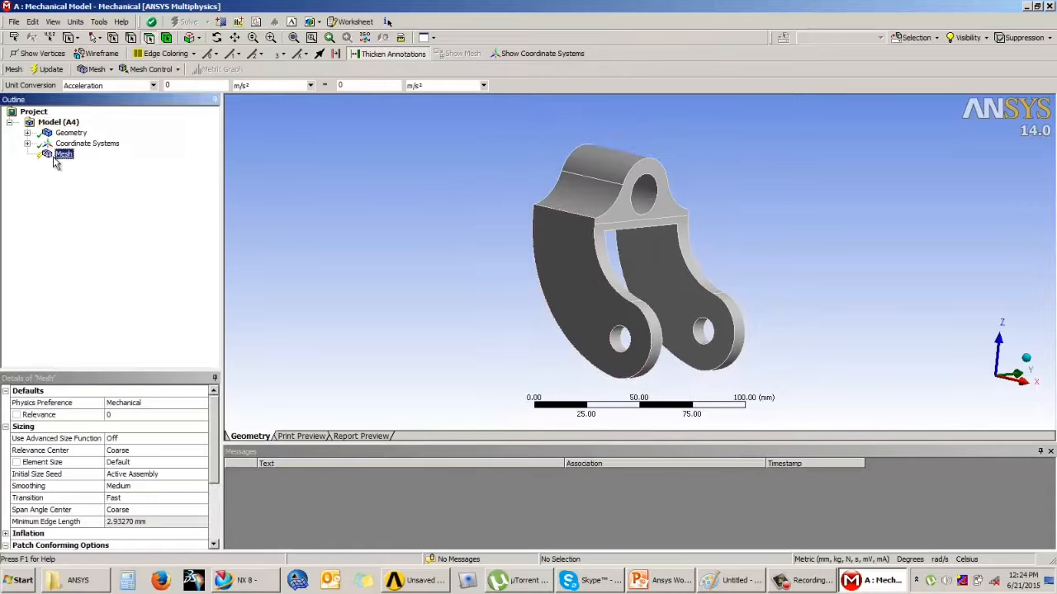
click(51, 71)
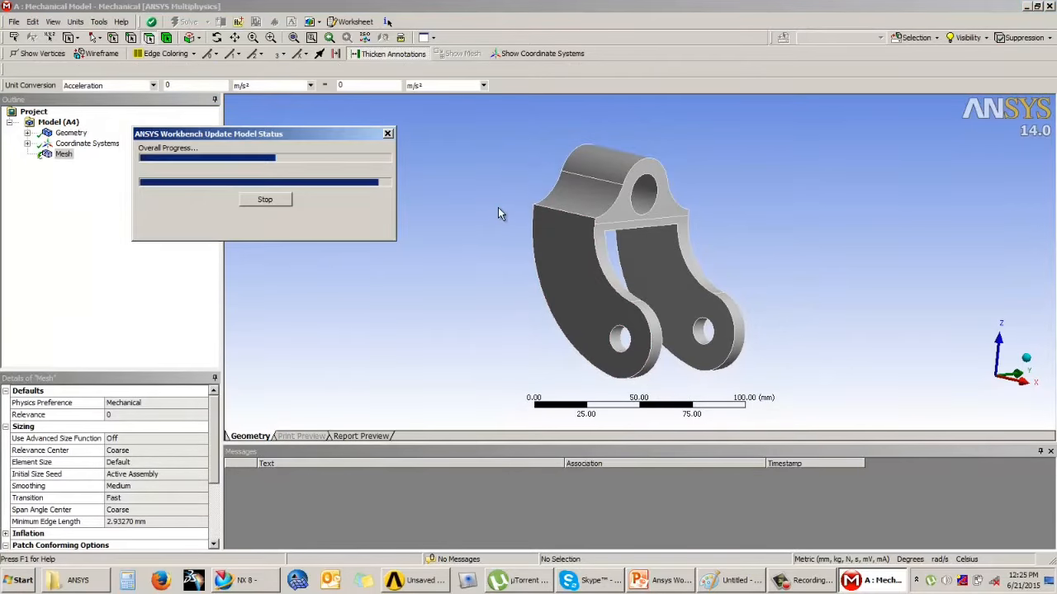
middle_drag(500, 198, 561, 264)
drag(213, 431, 213, 508)
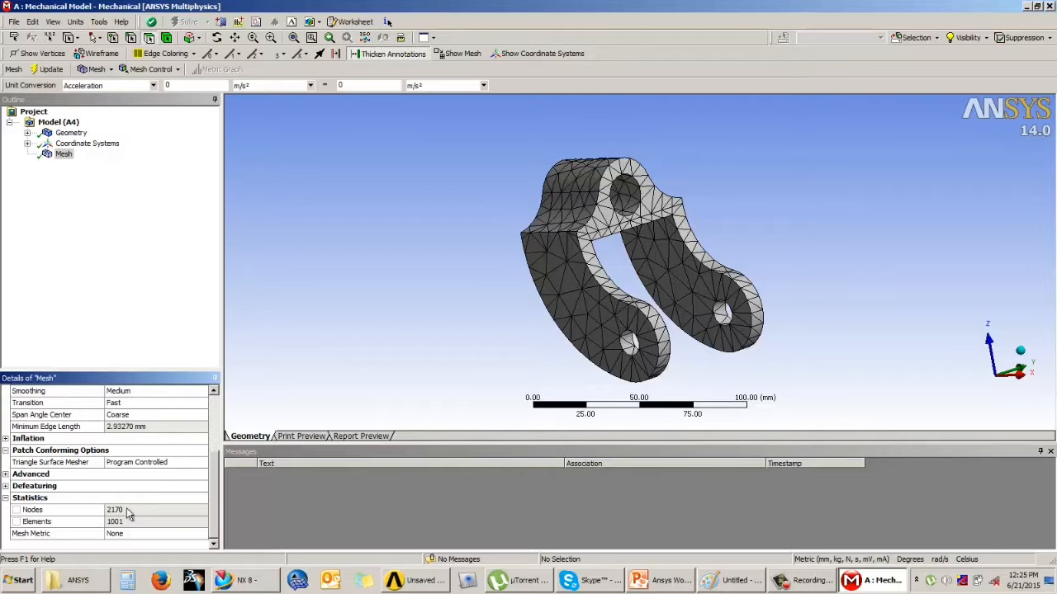
- Examine the bracket's default mesh from several sides, including the arms, the holes and the upper boss
middle_drag(489, 274, 504, 273)
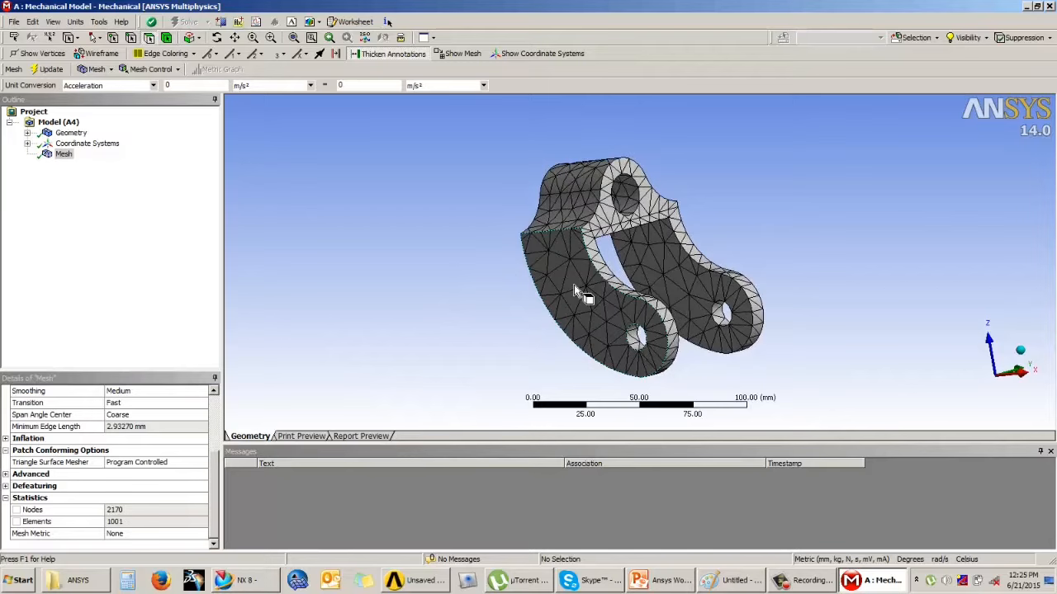
middle_drag(719, 279, 760, 259)
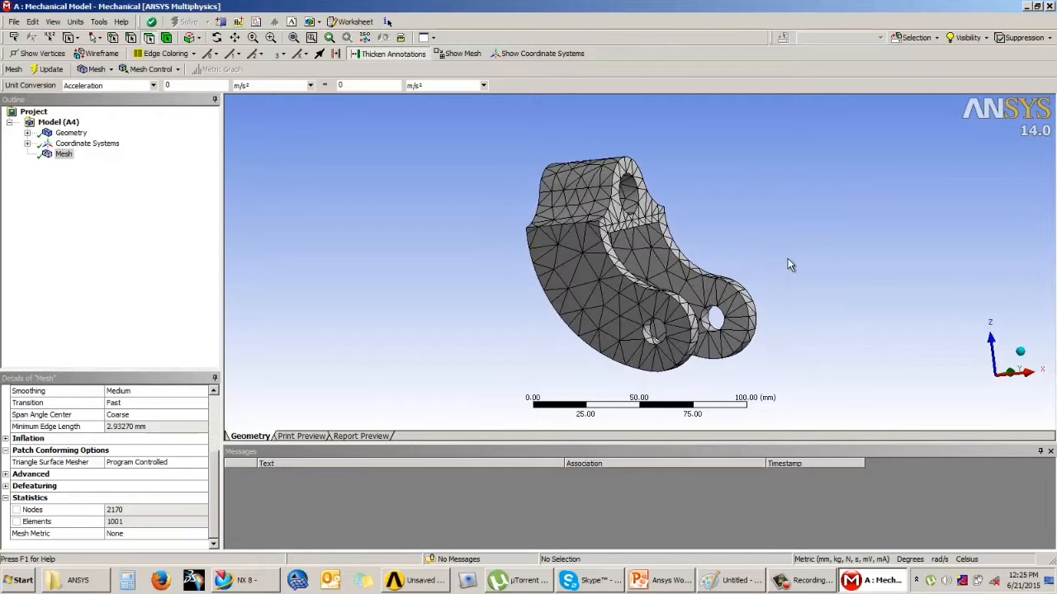
middle_drag(745, 258, 914, 286)
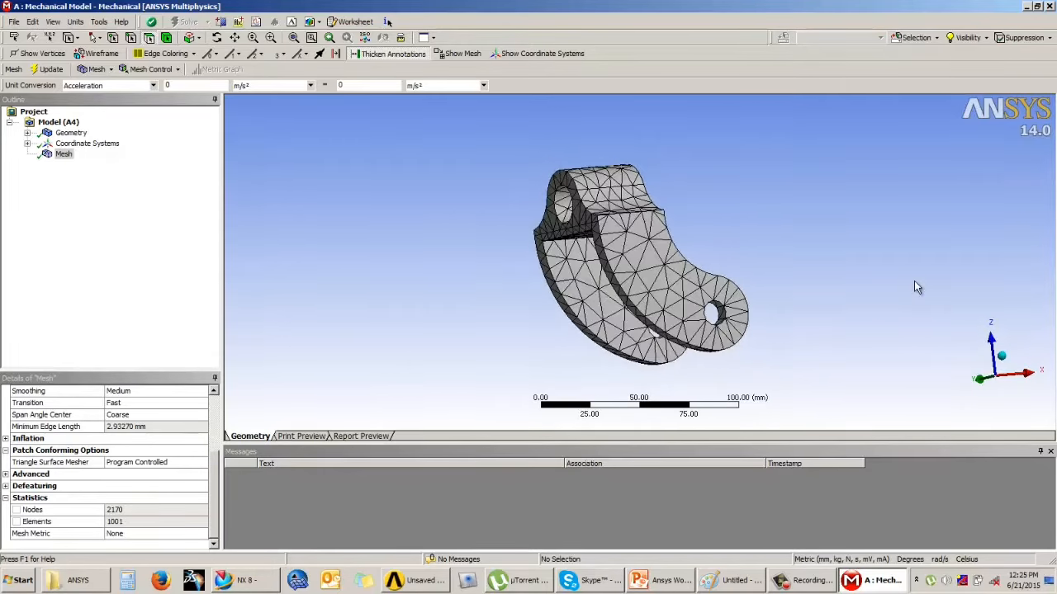
middle_drag(833, 267, 587, 278)
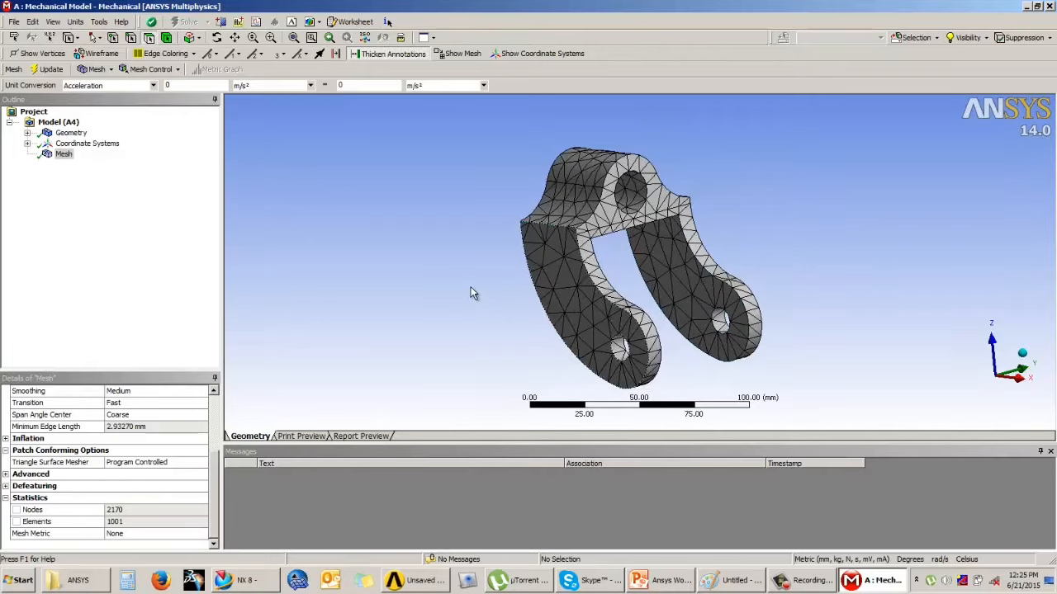
scroll(472, 288, up, 2)
scroll(471, 288, down, 2)
middle_drag(559, 319, 560, 318)
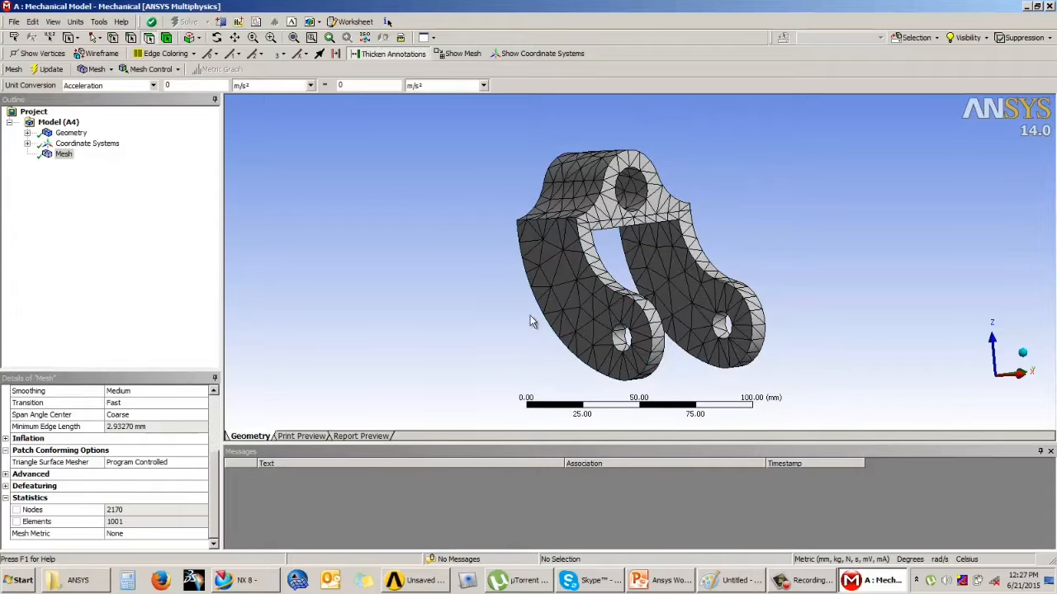
middle_drag(535, 320, 491, 240)
middle_drag(574, 238, 611, 266)
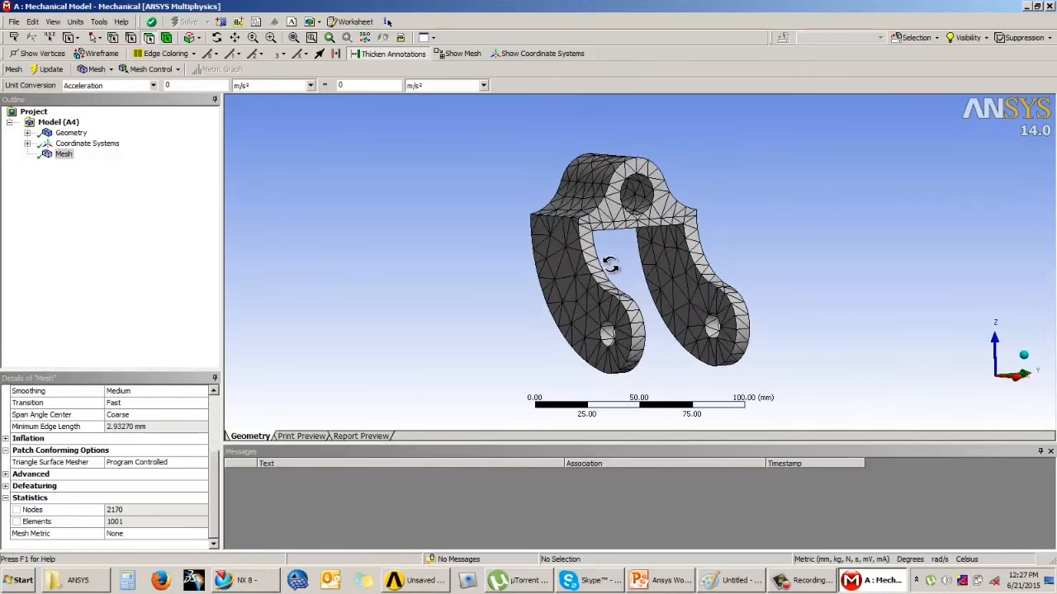
- Close Mechanical, minimise the Workbench and PowerPoint windows, and bring up the desktop's context commands
click(1050, 7)
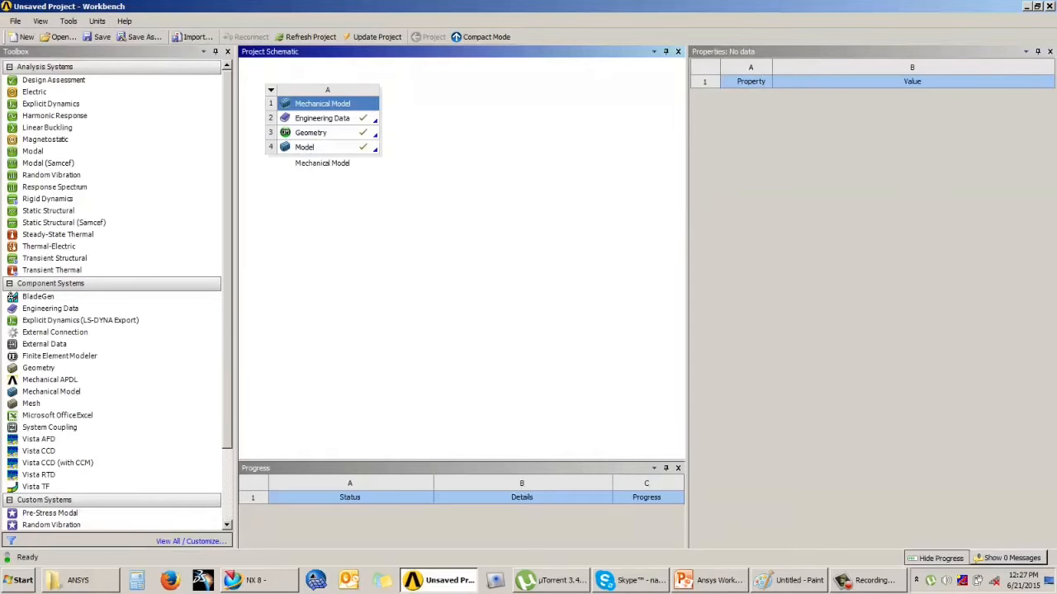
click(1026, 6)
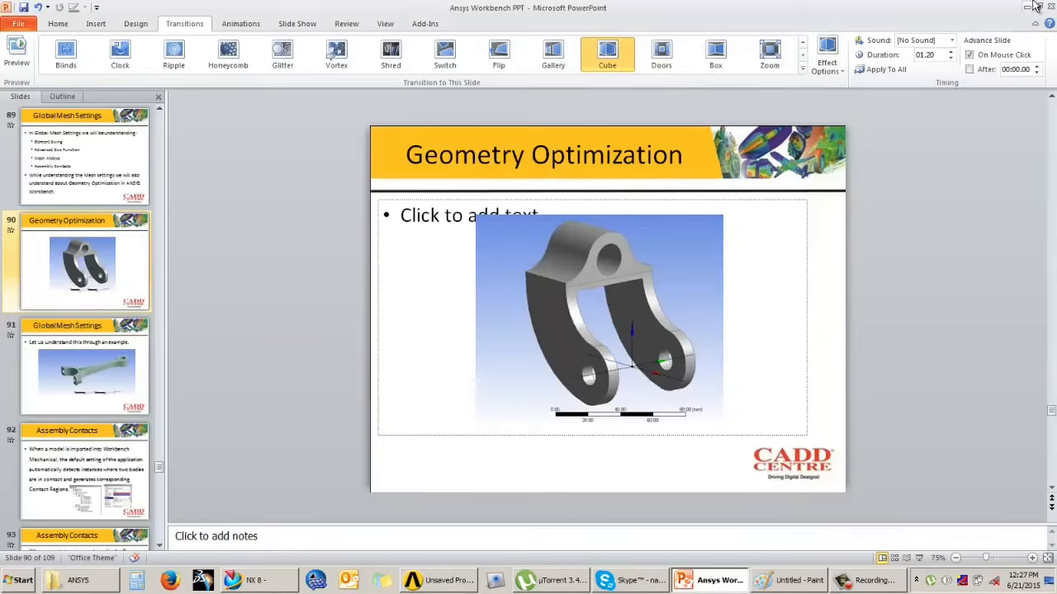
click(1026, 7)
right_click(697, 210)
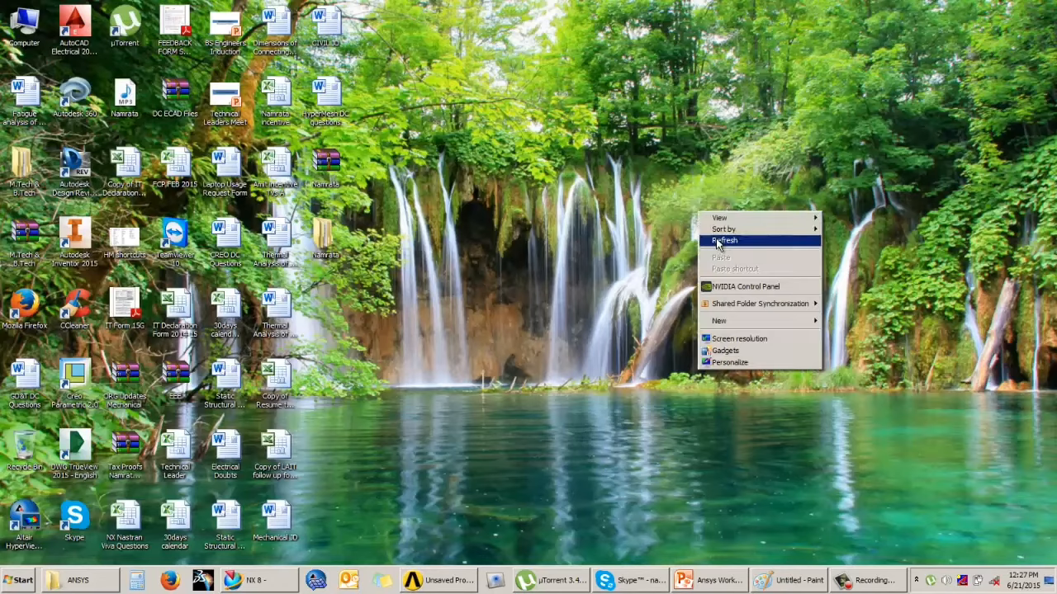
click(718, 239)
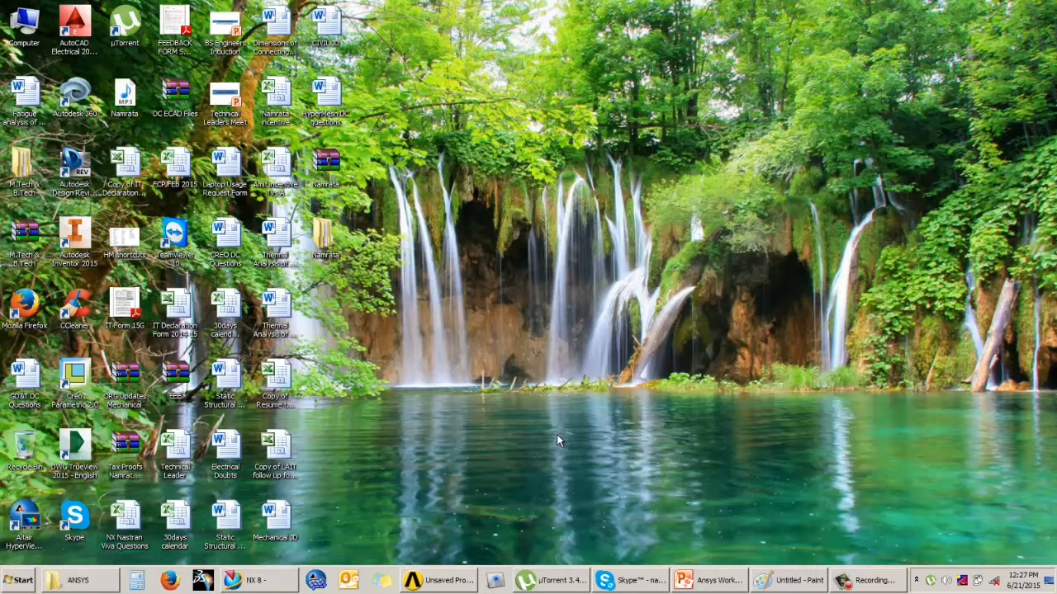
right_click(547, 338)
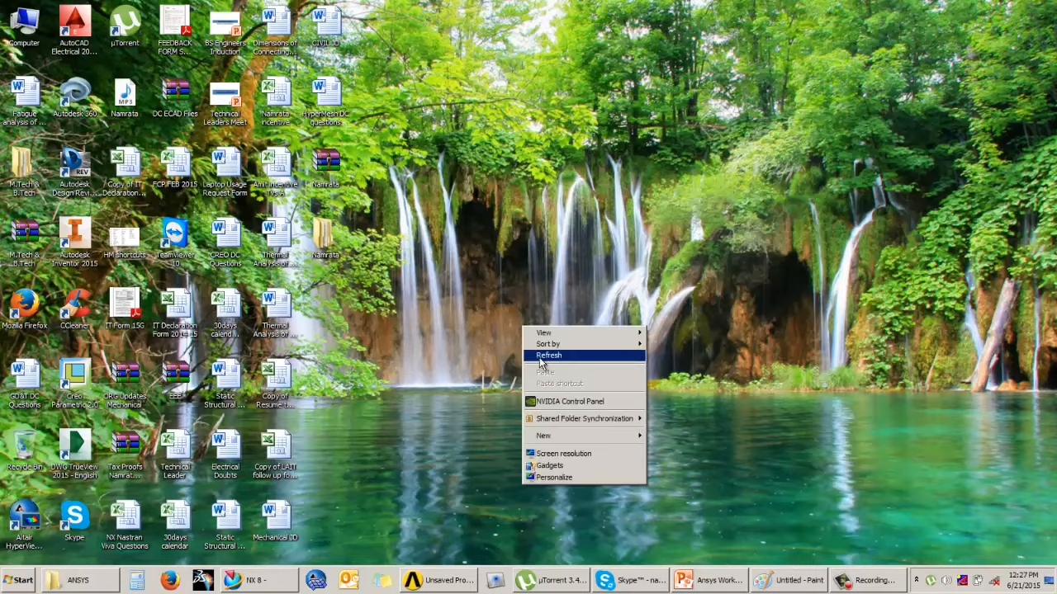
click(549, 355)
- Switch to Paint and brush a black freehand perspective sketch of a flat rectangular plate with visible thickness
mouse_move(647, 591)
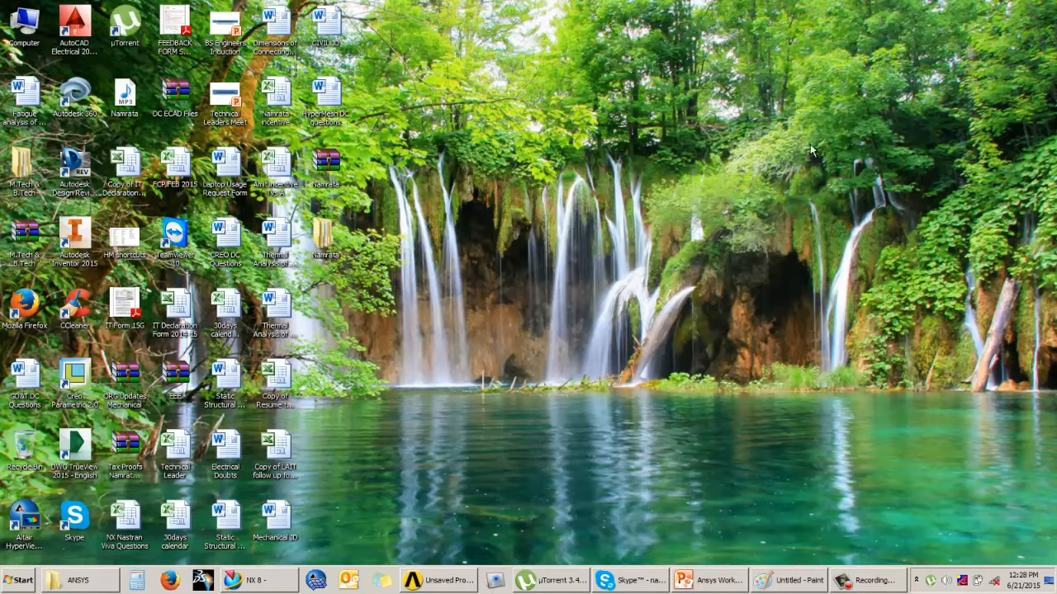
click(788, 580)
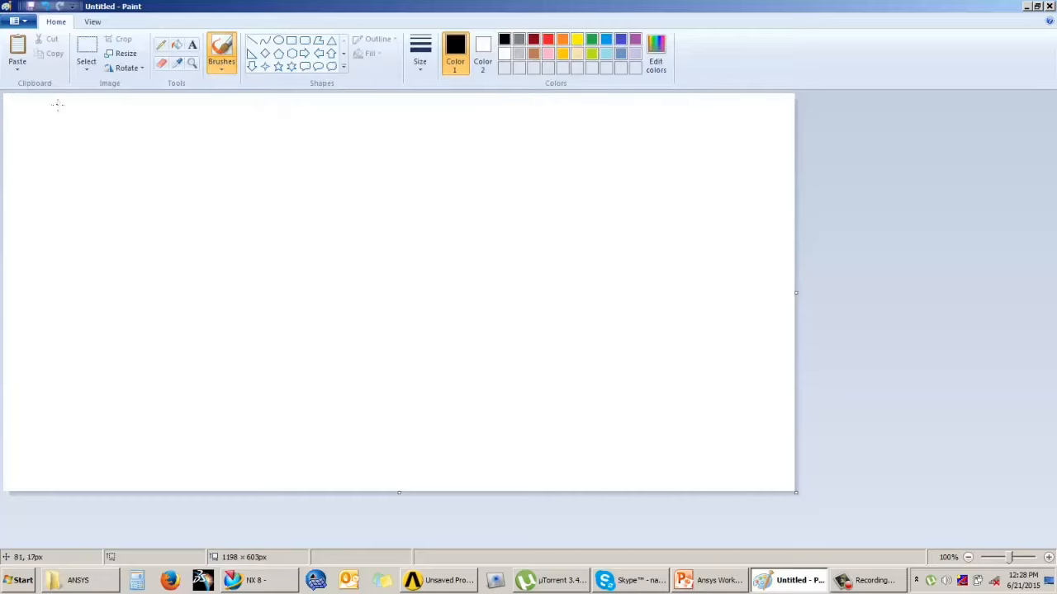
click(175, 232)
mouse_move(183, 329)
mouse_down()
mouse_move(426, 251)
mouse_move(569, 326)
mouse_move(274, 432)
mouse_up()
mouse_move(184, 332)
mouse_down()
mouse_move(300, 426)
mouse_move(201, 388)
mouse_move(173, 363)
mouse_up()
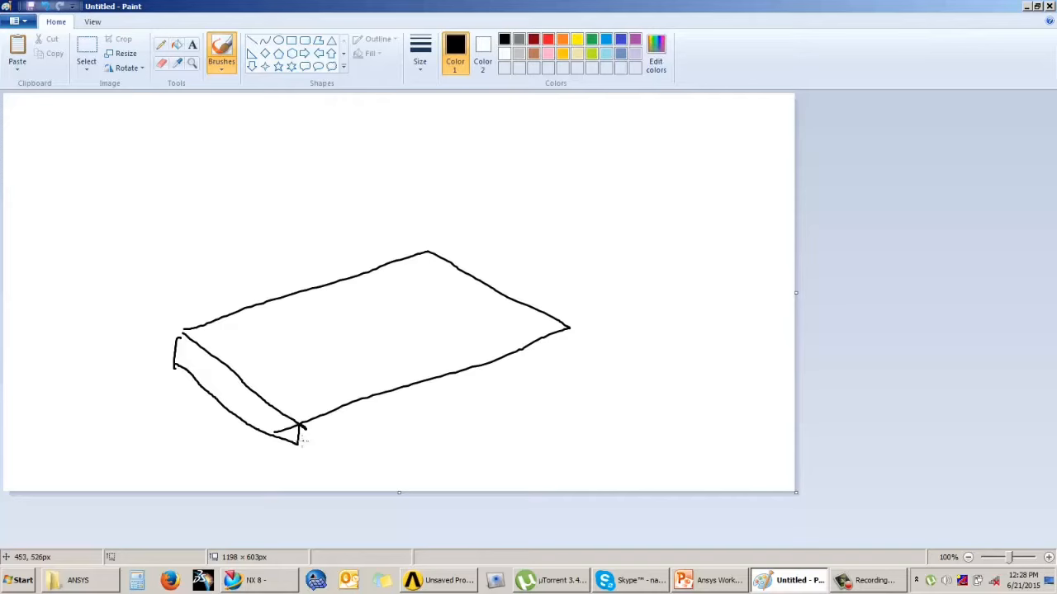
mouse_move(303, 441)
mouse_down()
mouse_move(568, 350)
mouse_move(567, 332)
mouse_up()
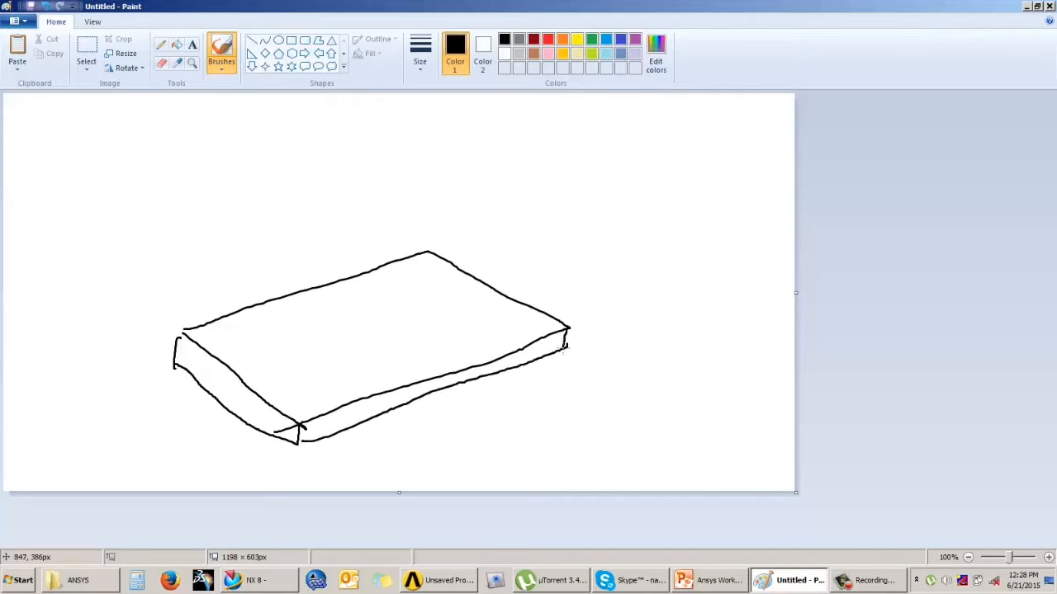
- Sketch an upright cylinder on the middle of the plate and erase the plate edge running behind it
mouse_move(397, 318)
mouse_down()
mouse_move(345, 338)
mouse_move(404, 330)
mouse_up()
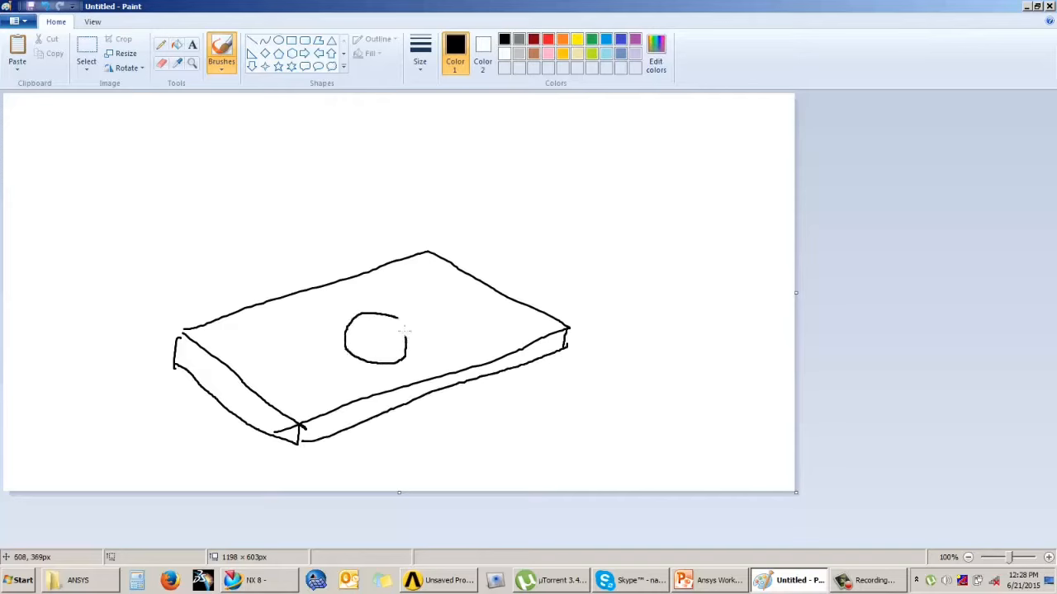
drag(398, 225, 404, 330)
mouse_move(397, 224)
mouse_down()
mouse_move(345, 220)
mouse_move(395, 241)
mouse_move(351, 223)
mouse_move(333, 316)
mouse_move(412, 351)
mouse_move(373, 320)
mouse_up()
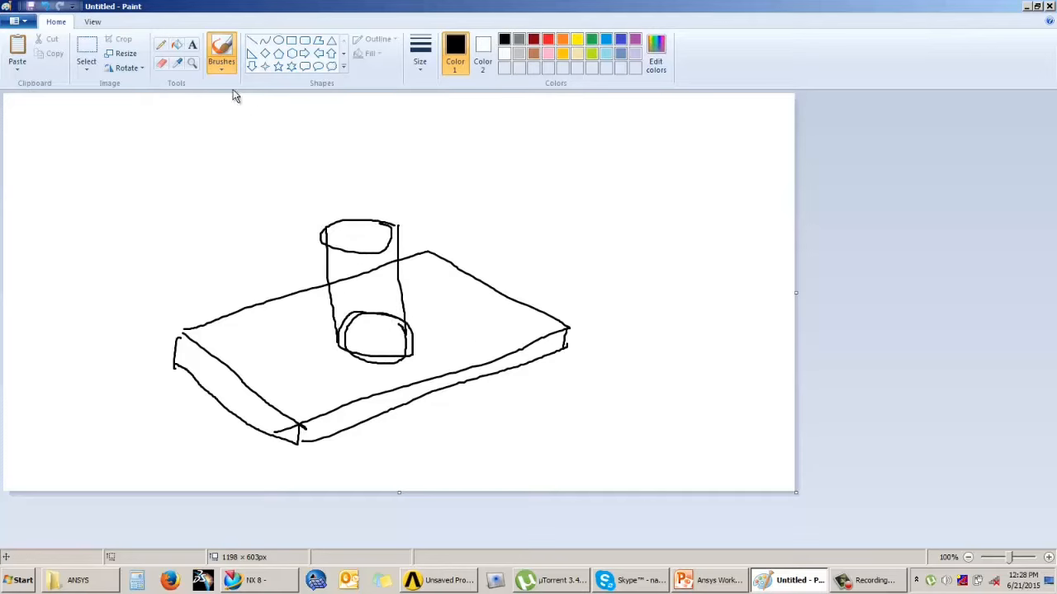
click(161, 63)
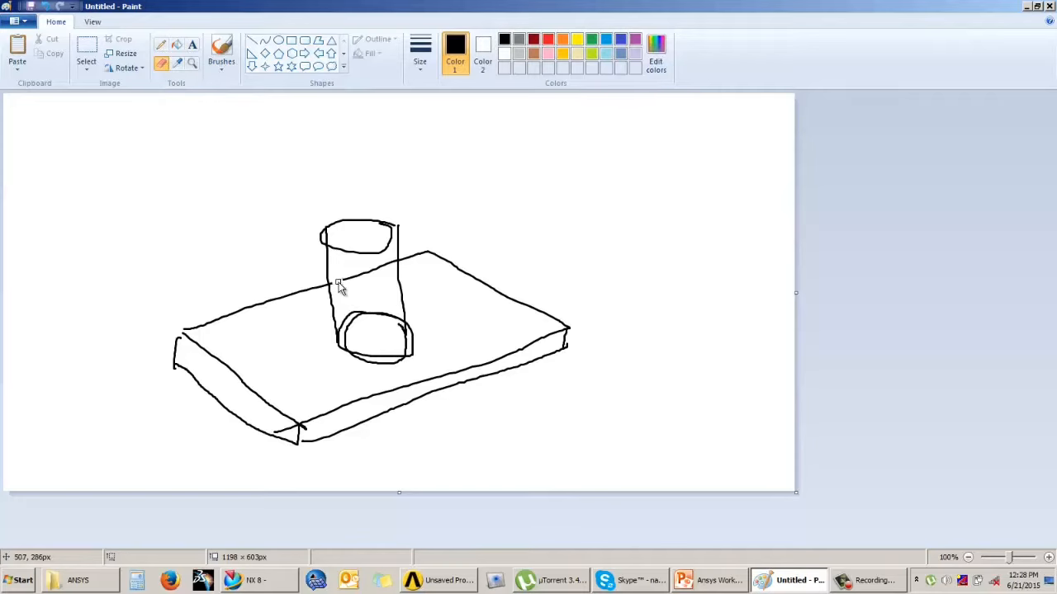
drag(338, 284, 398, 263)
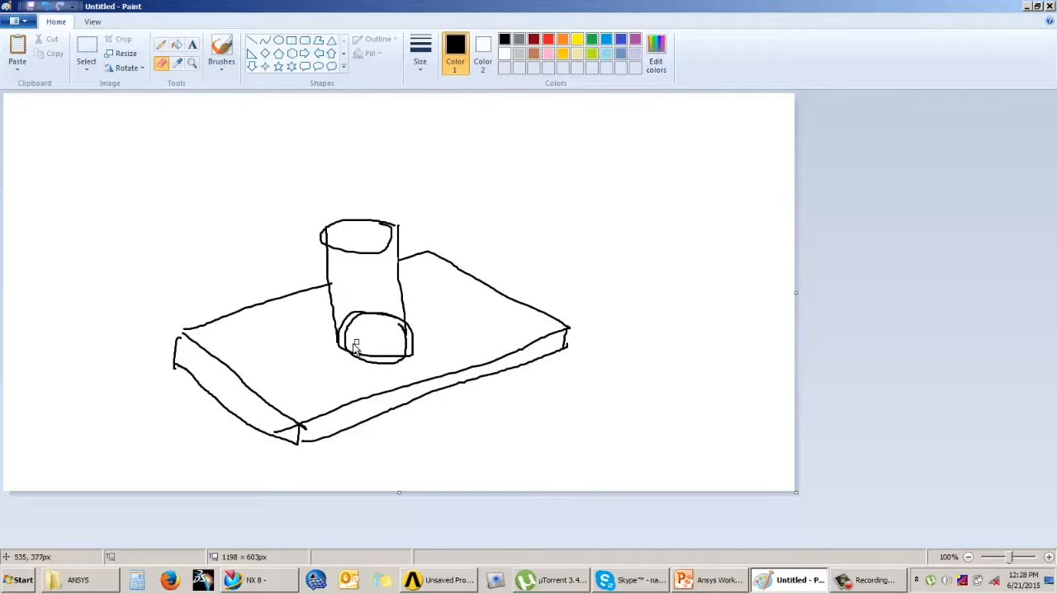
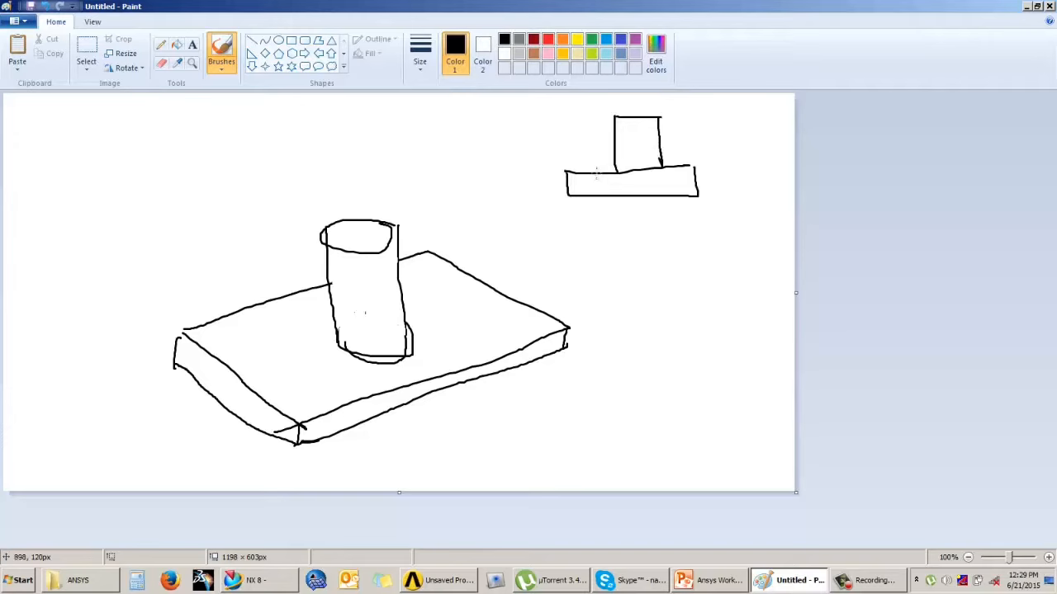
- Draw a horizontal cutting line between the block and base of the side view, and sketch a second block-on-base side view below it
mouse_move(596, 171)
mouse_down()
mouse_move(697, 168)
mouse_move(525, 171)
mouse_up()
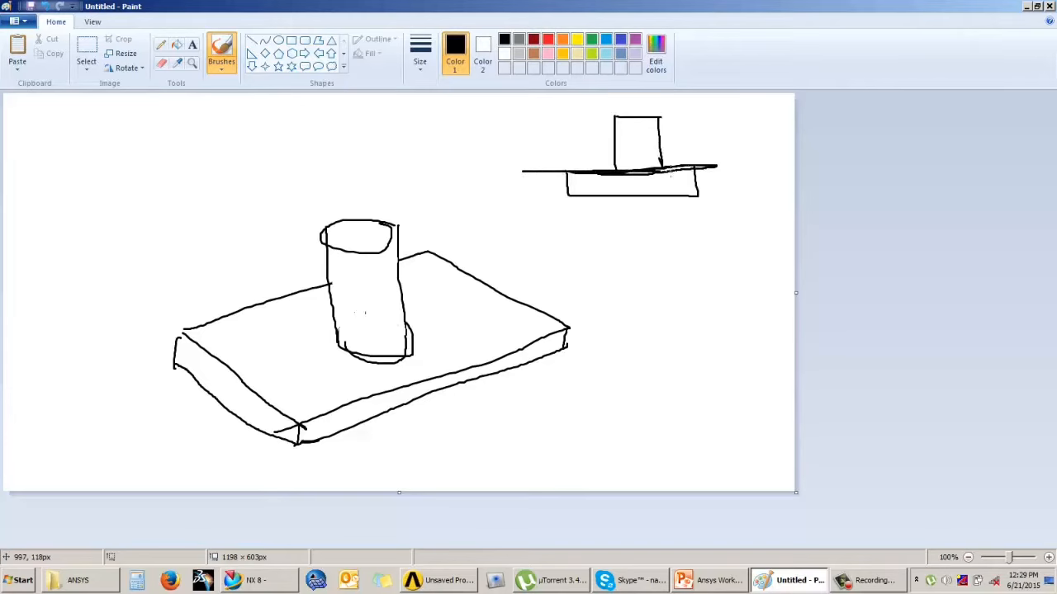
drag(663, 171, 729, 171)
drag(523, 168, 652, 170)
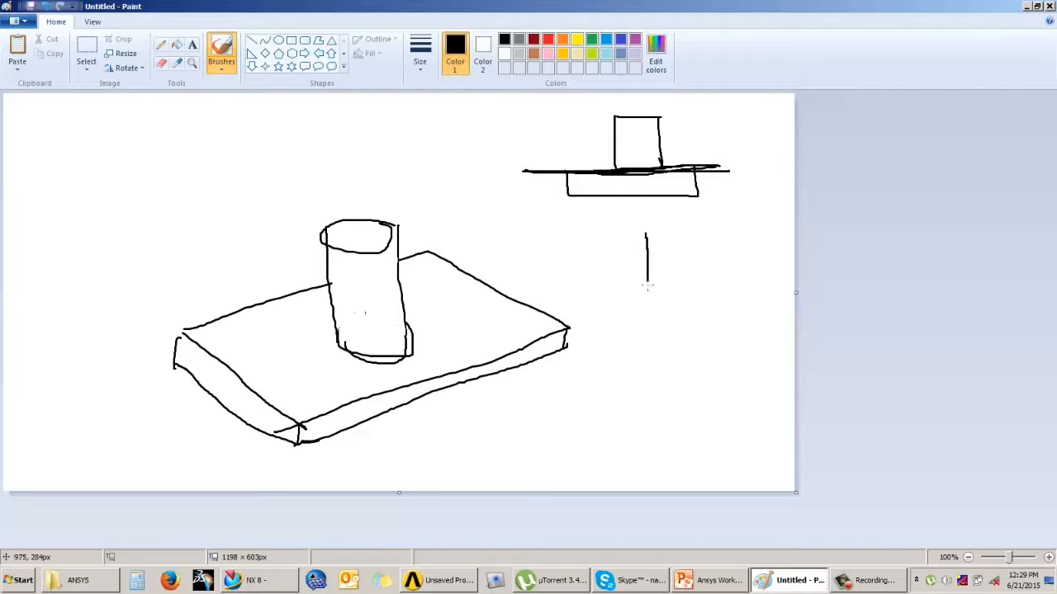
mouse_move(685, 286)
mouse_down()
mouse_move(638, 285)
mouse_move(718, 281)
mouse_move(726, 302)
mouse_move(604, 305)
mouse_up()
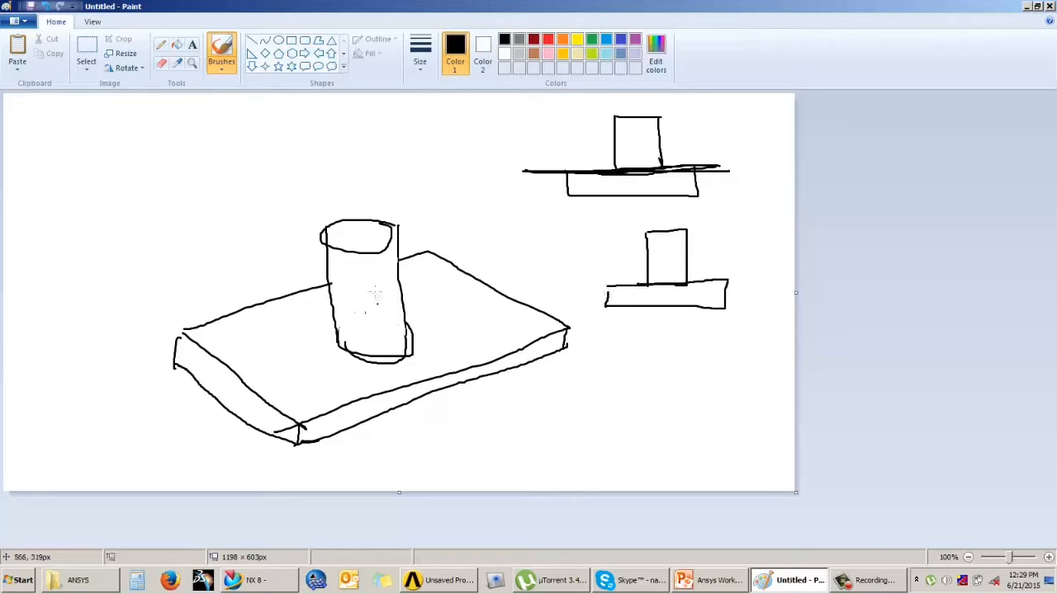
- Label the cylinder 1 and the plate 2, and draw a double-headed direction arrow on each
drag(364, 278, 381, 278)
drag(487, 310, 477, 334)
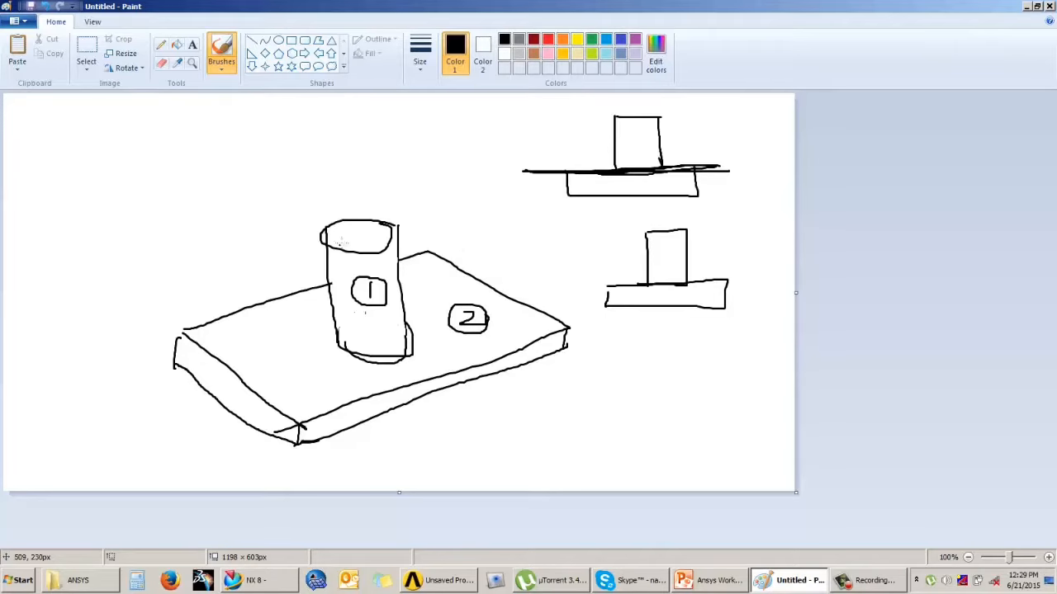
drag(357, 252, 361, 332)
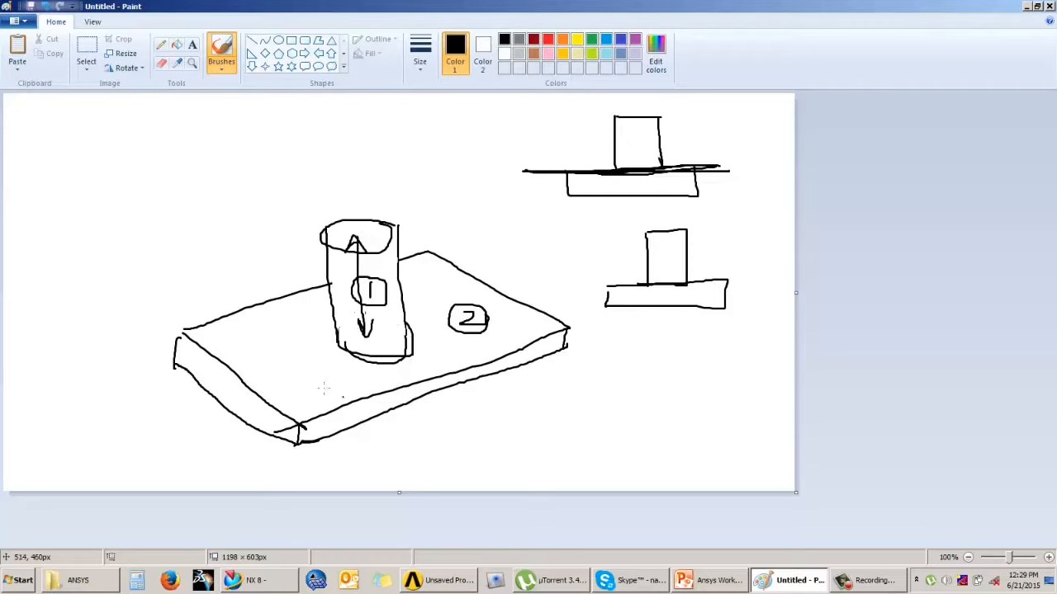
drag(251, 331, 311, 376)
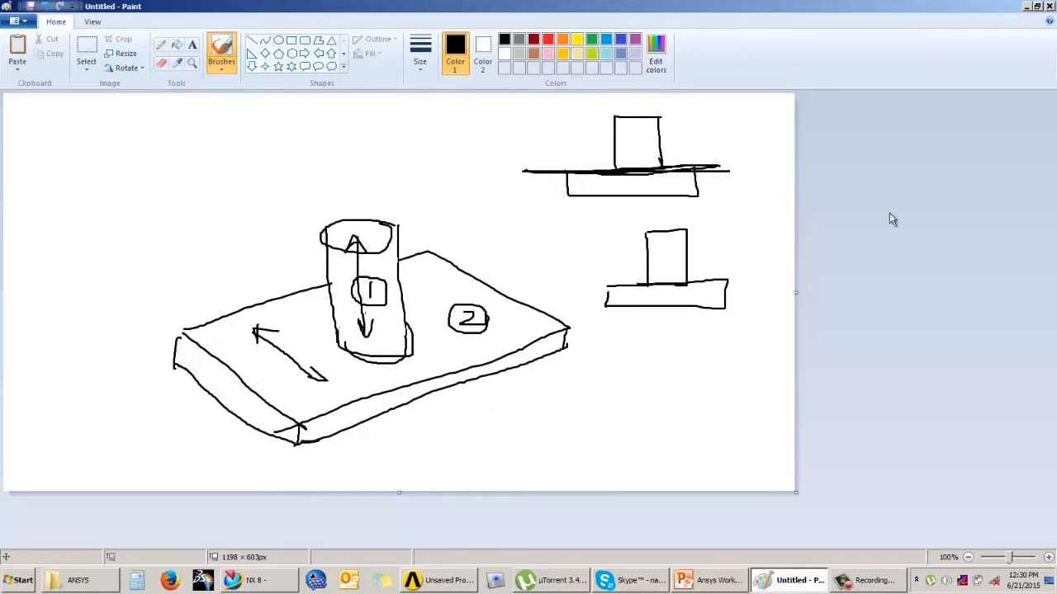
- Minimise Paint and open the Mechanical Model system's Geometry cell from the Workbench project in DesignModeler
click(770, 577)
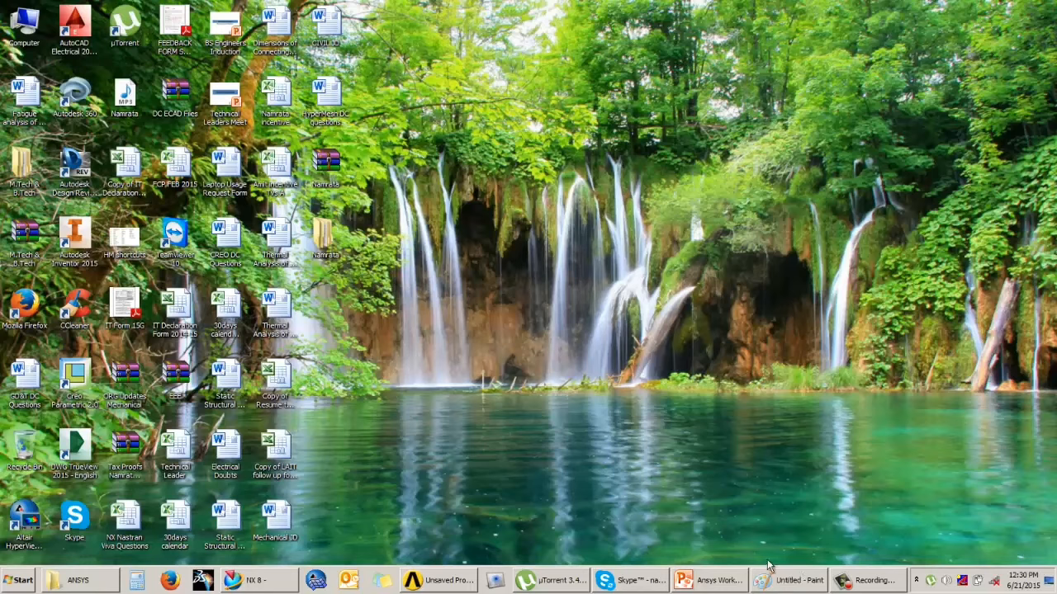
click(452, 590)
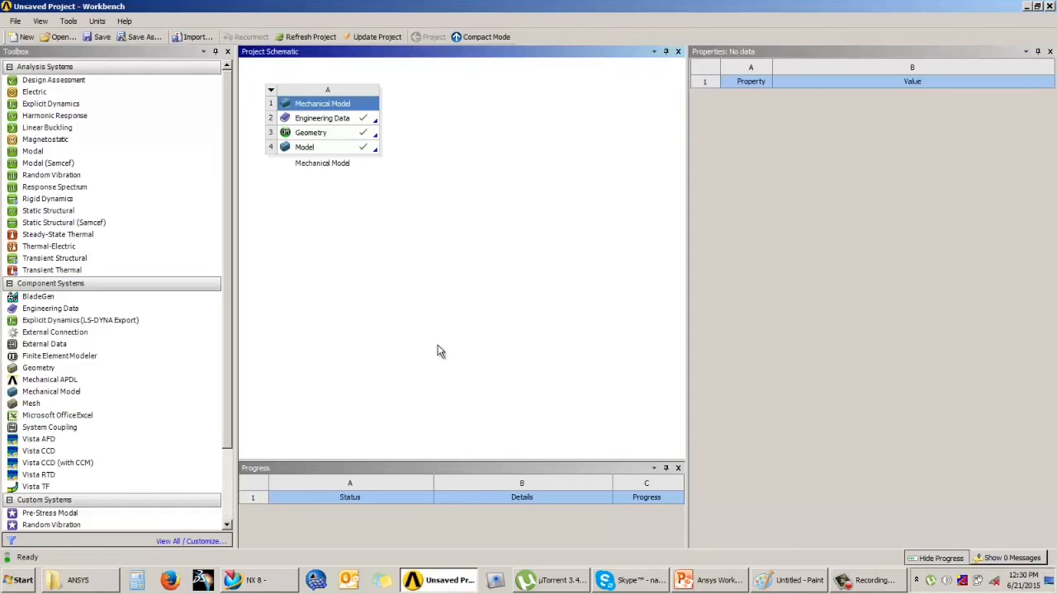
double_click(342, 134)
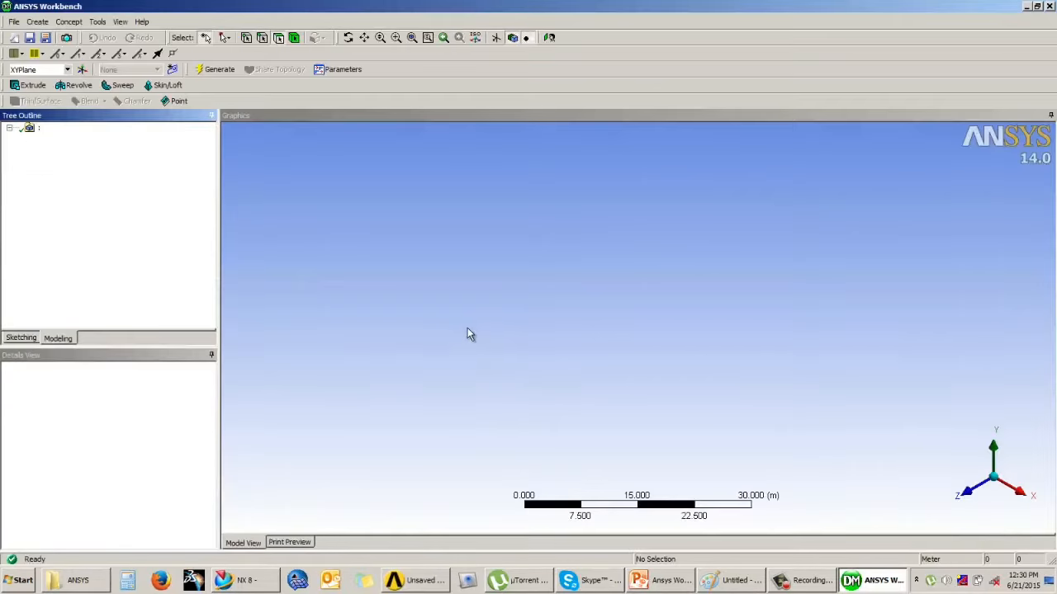
- Examine the fork bracket's geometry face-on and at an angle, including the boss, the two arms and their holes
middle_drag(401, 346, 593, 384)
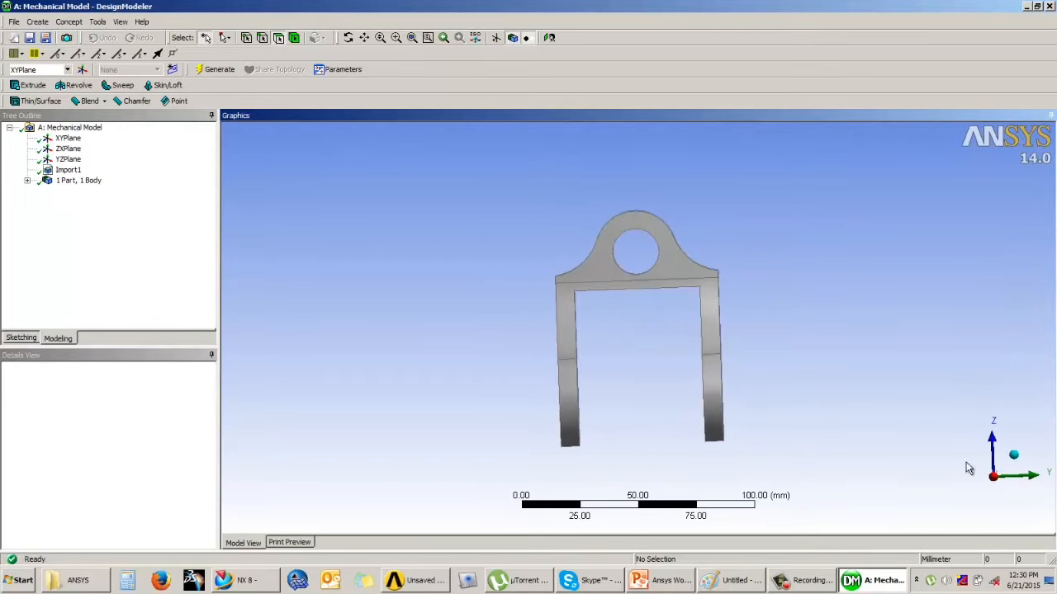
middle_drag(964, 431, 955, 449)
click(988, 491)
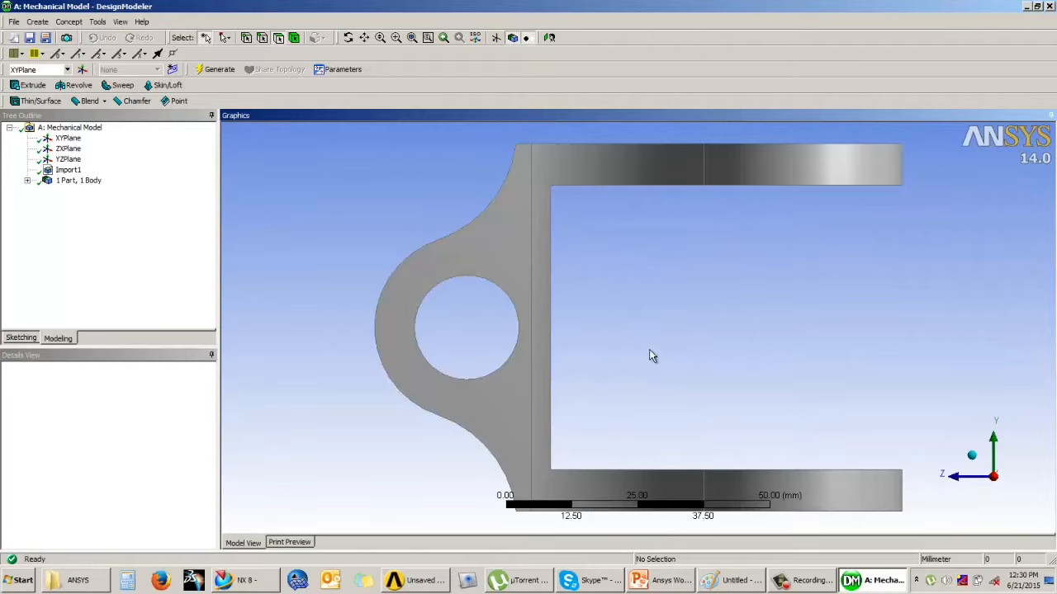
scroll(674, 319, down, 3)
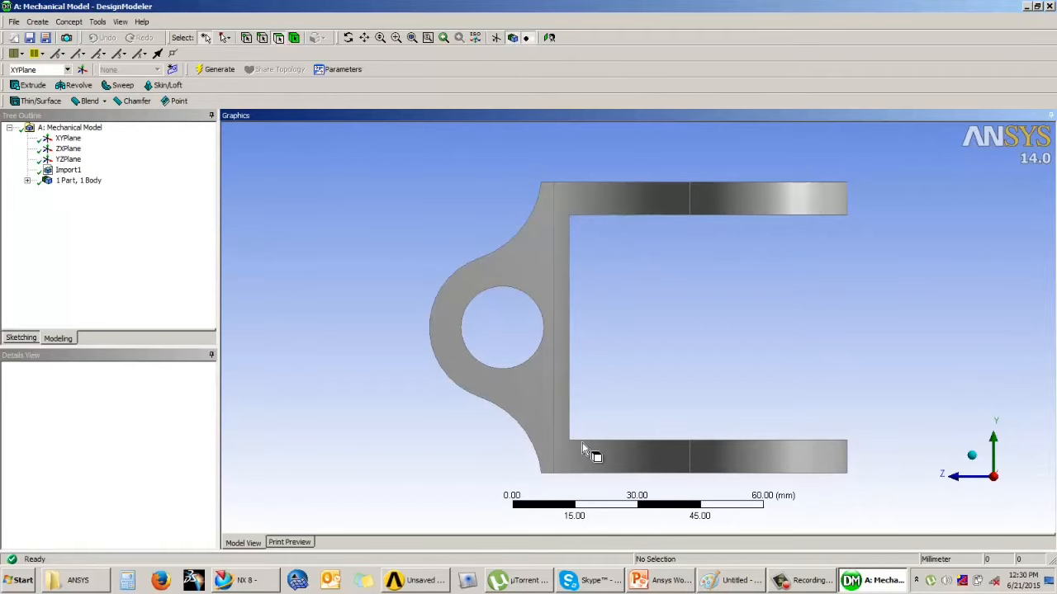
middle_drag(554, 333, 782, 330)
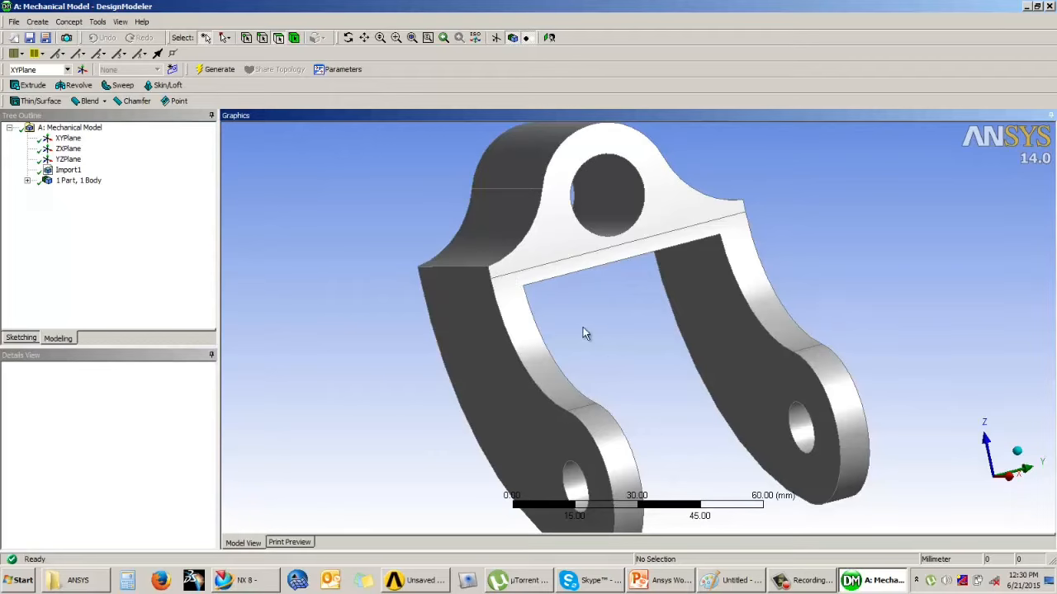
scroll(683, 332, up, 2)
scroll(675, 348, down, 6)
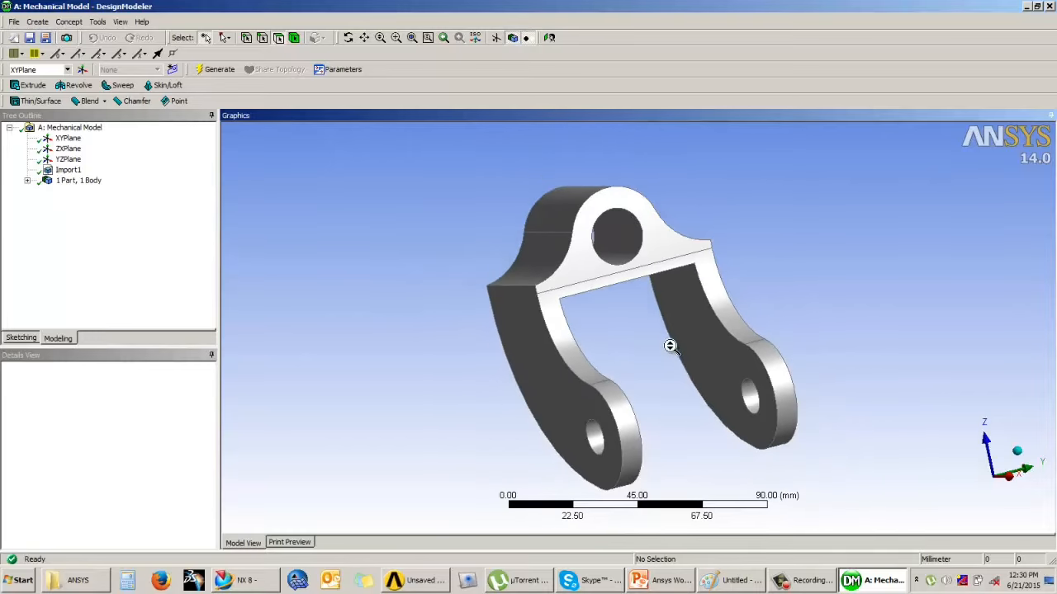
mouse_move(671, 345)
middle_down()
mouse_move(692, 333)
mouse_move(724, 340)
mouse_move(684, 349)
middle_up()
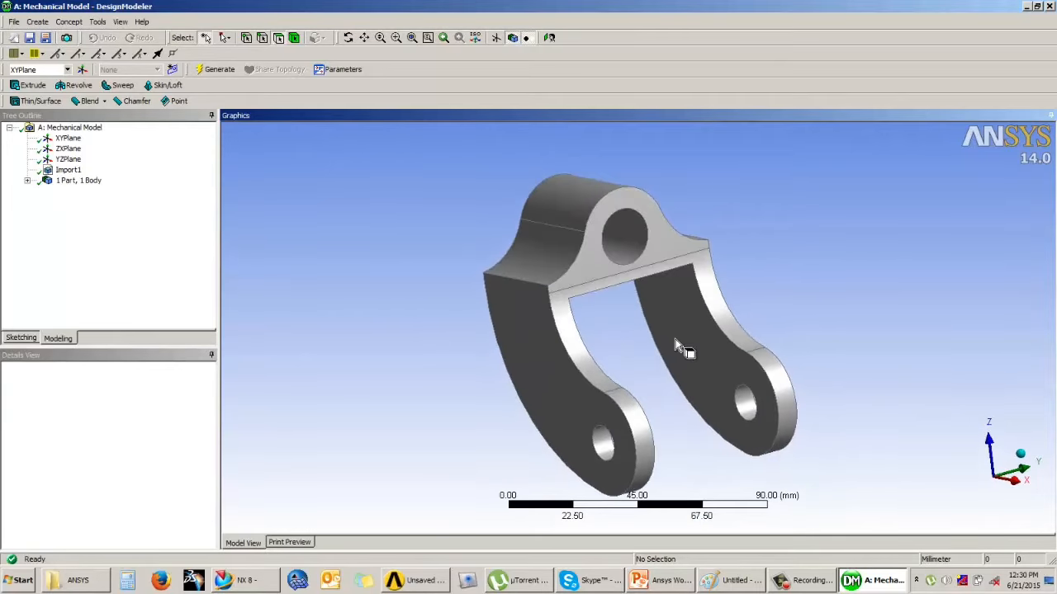
scroll(676, 339, up, 1)
scroll(676, 339, down, 1)
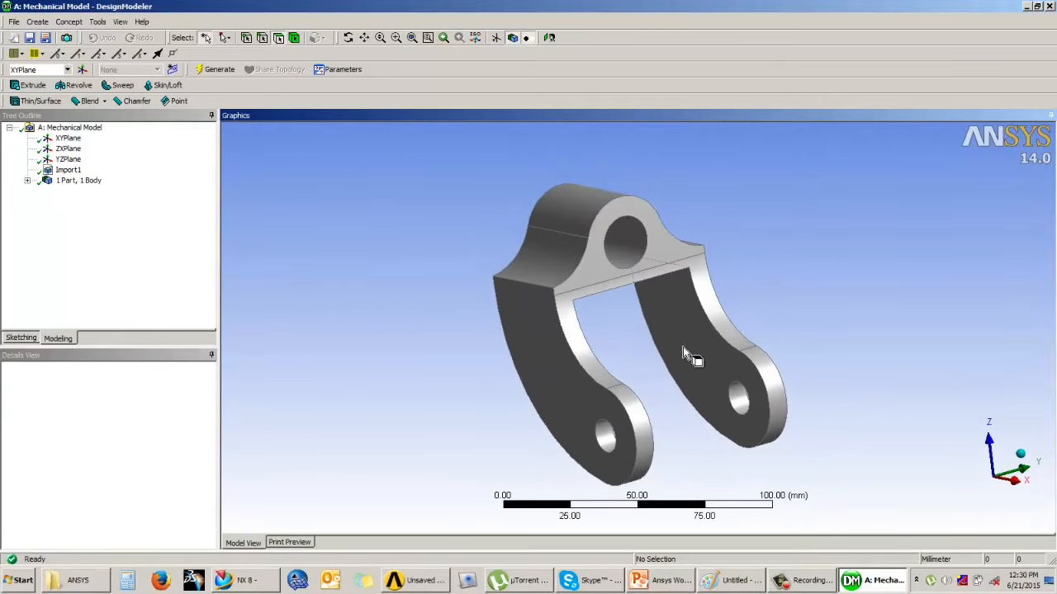
mouse_move(708, 363)
middle_down()
mouse_move(717, 361)
mouse_move(701, 346)
middle_up()
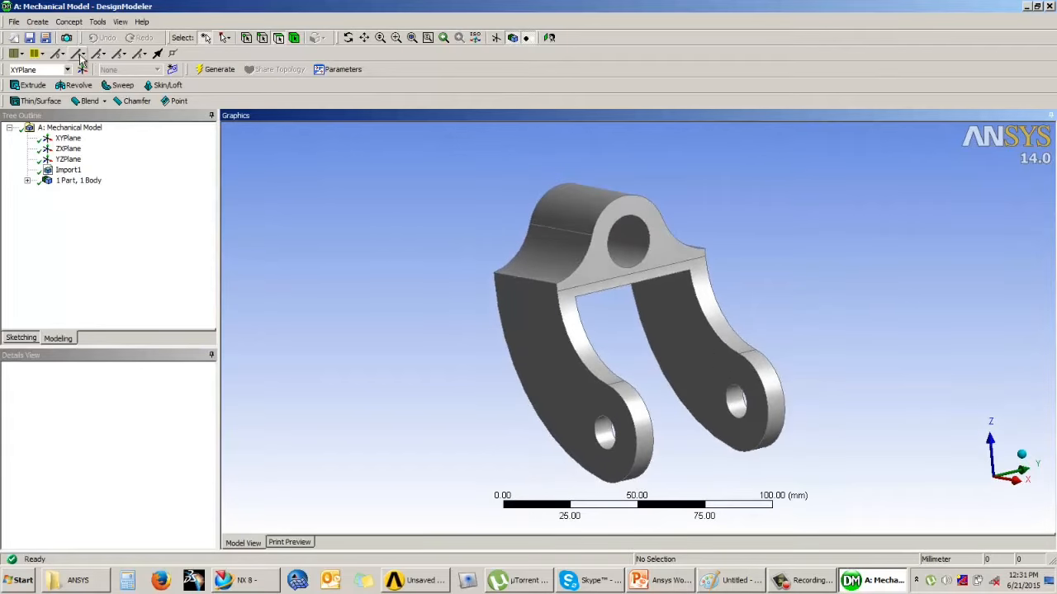
click(37, 21)
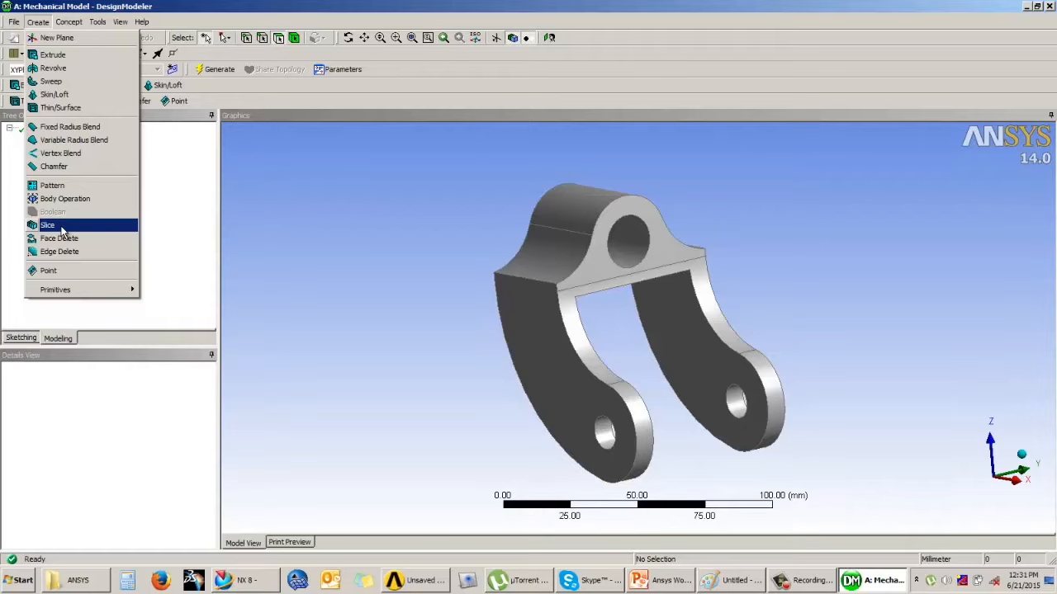
click(88, 228)
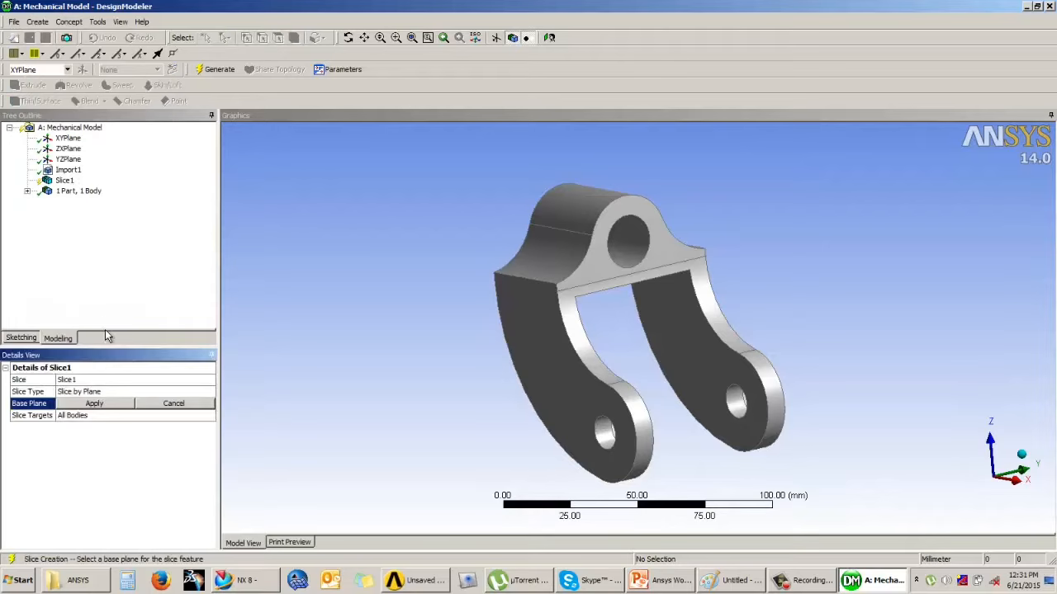
click(88, 393)
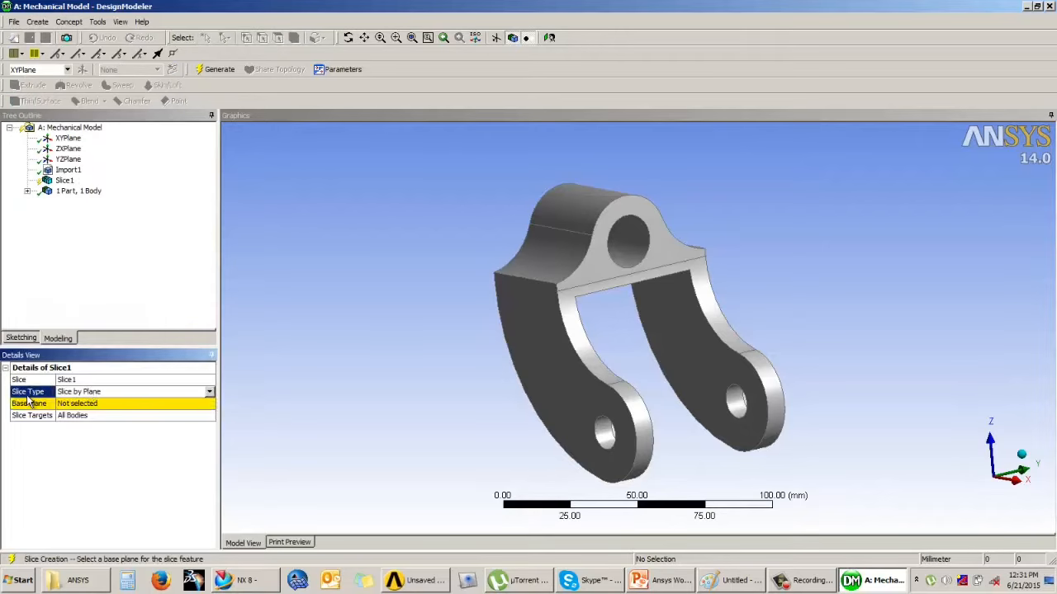
click(210, 392)
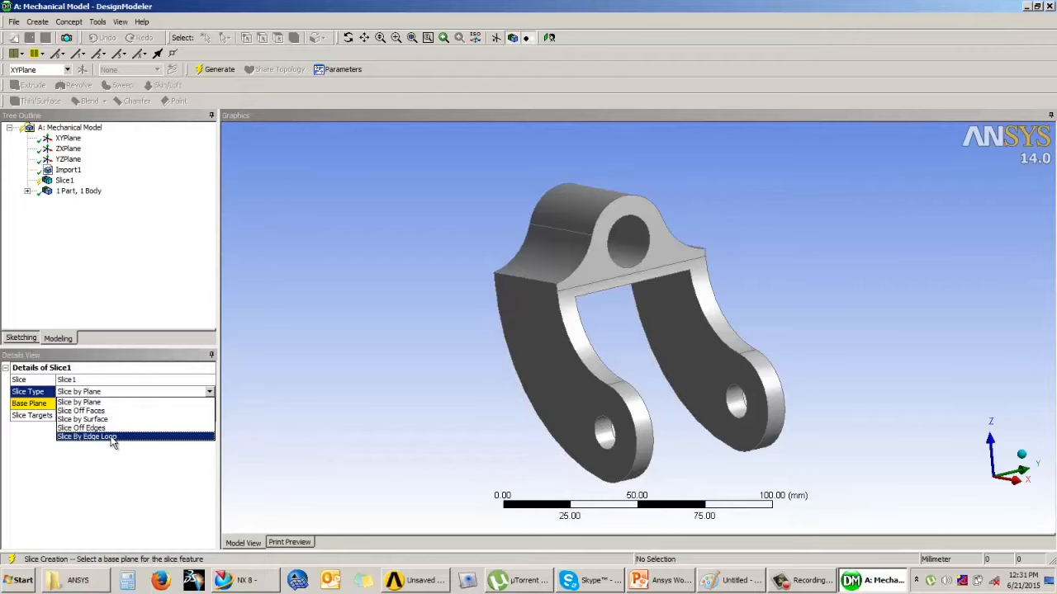
click(114, 403)
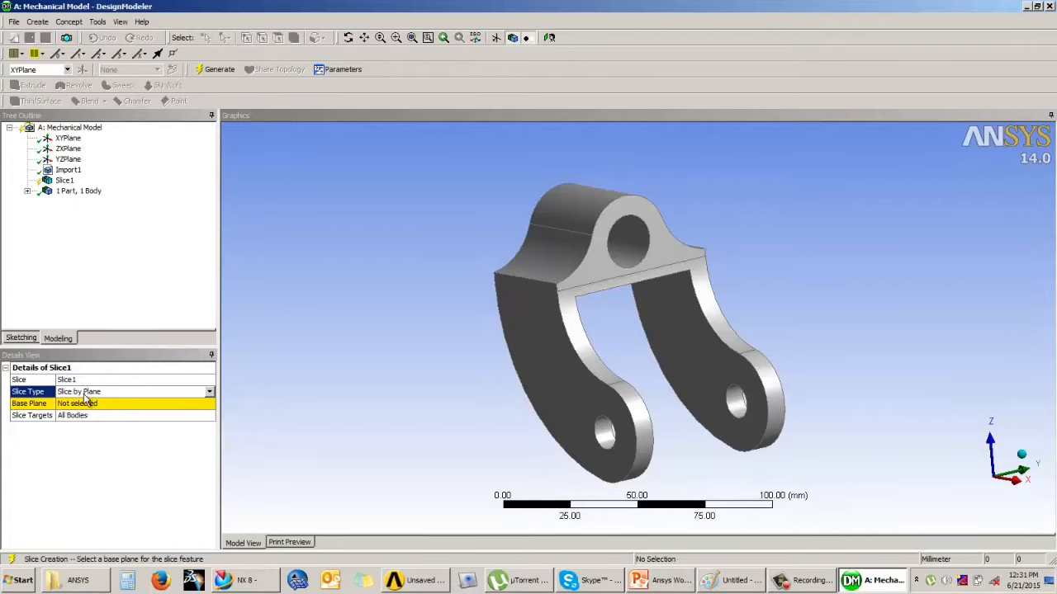
middle_drag(521, 361, 500, 355)
click(209, 392)
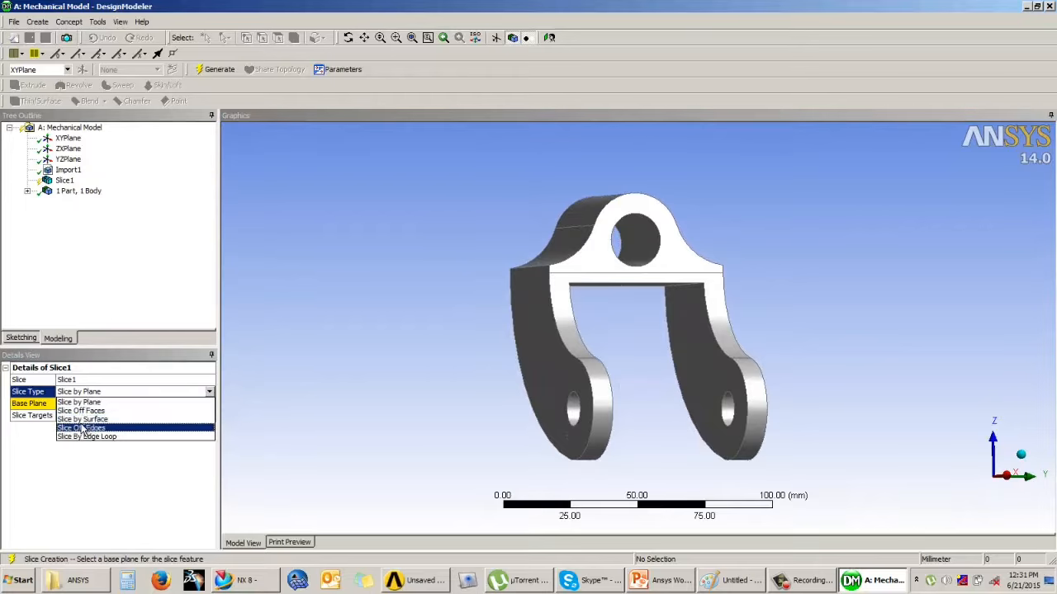
click(92, 402)
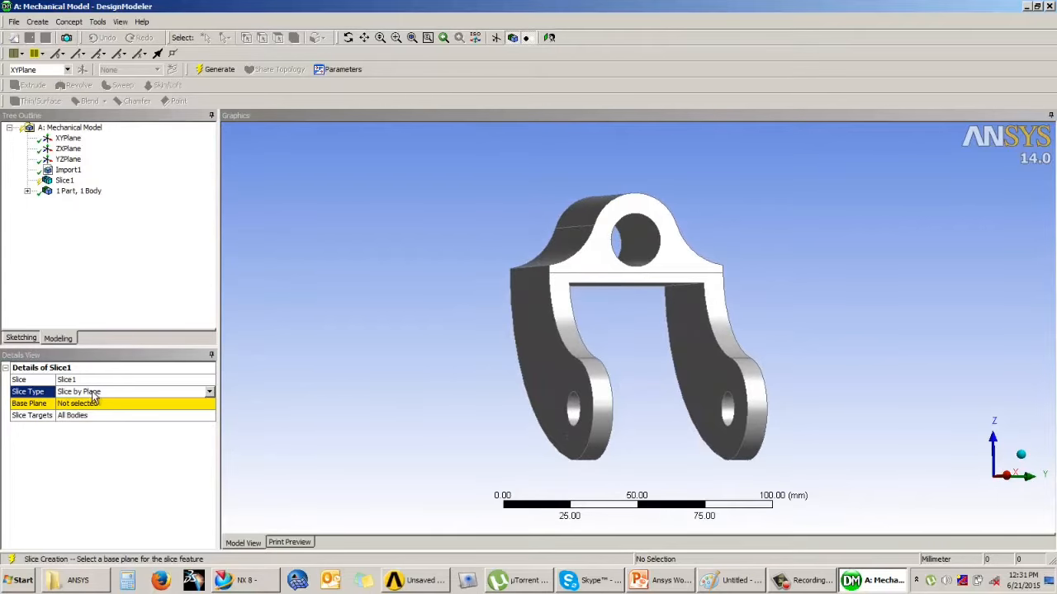
mouse_move(530, 358)
middle_down()
mouse_move(542, 345)
mouse_move(533, 351)
middle_up()
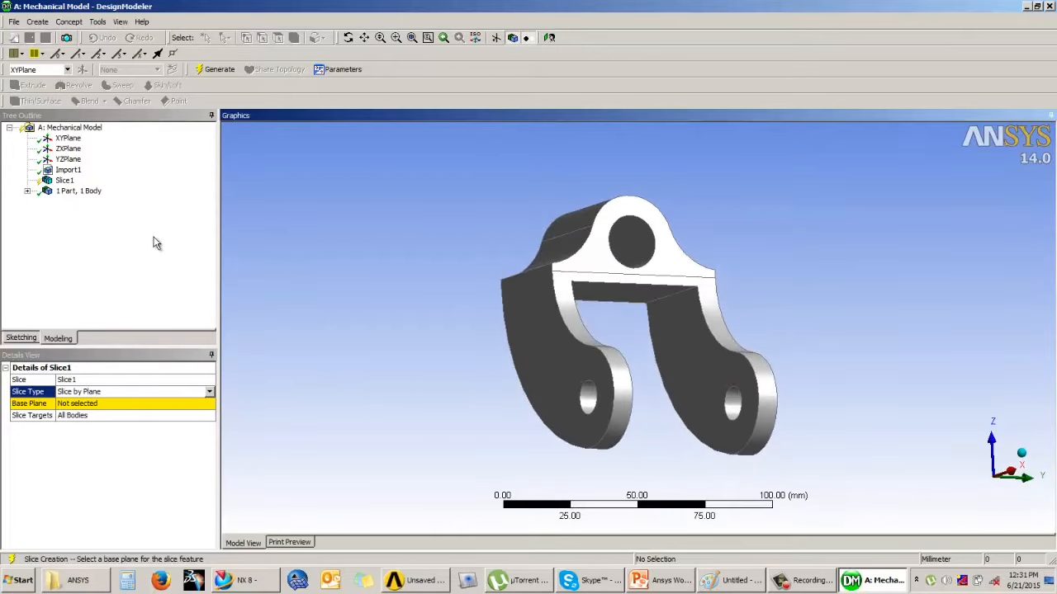
click(66, 181)
right_click(71, 186)
click(103, 189)
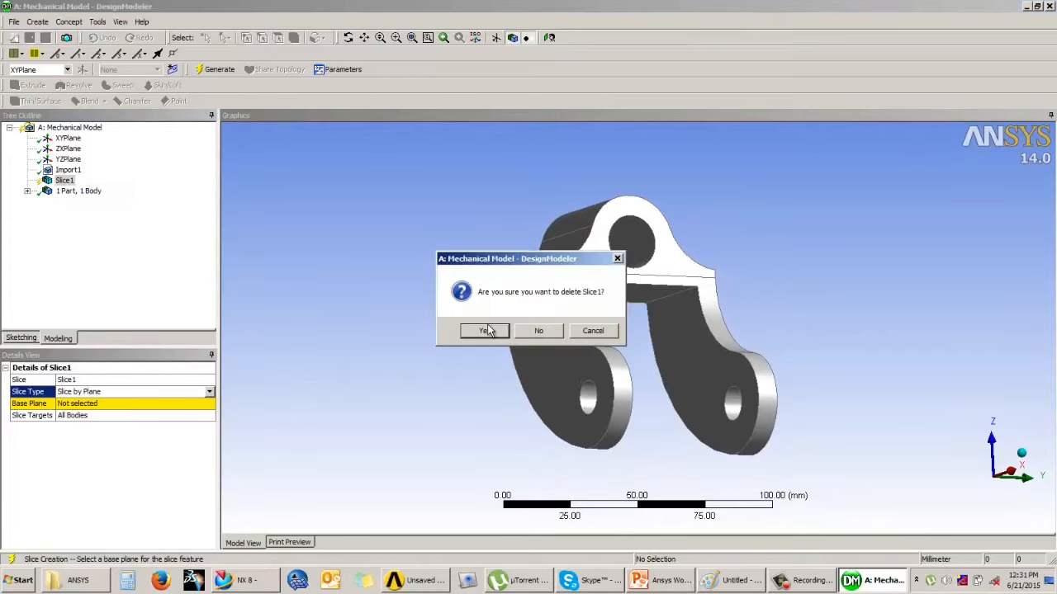
click(490, 330)
- Start a new plane and set its type to From Face
middle_drag(323, 307, 412, 272)
click(82, 69)
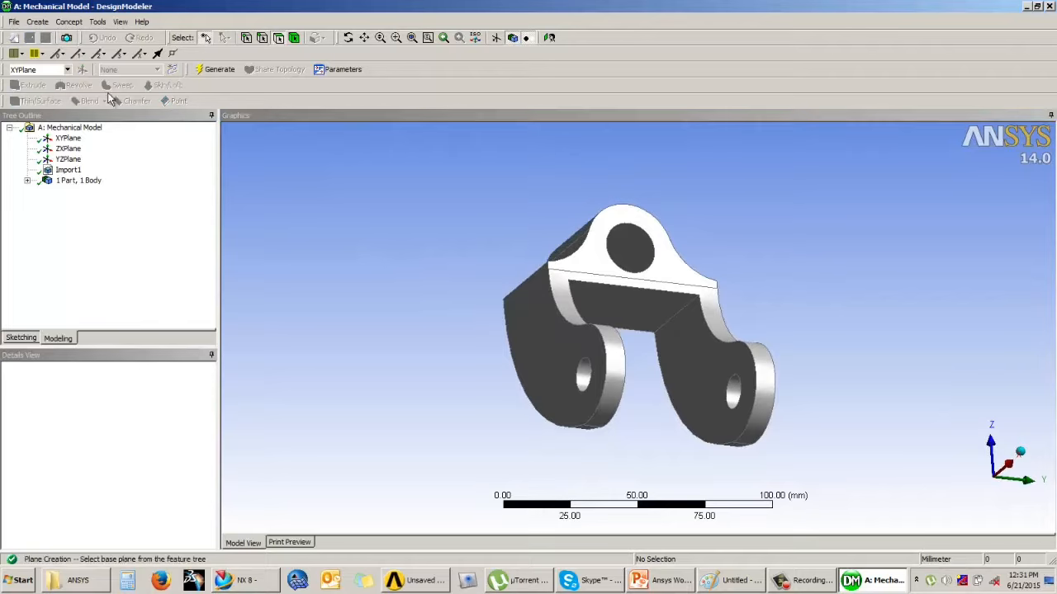
click(157, 392)
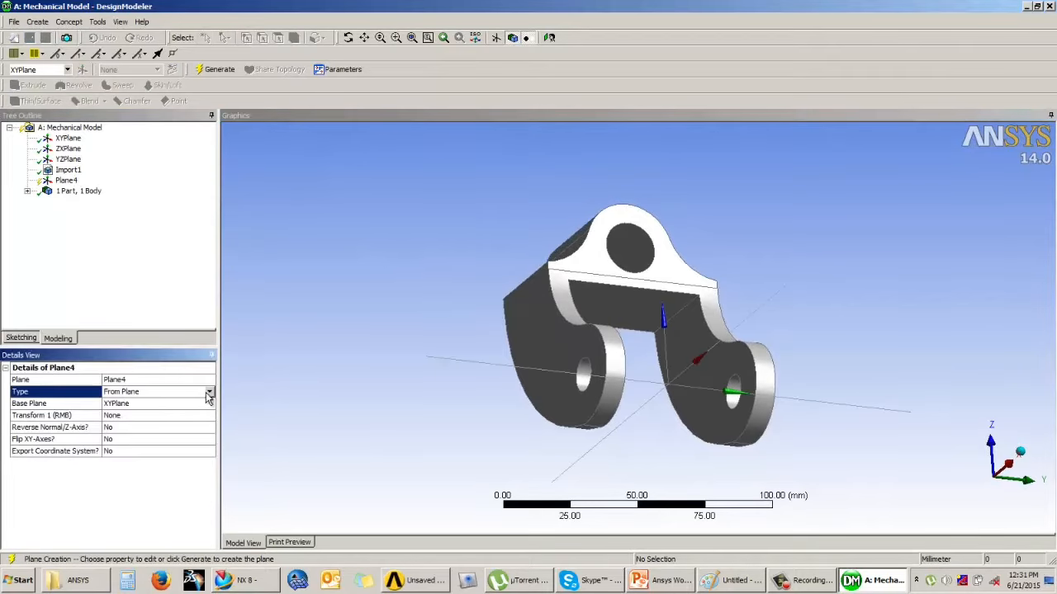
click(208, 392)
click(122, 410)
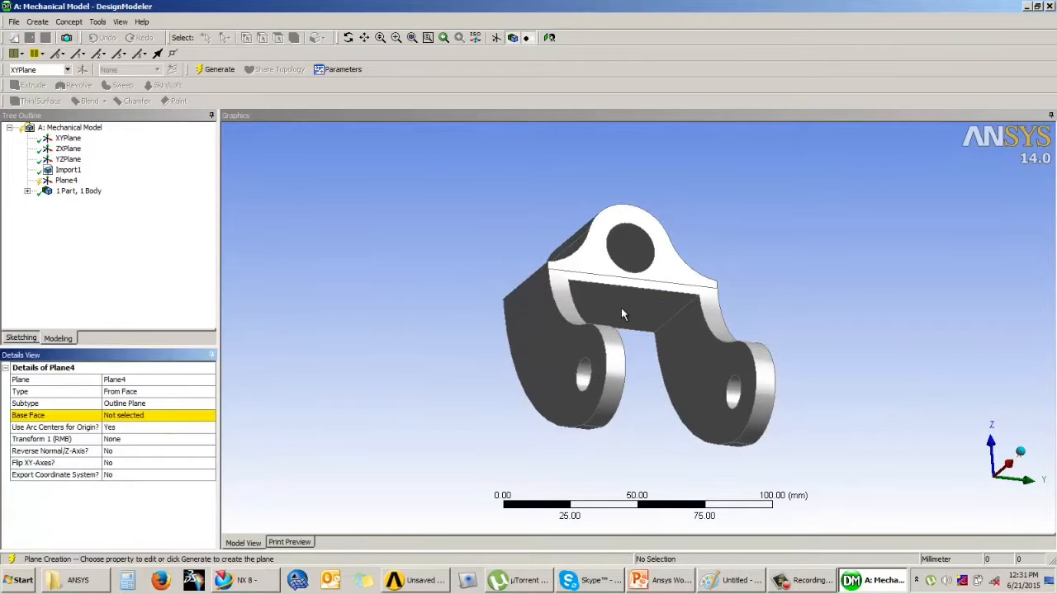
- Use the underside face of the crosspiece between the two arms as the plane's base face, and generate the plane
middle_drag(609, 306, 574, 271)
click(170, 417)
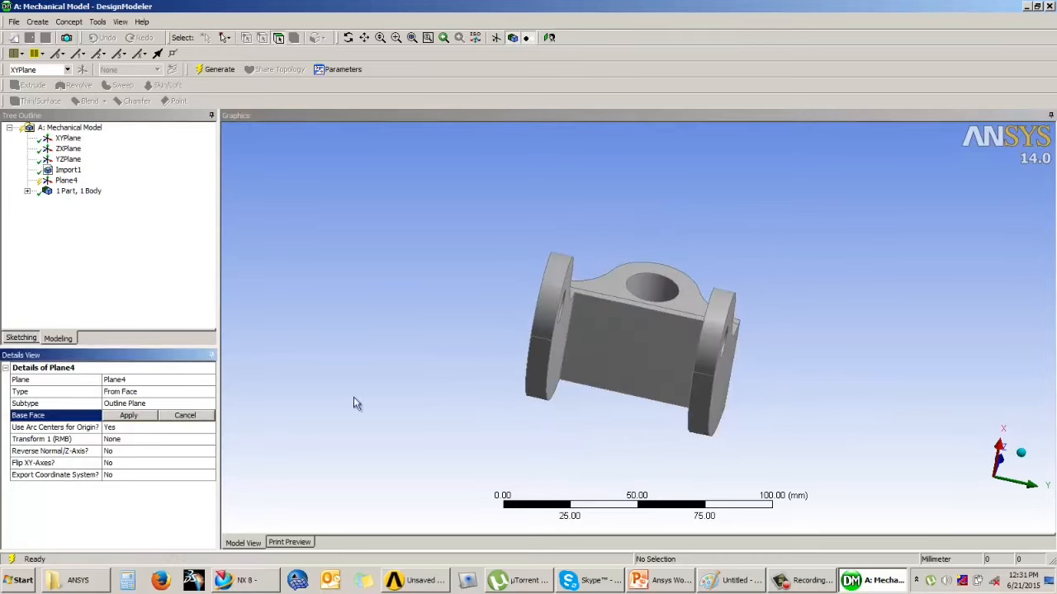
click(618, 345)
click(128, 415)
middle_drag(408, 380, 575, 443)
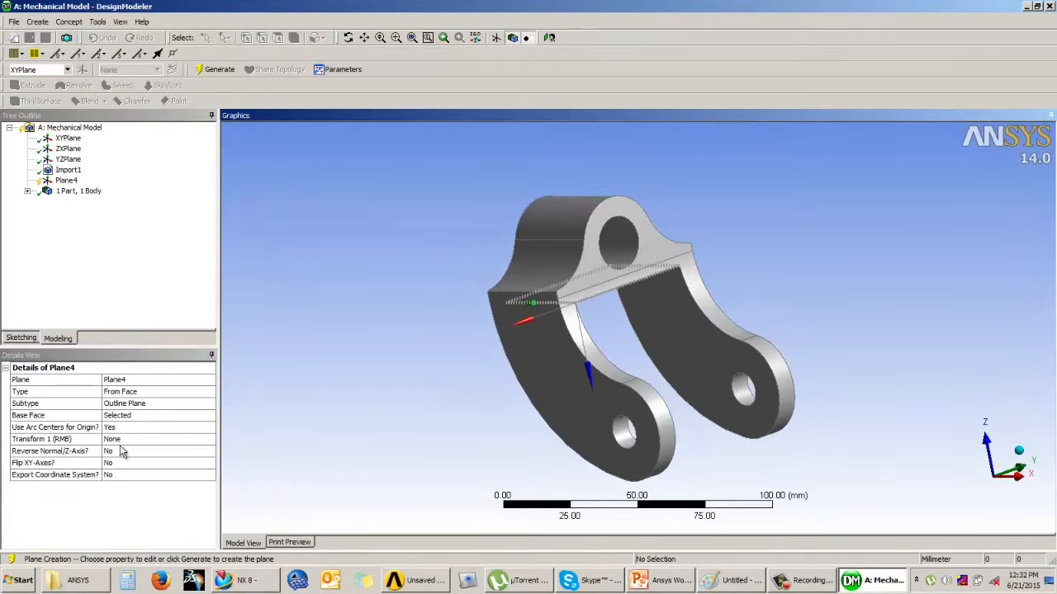
middle_drag(590, 307, 520, 347)
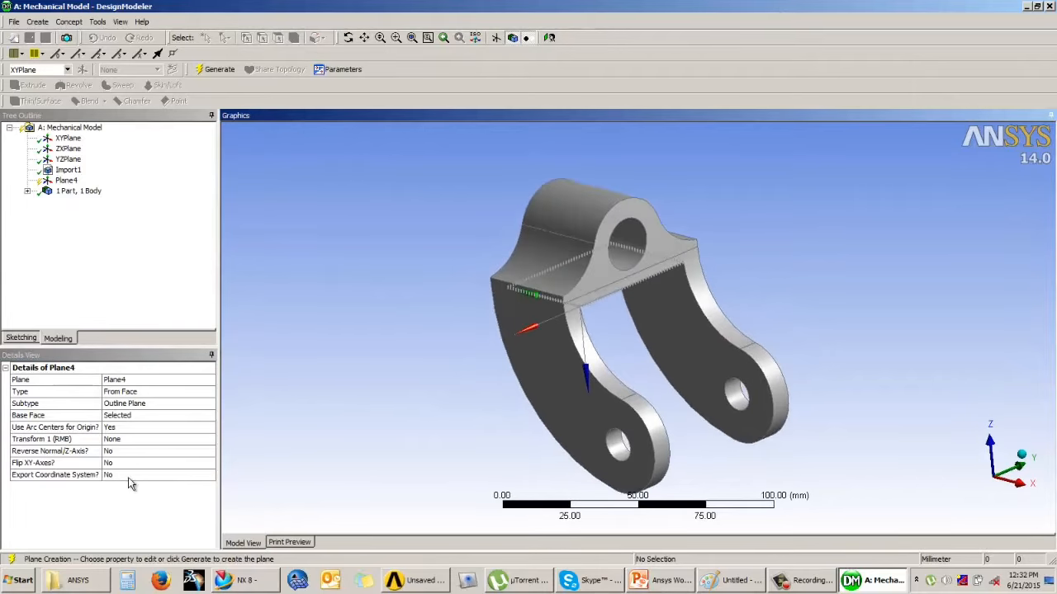
click(219, 75)
middle_drag(568, 282, 478, 244)
click(69, 182)
middle_drag(665, 279, 648, 331)
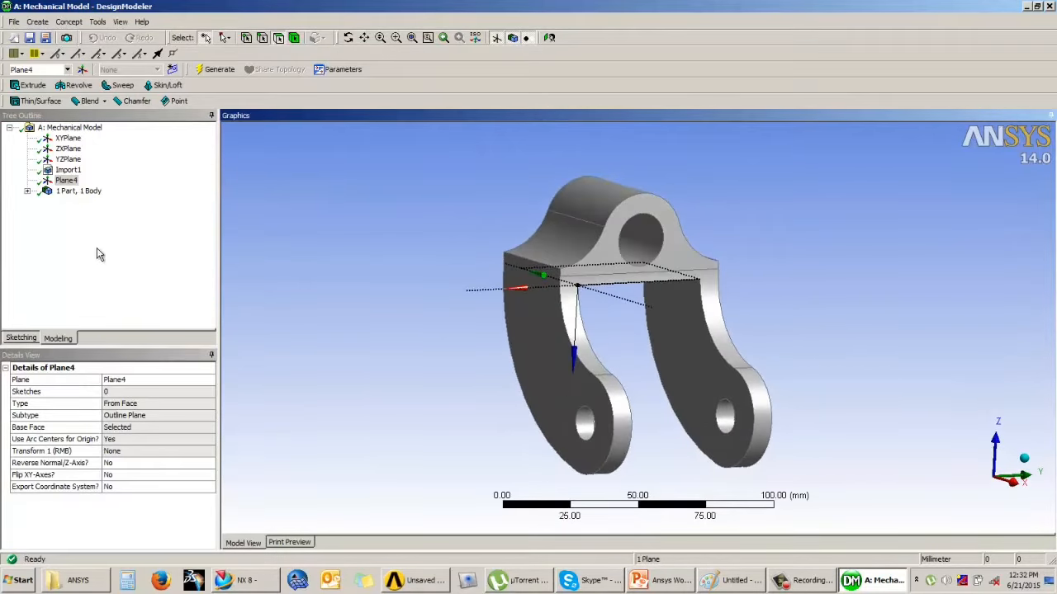
- Slice all bodies by plane, using the new Plane4 as the base plane, and generate the slice
click(38, 21)
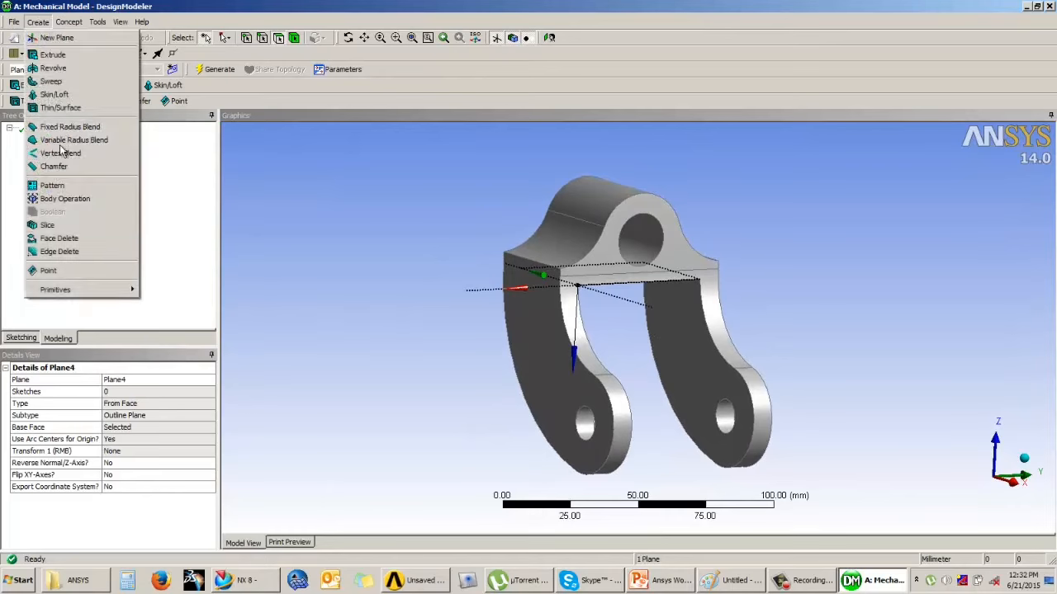
click(66, 225)
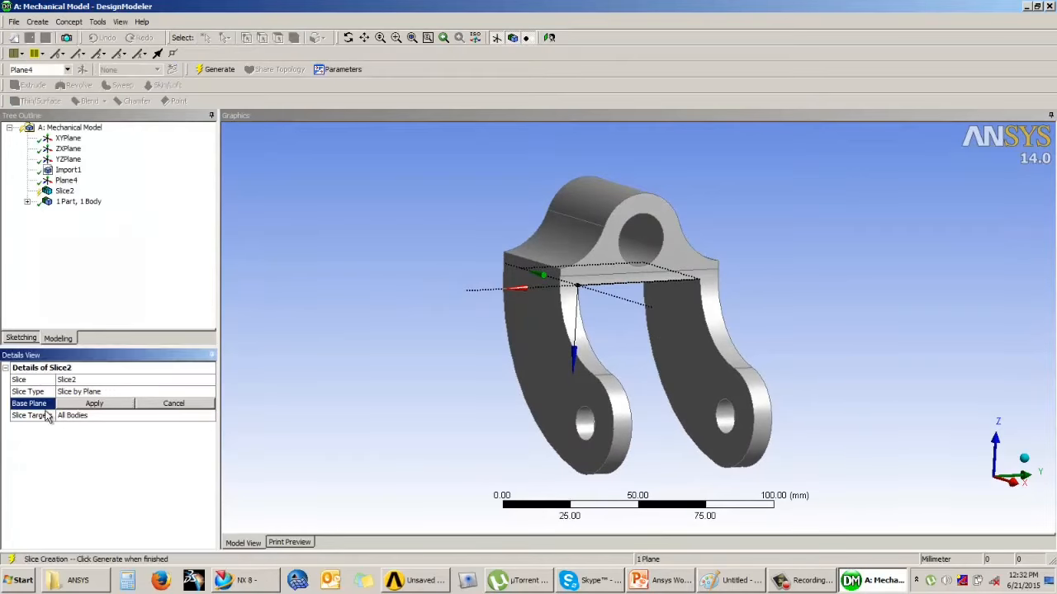
click(65, 180)
click(96, 404)
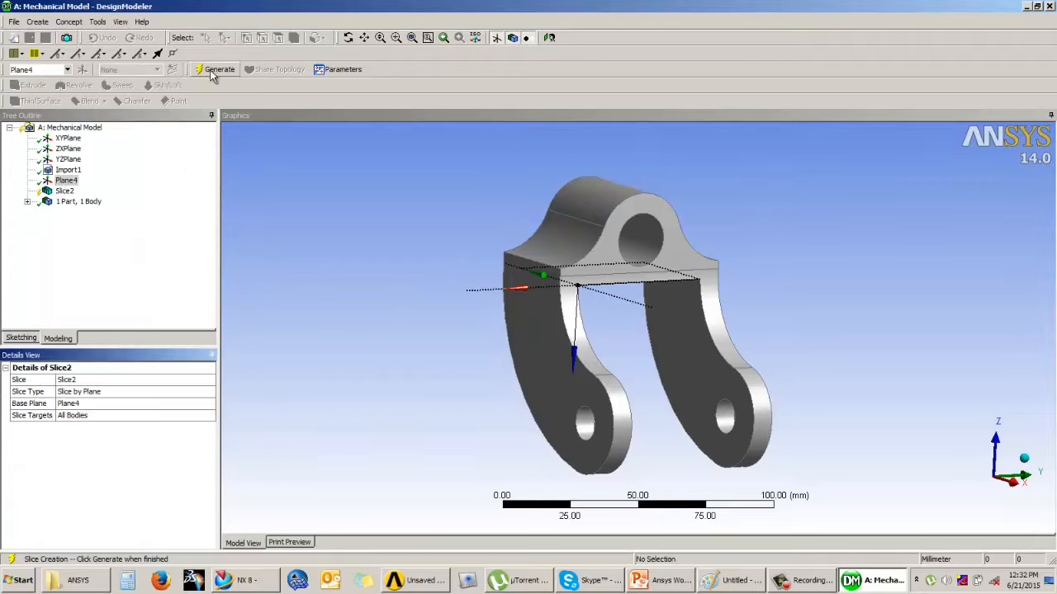
click(27, 202)
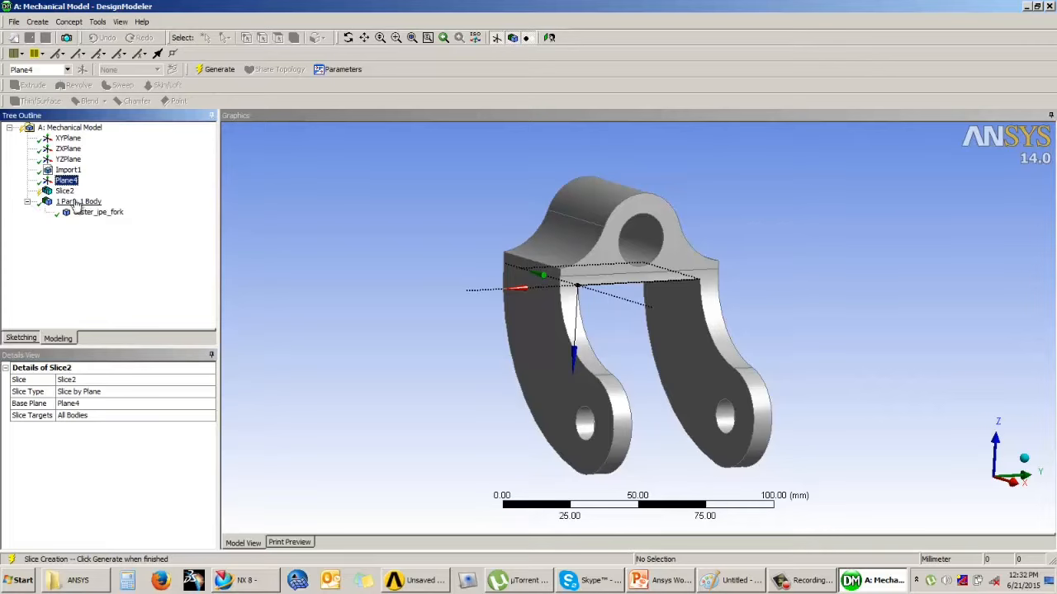
click(211, 73)
- Highlight each of the sliced caster_ipe_fork bodies in turn to see which portion of the bracket it covers
click(98, 222)
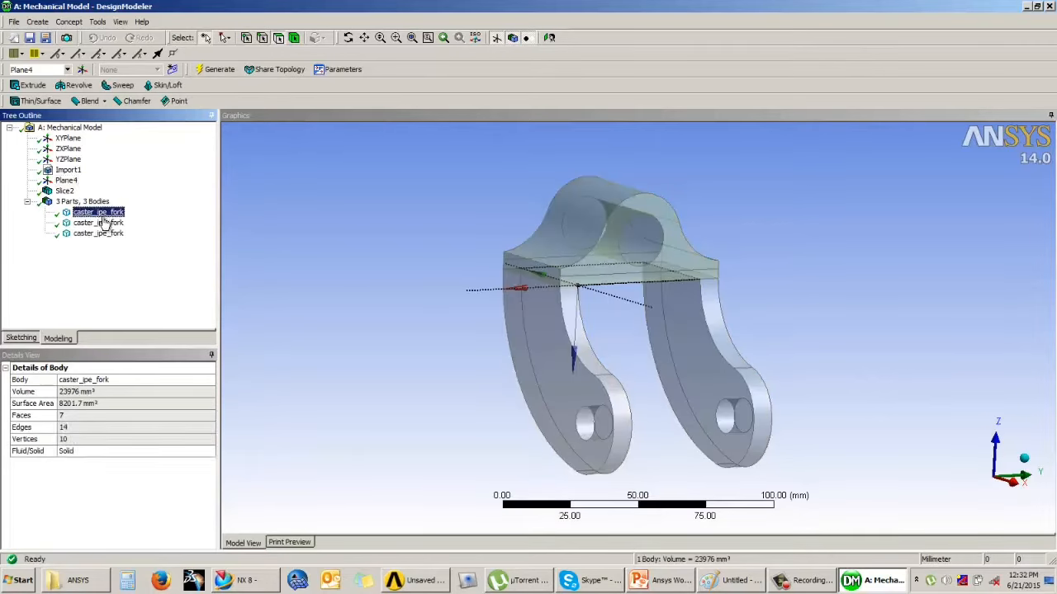
click(105, 233)
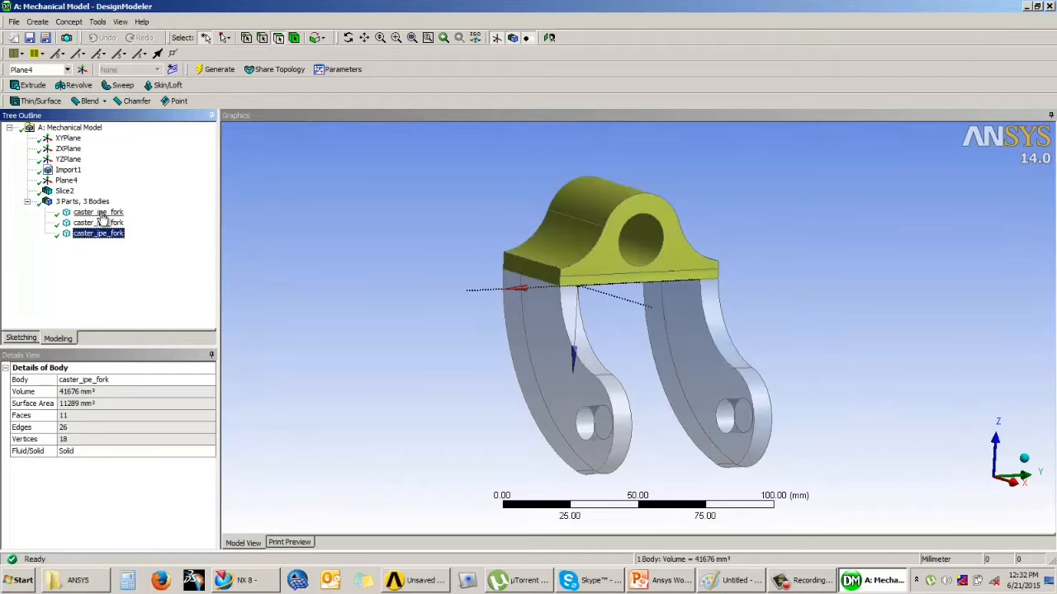
click(103, 216)
click(98, 223)
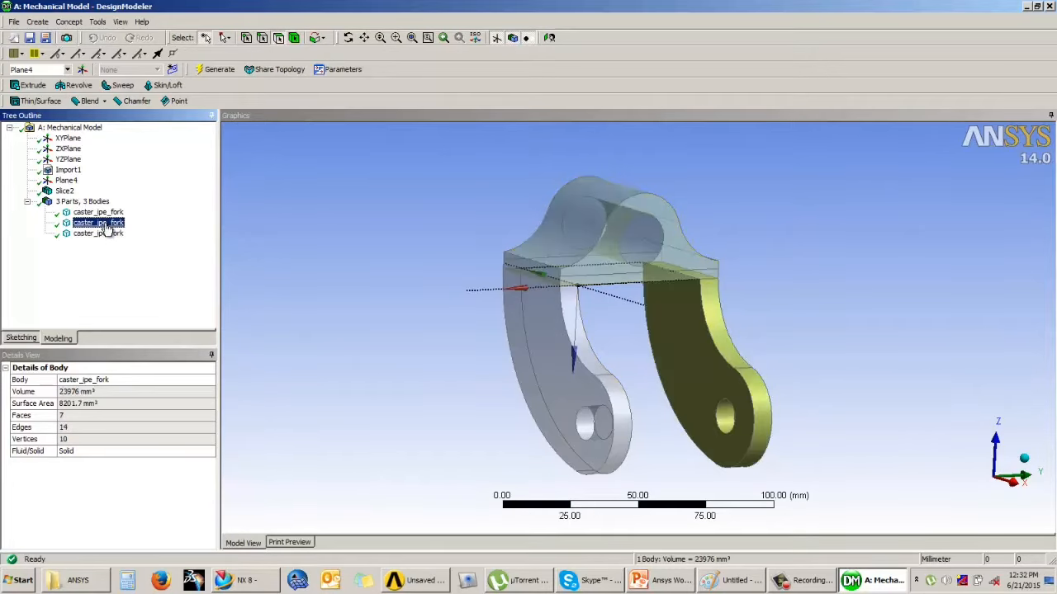
middle_drag(495, 285, 634, 295)
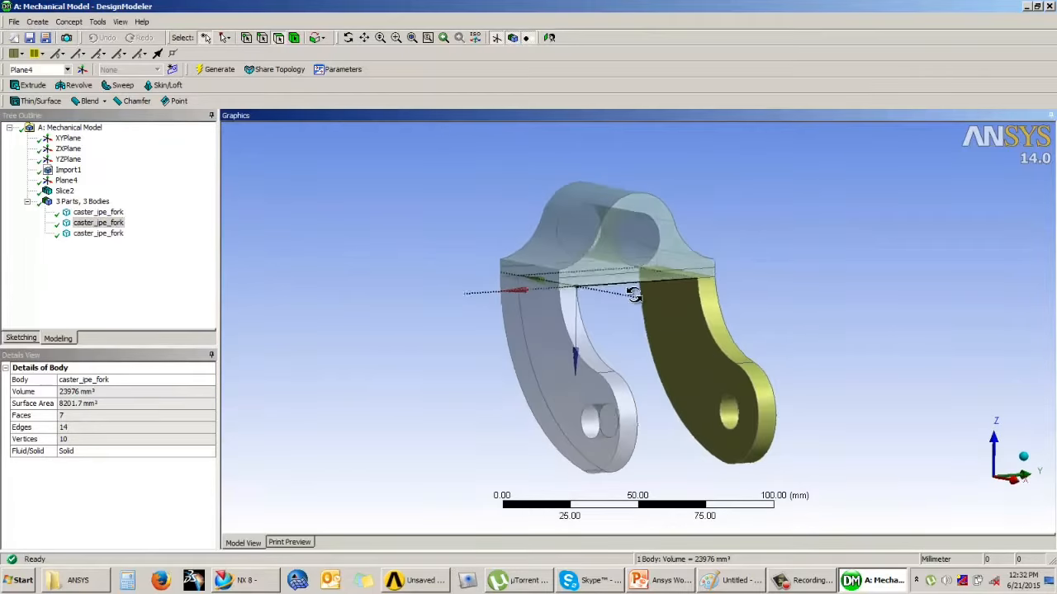
right_click(113, 214)
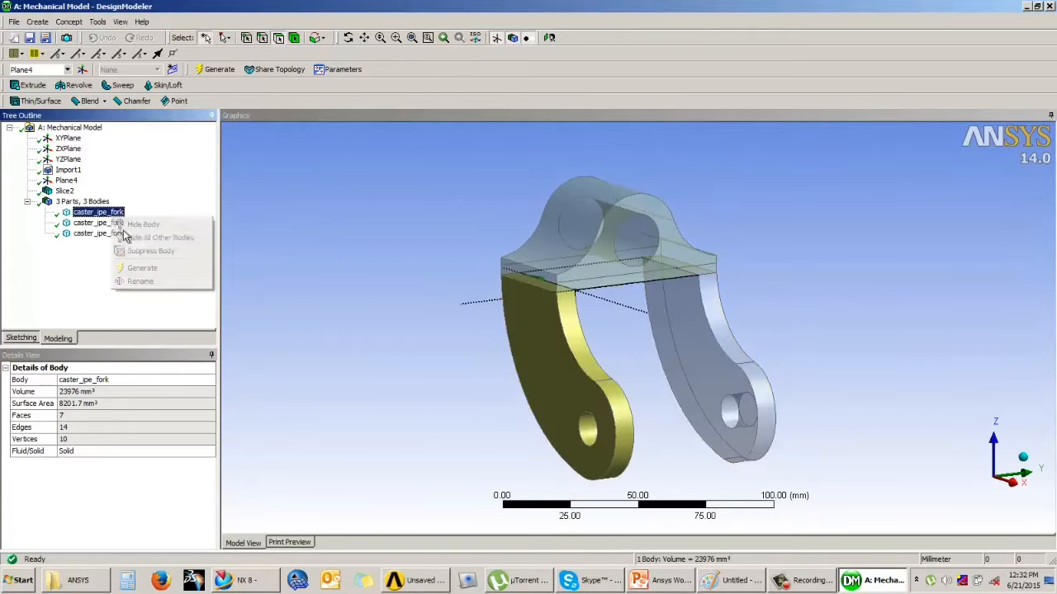
click(92, 259)
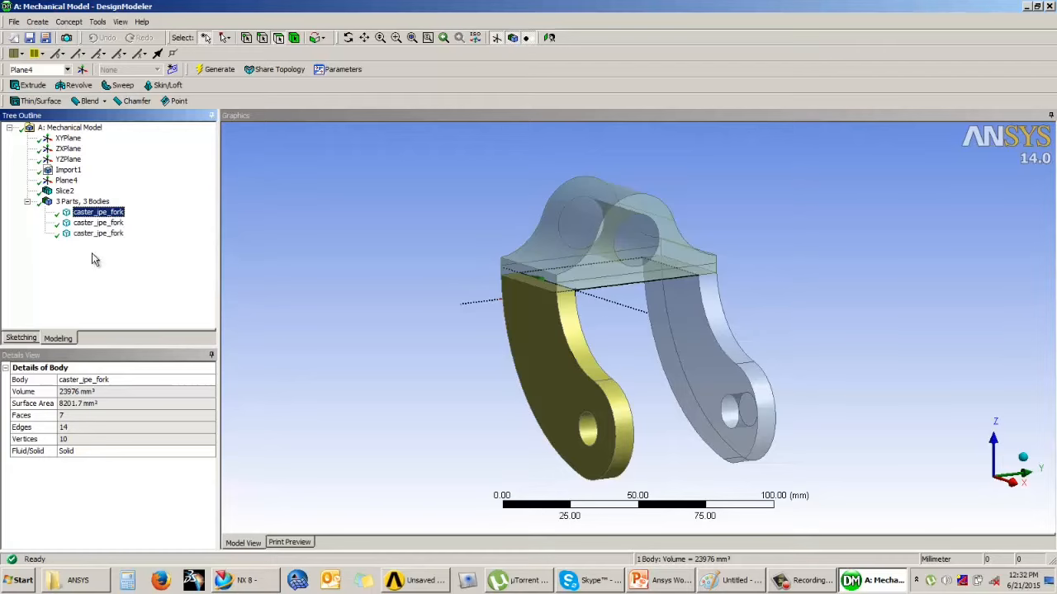
- Hide the second arm and the boss body to inspect the first arm on its own, and show all bodies again
right_click(97, 223)
click(136, 229)
right_click(94, 234)
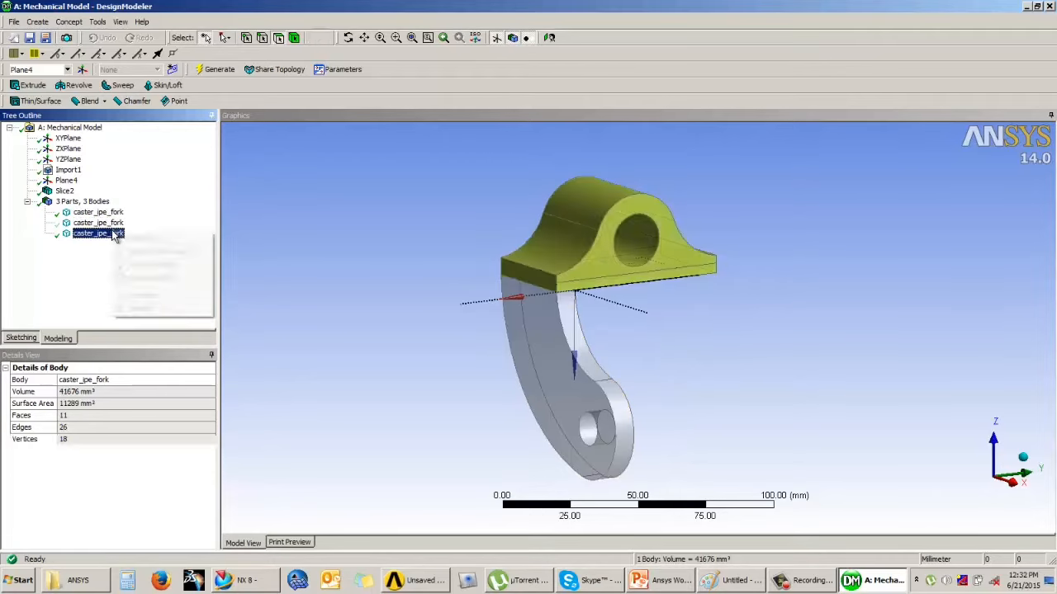
click(136, 238)
middle_drag(556, 279, 670, 367)
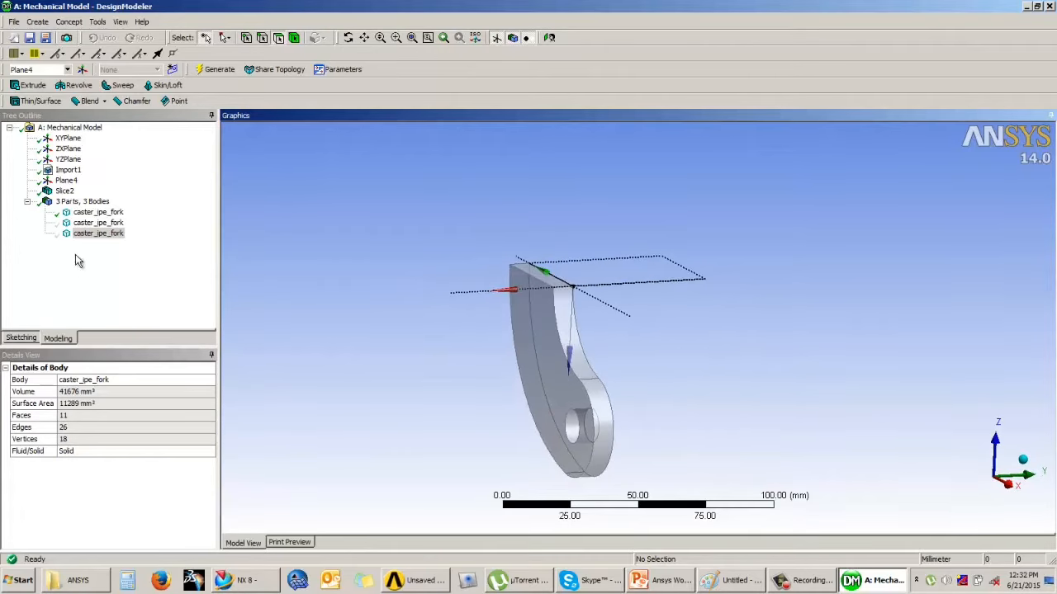
right_click(96, 225)
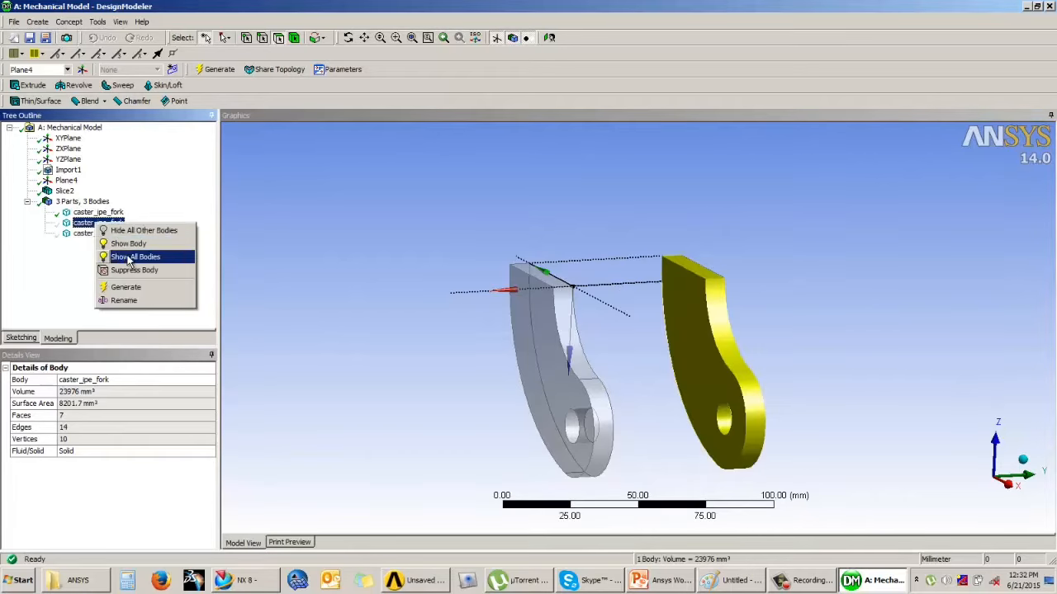
click(138, 259)
- Hide both arm bodies to inspect the boss body alone, and restore all bodies to view the whole bracket
click(97, 233)
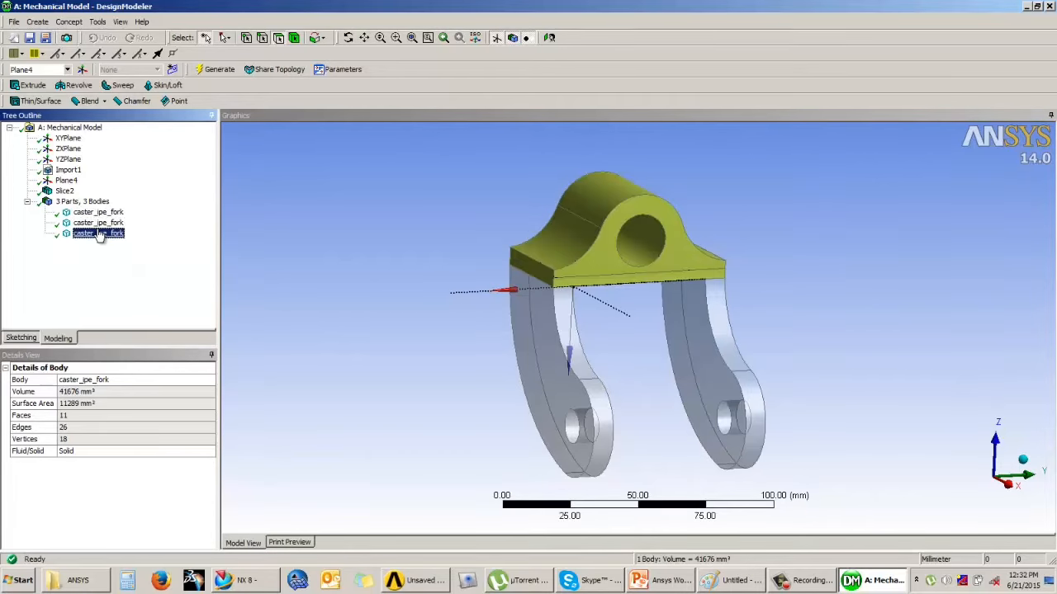
right_click(98, 222)
click(140, 232)
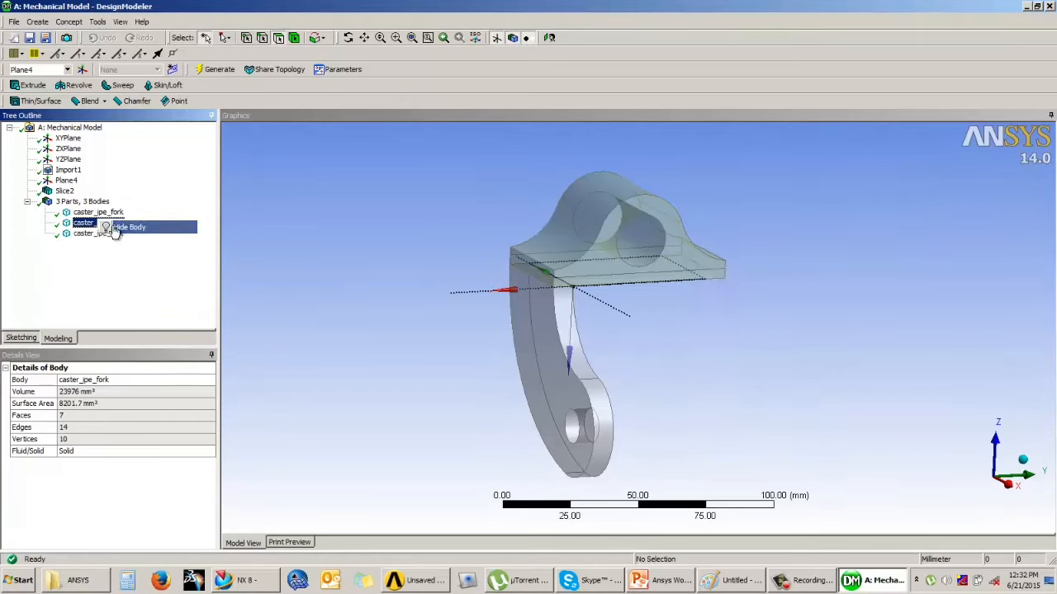
right_click(97, 212)
click(149, 221)
click(97, 233)
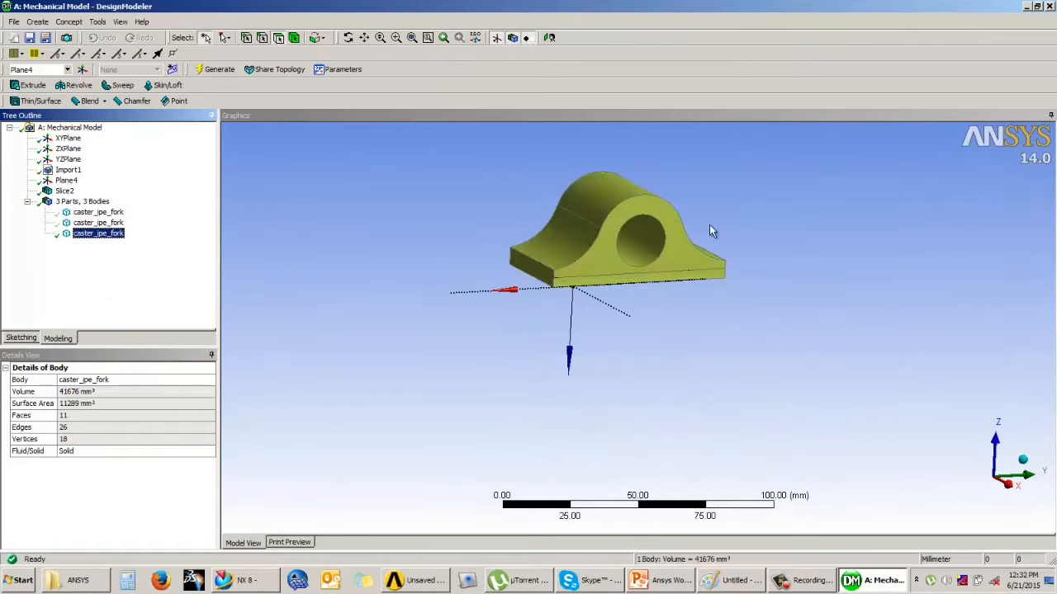
mouse_move(601, 300)
middle_down()
mouse_move(644, 288)
mouse_move(625, 297)
mouse_move(802, 298)
mouse_move(698, 309)
mouse_move(671, 372)
mouse_move(667, 290)
mouse_move(620, 302)
middle_up()
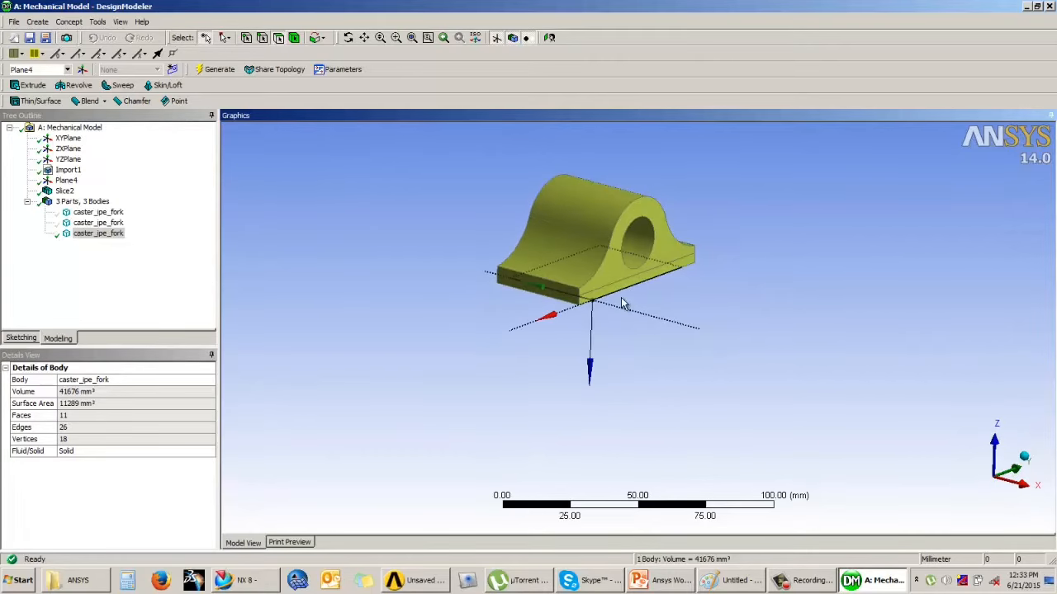
right_click(94, 217)
click(124, 249)
middle_drag(547, 264, 505, 291)
middle_drag(665, 305, 642, 301)
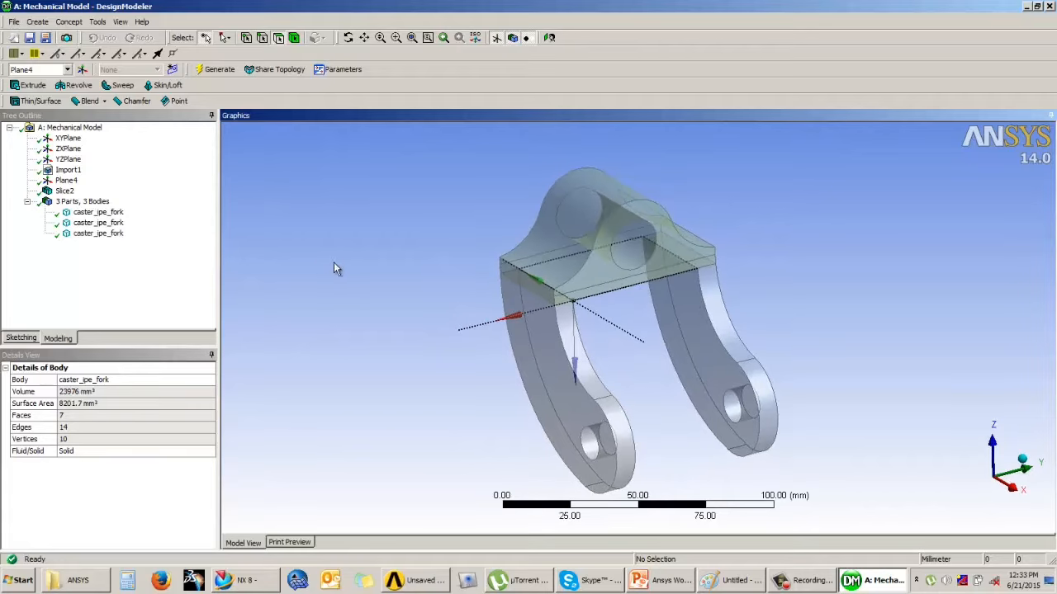
mouse_move(555, 246)
middle_down()
mouse_move(587, 231)
mouse_move(553, 237)
middle_up()
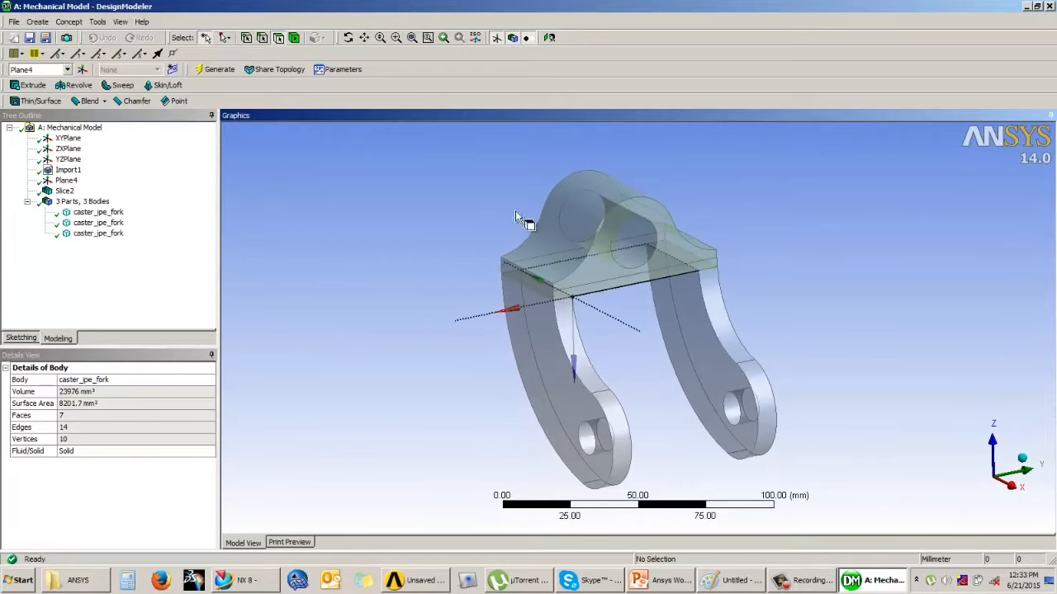
- Turn off frozen body transparency so the sliced bracket bodies display as opaque solids
click(120, 22)
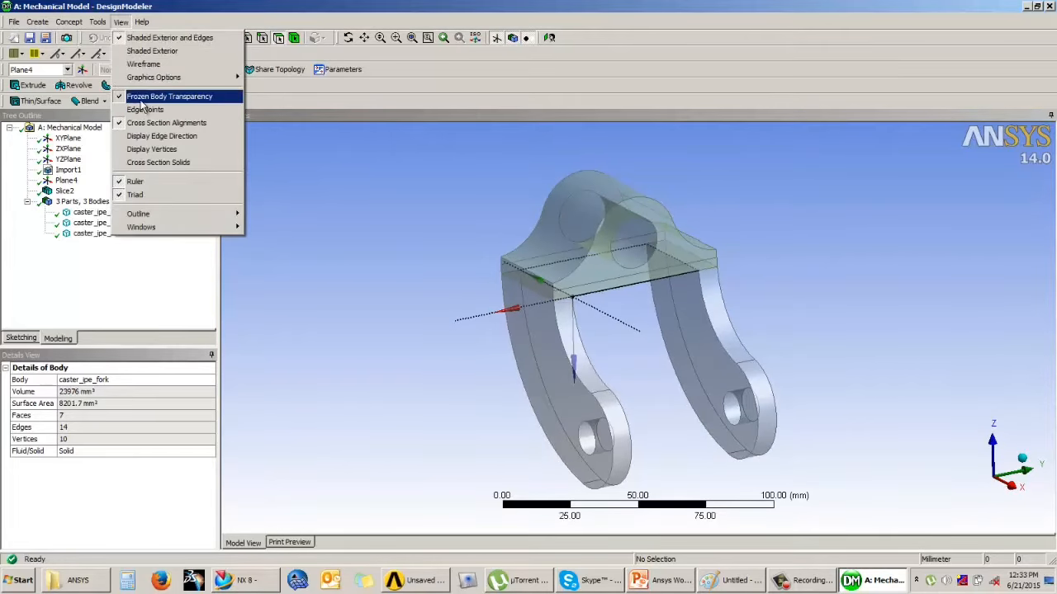
click(170, 96)
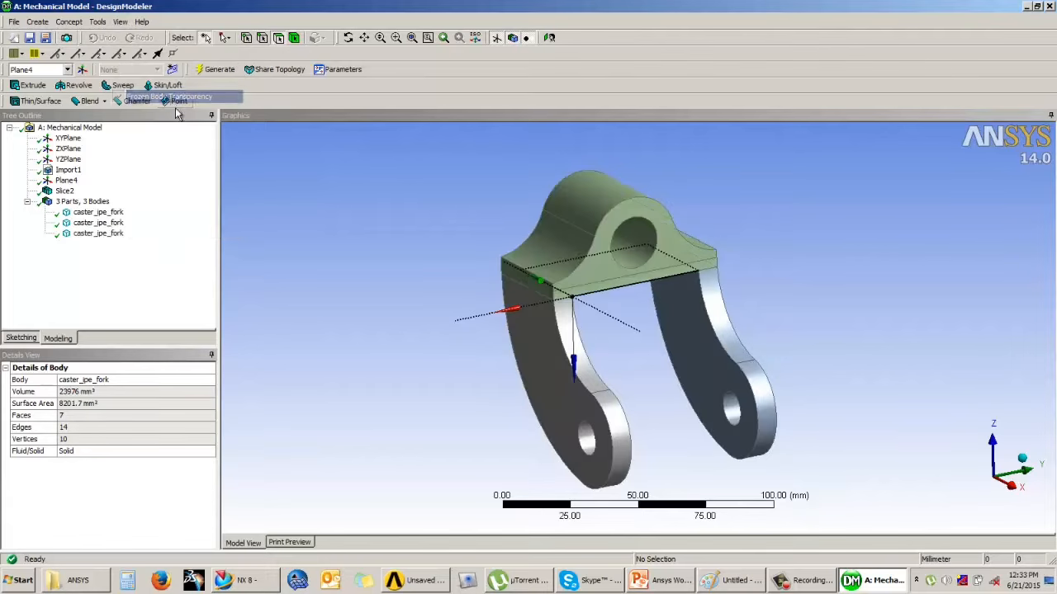
middle_drag(683, 265, 766, 310)
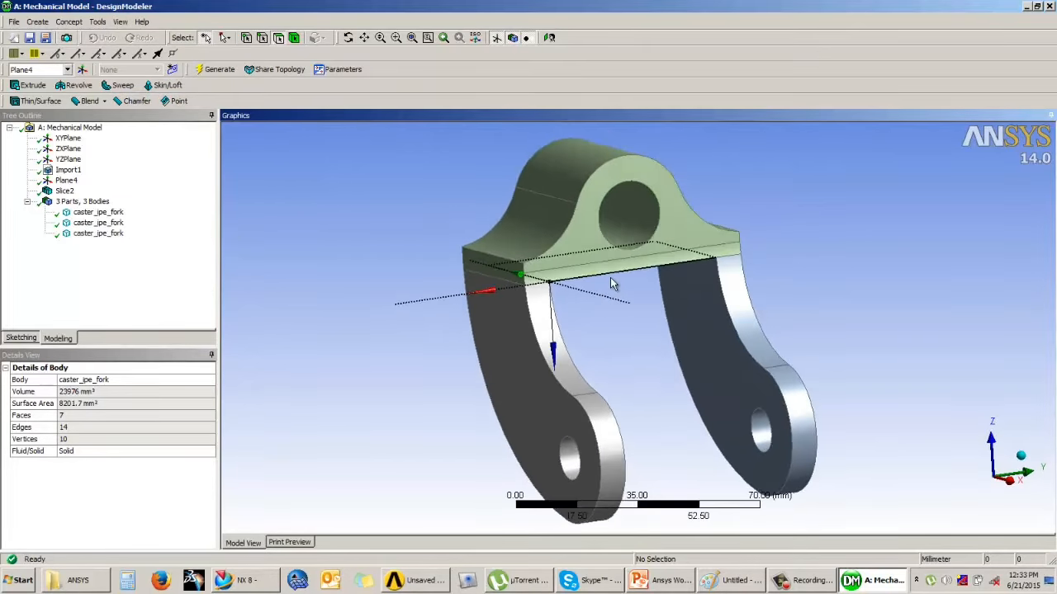
- Examine the boss body's end side, highlighting the large face around the bore and the narrow strip face beneath it
scroll(610, 276, up, 3)
middle_drag(613, 275, 652, 274)
scroll(592, 285, up, 2)
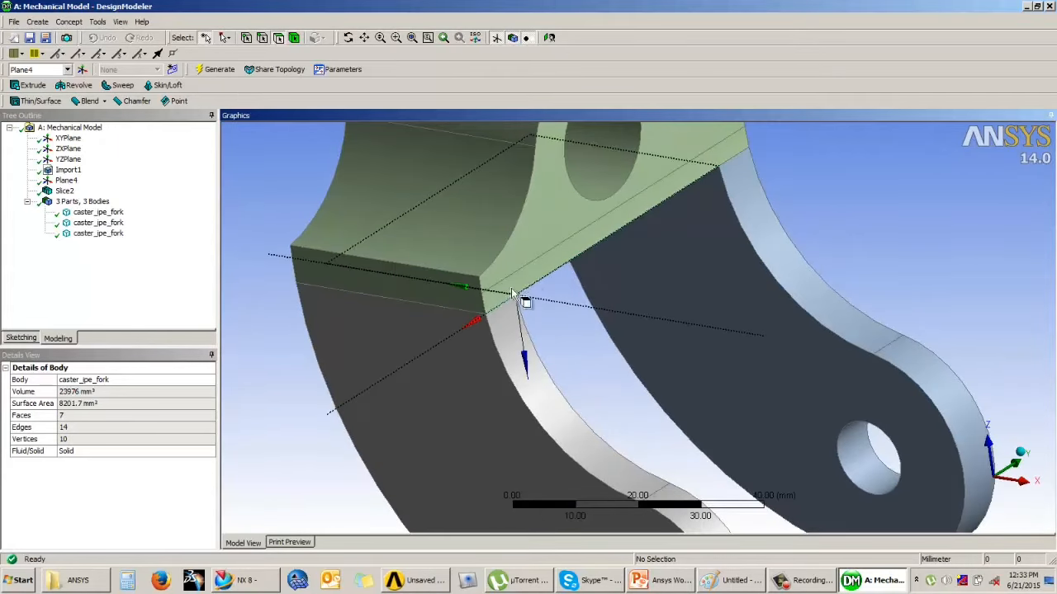
click(538, 264)
click(546, 277)
click(523, 249)
click(523, 249)
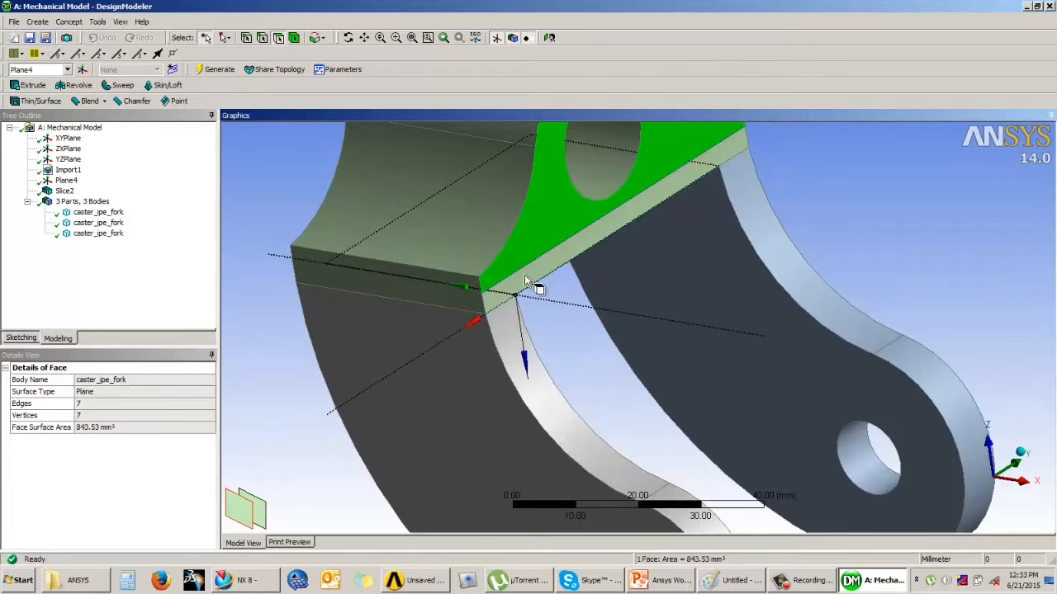
middle_drag(512, 298, 645, 240)
click(569, 220)
click(576, 201)
click(589, 251)
click(637, 255)
click(574, 250)
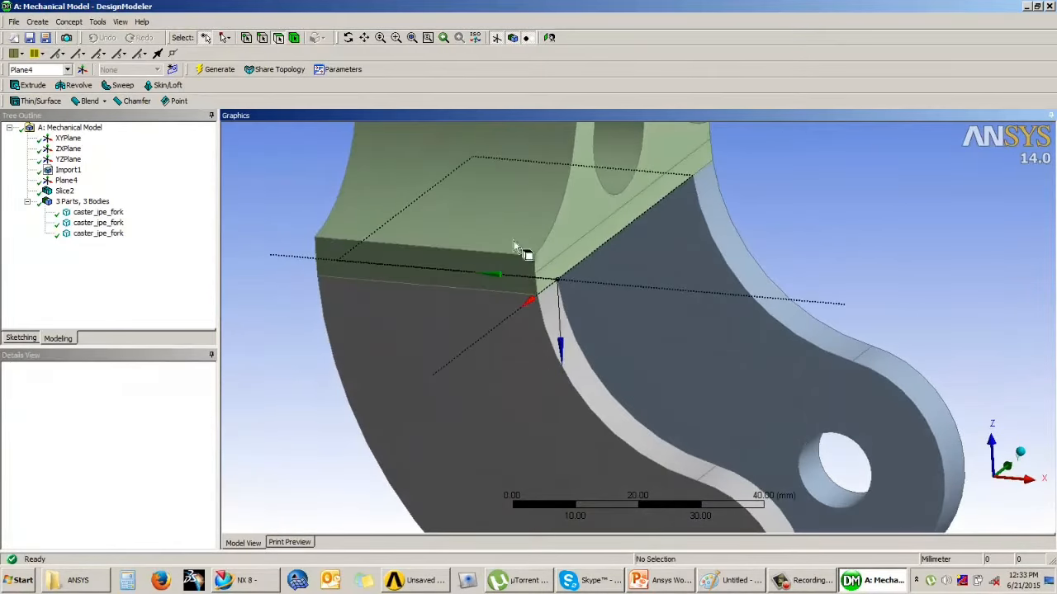
middle_drag(566, 285, 512, 267)
scroll(527, 278, down, 6)
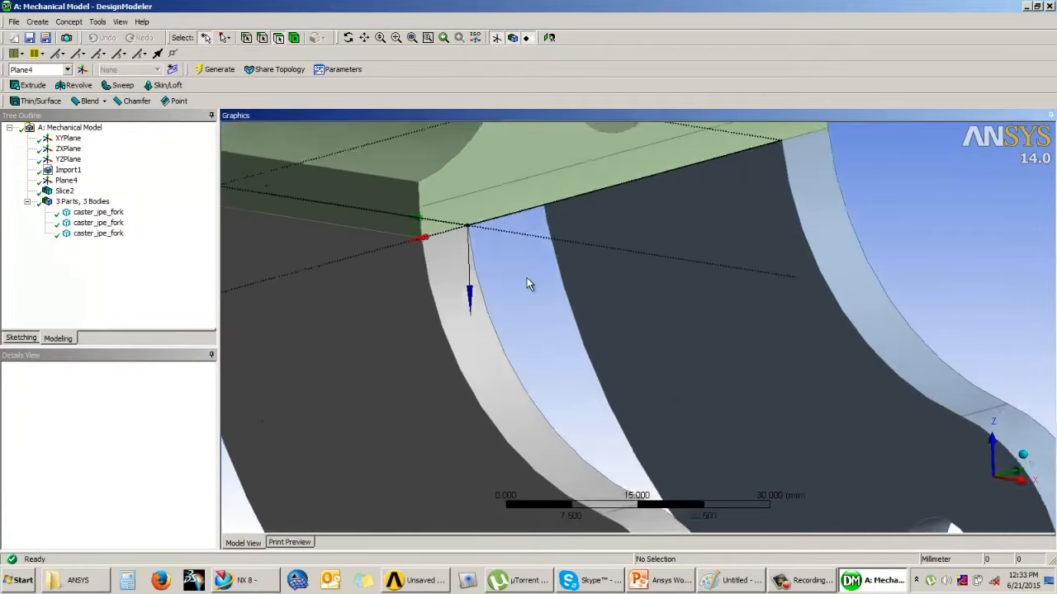
scroll(720, 230, up, 2)
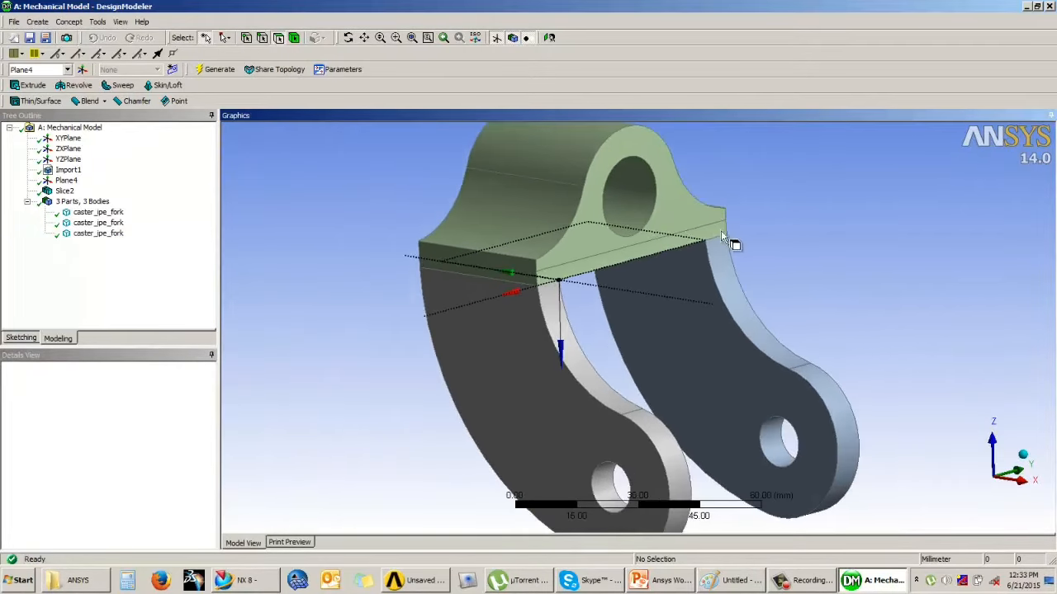
click(653, 259)
click(594, 248)
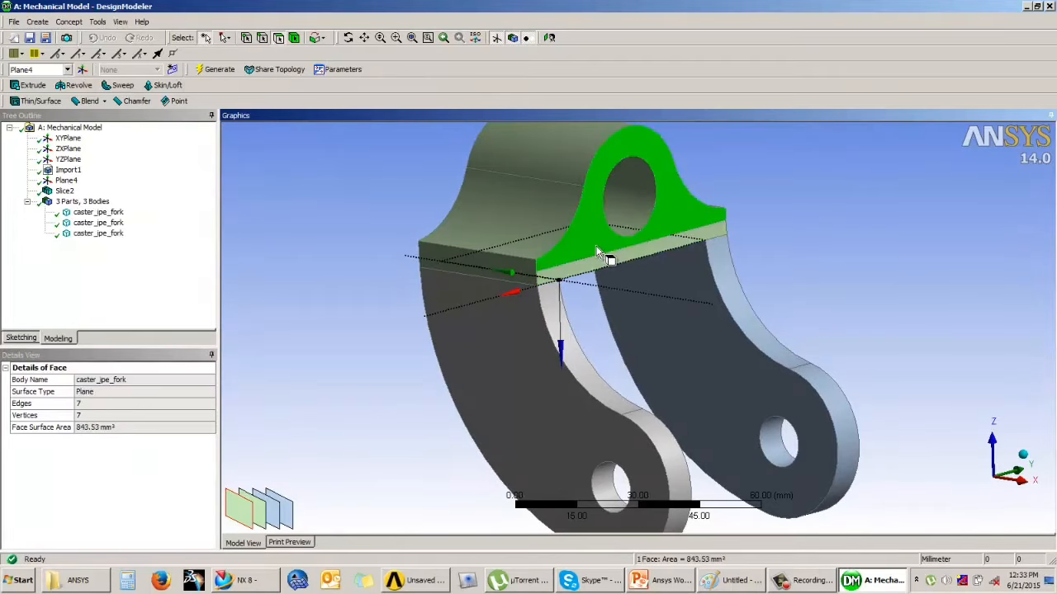
click(588, 261)
click(385, 215)
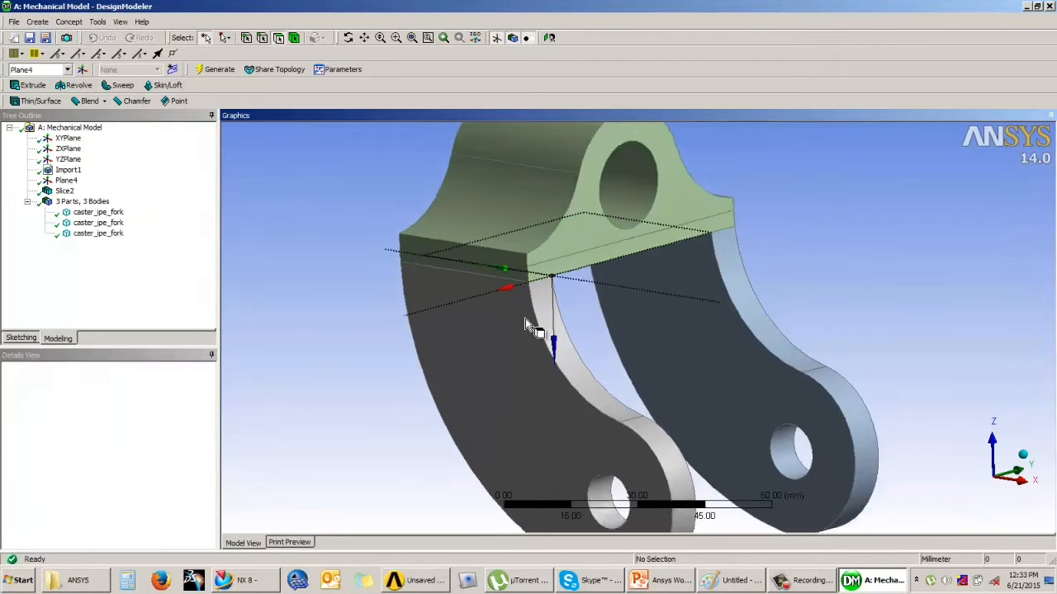
scroll(533, 325, down, 2)
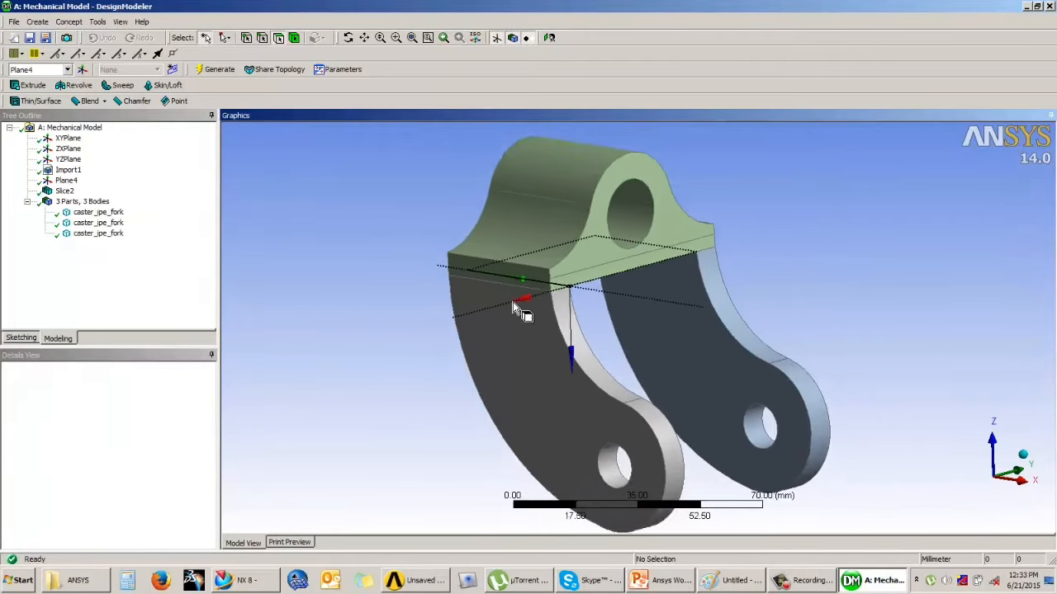
- Merge the large end face around the bore with the strip face beneath it, using merge type Faces, and generate
click(105, 25)
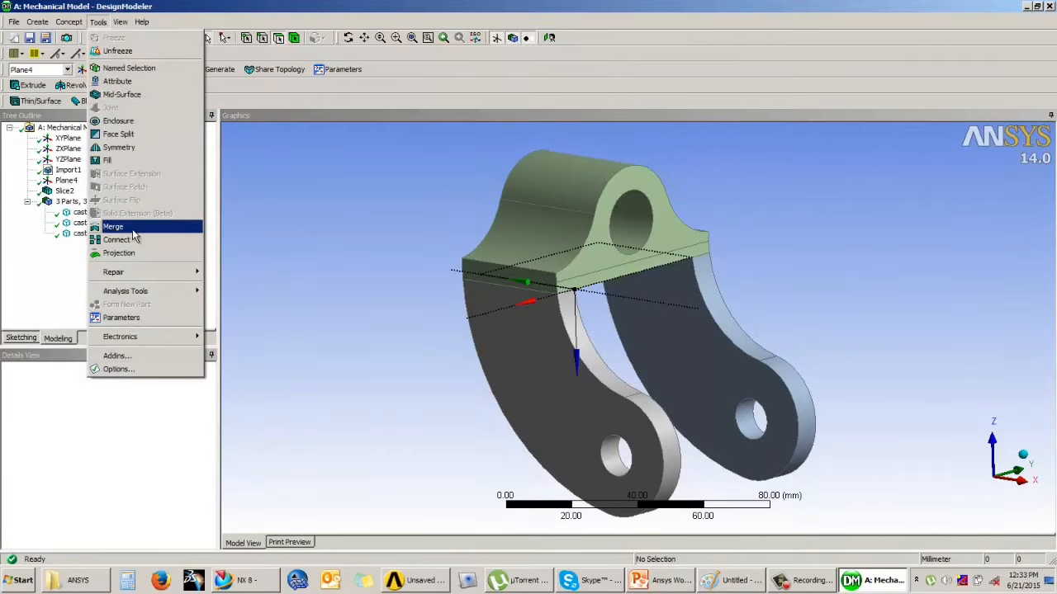
click(116, 227)
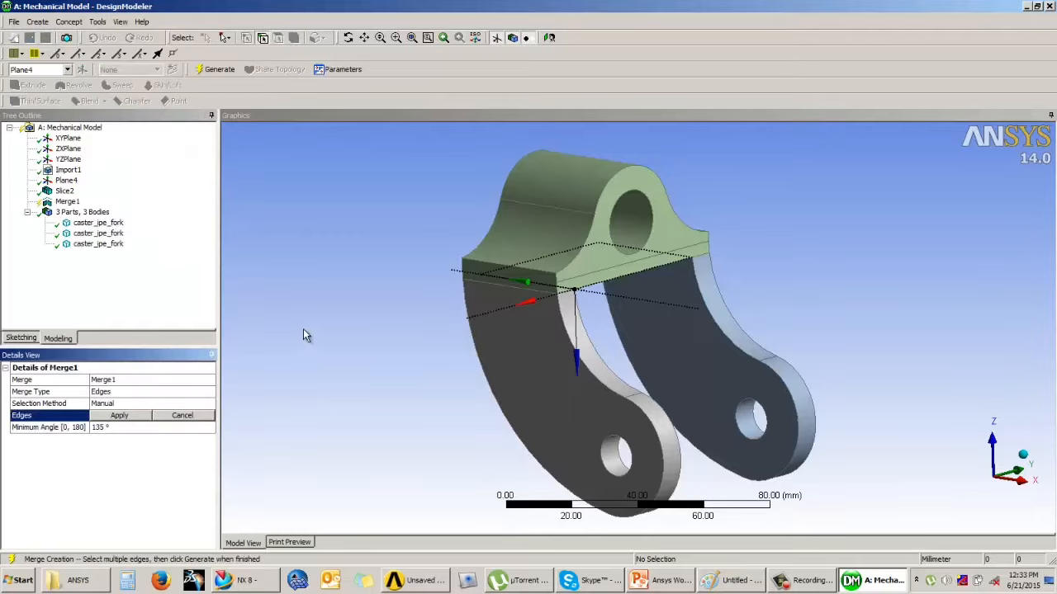
click(169, 394)
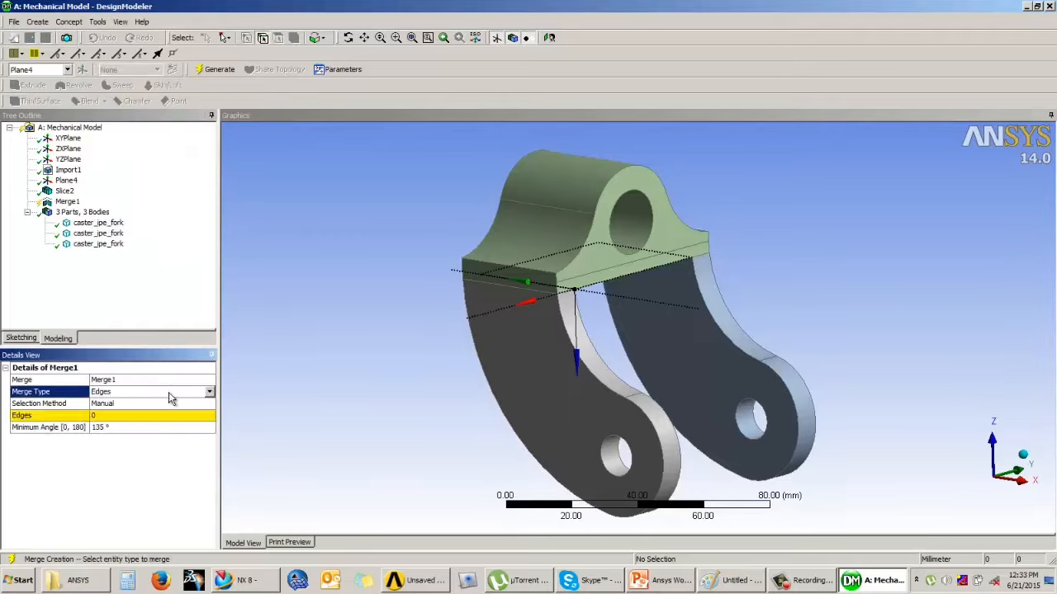
click(211, 393)
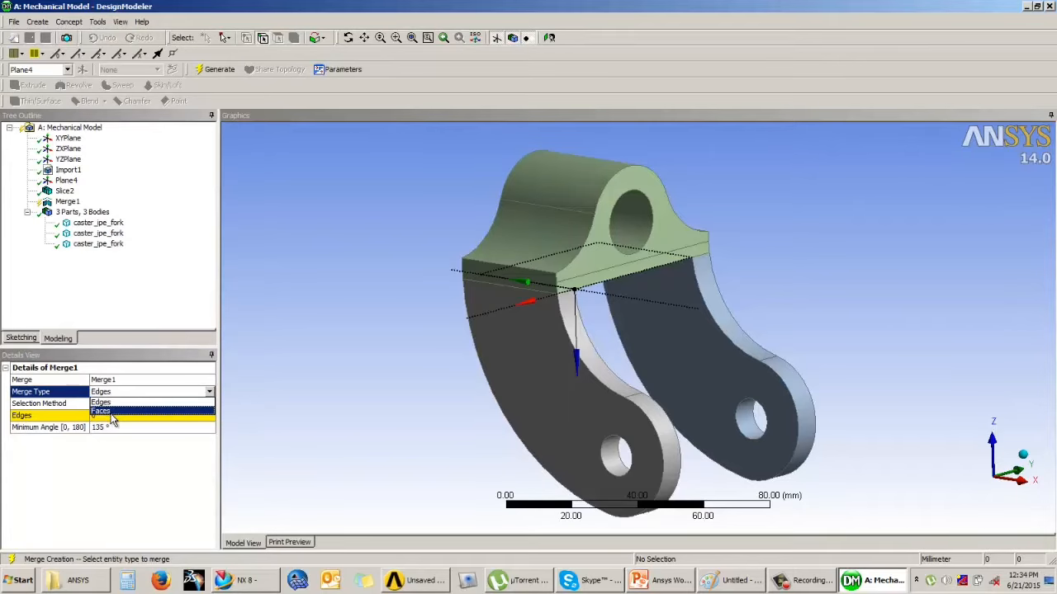
click(101, 411)
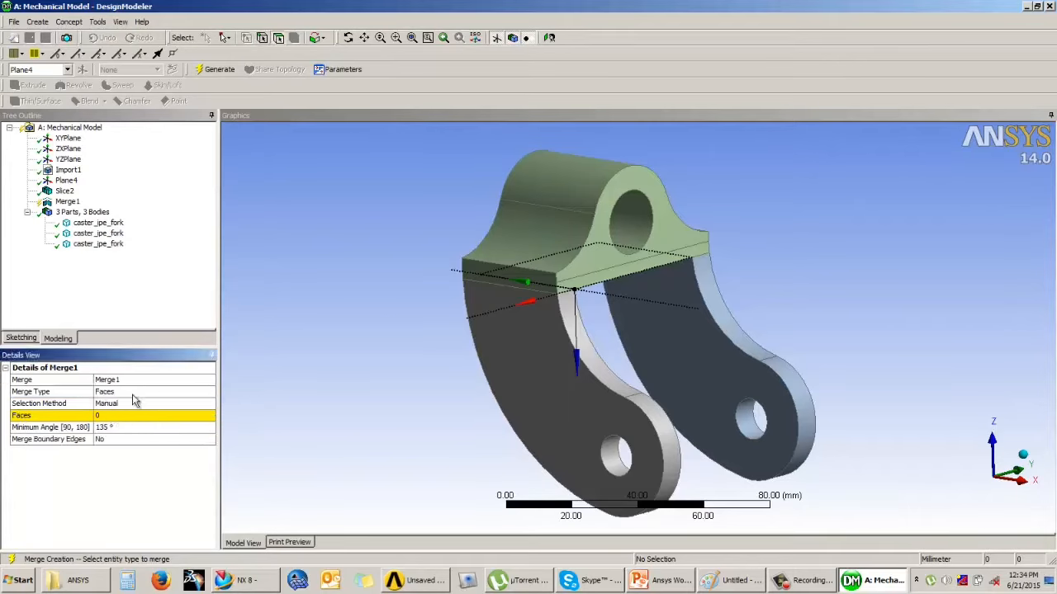
click(106, 416)
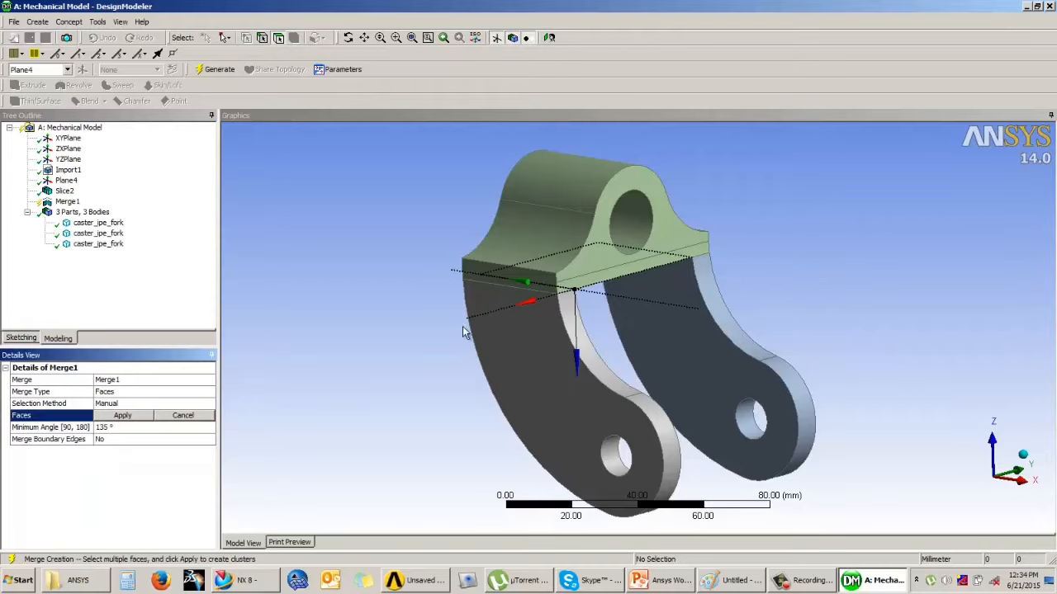
click(596, 282)
ctrl+click(601, 274)
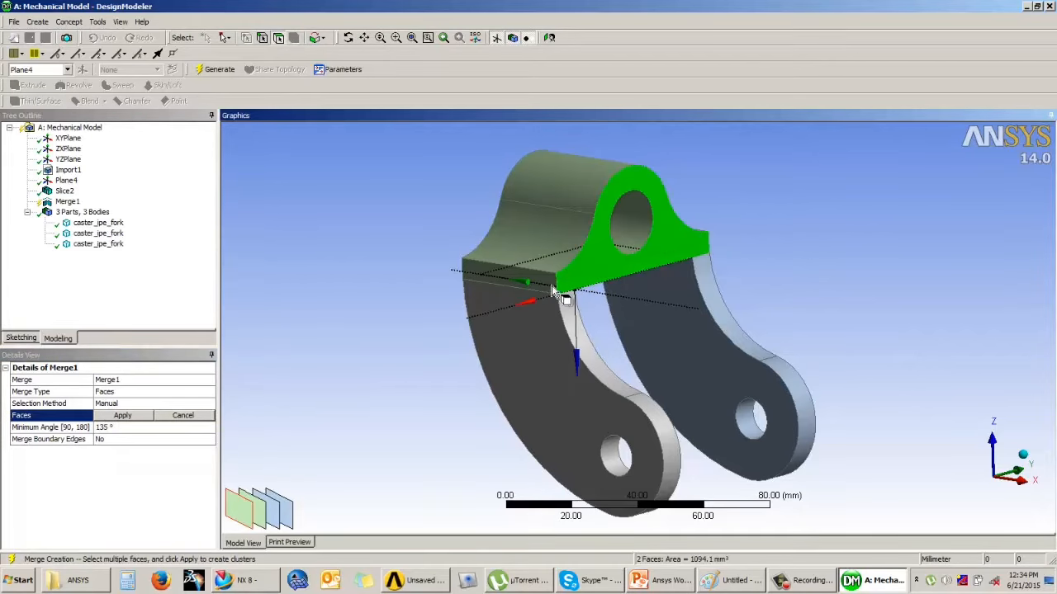
click(123, 416)
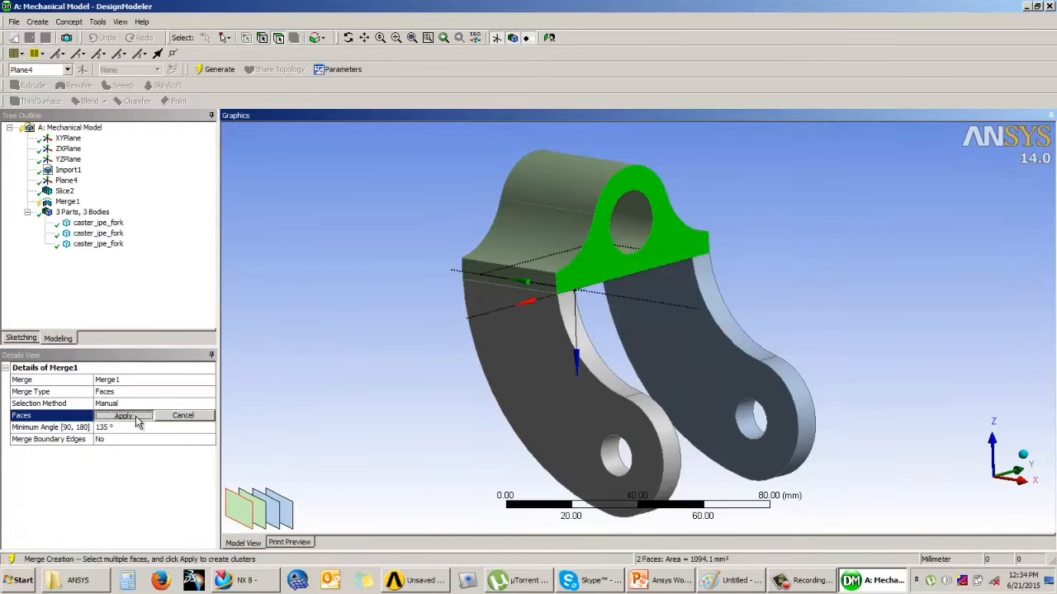
click(219, 70)
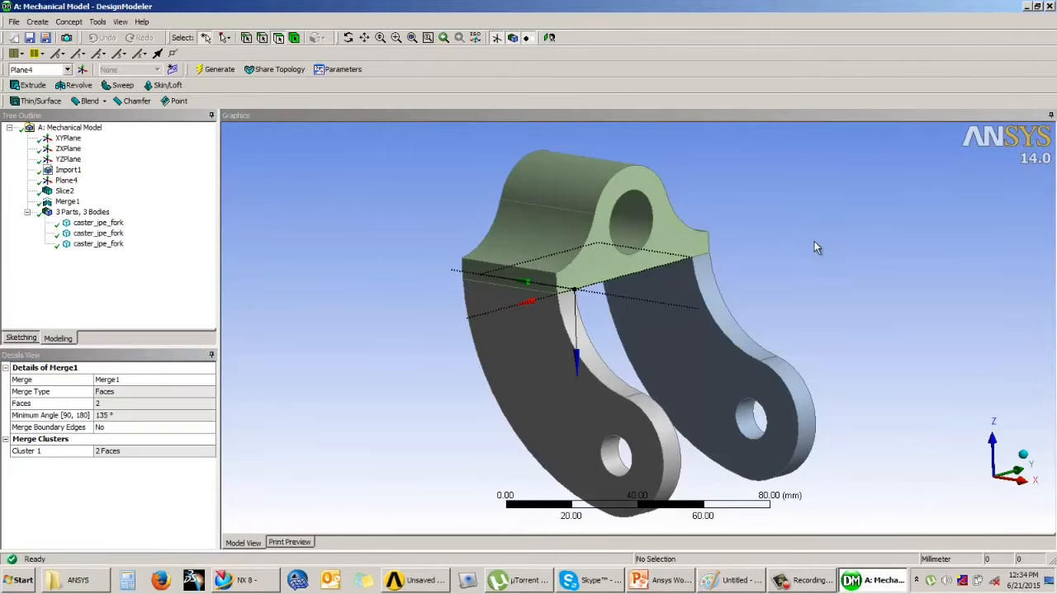
- Merge the bore face and the strip face on the opposite end of the boss body, and generate the second merge
scroll(638, 240, up, 4)
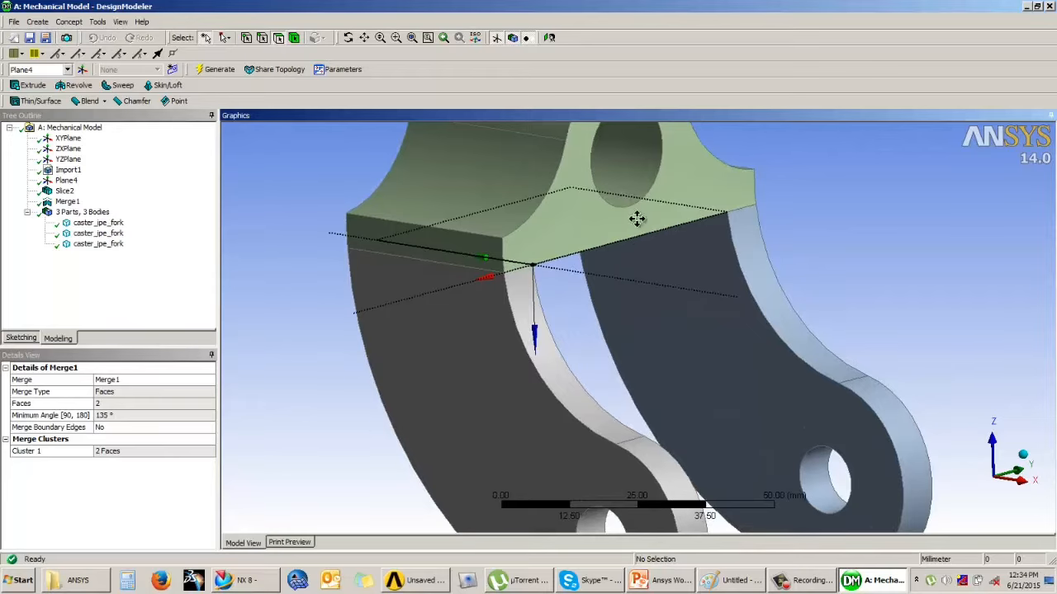
scroll(661, 300, up, 2)
middle_drag(506, 302, 701, 306)
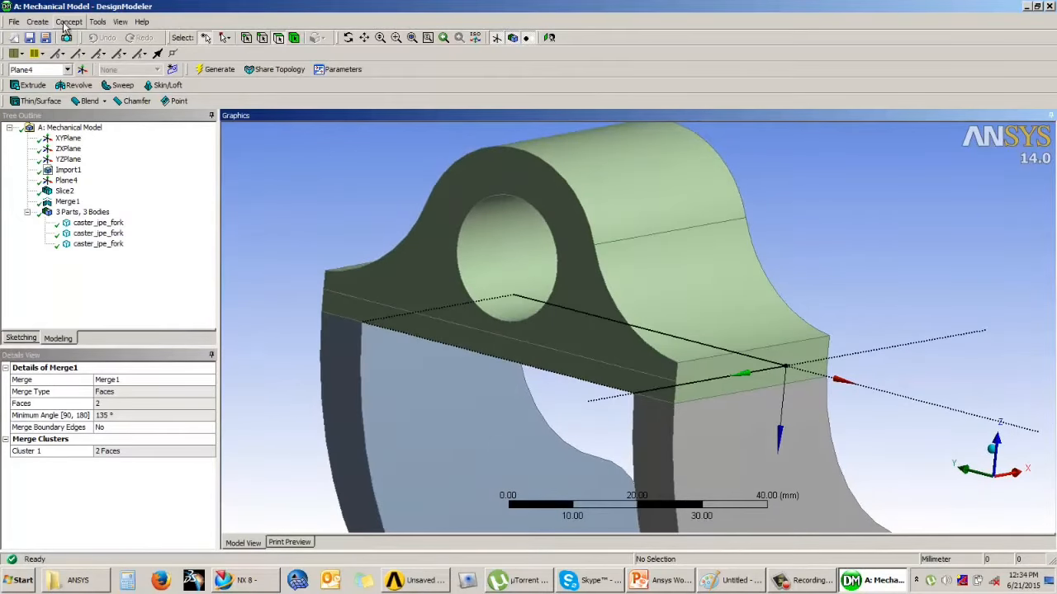
click(97, 21)
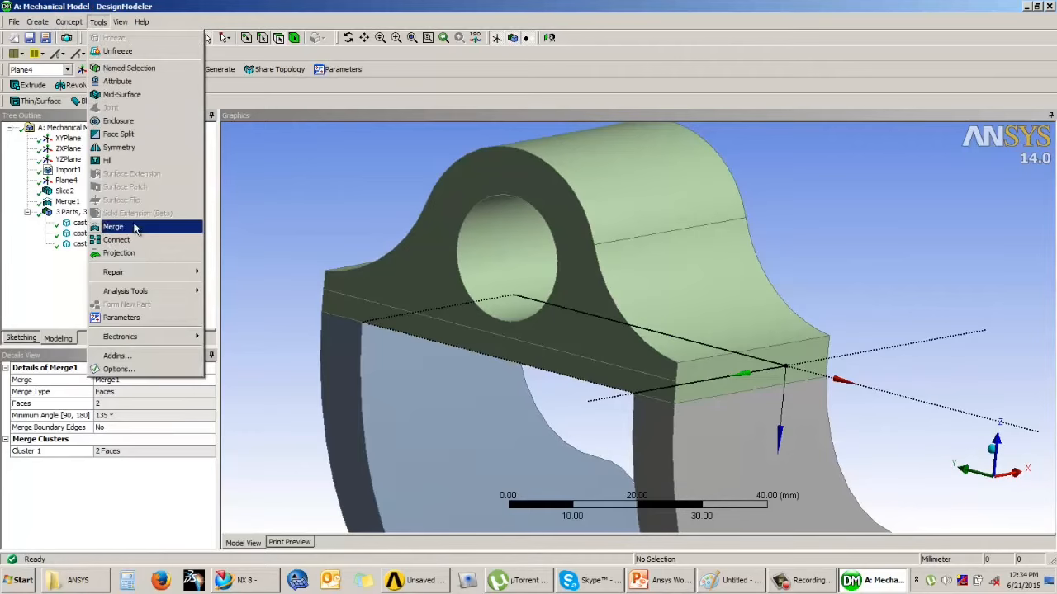
click(135, 228)
click(415, 306)
ctrl+click(371, 335)
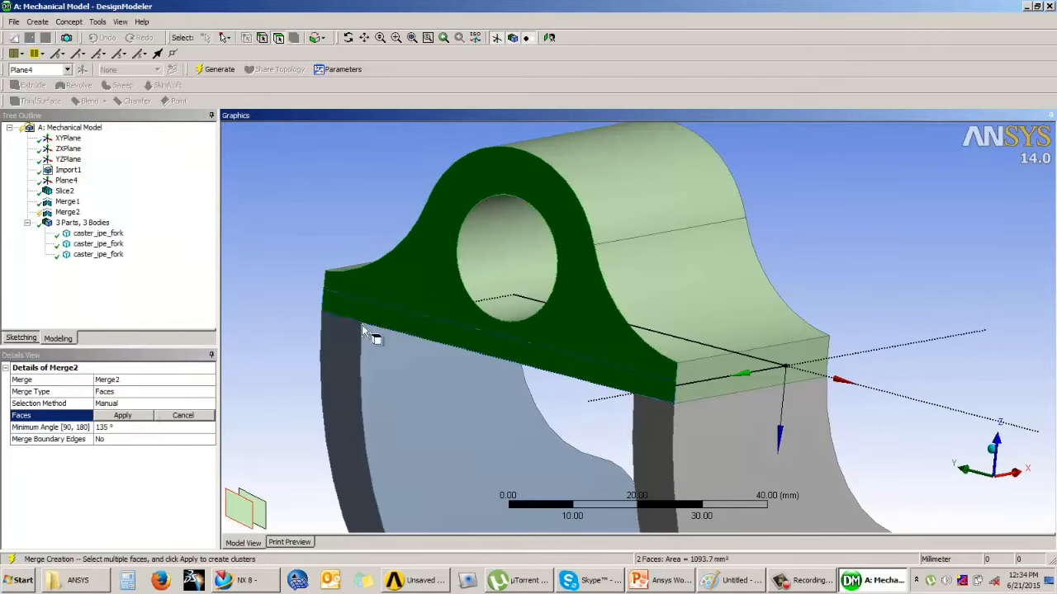
click(122, 416)
click(218, 70)
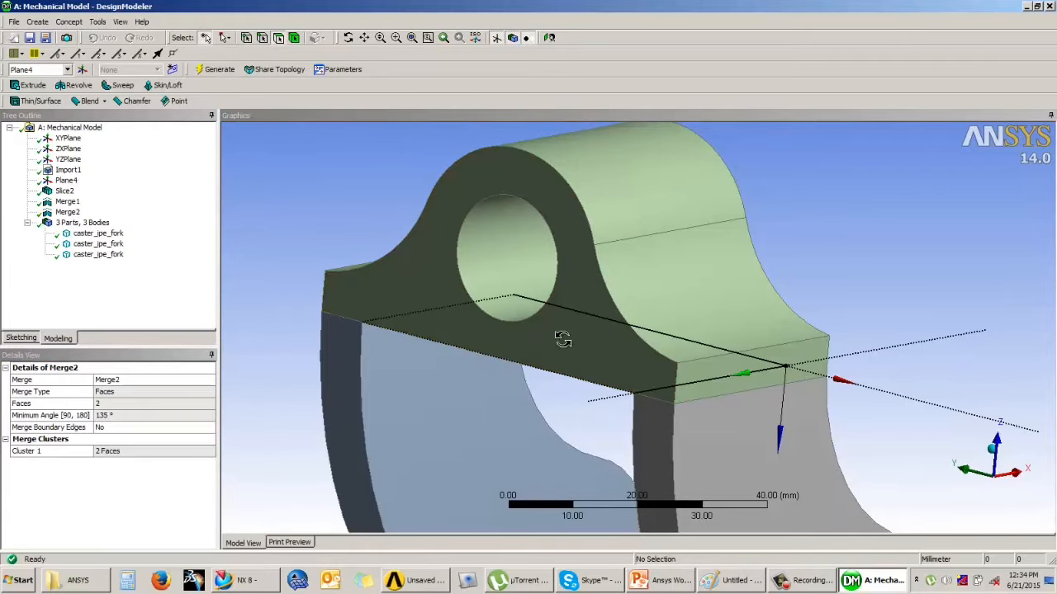
- Review the whole bracket and the details of the Slice2, Merge1 and Merge2 features
middle_drag(562, 335, 391, 302)
scroll(391, 302, down, 6)
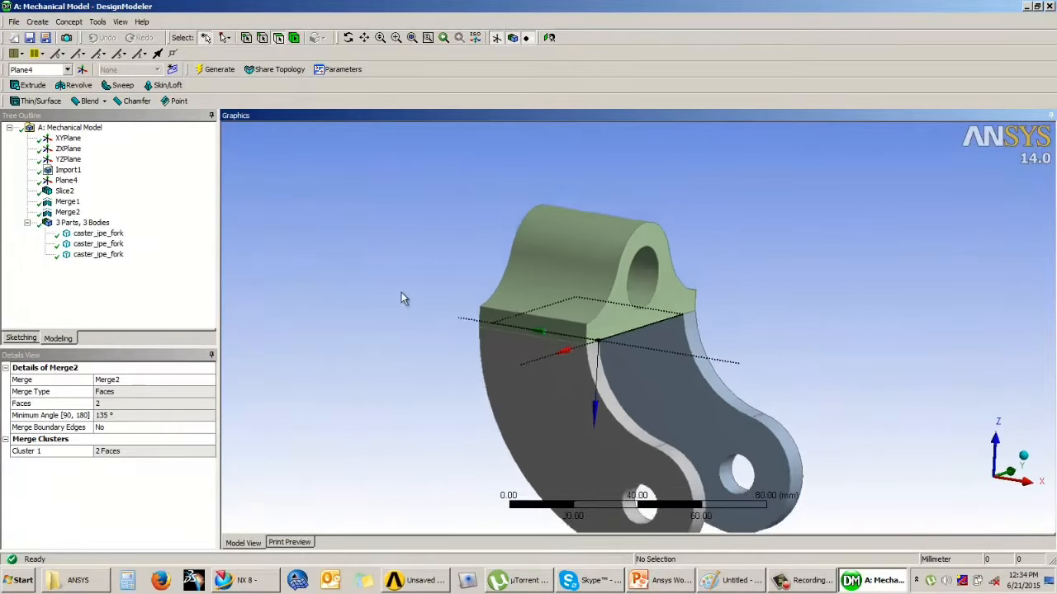
middle_drag(561, 325, 552, 332)
click(98, 287)
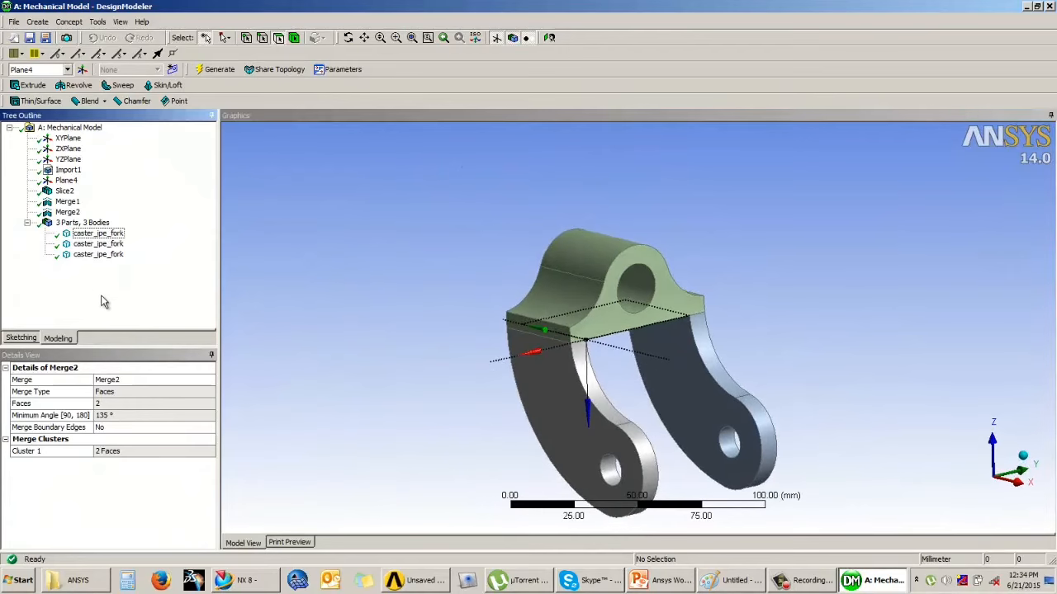
click(66, 190)
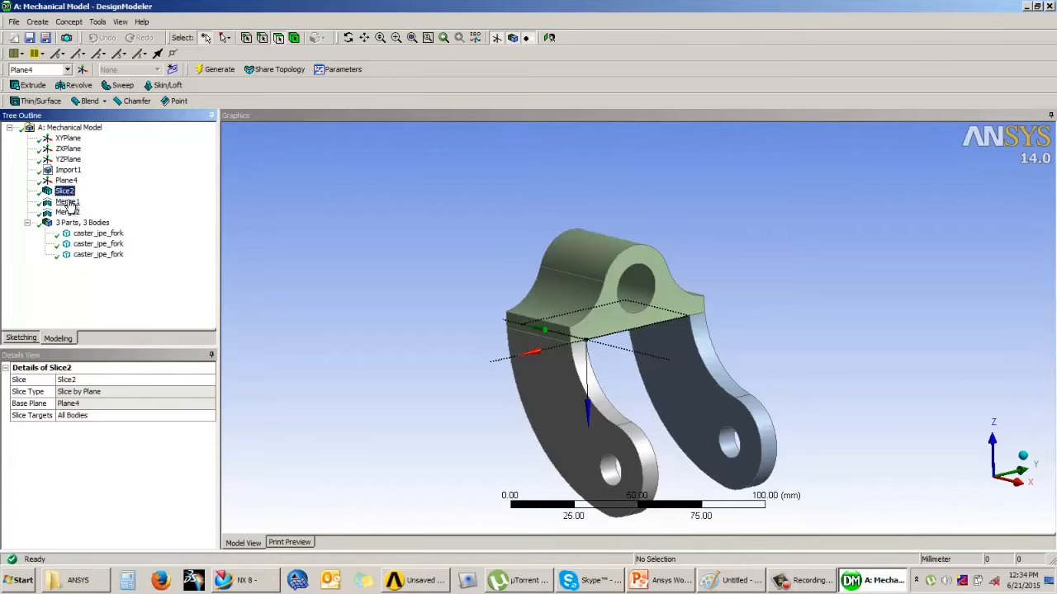
click(68, 202)
click(68, 212)
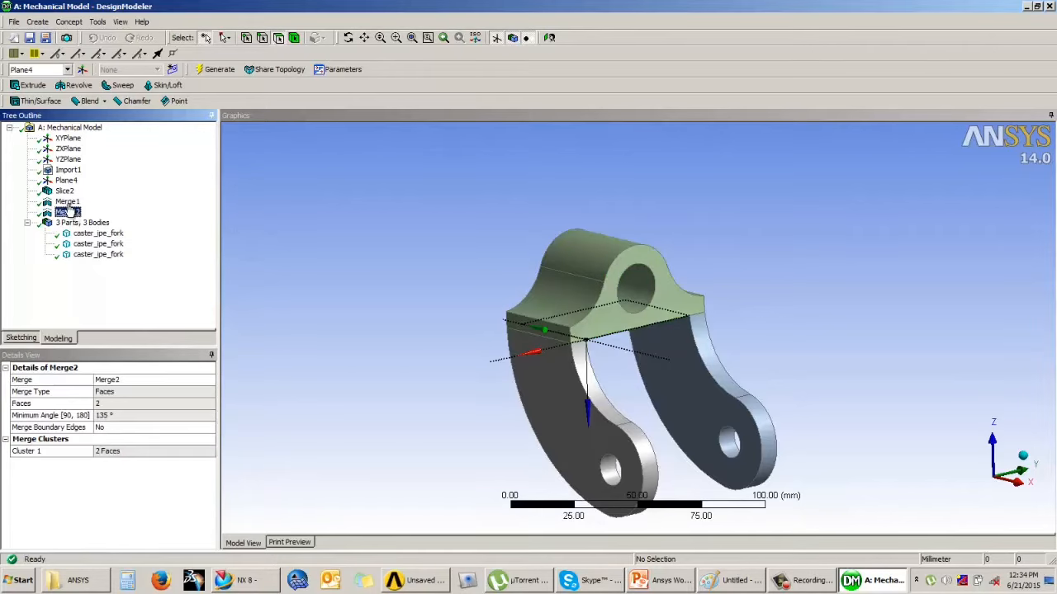
click(338, 219)
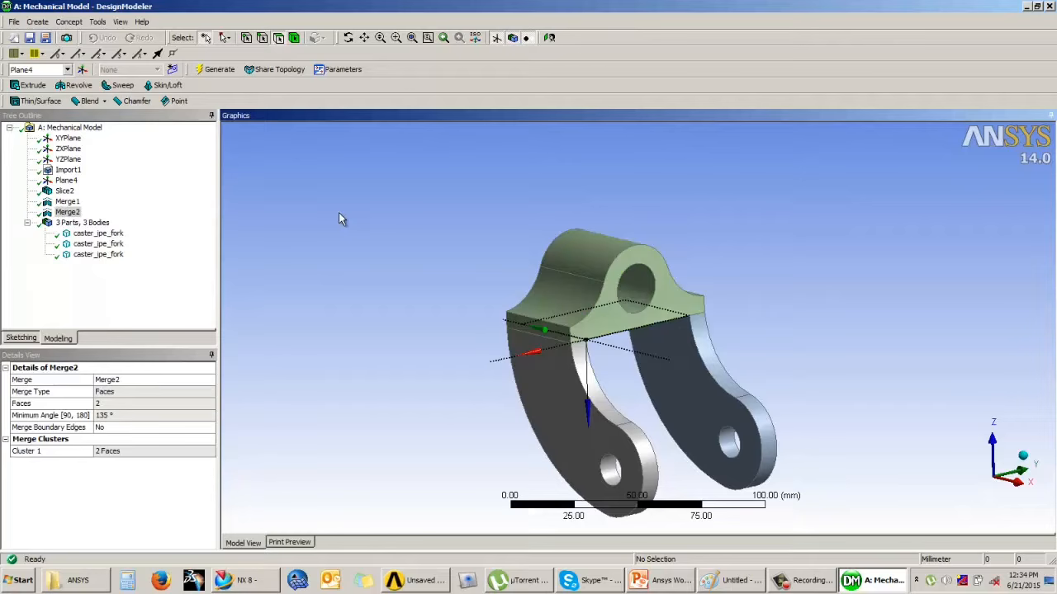
- Close DesignModeler and open the project's Model cell from Workbench in Mechanical, reading in the modified upstream geometry
click(1050, 6)
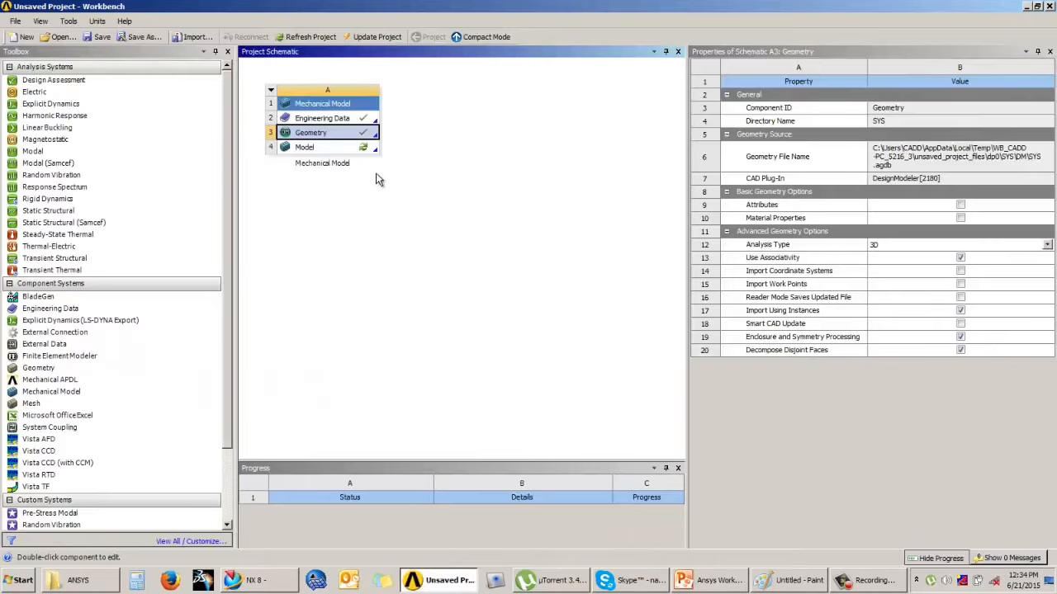
click(350, 148)
double_click(350, 147)
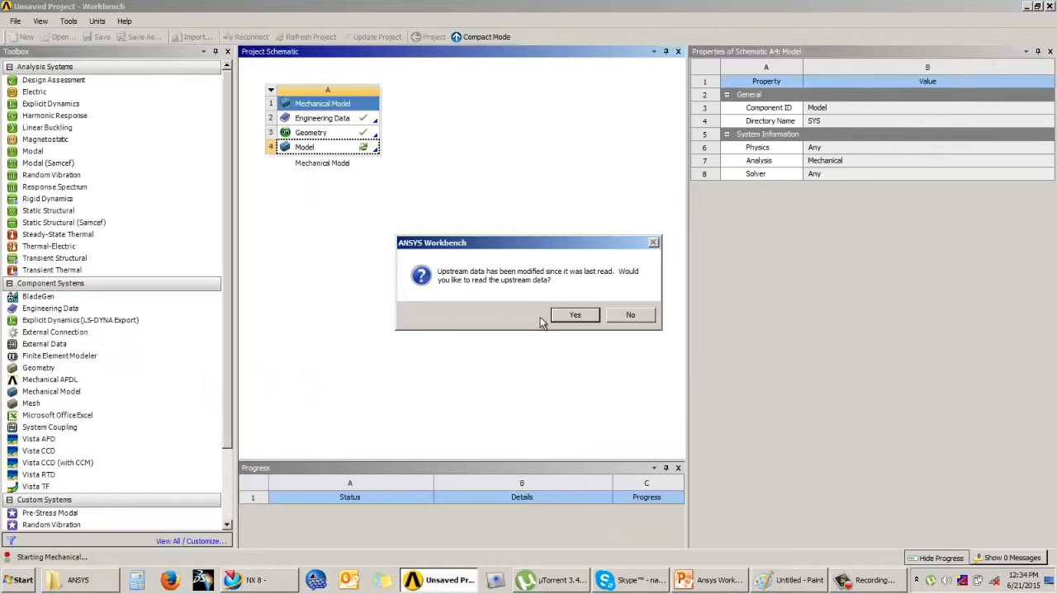
click(575, 317)
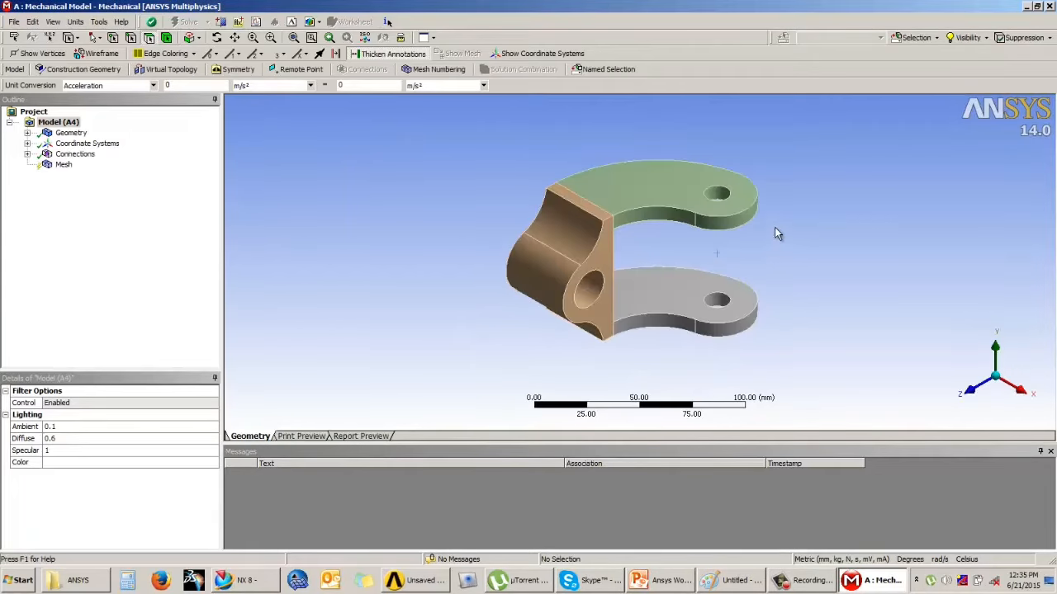
- Generate the mesh for the sliced fork bracket using the default mesh settings
middle_drag(532, 347, 350, 284)
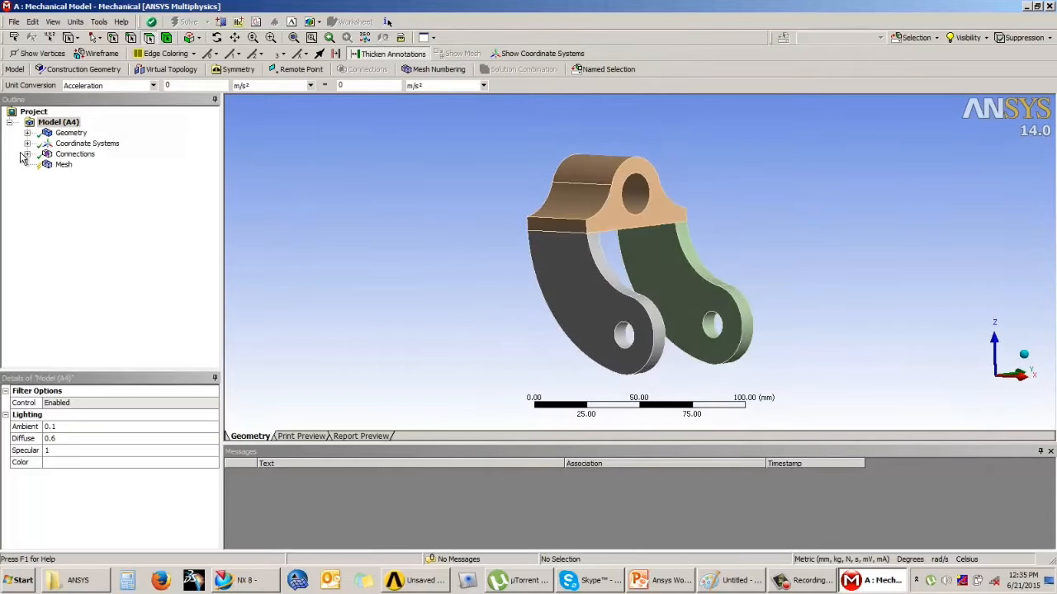
click(62, 165)
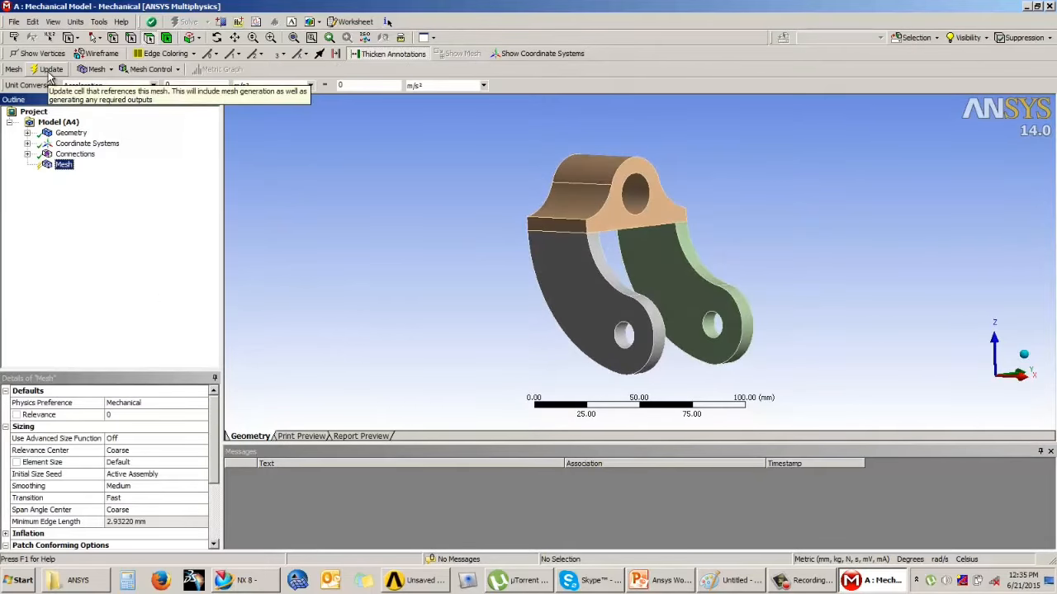
click(49, 70)
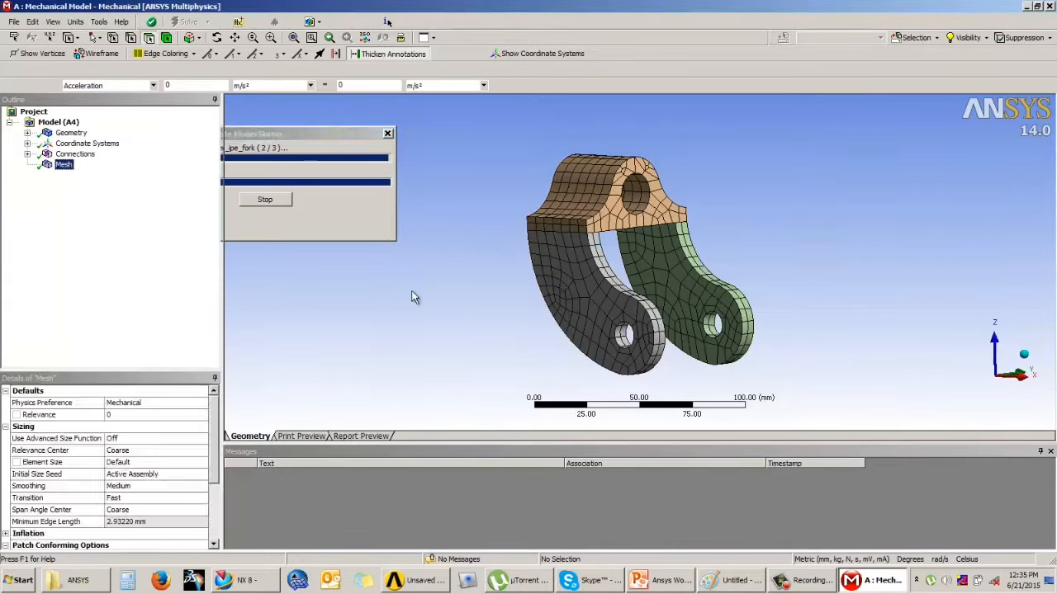
- Examine the generated mesh on the boss body and both fork arms from several angles
middle_drag(718, 289, 693, 259)
scroll(628, 333, up, 3)
middle_drag(654, 309, 561, 322)
scroll(592, 302, up, 3)
scroll(592, 302, down, 5)
mouse_move(619, 289)
middle_down()
mouse_move(434, 273)
mouse_move(649, 287)
mouse_move(619, 285)
middle_up()
click(140, 263)
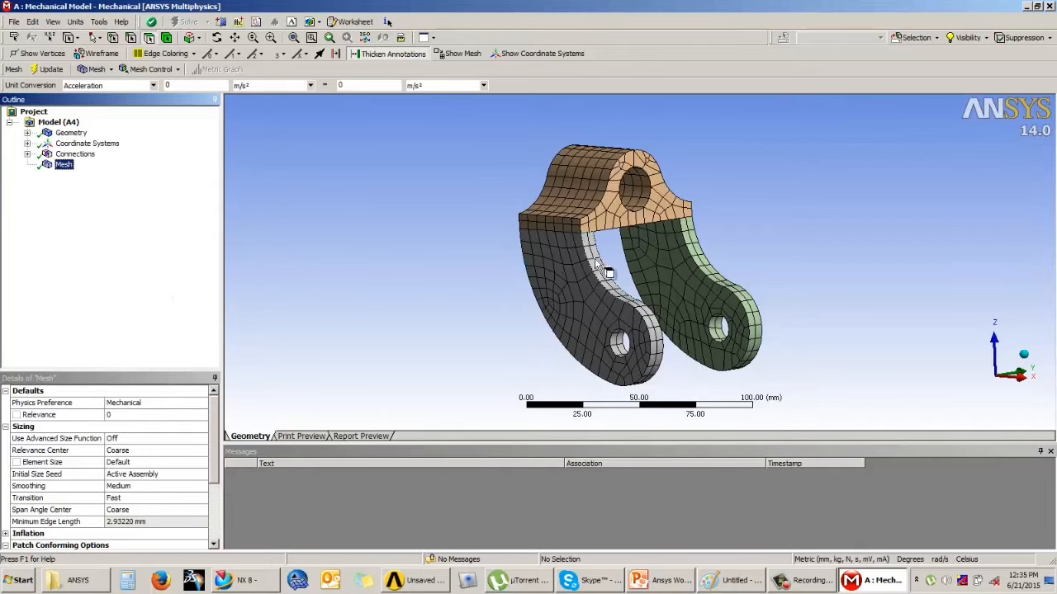
mouse_move(561, 246)
middle_down()
mouse_move(394, 256)
mouse_move(630, 252)
mouse_move(568, 252)
middle_up()
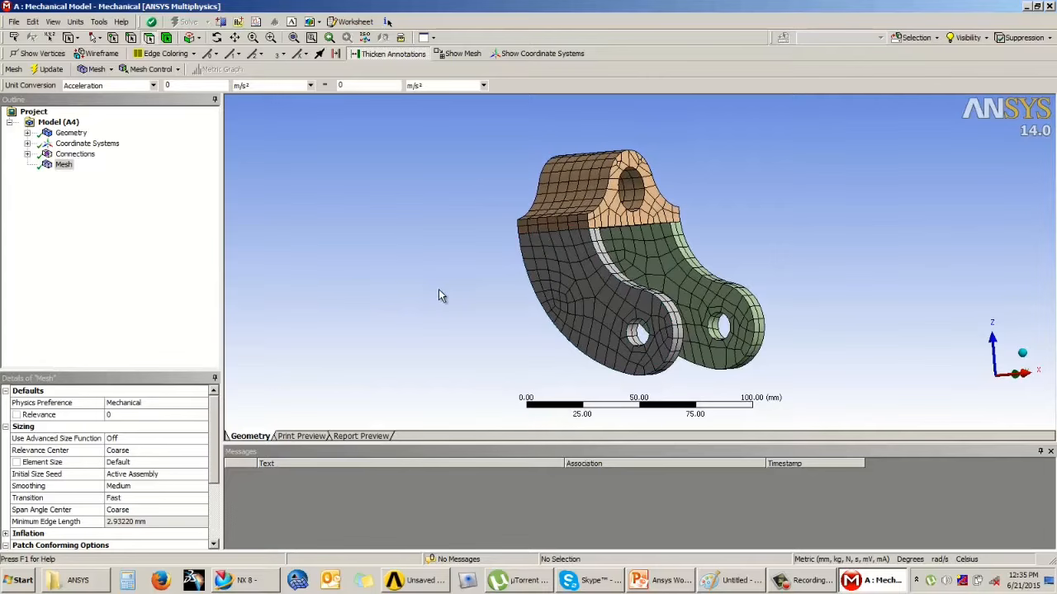
middle_drag(476, 306, 720, 484)
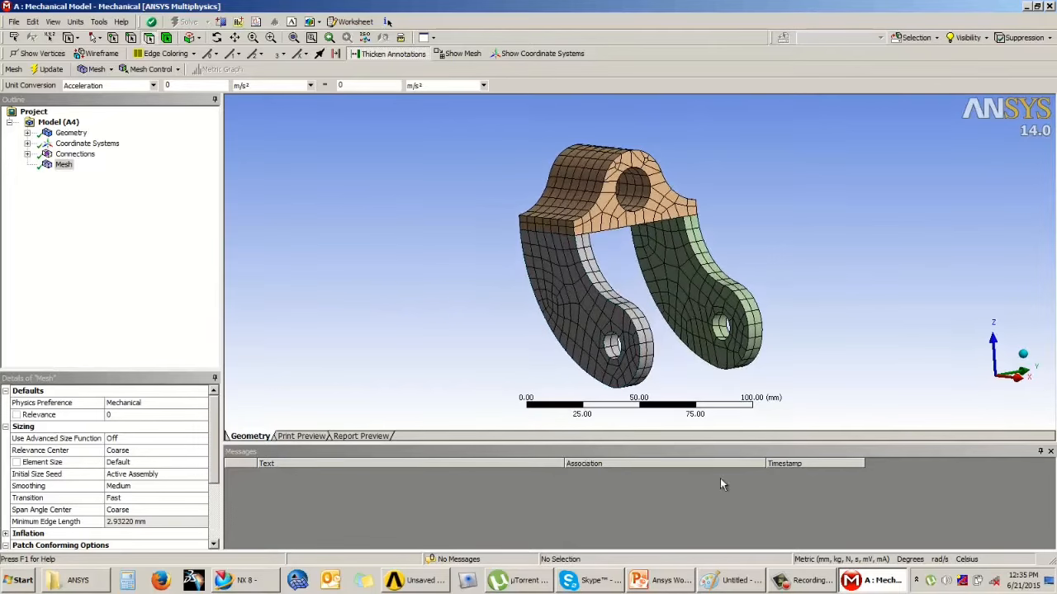
click(797, 581)
click(801, 300)
middle_drag(800, 288, 734, 355)
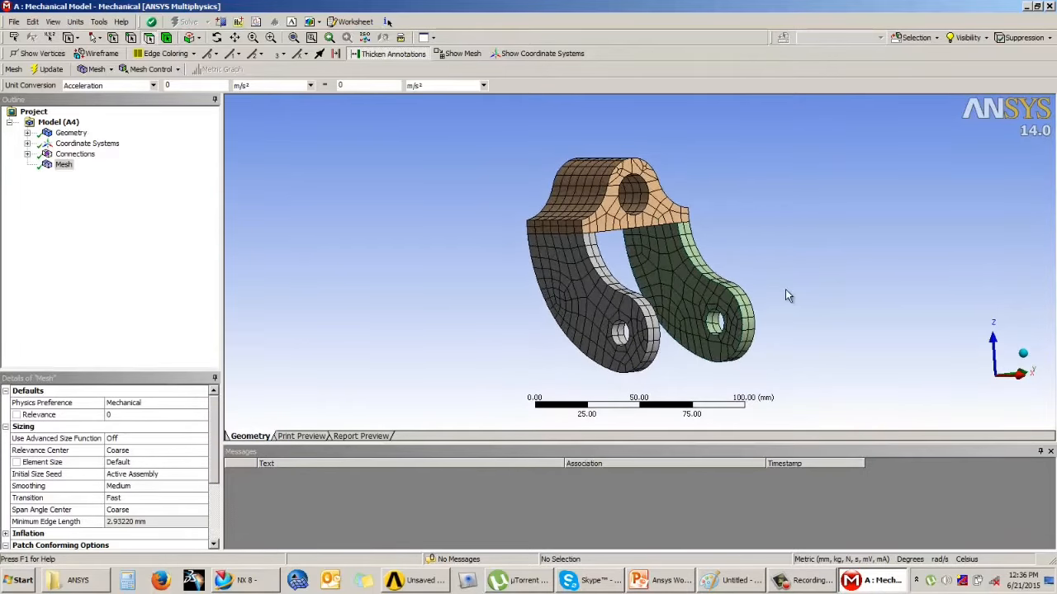
scroll(786, 290, up, 1)
middle_drag(833, 315, 820, 347)
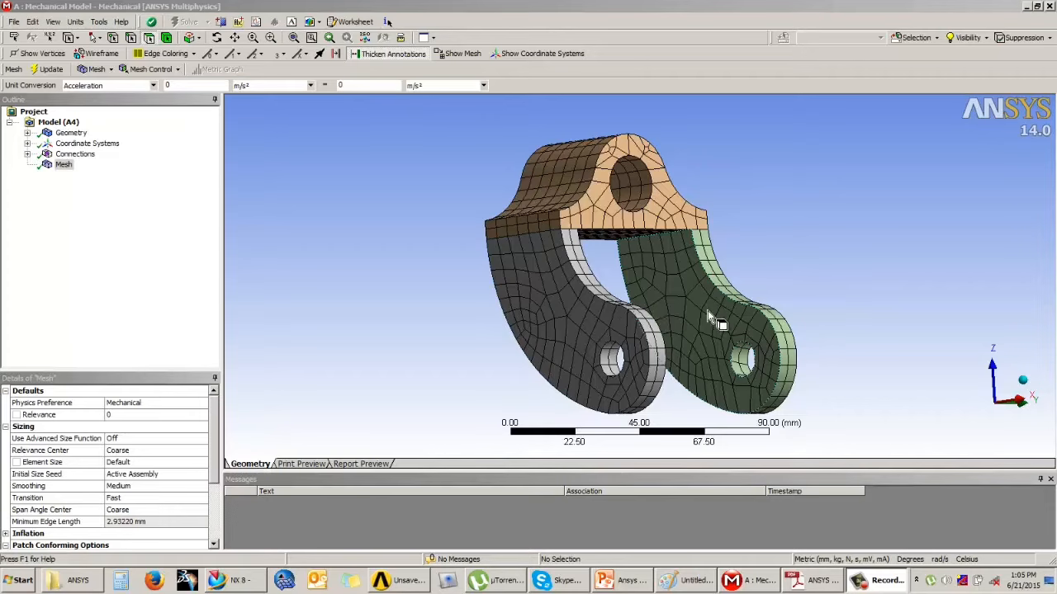
click(346, 334)
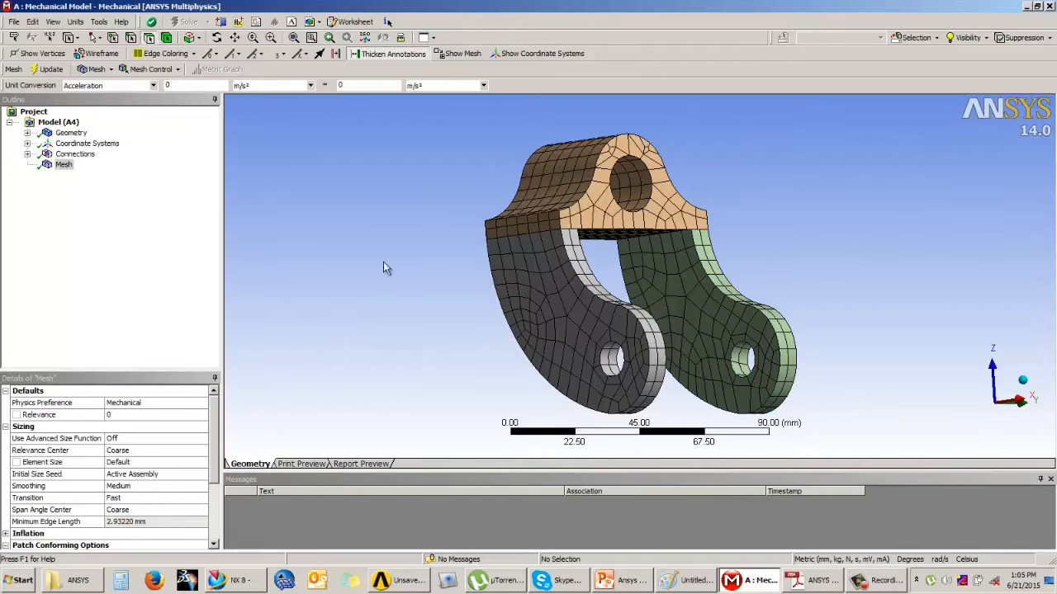
middle_drag(545, 264, 589, 282)
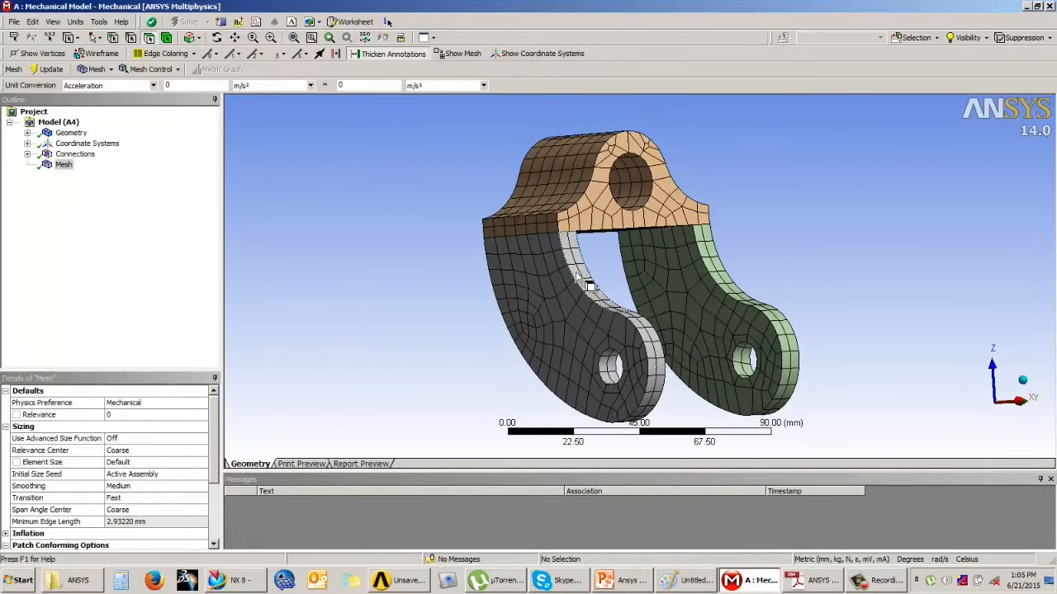
- Set the mesh metric to Element Quality and enlarge the Mesh Metrics chart
drag(214, 409, 214, 472)
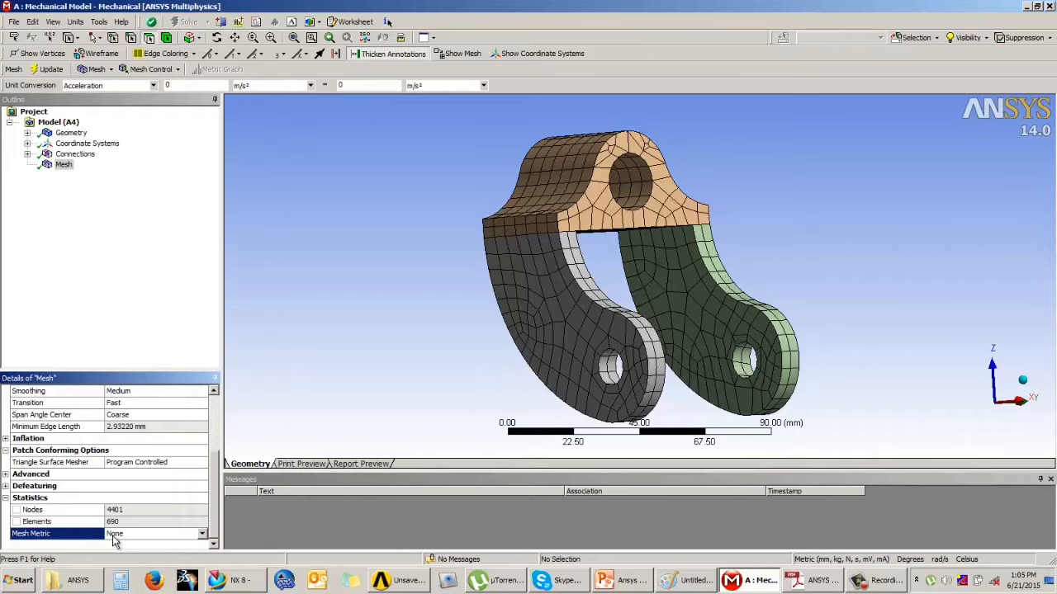
click(202, 535)
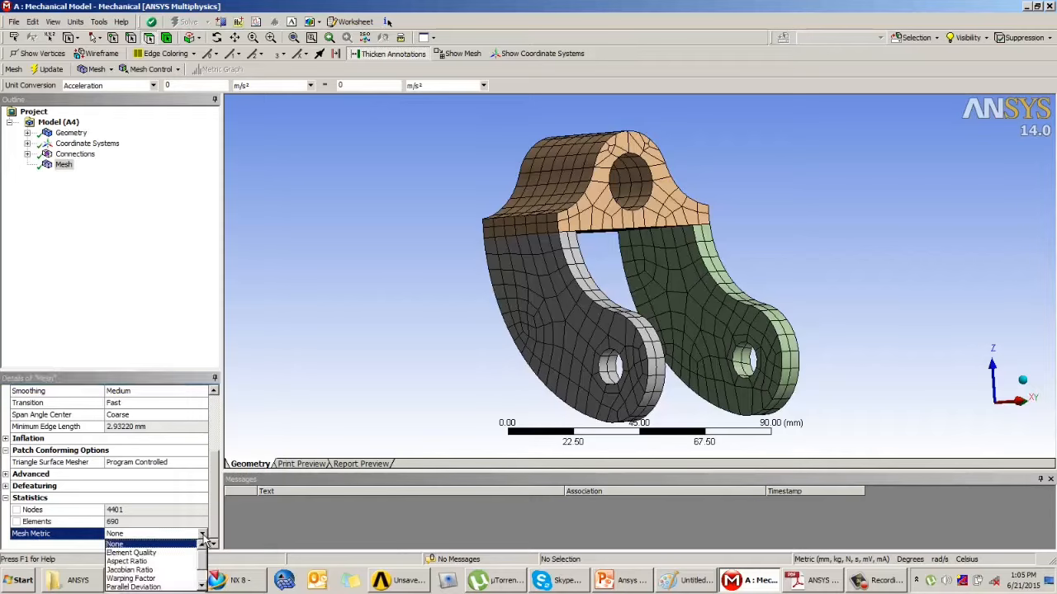
scroll(207, 563, down, 1)
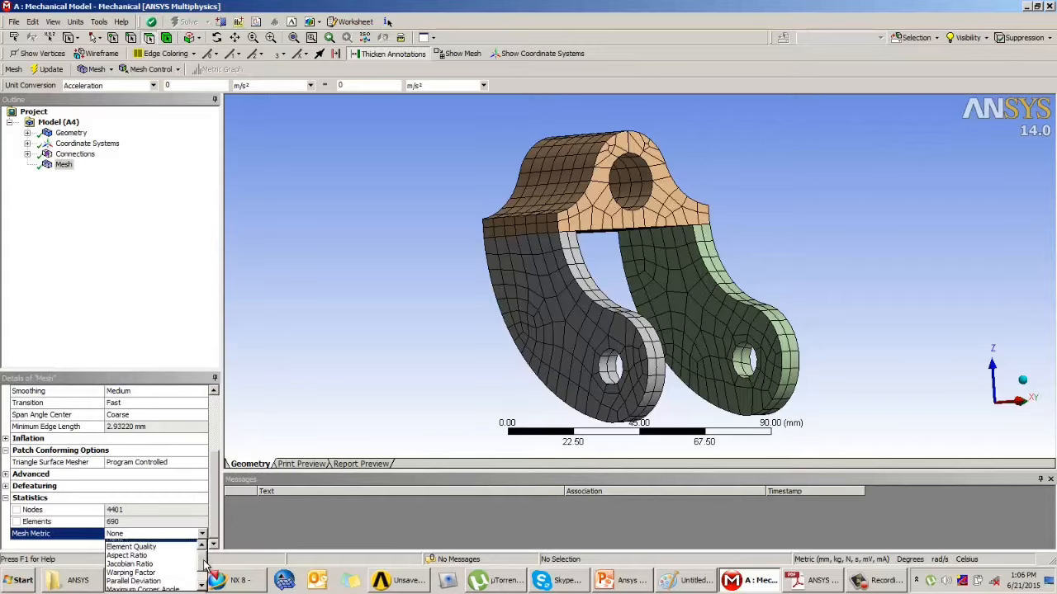
scroll(205, 564, up, 1)
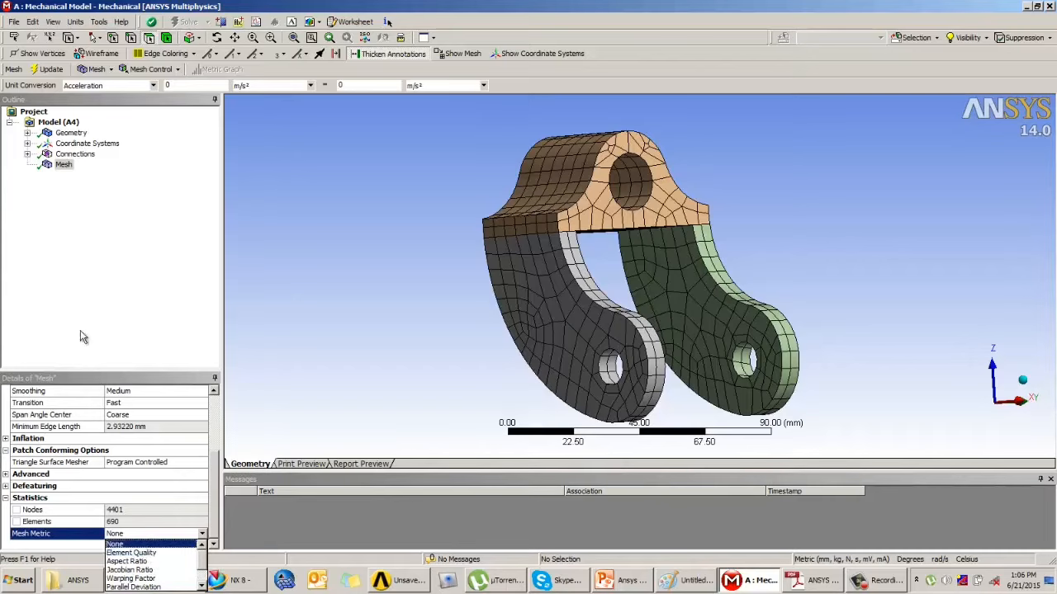
click(130, 552)
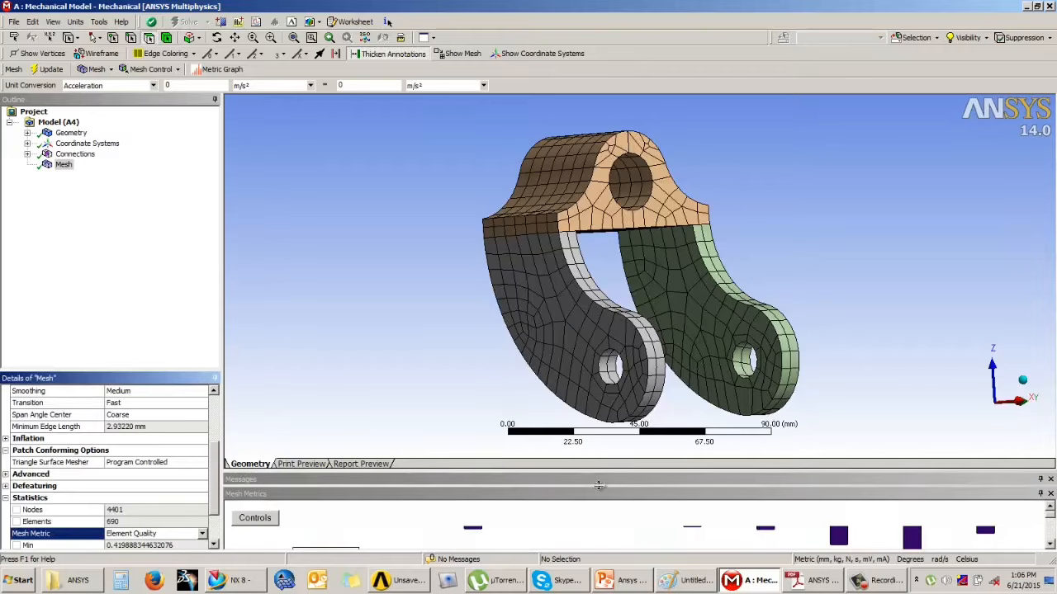
drag(601, 457, 612, 299)
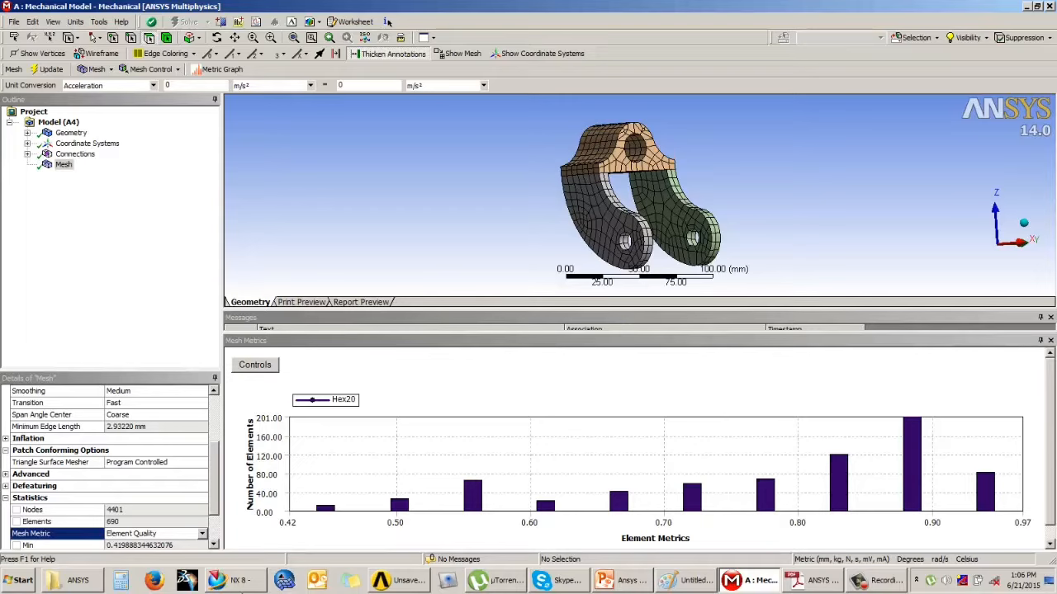
- Isolate the elements behind the upper Element Quality bars, from about 0.70 to 0.97, and examine where they lie on the bracket
mouse_move(248, 586)
click(912, 457)
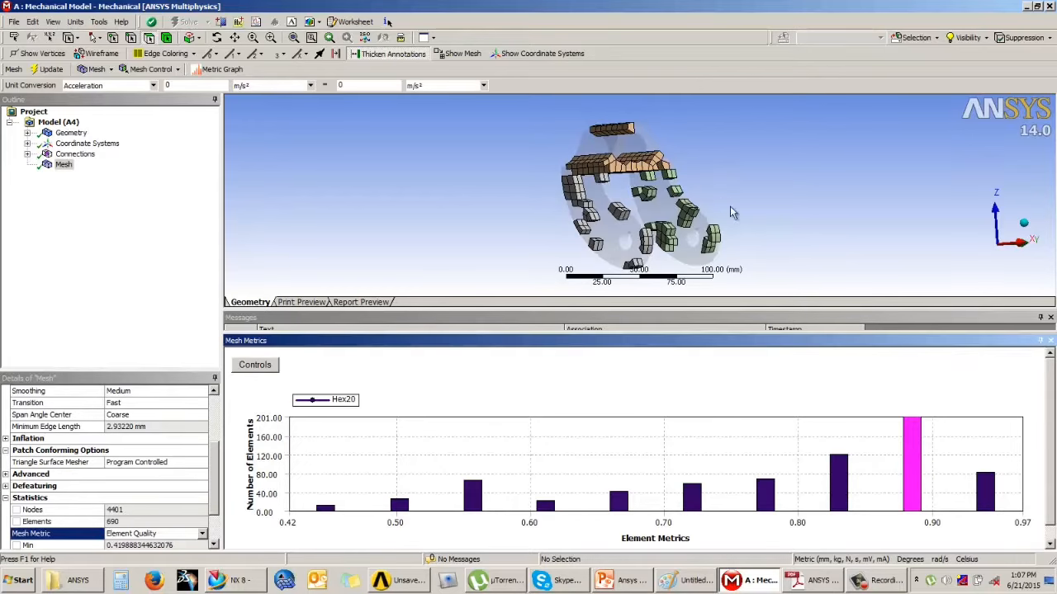
scroll(729, 203, up, 2)
middle_drag(730, 203, 538, 208)
click(993, 484)
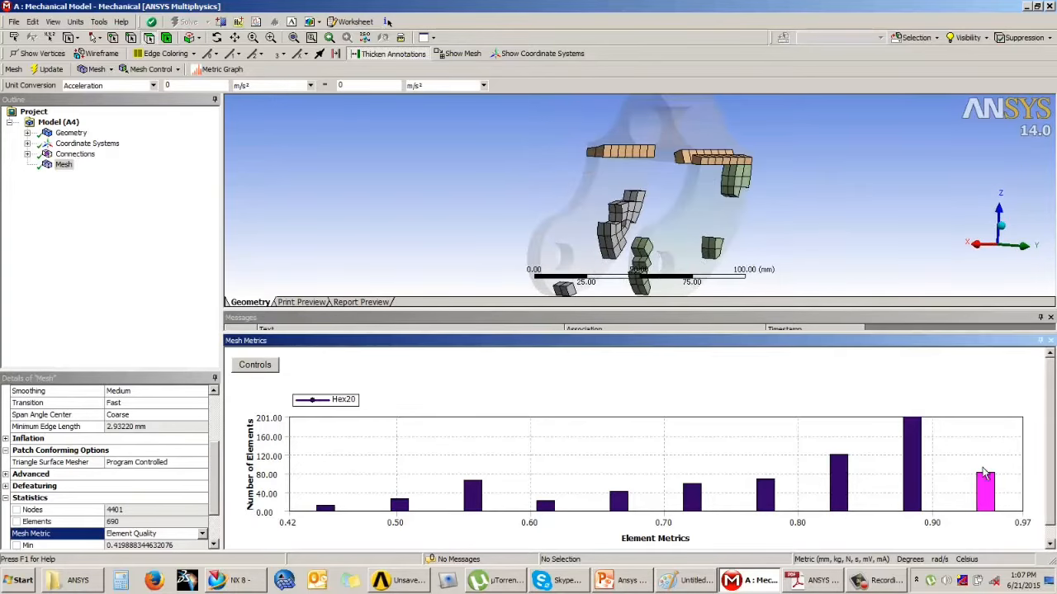
click(848, 500)
click(767, 499)
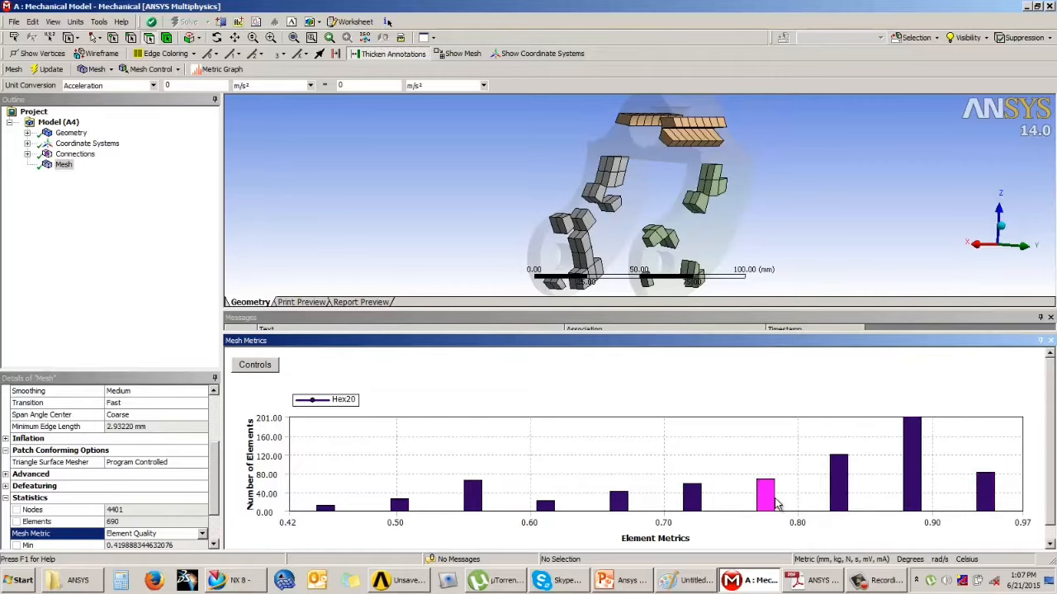
click(833, 495)
click(694, 501)
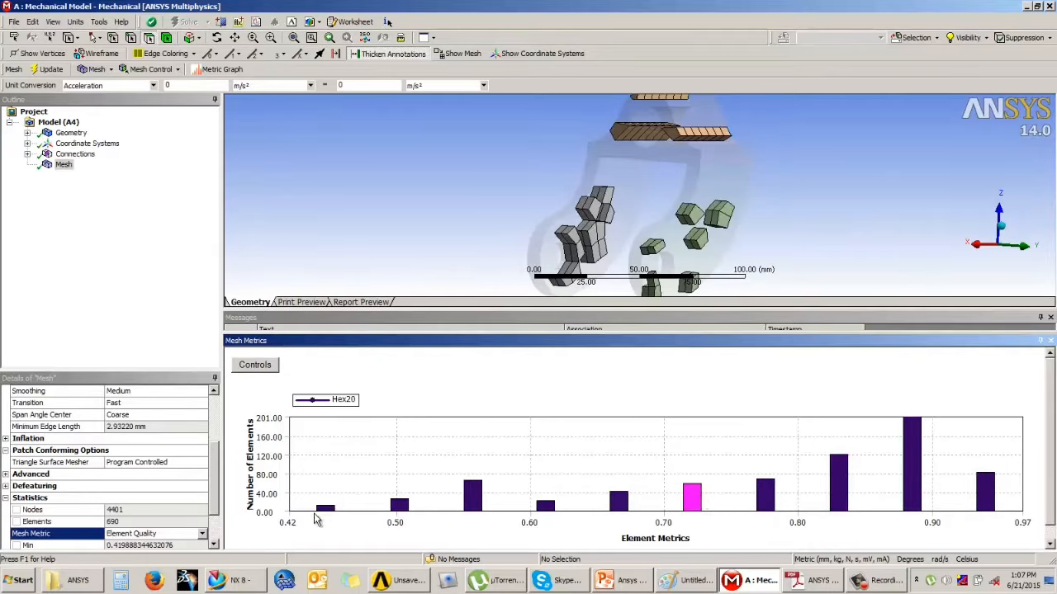
- Compare the locations of the elements in the four lowest Element Quality bars, from 0.42 to just above 0.60
click(328, 508)
click(400, 503)
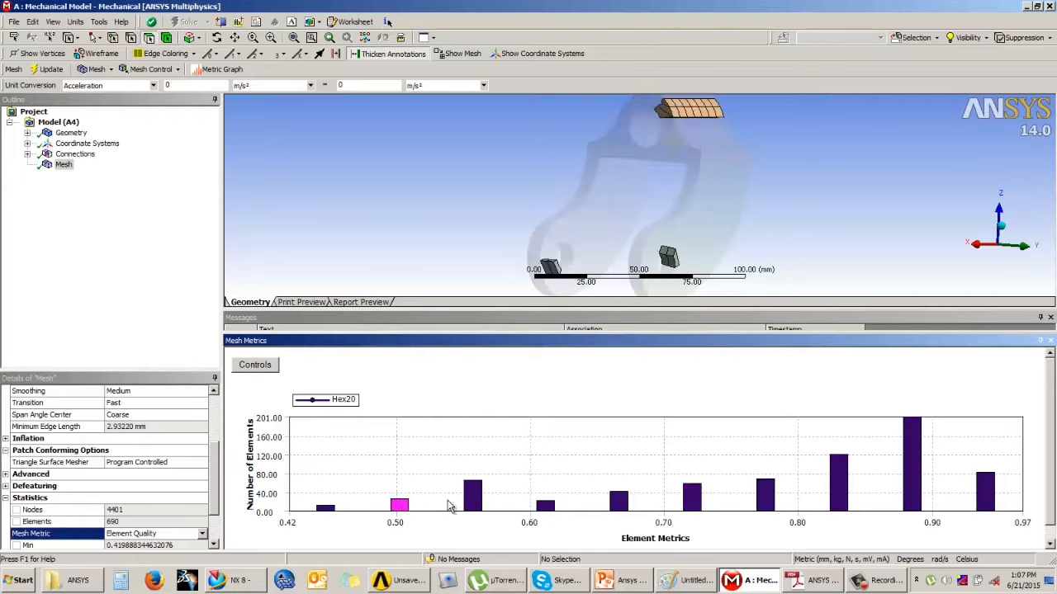
click(472, 496)
click(541, 505)
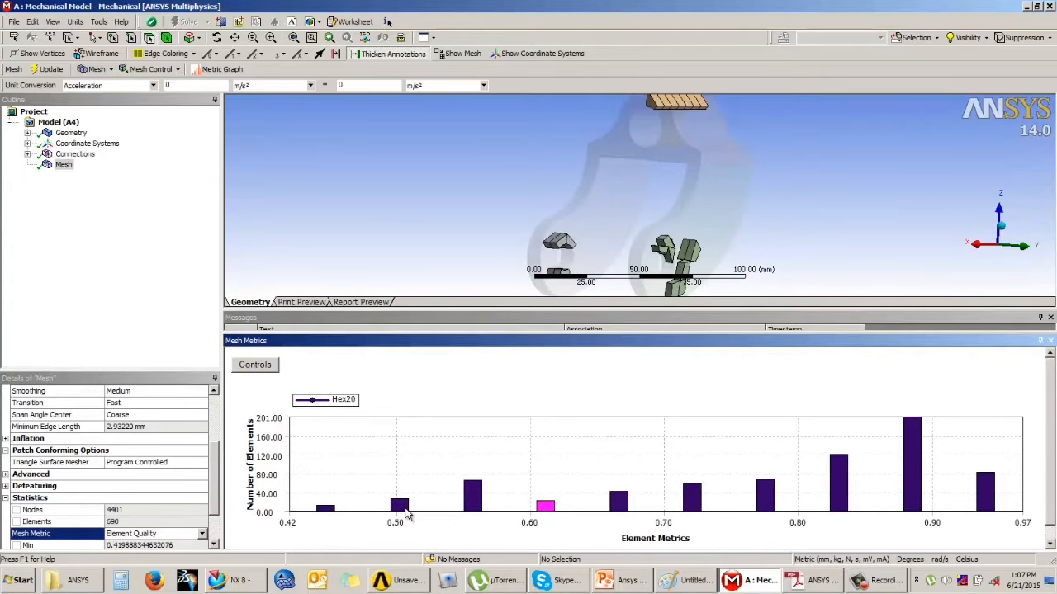
click(399, 504)
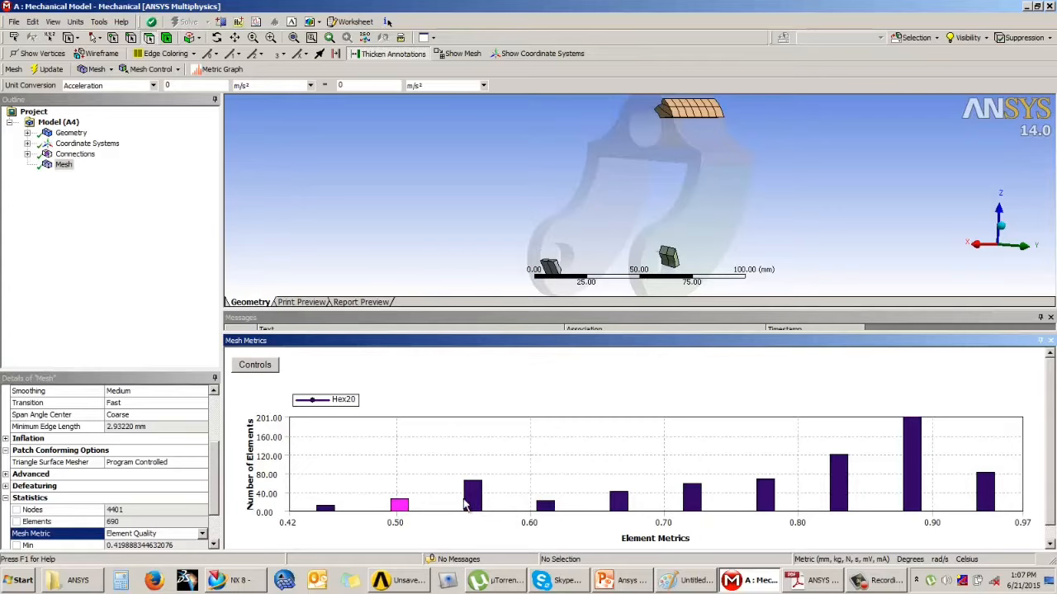
click(543, 507)
click(472, 497)
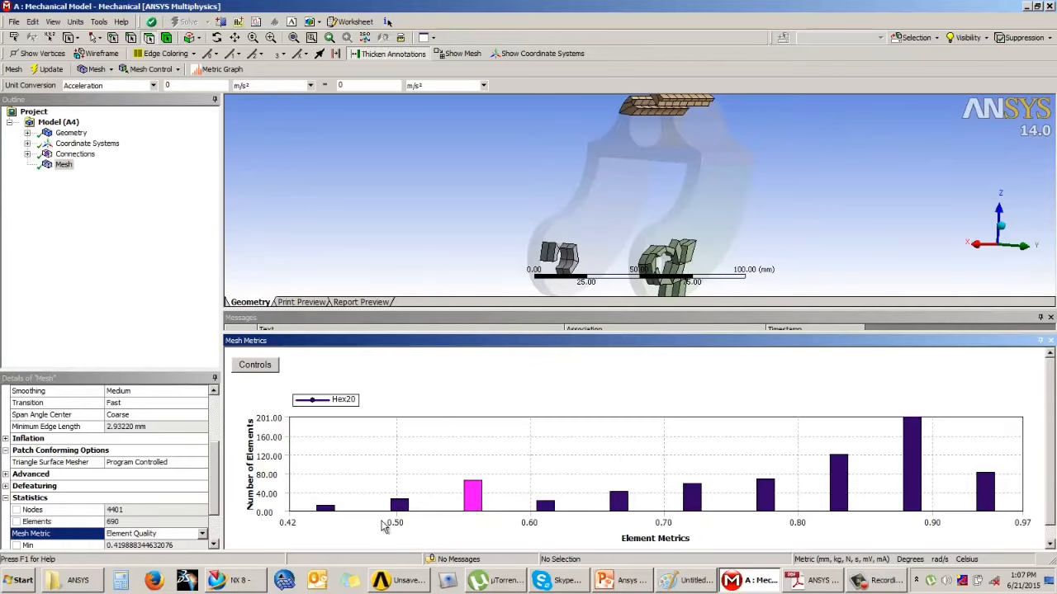
click(332, 510)
click(400, 503)
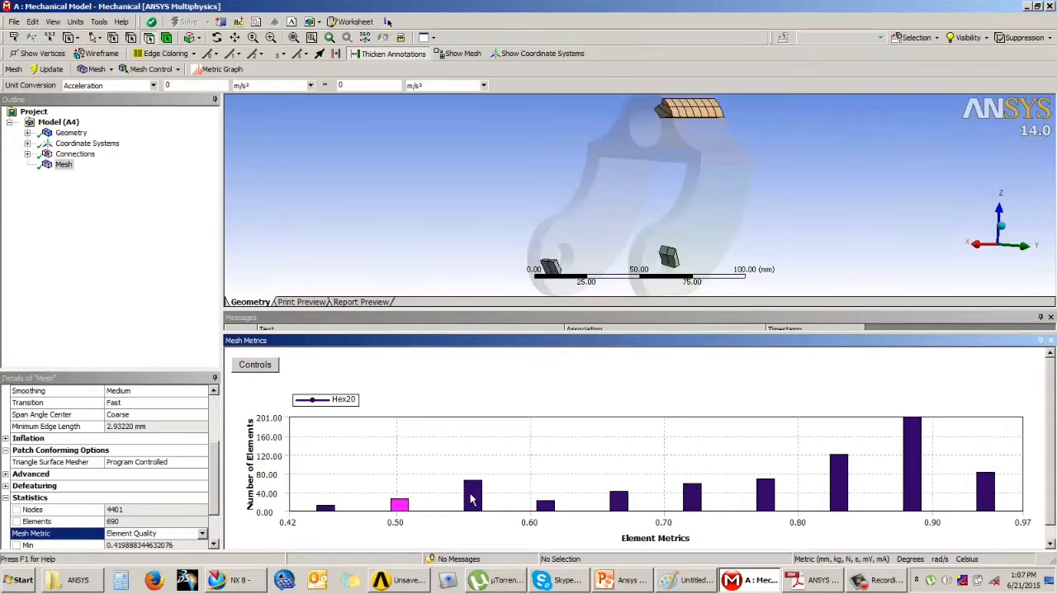
click(472, 497)
click(547, 509)
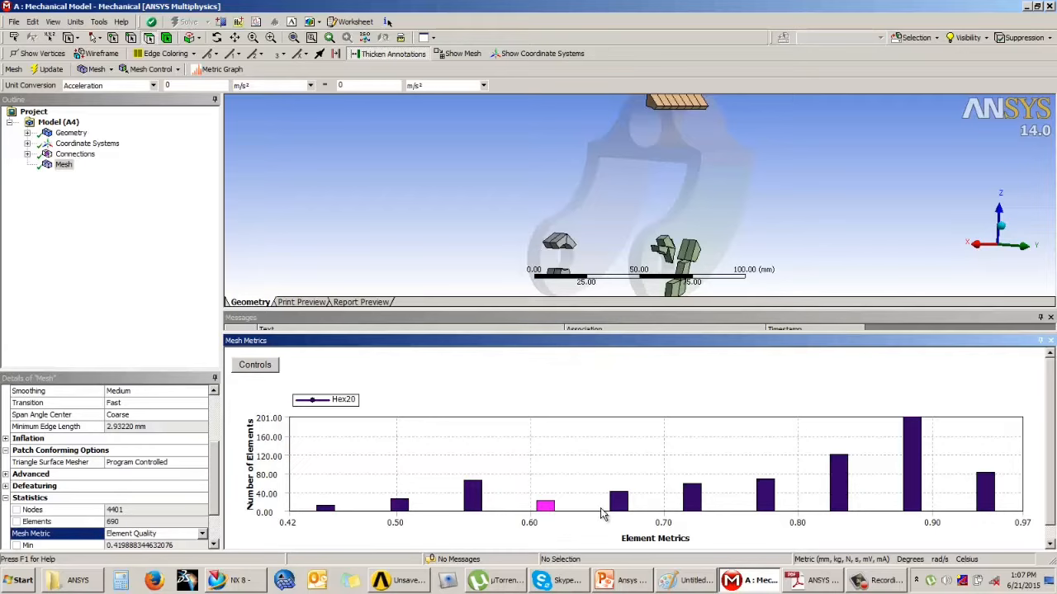
- Change the mesh metric from Element Quality to Jacobian Ratio
click(780, 217)
scroll(780, 217, up, 3)
scroll(779, 223, down, 2)
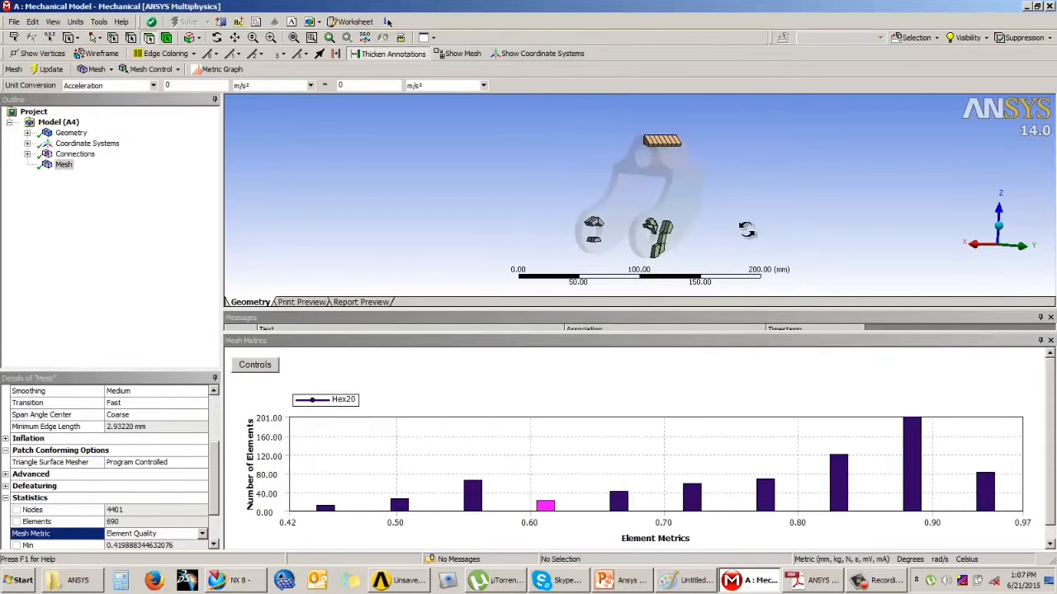
scroll(748, 244, up, 1)
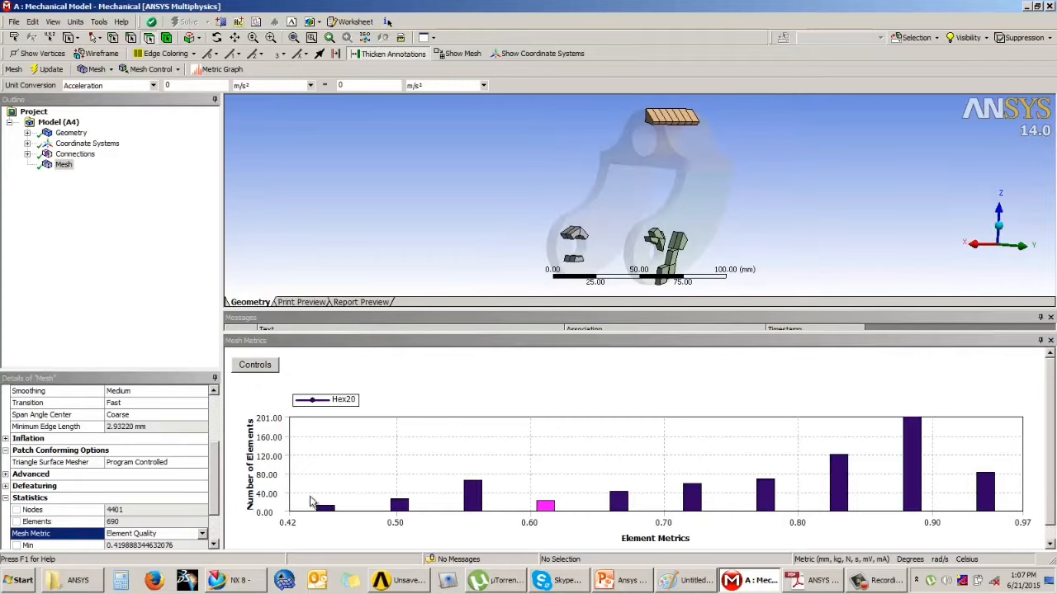
click(204, 534)
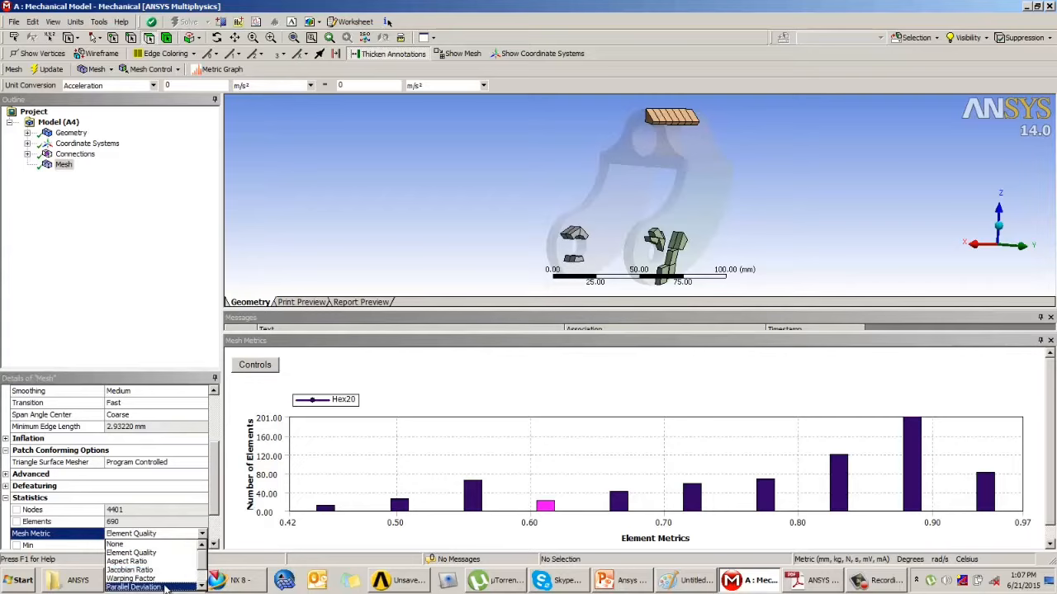
click(165, 570)
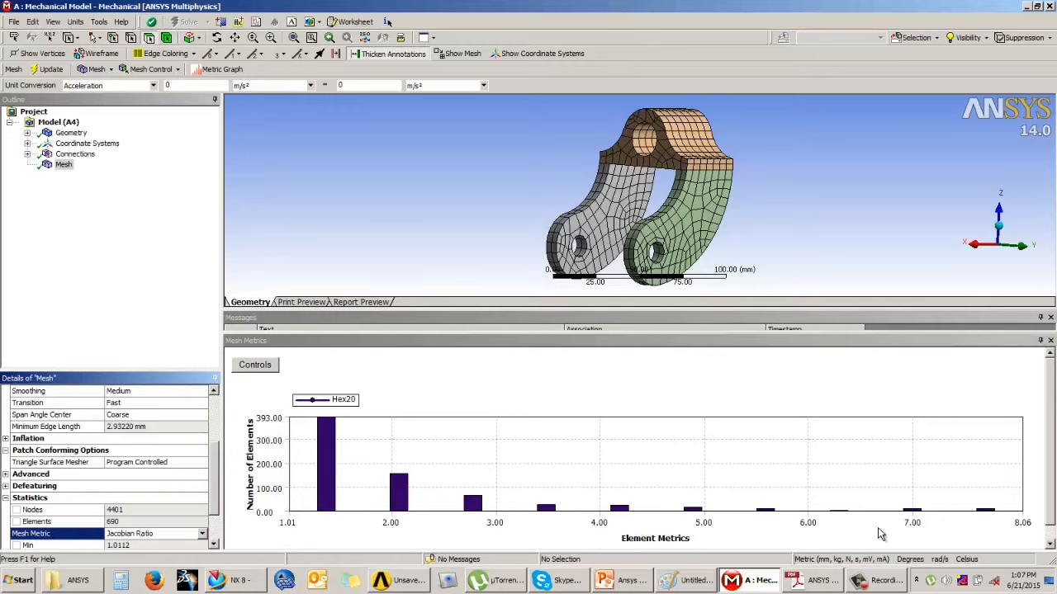
- Switch to Paint and clear the old sketches from the canvas
click(690, 581)
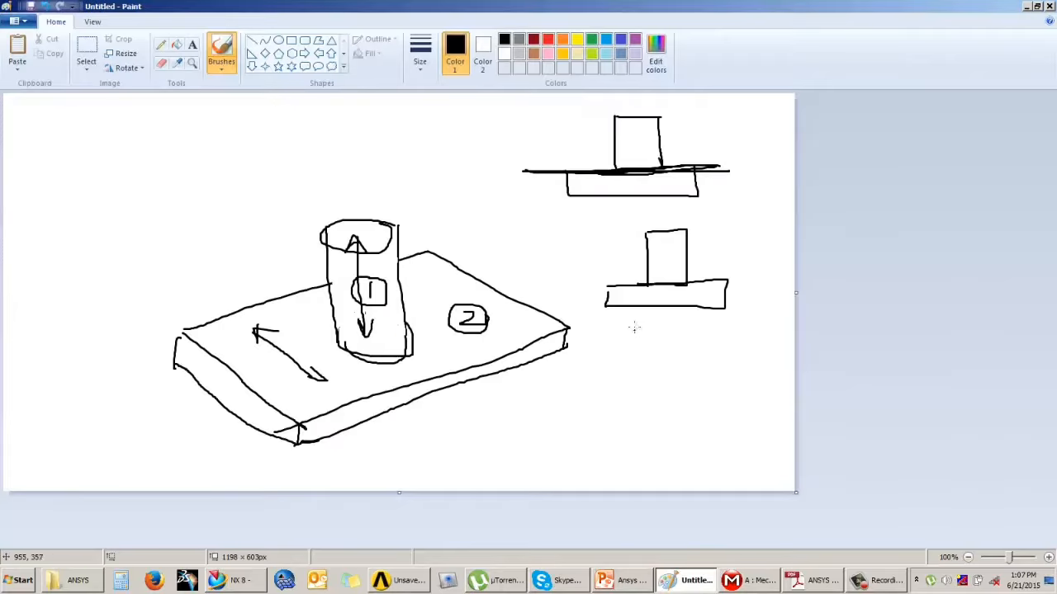
key(ctrl+a)
key(Delete)
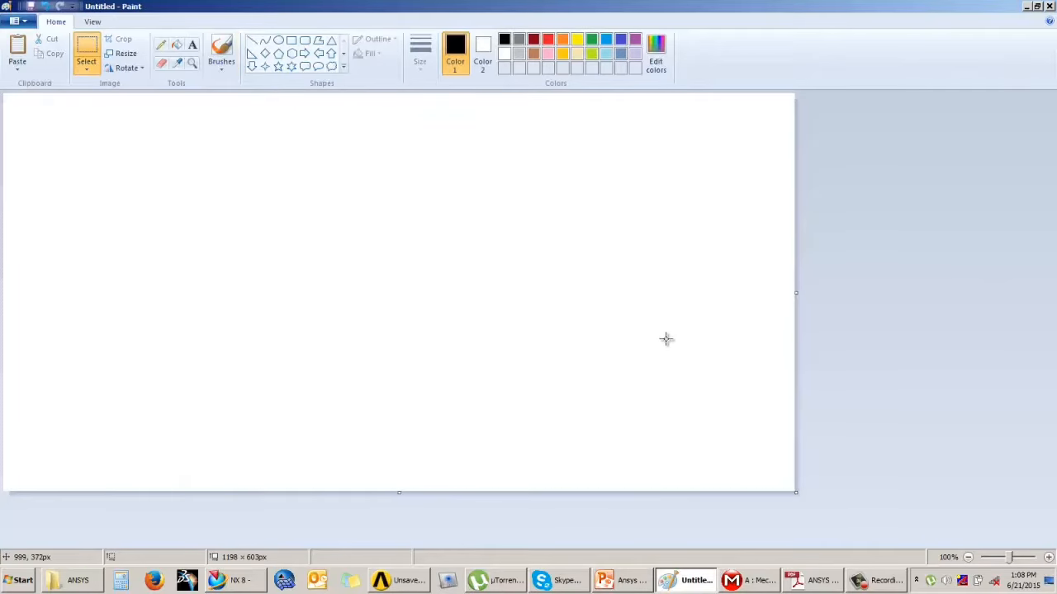
- Draw a triangle with the brush in the upper-left area of the canvas and label it with a circled 1 beneath
click(221, 49)
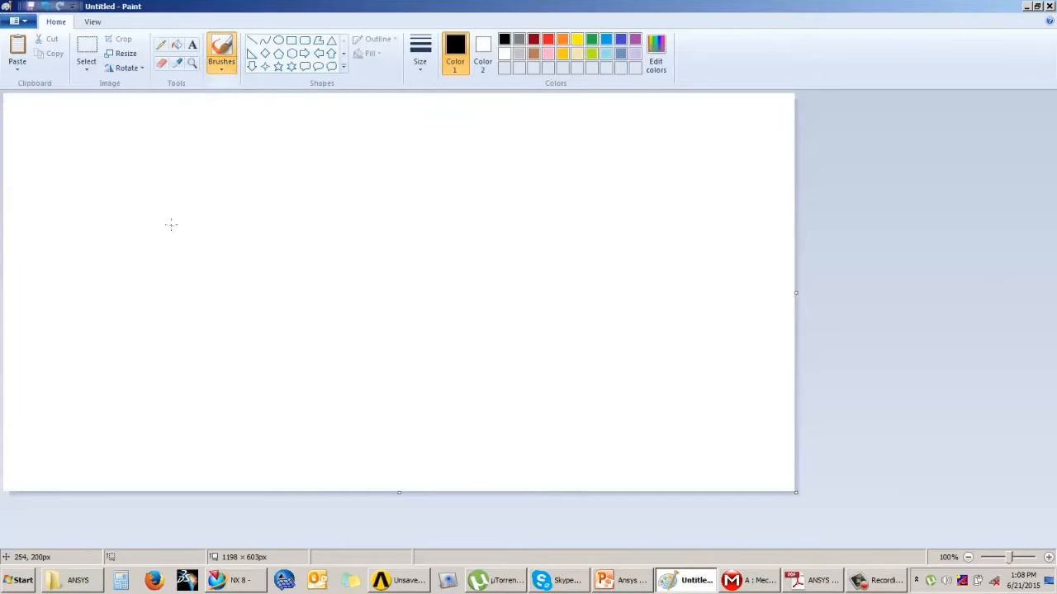
mouse_move(188, 142)
mouse_down()
mouse_move(141, 212)
mouse_move(200, 154)
mouse_move(243, 221)
mouse_move(147, 217)
mouse_up()
drag(141, 208, 130, 216)
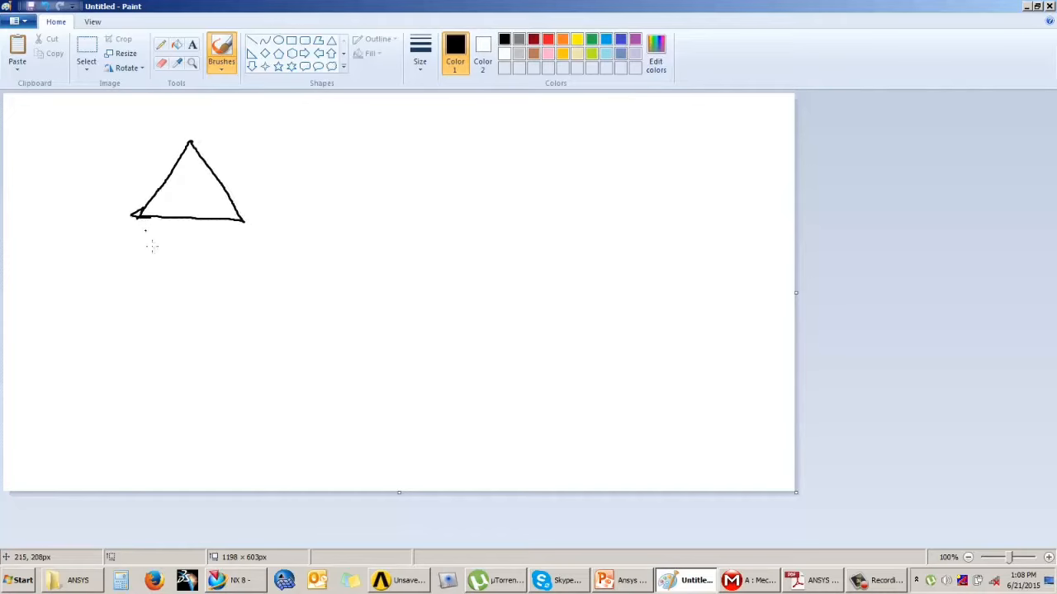
drag(188, 243, 197, 259)
mouse_move(185, 260)
mouse_down()
mouse_move(208, 260)
mouse_move(183, 241)
mouse_move(212, 248)
mouse_move(204, 230)
mouse_up()
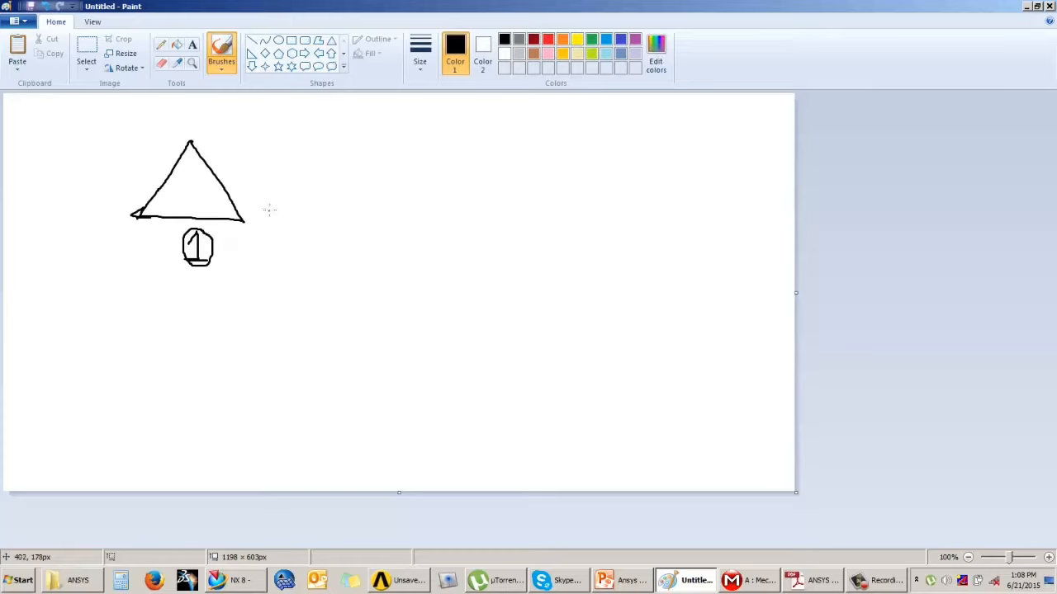
- Draw a second triangle with a slightly inward-curved base beside the first and write 30 beneath it
mouse_move(319, 217)
mouse_down()
mouse_move(375, 146)
mouse_move(433, 224)
mouse_up()
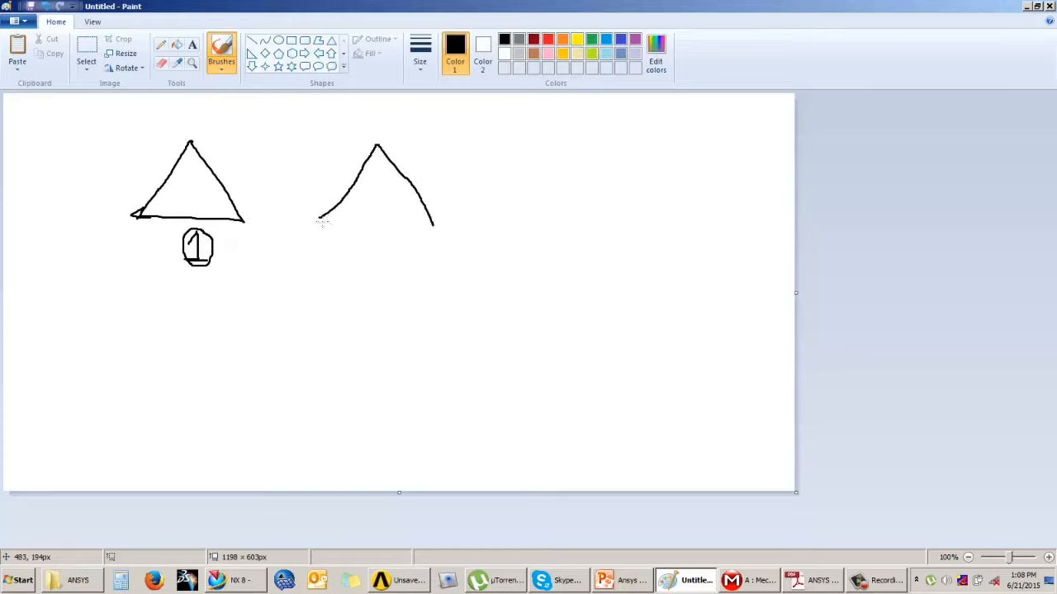
mouse_move(322, 219)
mouse_down()
mouse_move(381, 202)
mouse_move(436, 228)
mouse_up()
mouse_move(354, 239)
mouse_down()
mouse_move(358, 264)
mouse_move(384, 248)
mouse_up()
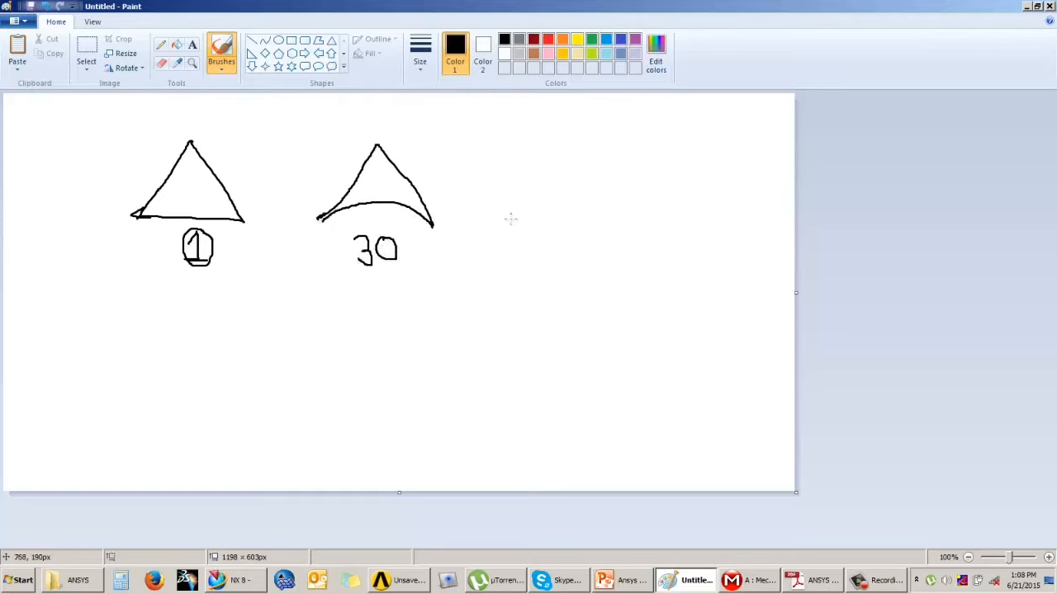
- Draw a third triangle with its base curved deeply inward beside the second and write 1000 beneath it
mouse_move(510, 218)
mouse_down()
mouse_move(559, 149)
mouse_move(612, 223)
mouse_up()
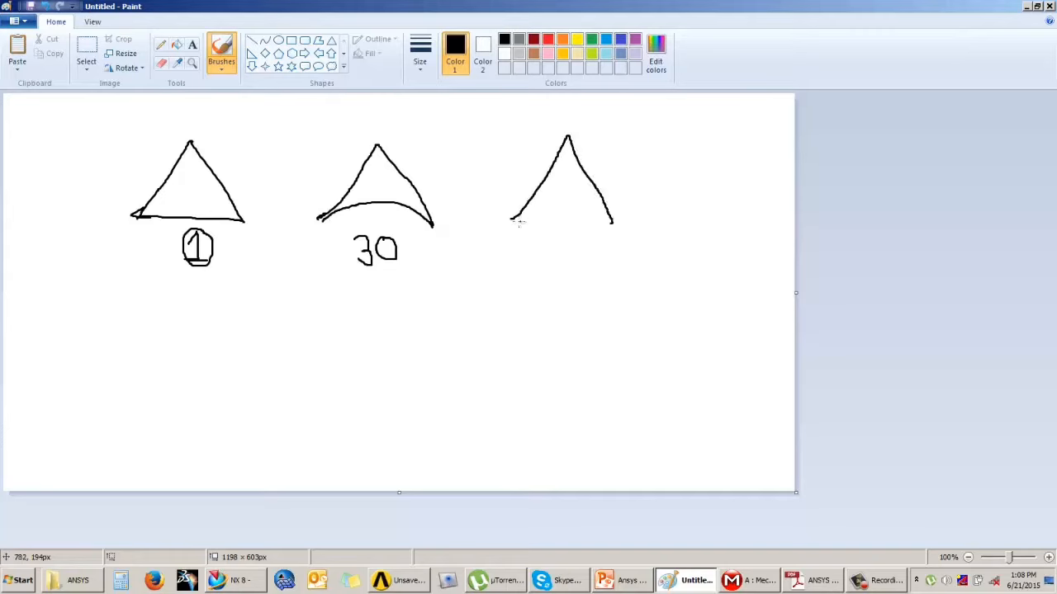
mouse_move(515, 219)
mouse_down()
mouse_move(562, 178)
mouse_move(615, 227)
mouse_up()
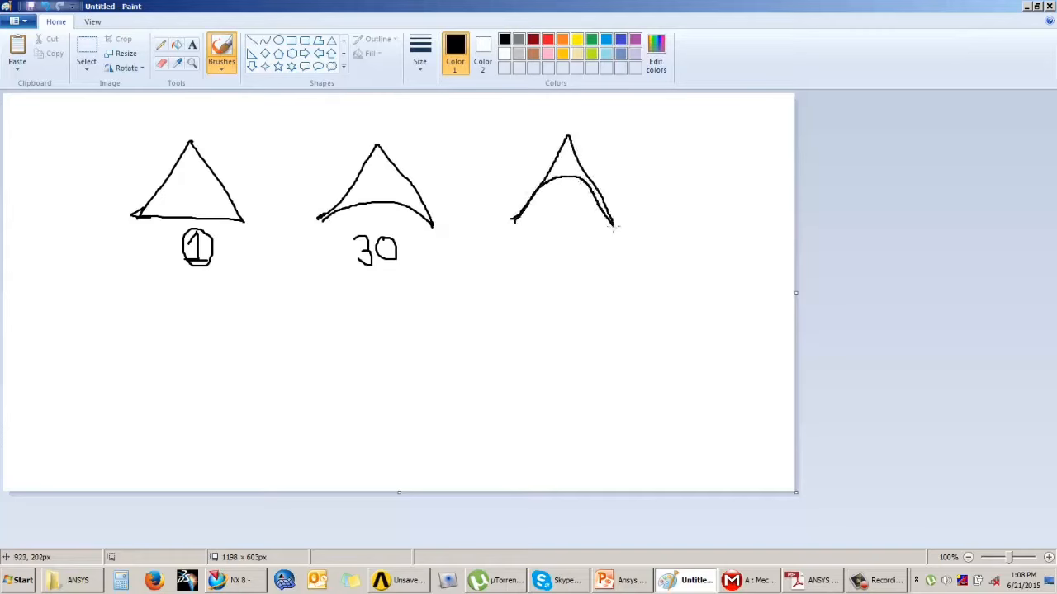
mouse_move(558, 246)
mouse_down()
mouse_move(565, 266)
mouse_move(587, 246)
mouse_move(599, 260)
mouse_move(608, 244)
mouse_up()
mouse_move(621, 242)
mouse_down()
mouse_move(616, 257)
mouse_move(619, 245)
mouse_move(611, 247)
mouse_up()
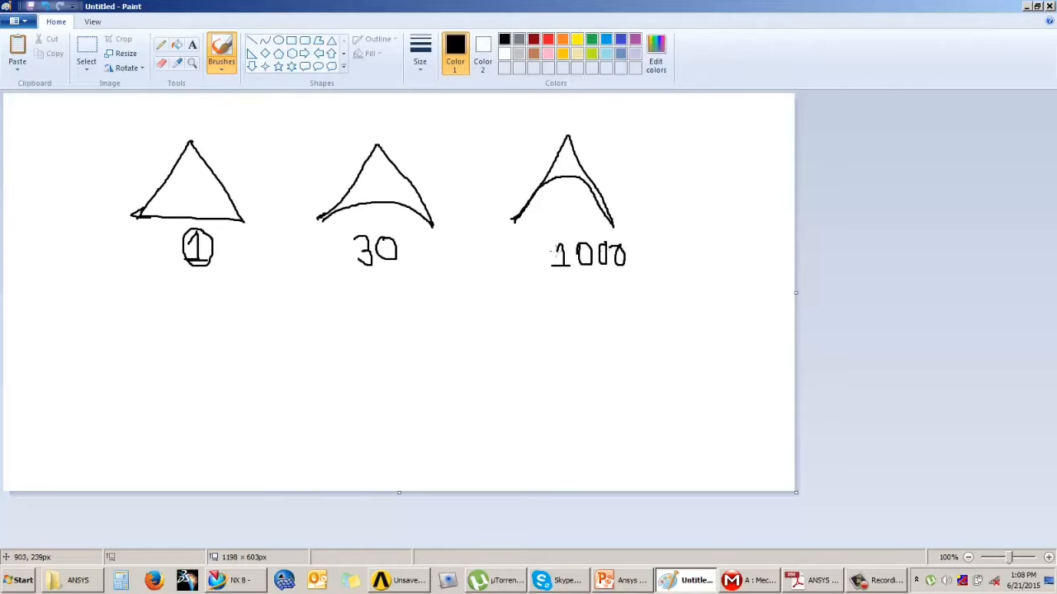
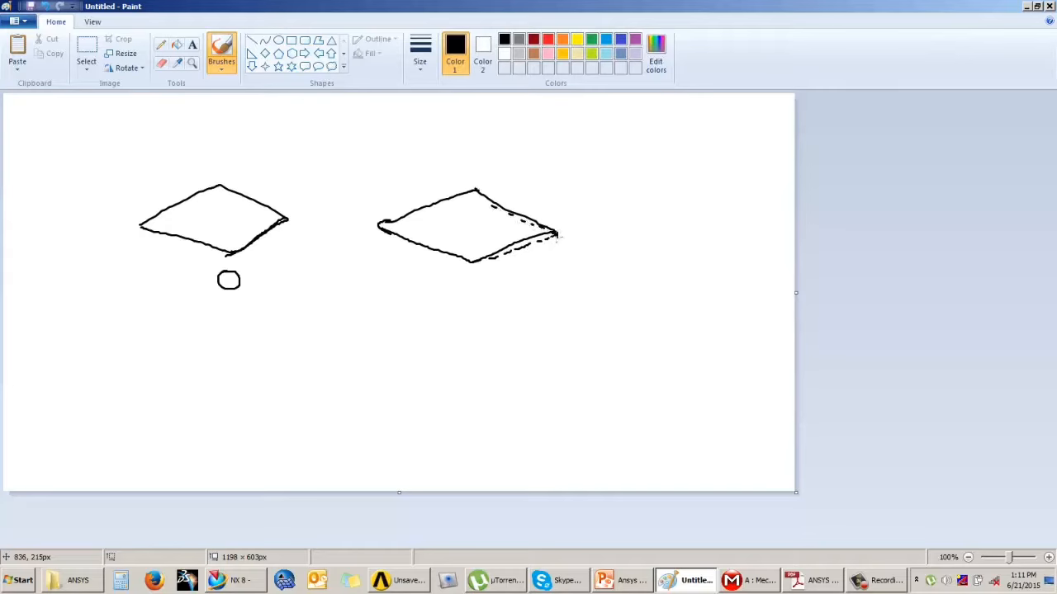
- Label the slightly warped quadrilateral 0.1, and draw one below with a strongly lifted corner over its dashed flat outline, labelled 5
drag(538, 264, 546, 252)
drag(413, 371, 504, 347)
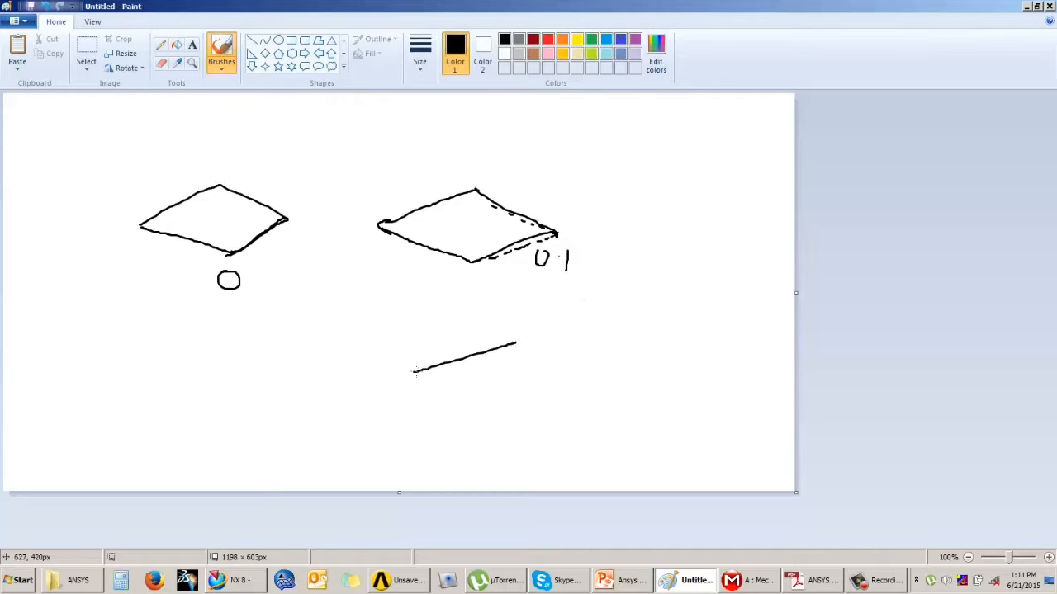
drag(415, 371, 517, 398)
mouse_move(517, 344)
mouse_down()
mouse_move(598, 284)
mouse_move(519, 399)
mouse_move(575, 380)
mouse_up()
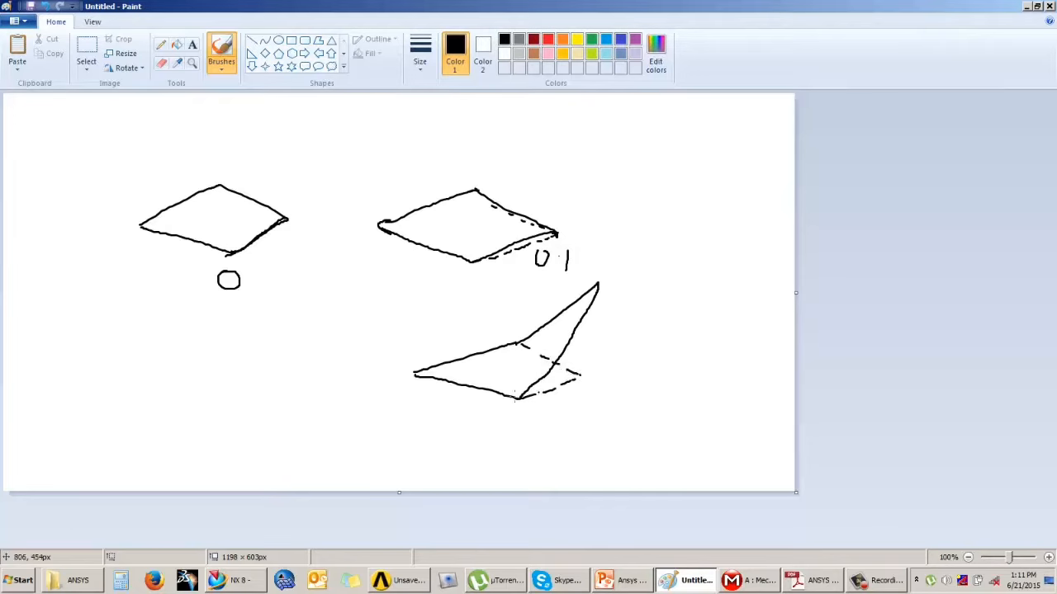
mouse_move(591, 406)
mouse_down()
mouse_move(575, 430)
mouse_move(619, 406)
mouse_up()
- Switch to Mechanical and examine where the elements in the lowest and highest Warping Factor bars lie on the bracket
mouse_move(735, 587)
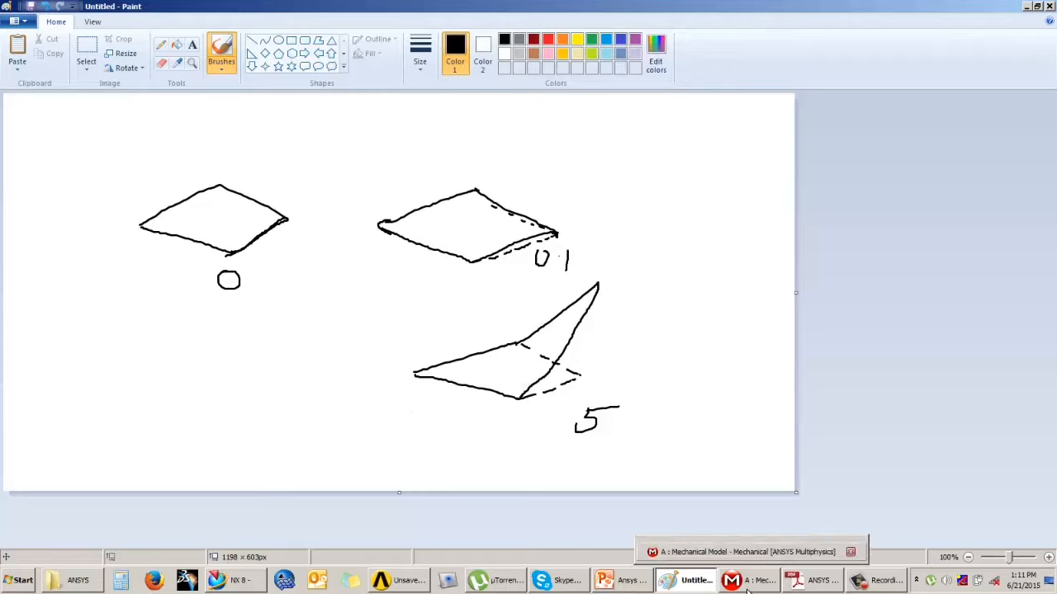
click(736, 585)
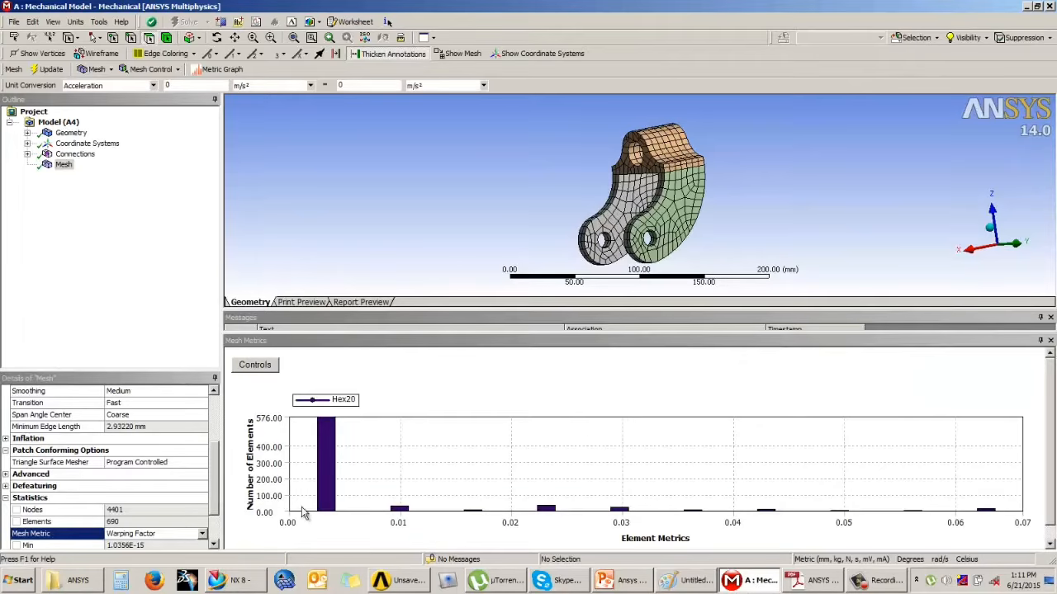
click(331, 475)
middle_drag(569, 197, 625, 218)
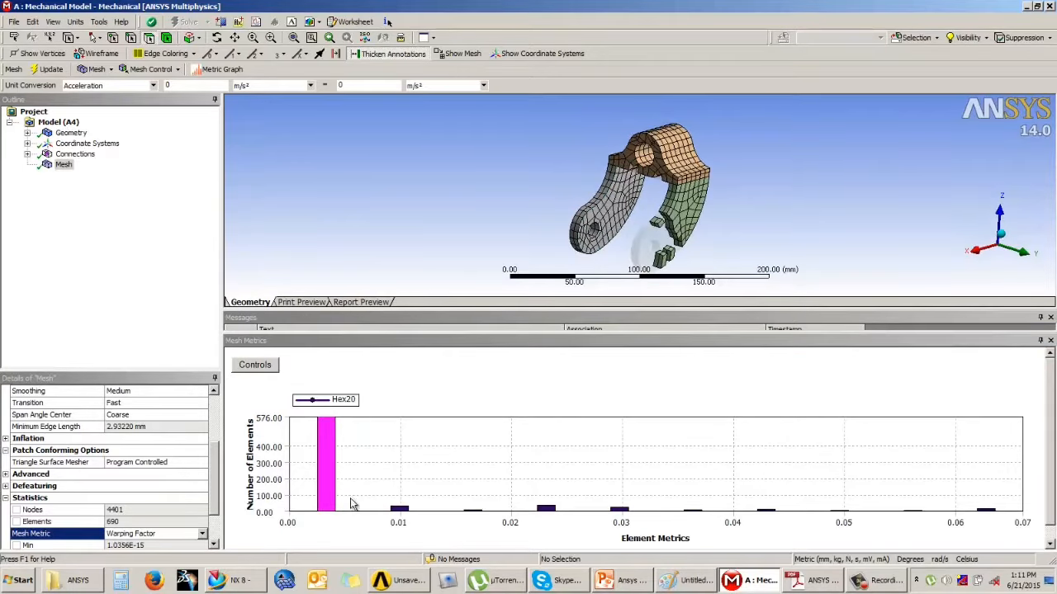
click(985, 512)
click(985, 512)
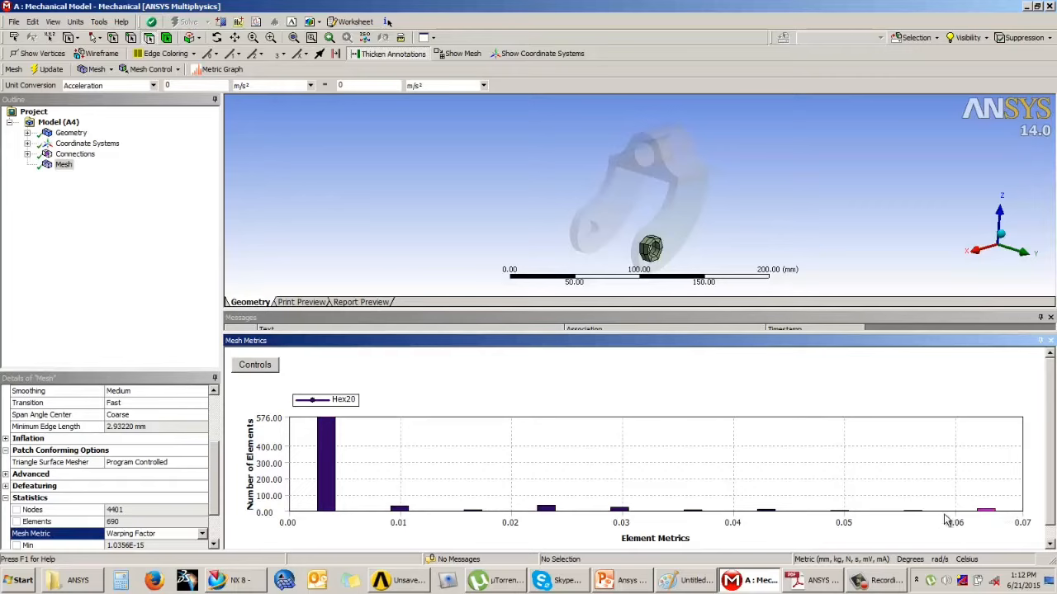
click(326, 472)
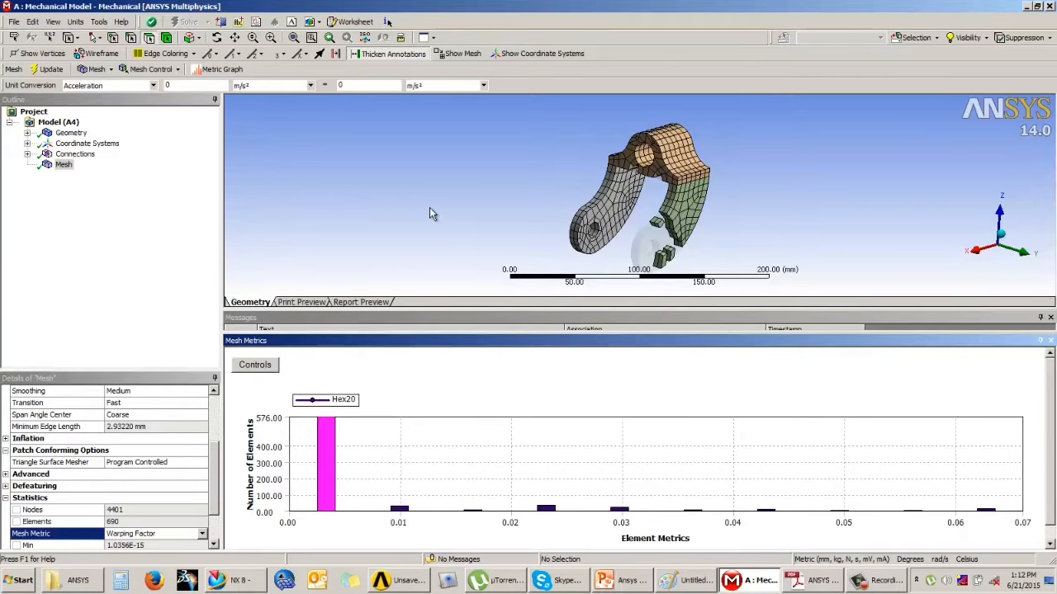
click(398, 514)
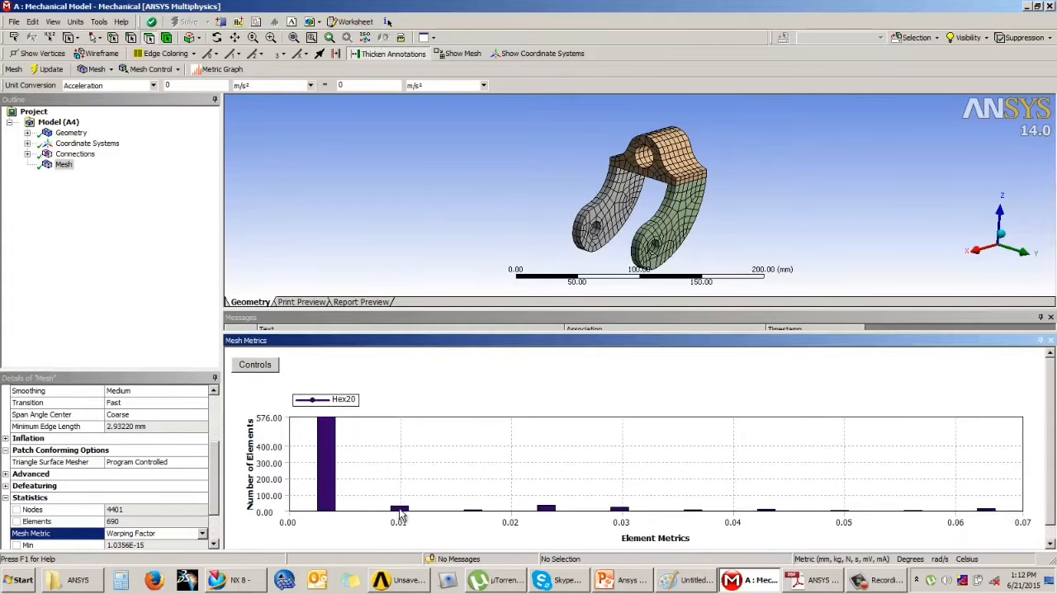
click(377, 237)
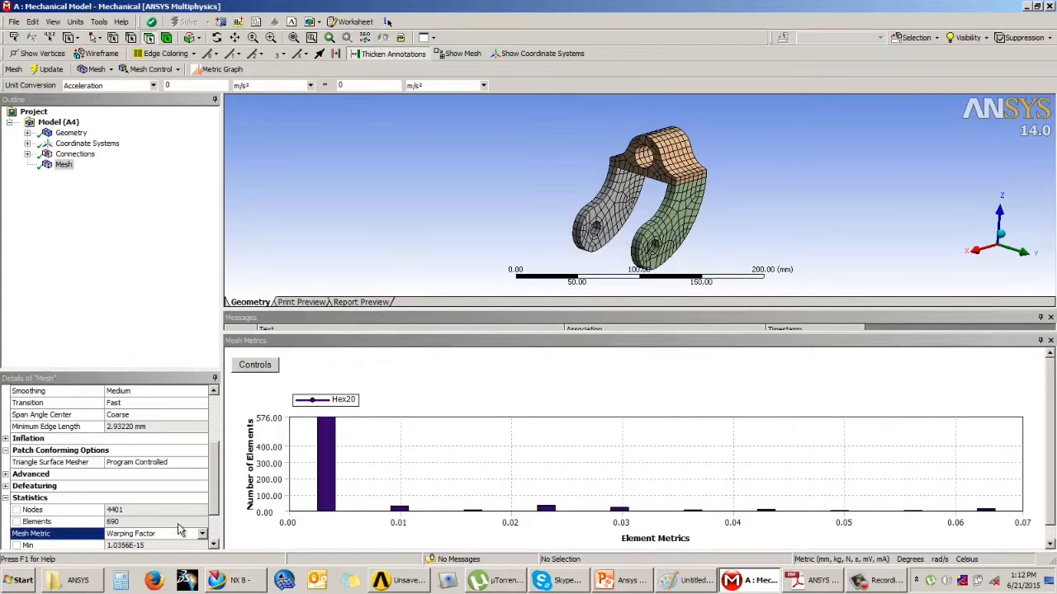
- Change the mesh metric from Warping Factor to Aspect Ratio
click(202, 535)
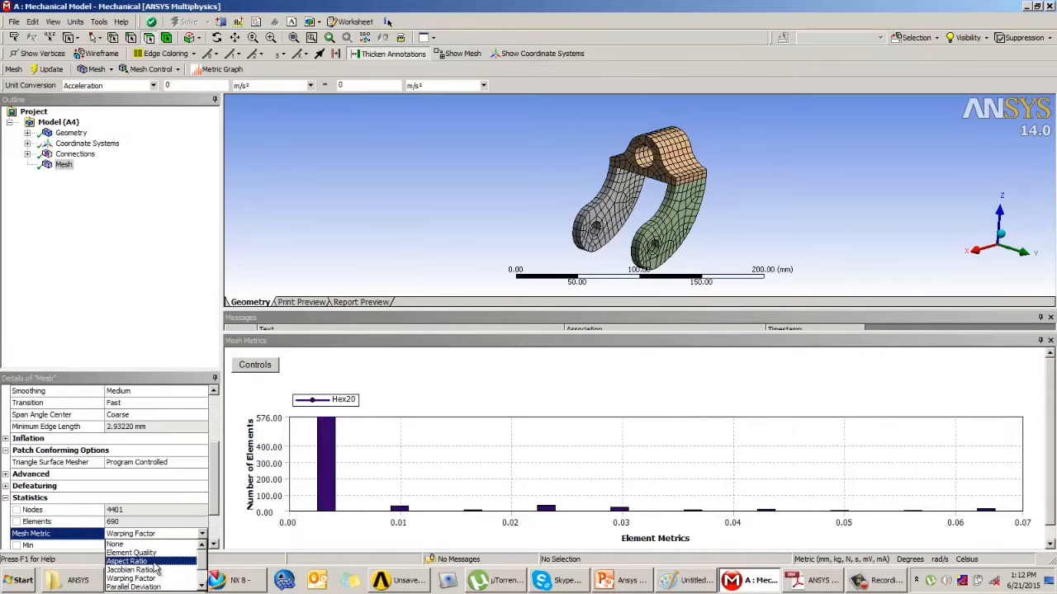
click(127, 562)
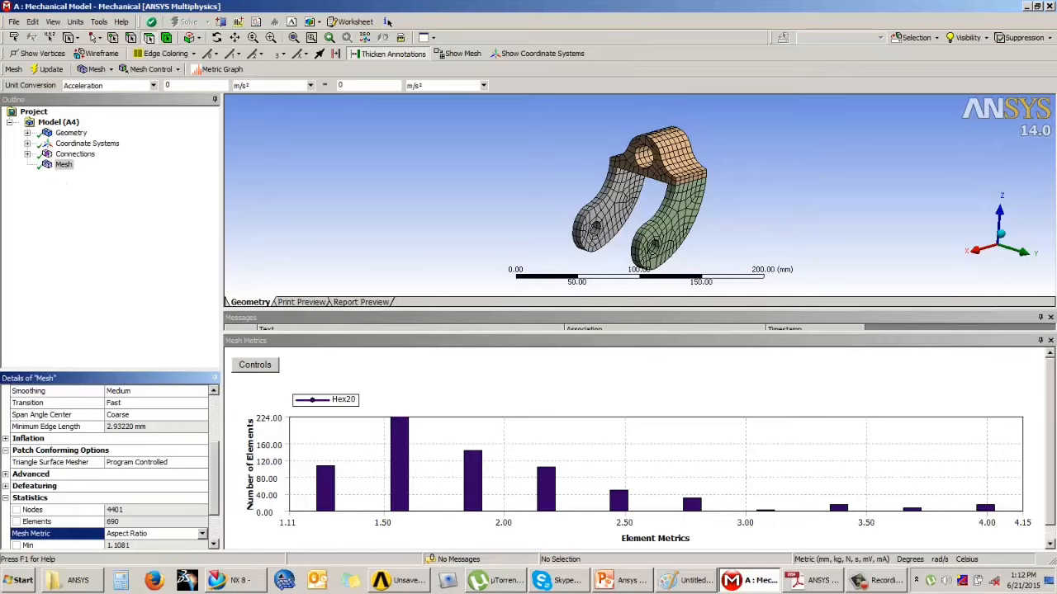
- Switch to Paint and clear the warped quadrilateral sketches from the canvas
click(680, 575)
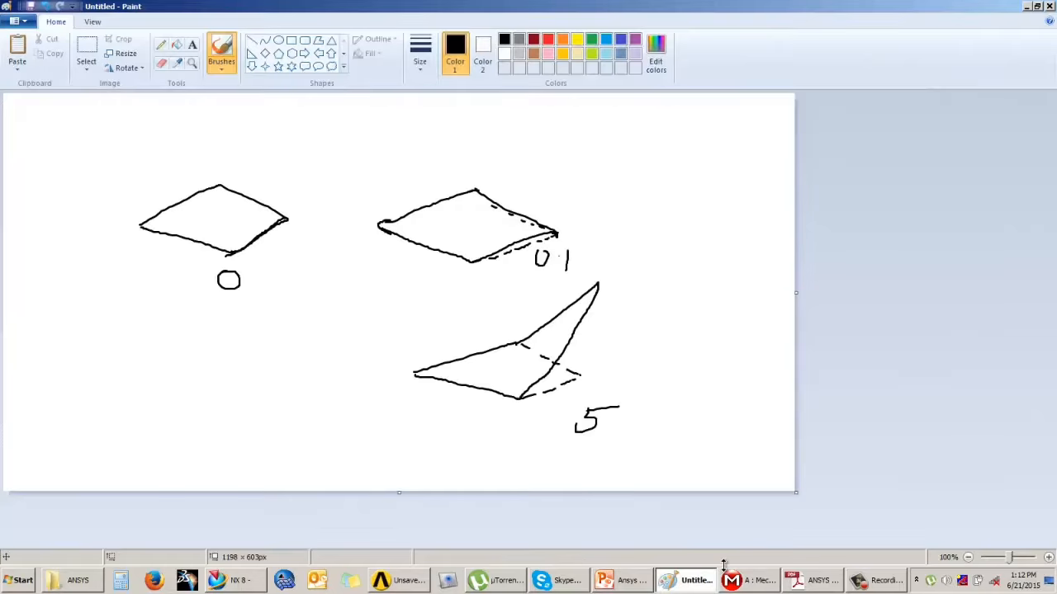
key(ctrl+a)
key(Delete)
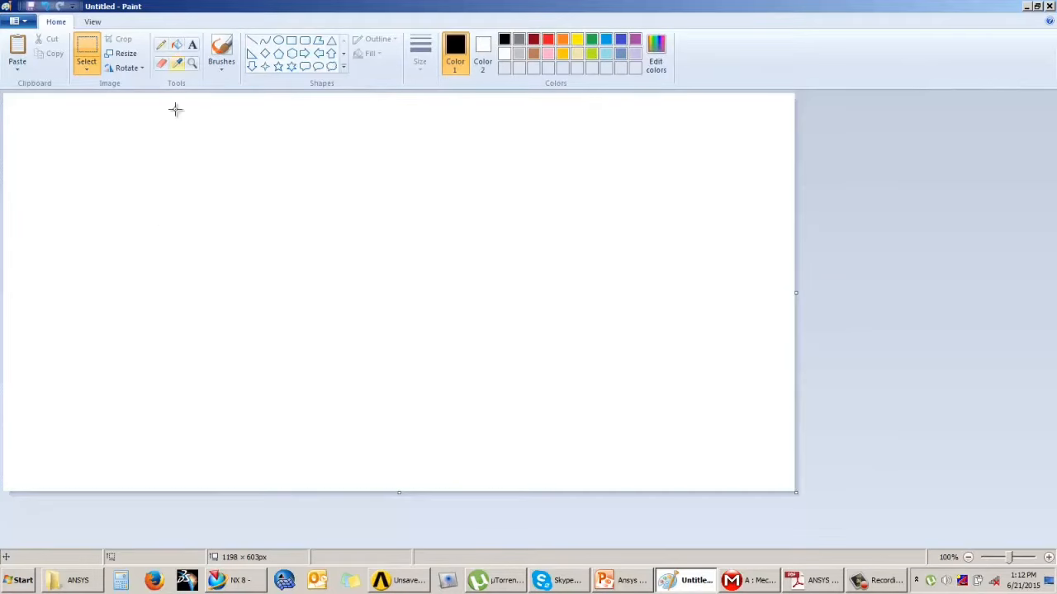
- Draw a triangle with the brush, adding a dimension arrow below its base and a double-headed height arrow from apex to base
click(222, 51)
mouse_move(260, 189)
mouse_down()
mouse_move(227, 242)
mouse_move(328, 294)
mouse_move(292, 244)
mouse_move(314, 298)
mouse_up()
mouse_move(259, 190)
mouse_down()
mouse_move(262, 285)
mouse_move(199, 315)
mouse_up()
mouse_move(201, 306)
mouse_down()
mouse_move(313, 297)
mouse_move(313, 324)
mouse_move(278, 320)
mouse_up()
drag(210, 305, 237, 323)
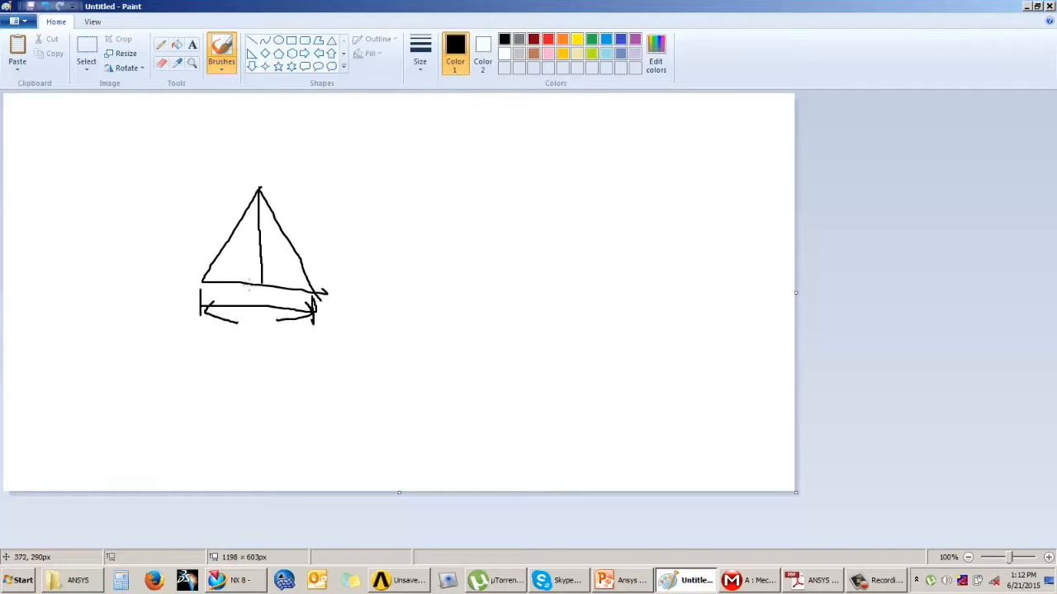
drag(253, 283, 272, 270)
mouse_move(254, 204)
mouse_down()
mouse_move(257, 194)
mouse_move(267, 213)
mouse_up()
- Return to Mechanical and compare the locations of the elements in the five lowest Aspect Ratio bars
click(1025, 7)
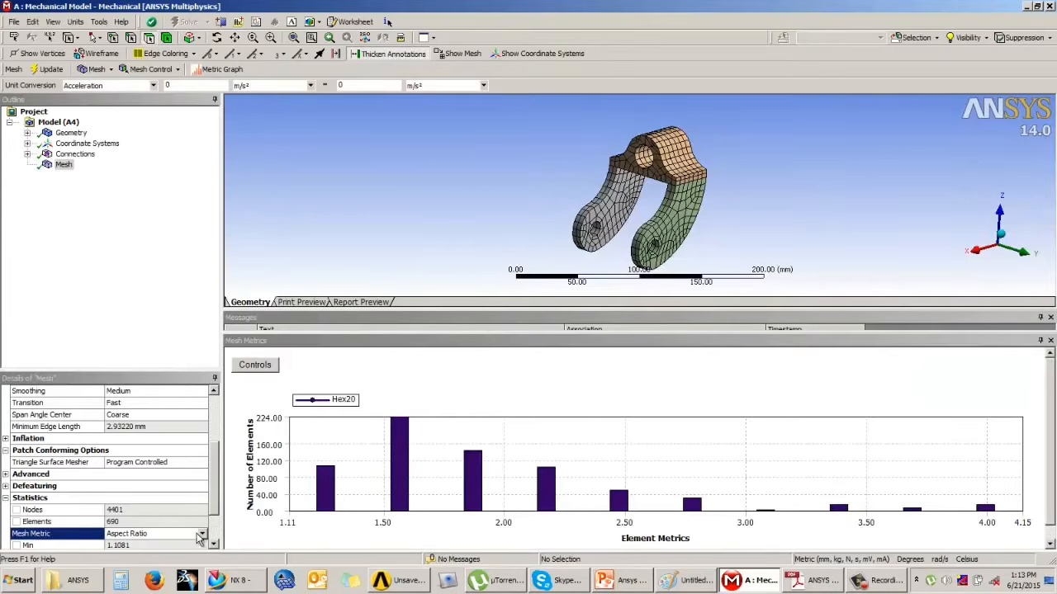
click(329, 494)
click(400, 485)
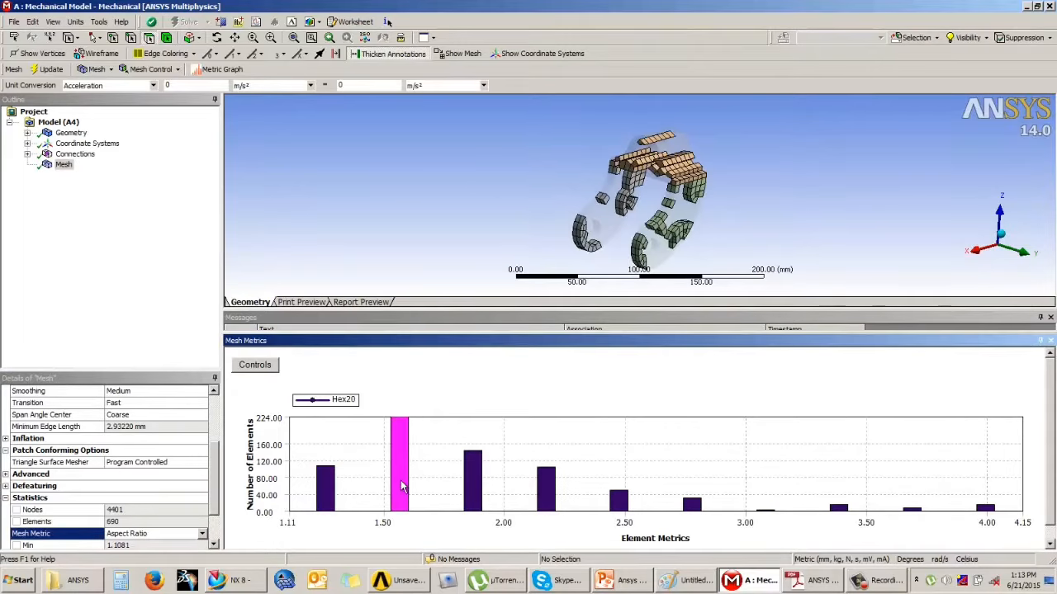
click(468, 483)
click(543, 491)
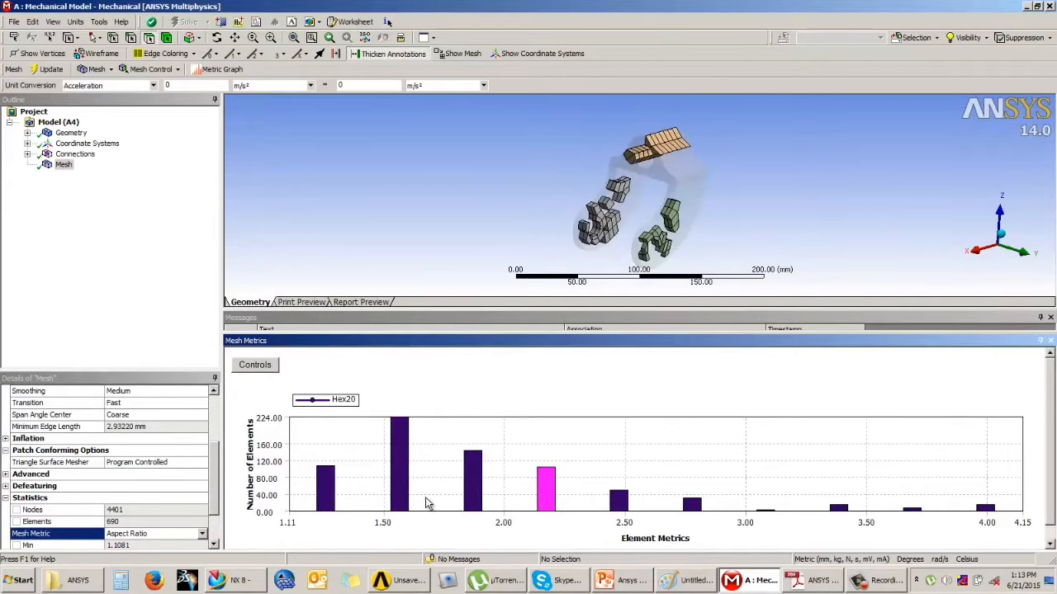
click(403, 500)
click(353, 497)
click(404, 488)
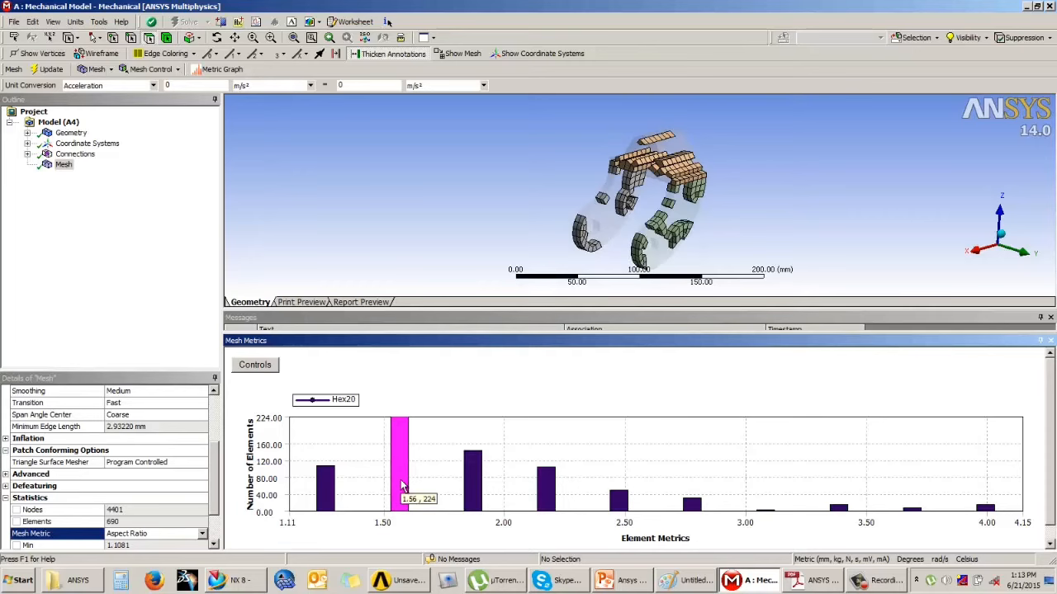
click(470, 487)
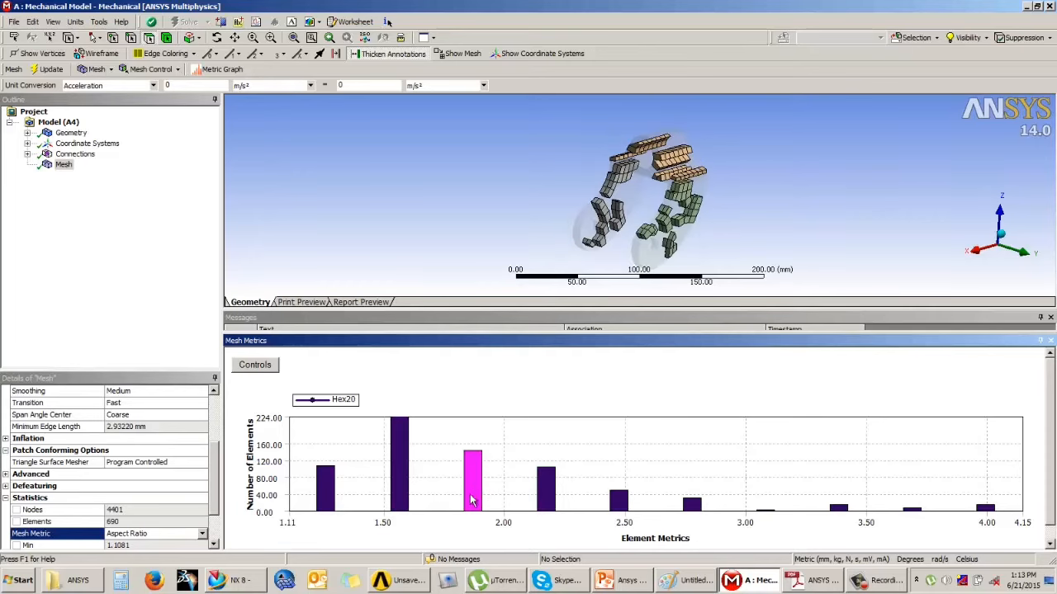
click(545, 496)
click(615, 502)
- Inspect the shape and location of the elements in the highest Aspect Ratio bars, up to 4.00, around the bracket's upper bore
click(987, 509)
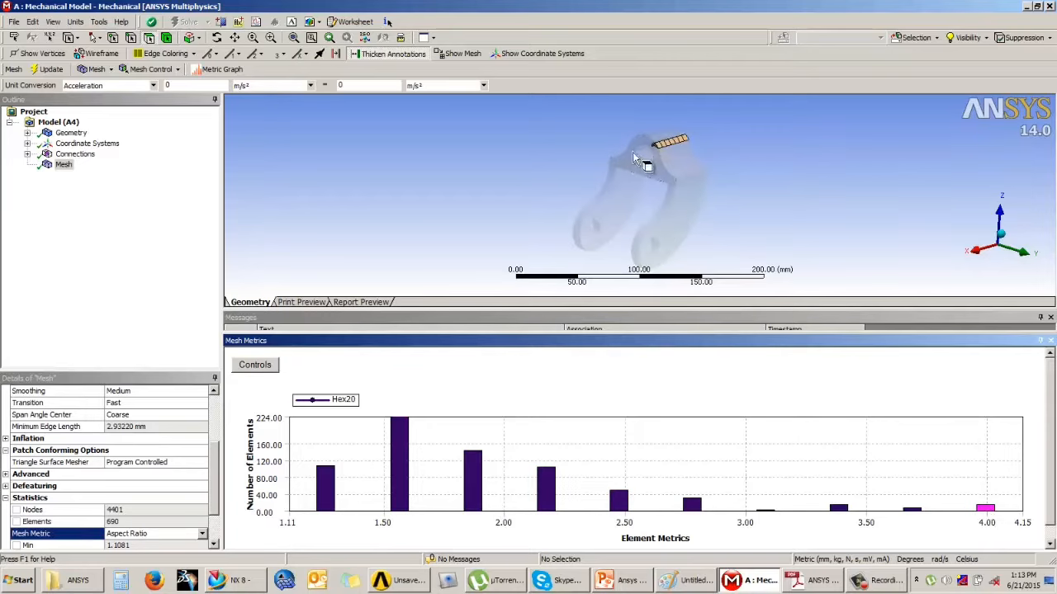
scroll(718, 148, up, 3)
scroll(684, 207, up, 5)
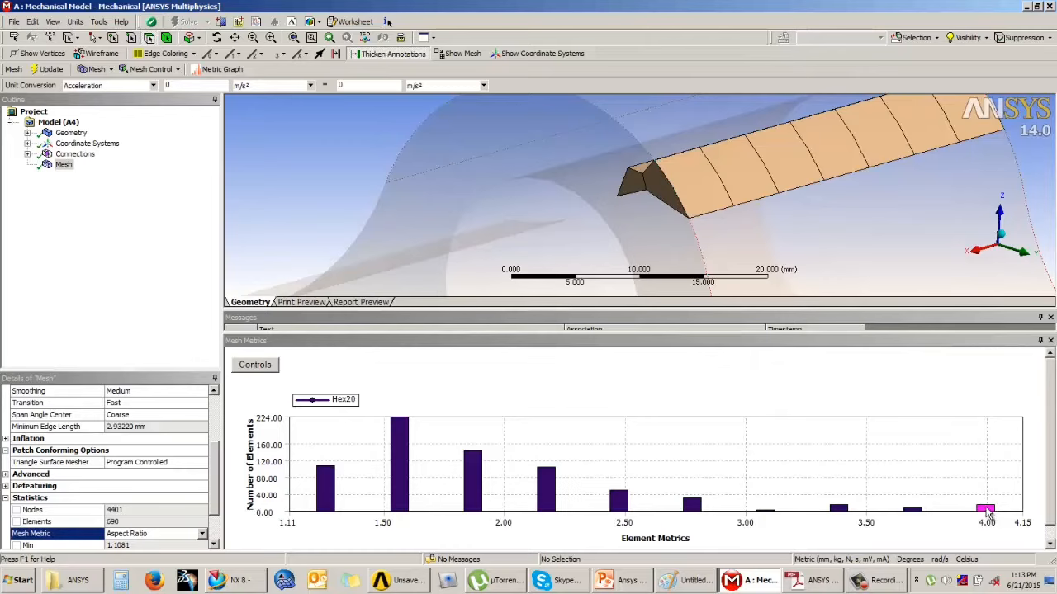
click(915, 515)
click(839, 508)
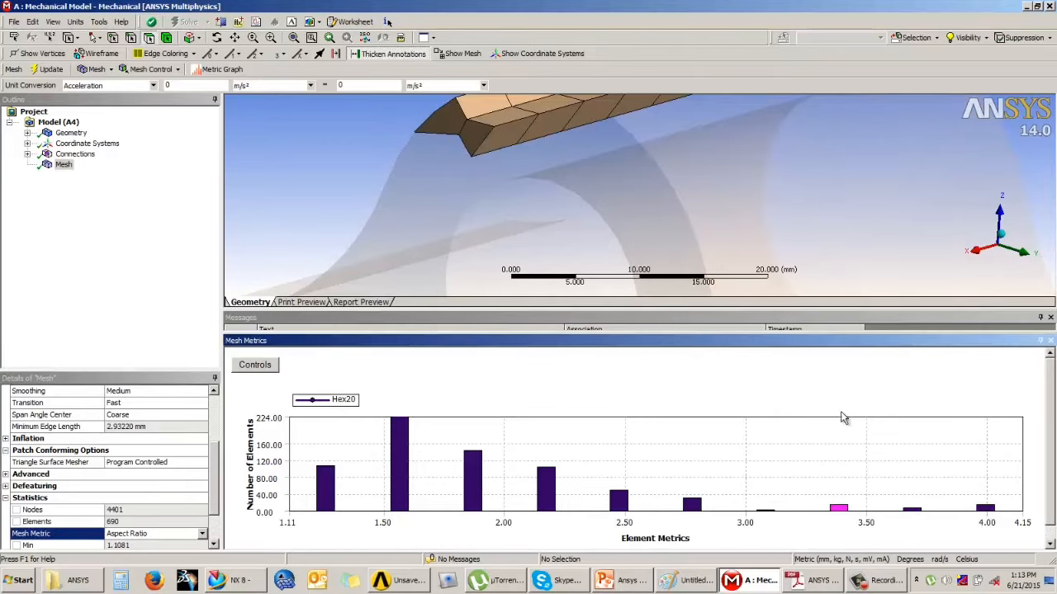
click(351, 188)
scroll(503, 188, down, 10)
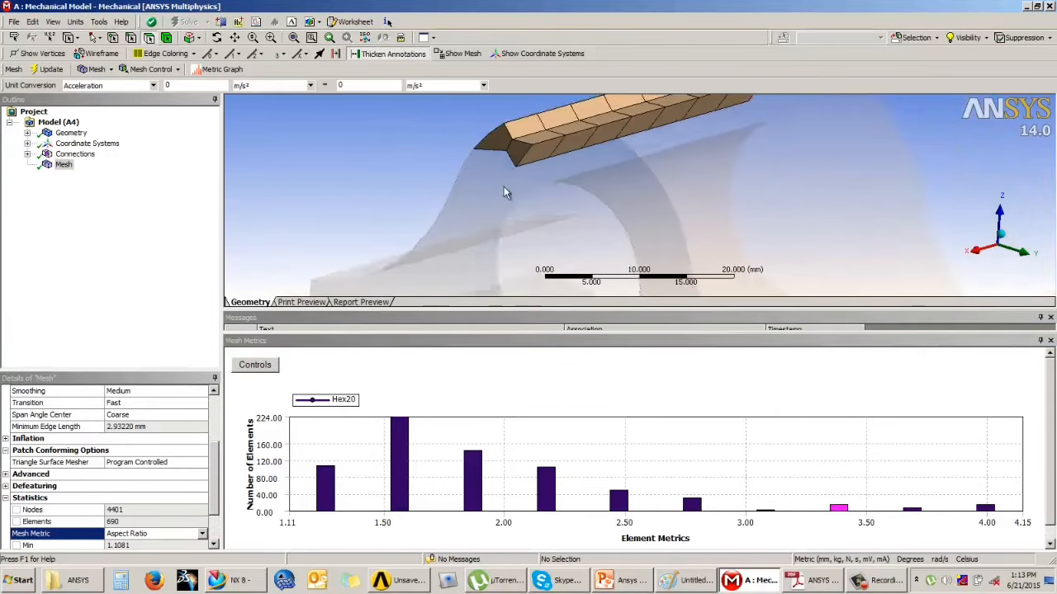
scroll(696, 211, down, 6)
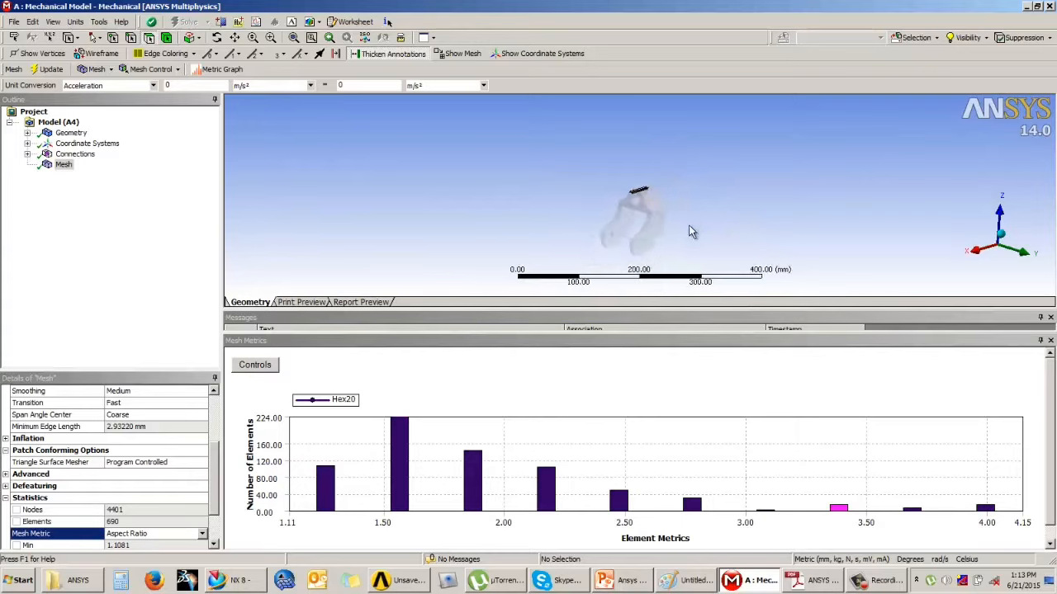
scroll(673, 239, up, 1)
ctrl+middle_drag(655, 202, 645, 181)
scroll(645, 181, up, 5)
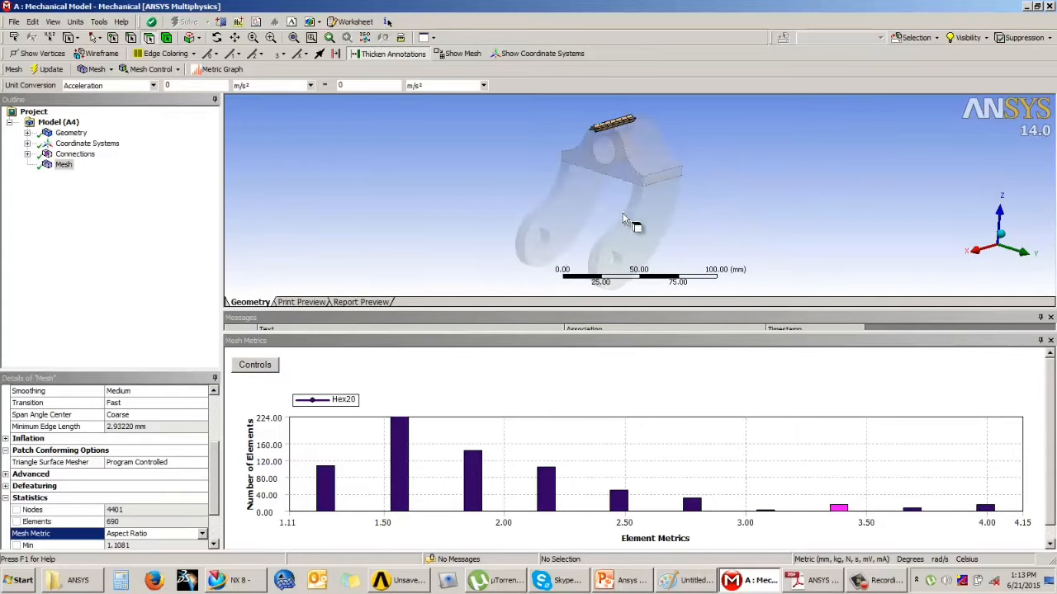
- Change the mesh metric from Aspect Ratio to Skewness
click(206, 537)
click(203, 587)
click(145, 581)
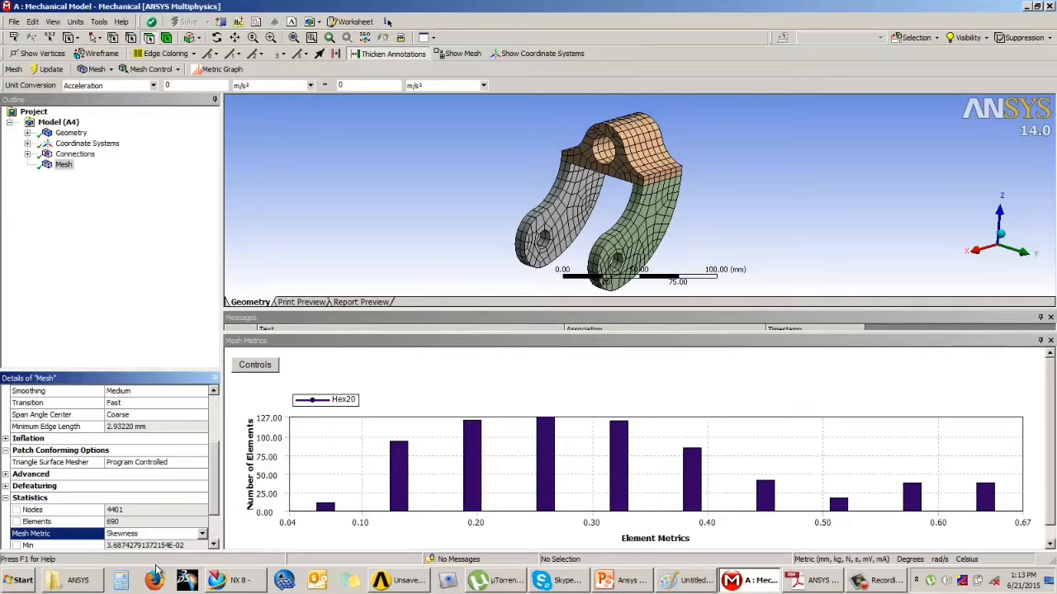
- Switch to Paint and clear the dimensioned triangle sketch from the canvas
click(686, 580)
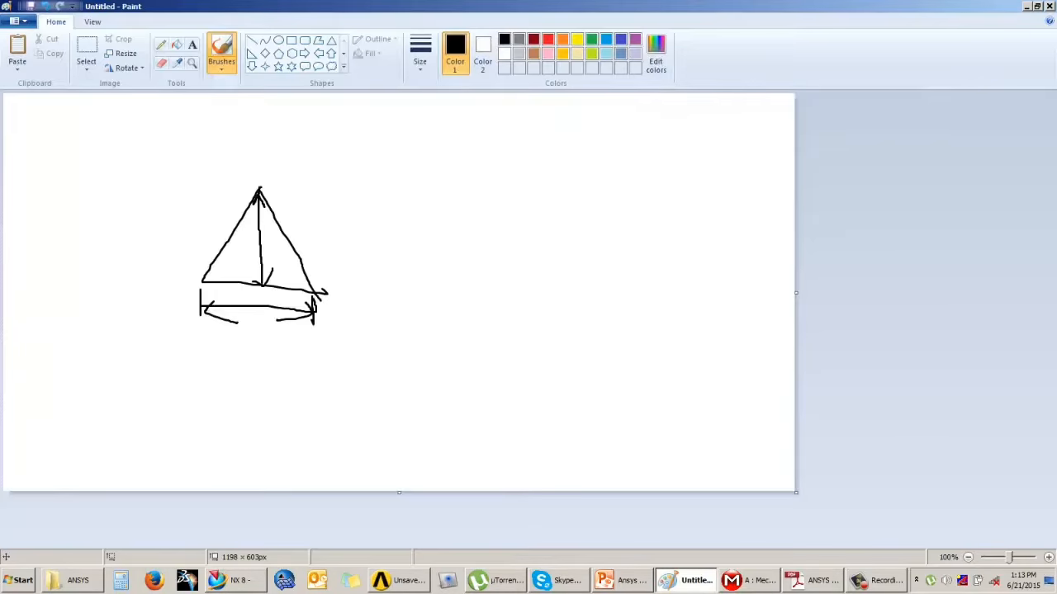
key(ctrl+a)
key(Delete)
right_click(33, 591)
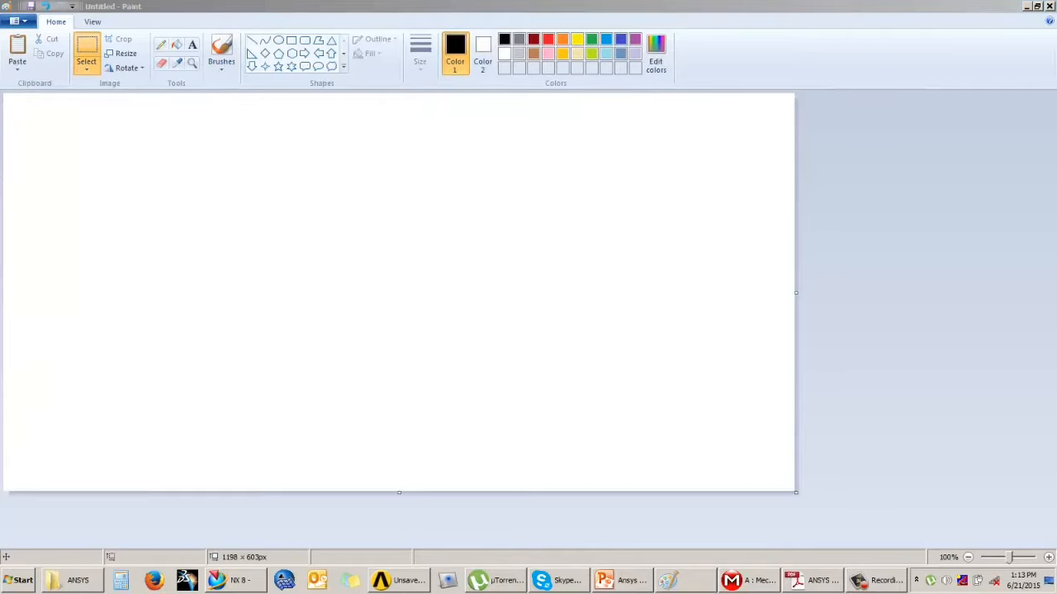
click(214, 255)
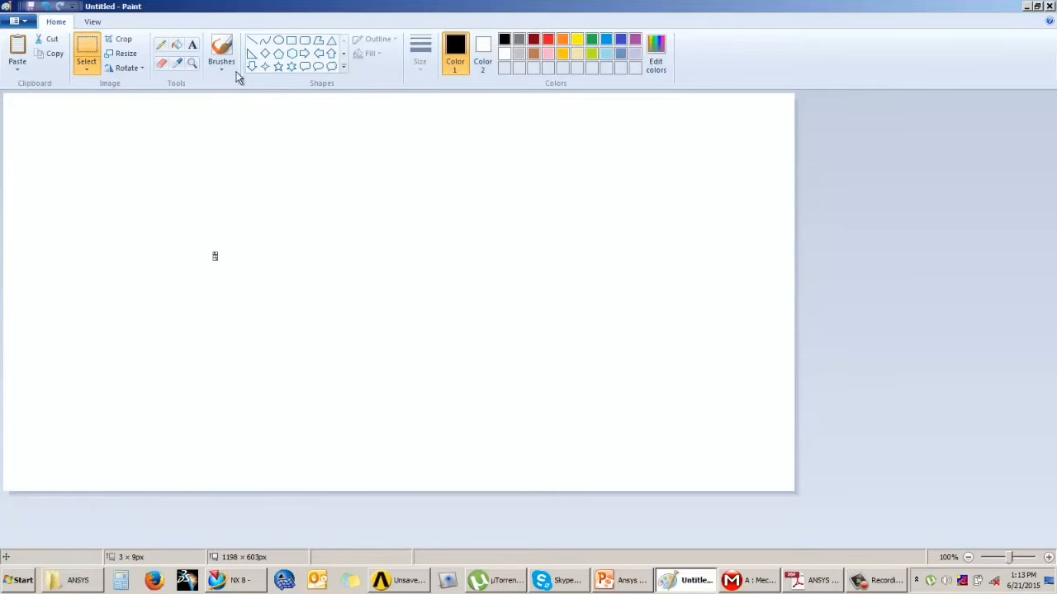
- Brush a regular triangle labelled 0 on the canvas and a strongly skewed triangle beside it
click(221, 49)
mouse_move(232, 219)
mouse_down()
mouse_move(186, 289)
mouse_move(272, 290)
mouse_move(234, 219)
mouse_up()
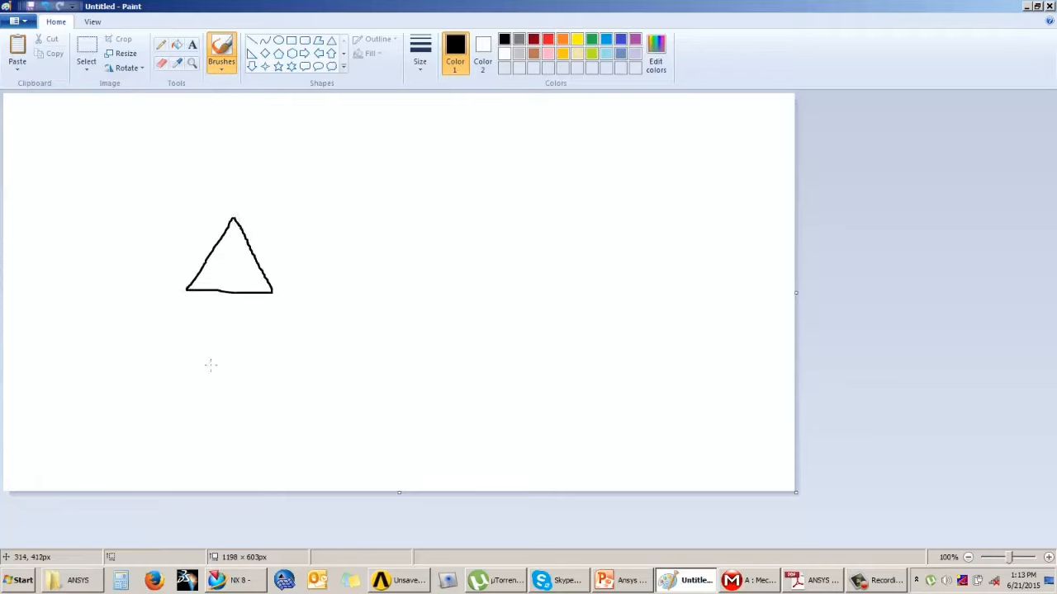
click(163, 384)
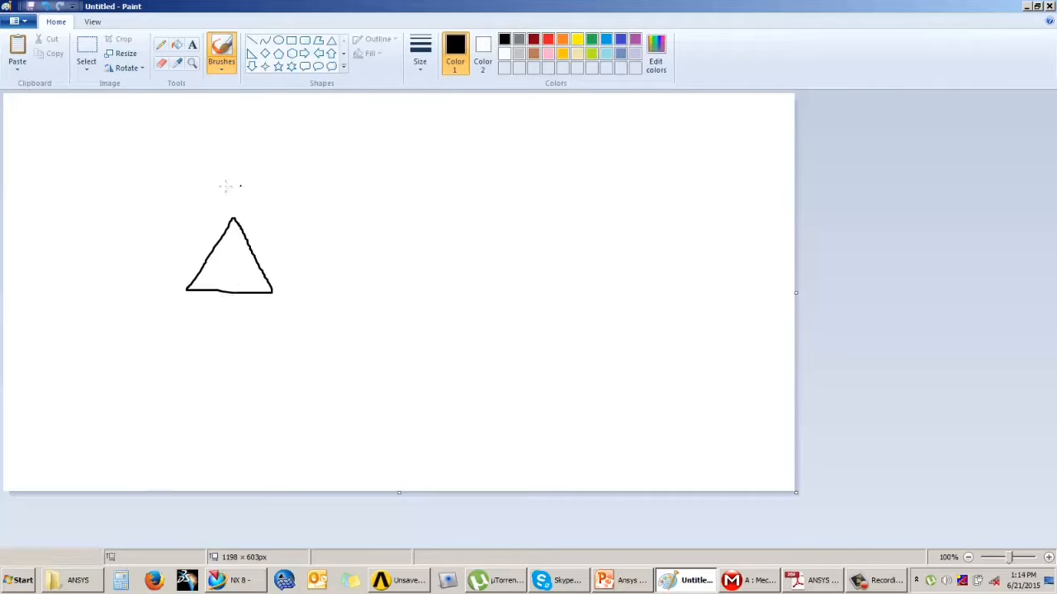
mouse_move(228, 325)
mouse_down()
mouse_move(217, 341)
mouse_move(231, 329)
mouse_move(221, 326)
mouse_up()
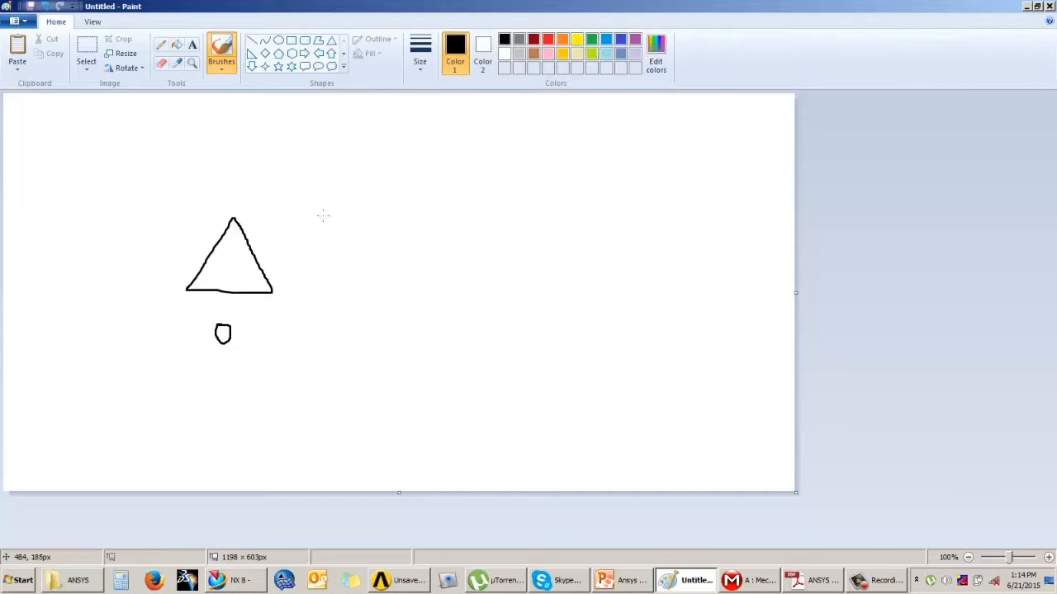
mouse_move(322, 209)
mouse_down()
mouse_move(367, 289)
mouse_move(487, 294)
mouse_move(320, 210)
mouse_up()
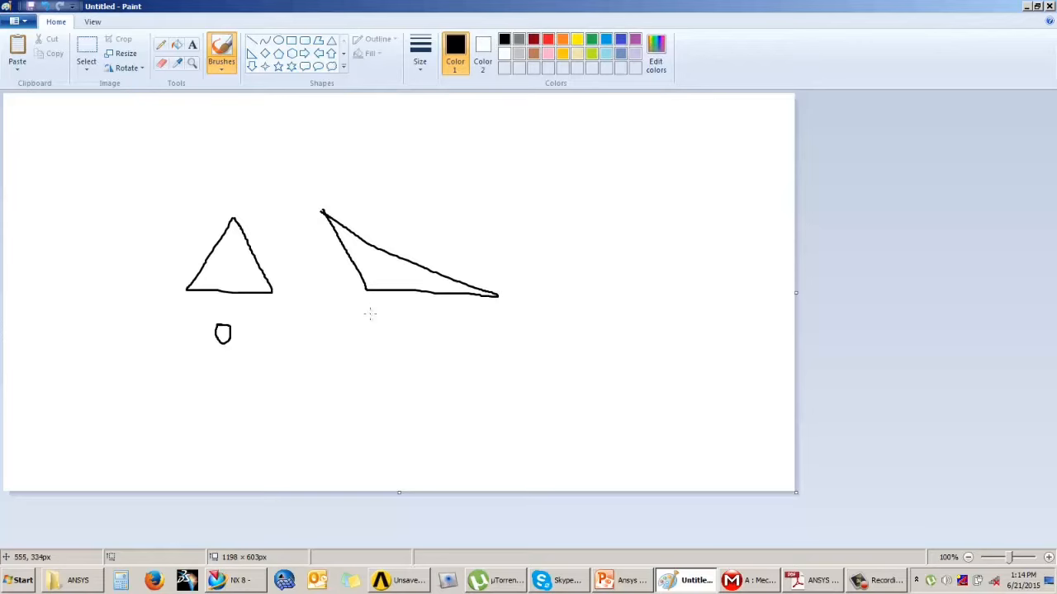
- Draw a rectangle labelled 0 below the regular triangle and a skewed parallelogram beside it
mouse_move(199, 400)
mouse_down()
mouse_move(198, 385)
mouse_move(197, 443)
mouse_up()
mouse_move(199, 387)
mouse_down()
mouse_move(266, 388)
mouse_move(284, 442)
mouse_move(199, 438)
mouse_up()
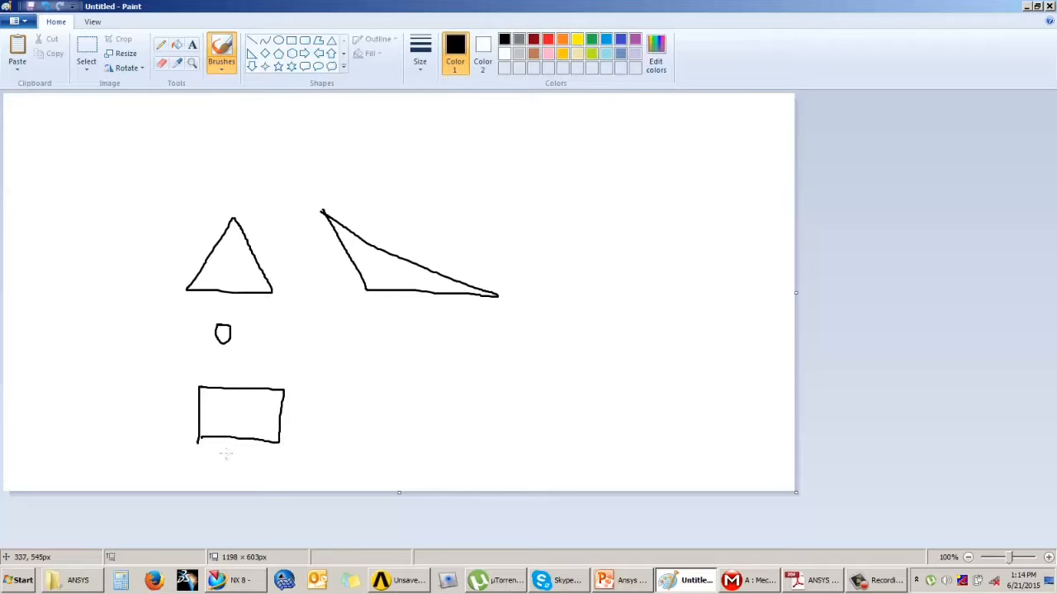
drag(239, 457, 231, 472)
mouse_move(362, 398)
mouse_down()
mouse_move(428, 438)
mouse_move(509, 431)
mouse_move(447, 380)
mouse_move(345, 383)
mouse_up()
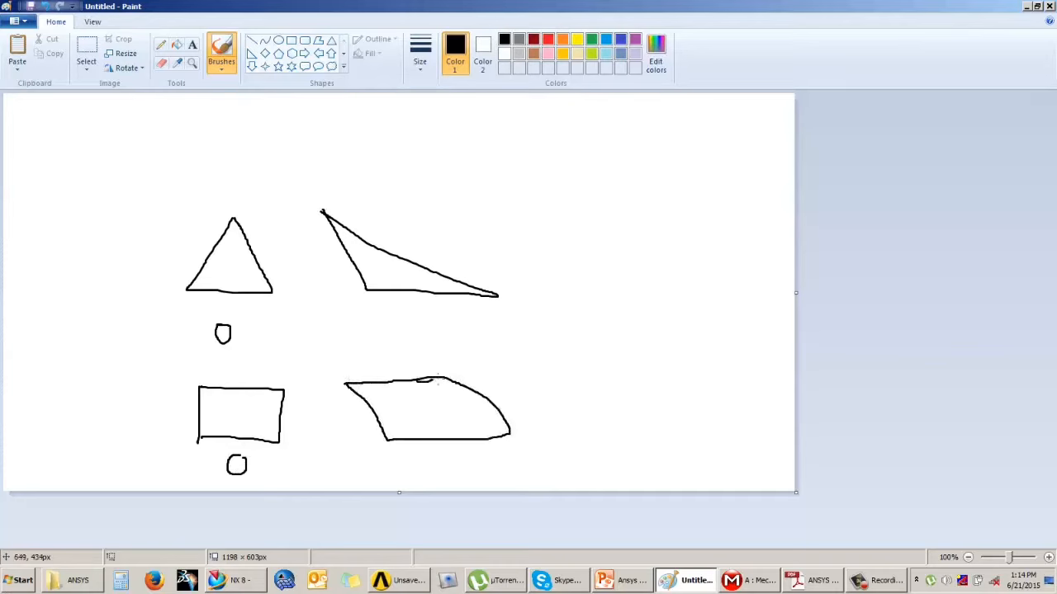
mouse_move(437, 378)
mouse_down()
mouse_move(515, 426)
mouse_move(486, 430)
mouse_up()
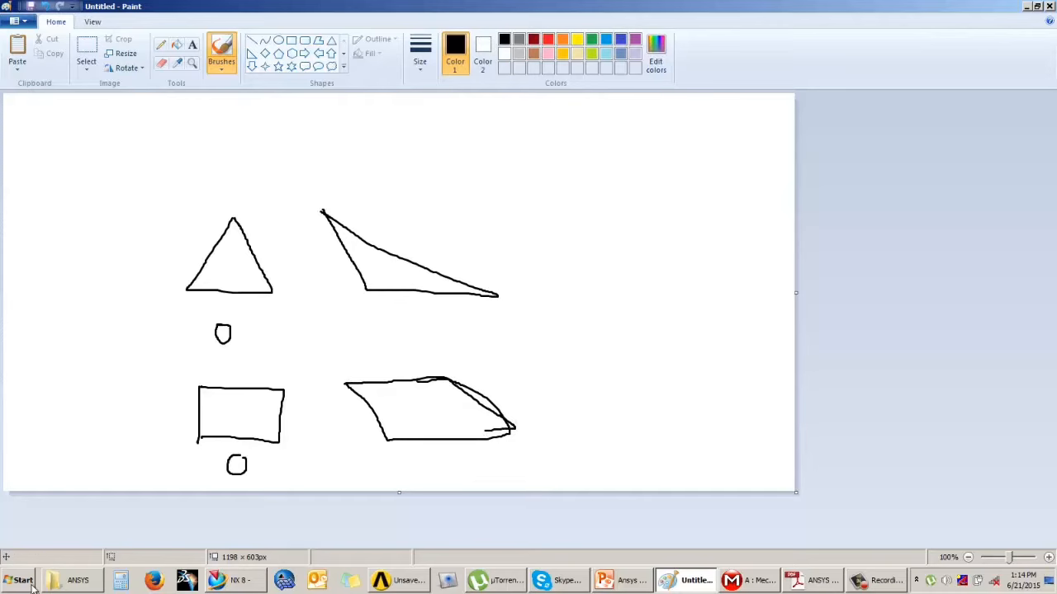
- Write the skewness notes "1 =" and "0.9 <1 = bad" beside the skewed triangle
mouse_move(511, 226)
mouse_down()
mouse_move(525, 215)
mouse_move(510, 252)
mouse_up()
mouse_move(542, 276)
mouse_down()
mouse_move(588, 282)
mouse_move(586, 305)
mouse_up()
click(563, 285)
mouse_move(641, 276)
mouse_down()
mouse_move(624, 289)
mouse_move(642, 304)
mouse_move(711, 305)
mouse_up()
mouse_move(715, 293)
mouse_down()
mouse_move(734, 292)
mouse_move(715, 297)
mouse_up()
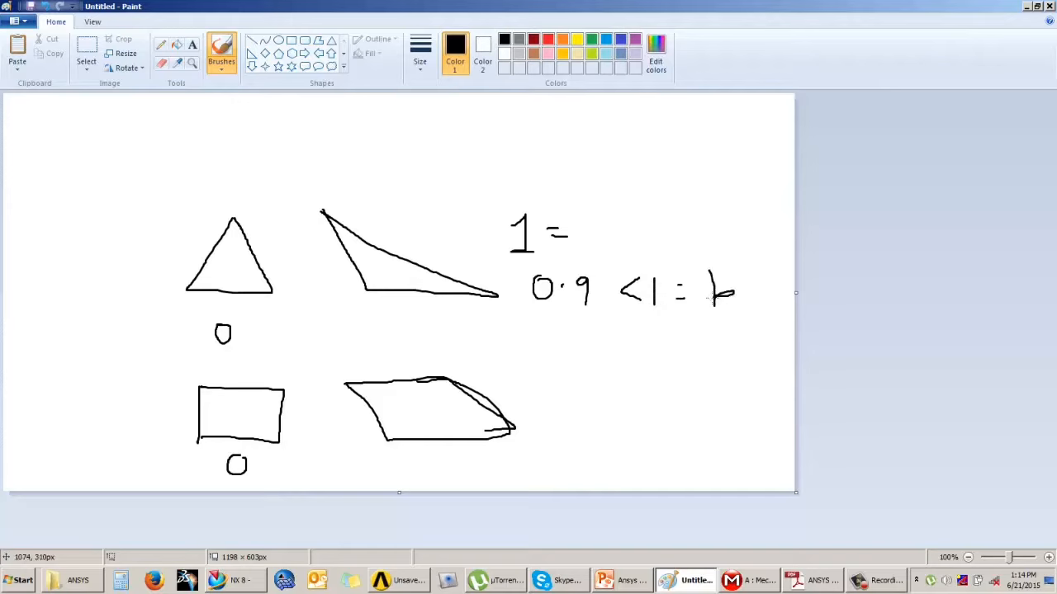
mouse_move(724, 293)
mouse_down()
mouse_move(717, 307)
mouse_move(757, 293)
mouse_move(784, 314)
mouse_up()
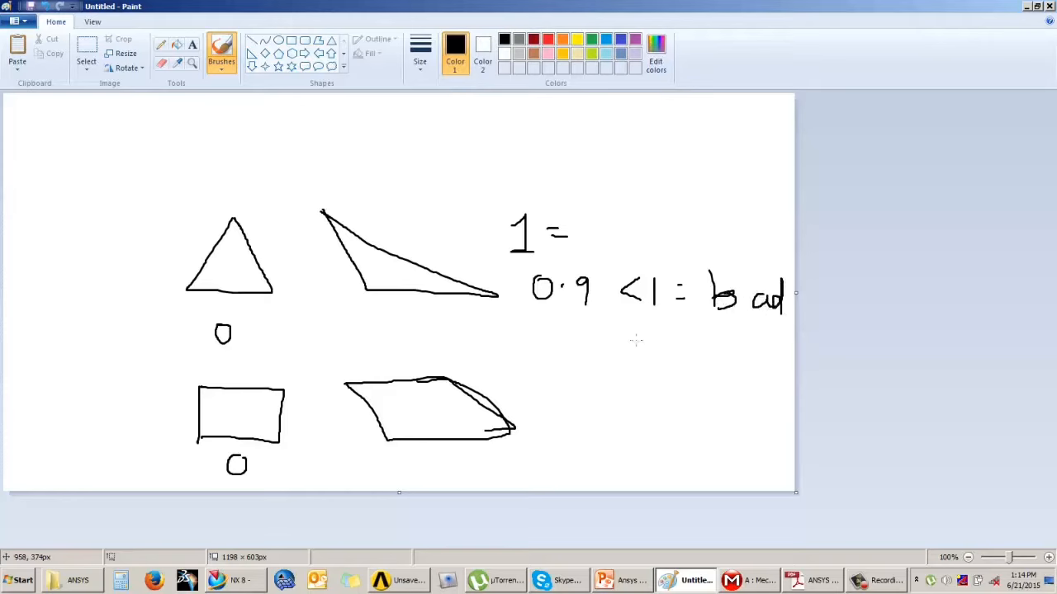
- Add the skewness rating "0.75-0.9= poor" below the bad range
mouse_move(538, 330)
mouse_down()
mouse_move(532, 350)
mouse_move(539, 330)
mouse_move(591, 335)
mouse_move(582, 359)
mouse_move(600, 360)
mouse_move(624, 334)
mouse_move(638, 349)
mouse_move(690, 348)
mouse_move(687, 368)
mouse_move(704, 349)
mouse_move(717, 378)
mouse_up()
click(572, 339)
click(671, 348)
mouse_move(716, 348)
mouse_down()
mouse_move(718, 359)
mouse_move(775, 338)
mouse_move(777, 353)
mouse_up()
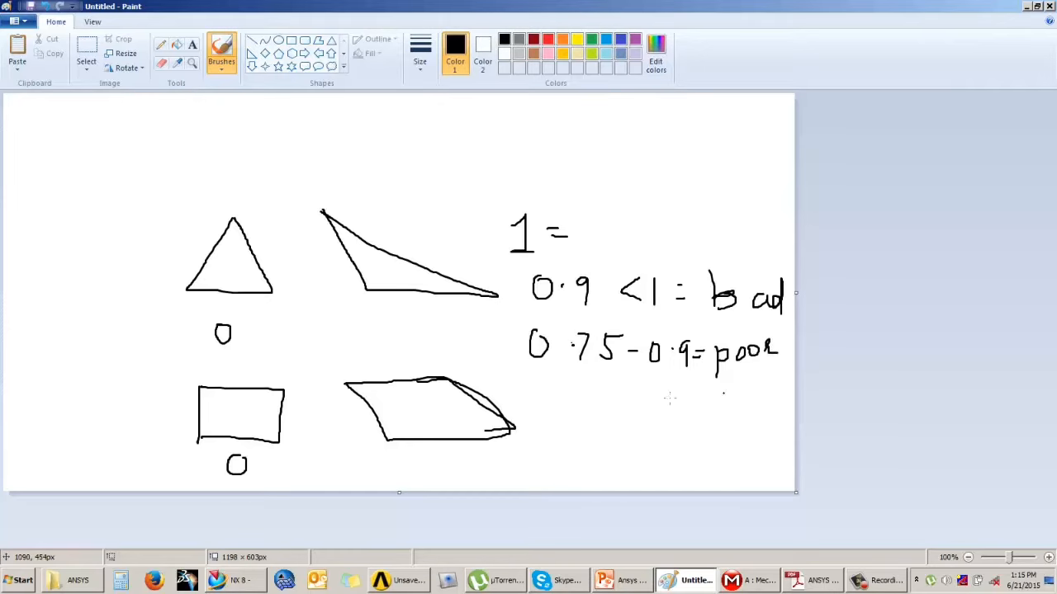
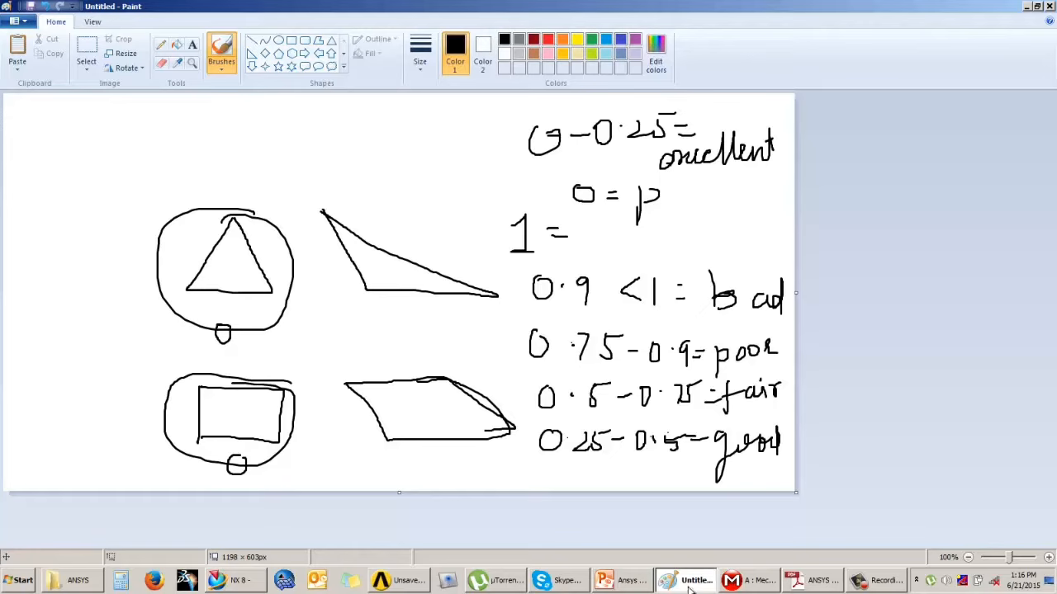
- Sketch a small triangular prism and a small box above the circled triangle
mouse_move(163, 113)
mouse_down()
mouse_move(136, 154)
mouse_move(163, 114)
mouse_move(217, 142)
mouse_up()
drag(70, 179, 70, 210)
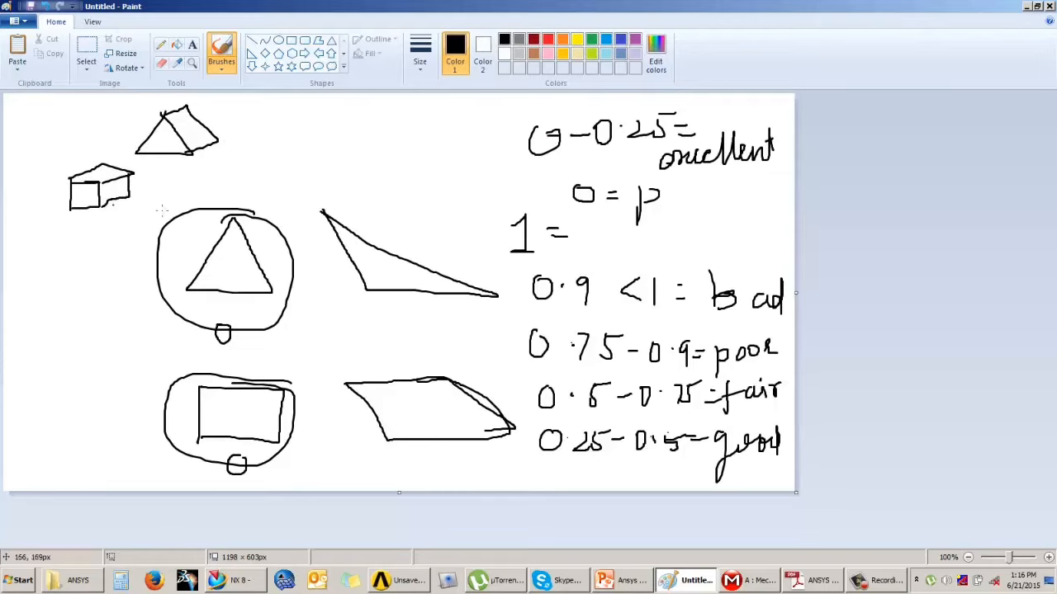
- Return to Mechanical and inspect the elements in the seven lowest Skewness bars, up to 0.45
click(758, 587)
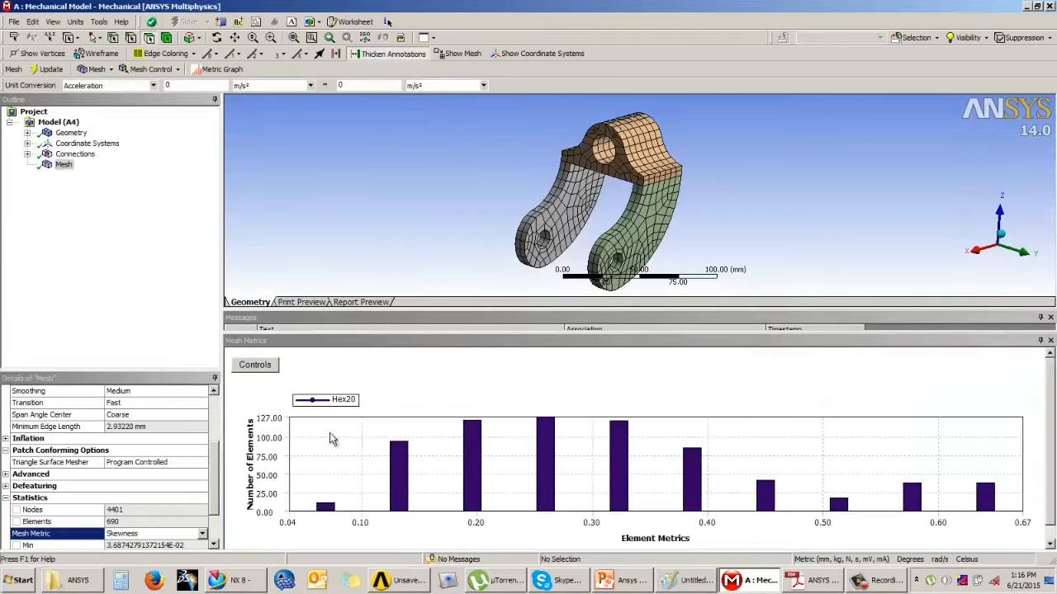
click(327, 506)
click(397, 490)
click(470, 488)
click(546, 489)
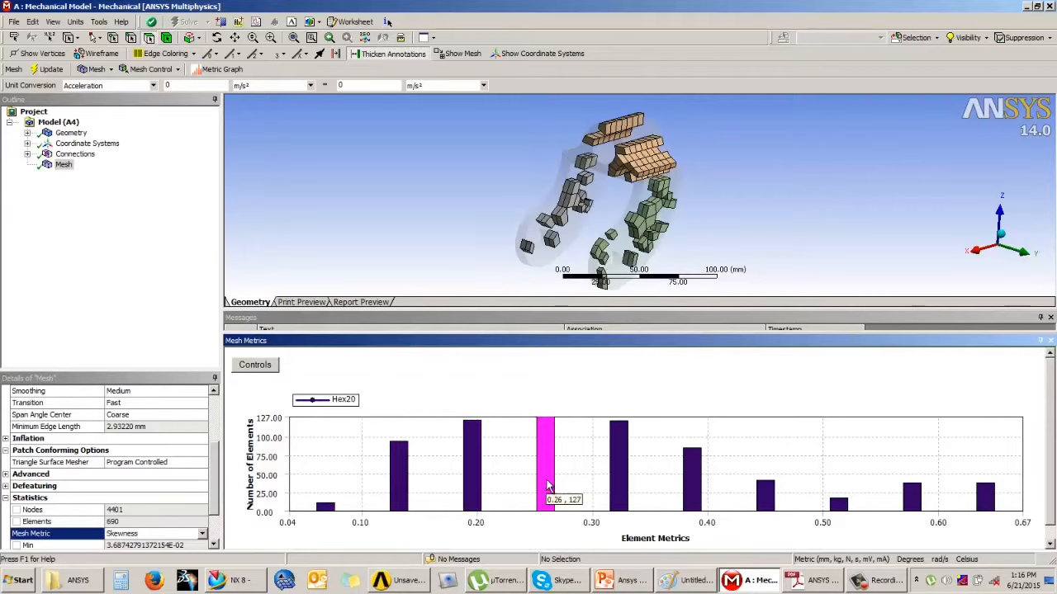
click(617, 487)
click(698, 500)
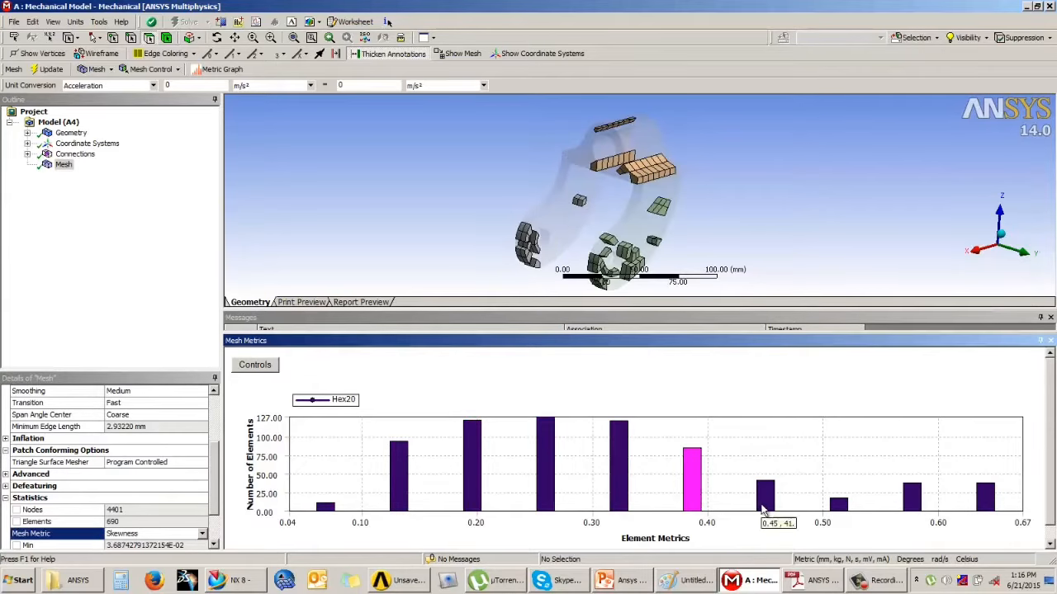
click(765, 505)
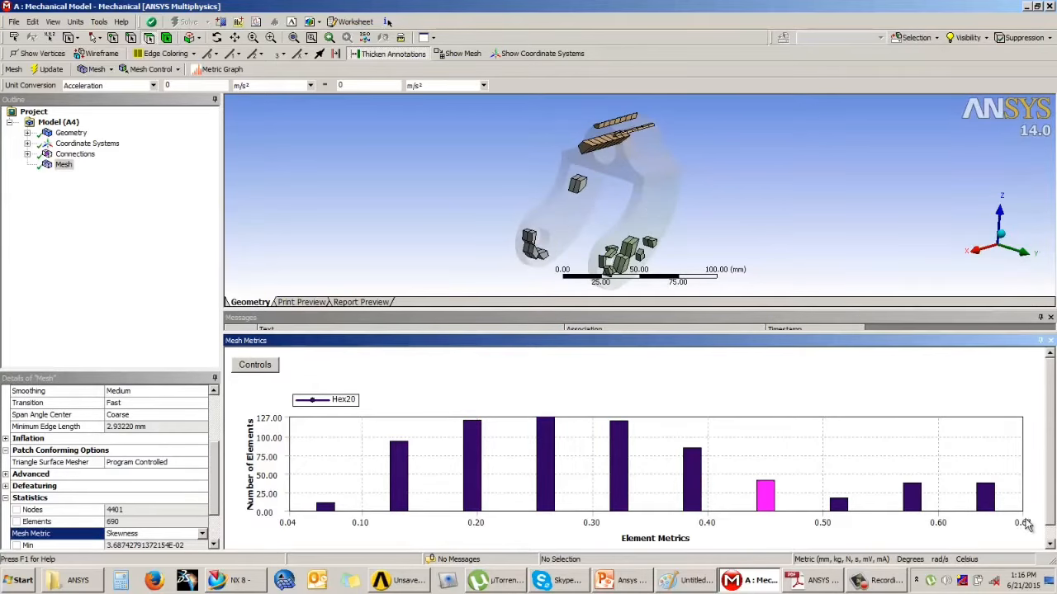
- Switch to Paint and circle the word "fair" beside the 0.5-0.75 skewness range
click(691, 582)
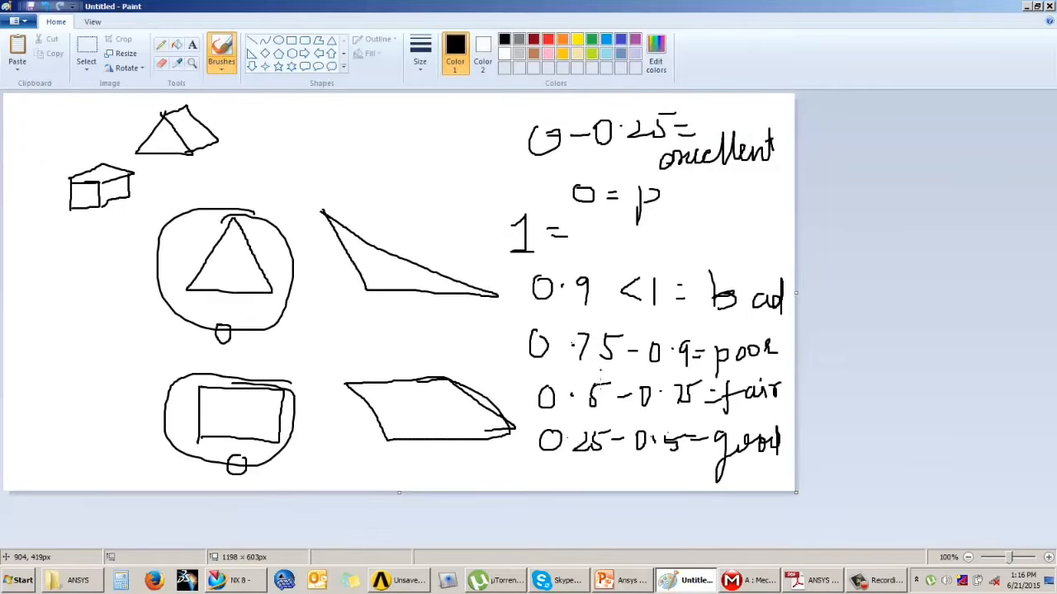
mouse_move(724, 411)
mouse_down()
mouse_move(773, 378)
mouse_move(777, 408)
mouse_up()
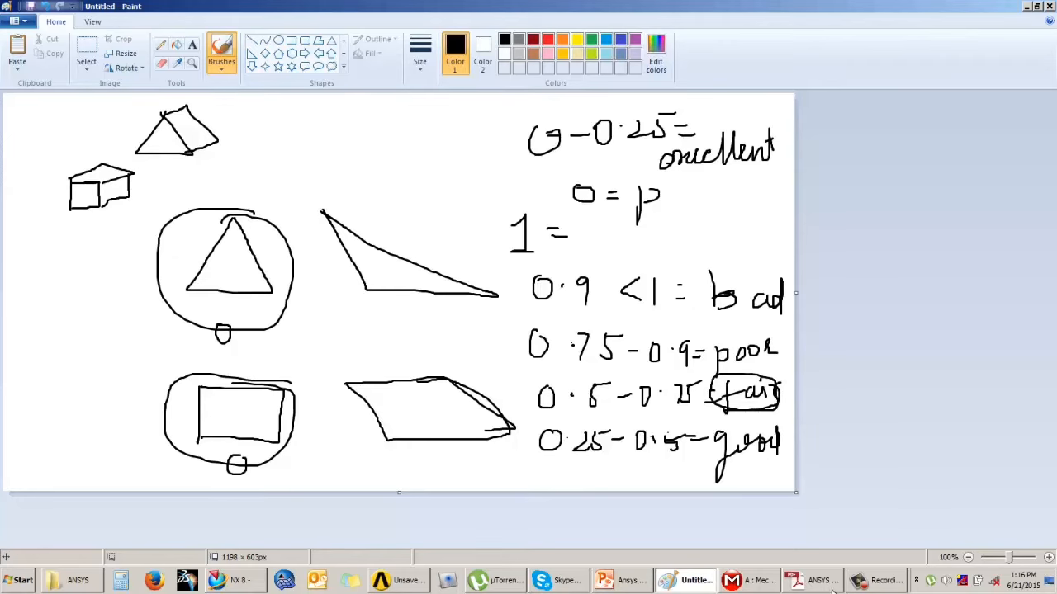
- Return to Mechanical, set the mesh metric to None and enlarge the model view
click(754, 581)
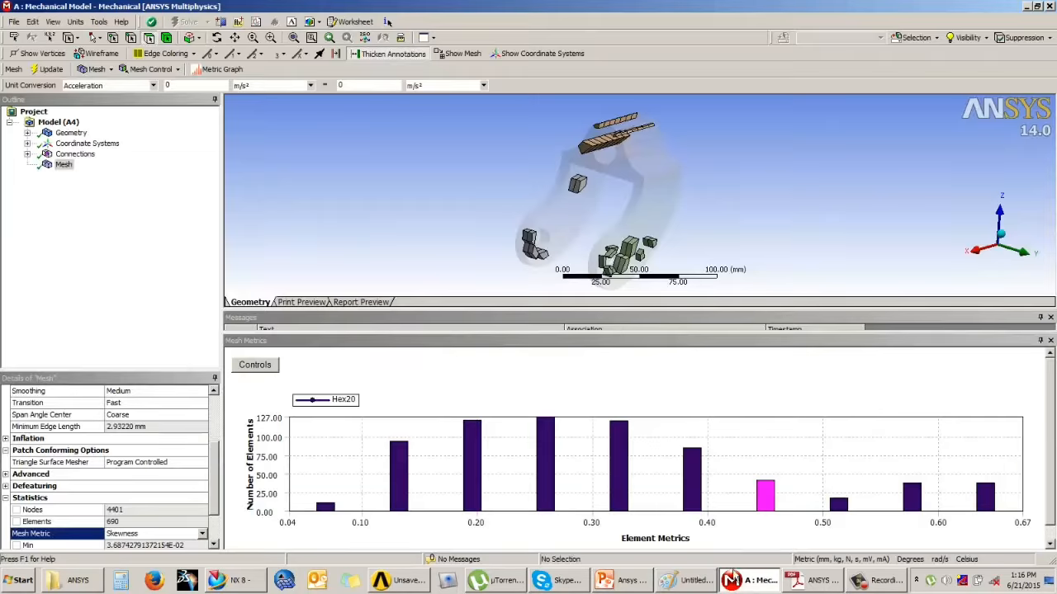
scroll(214, 470, down, 2)
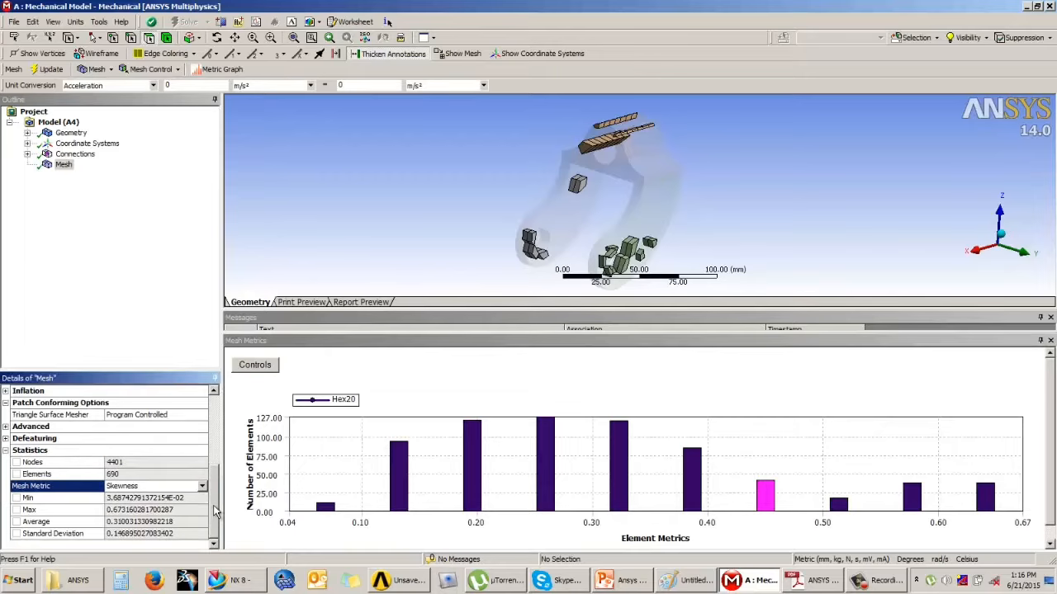
click(204, 487)
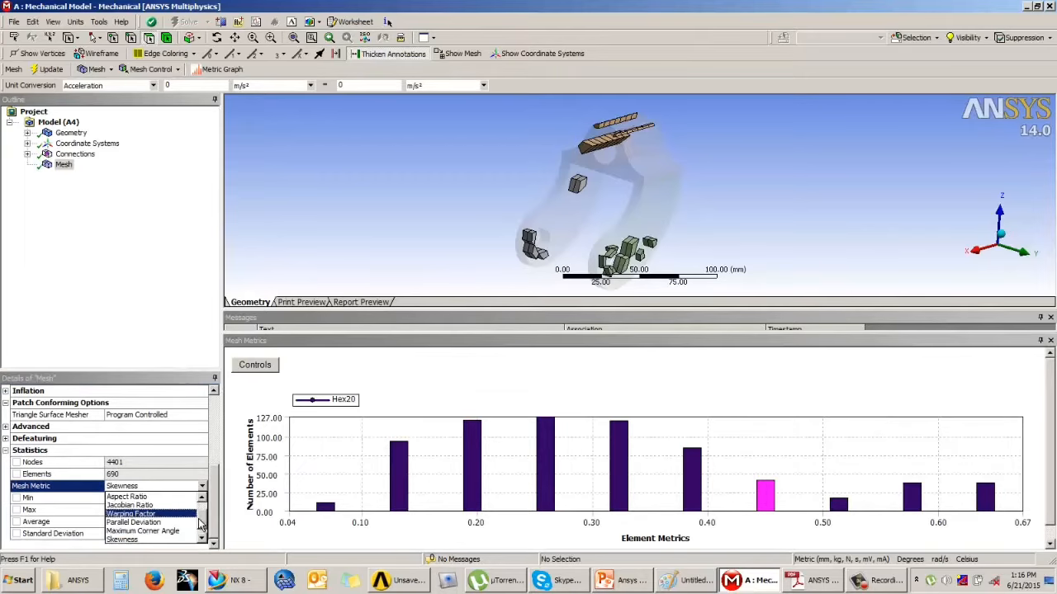
click(165, 502)
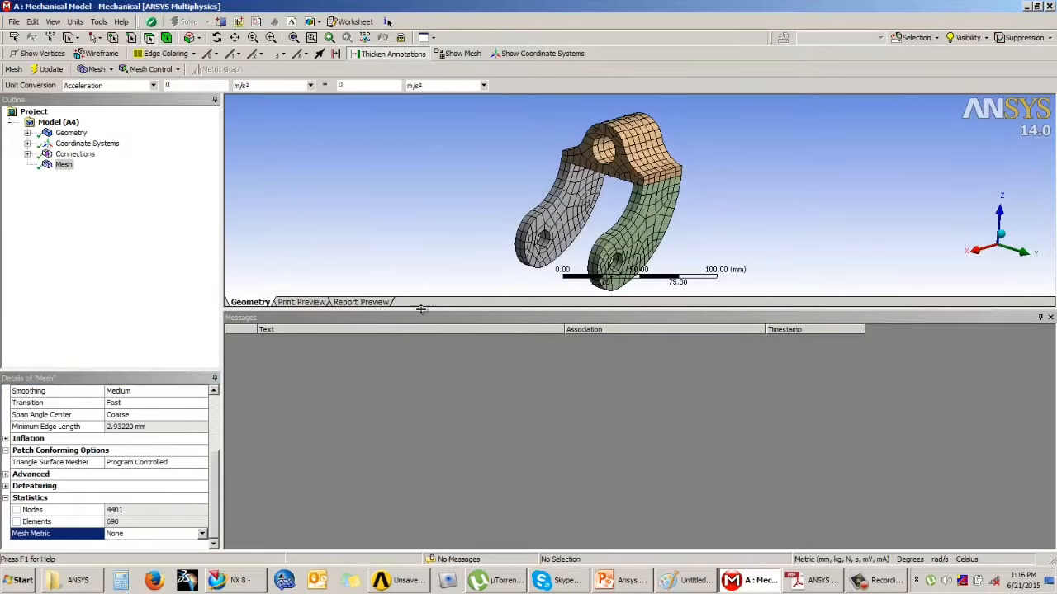
drag(424, 312, 440, 453)
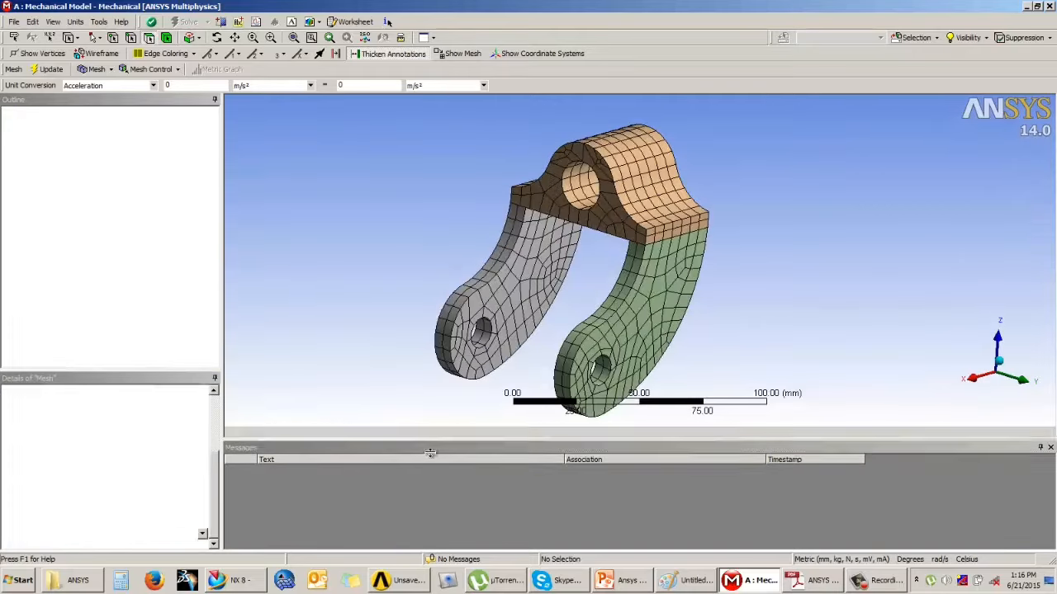
- Set the mesh metric to Jacobian Ratio and enlarge its chart to show the full distribution
click(202, 534)
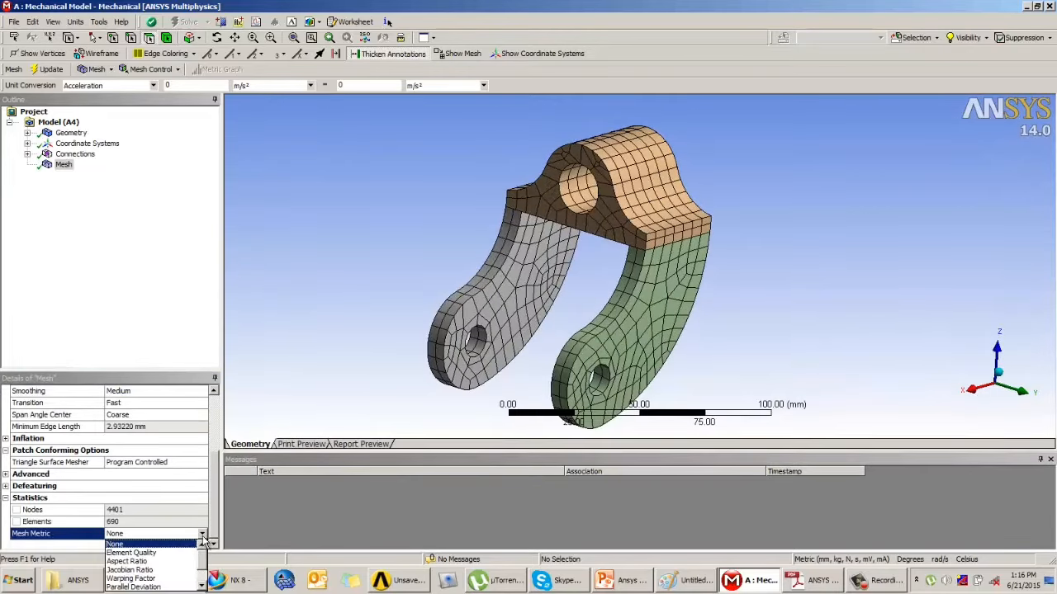
click(165, 570)
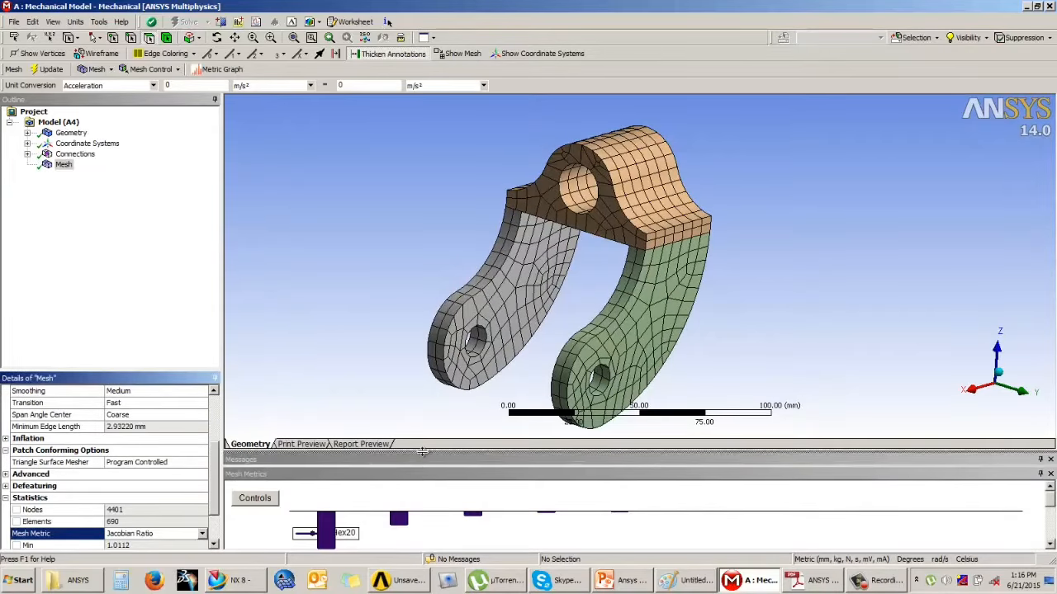
drag(422, 451, 426, 327)
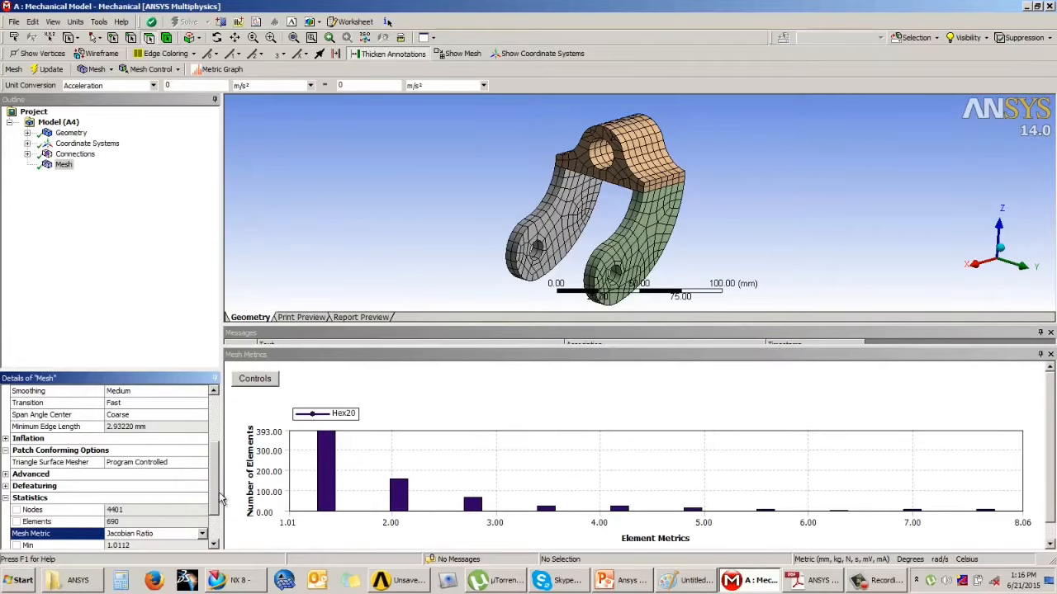
- Change the mesh metric to Element Quality and inspect the elements in the four lowest-quality bars
click(201, 534)
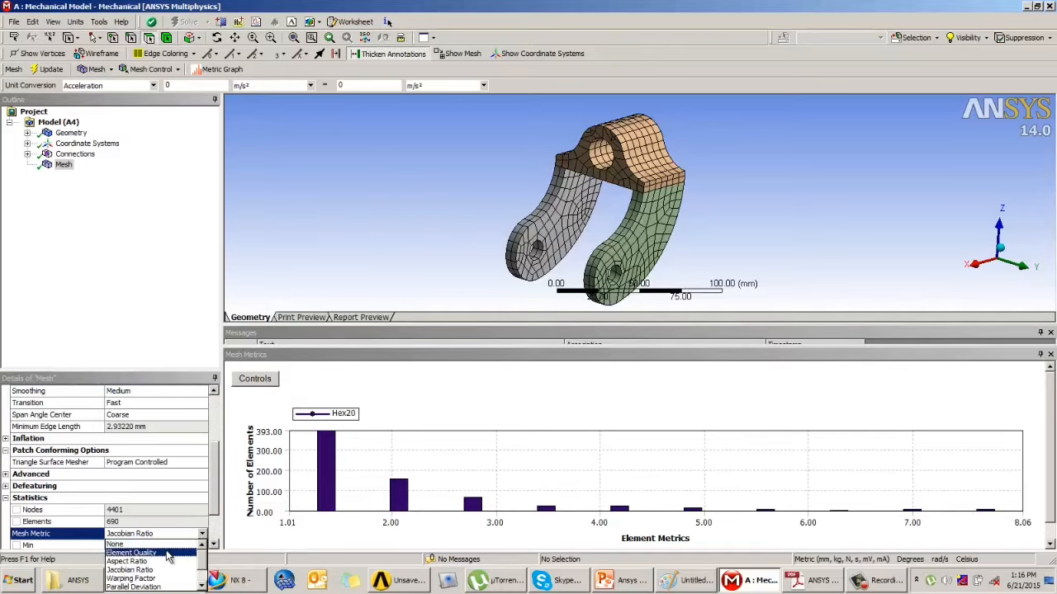
click(168, 553)
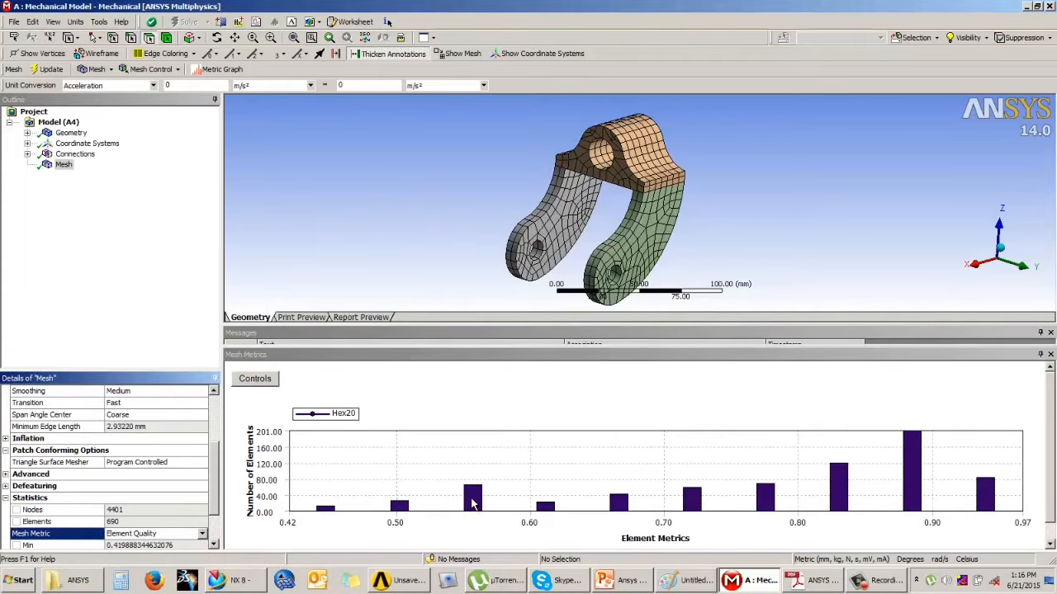
click(472, 499)
click(399, 506)
click(325, 507)
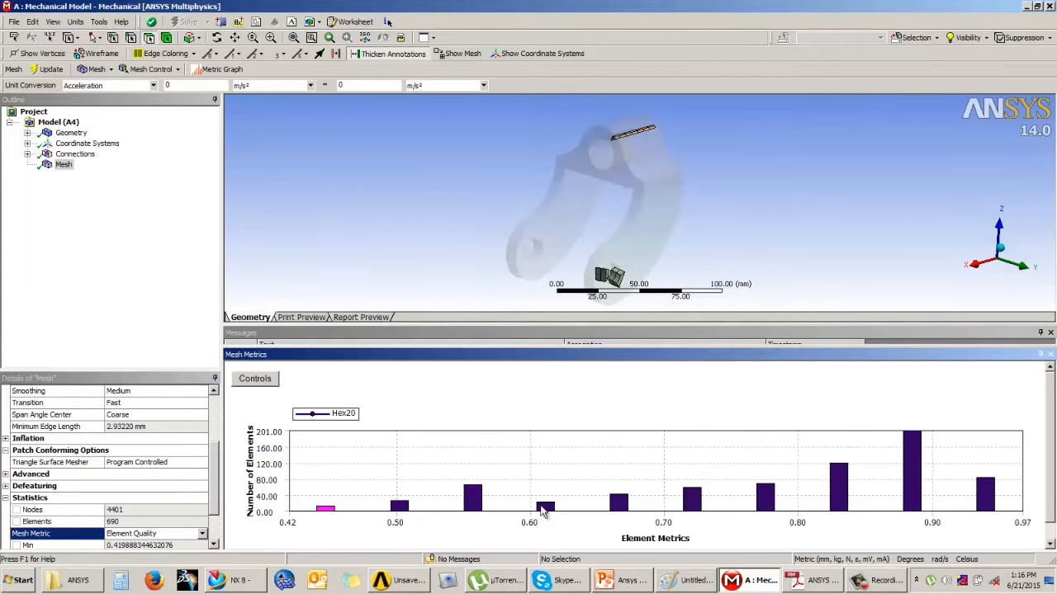
click(543, 508)
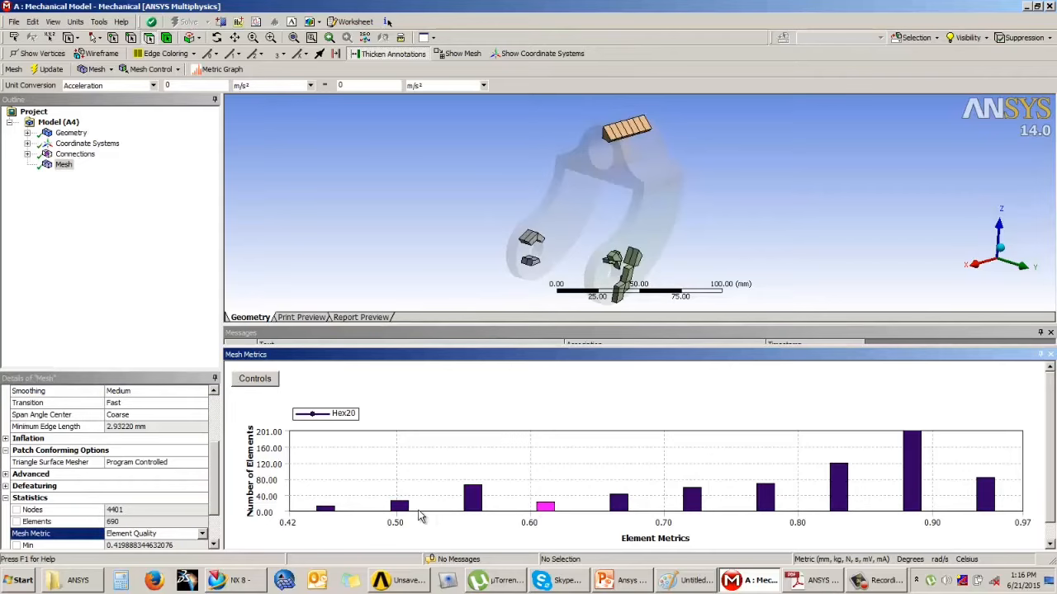
- Enlarge the model view, set the mesh metric to None and look at the meshed bracket from another side
drag(533, 329, 534, 471)
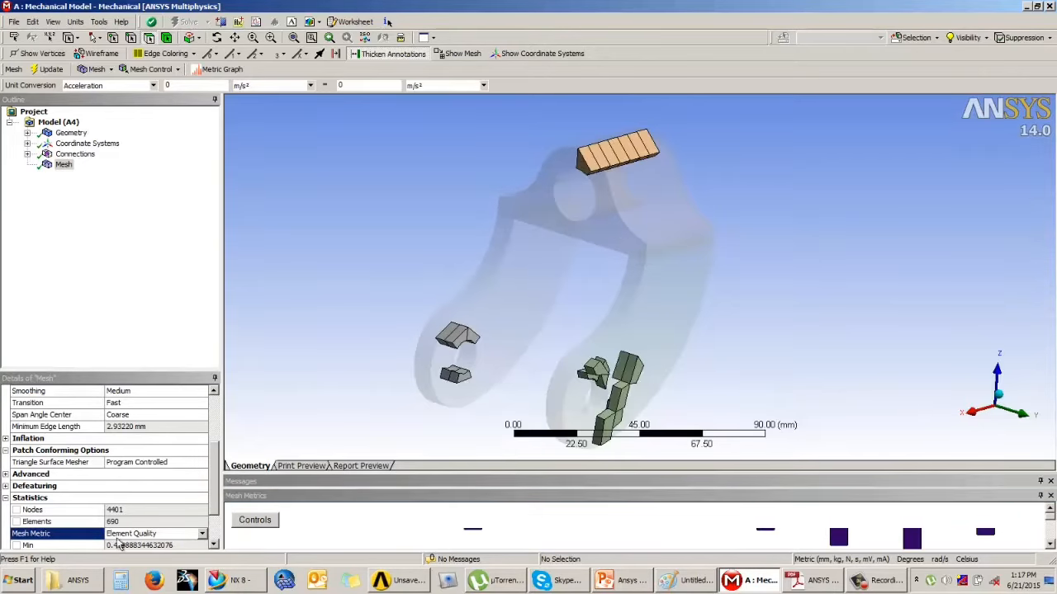
click(202, 534)
click(123, 546)
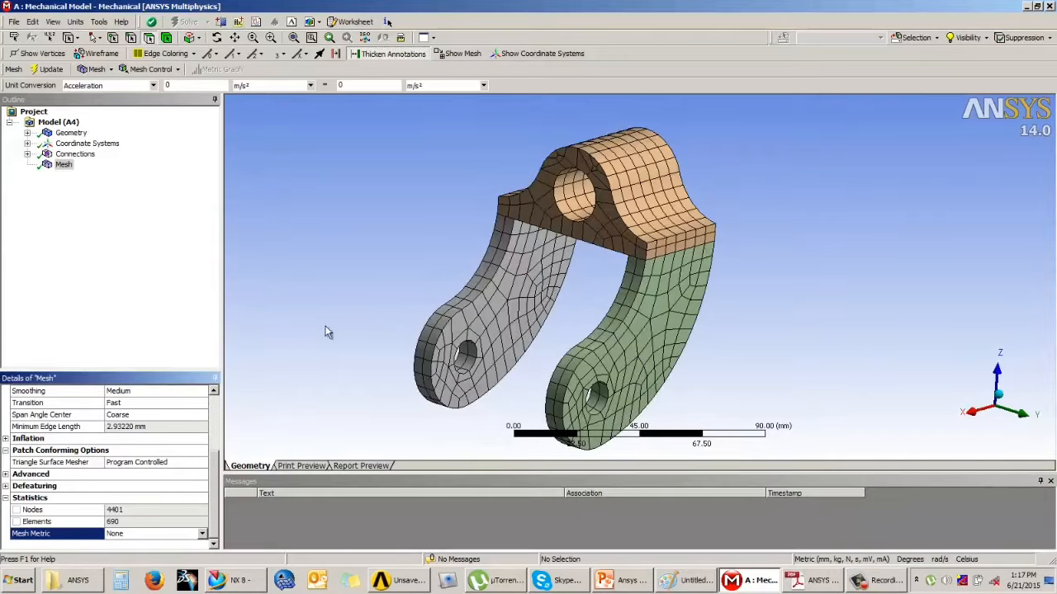
middle_drag(672, 220, 614, 293)
scroll(581, 304, up, 3)
scroll(578, 322, down, 4)
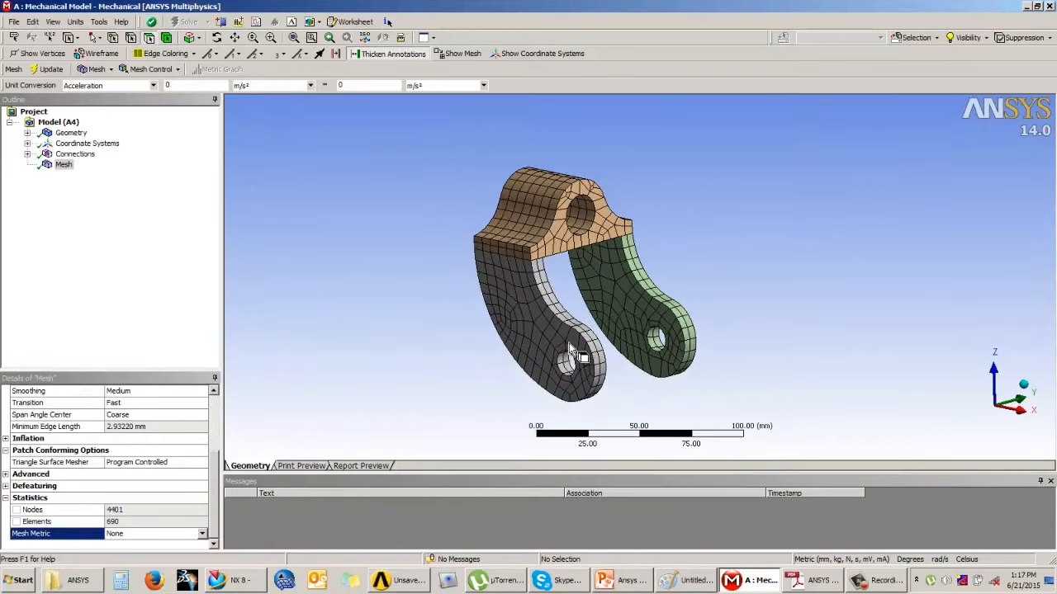
- Select the global Element Size setting in the mesh sizing details, keeping it at Default
scroll(216, 475, up, 3)
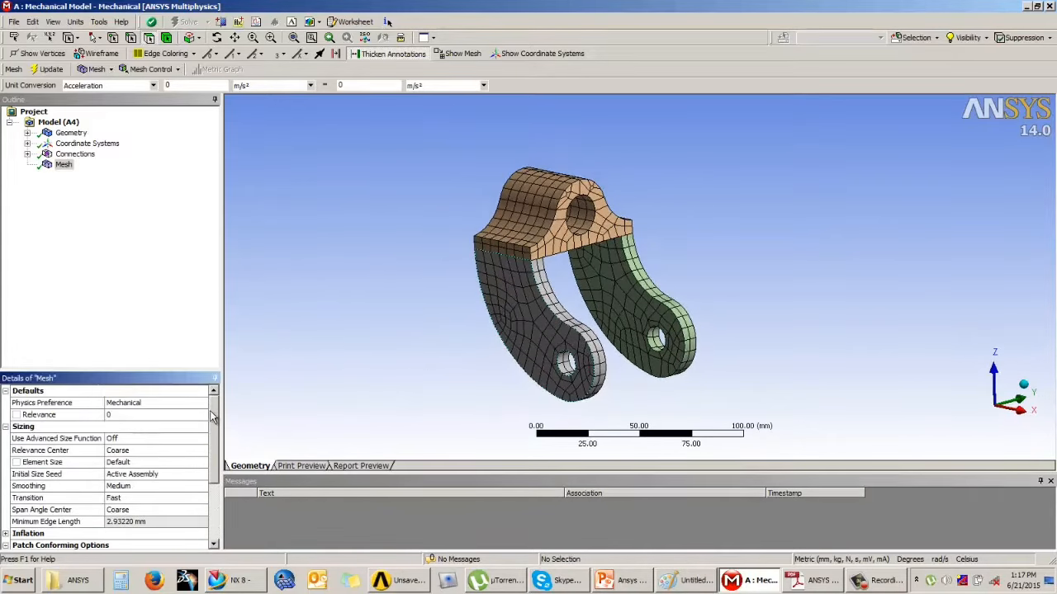
click(129, 462)
click(267, 429)
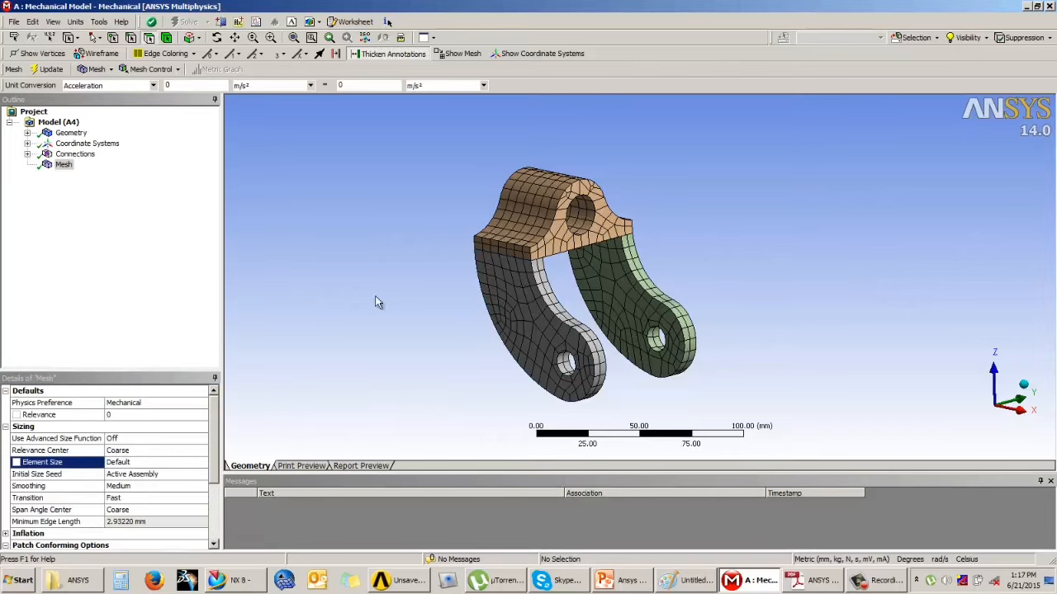
- Set the global mesh Element Size to 5 mm and regenerate the fork bracket's mesh
click(137, 465)
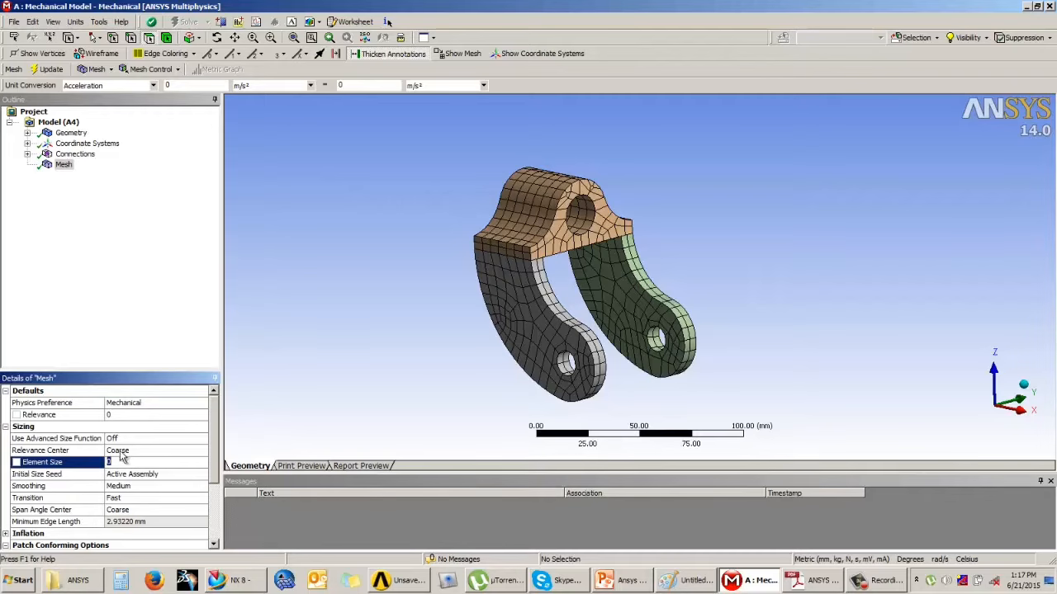
key(Return)
click(144, 462)
click(37, 70)
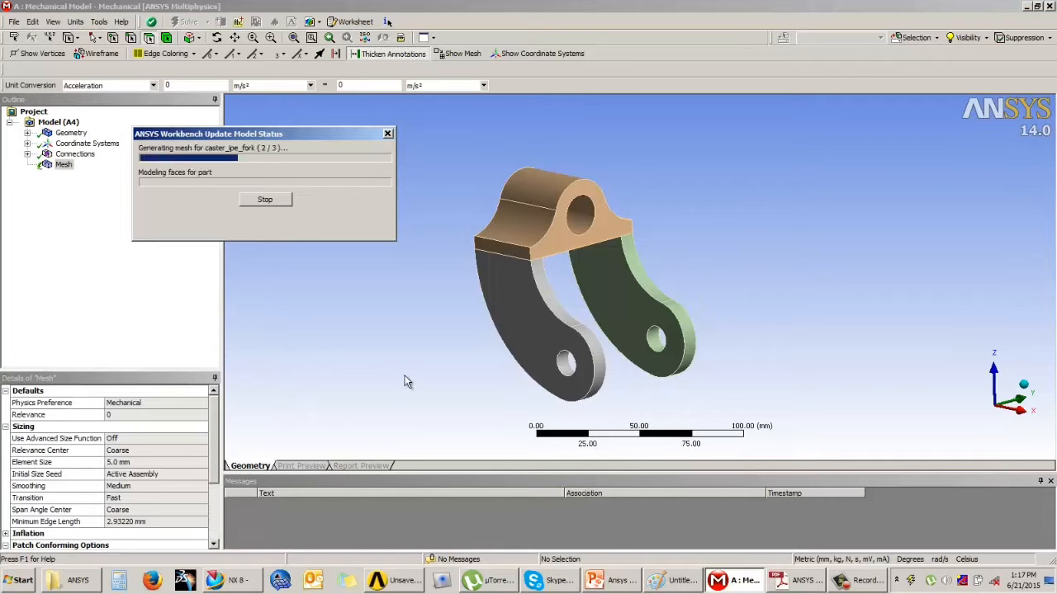
middle_drag(534, 317, 463, 306)
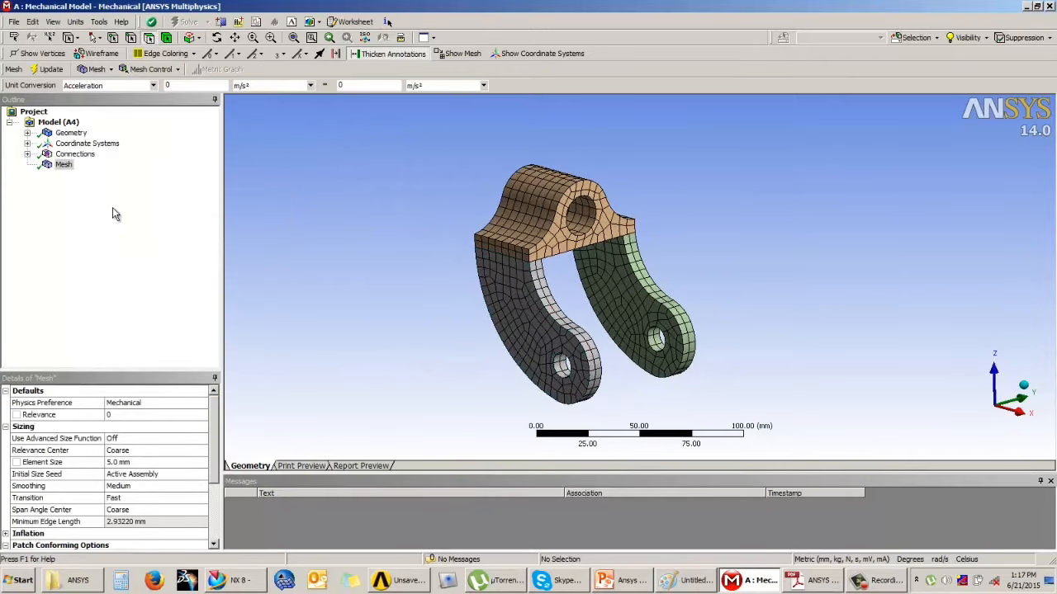
- Set the global mesh Element Size to 3 mm, regenerate the mesh and view the bracket from the other side
click(122, 463)
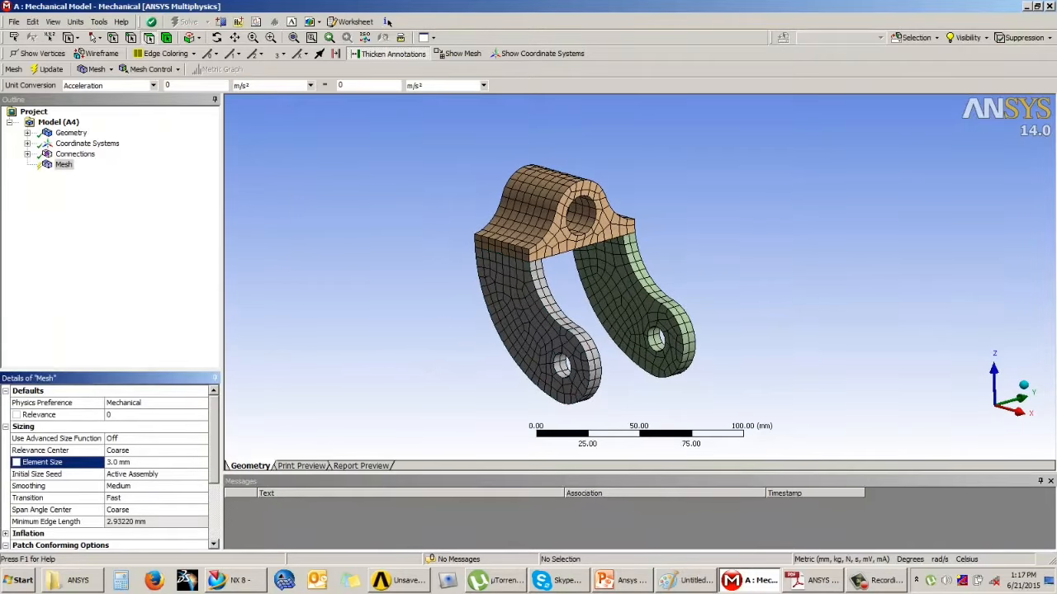
click(53, 70)
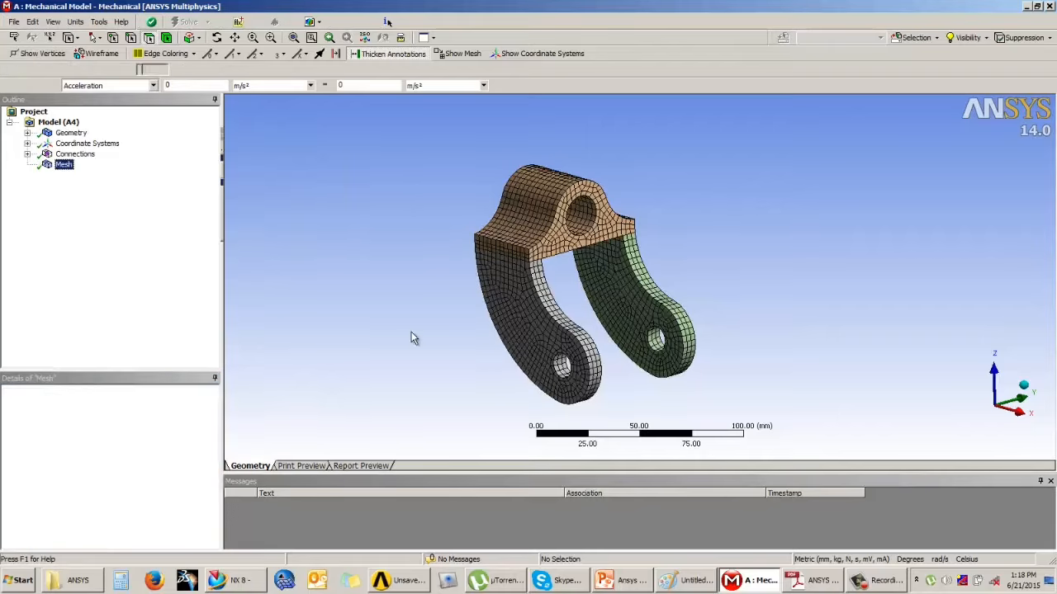
middle_drag(577, 312, 404, 314)
- Set the mesh metric in the statistics to Element Quality and enlarge its chart
drag(222, 451, 227, 477)
scroll(213, 495, down, 3)
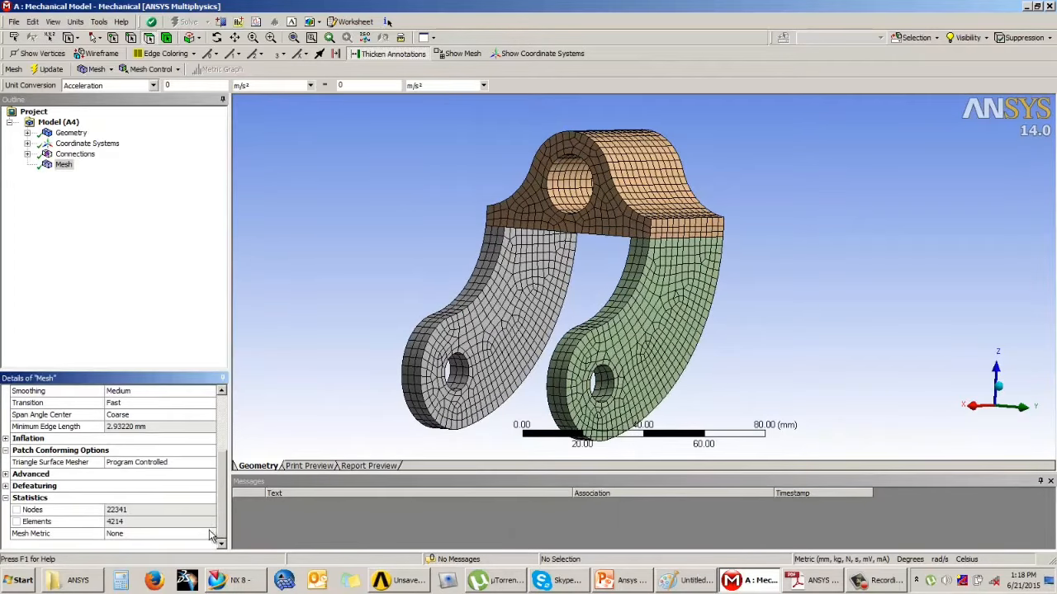
click(208, 532)
click(209, 534)
click(189, 549)
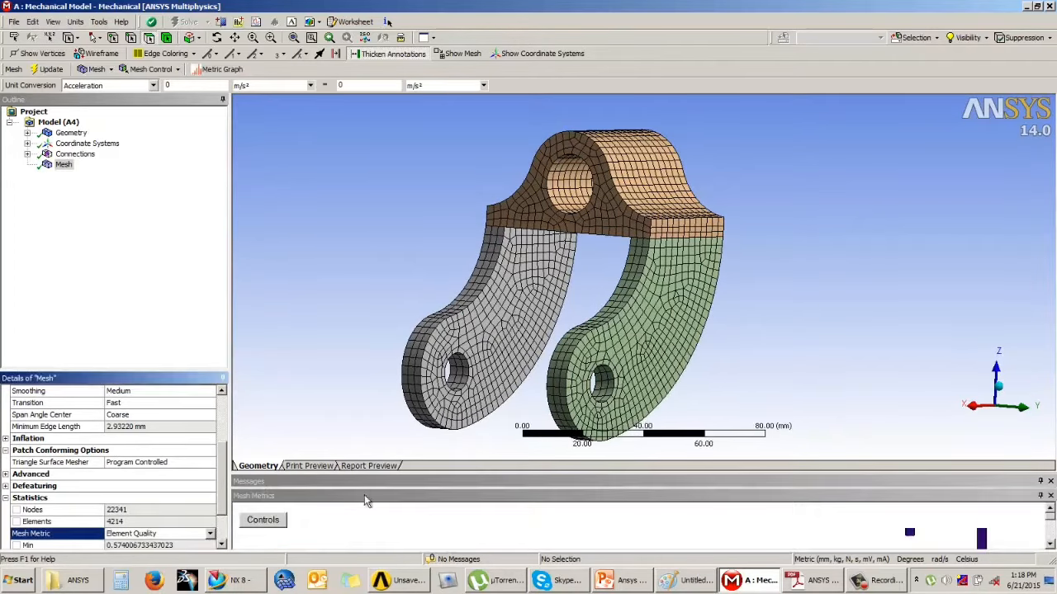
drag(431, 473, 432, 300)
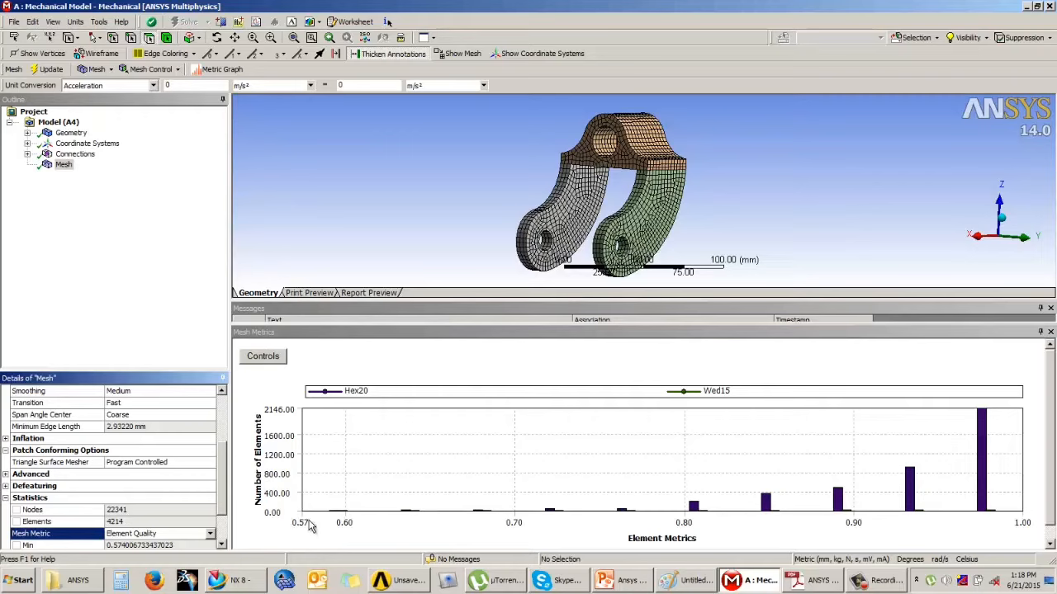
- Inspect the elements behind the Hex20 bars of the Element Quality chart, from the highest-quality bar down to about 0.80
click(980, 479)
click(871, 496)
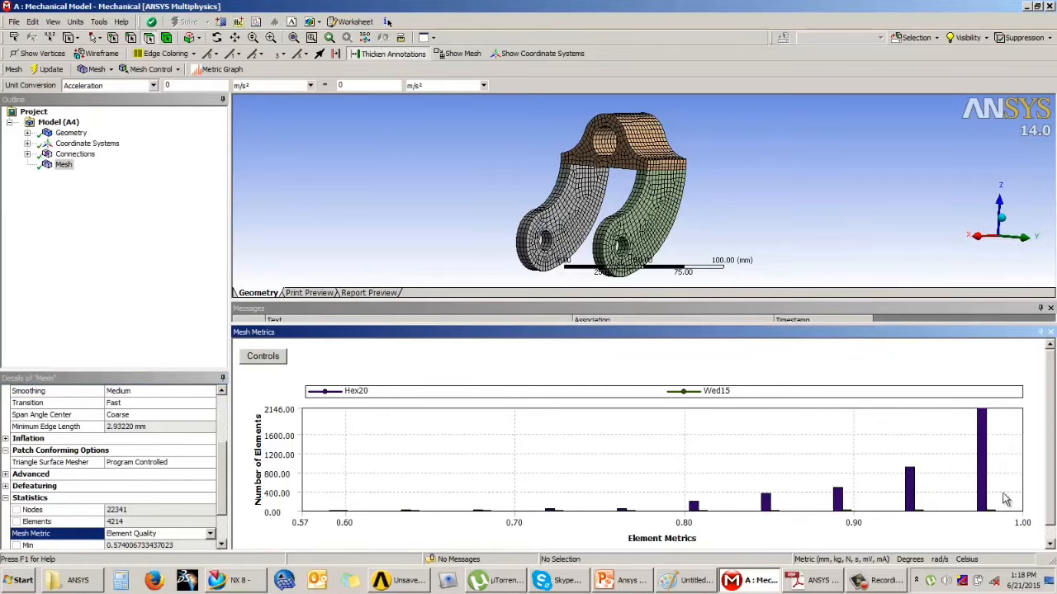
click(911, 494)
click(838, 501)
click(765, 502)
click(694, 506)
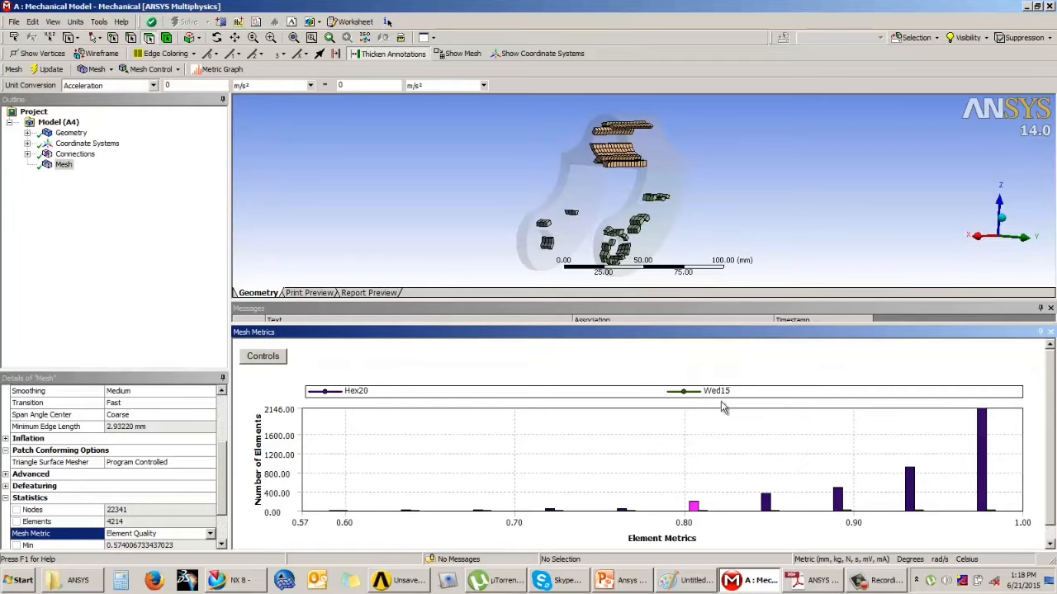
- Switch to Paint and clear the entire canvas of the earlier sketches and notes
click(691, 581)
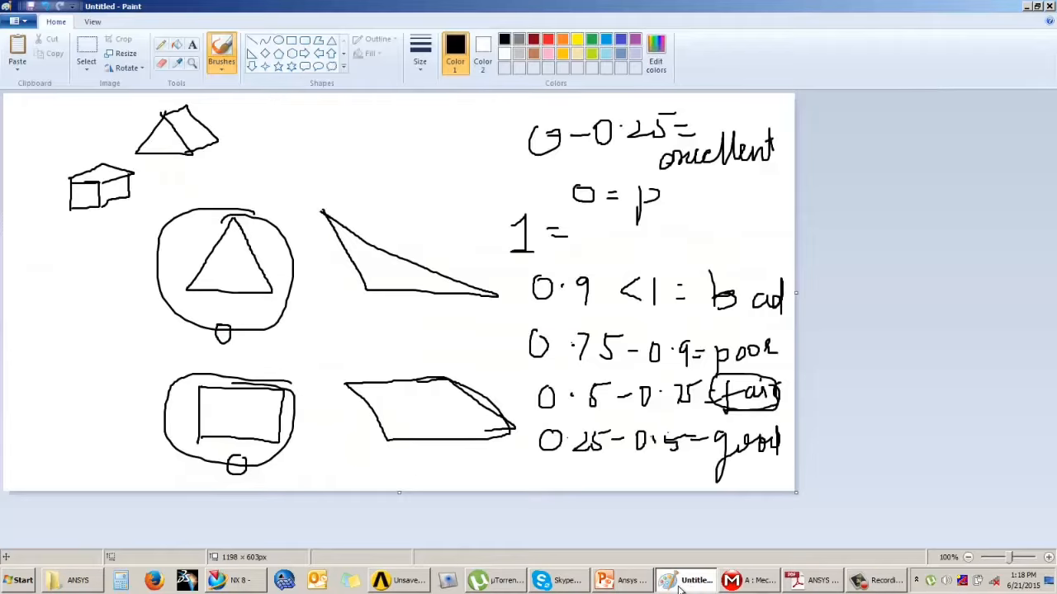
key(ctrl+a)
key(Delete)
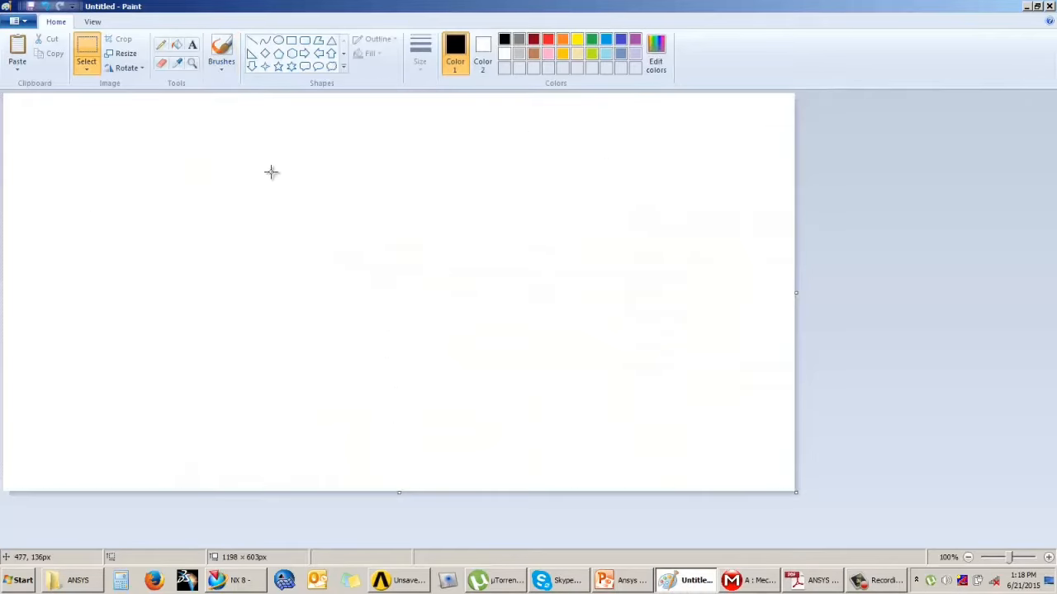
- Sketch a wedge element and a tetrahedral element with a dashed hidden edge beside it, and circle the wedge
click(219, 62)
mouse_move(293, 192)
mouse_down()
mouse_move(260, 238)
mouse_move(335, 244)
mouse_move(291, 190)
mouse_move(357, 170)
mouse_move(412, 222)
mouse_move(329, 242)
mouse_move(413, 220)
mouse_up()
mouse_move(514, 239)
mouse_down()
mouse_move(467, 299)
mouse_move(553, 236)
mouse_move(545, 297)
mouse_up()
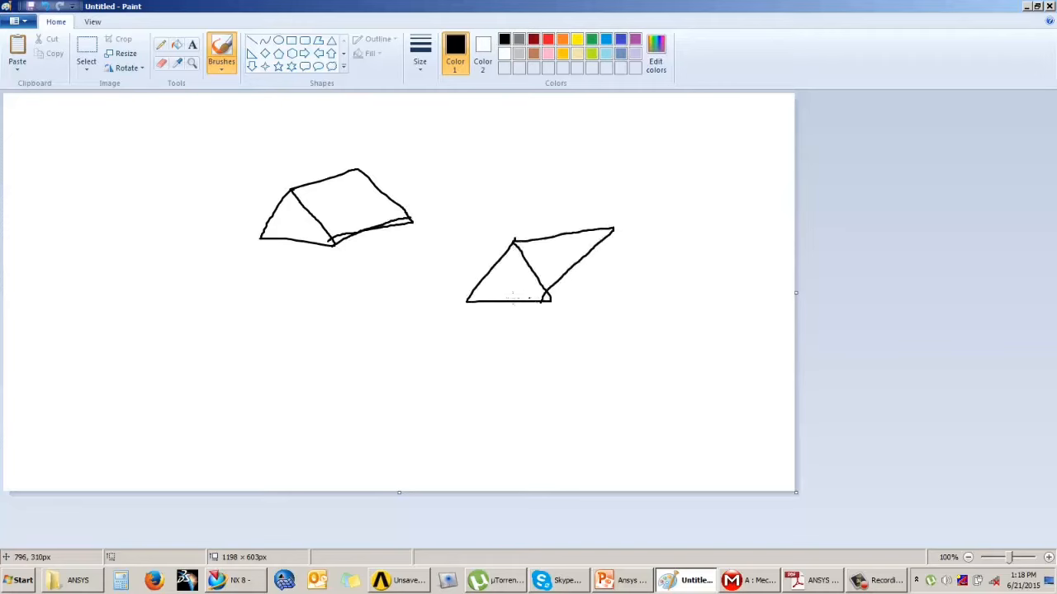
drag(477, 302, 612, 228)
mouse_move(401, 167)
mouse_down()
mouse_move(256, 190)
mouse_move(417, 186)
mouse_move(351, 155)
mouse_up()
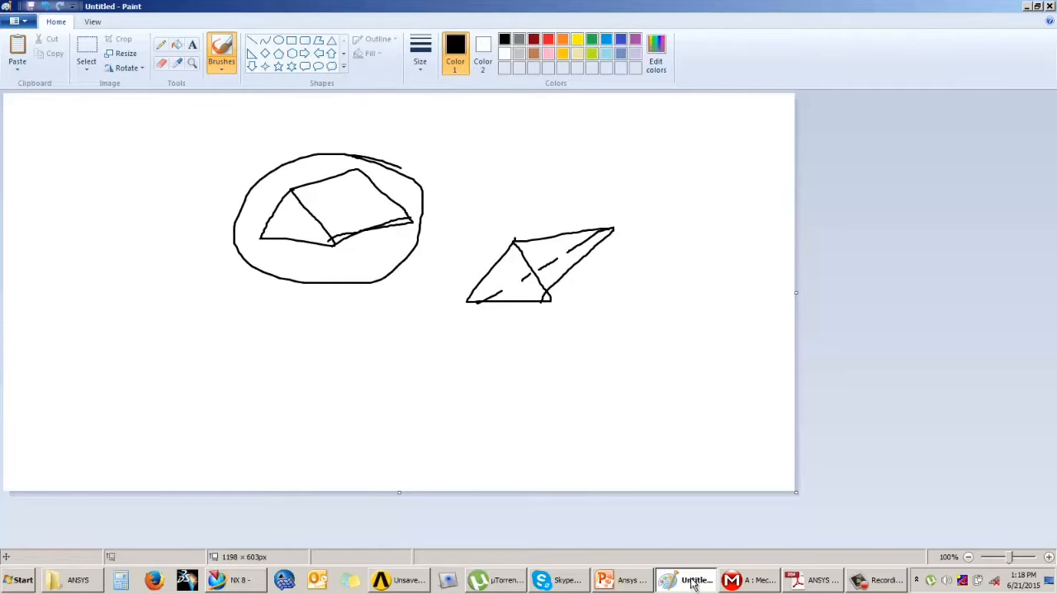
- Switch back to Mechanical, isolate the Wed15 elements of the highest-quality bar and examine their shape up close
click(739, 583)
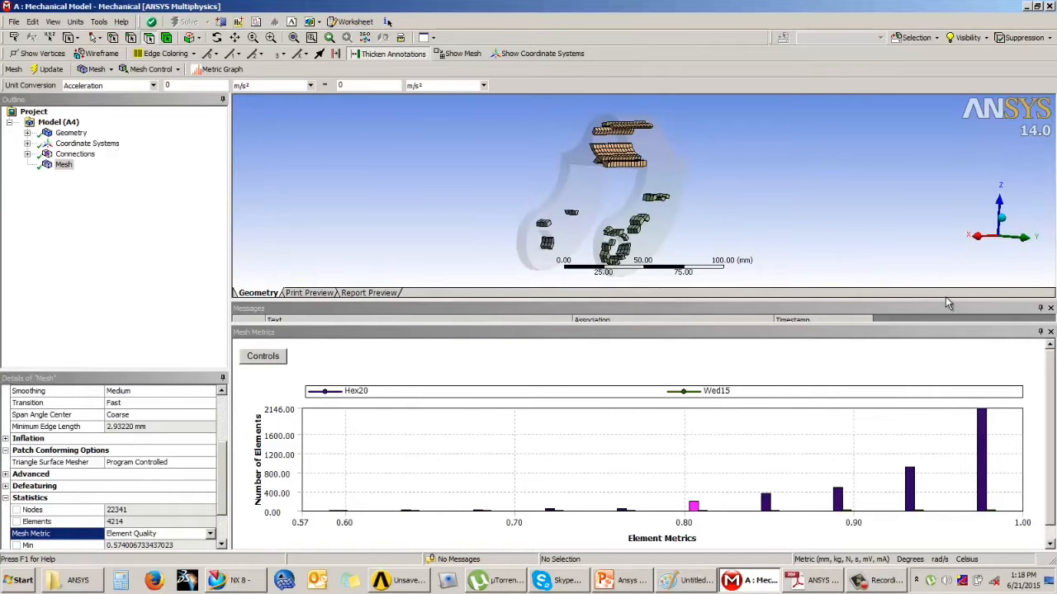
drag(945, 303, 938, 243)
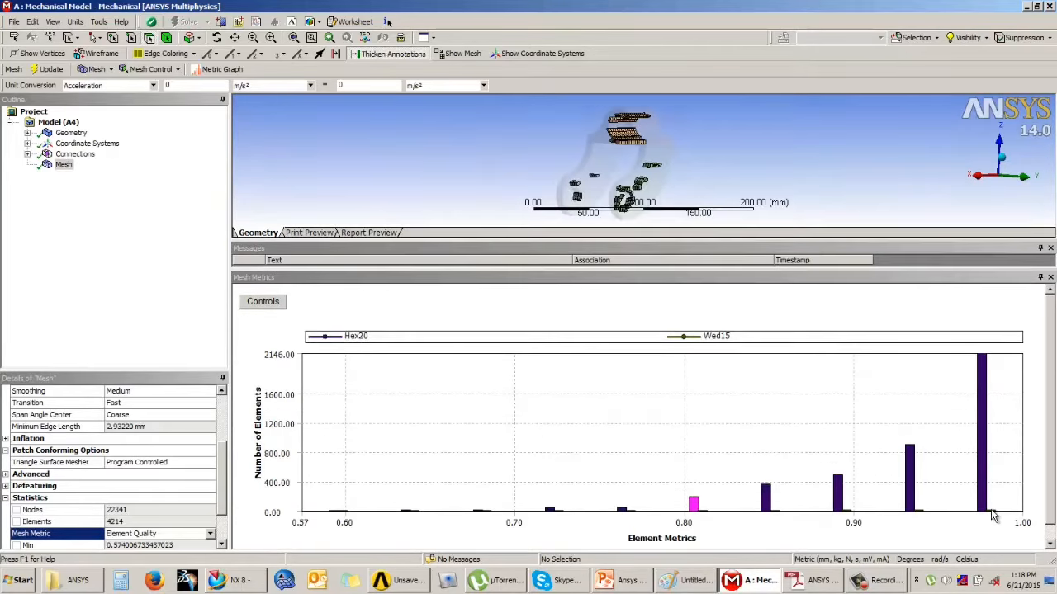
scroll(683, 174, up, 3)
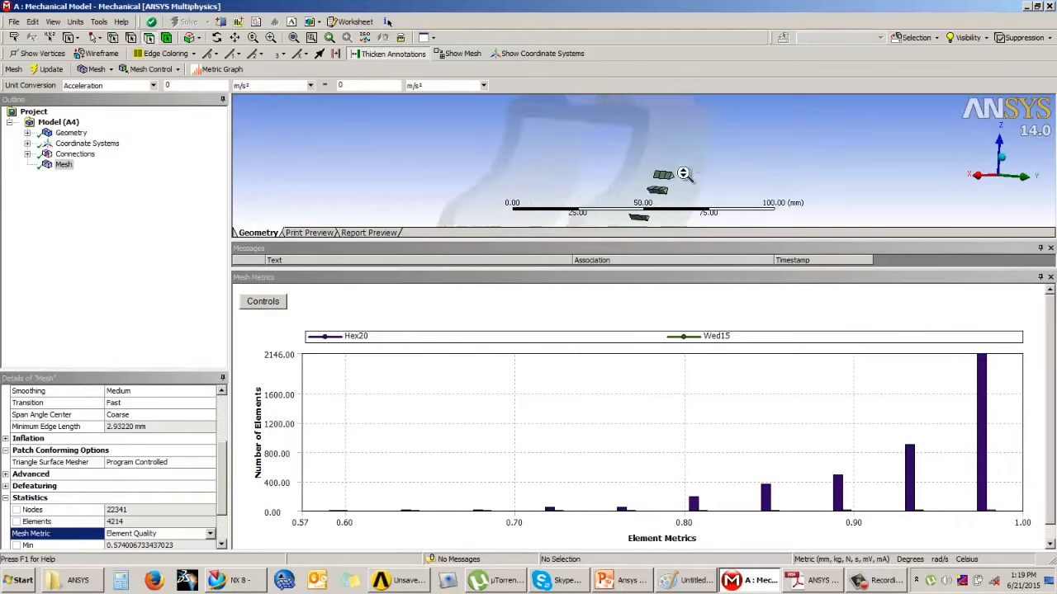
scroll(684, 174, up, 6)
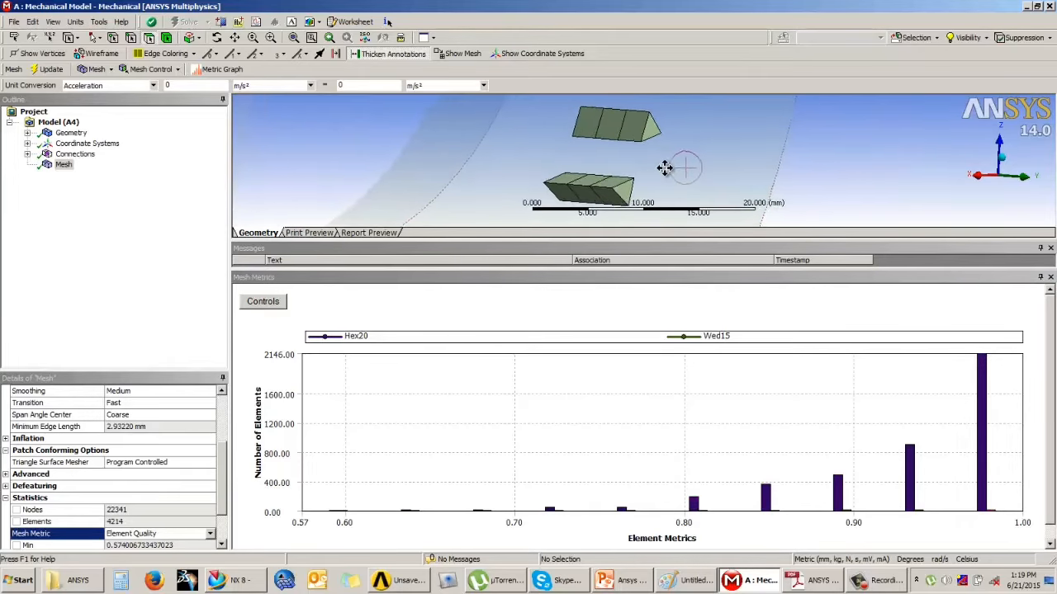
scroll(673, 156, down, 6)
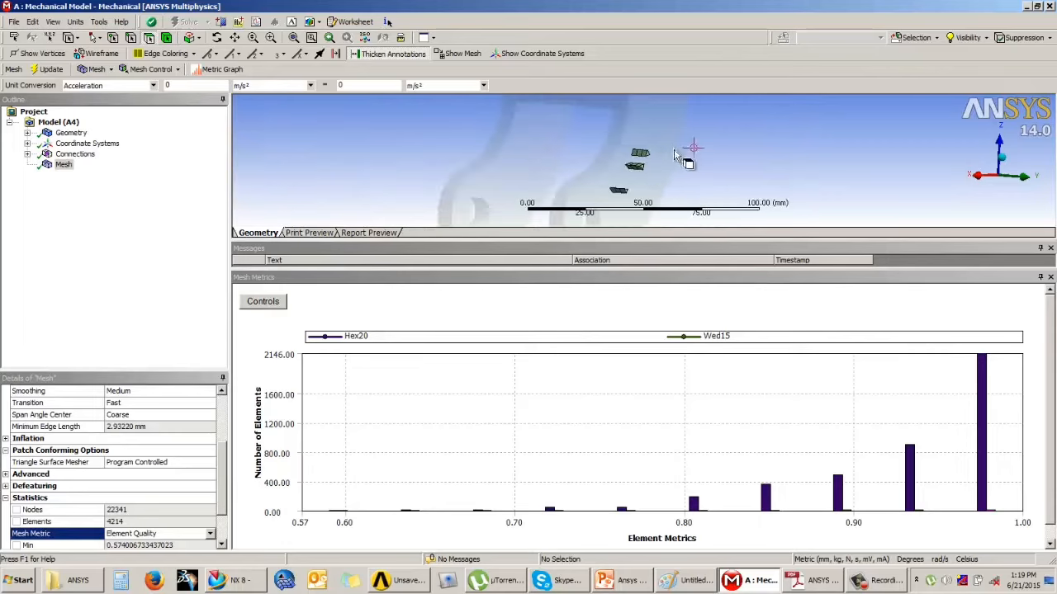
scroll(675, 155, down, 2)
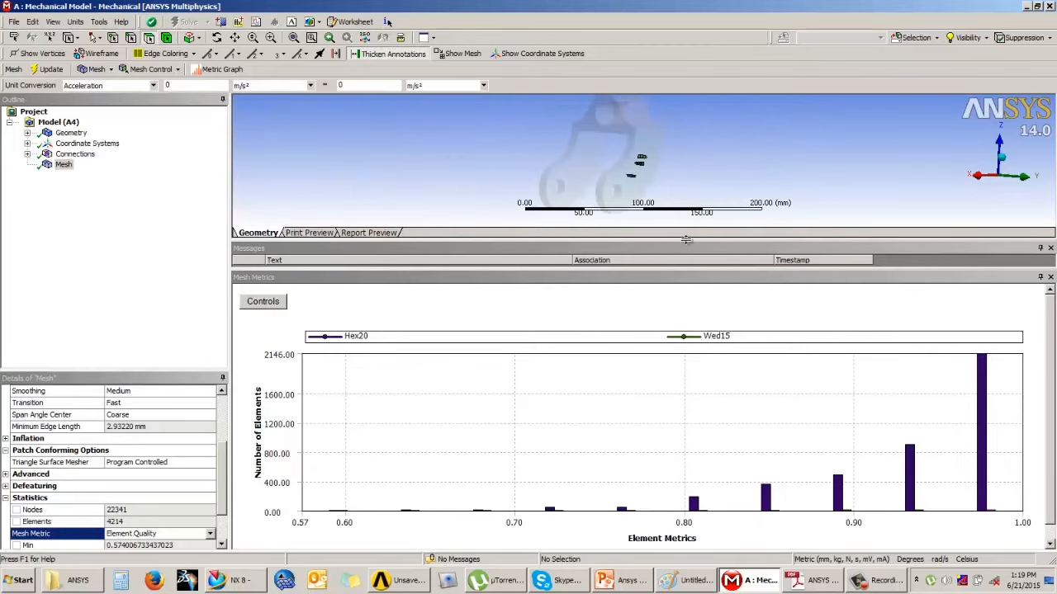
- Enlarge the model view and set the mesh metric to None to show the full mesh, leaving the Element Size at 3 mm
drag(694, 245, 700, 438)
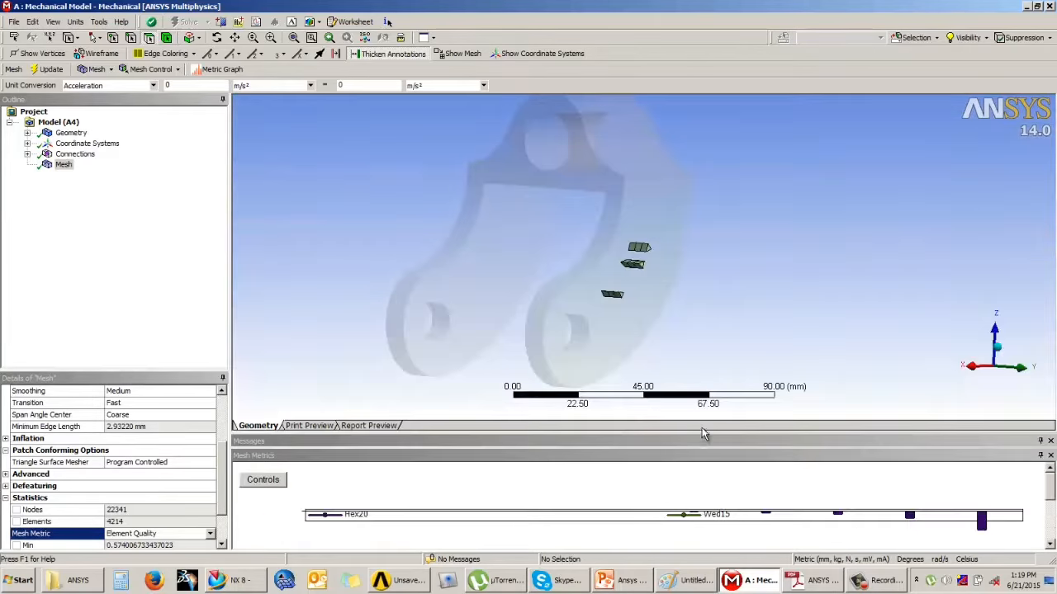
double_click(431, 435)
click(432, 431)
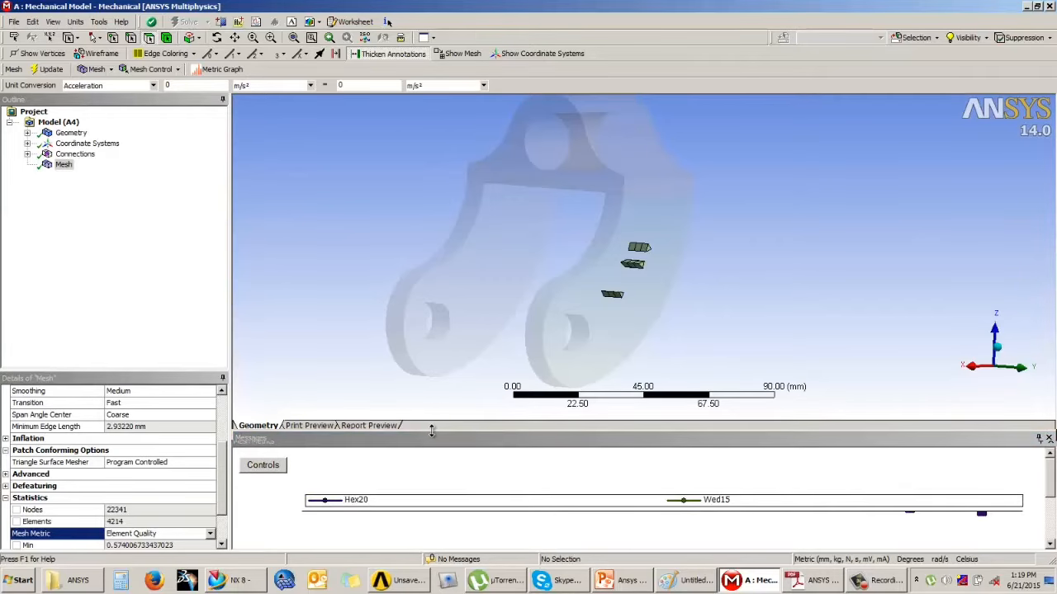
scroll(159, 435, up, 3)
click(149, 438)
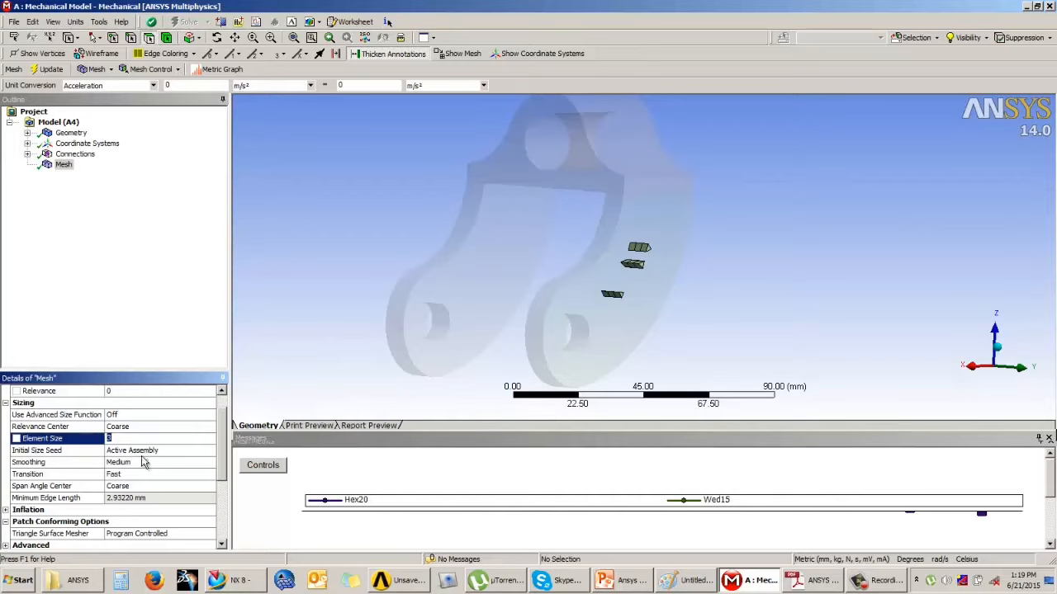
scroll(222, 439, down, 3)
click(206, 487)
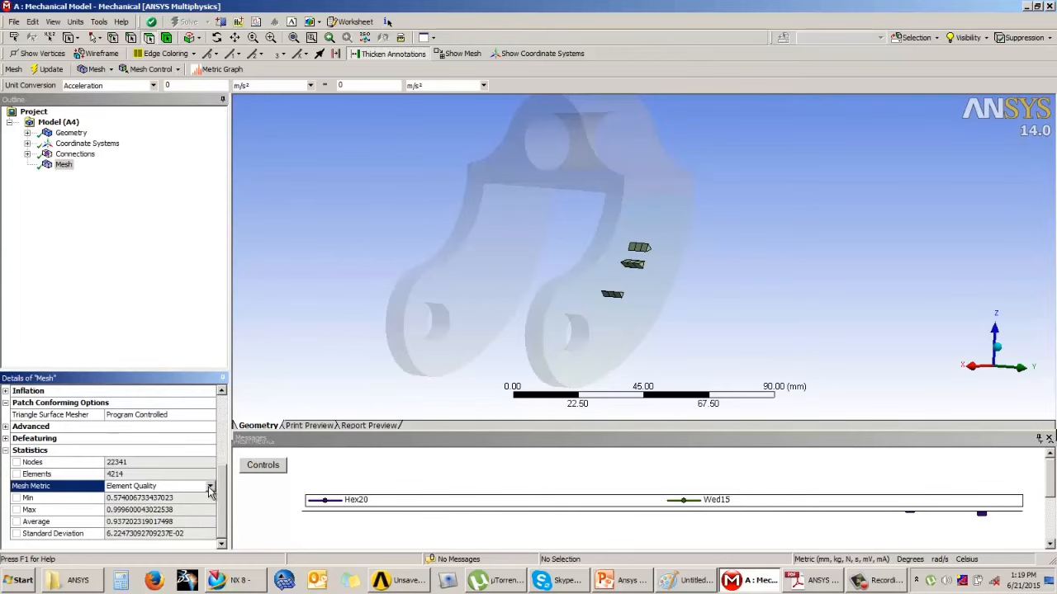
click(210, 486)
click(156, 497)
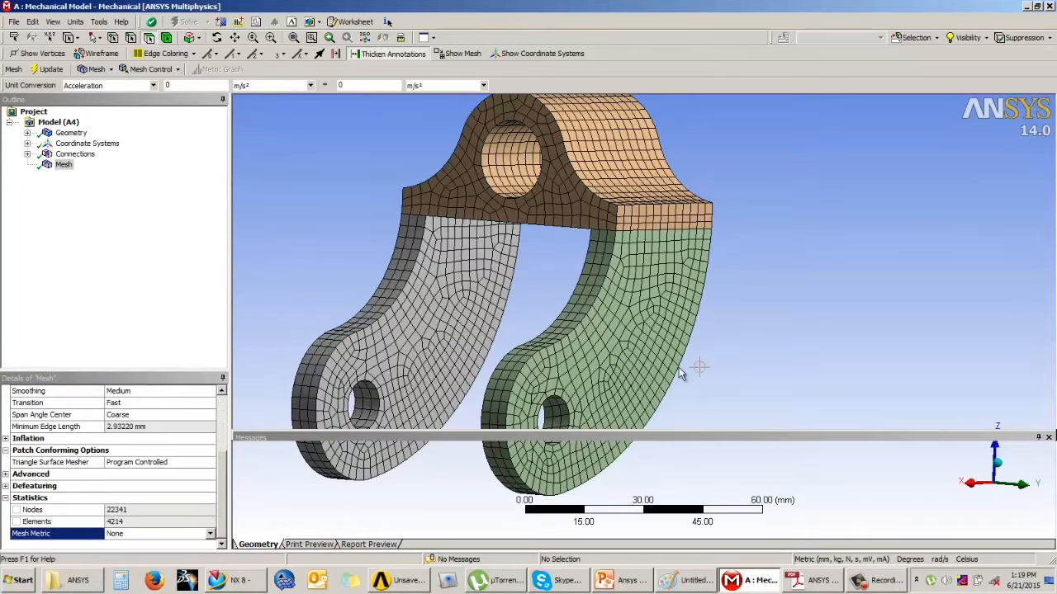
click(870, 581)
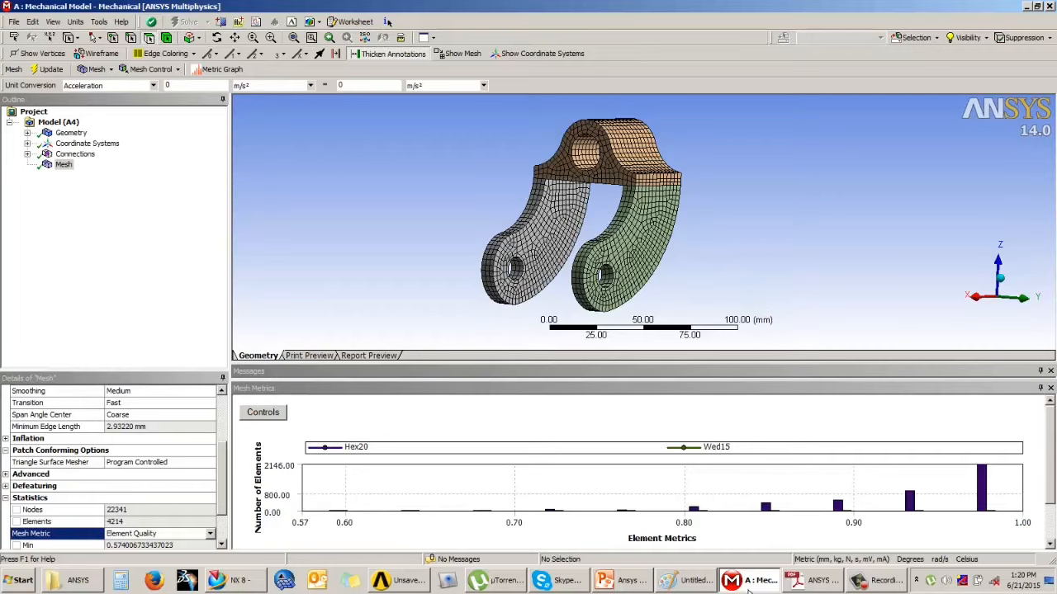
- Review the global Element Size setting in the mesh sizing details without changing it
click(223, 487)
drag(223, 487, 218, 421)
click(121, 474)
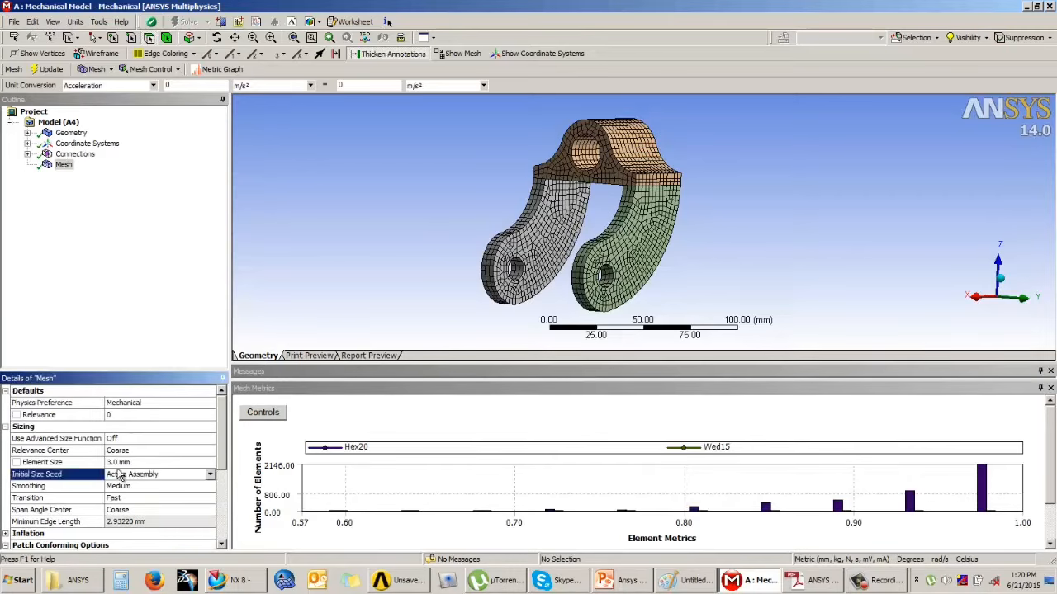
click(122, 465)
click(314, 268)
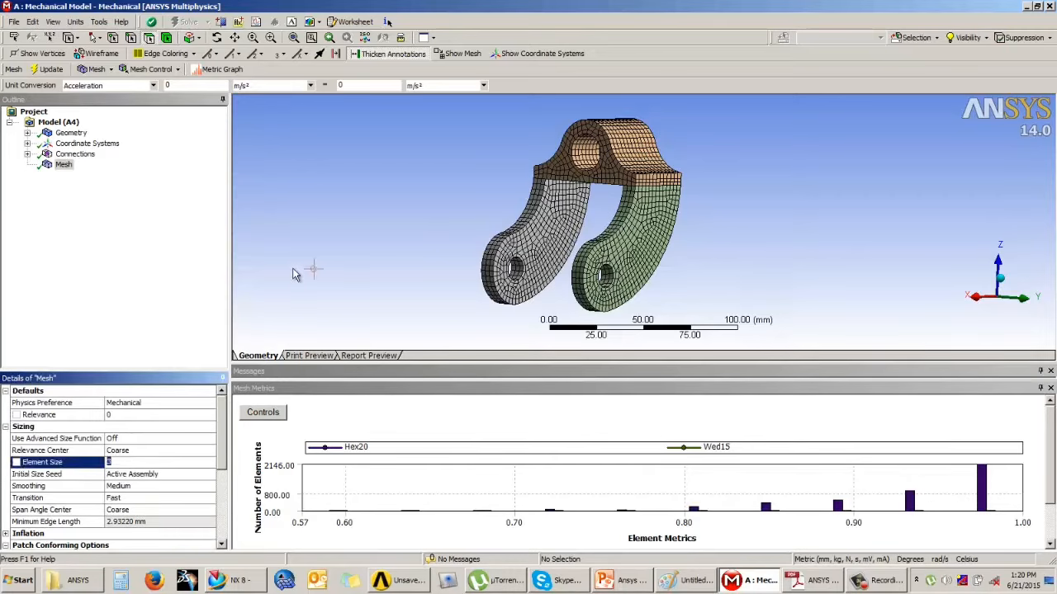
click(887, 581)
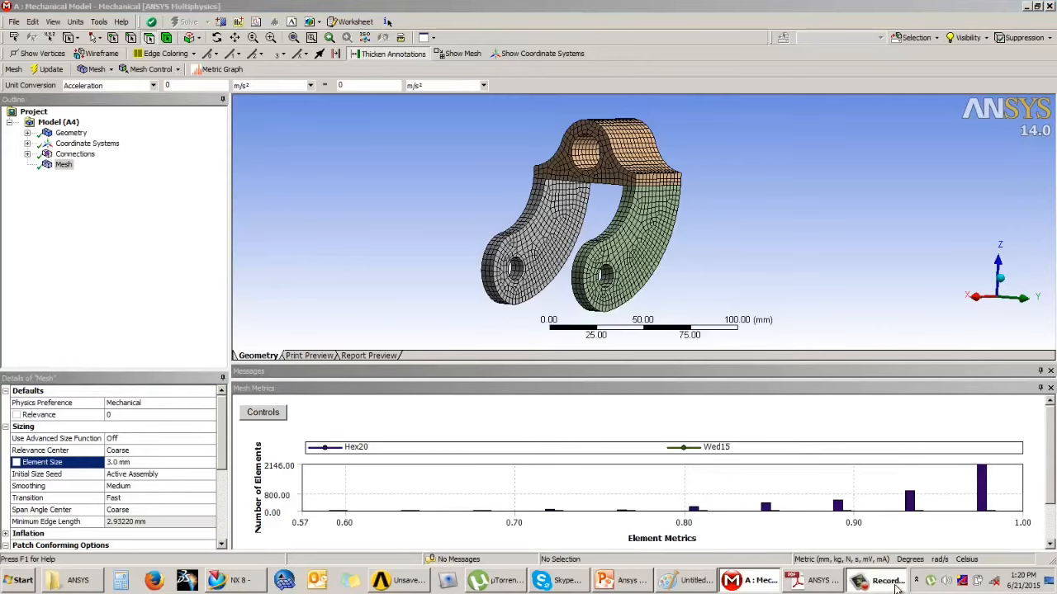
click(754, 265)
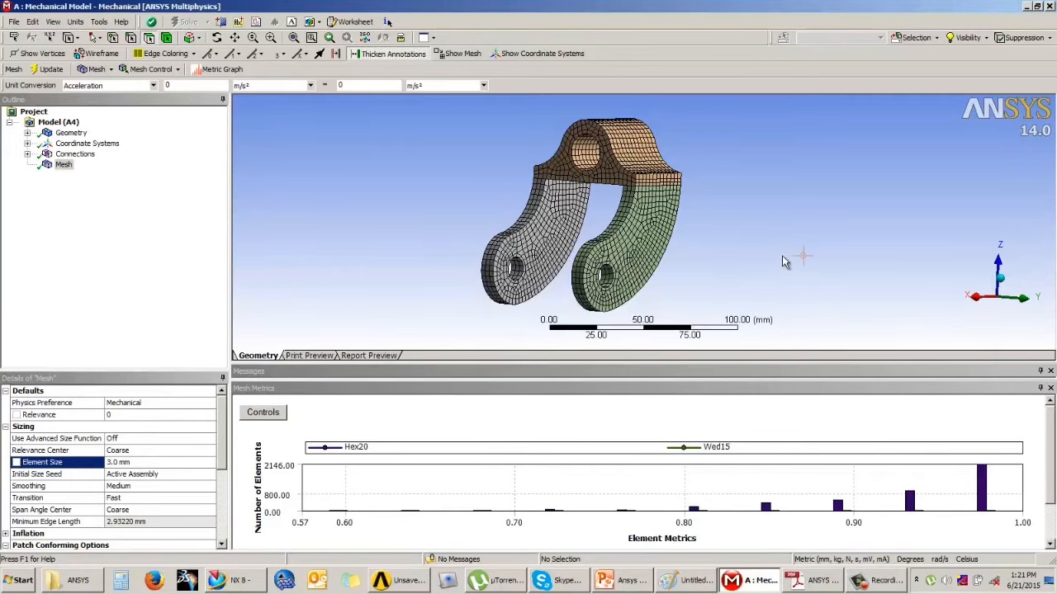
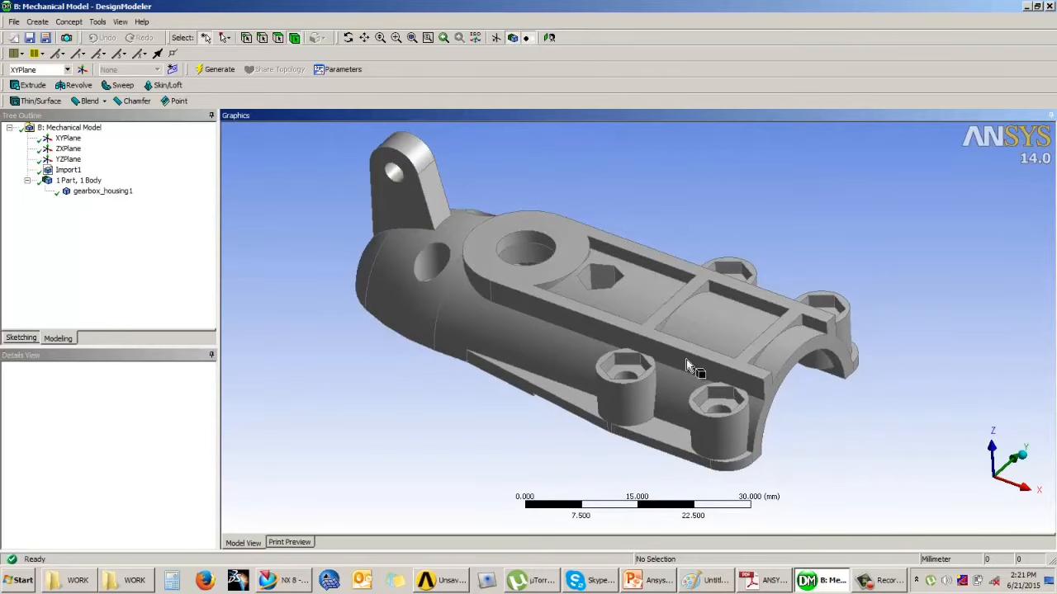
- Examine the inside of the gearbox housing in DesignModeler and pick the partial boss faces on its inner wall using the face filter
middle_drag(692, 385, 449, 233)
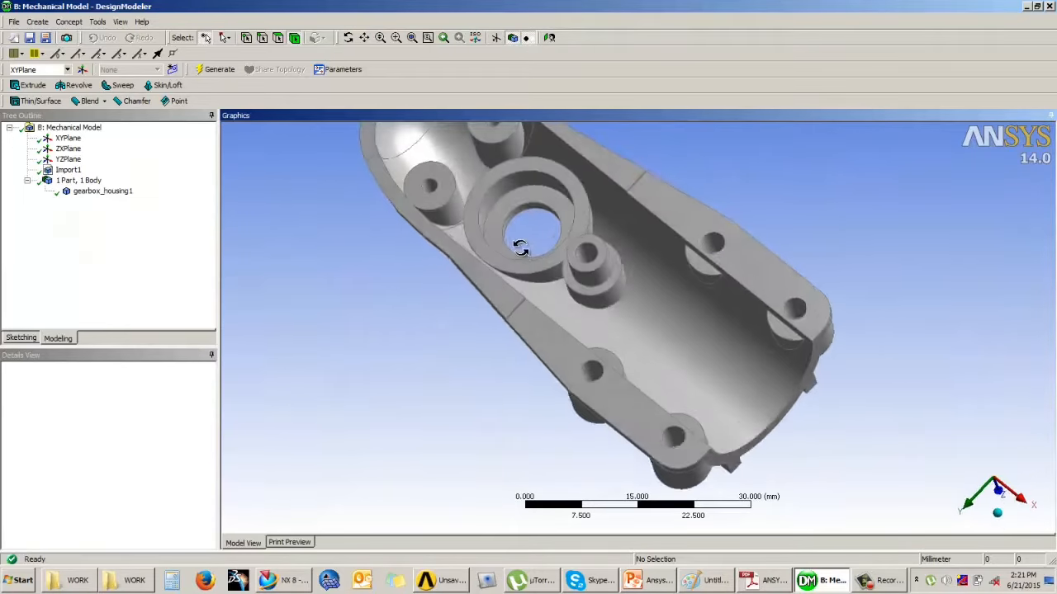
middle_drag(704, 285, 899, 335)
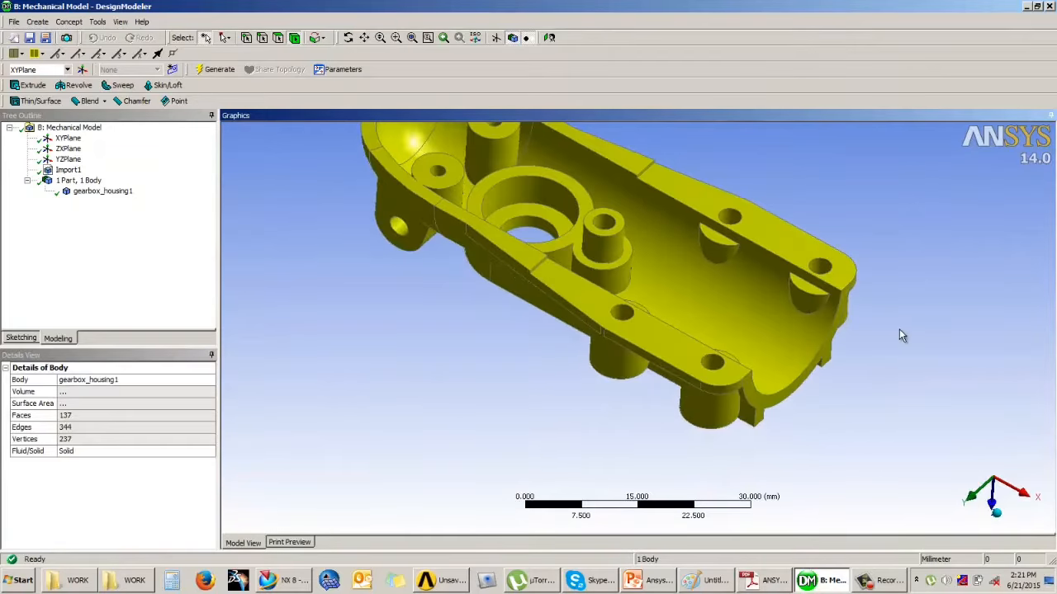
click(279, 39)
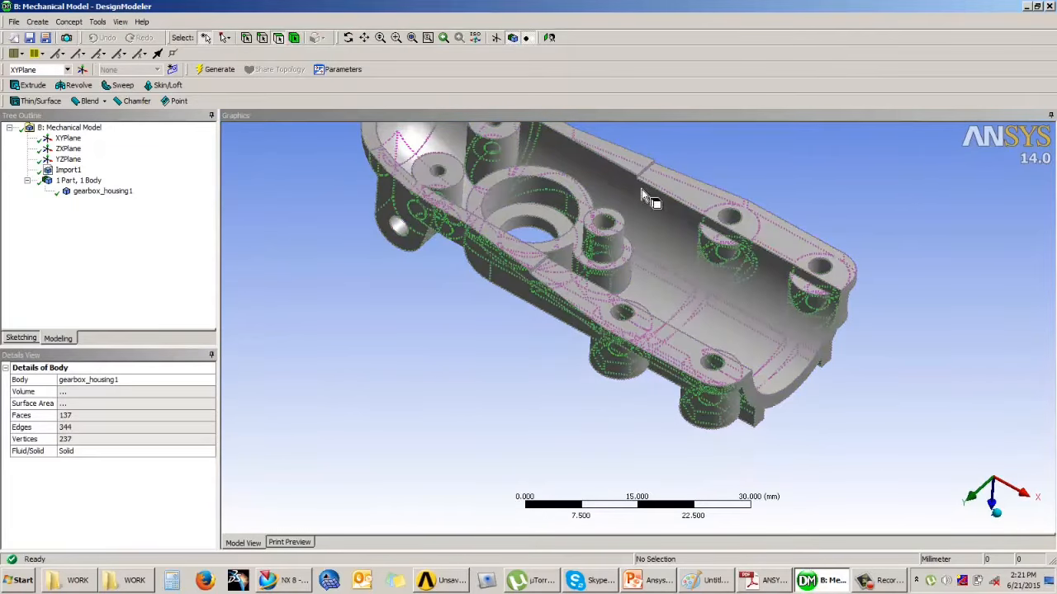
click(715, 245)
click(805, 289)
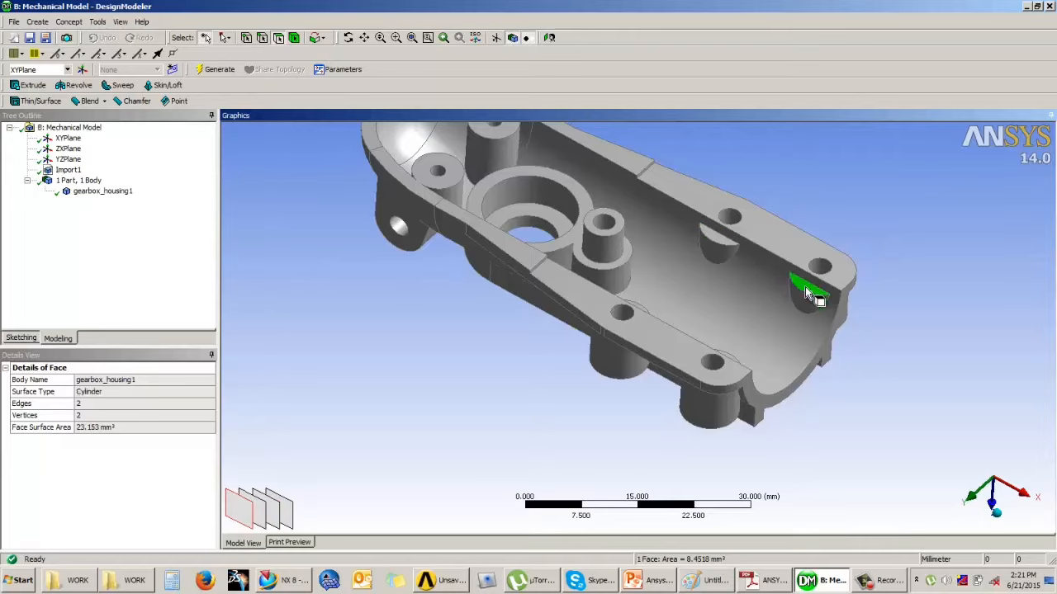
- Examine the two partial bosses on the opposite inner wall of the gearbox housing by selecting their curved and flat faces
middle_drag(805, 287, 477, 252)
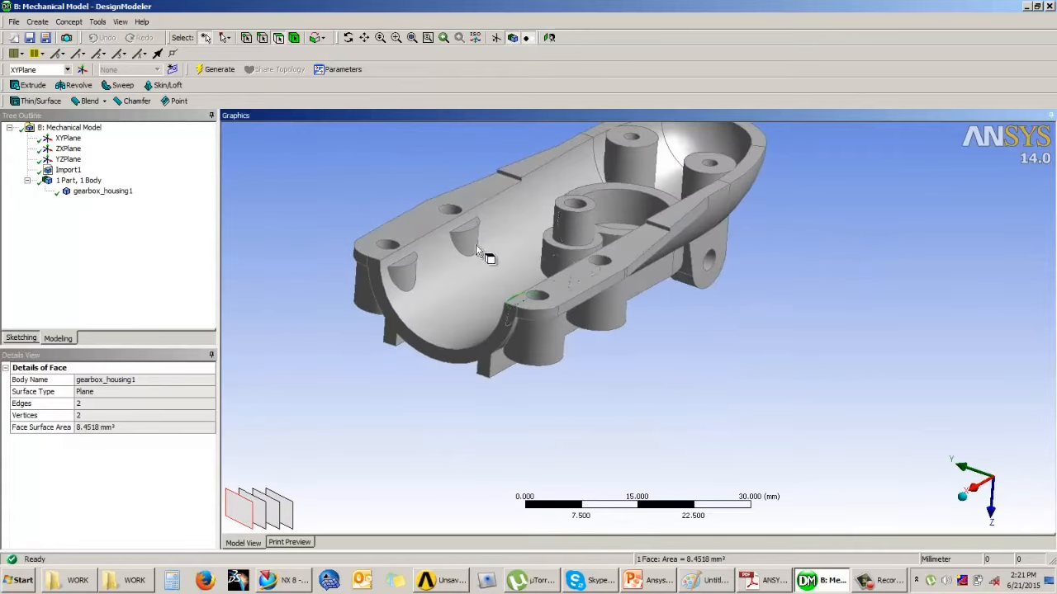
click(473, 239)
click(469, 224)
click(408, 274)
click(407, 264)
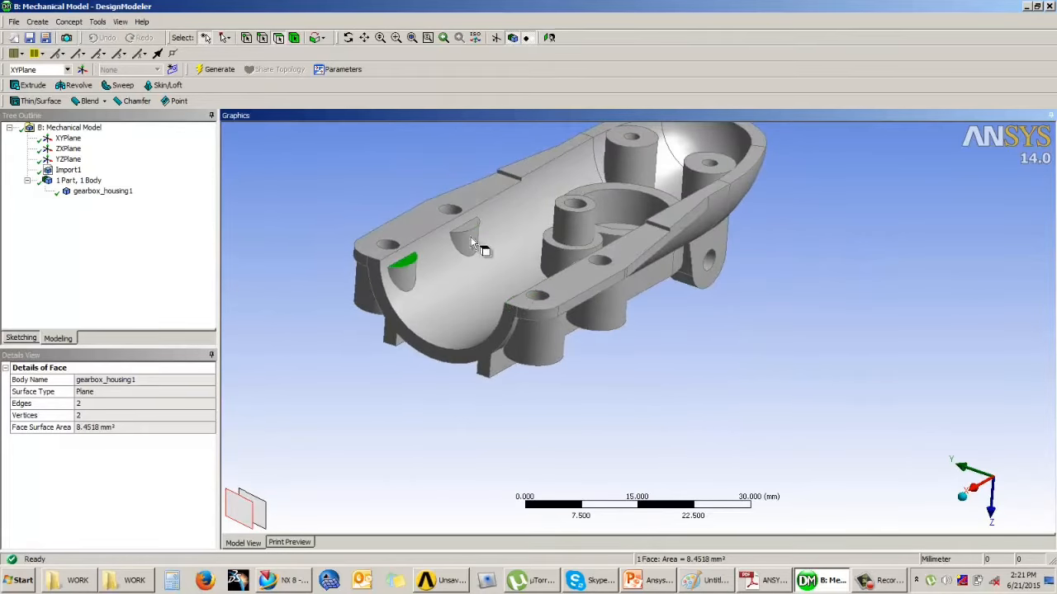
click(470, 239)
click(472, 226)
click(400, 274)
click(405, 264)
middle_drag(538, 284, 473, 232)
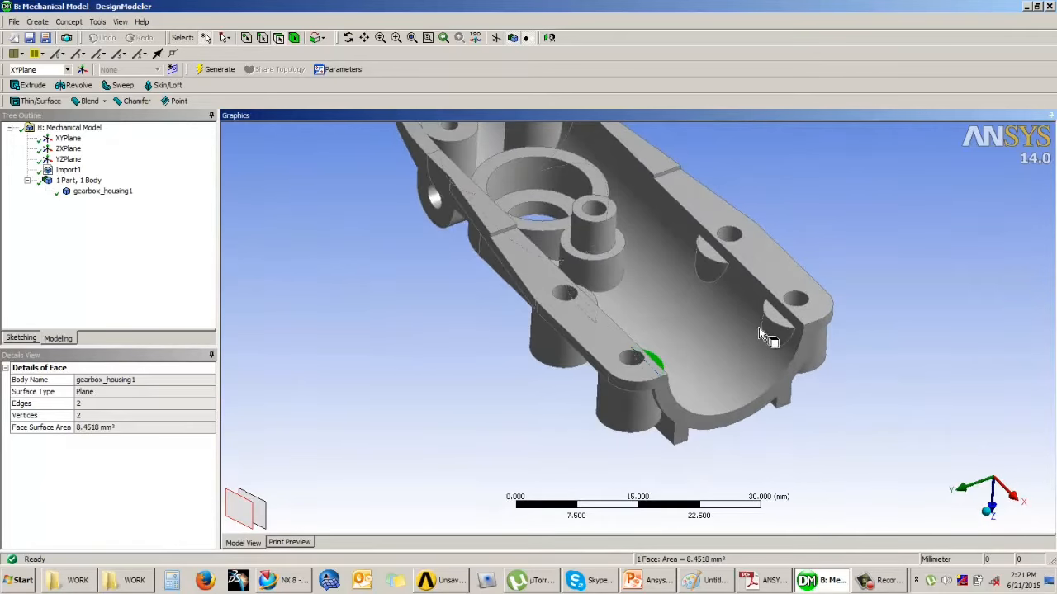
- Inspect the flat flange faces containing the bolt holes along both sides of the housing's open end
middle_drag(722, 277, 680, 250)
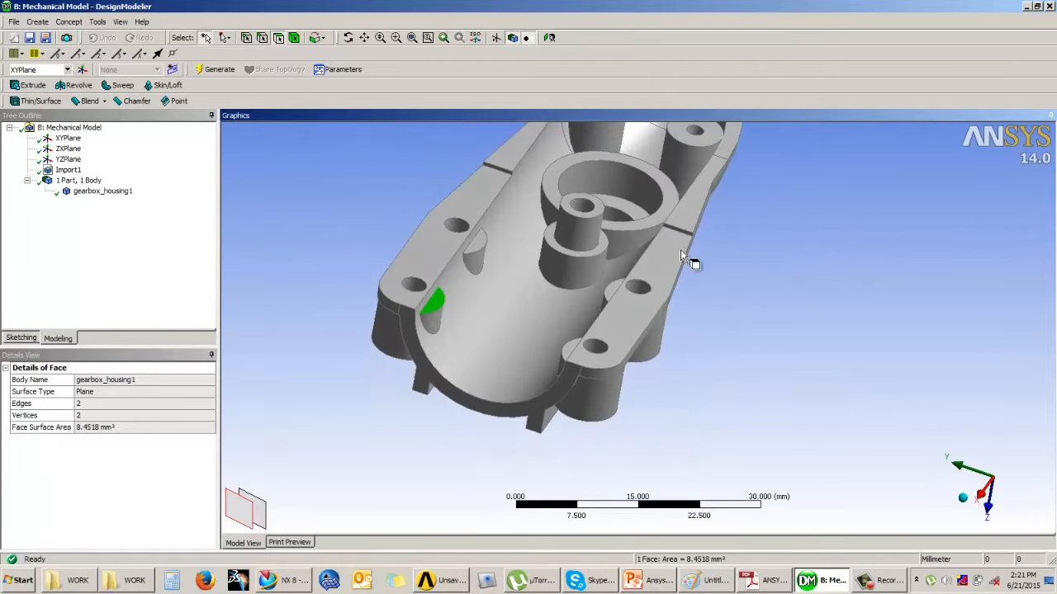
click(658, 245)
click(481, 193)
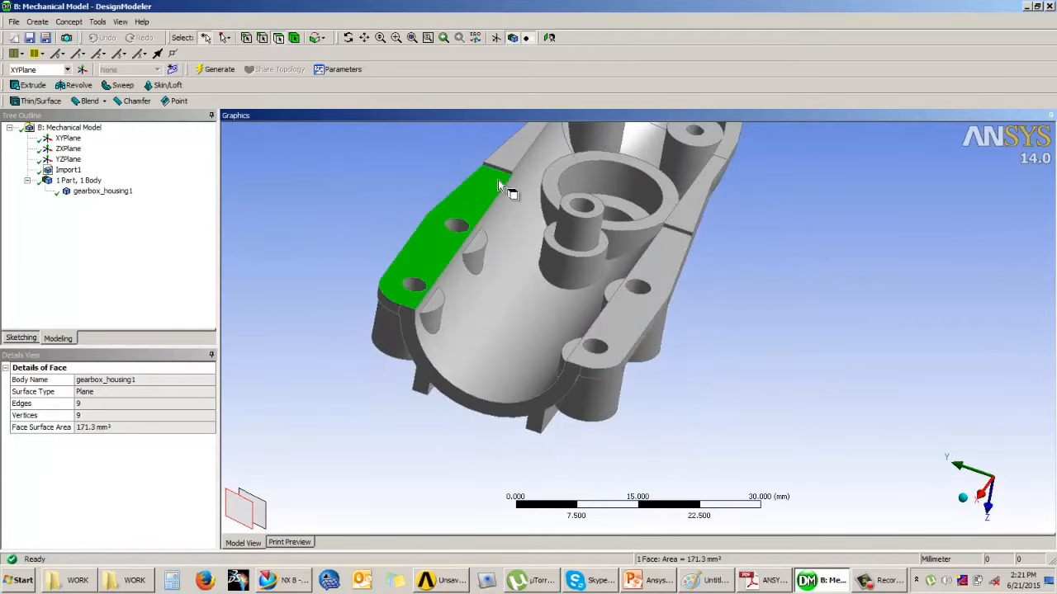
click(660, 279)
click(749, 340)
click(655, 277)
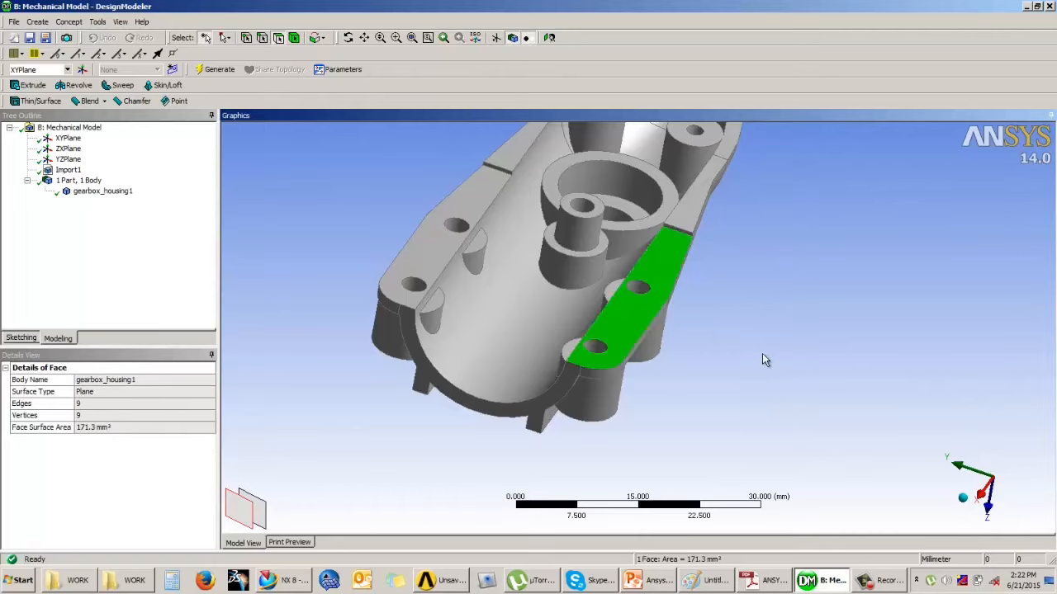
- Examine the bolt bosses on the housing's outer side by selecting their hexagonal pocket floors and a hole's cylindrical face
middle_drag(762, 353, 445, 296)
click(437, 285)
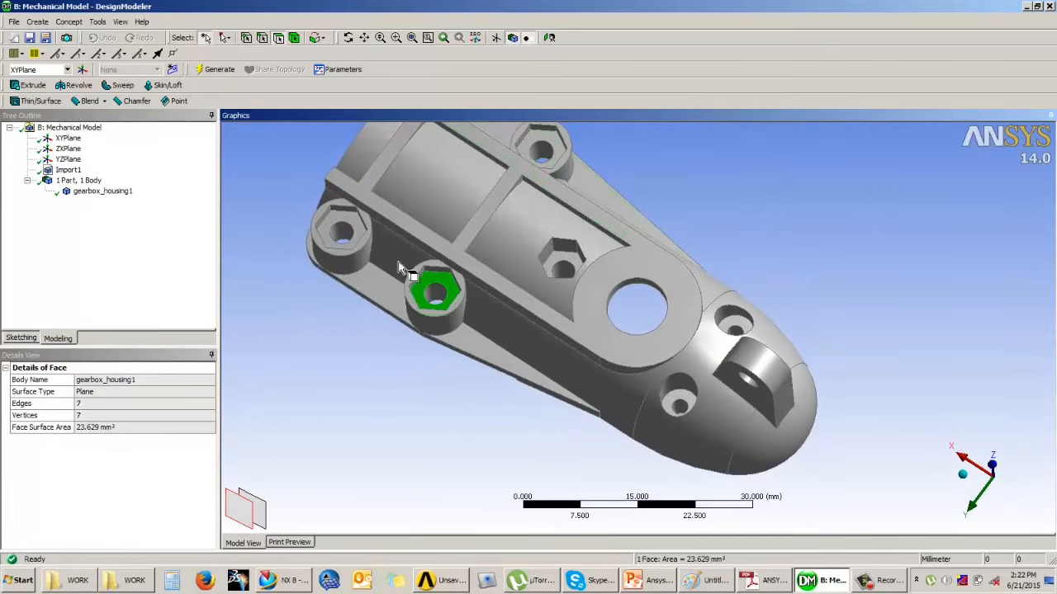
click(344, 229)
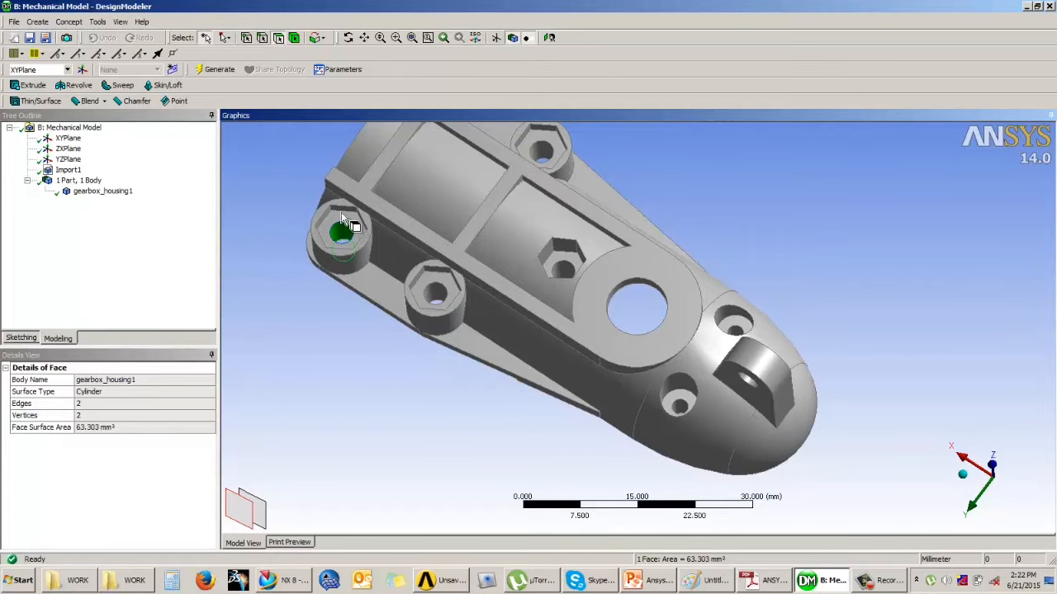
click(435, 285)
middle_drag(435, 284, 614, 382)
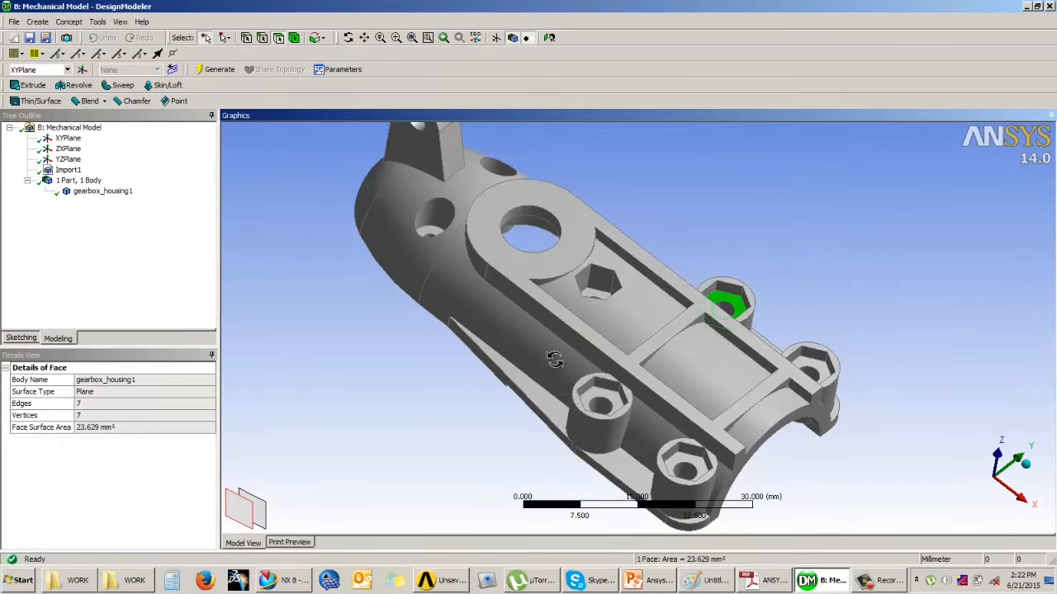
- Return to the housing interior and identify the curved faces of the two partial bosses along one inner wall
middle_drag(553, 360, 670, 316)
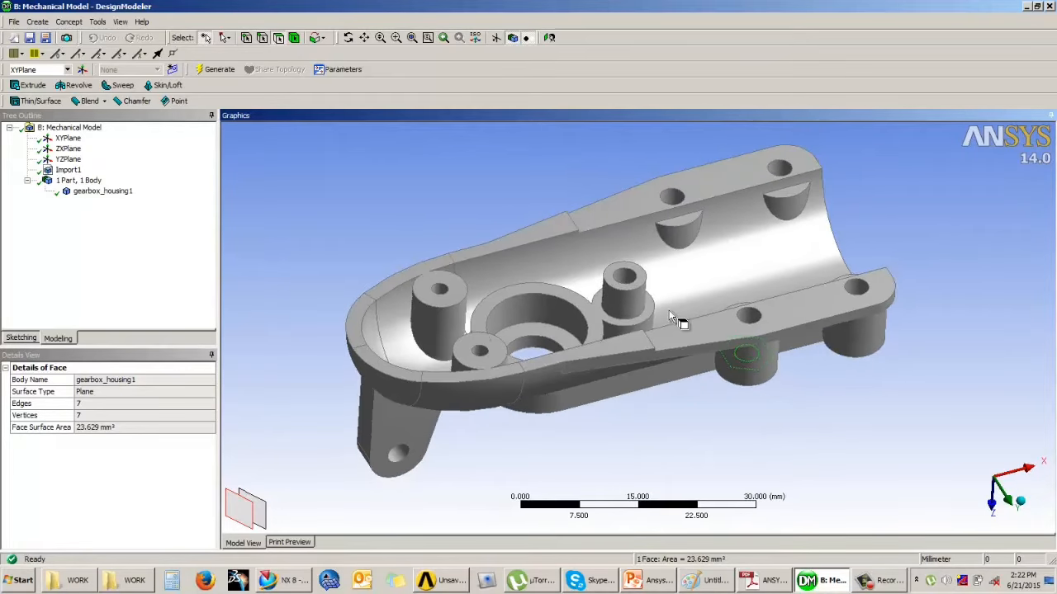
middle_drag(597, 351, 611, 319)
ctrl+middle_drag(691, 383, 503, 338)
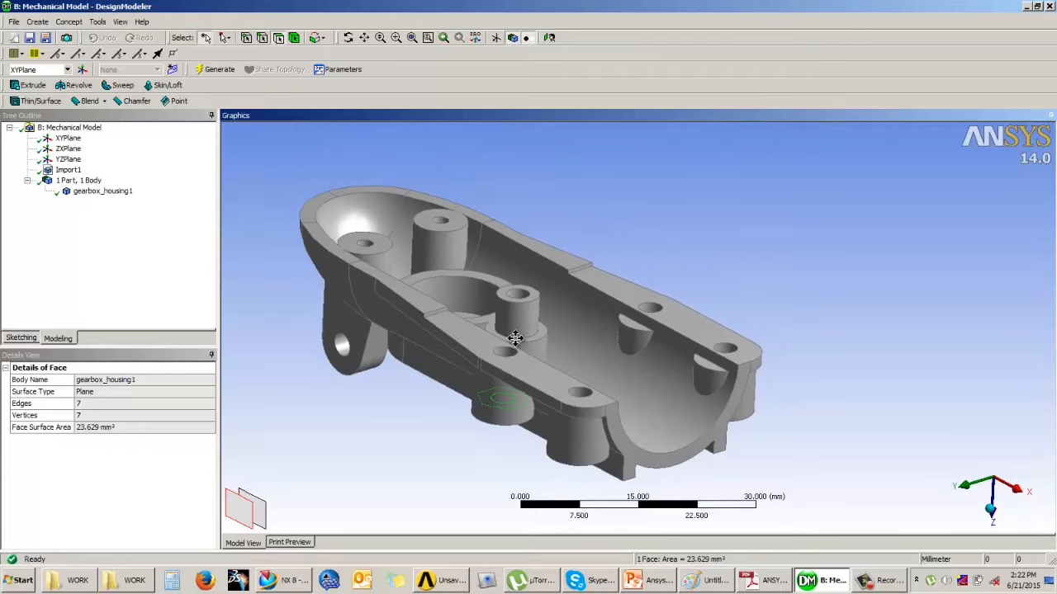
middle_drag(542, 246, 393, 223)
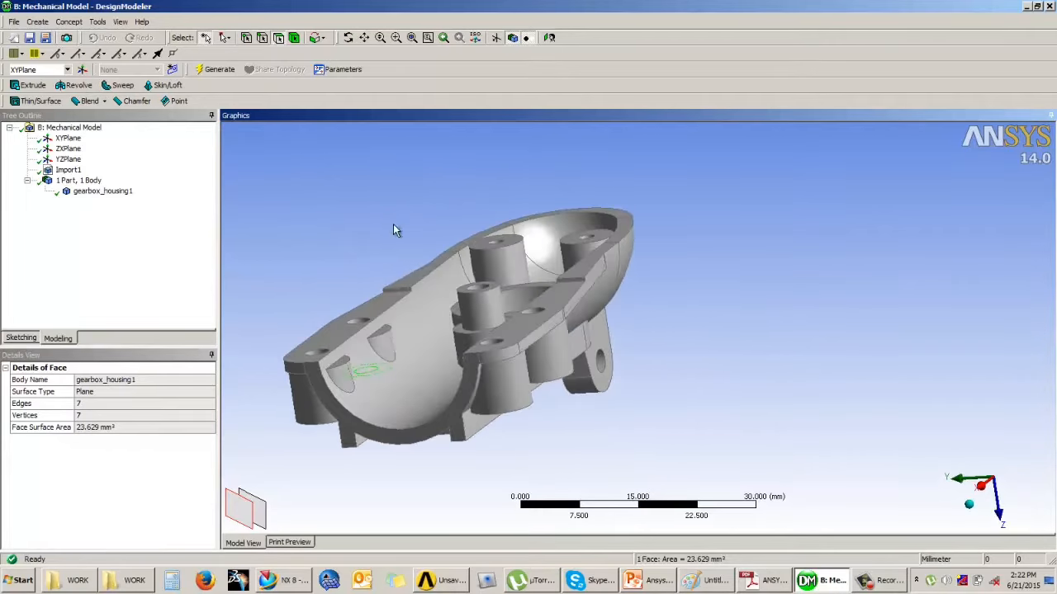
click(385, 347)
click(334, 377)
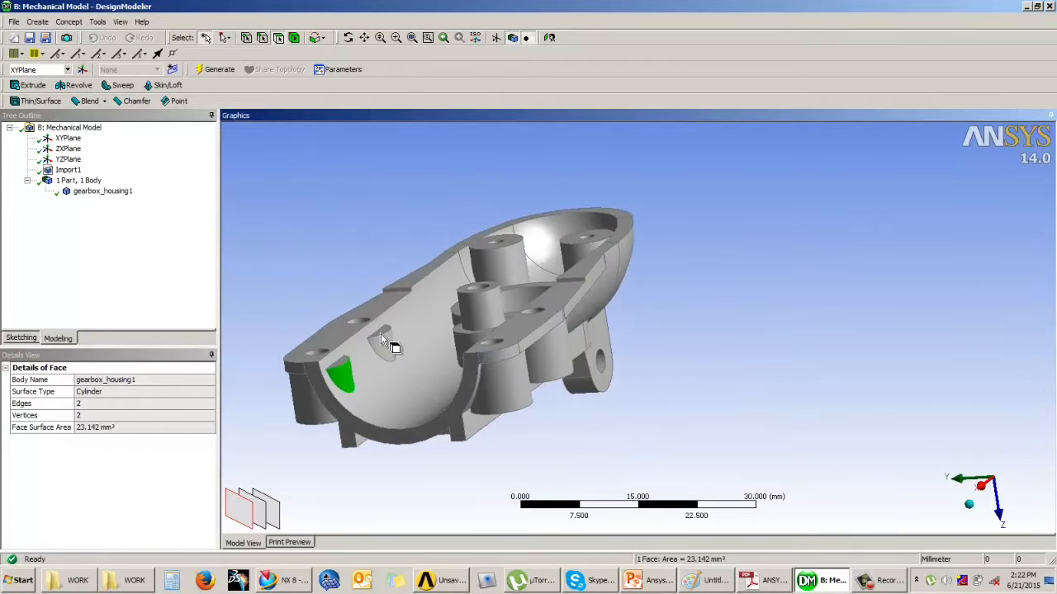
middle_drag(499, 312, 501, 387)
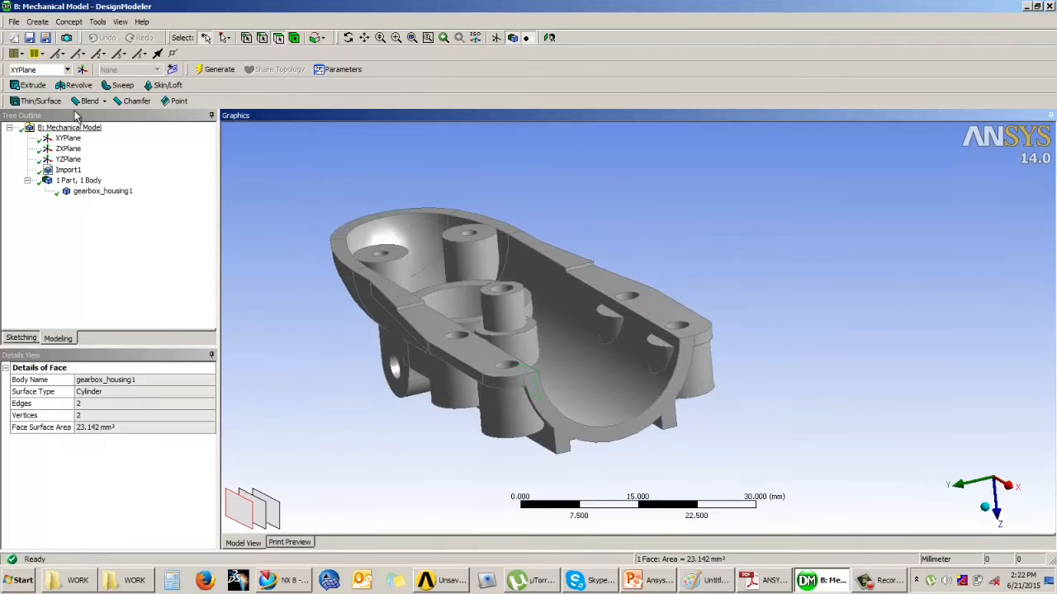
- Start a Face Delete feature and select the curved and flat faces of both partial bosses on one inner wall
click(37, 22)
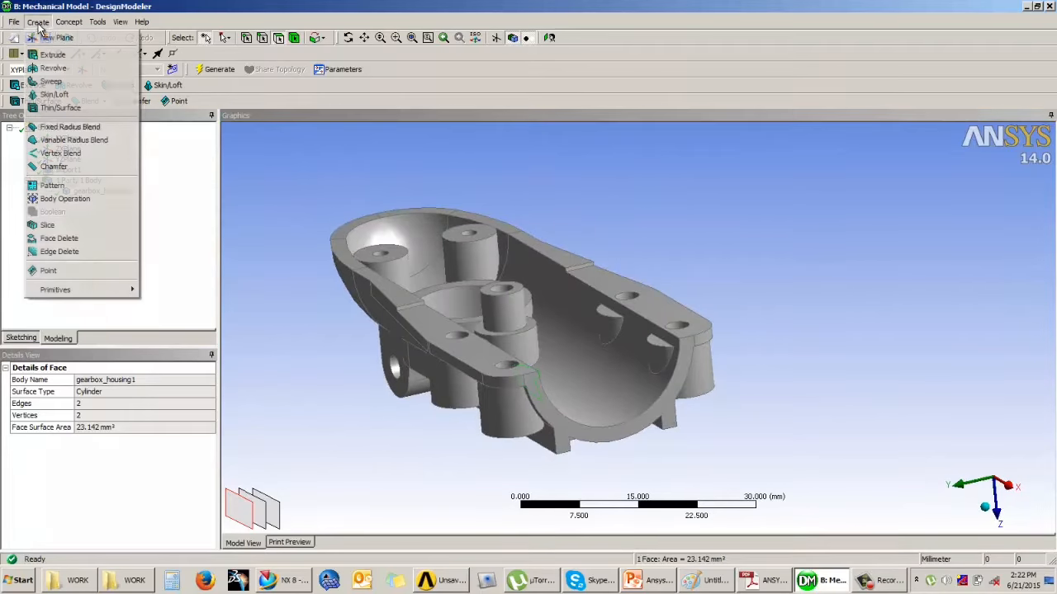
click(59, 239)
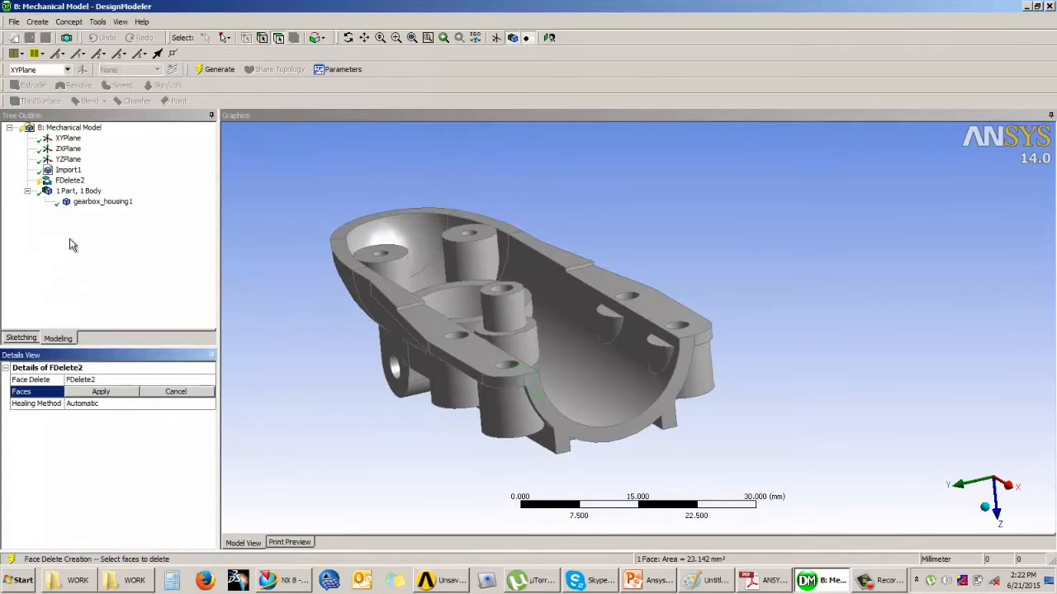
mouse_move(369, 401)
middle_down()
mouse_move(394, 351)
mouse_move(372, 408)
middle_up()
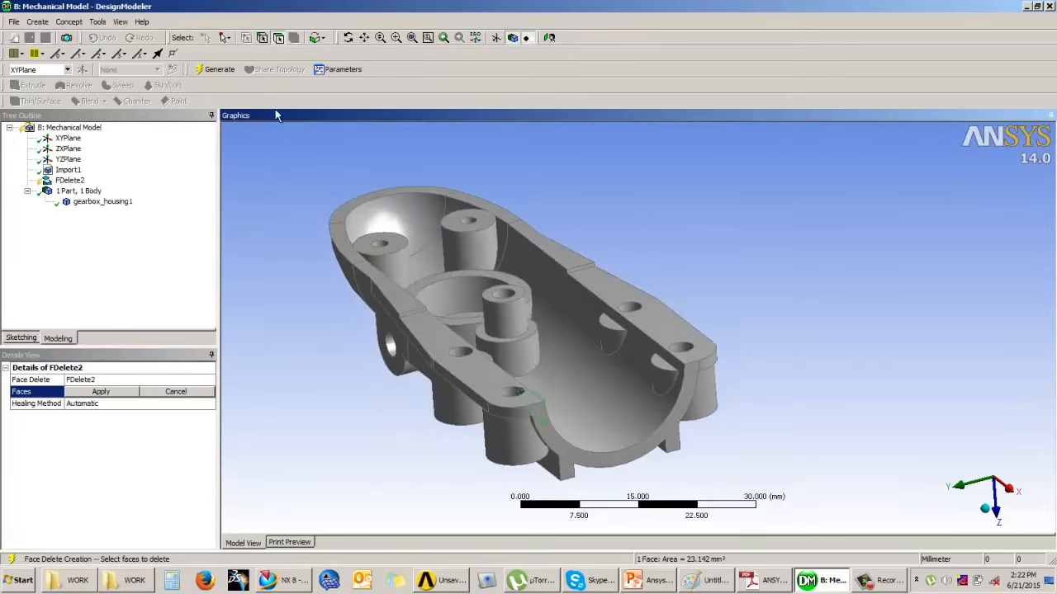
middle_drag(531, 304, 384, 370)
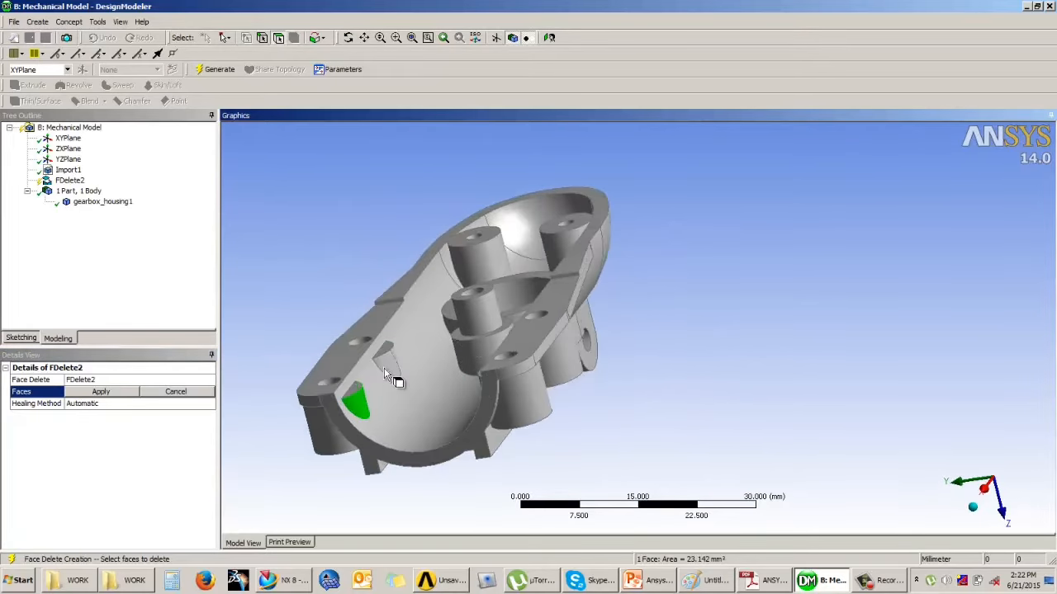
ctrl+click(386, 349)
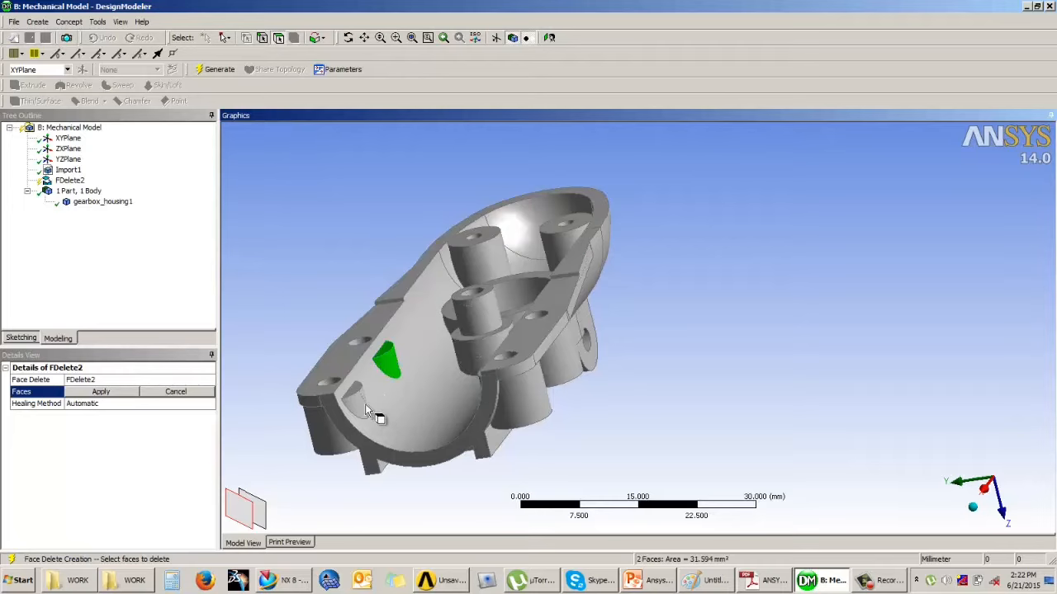
ctrl+click(364, 404)
ctrl+click(357, 390)
- Add the opposite wall's partial boss faces to the Face Delete selection, generate the removal of all eight faces, and check the housing inside and outside
middle_drag(412, 400, 526, 391)
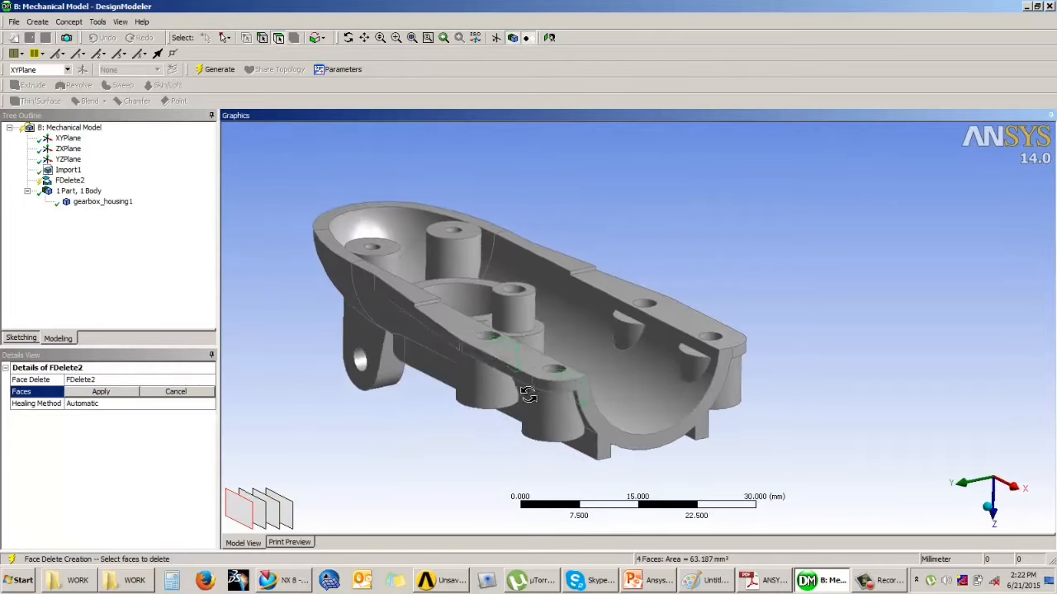
ctrl+click(688, 366)
ctrl+click(694, 356)
ctrl+click(632, 337)
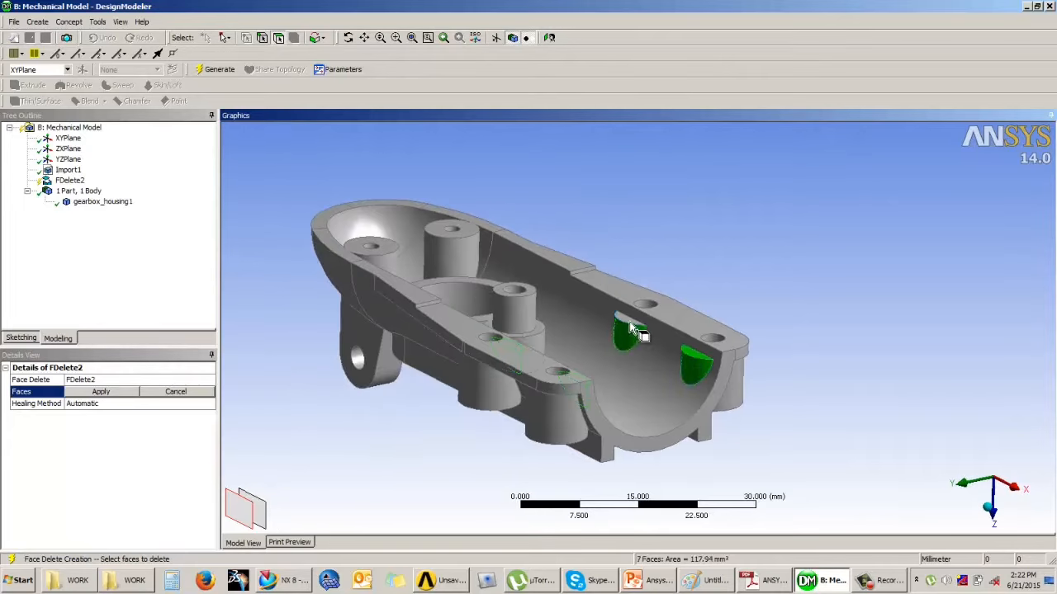
ctrl+click(630, 322)
click(101, 392)
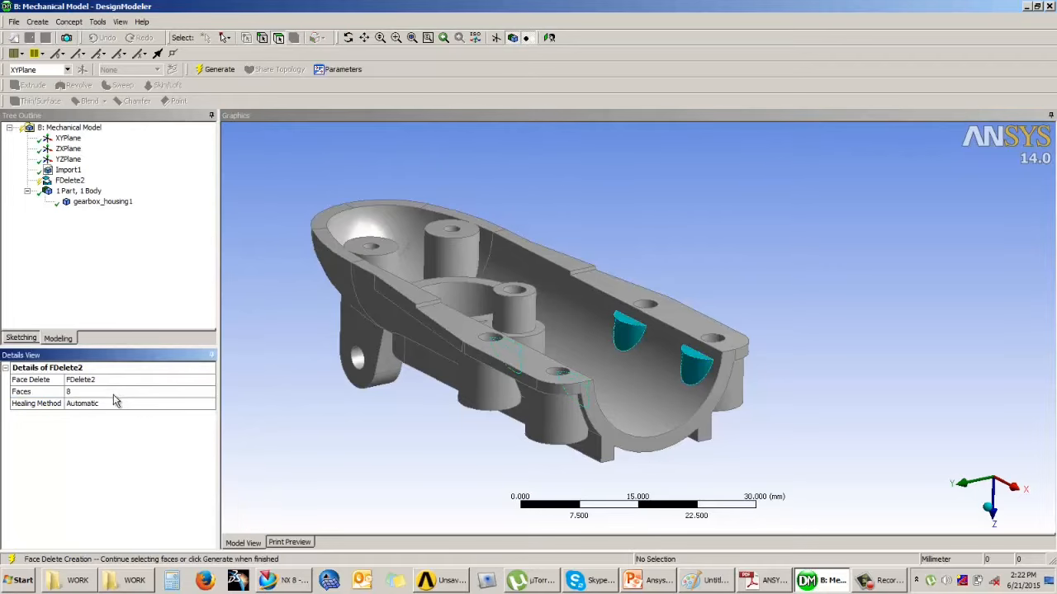
click(219, 71)
middle_drag(576, 292, 691, 311)
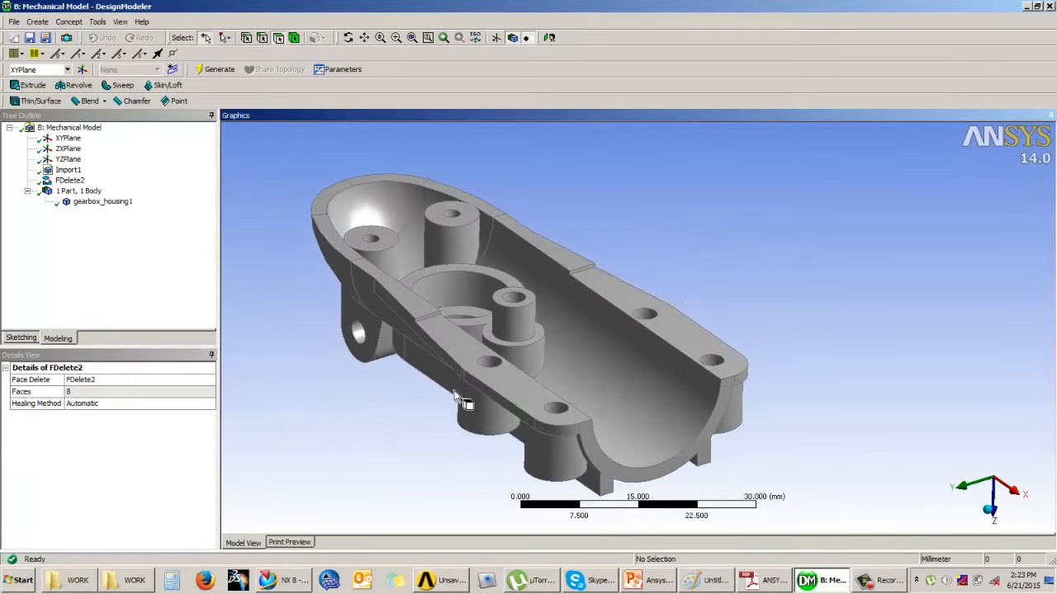
middle_drag(470, 381, 656, 307)
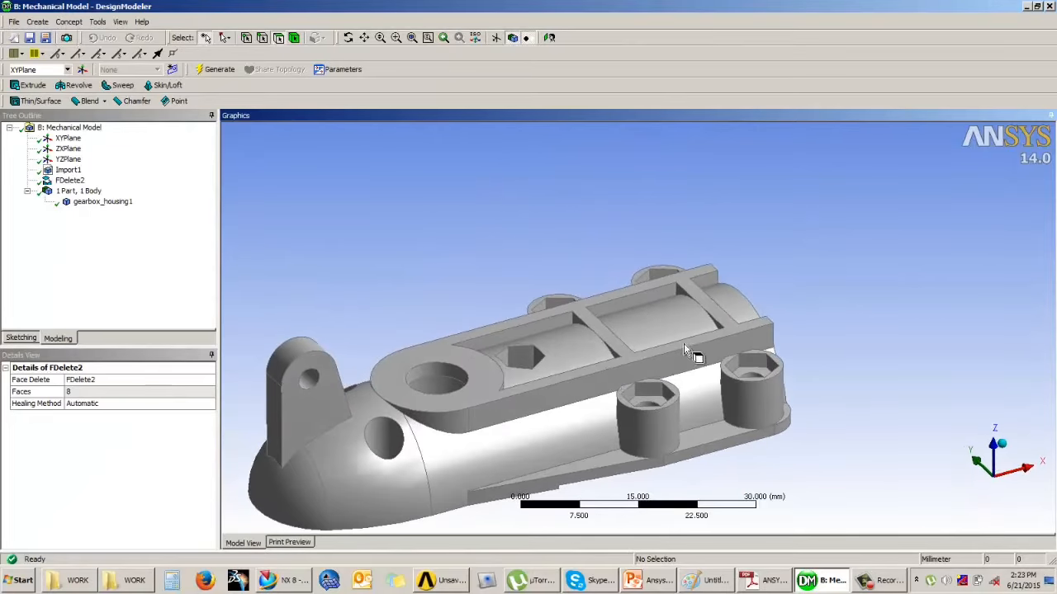
- Examine the bolt bosses on the gearbox housing and the faces inside the hexagonal pocket of the near-side middle boss
mouse_move(683, 343)
middle_down()
mouse_move(691, 338)
mouse_move(692, 350)
middle_up()
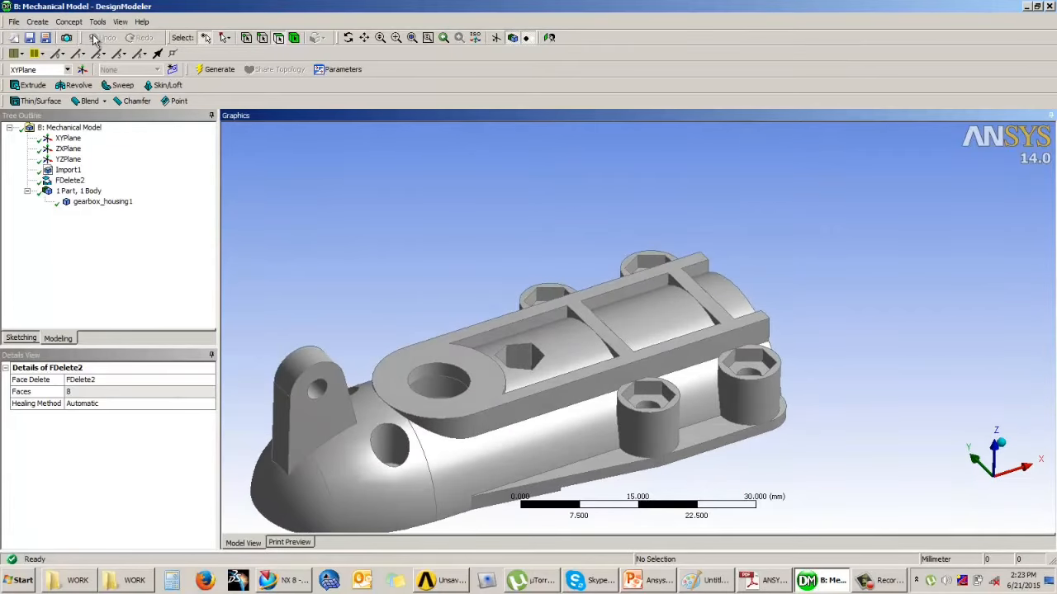
mouse_move(633, 413)
middle_down()
mouse_move(622, 370)
mouse_move(613, 411)
middle_up()
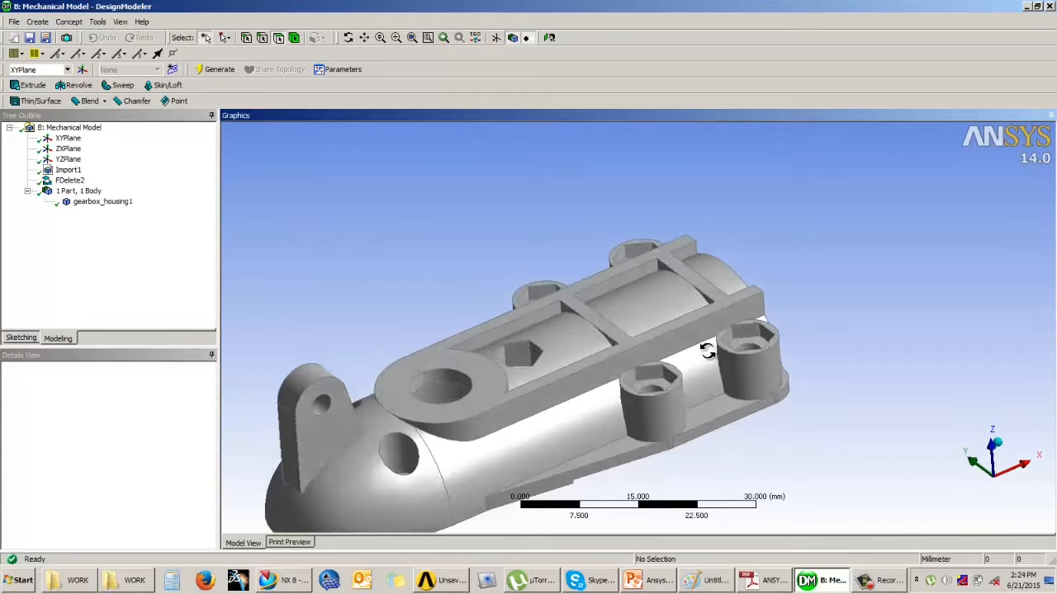
middle_drag(706, 351, 725, 347)
mouse_move(737, 353)
shift+middle_down()
mouse_move(738, 337)
mouse_move(747, 352)
shift+middle_up()
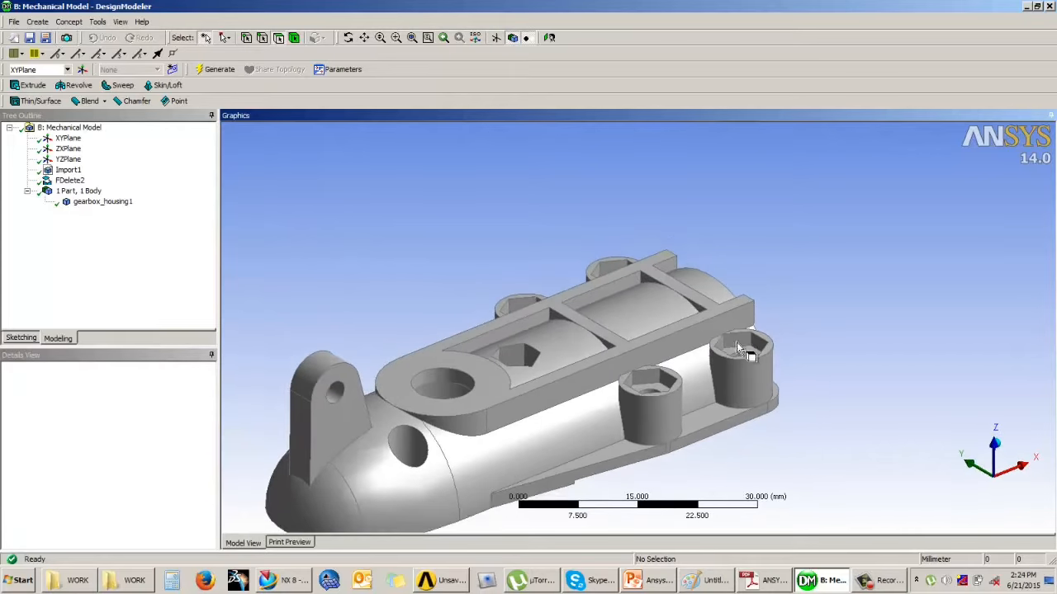
ctrl+middle_drag(721, 388, 724, 322)
scroll(714, 314, up, 5)
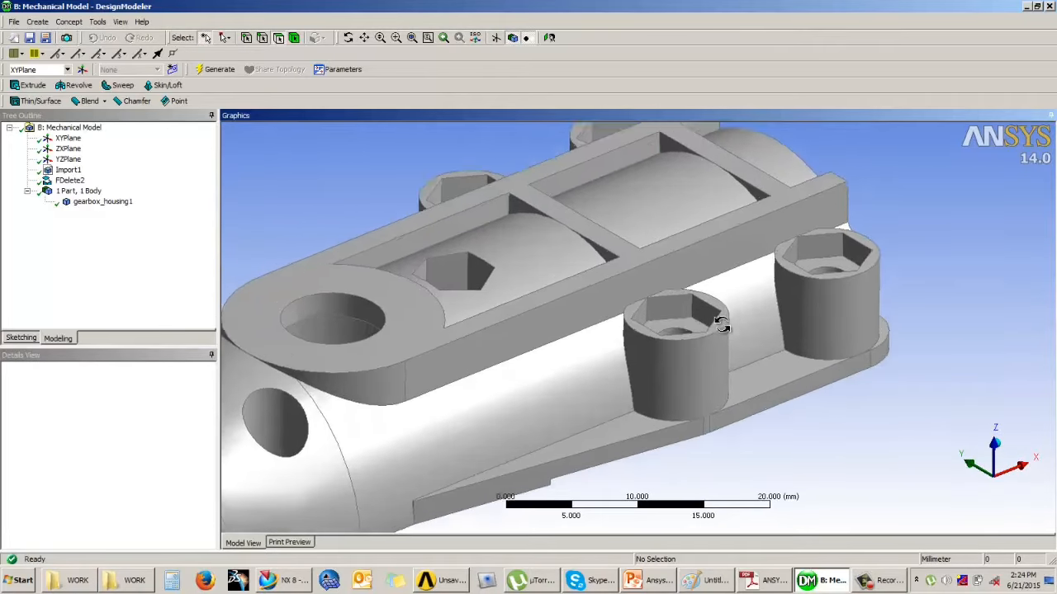
middle_drag(703, 329, 756, 239)
ctrl+middle_drag(726, 348, 659, 386)
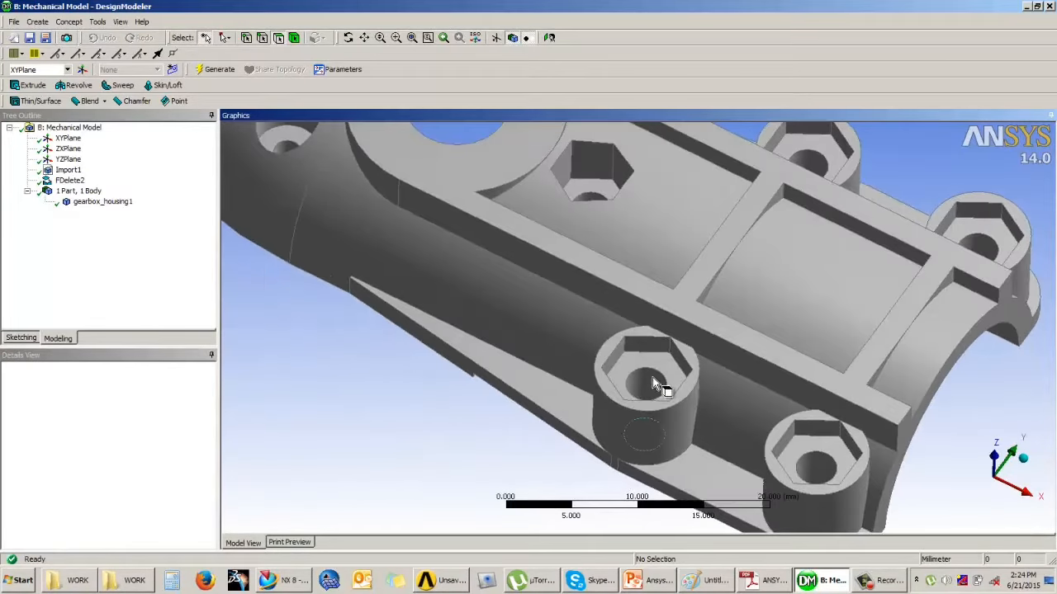
click(652, 381)
click(644, 360)
click(660, 349)
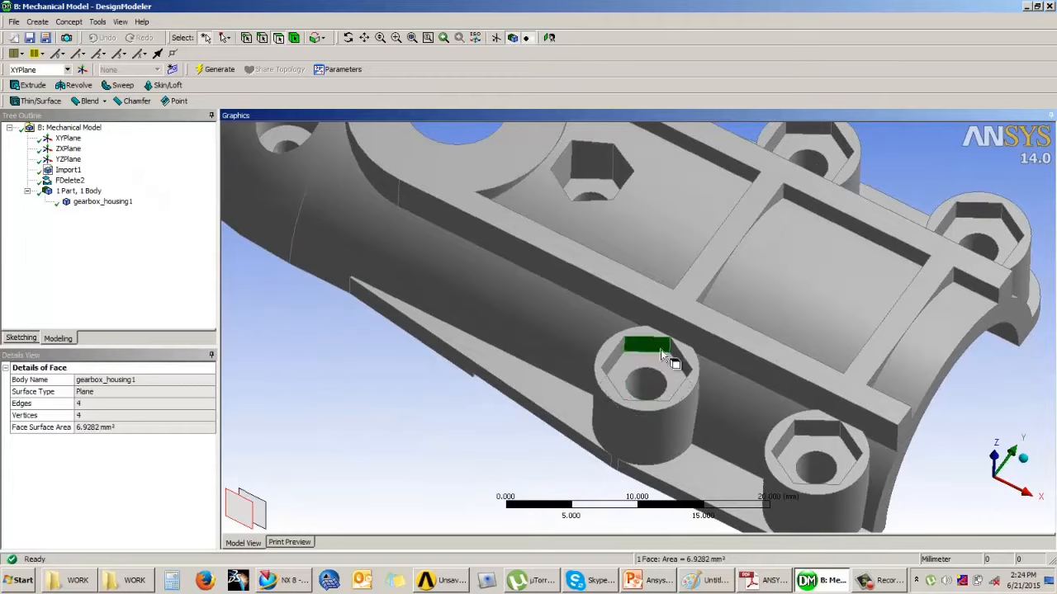
click(427, 400)
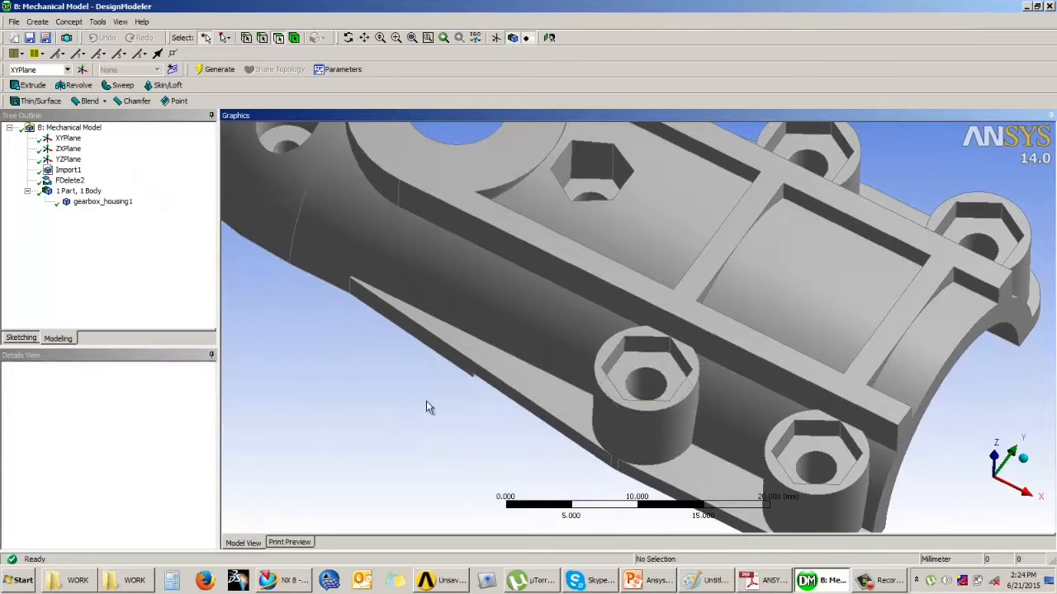
- Start a Fill feature with the extraction type By Cavity and activate its face selection
click(98, 21)
click(128, 162)
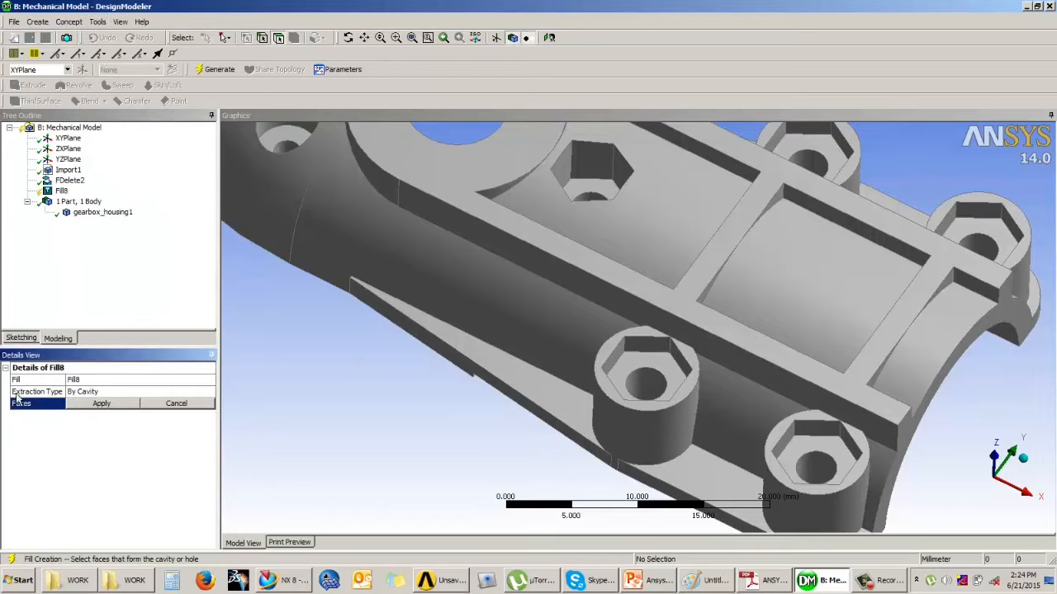
click(206, 393)
click(210, 391)
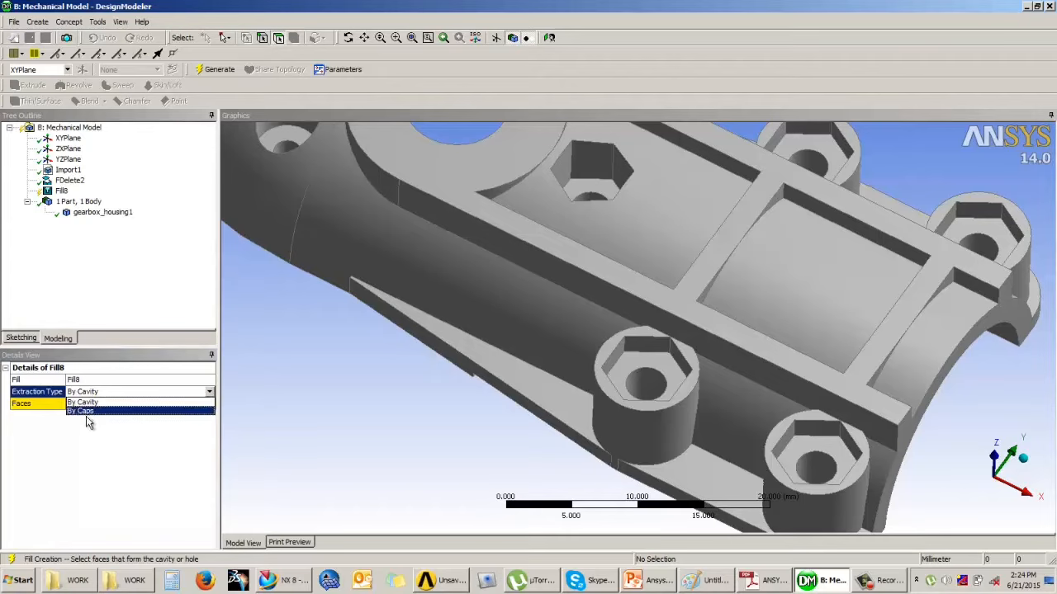
click(85, 417)
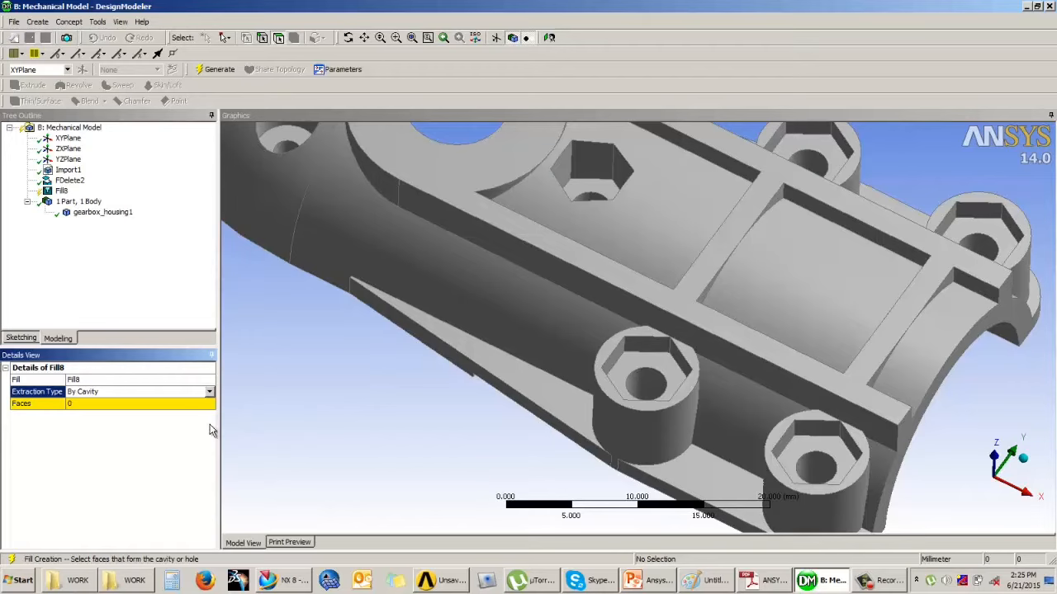
click(86, 405)
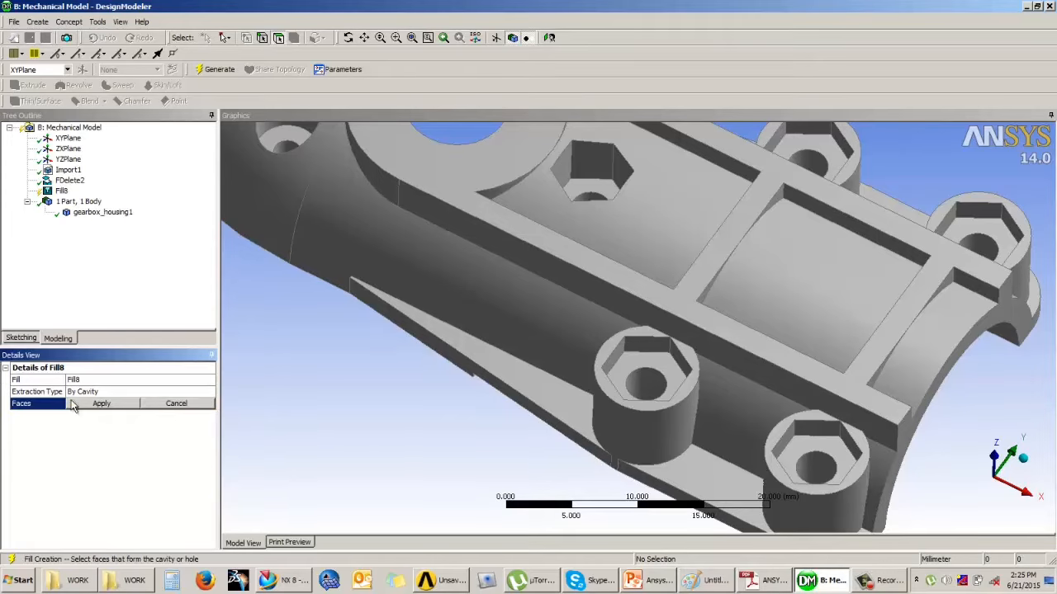
- Select the floor and six side faces of the near-side middle boss's hexagonal pocket and generate the fill
click(640, 371)
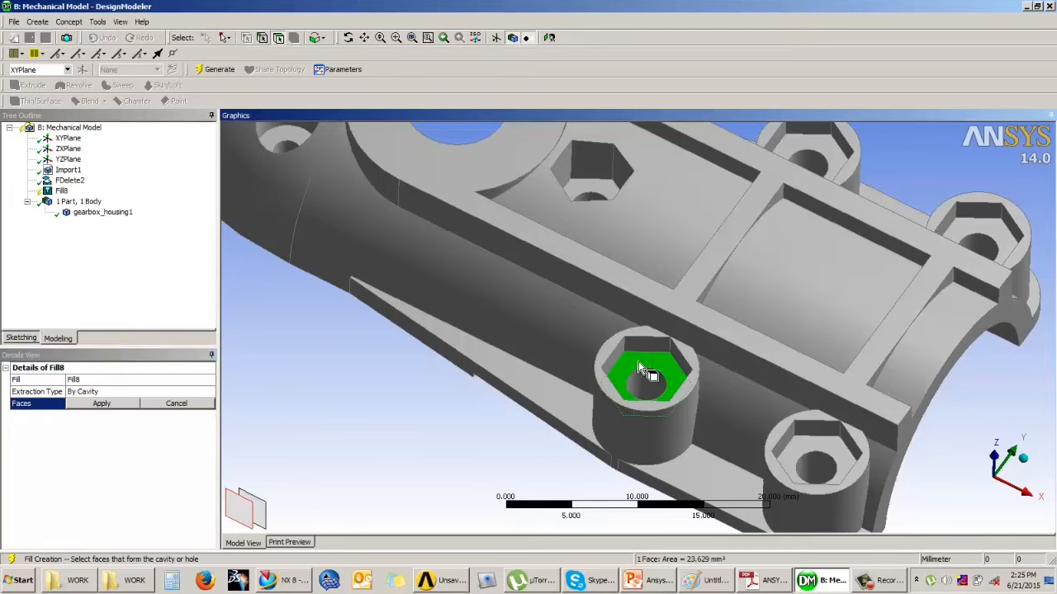
ctrl+click(643, 345)
ctrl+click(679, 357)
middle_drag(681, 371, 655, 444)
ctrl+click(690, 399)
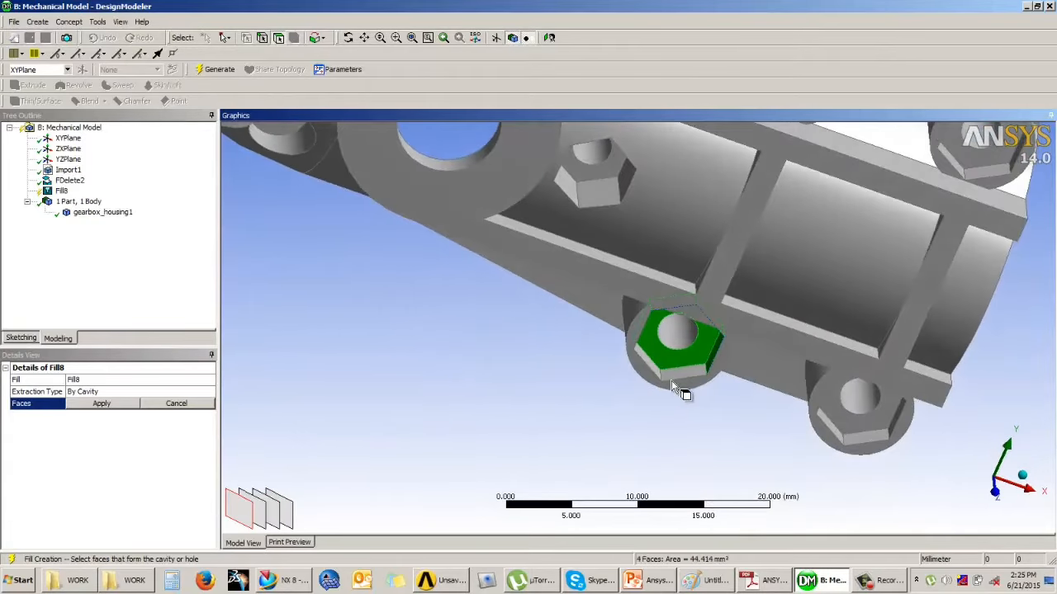
ctrl+click(682, 373)
ctrl+click(670, 355)
ctrl+click(669, 356)
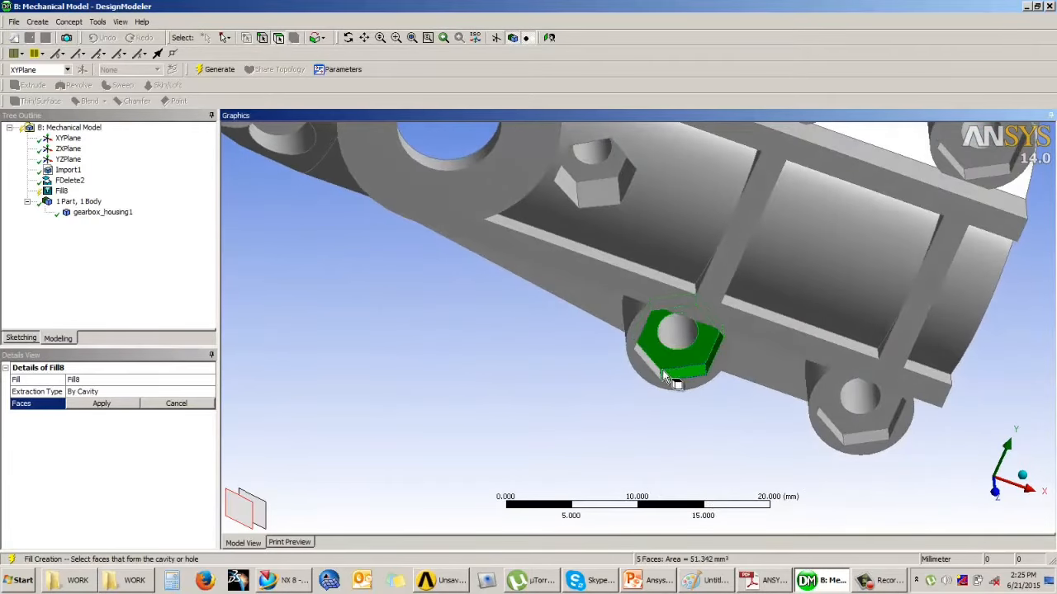
ctrl+click(656, 370)
middle_drag(658, 375, 643, 349)
ctrl+click(657, 362)
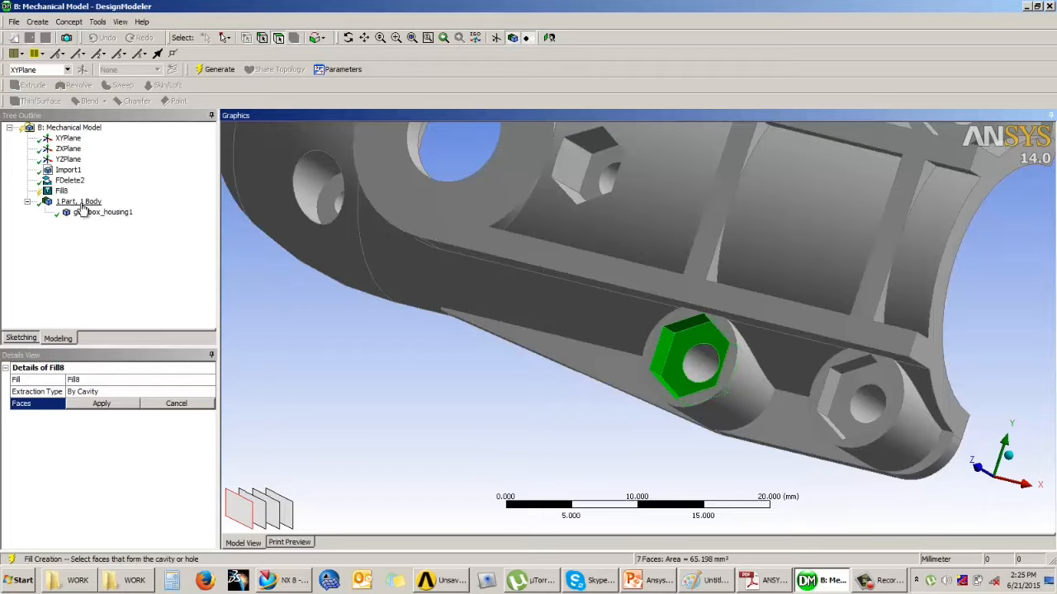
click(102, 403)
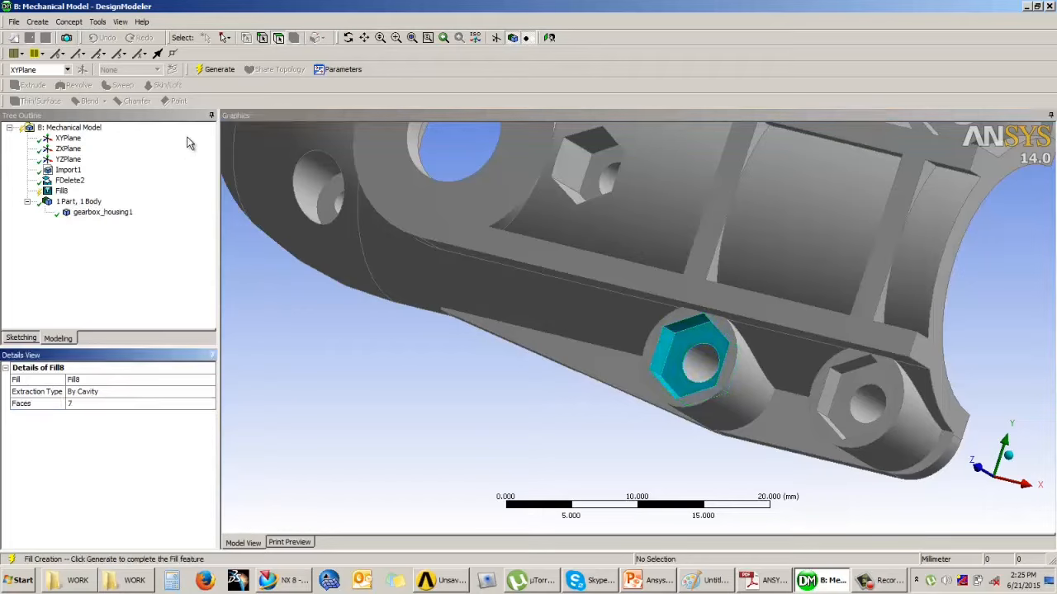
click(215, 69)
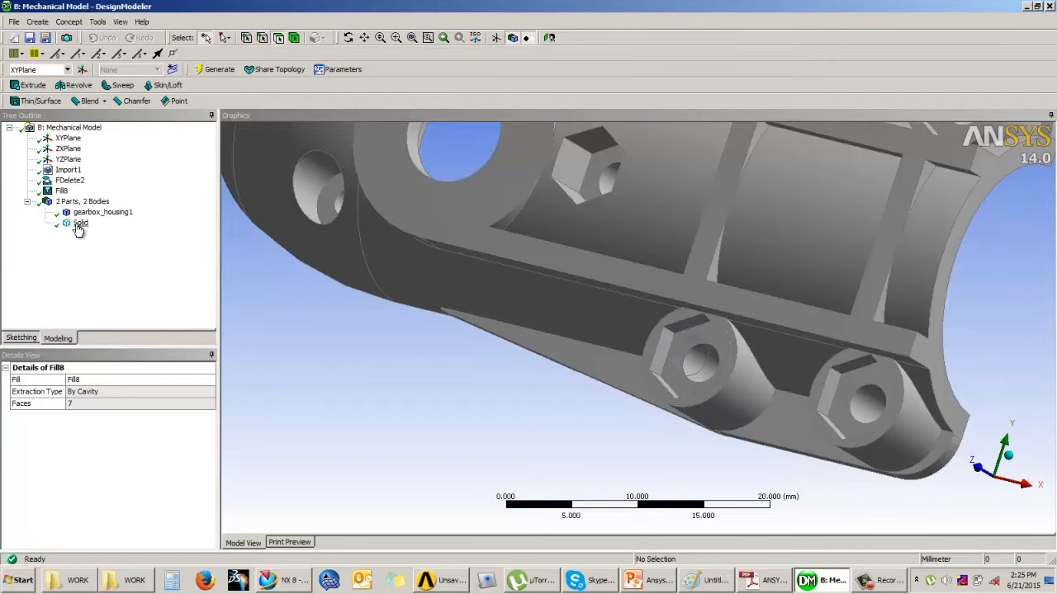
- Inspect the new fill solid inside the middle boss's hexagonal pocket
click(80, 224)
middle_drag(450, 367, 813, 178)
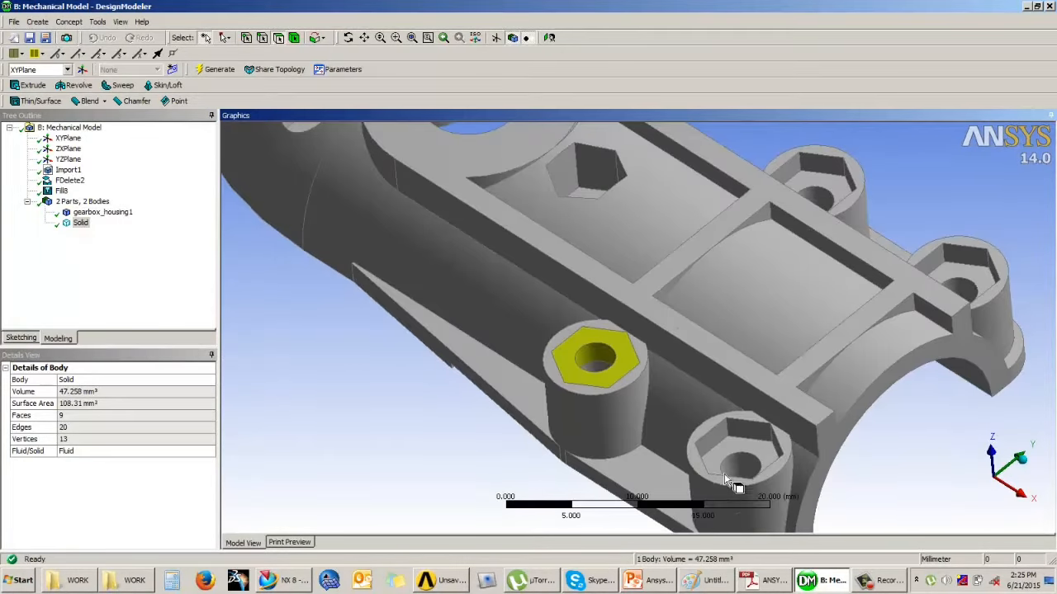
click(407, 430)
click(152, 262)
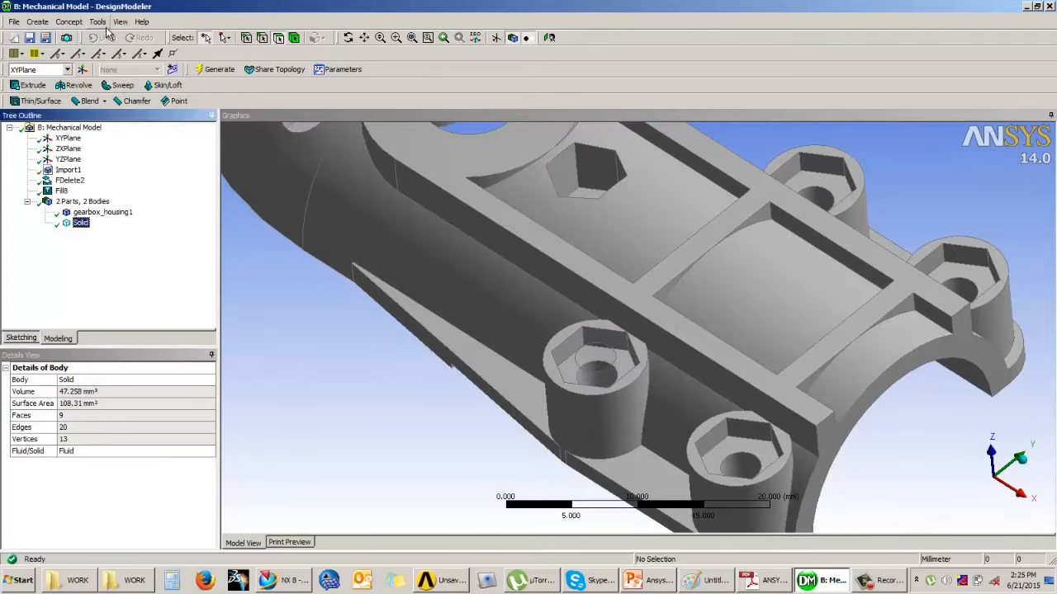
- Create a By Cavity fill from the seven hexagonal pocket faces of the near-side boss at the housing's open end
click(98, 22)
click(124, 161)
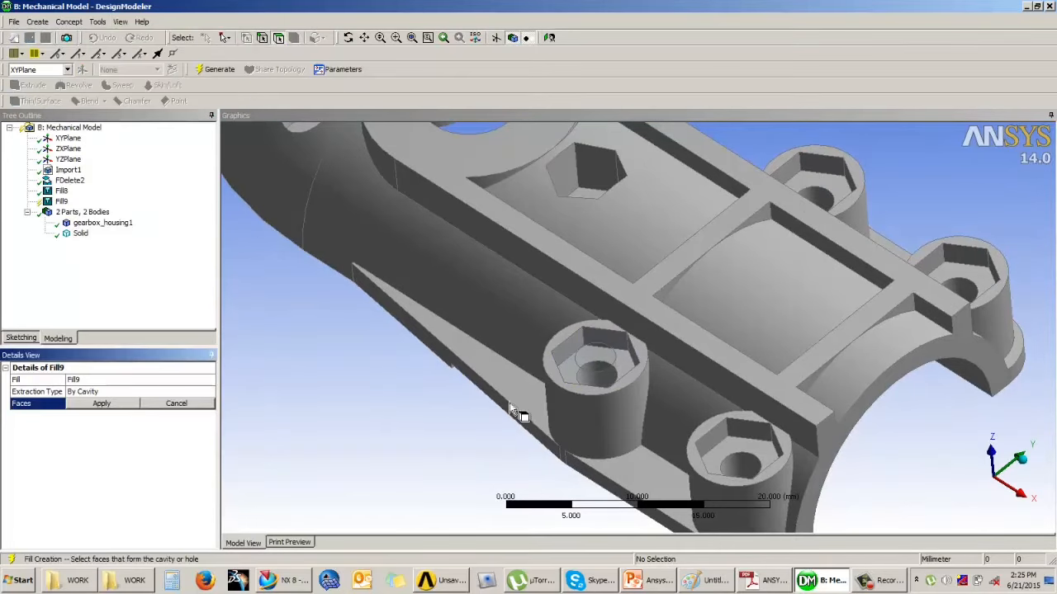
click(759, 435)
ctrl+click(734, 447)
ctrl+click(717, 439)
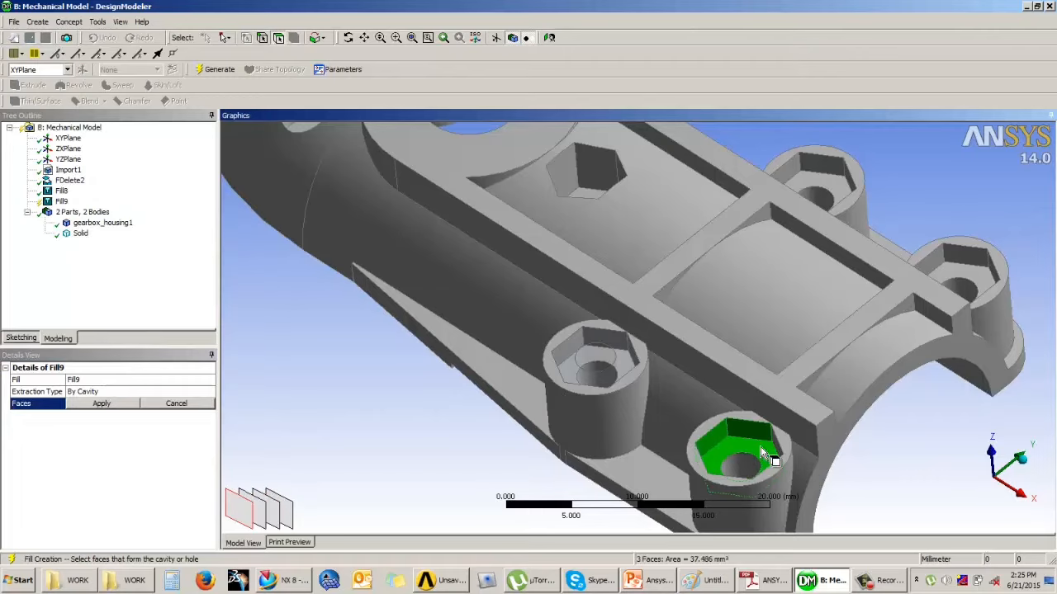
middle_drag(761, 448, 863, 485)
ctrl+click(875, 453)
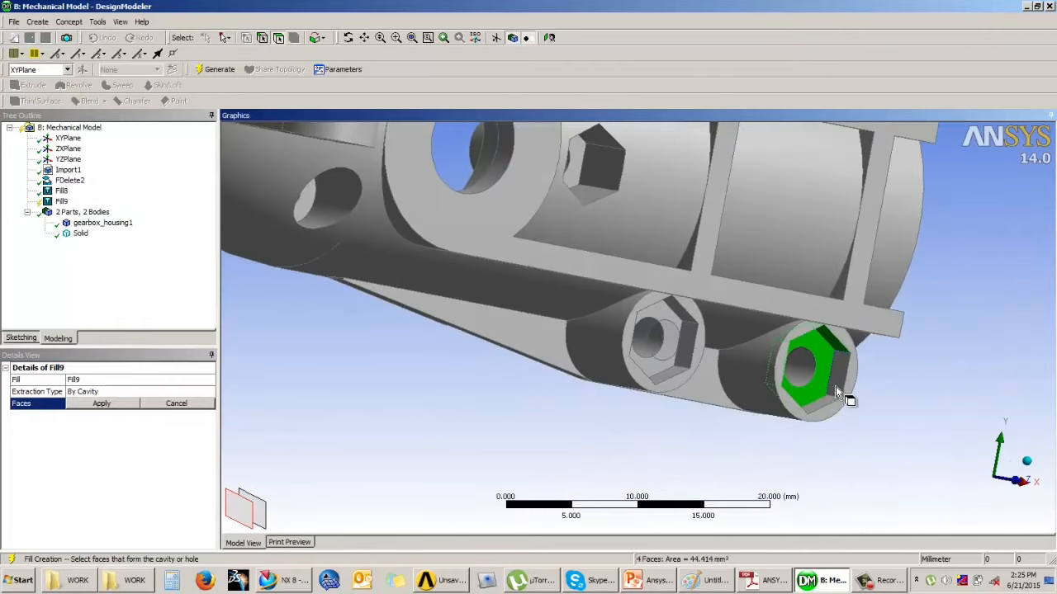
ctrl+click(839, 387)
ctrl+click(827, 411)
ctrl+click(823, 405)
middle_drag(823, 406, 710, 396)
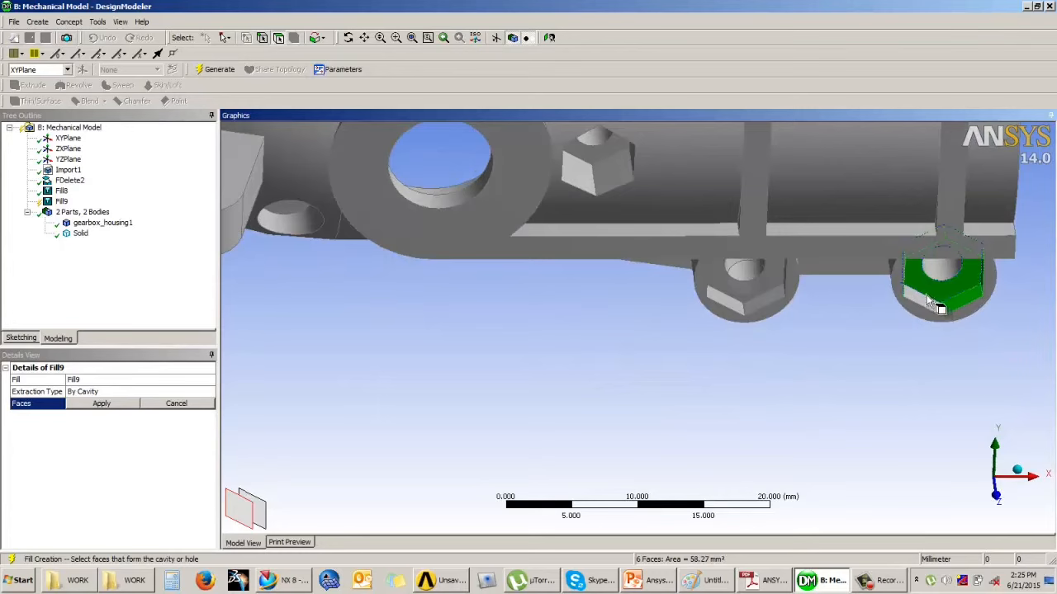
click(106, 404)
middle_drag(640, 405, 443, 312)
- Start another By Cavity fill and select the seven hexagonal pocket faces of the opposite-side boss at the open end
click(98, 21)
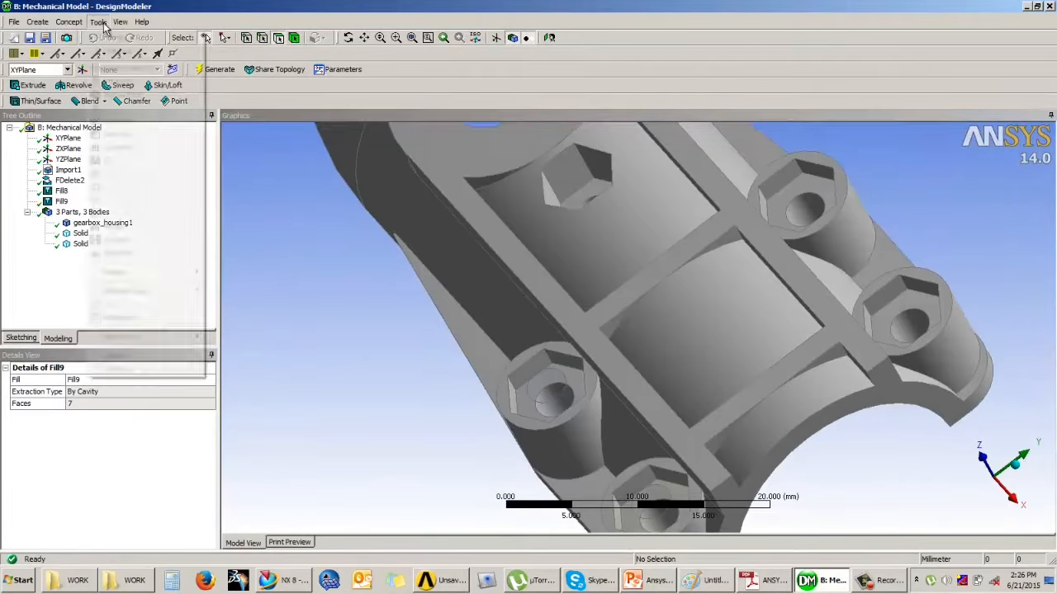
click(124, 161)
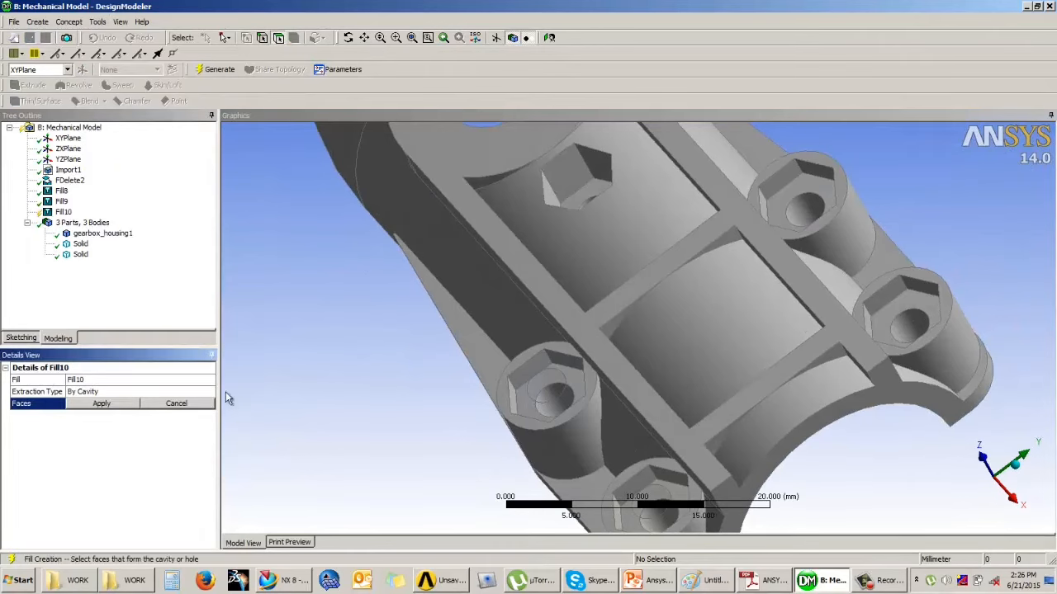
click(899, 308)
ctrl+click(894, 292)
ctrl+click(928, 289)
middle_drag(868, 288, 939, 358)
ctrl+click(878, 324)
ctrl+click(862, 350)
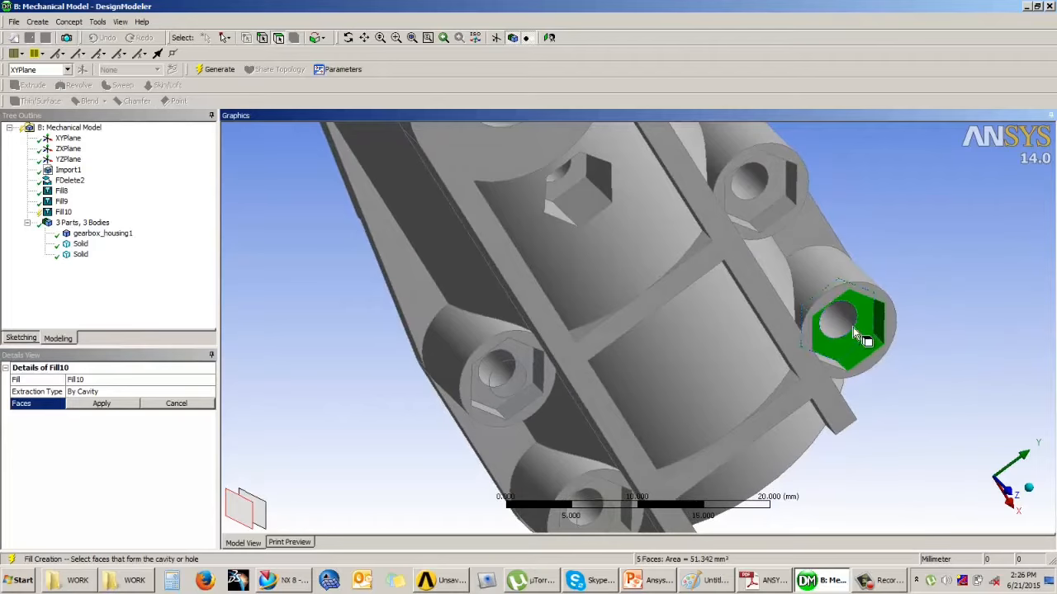
middle_drag(855, 328, 832, 330)
ctrl+click(944, 283)
ctrl+click(914, 264)
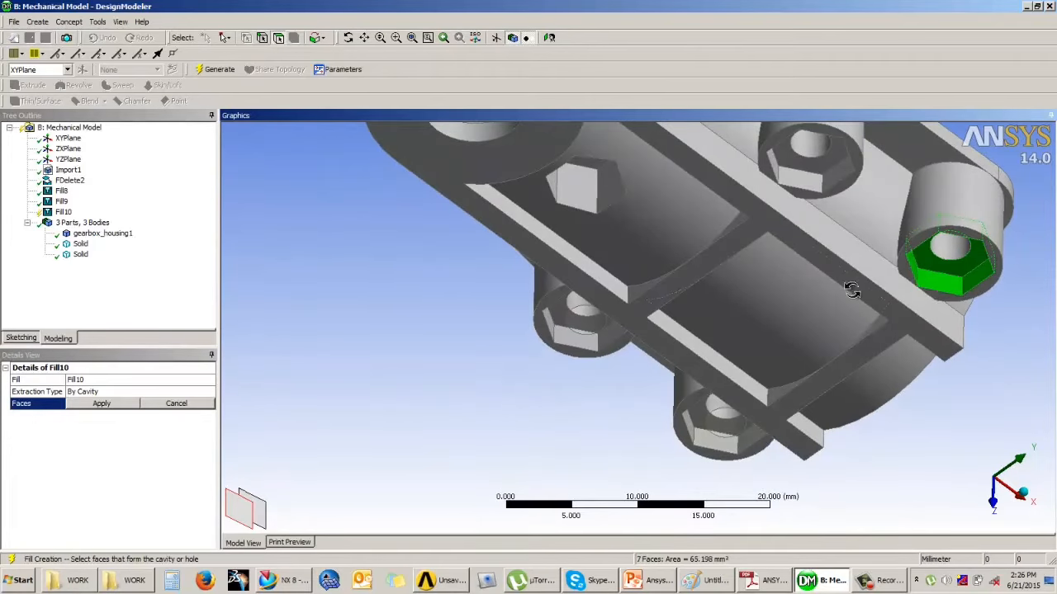
- Add the seven hexagonal pocket faces of the opposite-side middle boss to the same fill and generate it
middle_drag(845, 282, 839, 228)
ctrl+click(800, 141)
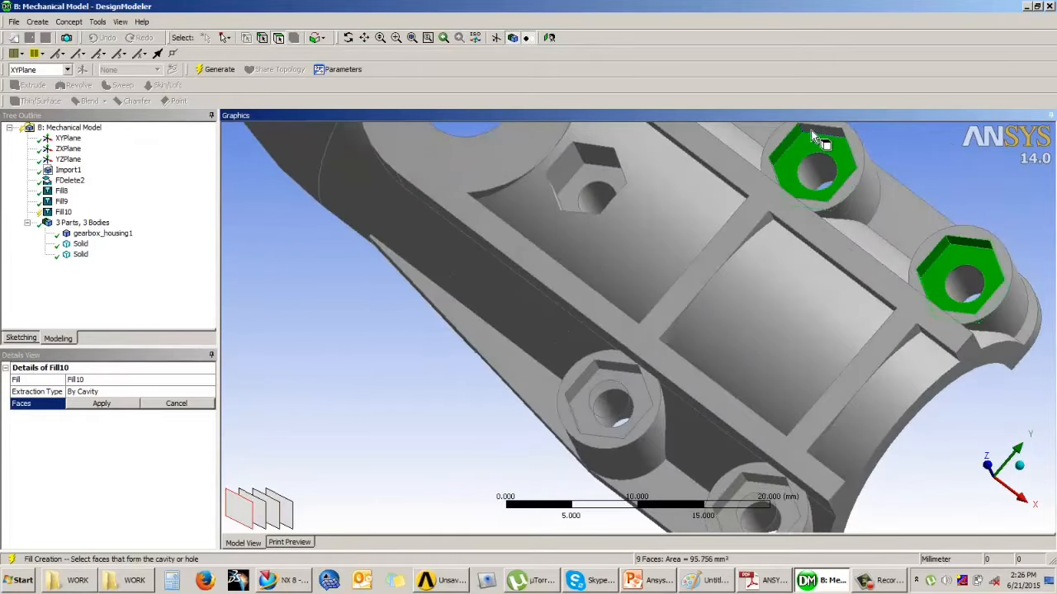
ctrl+click(811, 131)
middle_drag(830, 162, 868, 206)
ctrl+click(833, 170)
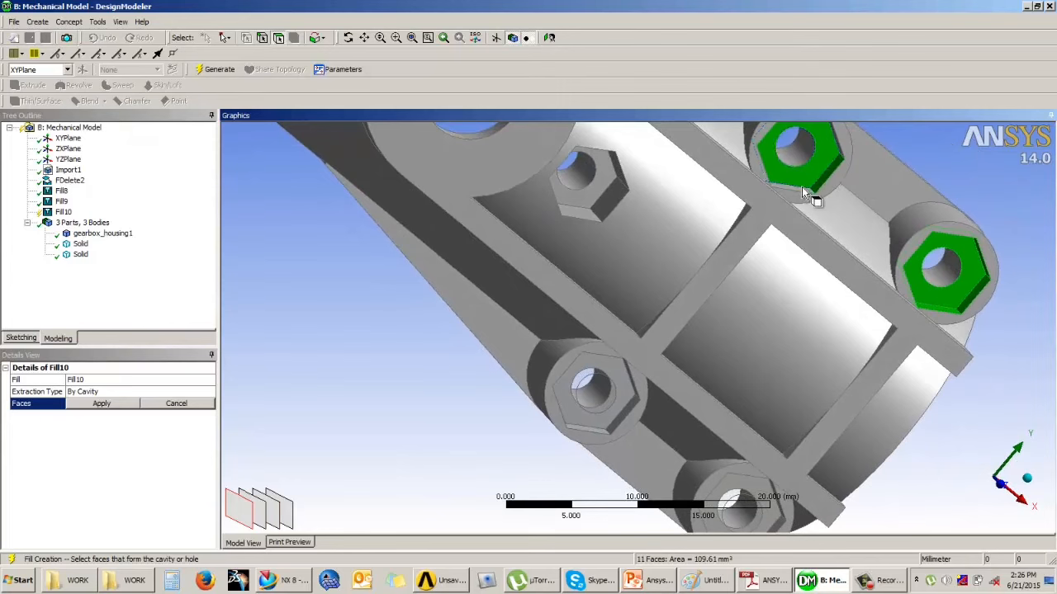
middle_drag(802, 186, 812, 201)
ctrl+click(799, 164)
middle_drag(799, 164, 769, 151)
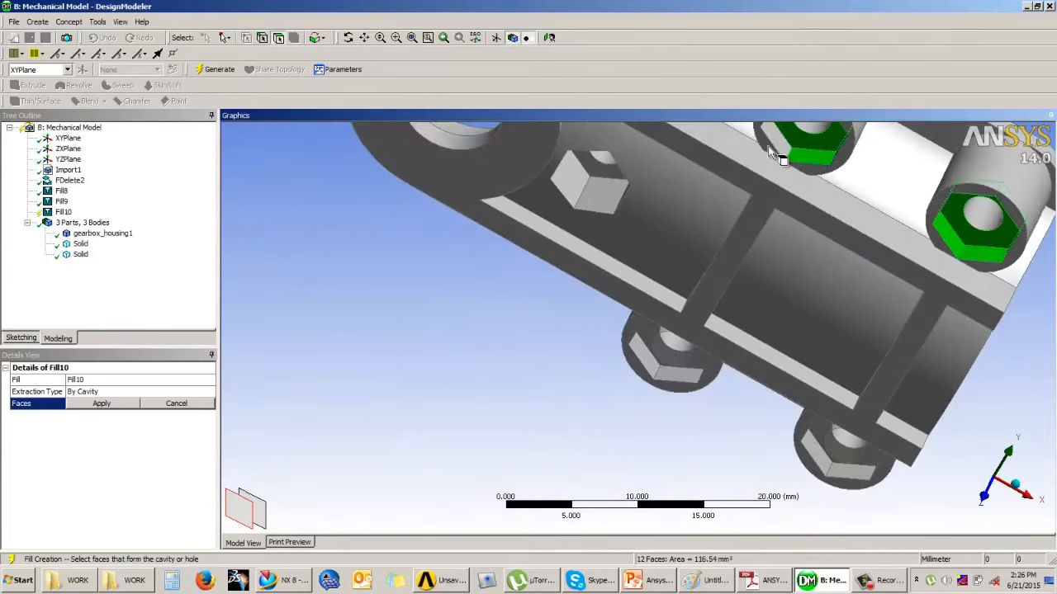
ctrl+click(769, 152)
middle_drag(705, 349, 830, 142)
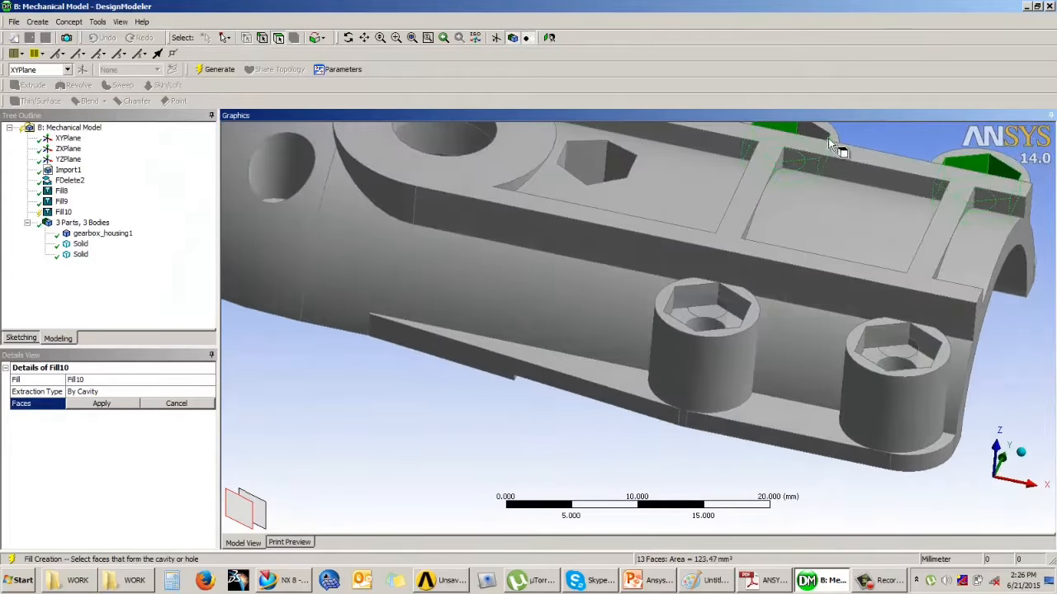
click(123, 404)
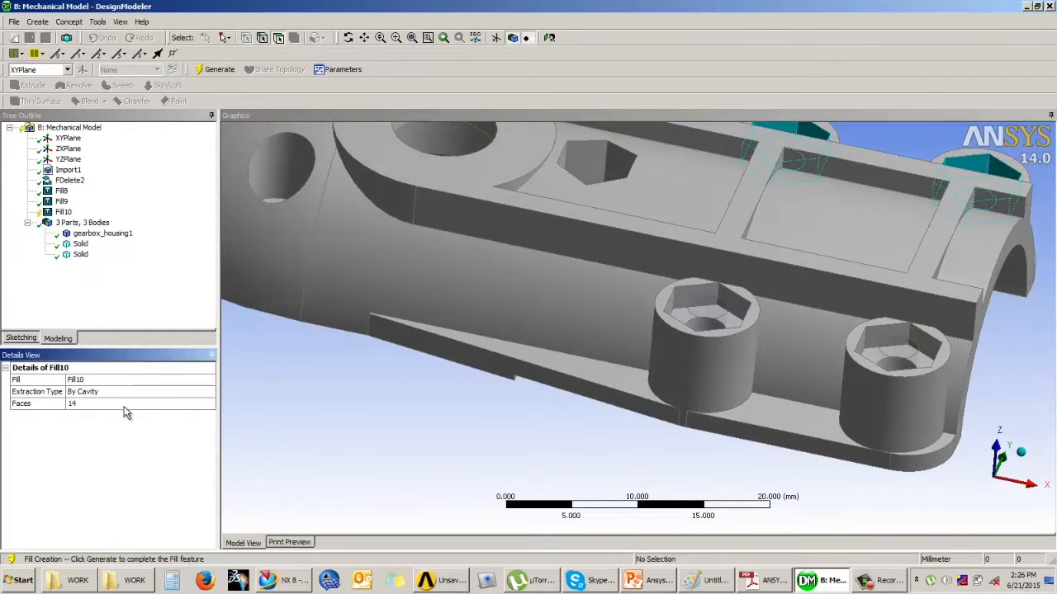
click(219, 70)
- Inspect the gearbox housing body and the four fill solids by highlighting each one in turn
middle_drag(488, 259, 638, 285)
middle_drag(440, 314, 479, 338)
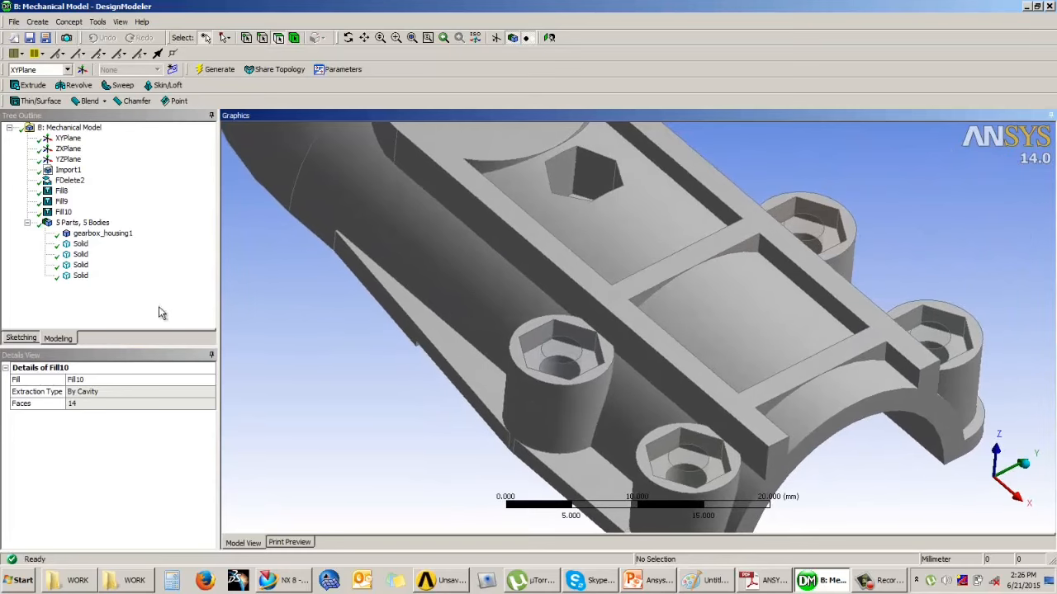
click(91, 234)
click(80, 245)
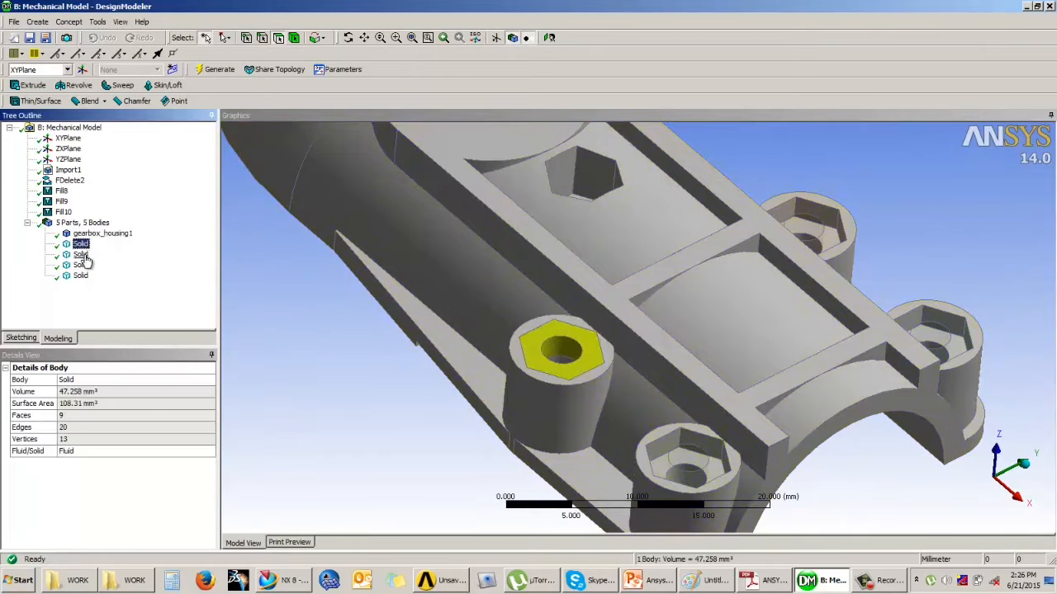
click(80, 254)
click(80, 265)
click(80, 270)
key(Up)
key(Up)
key(Up)
key(Up)
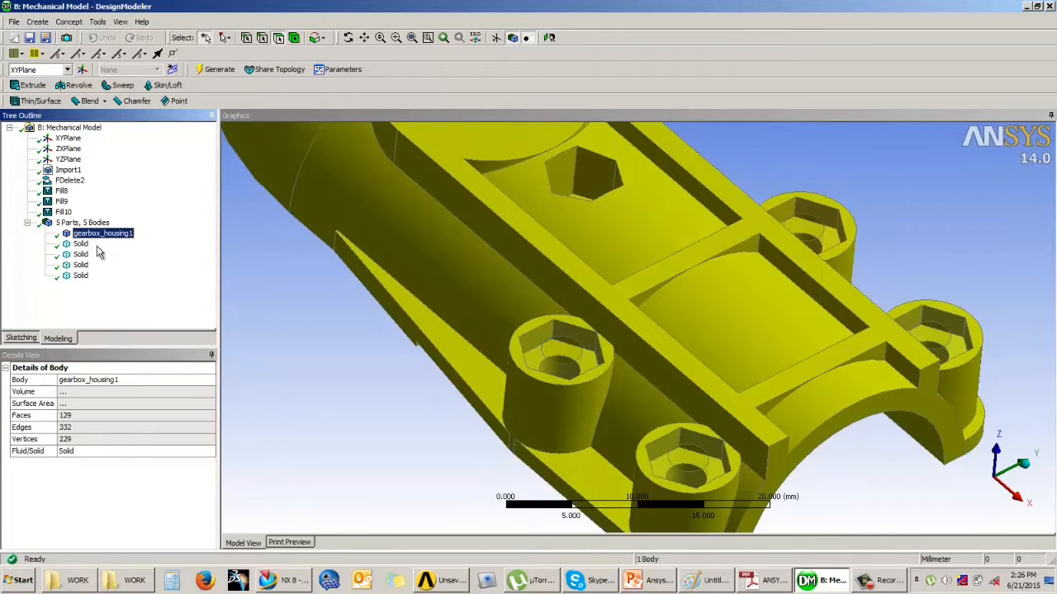
- Unite the gearbox housing and the four hexagonal pocket fill solids into one body with a Boolean operation
click(38, 22)
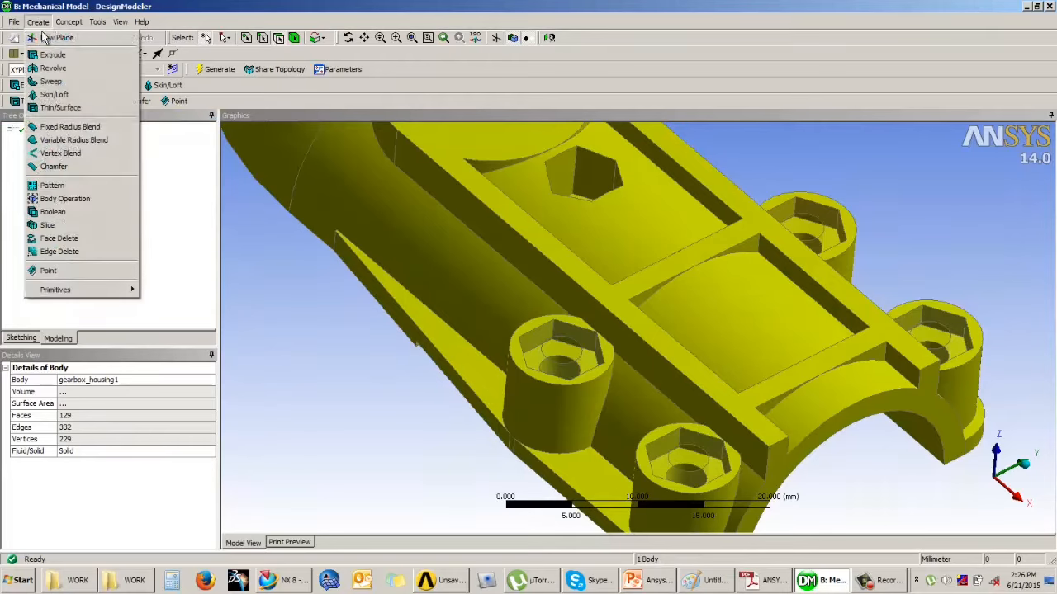
click(66, 213)
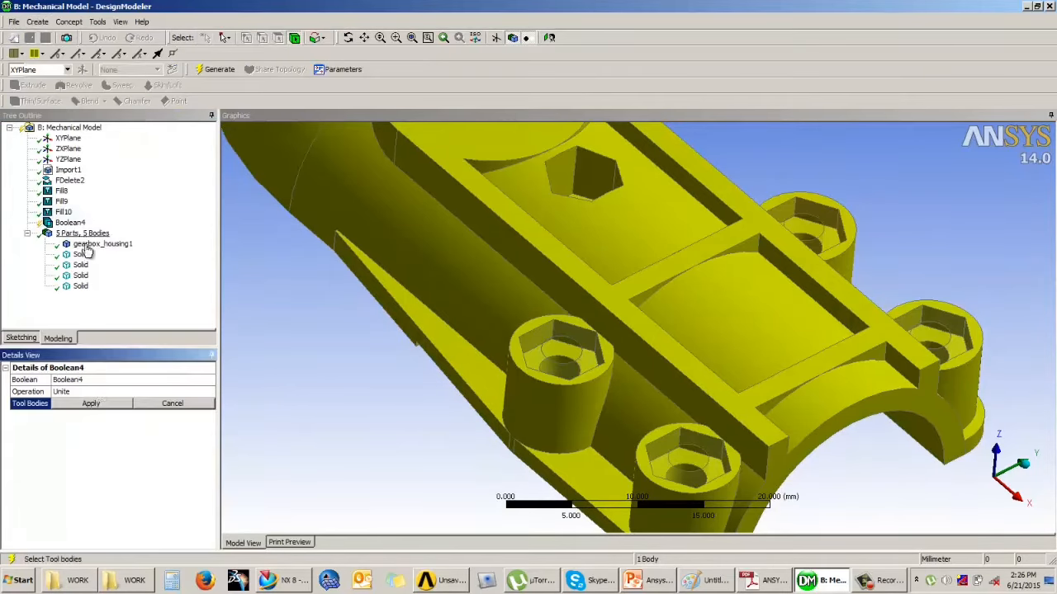
click(132, 392)
click(212, 392)
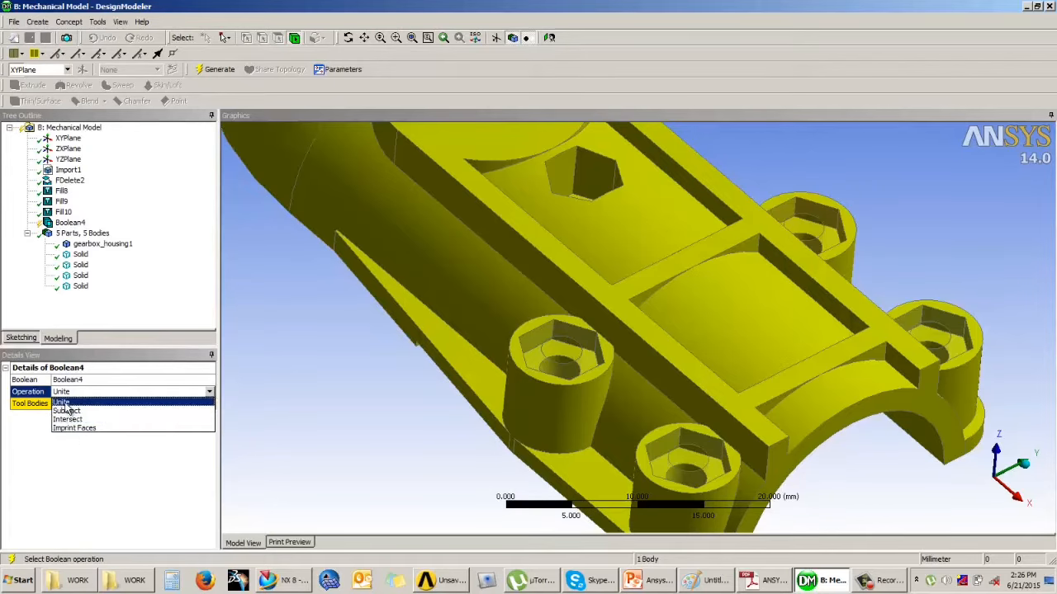
click(62, 402)
mouse_move(577, 388)
middle_down()
mouse_move(566, 354)
mouse_move(581, 379)
middle_up()
click(123, 405)
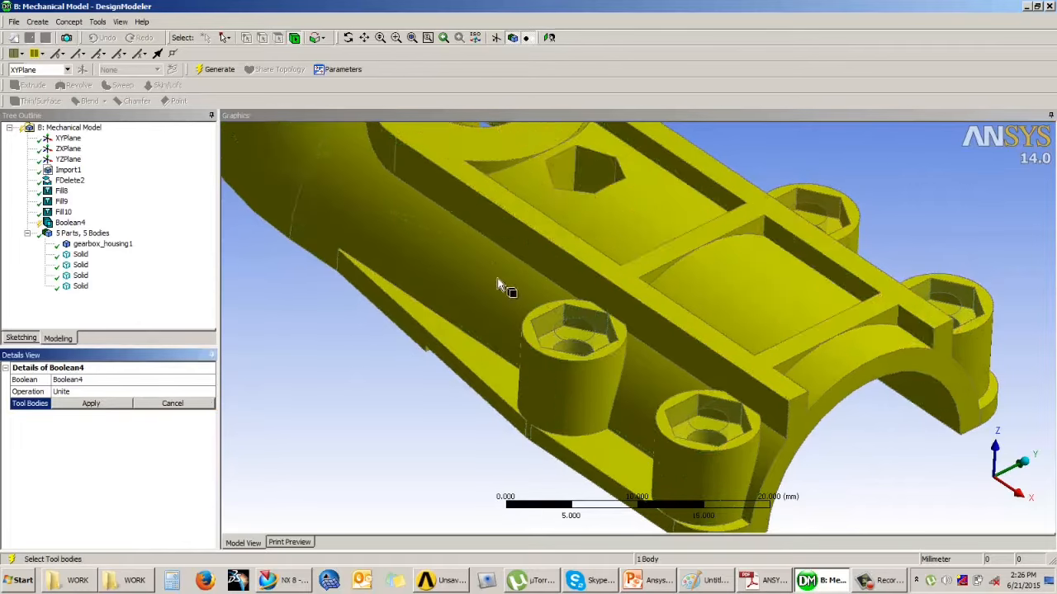
ctrl+click(581, 328)
ctrl+click(809, 219)
ctrl+click(925, 293)
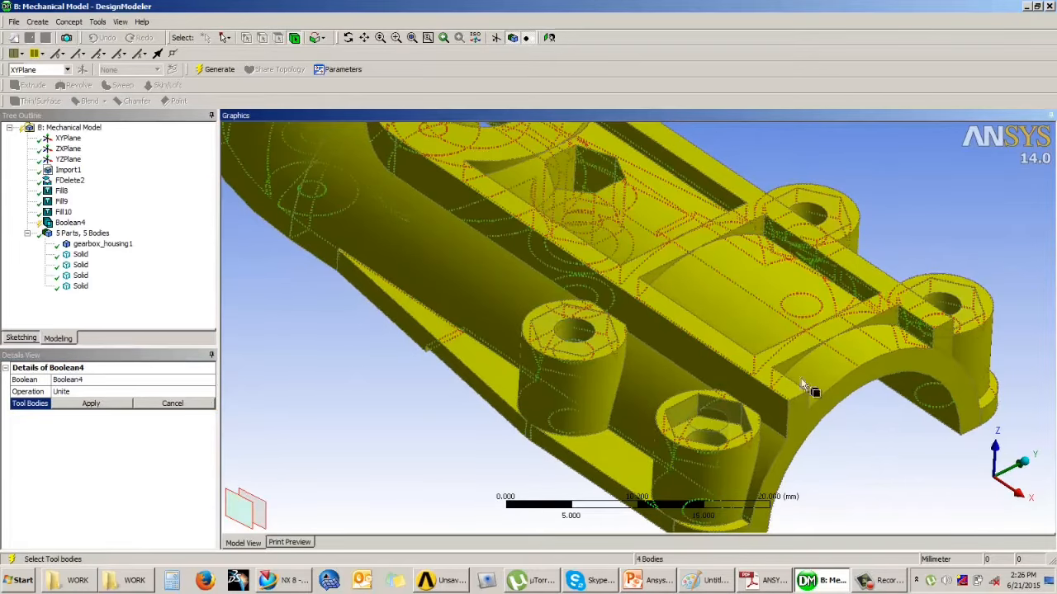
ctrl+click(735, 418)
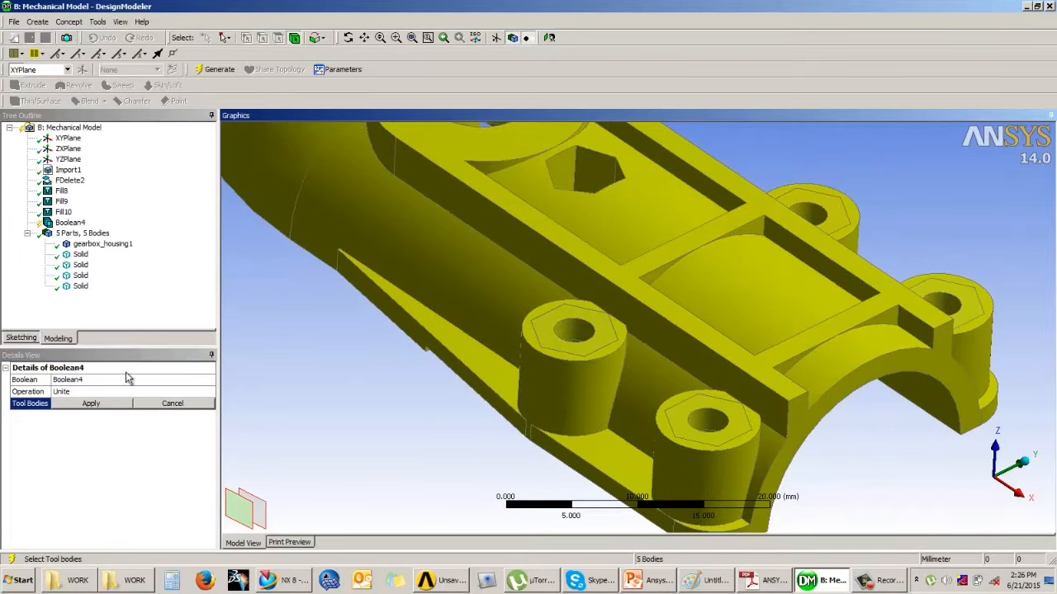
click(91, 403)
click(218, 70)
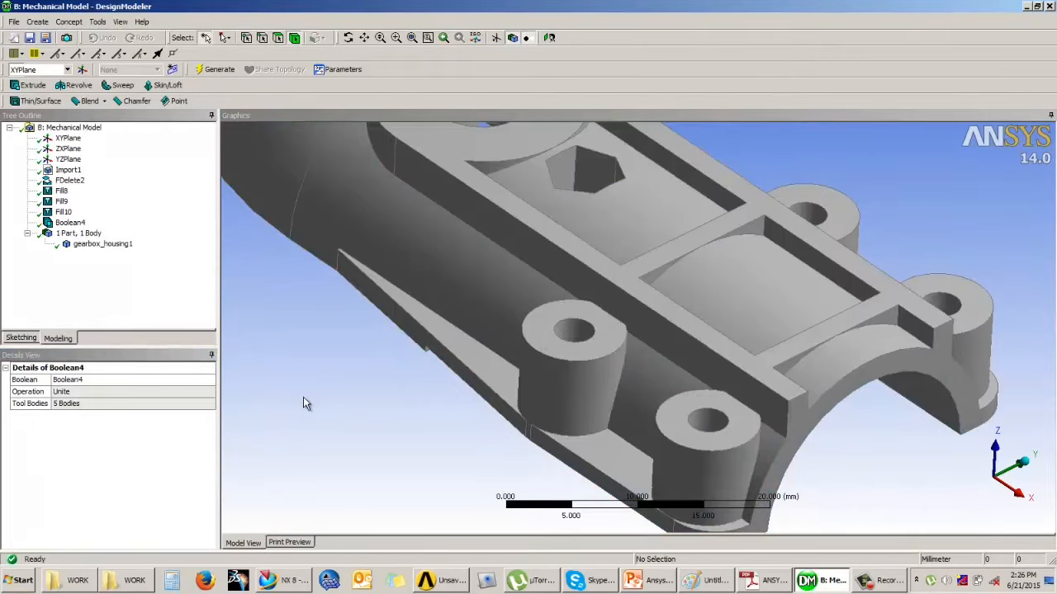
- Create a By Cavity fill from the four recessed flange and step faces along both sides of the housing's open end
middle_drag(517, 401, 623, 327)
scroll(609, 338, down, 2)
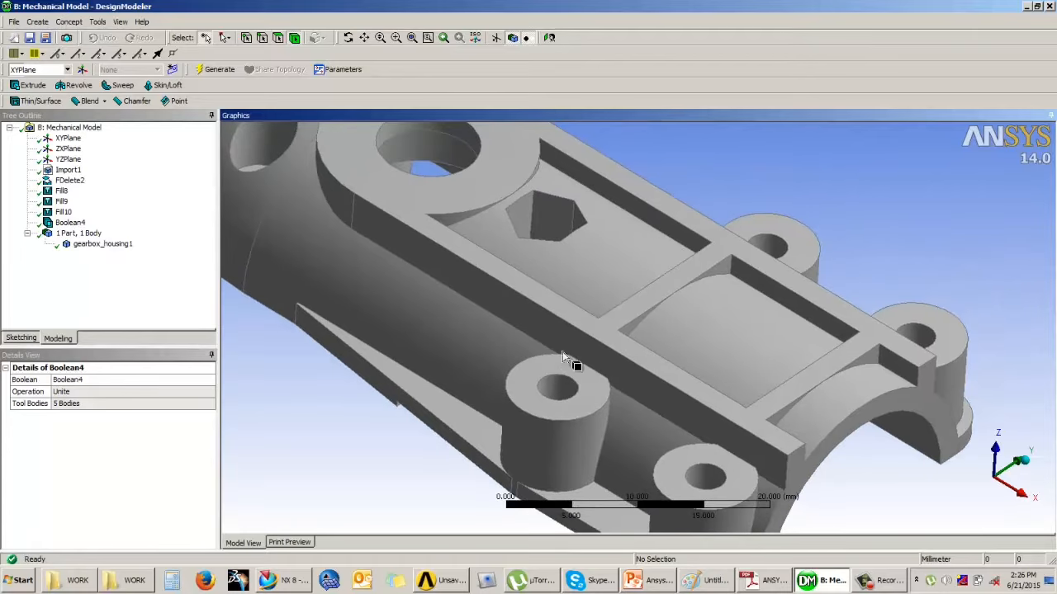
scroll(613, 306, down, 2)
middle_drag(610, 378, 629, 367)
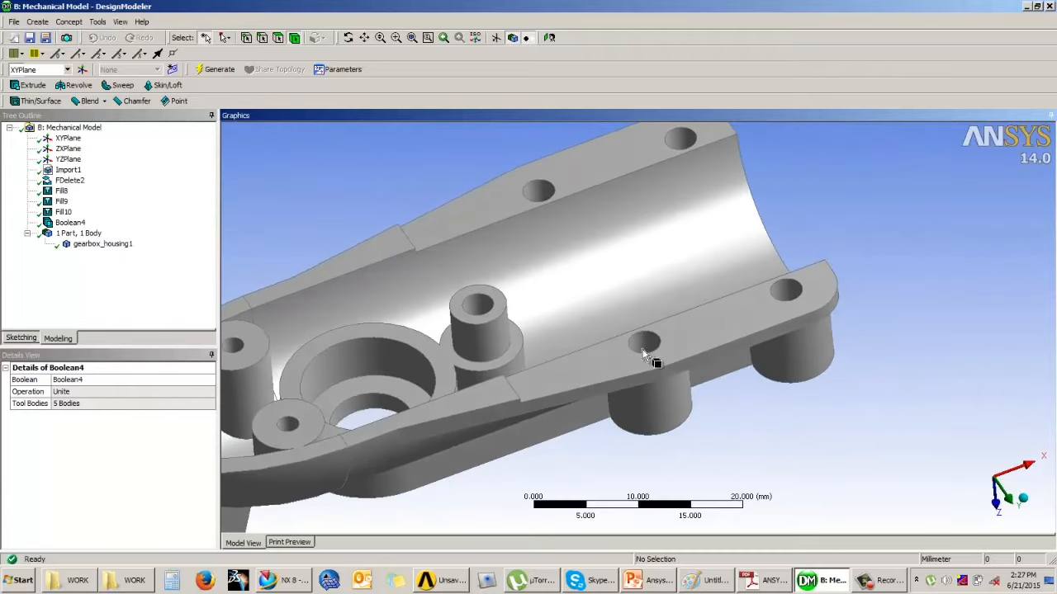
middle_drag(560, 287, 409, 282)
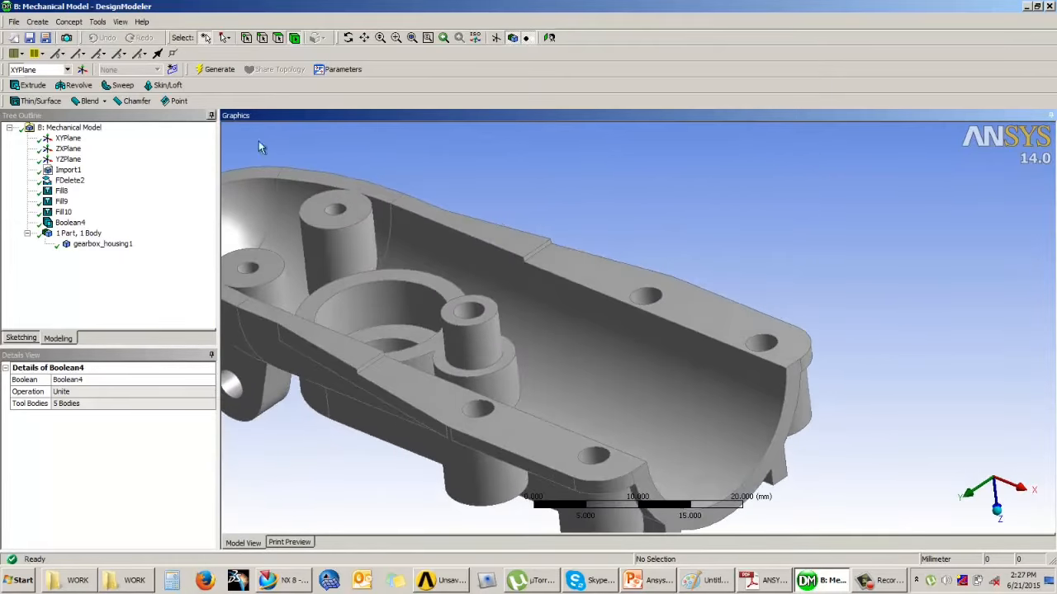
click(99, 22)
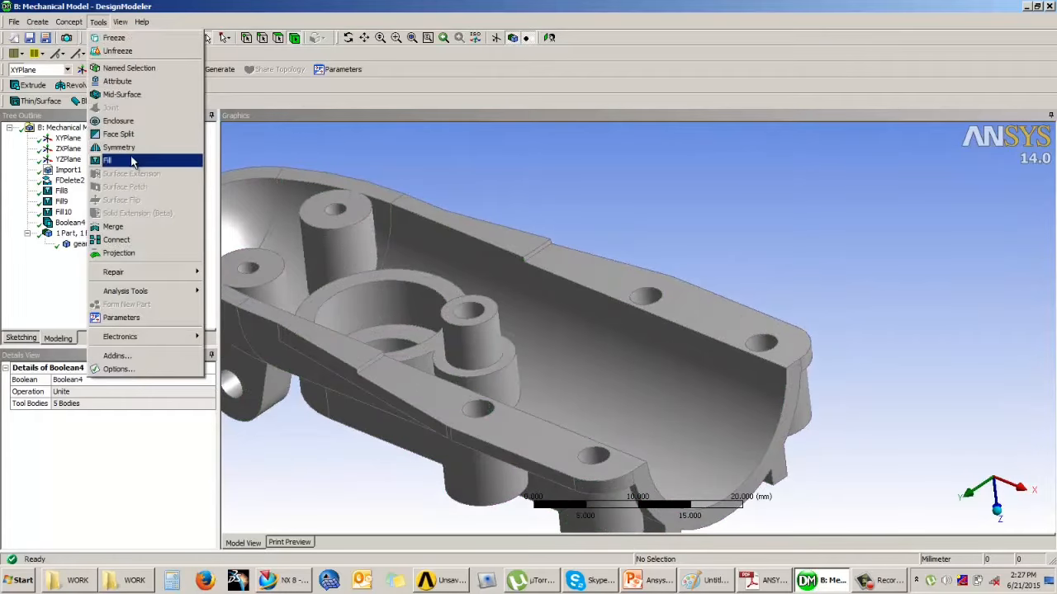
click(134, 159)
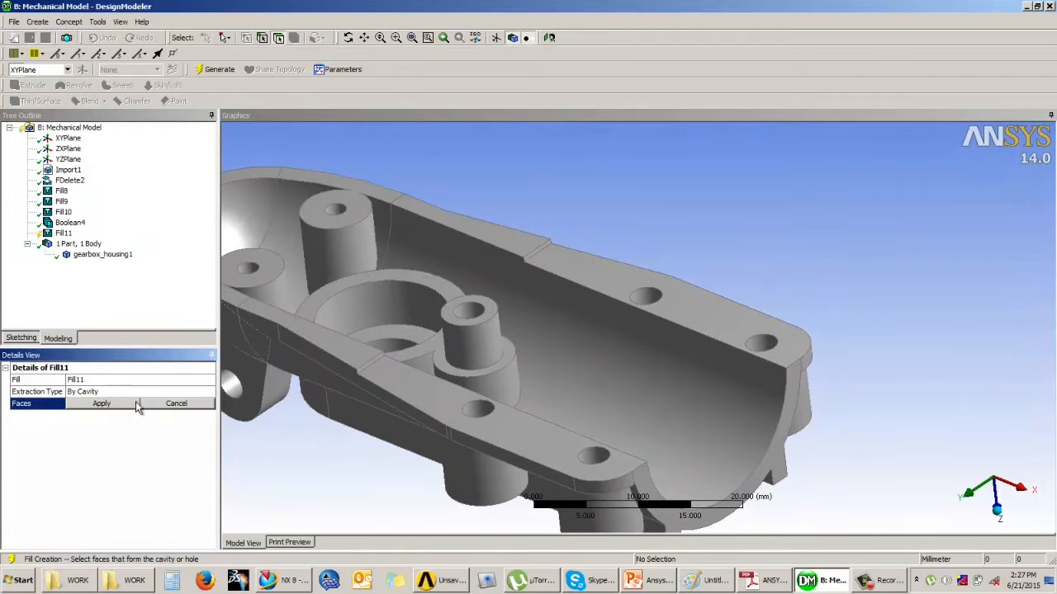
click(405, 394)
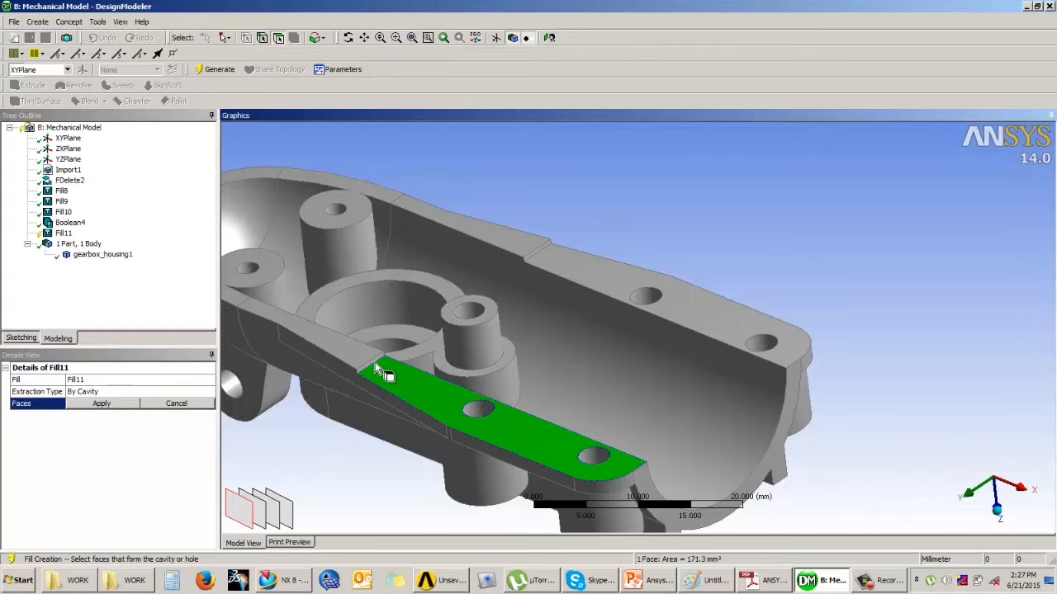
ctrl+click(377, 367)
ctrl+click(381, 371)
scroll(370, 370, up, 2)
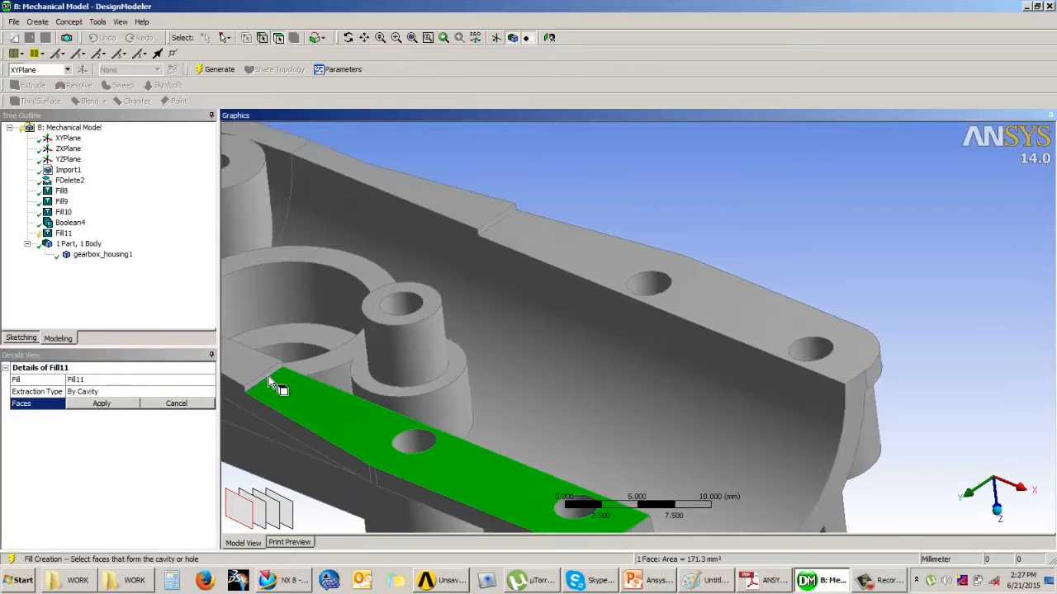
ctrl+click(269, 381)
ctrl+click(496, 220)
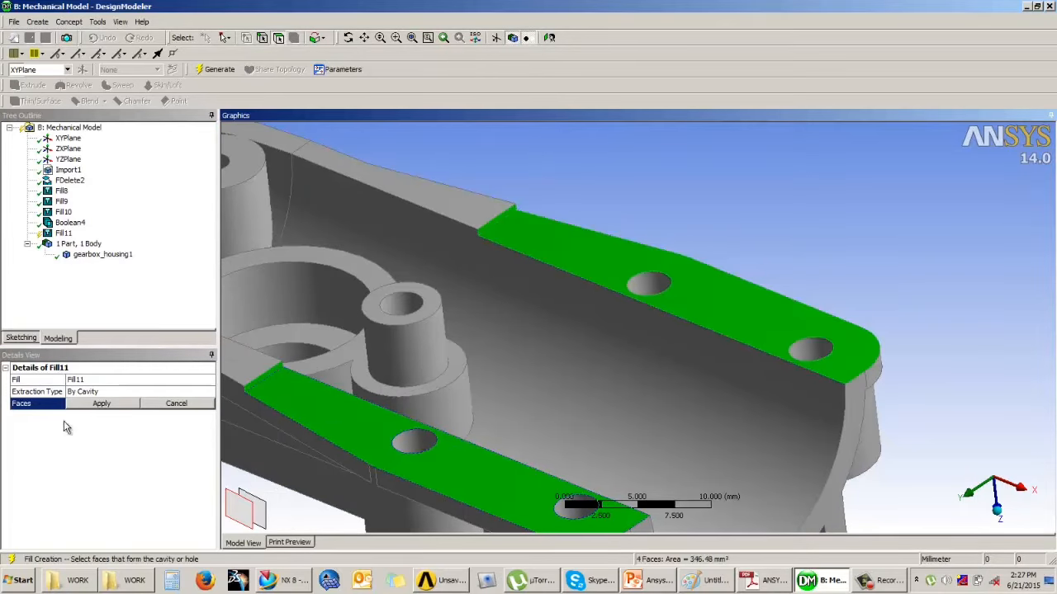
click(112, 403)
click(217, 69)
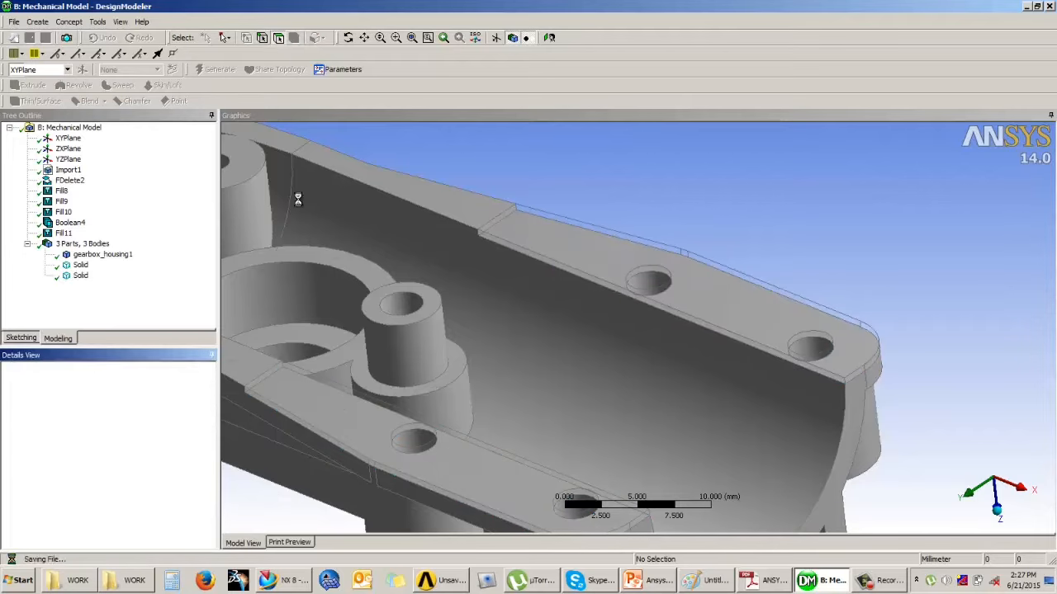
- Unite the gearbox housing and the two flange fill solids with a second Boolean operation
click(80, 275)
click(80, 264)
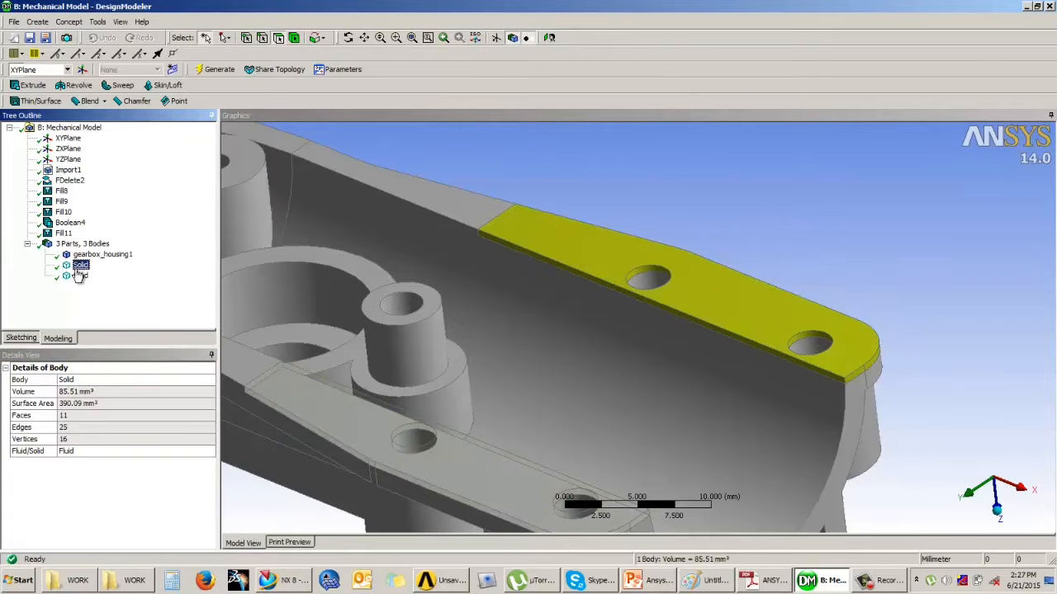
click(630, 154)
click(41, 23)
click(49, 210)
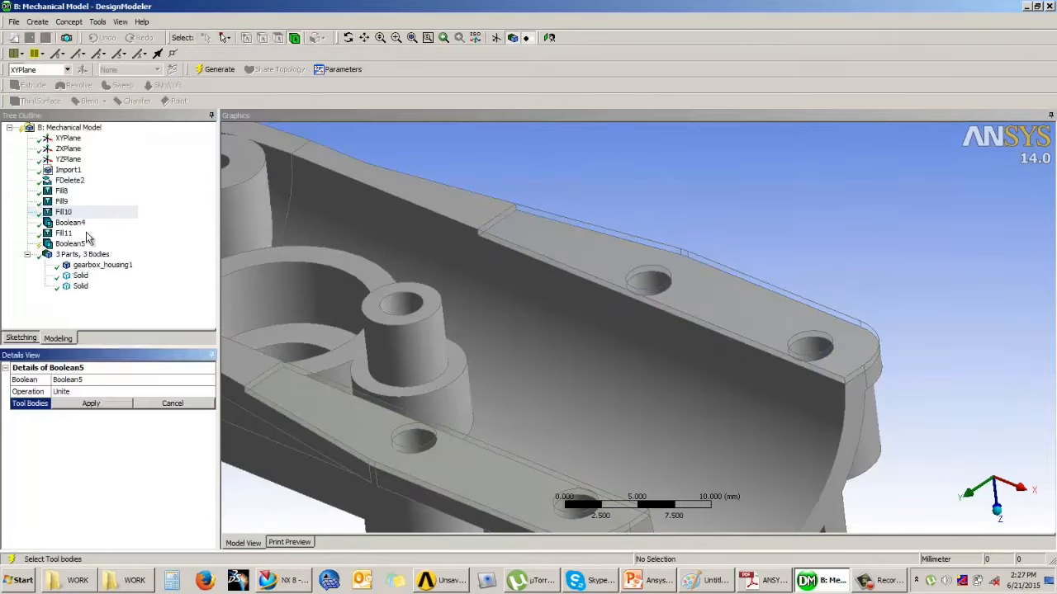
ctrl+click(618, 292)
ctrl+click(576, 304)
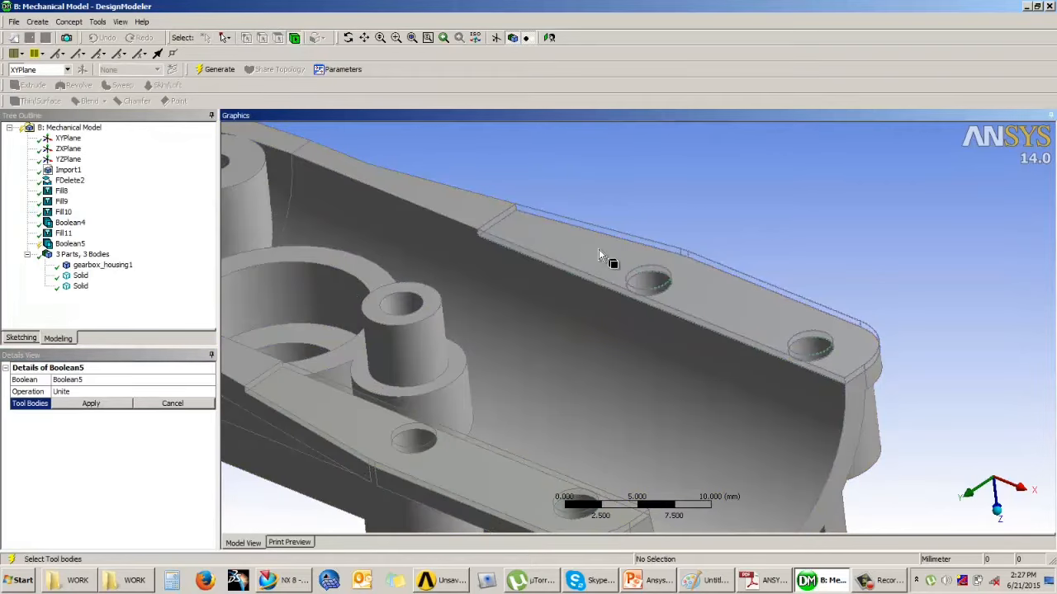
ctrl+click(600, 254)
ctrl+click(525, 289)
ctrl+click(326, 429)
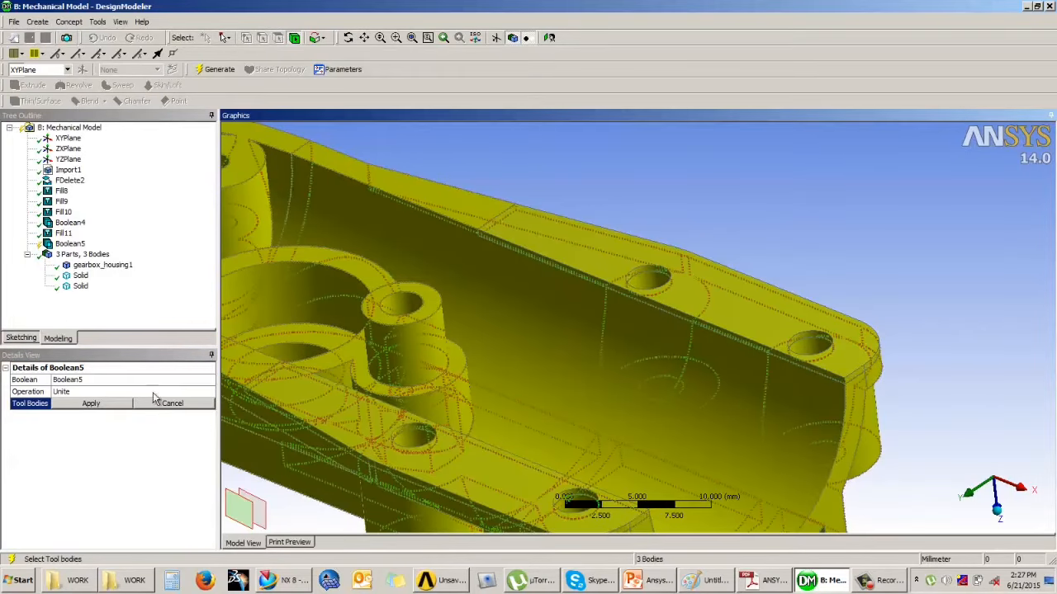
click(89, 403)
click(220, 69)
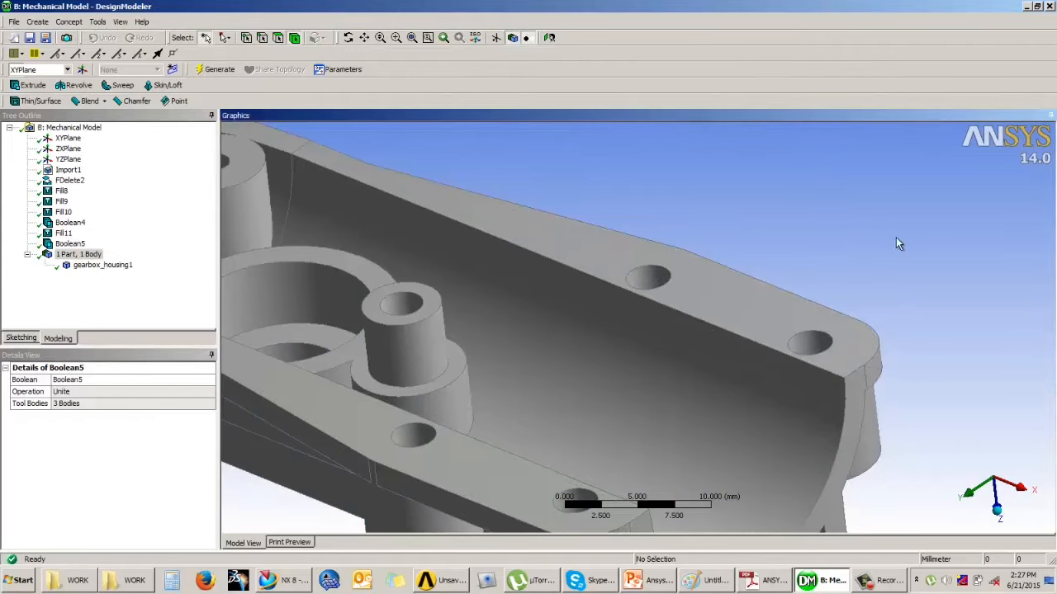
- Merge two adjacent flat rim faces at the housing's rounded end into one face, using manual selection
middle_drag(538, 245, 626, 332)
scroll(559, 283, up, 4)
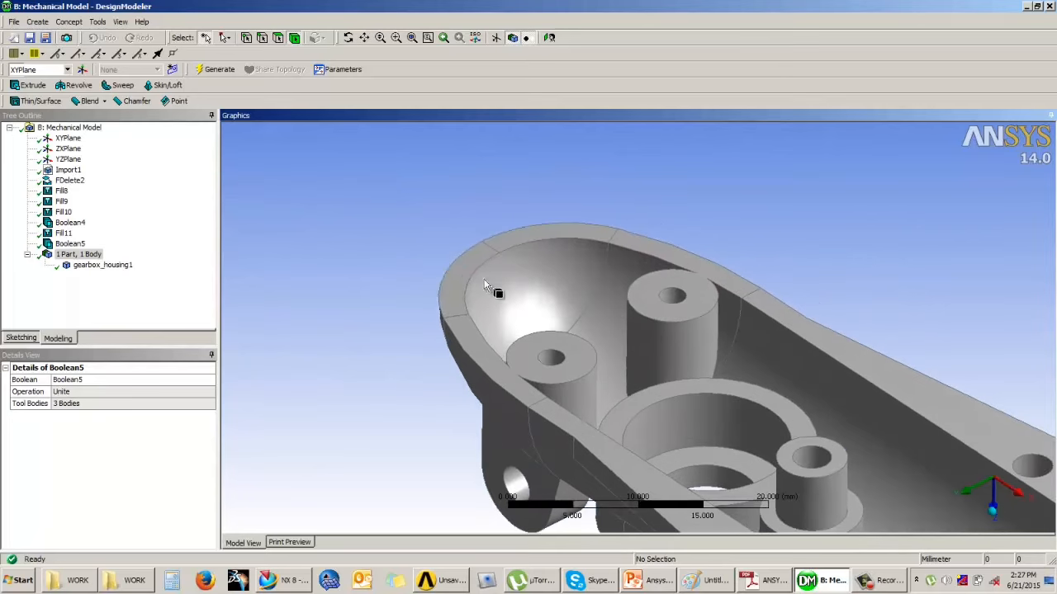
click(467, 281)
click(280, 38)
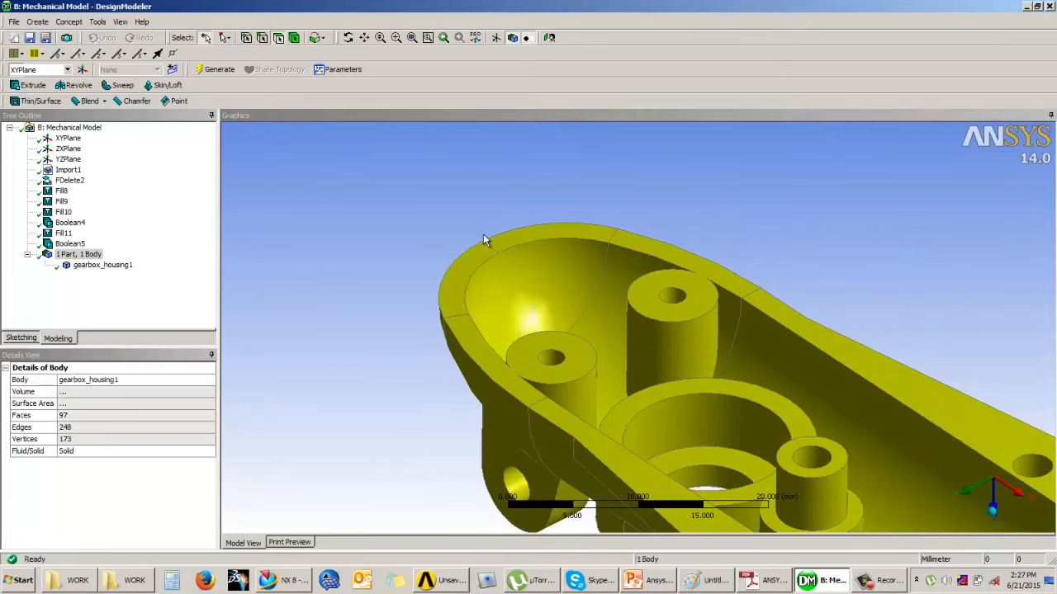
click(483, 243)
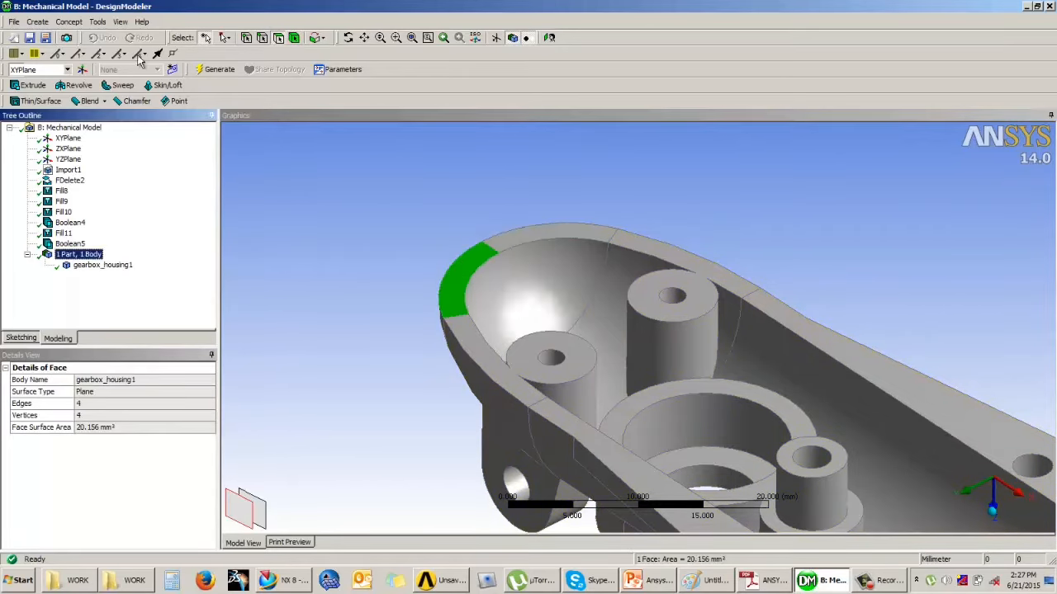
click(97, 21)
click(120, 224)
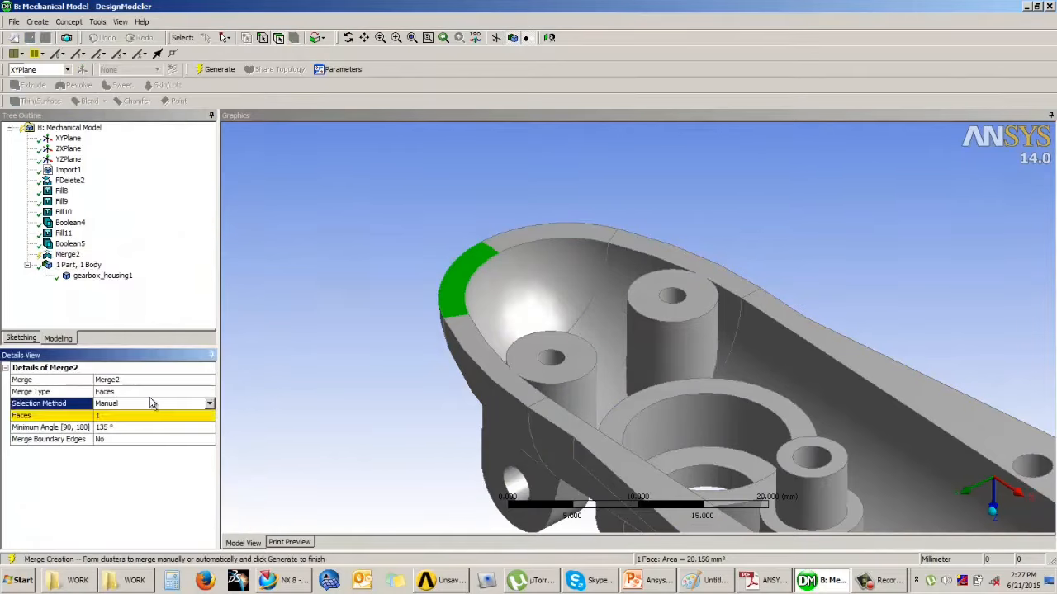
click(184, 395)
click(160, 418)
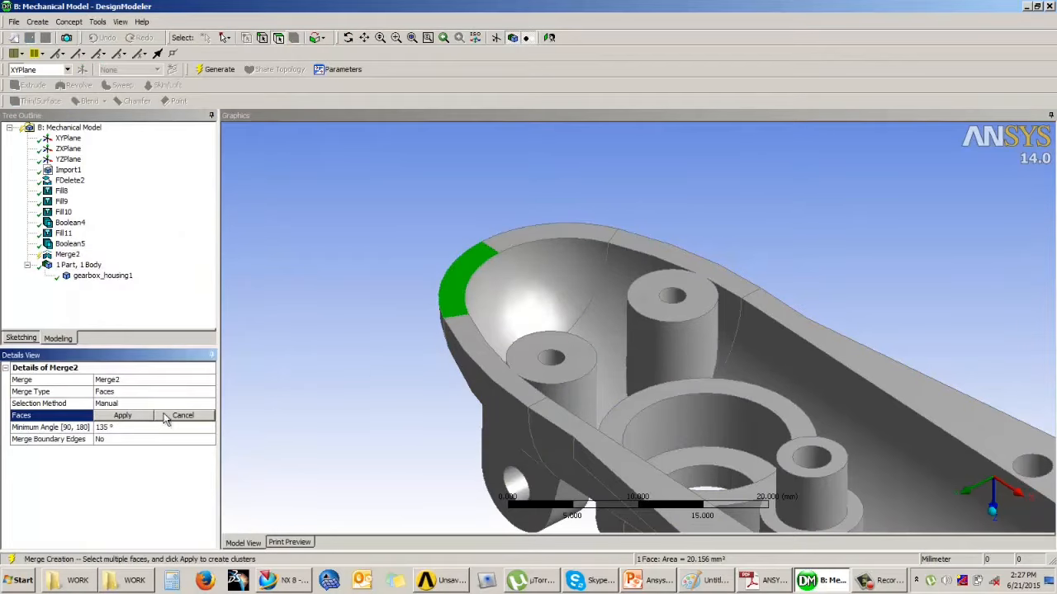
ctrl+click(545, 241)
click(124, 415)
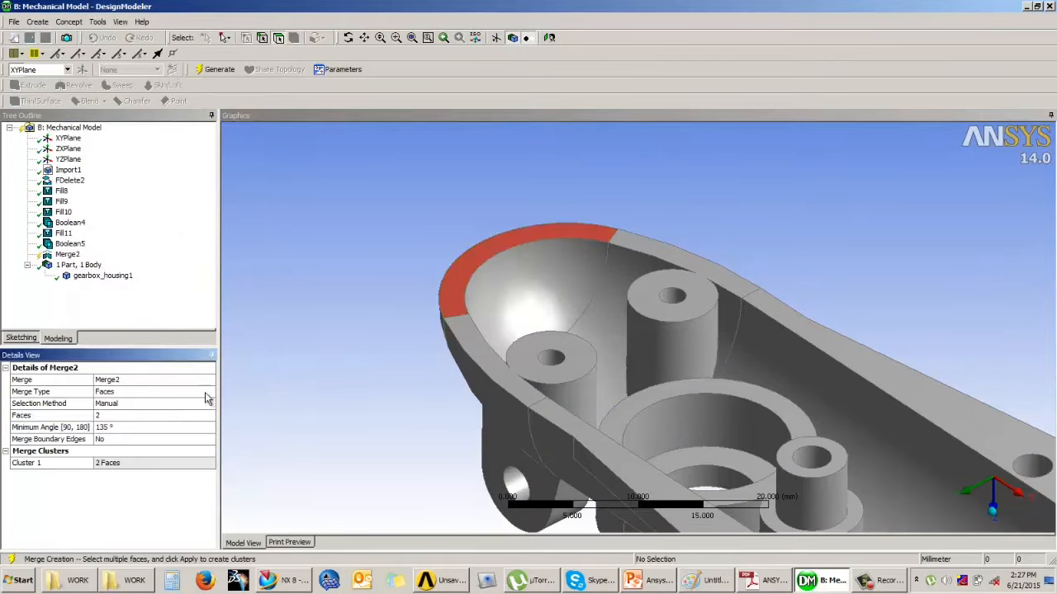
click(221, 70)
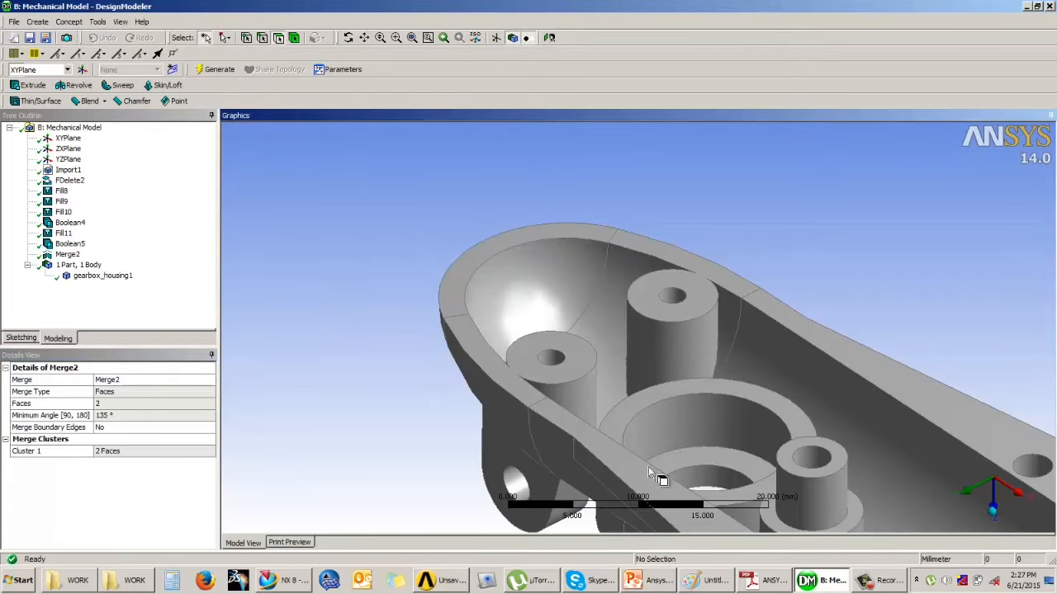
- Examine the simplified gearbox housing from its outer ribbed side and its open inner side
middle_drag(648, 466, 657, 131)
scroll(818, 408, down, 5)
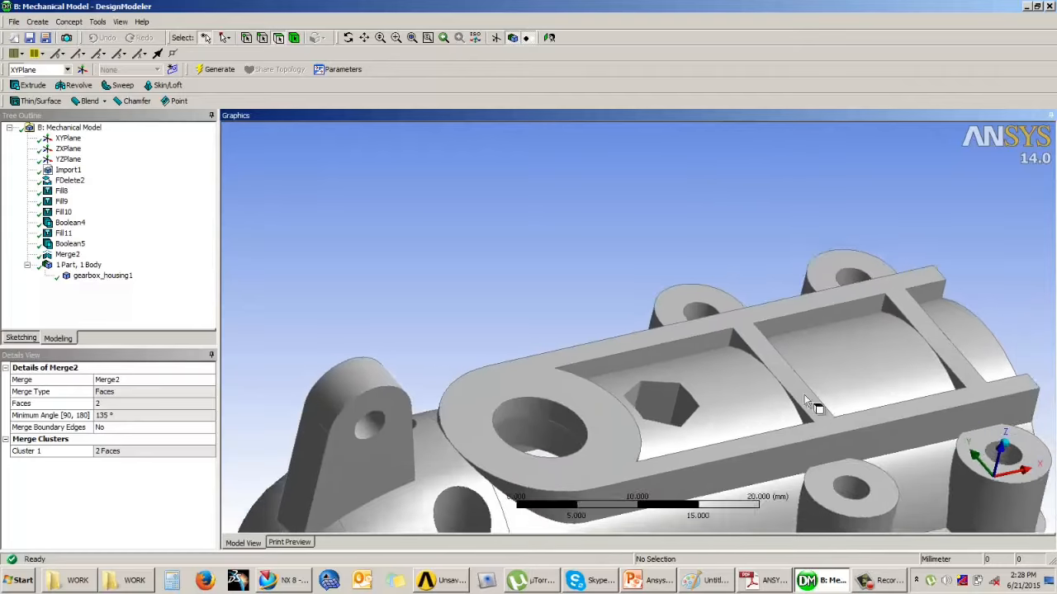
ctrl+middle_drag(867, 399, 860, 333)
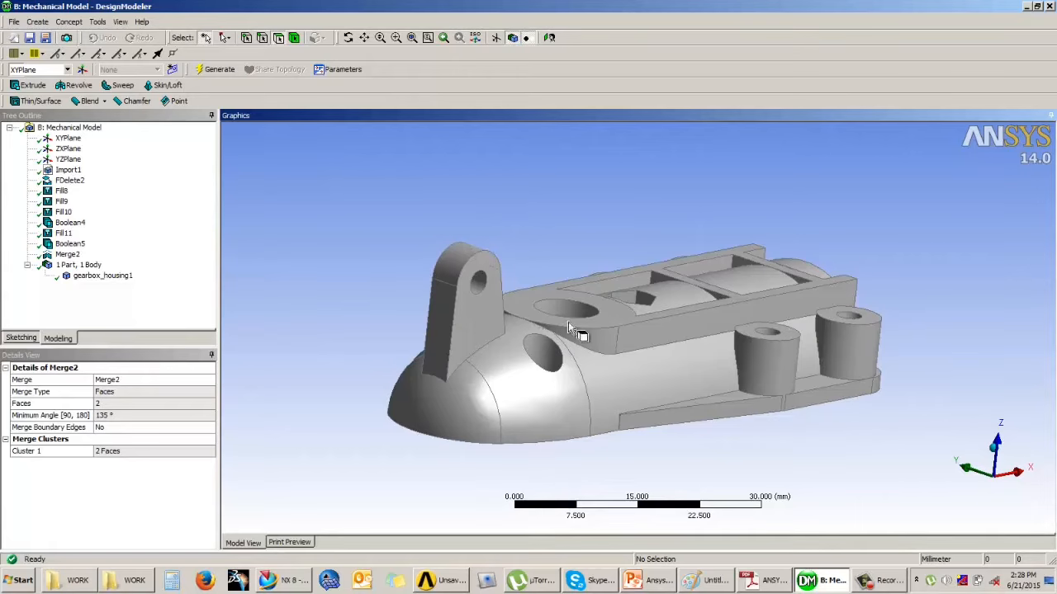
middle_drag(568, 323, 640, 181)
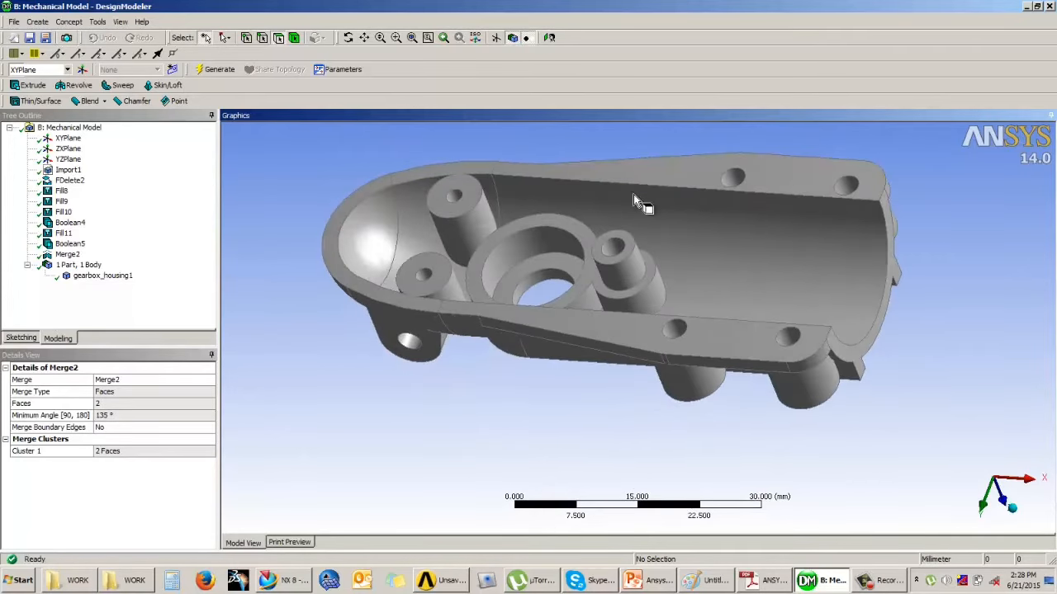
middle_drag(781, 245, 641, 287)
mouse_move(622, 249)
middle_down()
mouse_move(622, 282)
mouse_move(623, 266)
middle_up()
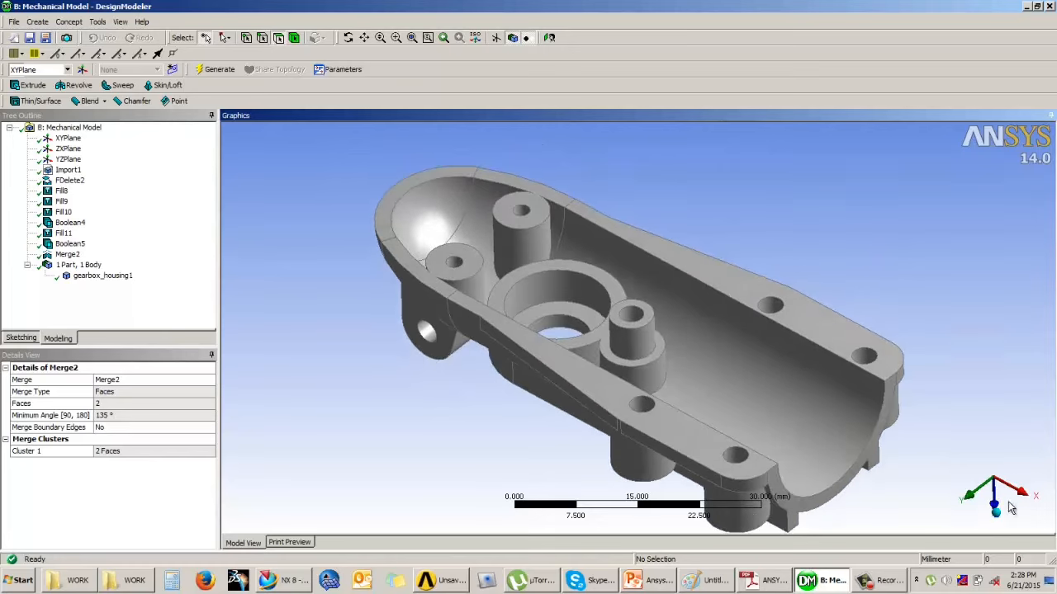
middle_drag(817, 321, 562, 323)
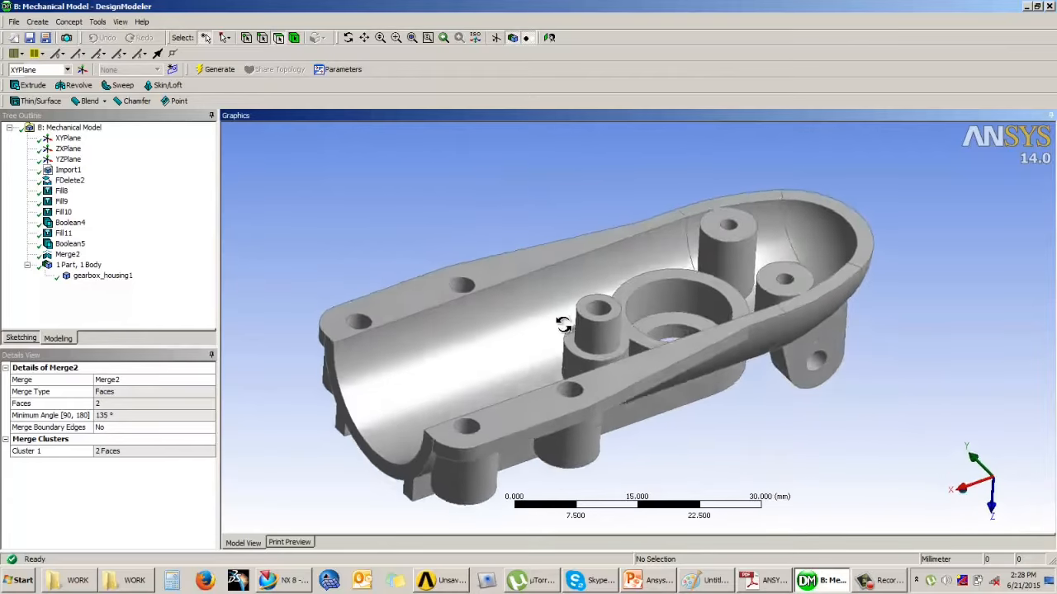
middle_drag(790, 325, 782, 330)
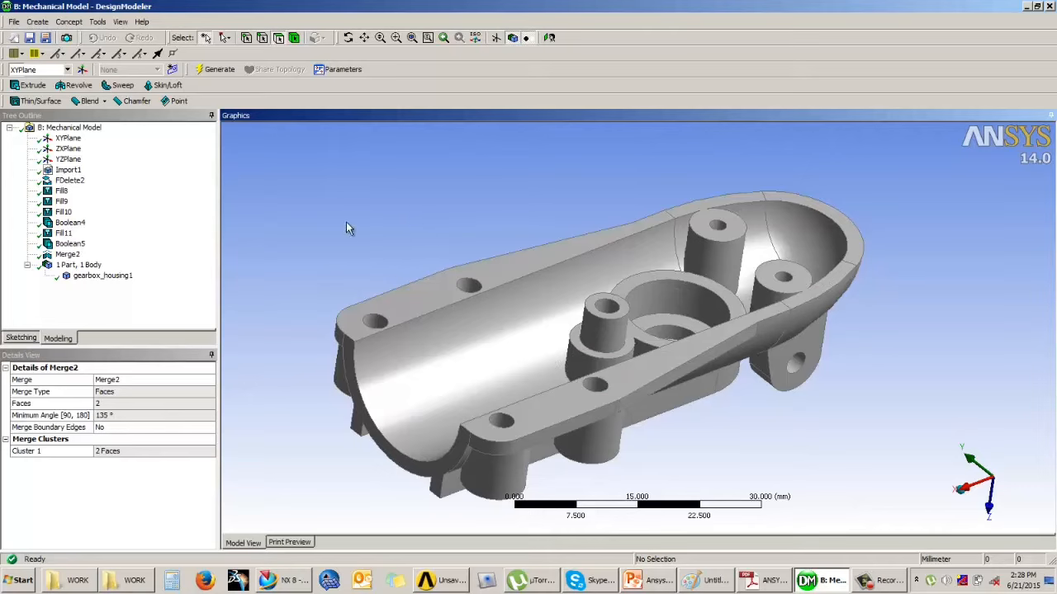
click(157, 303)
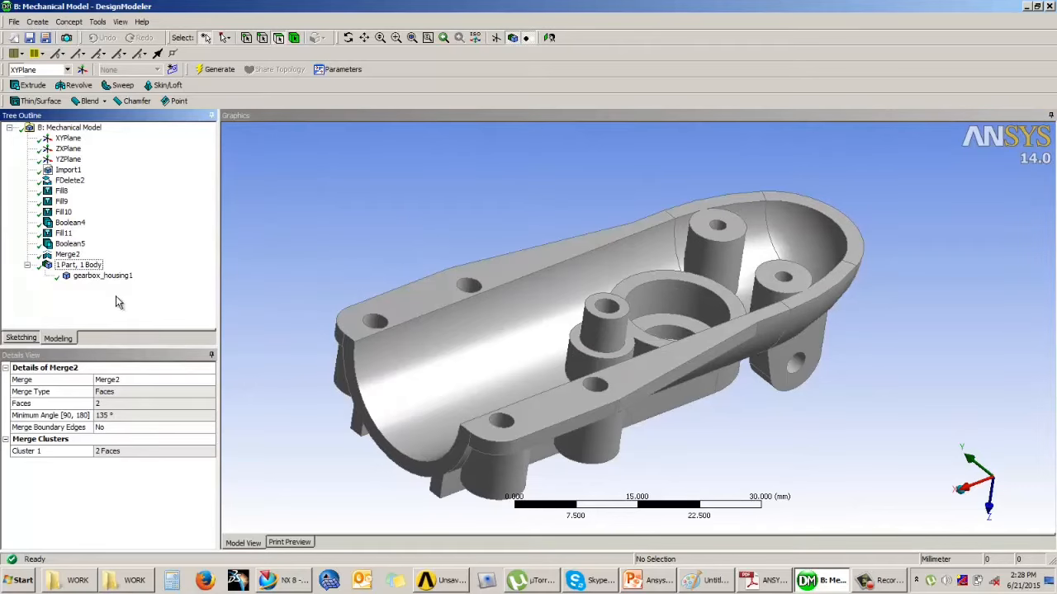
click(261, 229)
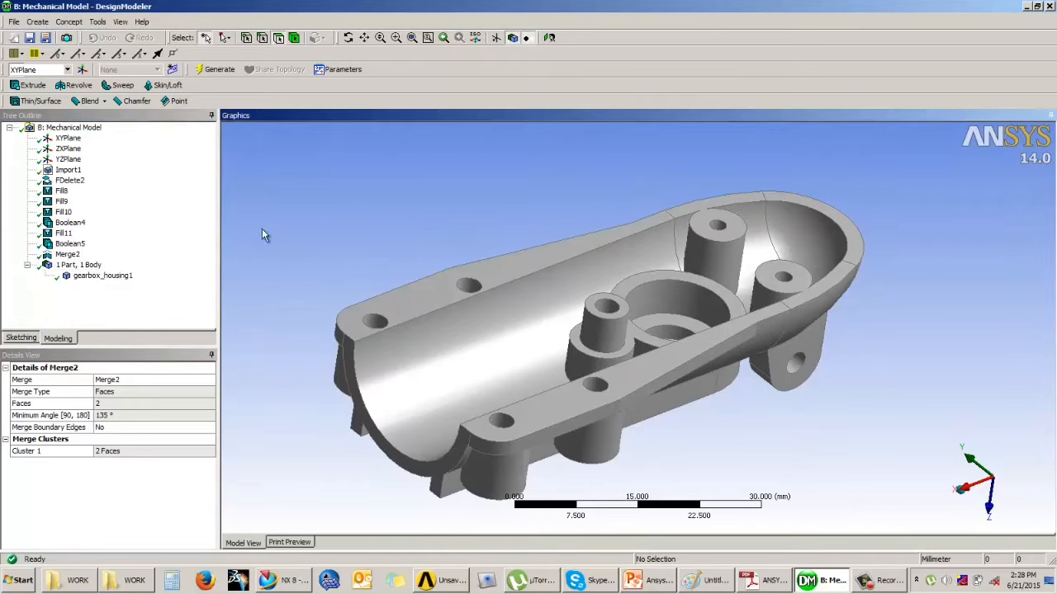
click(98, 22)
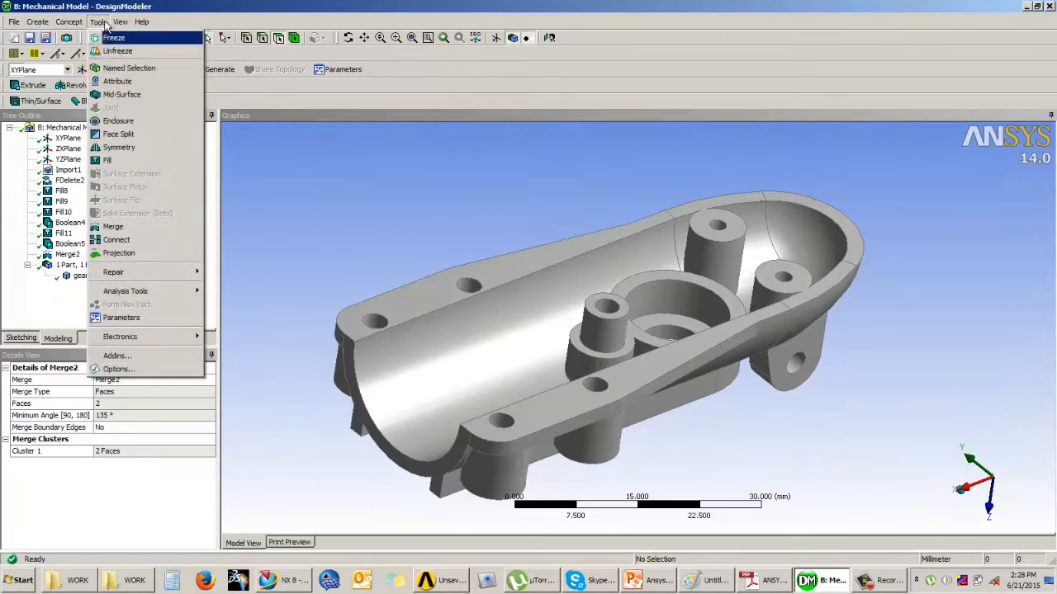
click(98, 21)
click(99, 21)
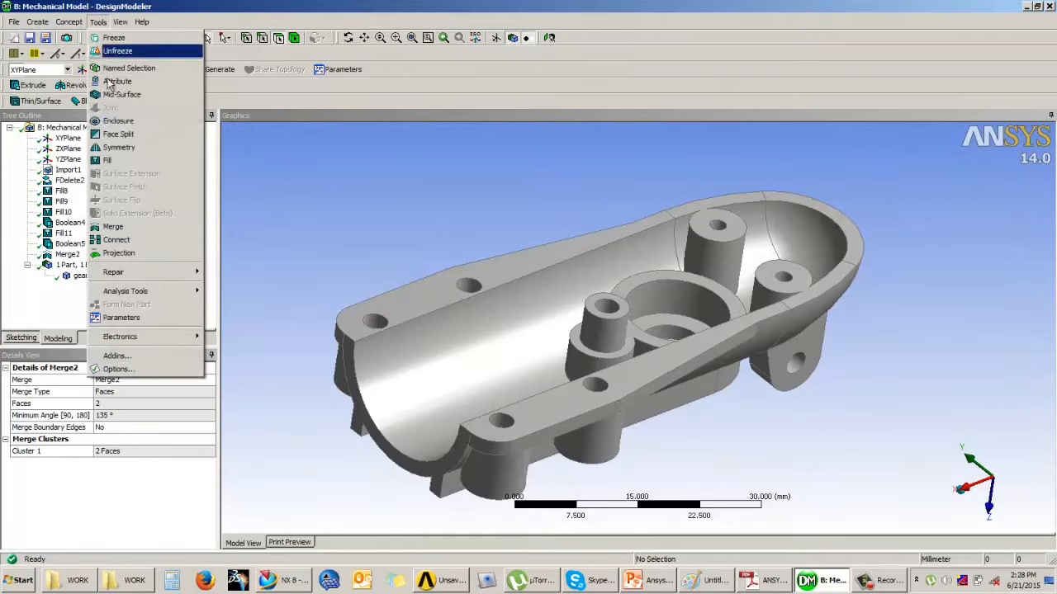
click(118, 148)
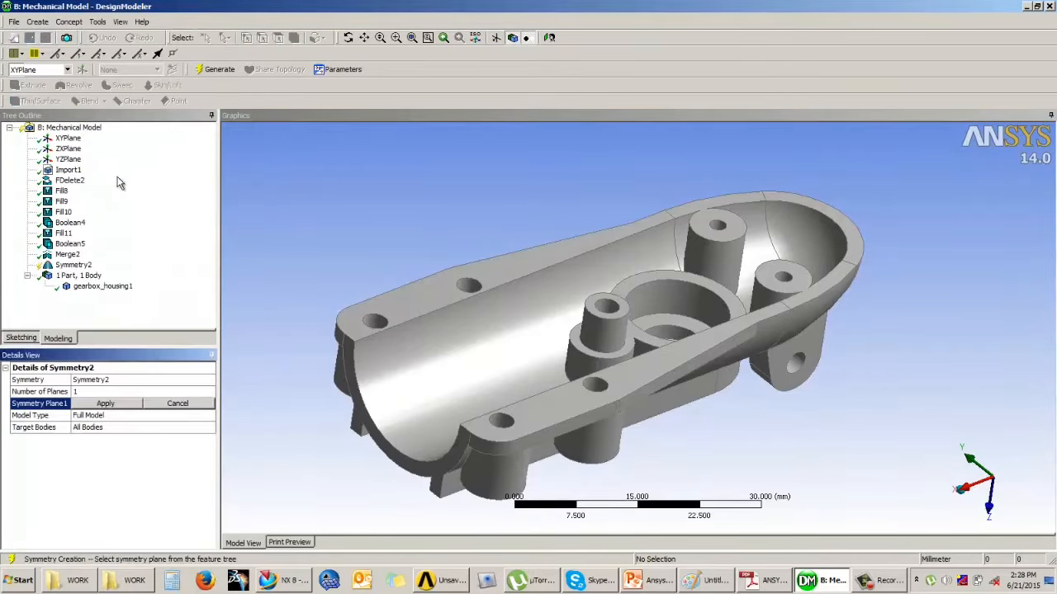
click(97, 393)
click(209, 394)
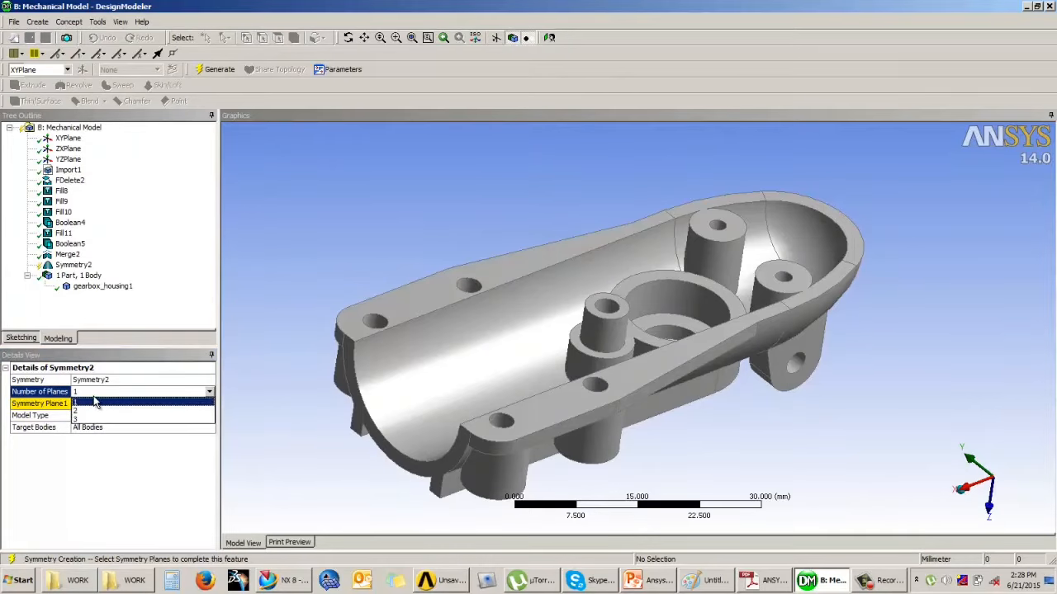
click(96, 402)
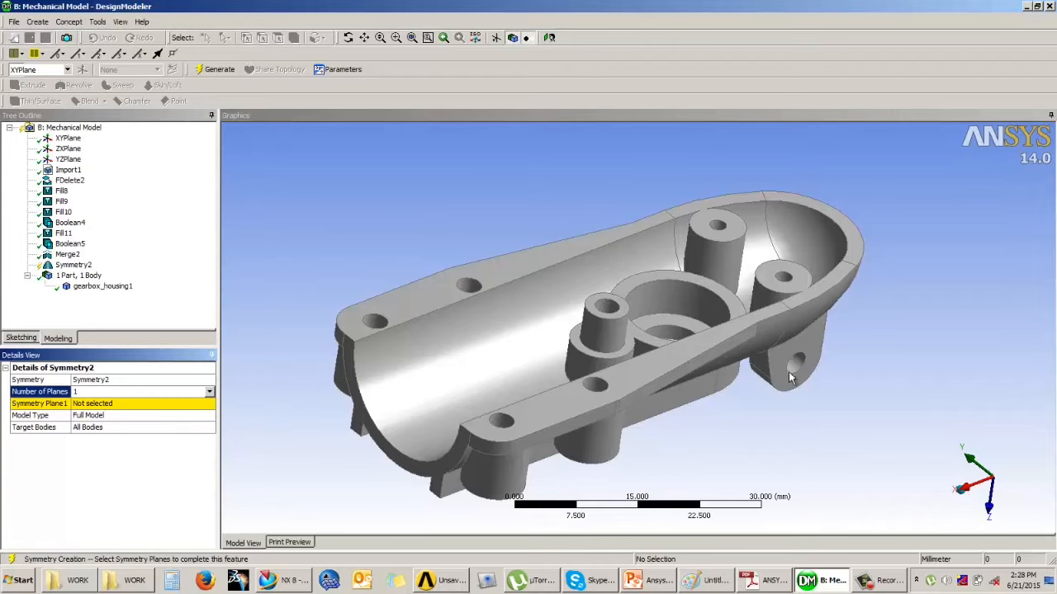
click(112, 404)
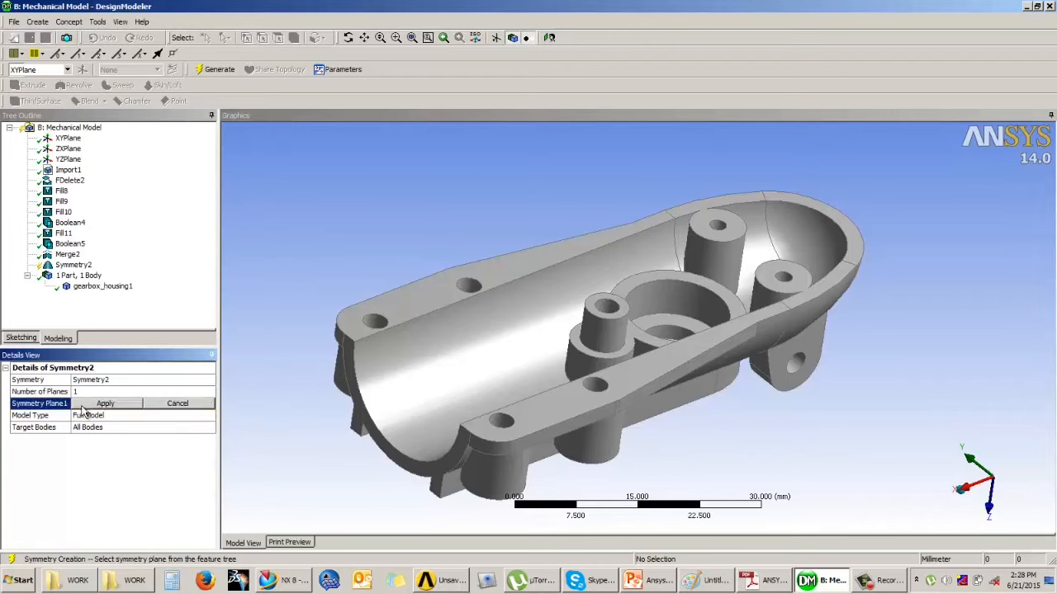
click(68, 149)
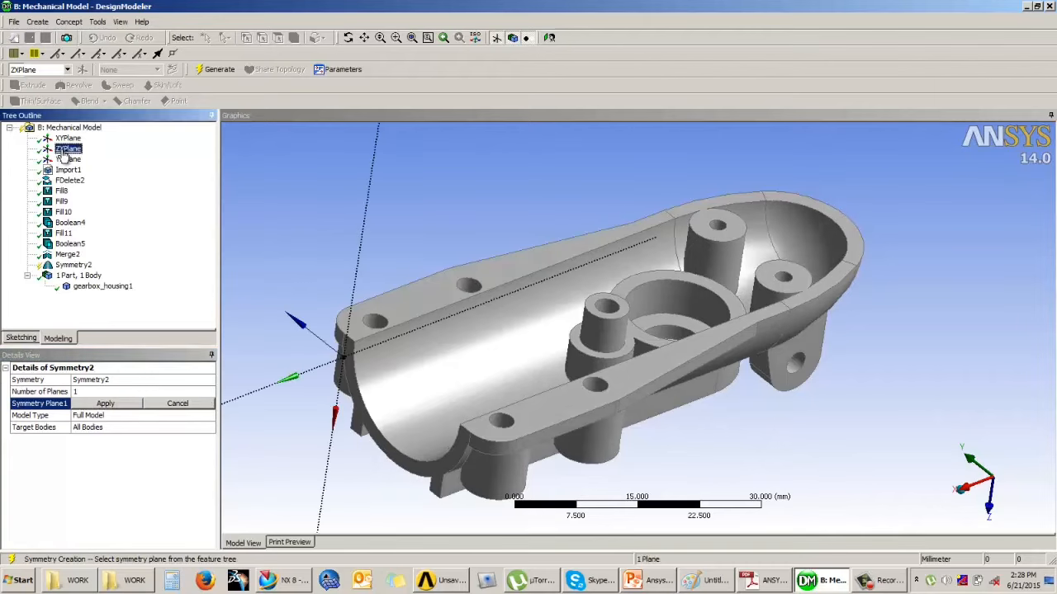
middle_drag(417, 292, 479, 298)
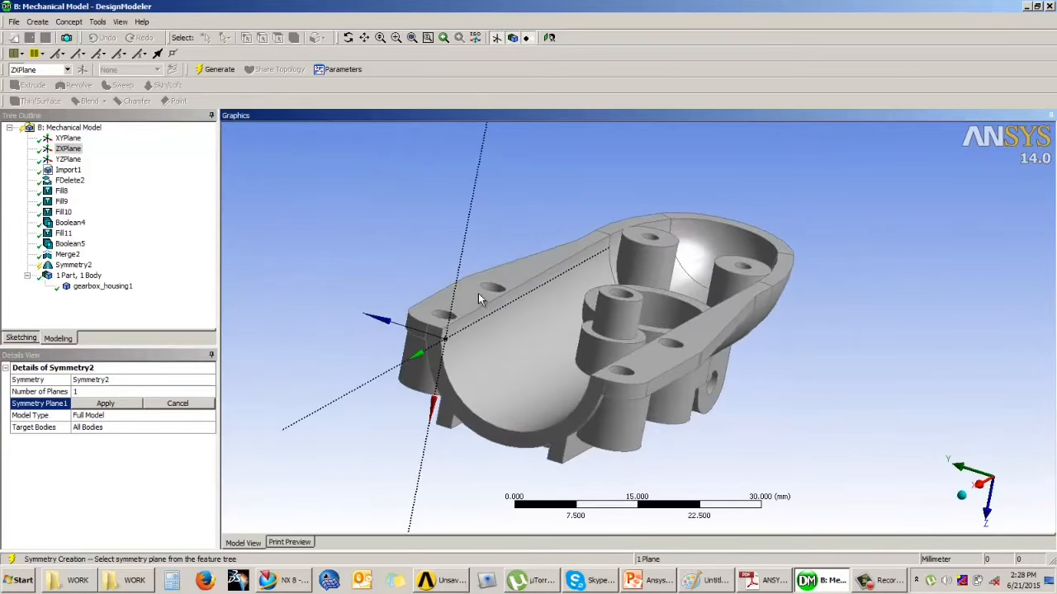
middle_drag(469, 341, 558, 322)
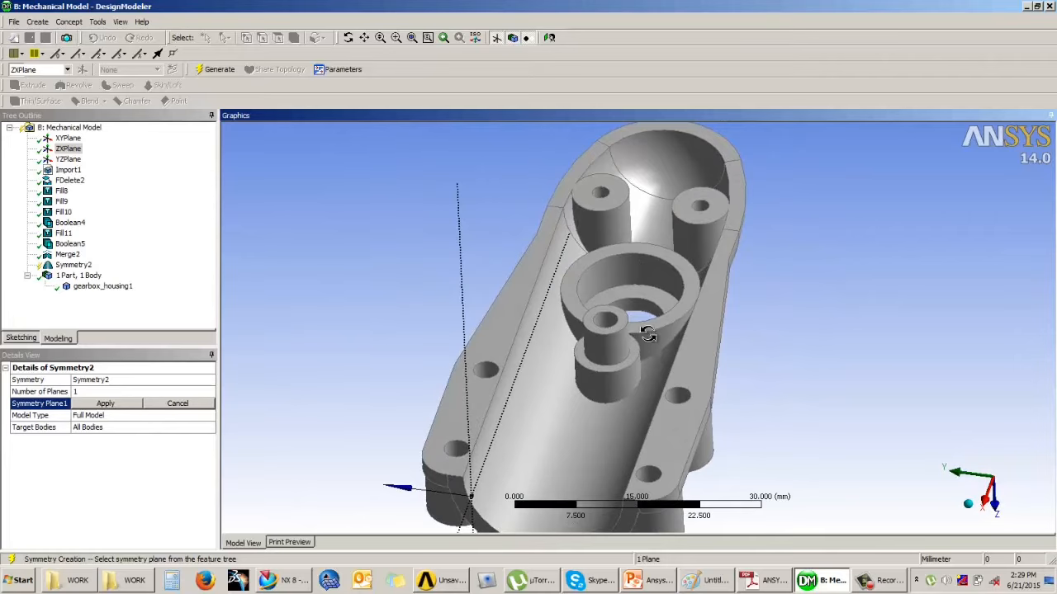
middle_drag(648, 334, 393, 395)
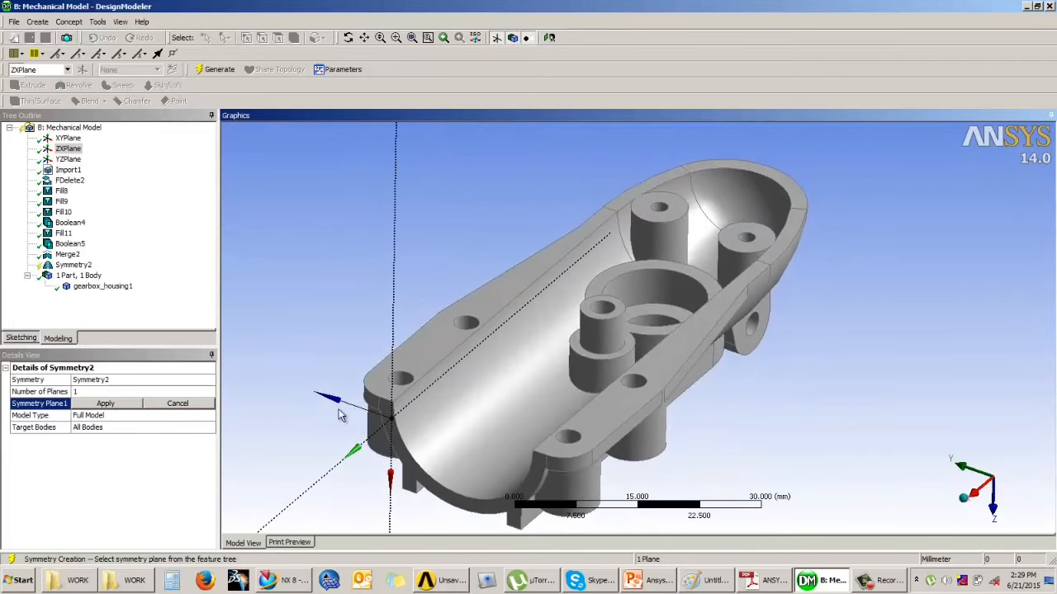
mouse_move(558, 322)
middle_down()
mouse_move(537, 313)
mouse_move(547, 324)
middle_up()
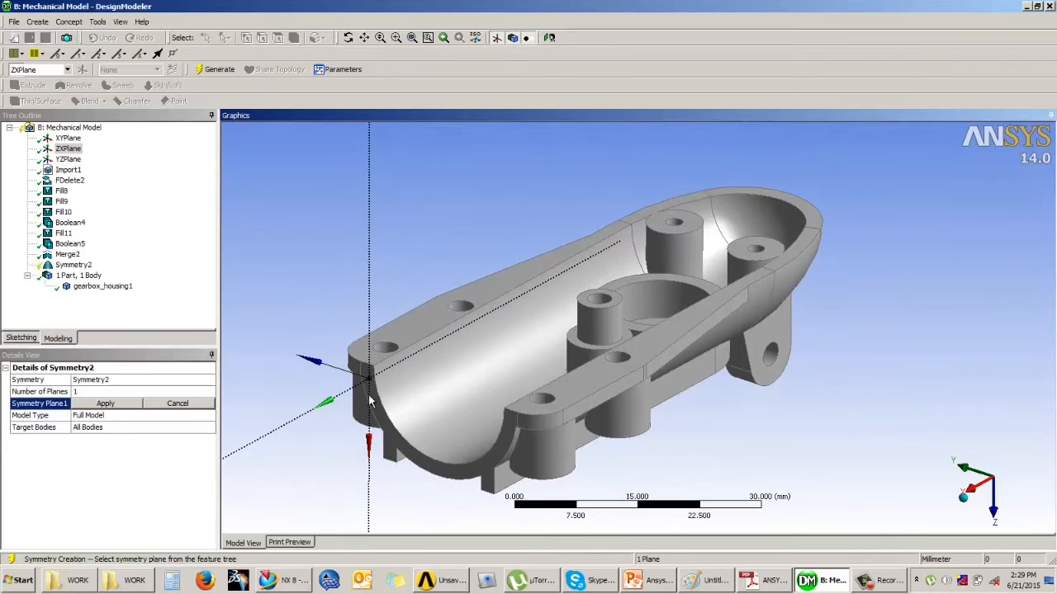
click(879, 580)
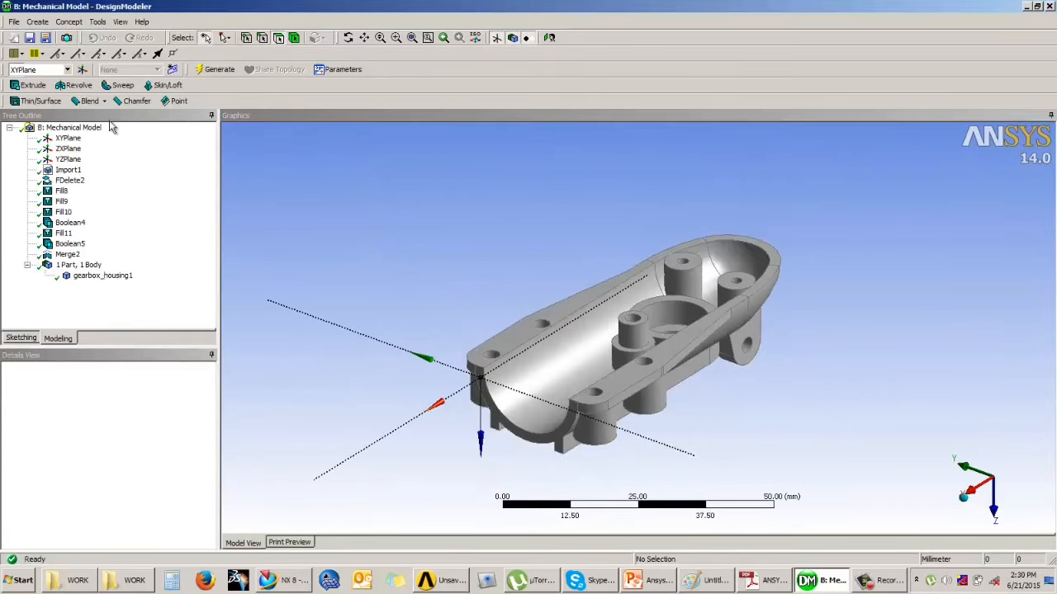
- Start a new plane of type From Plane and use ZXPlane as its base plane
click(82, 70)
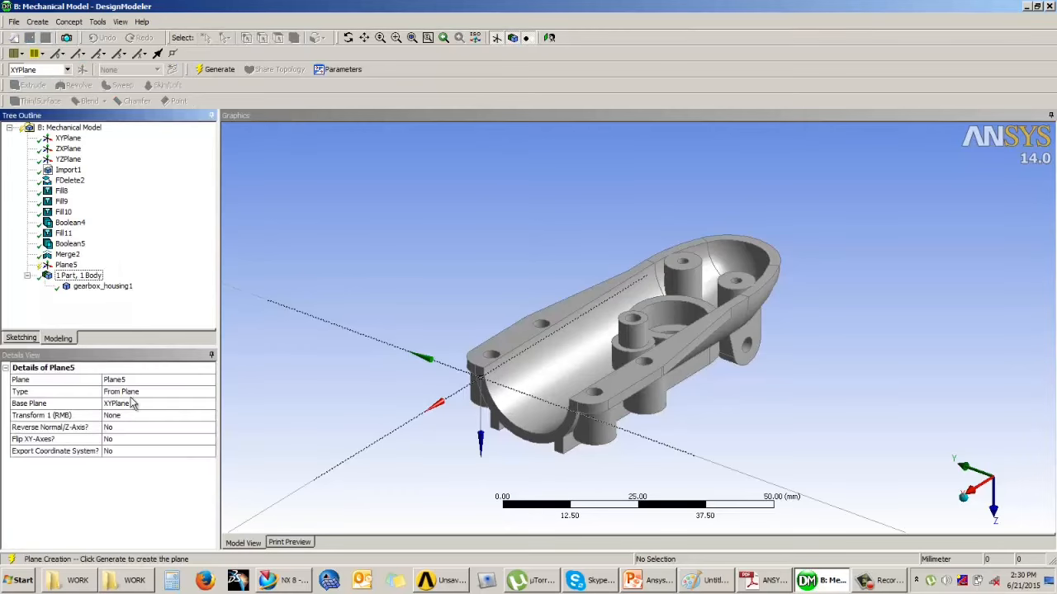
click(124, 393)
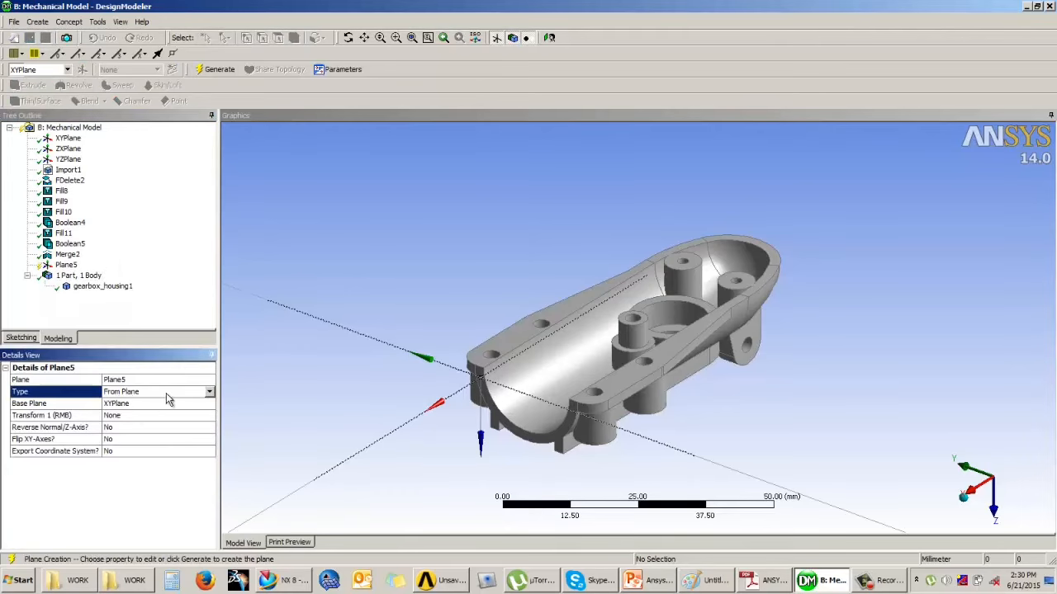
click(128, 404)
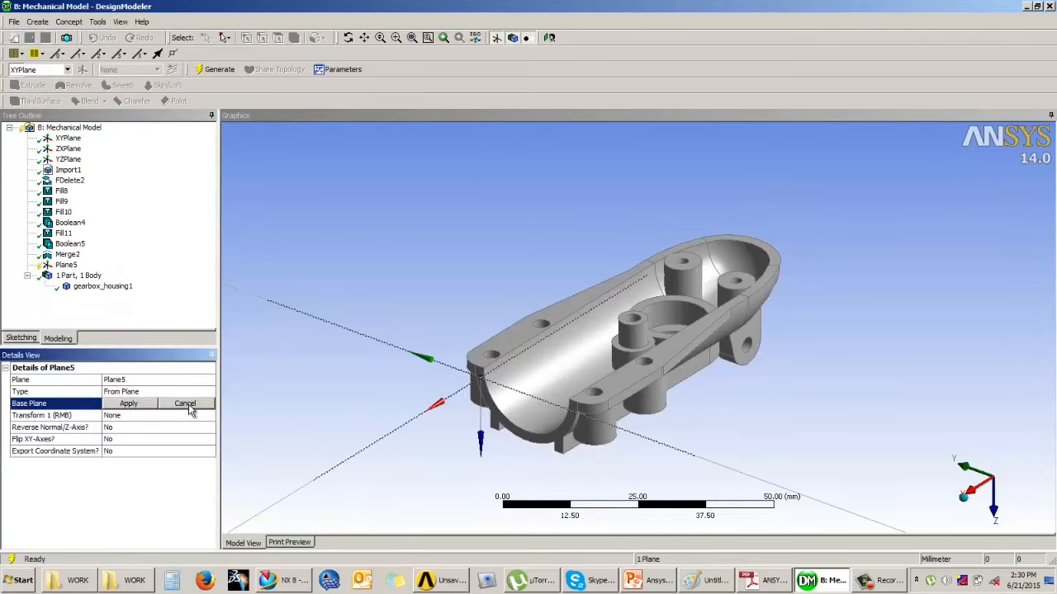
click(68, 148)
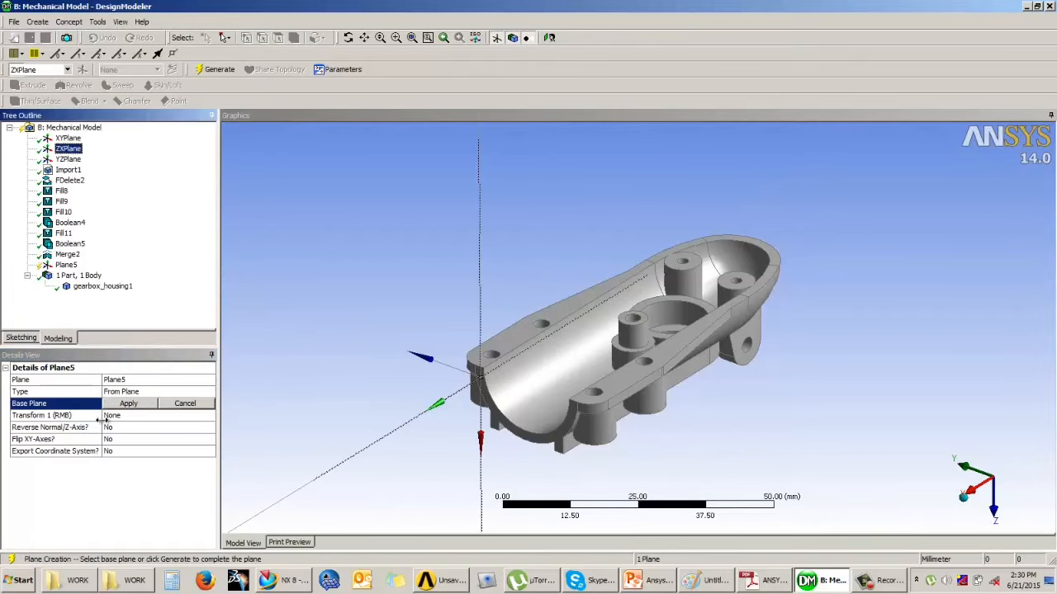
click(114, 404)
- Apply an Offset Z transform of -8 mm to the new plane and generate it
click(134, 417)
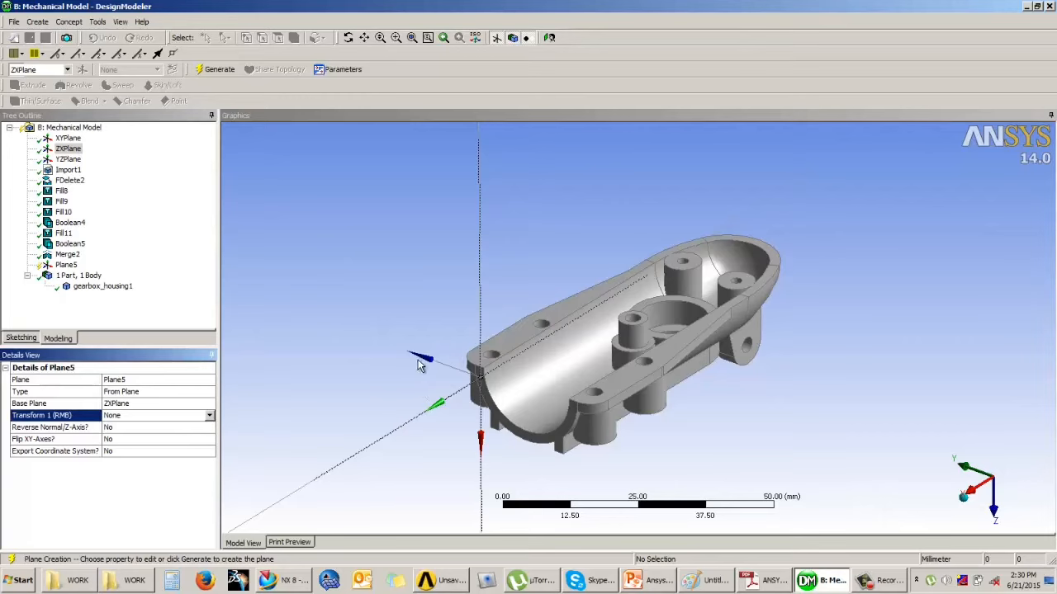
click(209, 415)
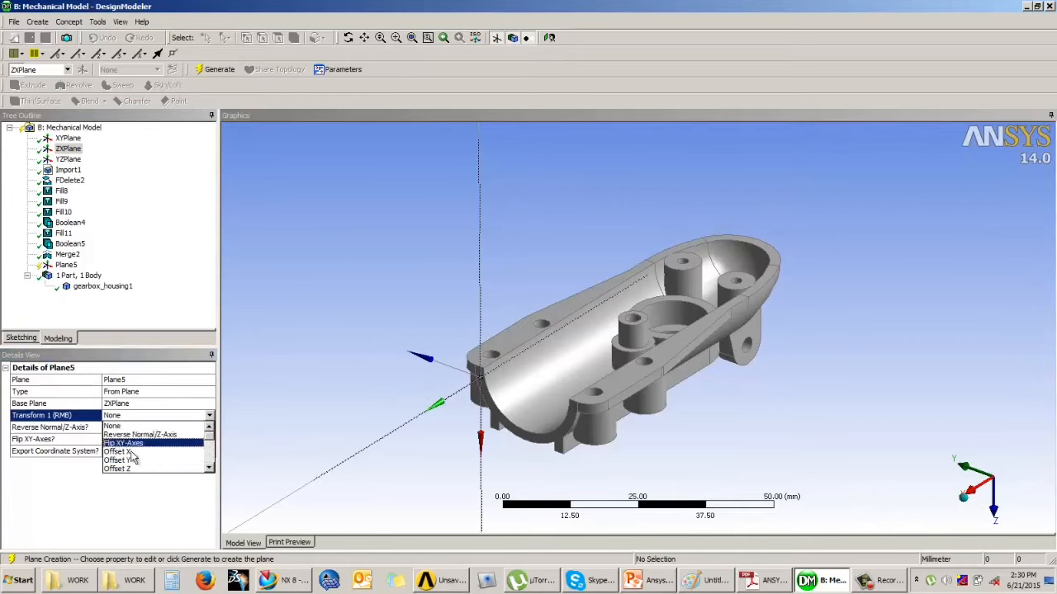
click(124, 460)
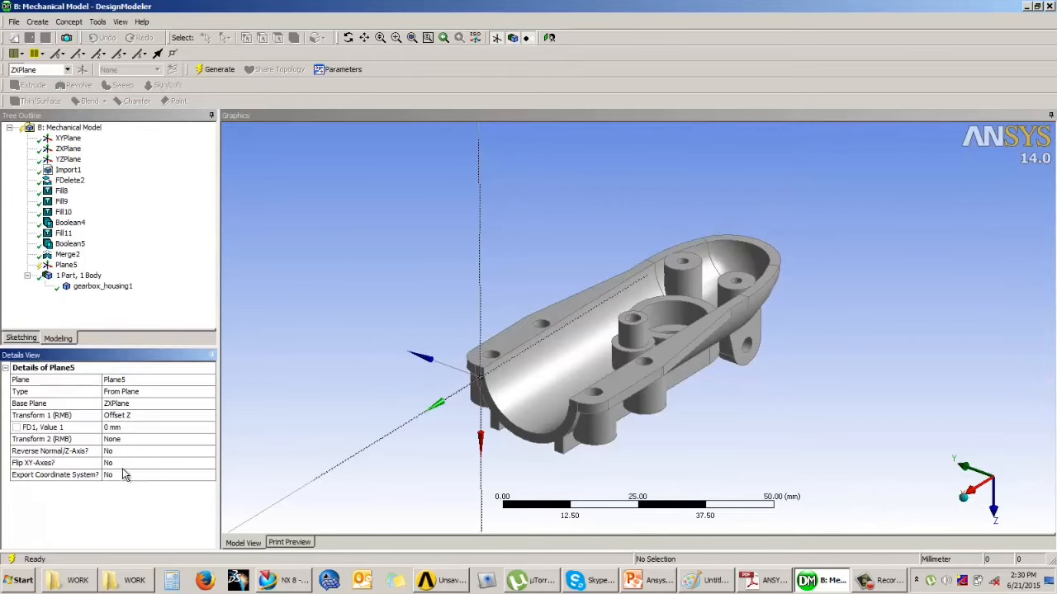
click(143, 426)
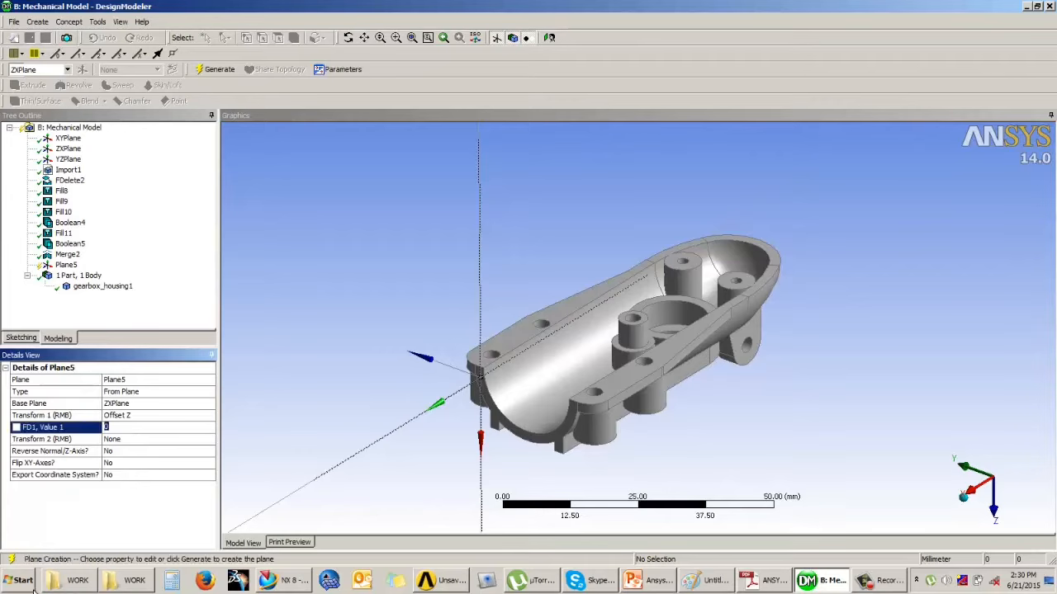
text(-8)
key(Return)
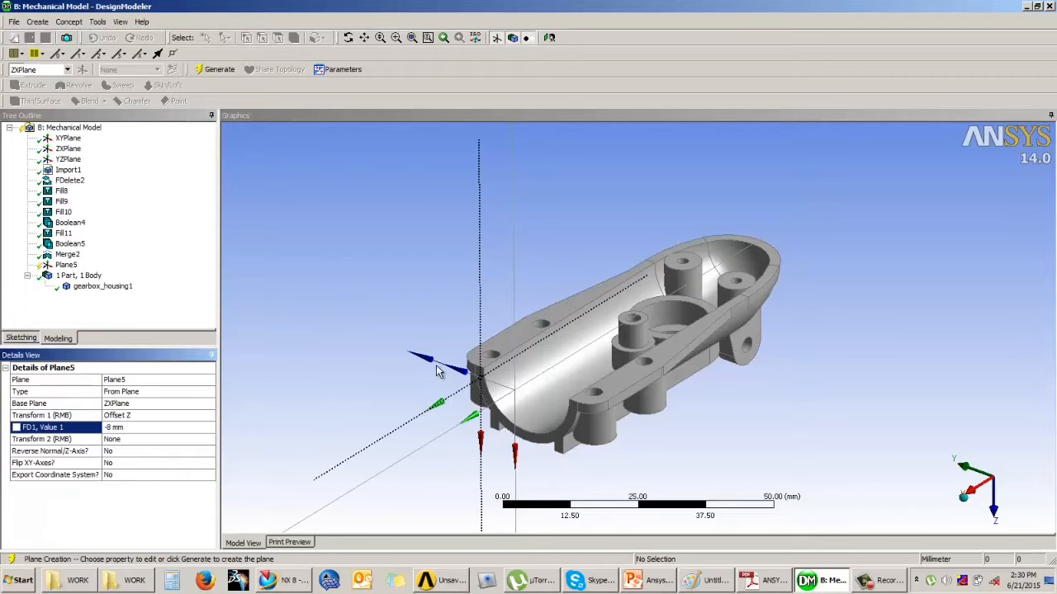
mouse_move(504, 418)
middle_down()
mouse_move(553, 404)
mouse_move(536, 398)
mouse_move(515, 417)
middle_up()
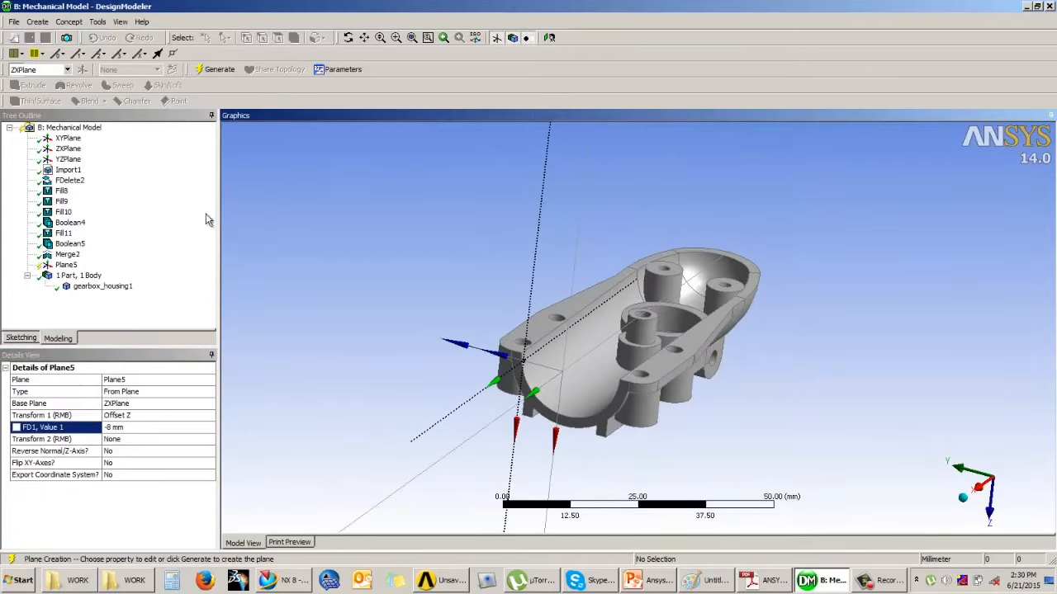
click(216, 70)
mouse_move(276, 149)
middle_down()
mouse_move(594, 376)
mouse_move(569, 363)
middle_up()
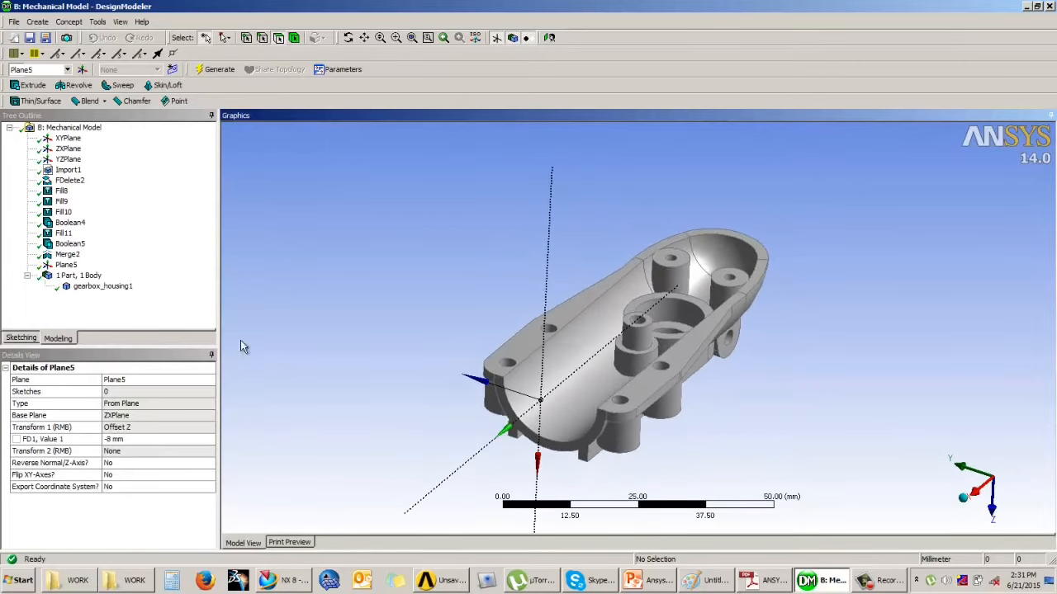
- Create a Full Model symmetry of all bodies about the new offset plane, using one symmetry plane
click(98, 21)
click(119, 147)
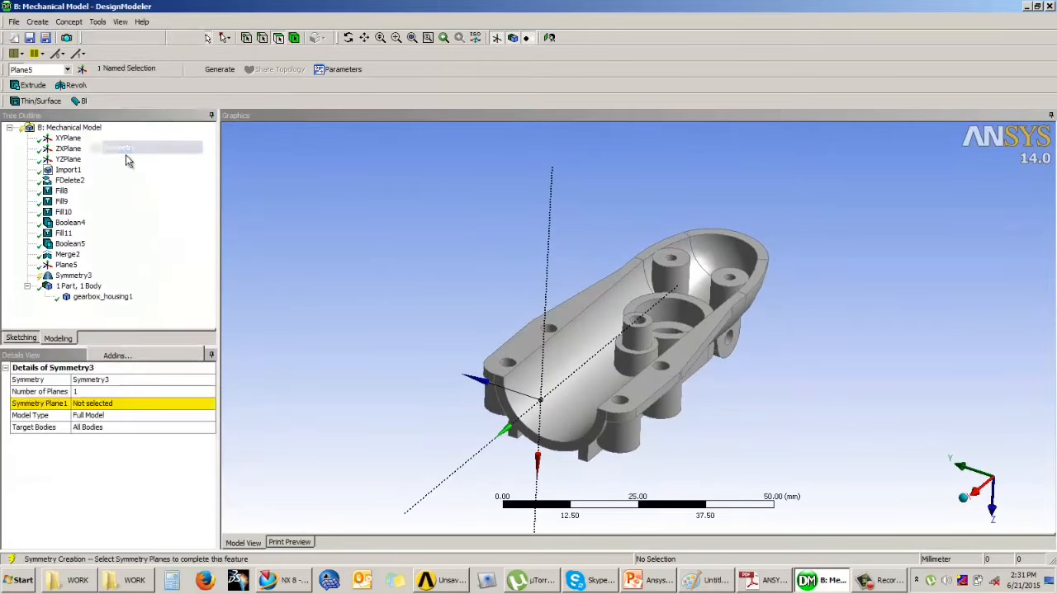
click(126, 405)
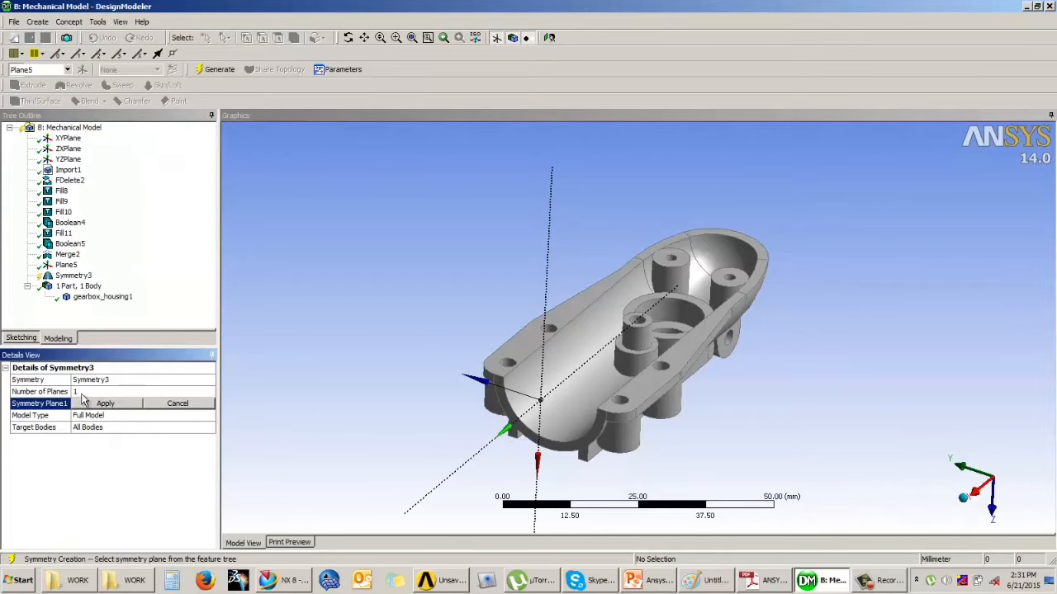
click(65, 265)
click(118, 405)
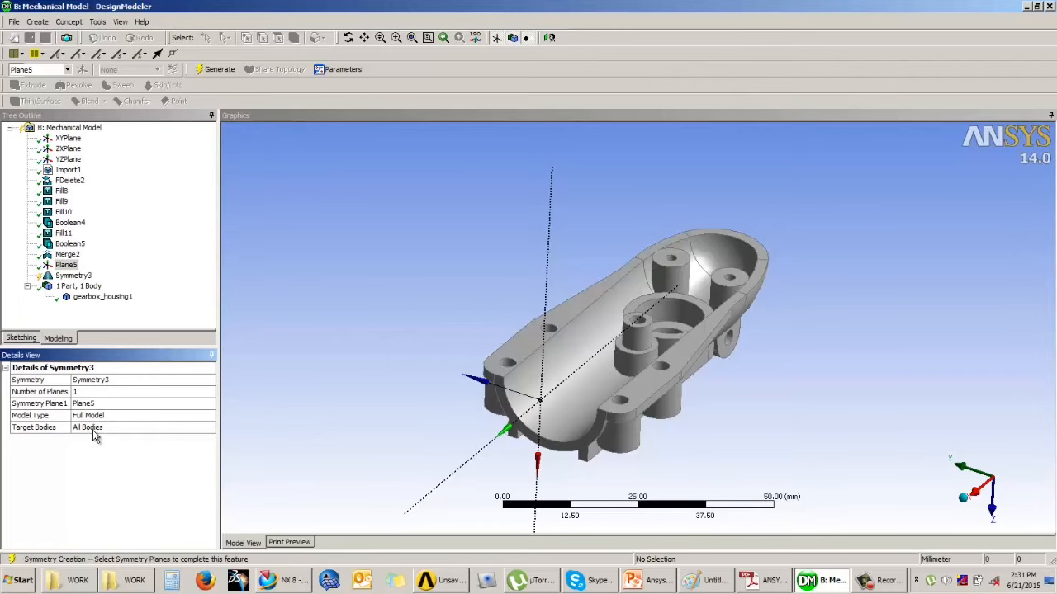
click(211, 70)
middle_drag(731, 358, 812, 325)
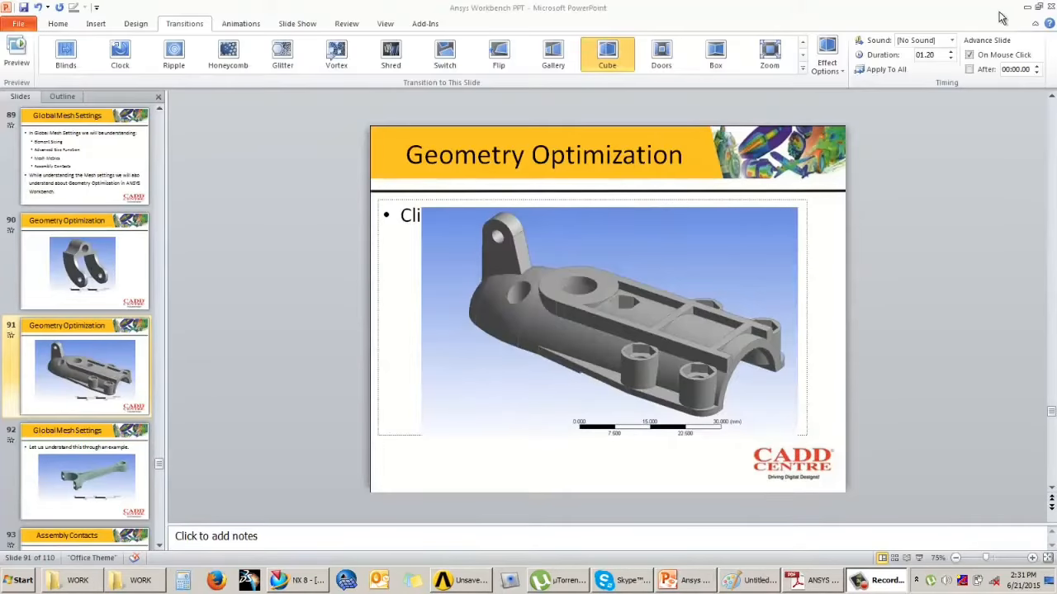
- Switch to the Workbench project and open the Model cell of Mechanical Model system B
click(1027, 7)
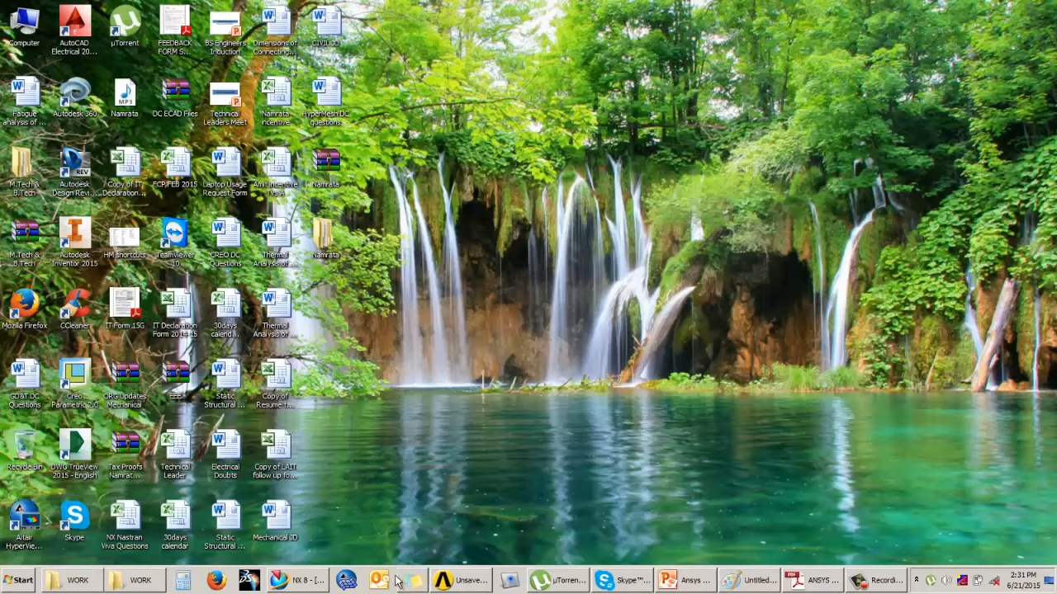
click(466, 580)
double_click(363, 271)
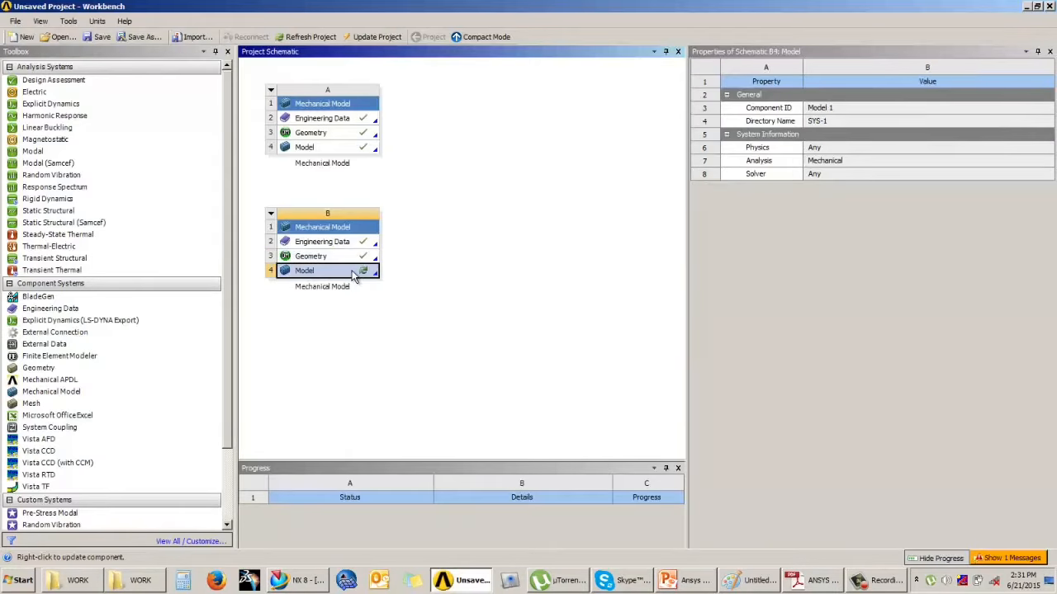
key(Return)
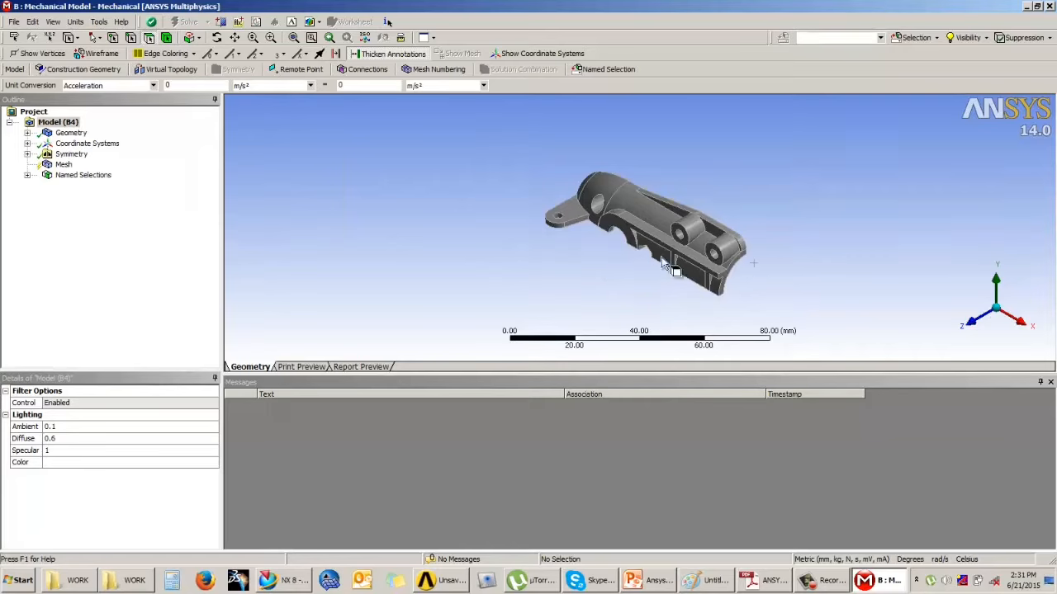
- Examine the halved housing from its inner side and inspect the symmetry region imported with the geometry
middle_drag(590, 289, 612, 236)
scroll(724, 265, up, 2)
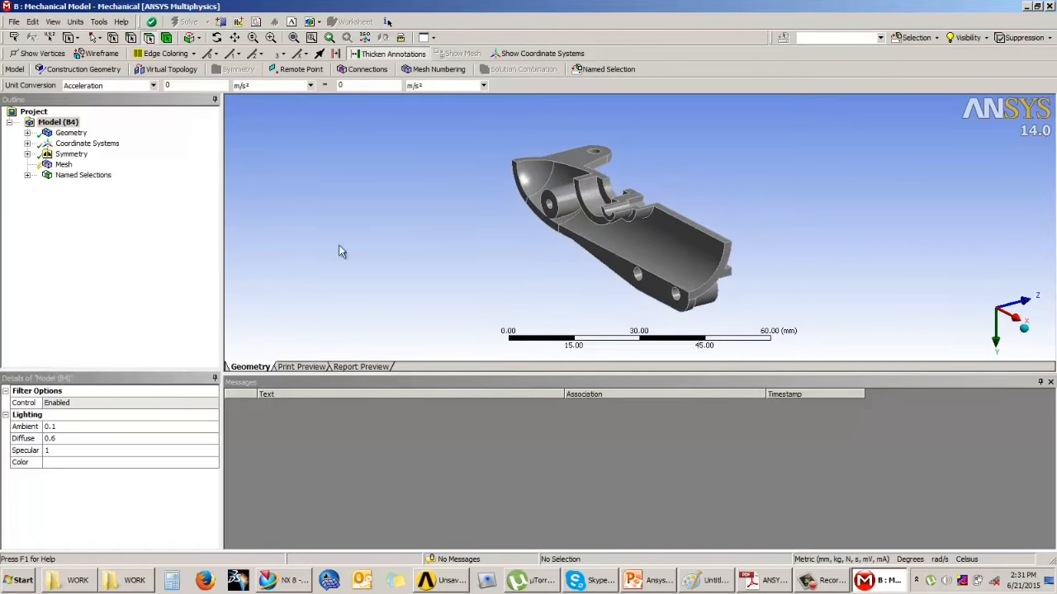
click(64, 165)
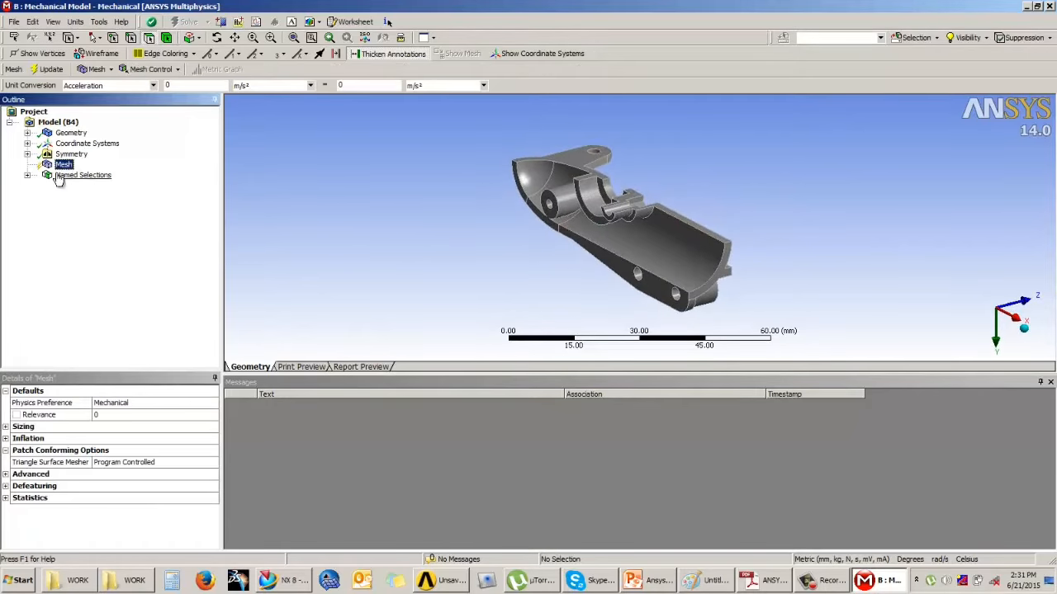
click(28, 155)
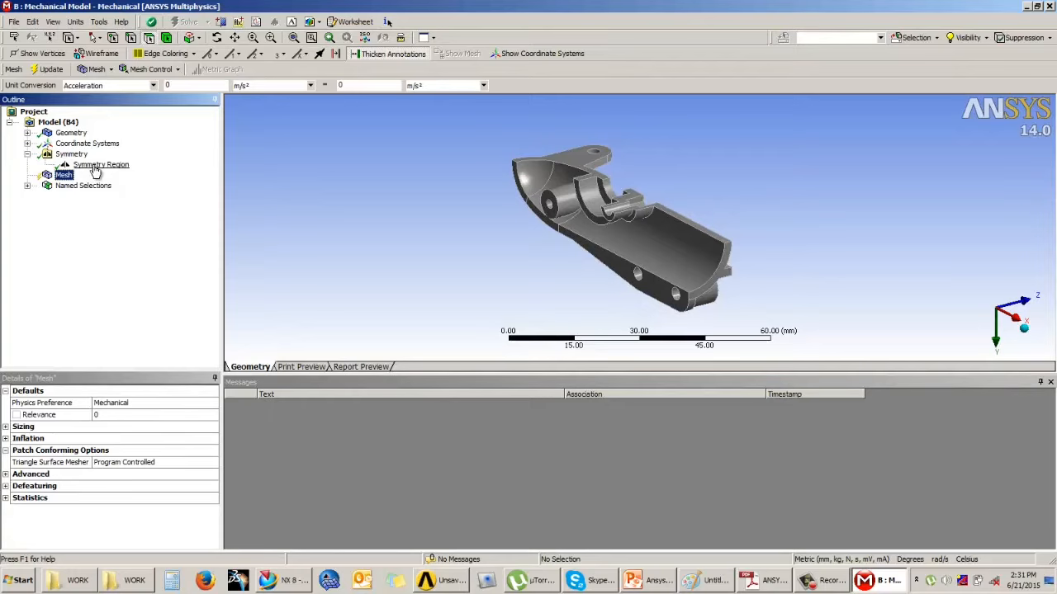
click(101, 165)
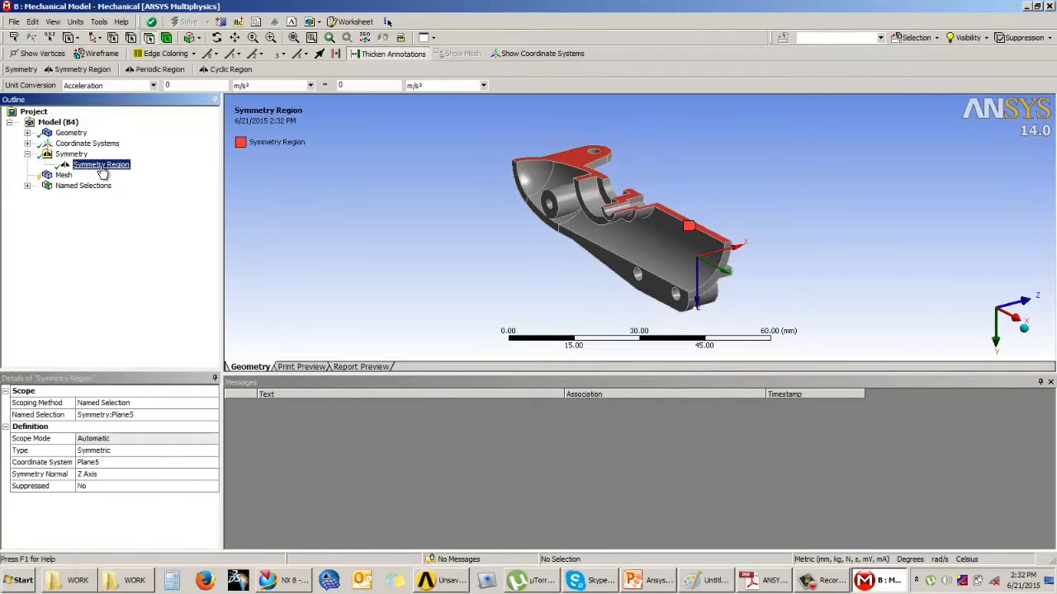
- Generate the mesh of the halved housing with the default settings and inspect it from both sides
middle_drag(567, 193, 559, 247)
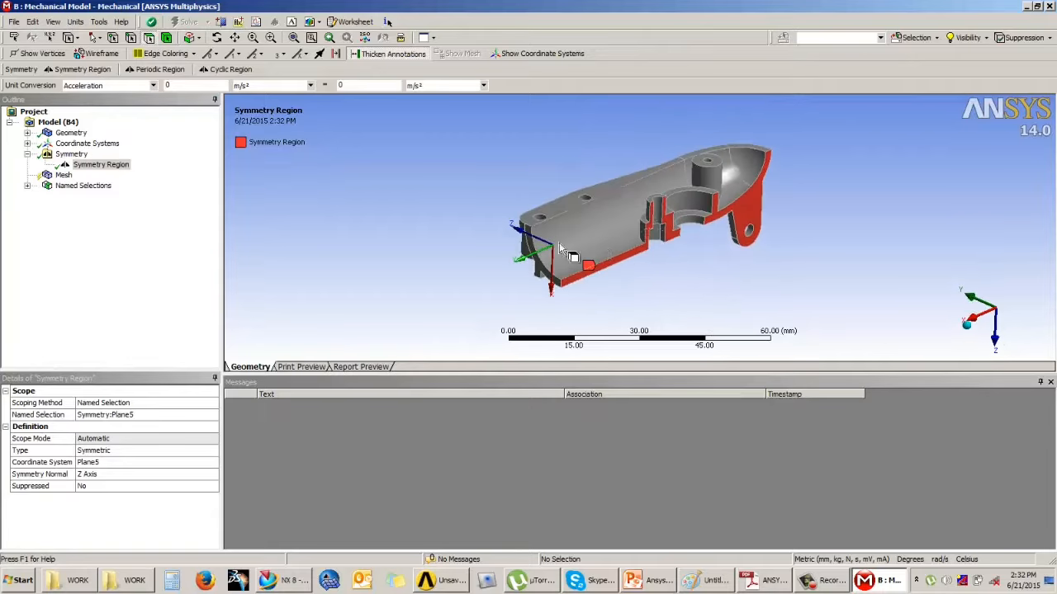
click(63, 175)
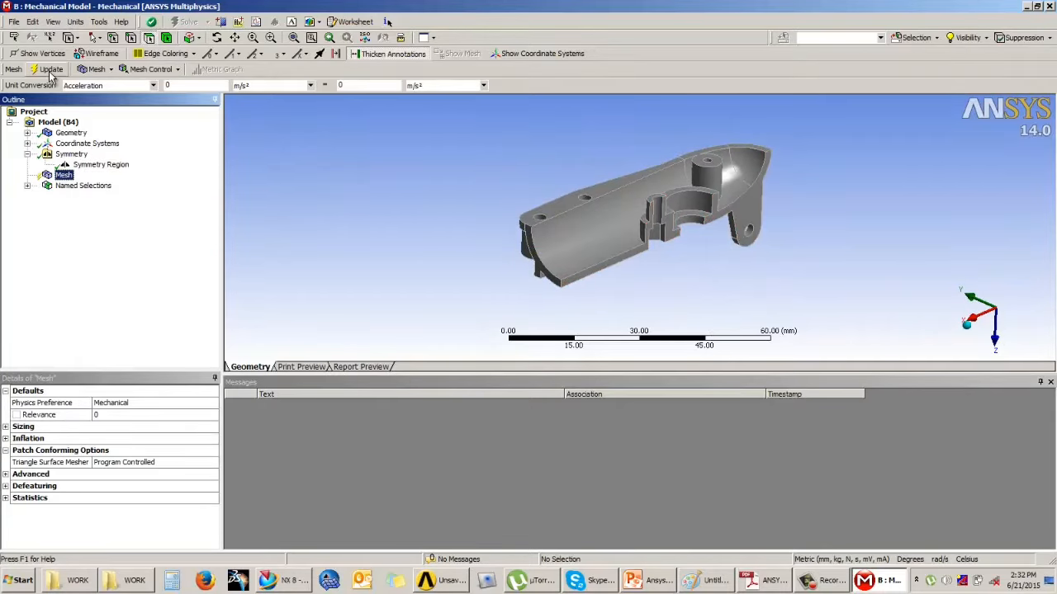
click(50, 69)
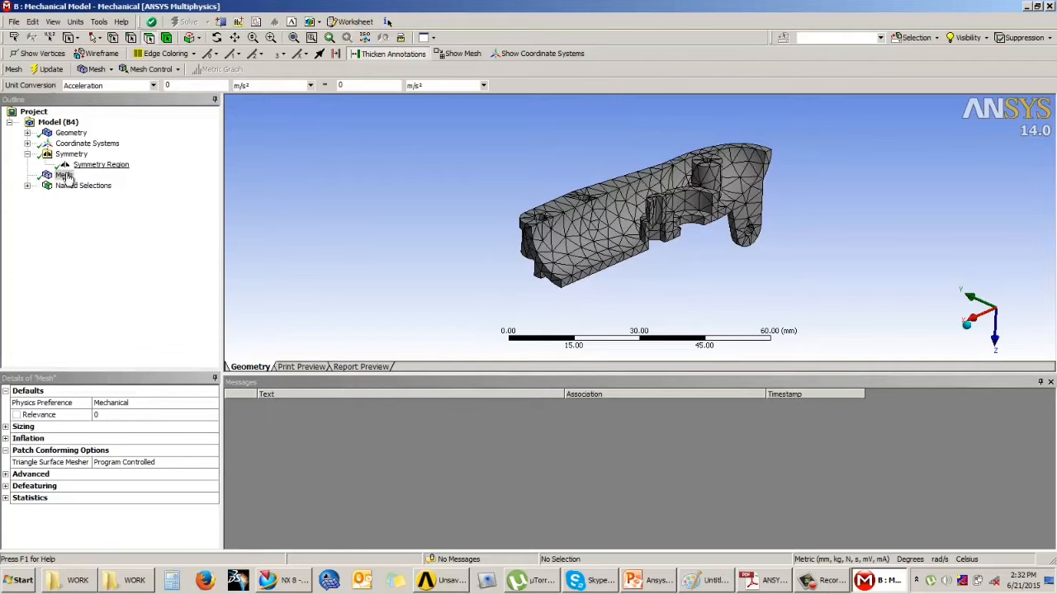
scroll(696, 245, up, 5)
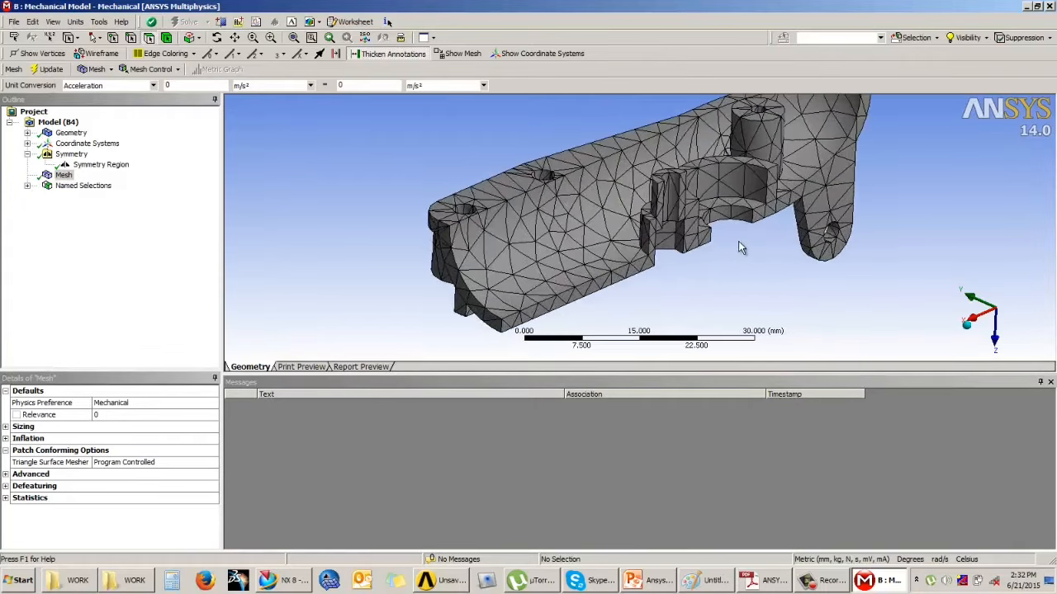
middle_drag(751, 223, 797, 216)
scroll(717, 218, down, 1)
scroll(718, 218, down, 1)
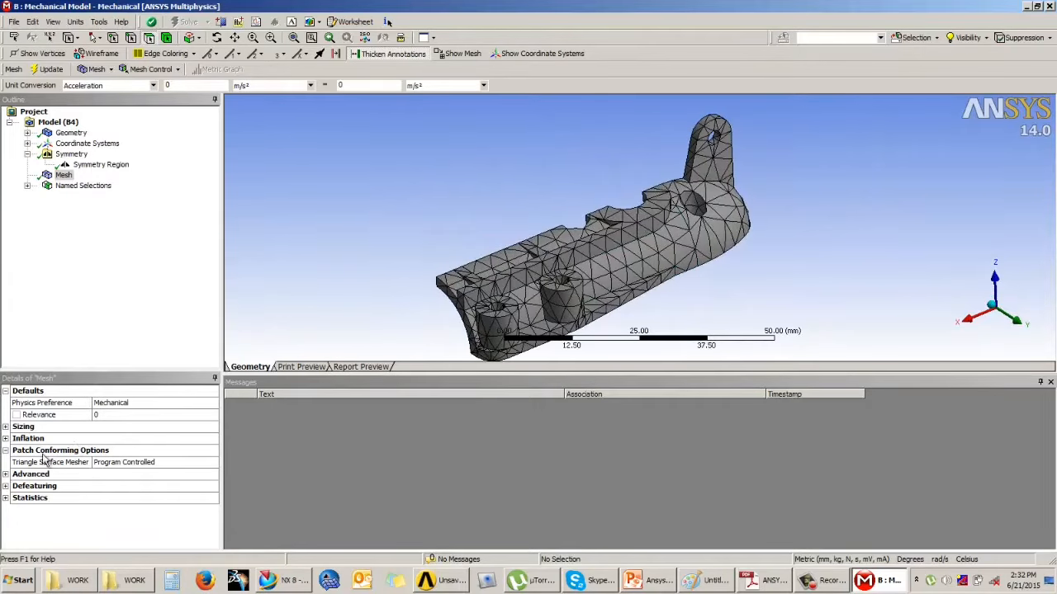
- Set the global mesh element size to 1.5 mm and regenerate the housing mesh
click(6, 427)
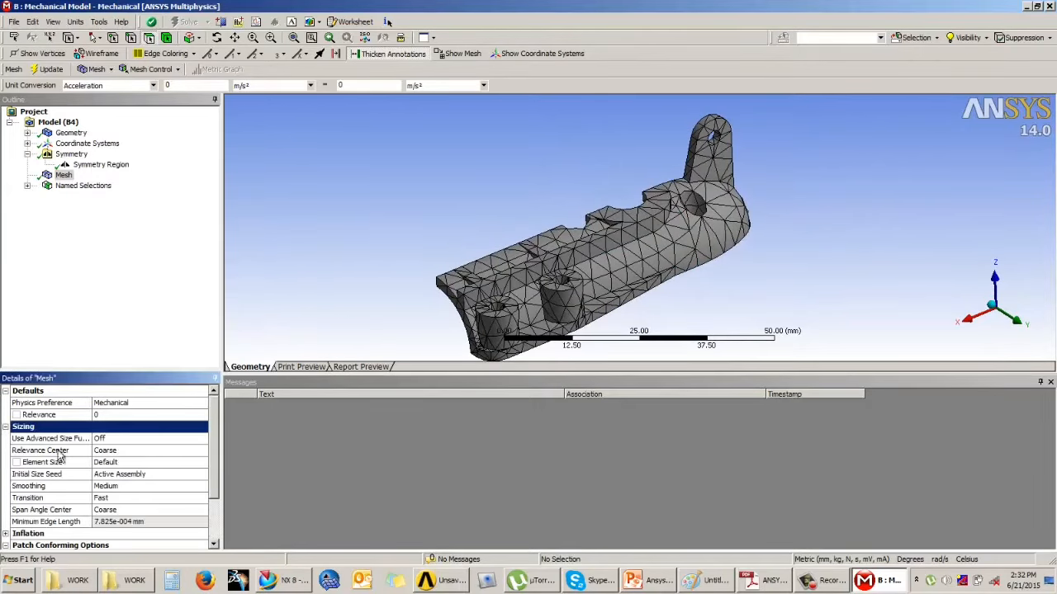
middle_drag(438, 338, 813, 243)
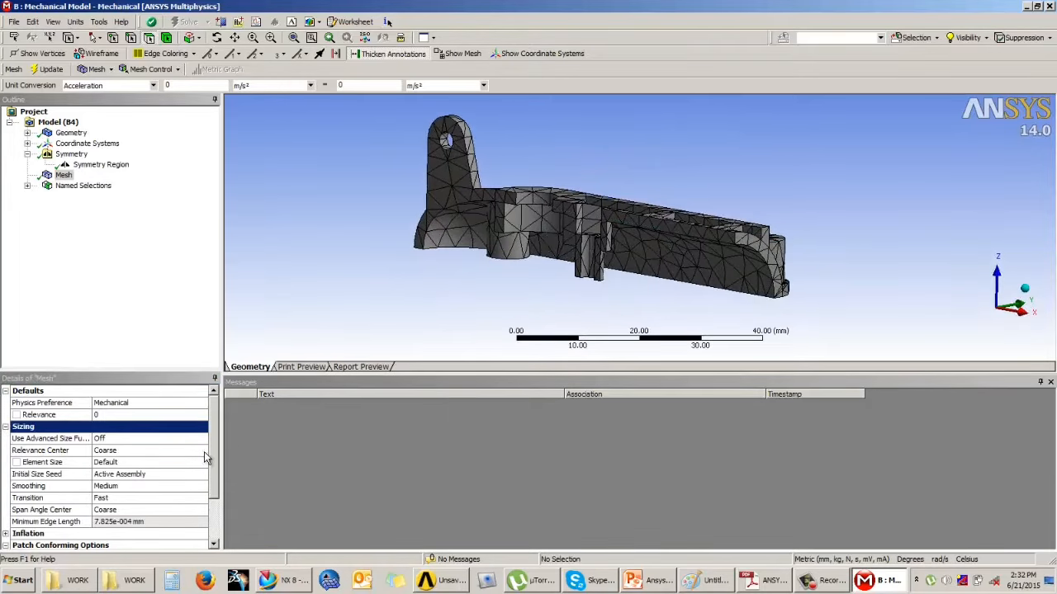
click(108, 462)
text(3)
key(Return)
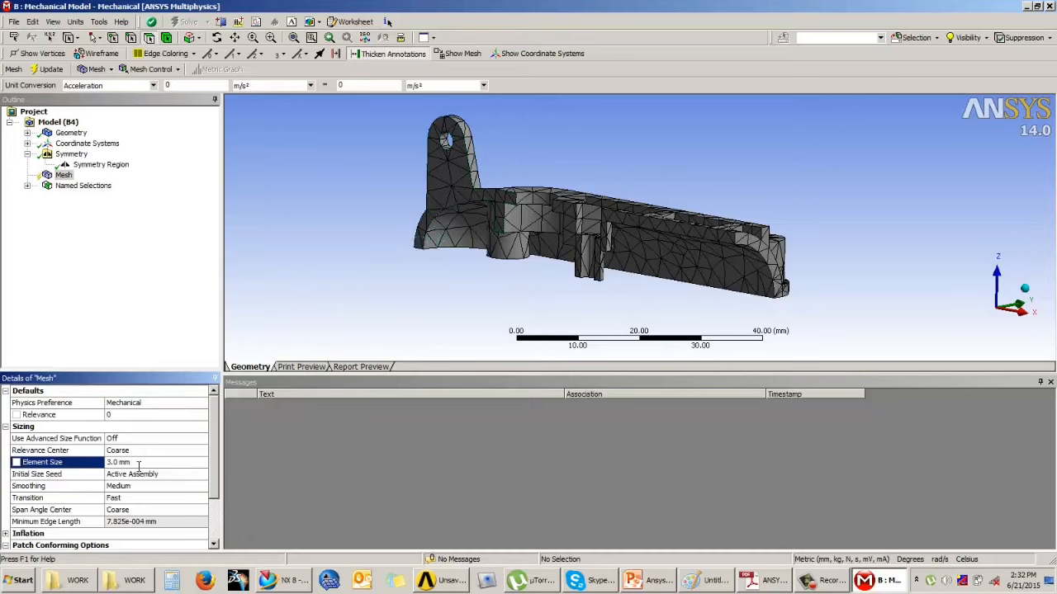
text(1)
key(Return)
key(Return)
click(47, 70)
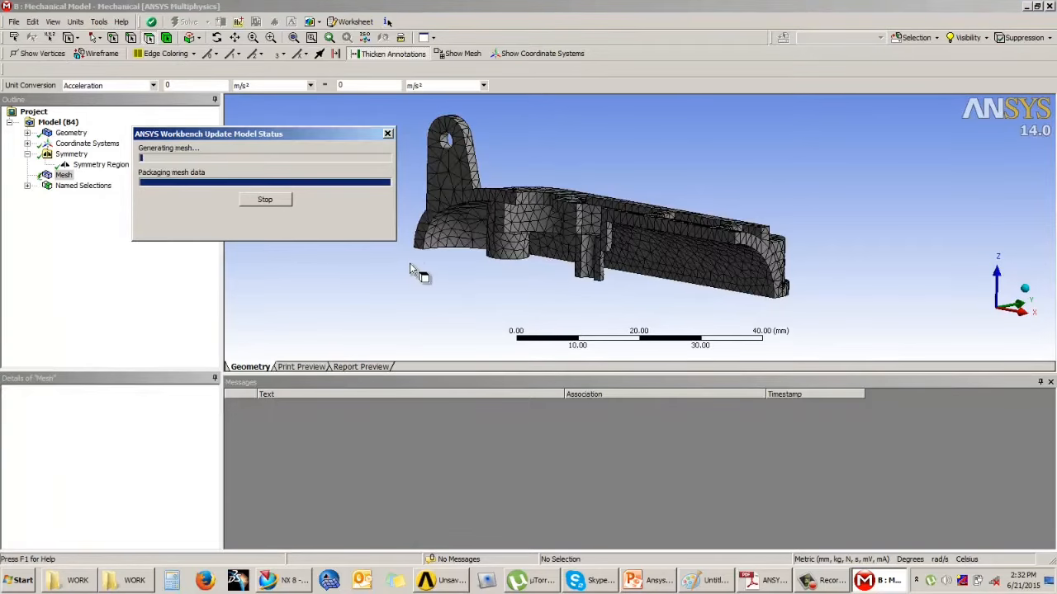
middle_drag(524, 283, 833, 272)
- Open the mesh statistics, display the Element Quality metric and enlarge its chart
scroll(221, 525, down, 3)
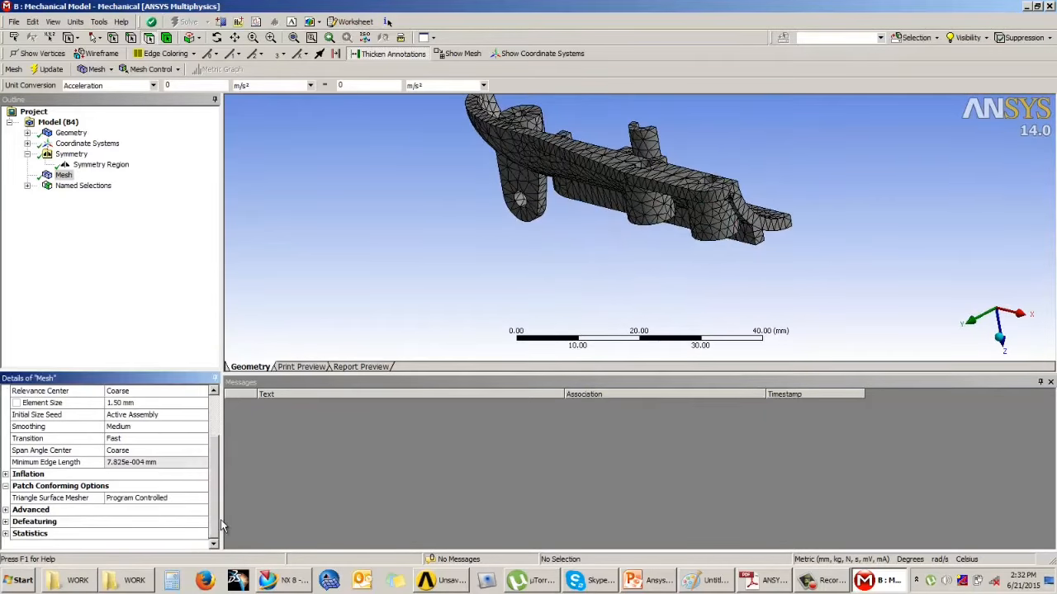
click(6, 534)
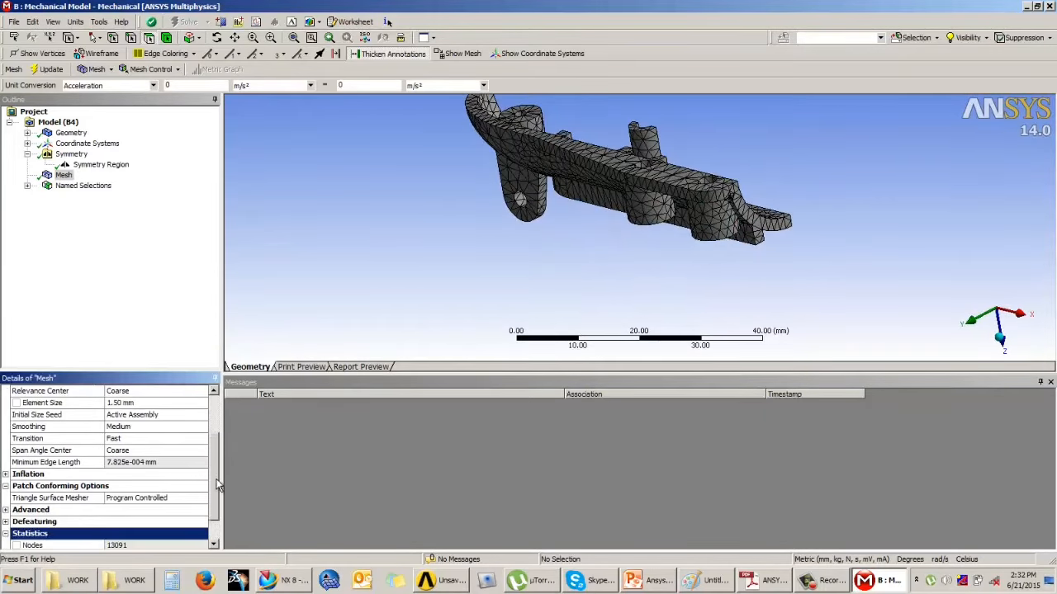
scroll(219, 486, down, 1)
click(142, 534)
click(202, 534)
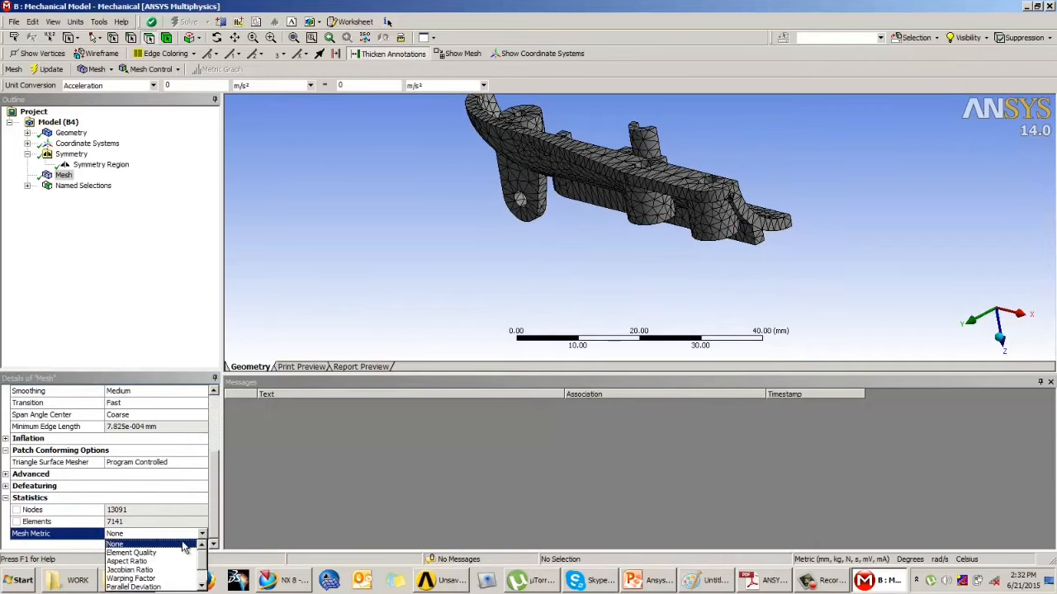
click(169, 553)
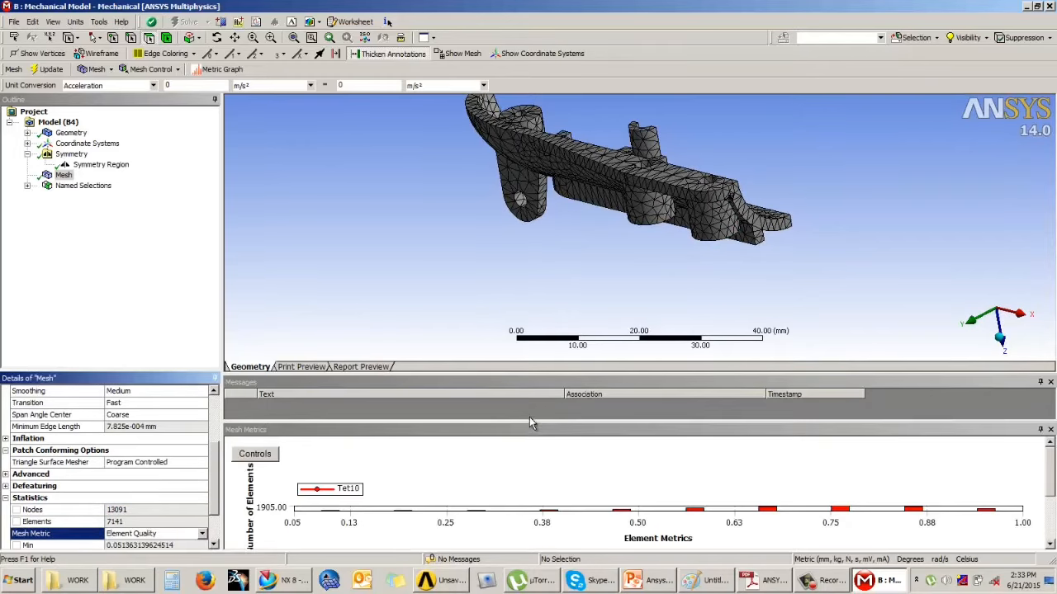
drag(529, 421, 558, 324)
- Inspect which housing elements fall into the higher Element Quality ranges by isolating individual bars of the chart
click(845, 458)
click(773, 465)
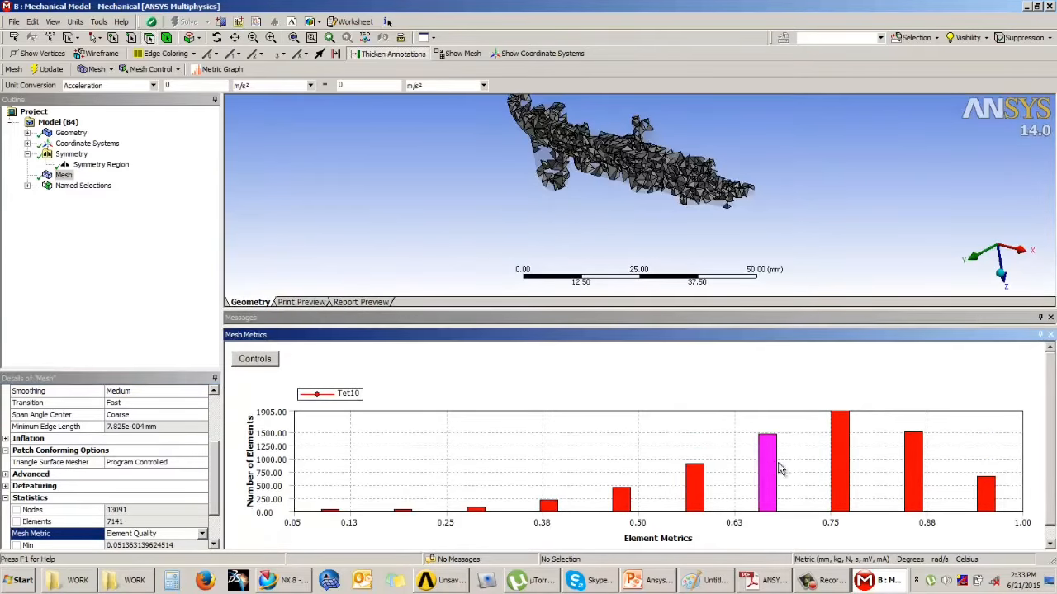
click(913, 493)
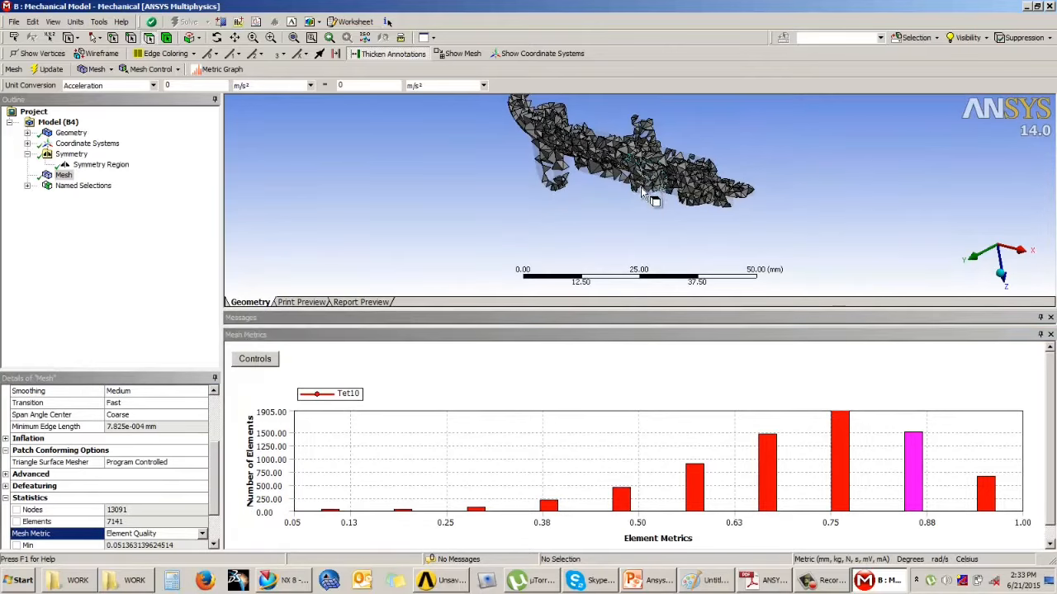
scroll(649, 176, up, 2)
scroll(648, 175, up, 4)
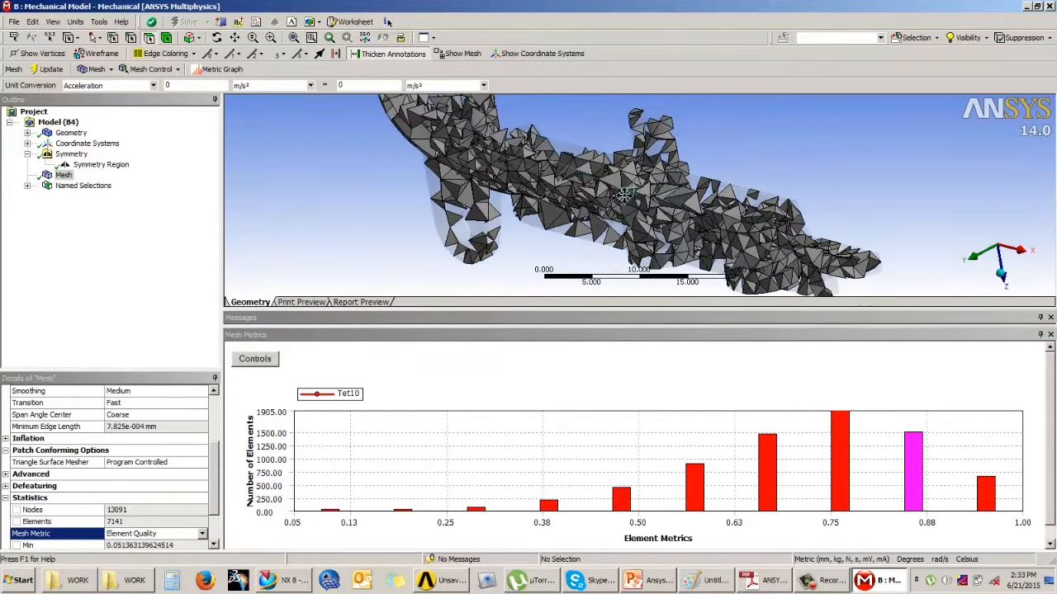
middle_drag(634, 200, 733, 190)
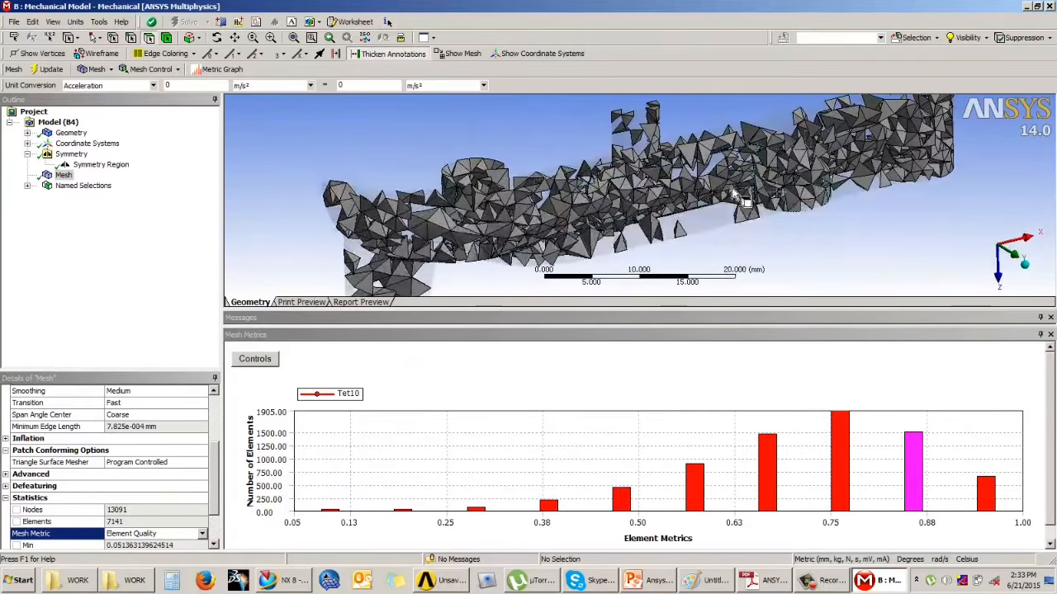
scroll(733, 190, down, 4)
click(990, 505)
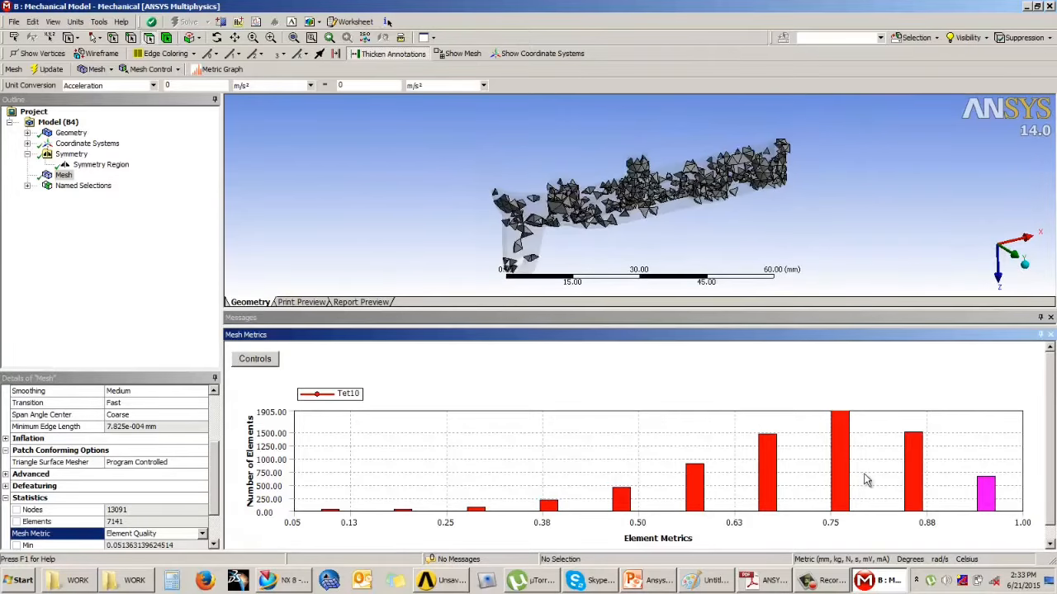
click(842, 471)
- Set the mesh metric back to None, enlarge the graphics area and view the complete housing mesh
click(200, 534)
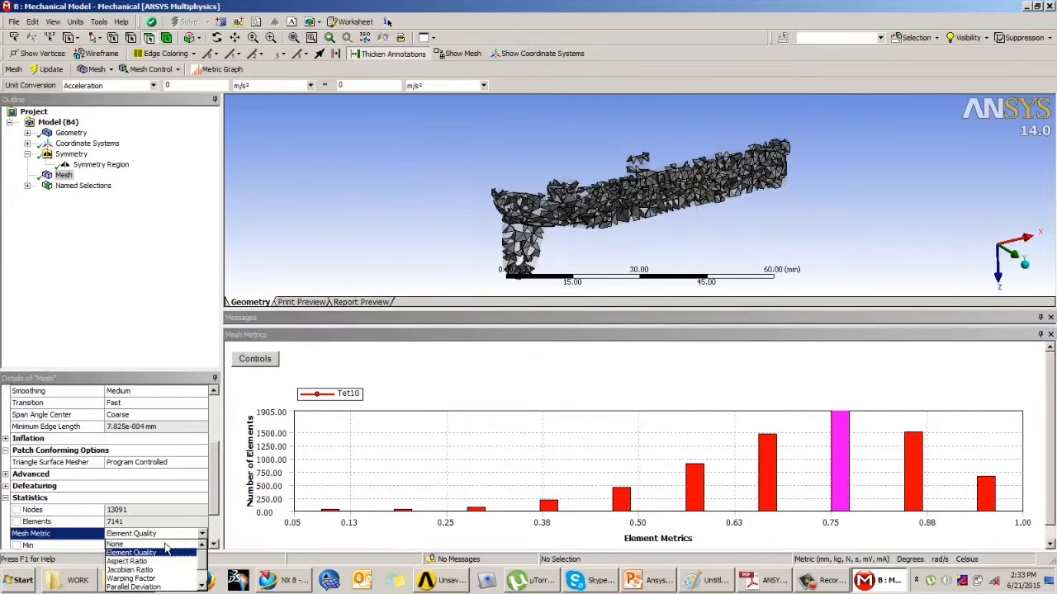
click(137, 545)
drag(406, 309, 420, 408)
middle_drag(541, 319, 582, 278)
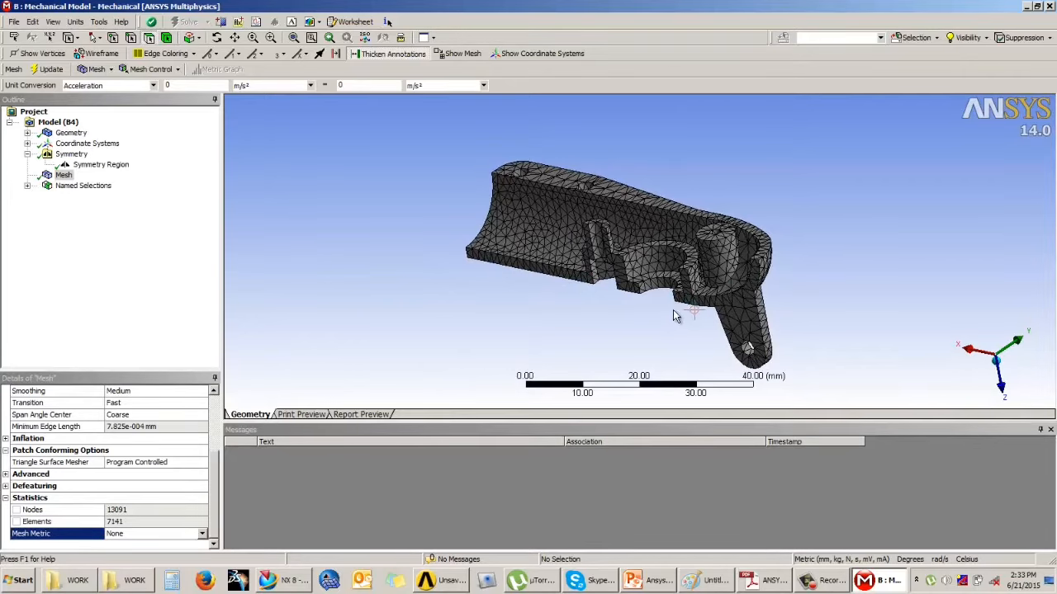
mouse_move(620, 297)
middle_down()
mouse_move(825, 305)
mouse_move(842, 289)
mouse_move(627, 293)
middle_up()
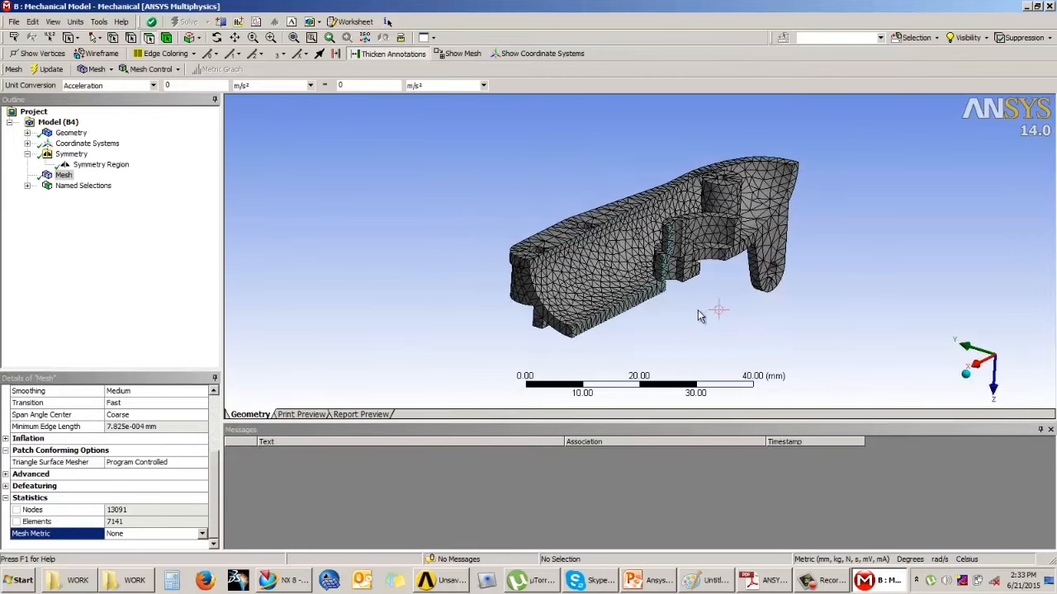
mouse_move(698, 316)
middle_down()
mouse_move(676, 309)
mouse_move(684, 316)
middle_up()
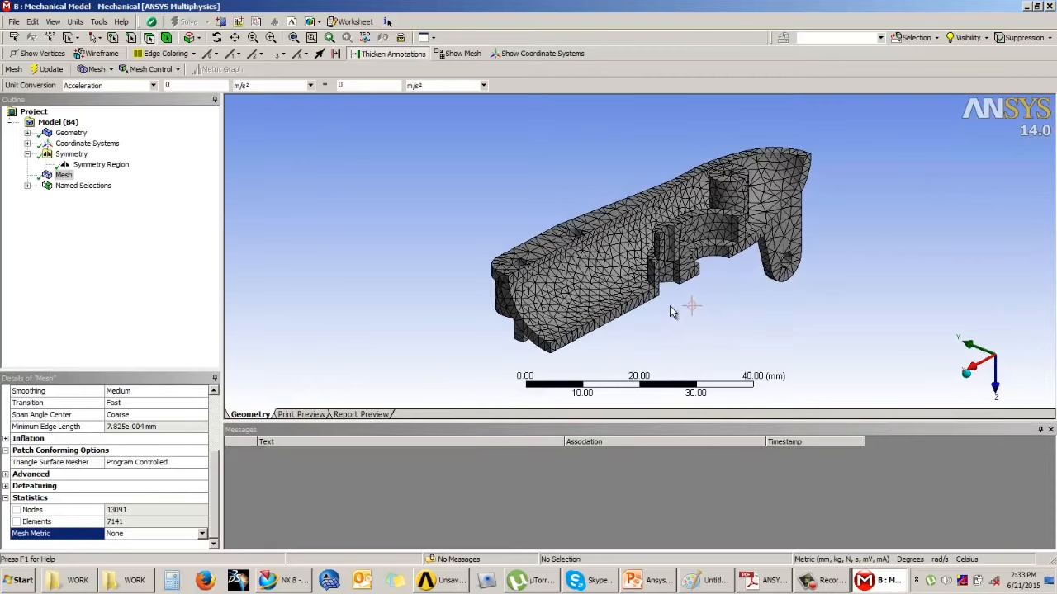
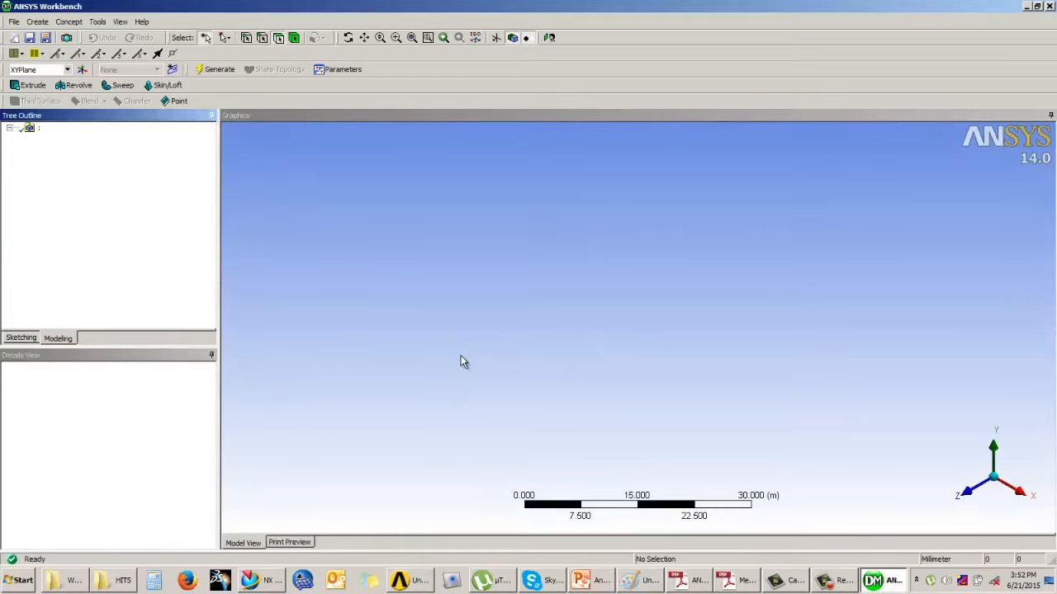
- Accept the length unit and generate the import of ConnectingRodGlobalMesh.stp
click(526, 379)
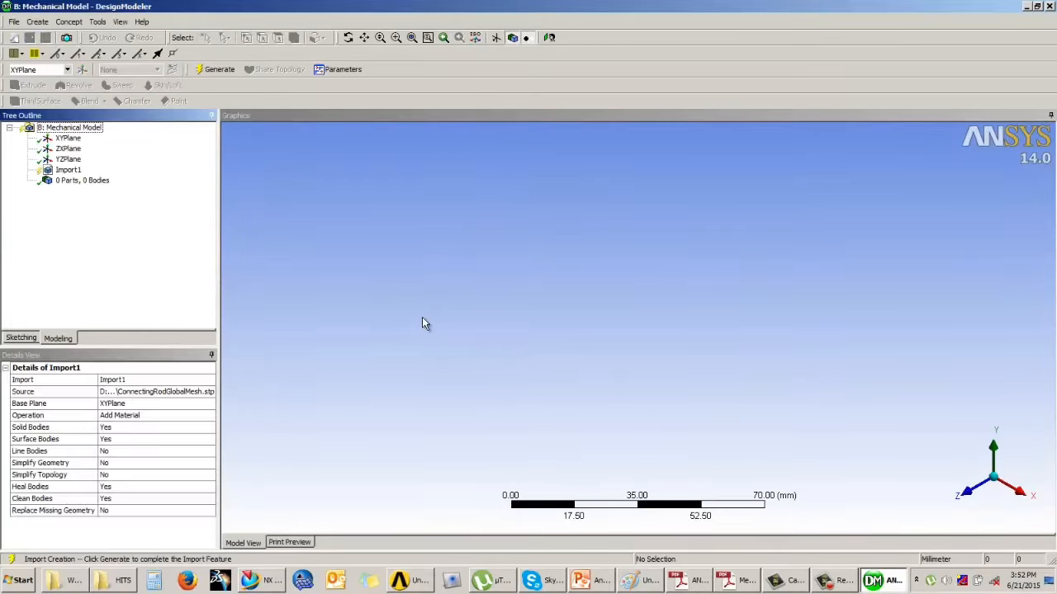
click(217, 69)
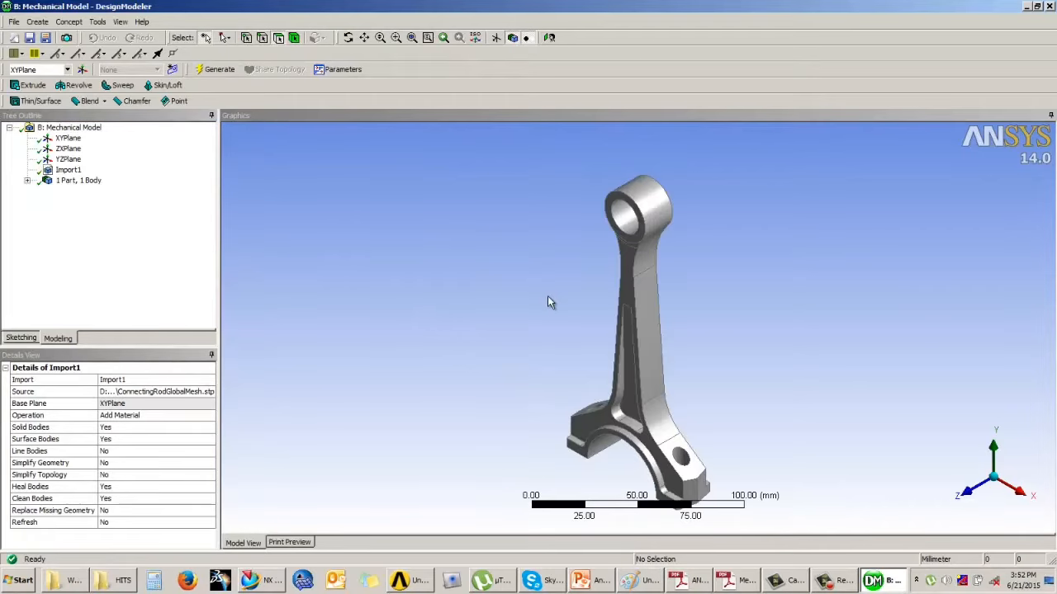
- Examine the connecting rod up close, especially the floor edges of the tapered pocket in its shank
middle_drag(621, 299, 578, 224)
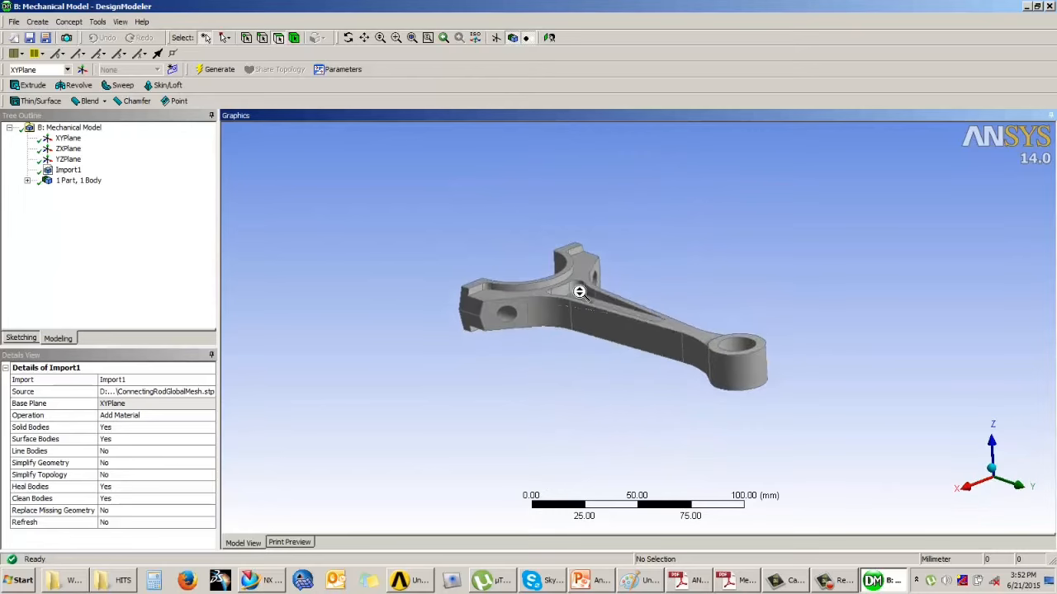
scroll(581, 297, up, 2)
middle_drag(579, 278, 582, 298)
scroll(580, 287, up, 3)
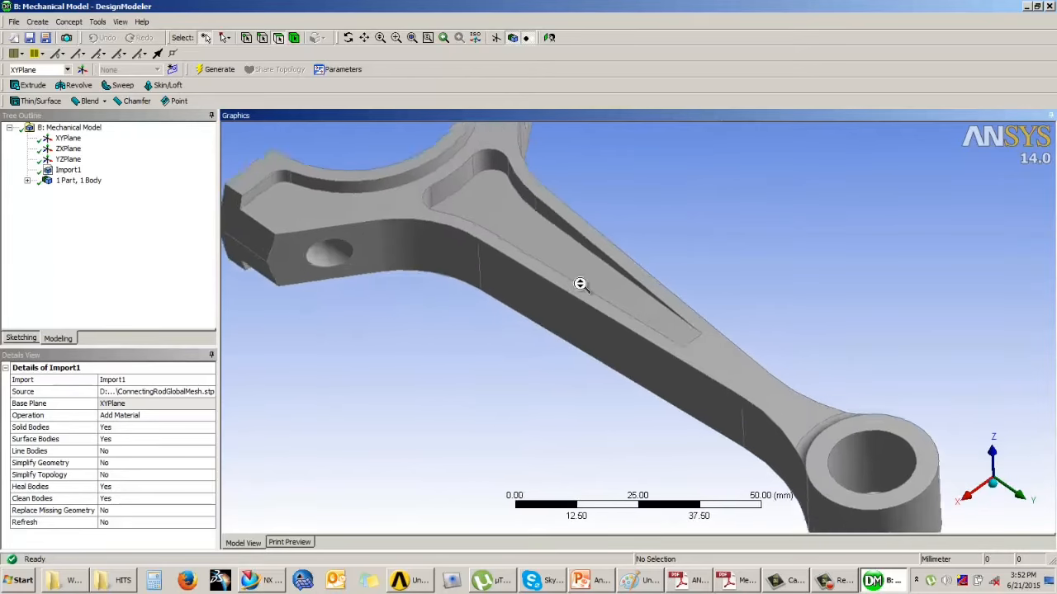
ctrl+middle_drag(665, 308, 635, 341)
scroll(633, 334, up, 5)
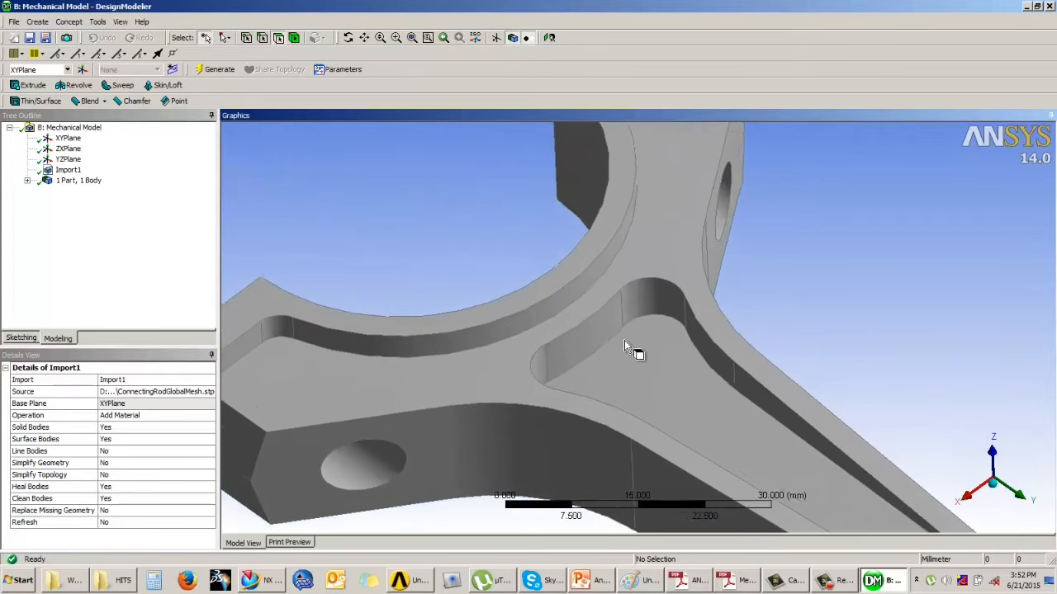
scroll(628, 380, down, 2)
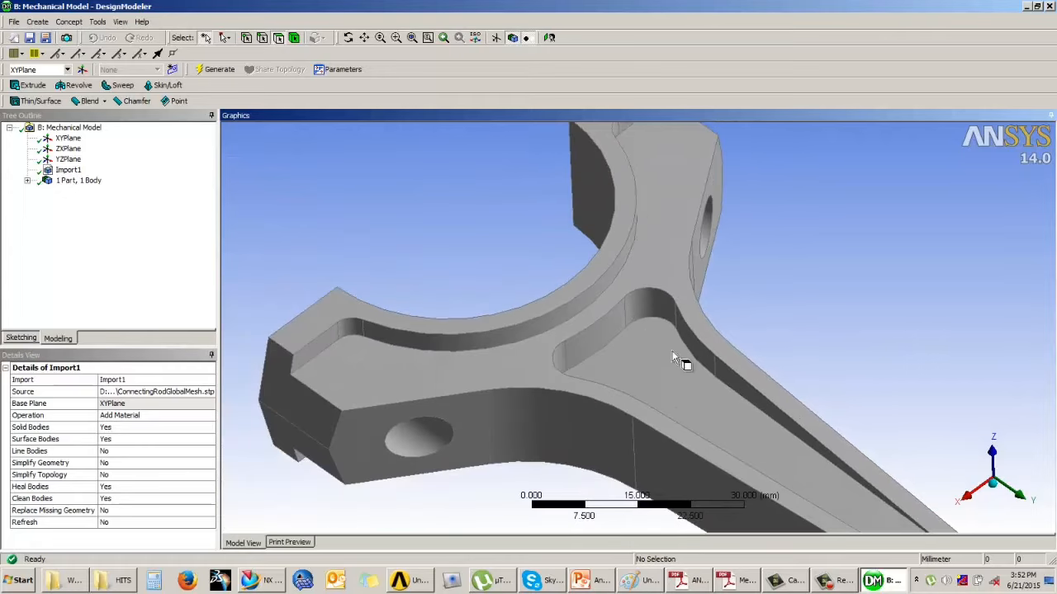
scroll(673, 357, down, 2)
ctrl+middle_drag(706, 349, 631, 294)
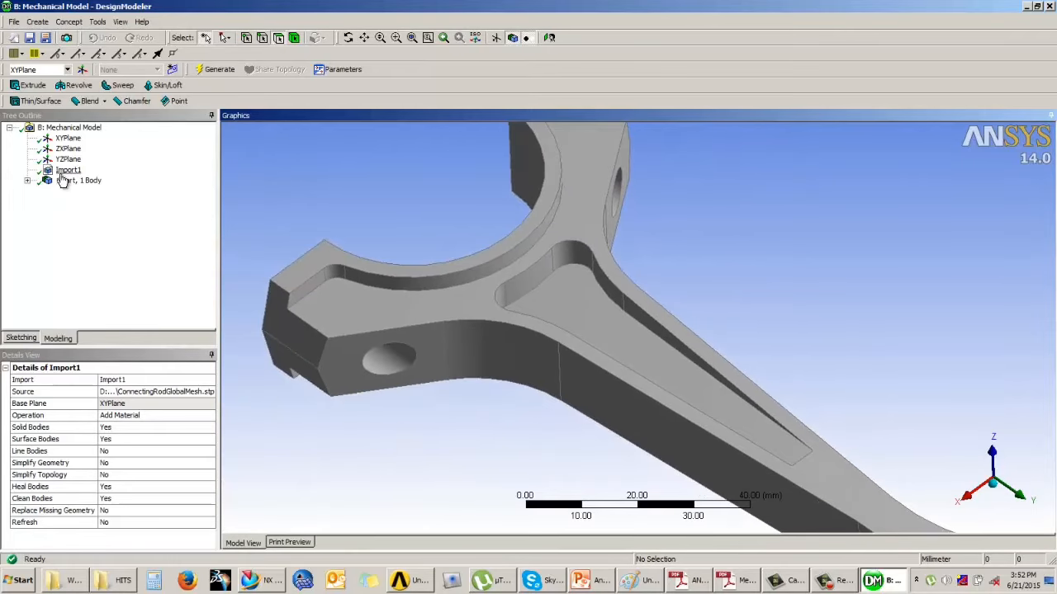
- Create a fixed-radius blend on the 14 floor edges of the tapered shank pockets on both sides of the rod
click(90, 102)
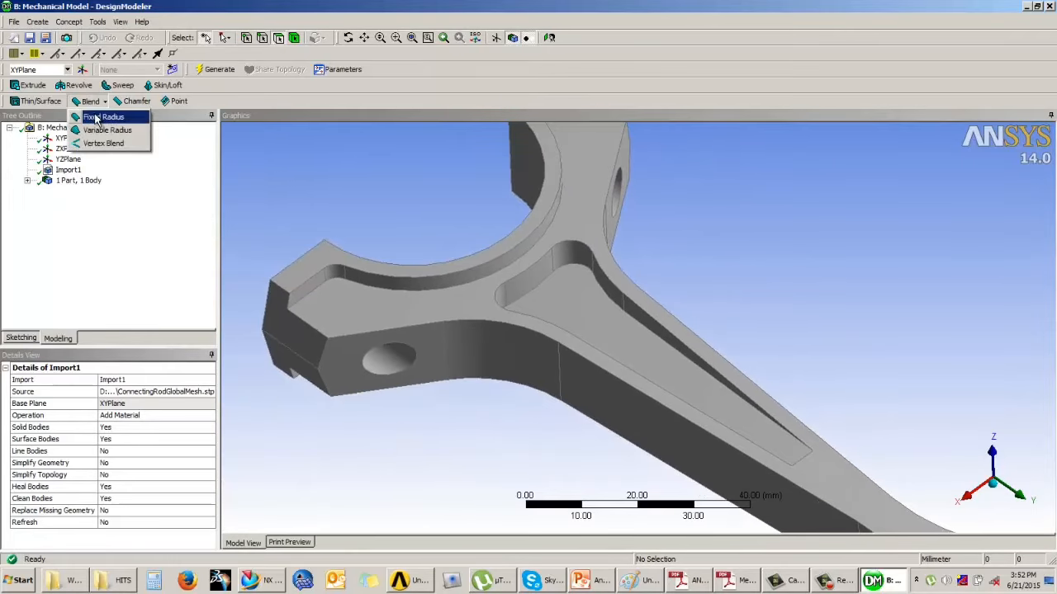
click(99, 117)
click(576, 266)
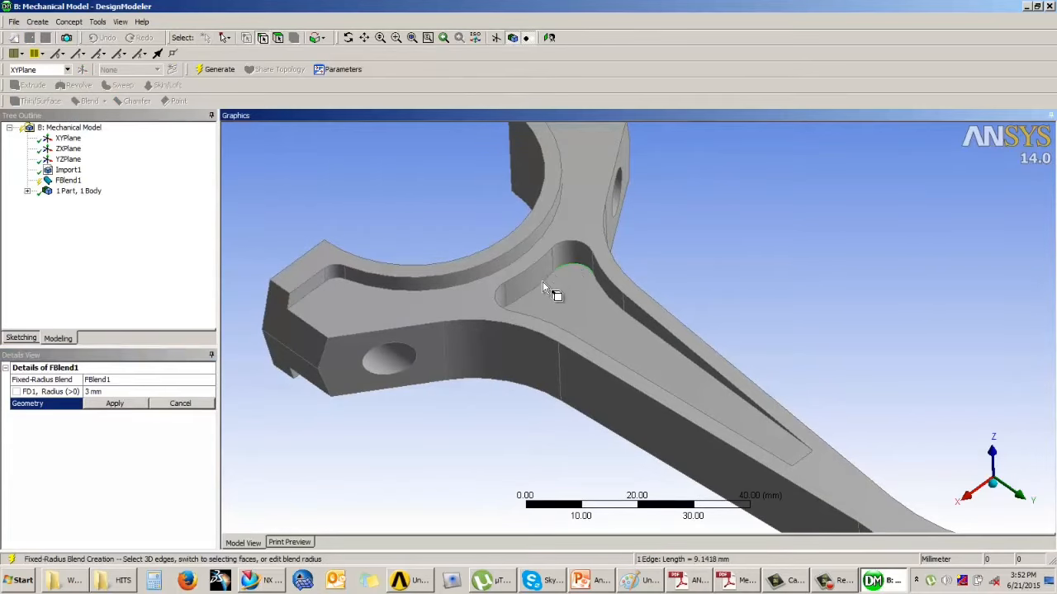
ctrl+click(542, 282)
ctrl+click(600, 285)
ctrl+click(637, 323)
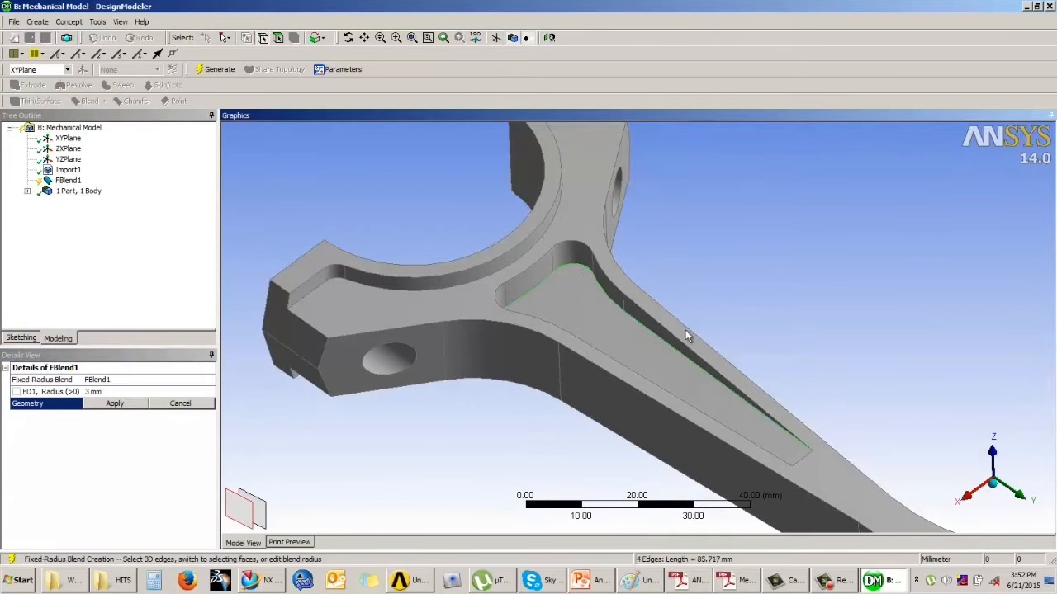
middle_drag(685, 330, 596, 347)
ctrl+click(686, 261)
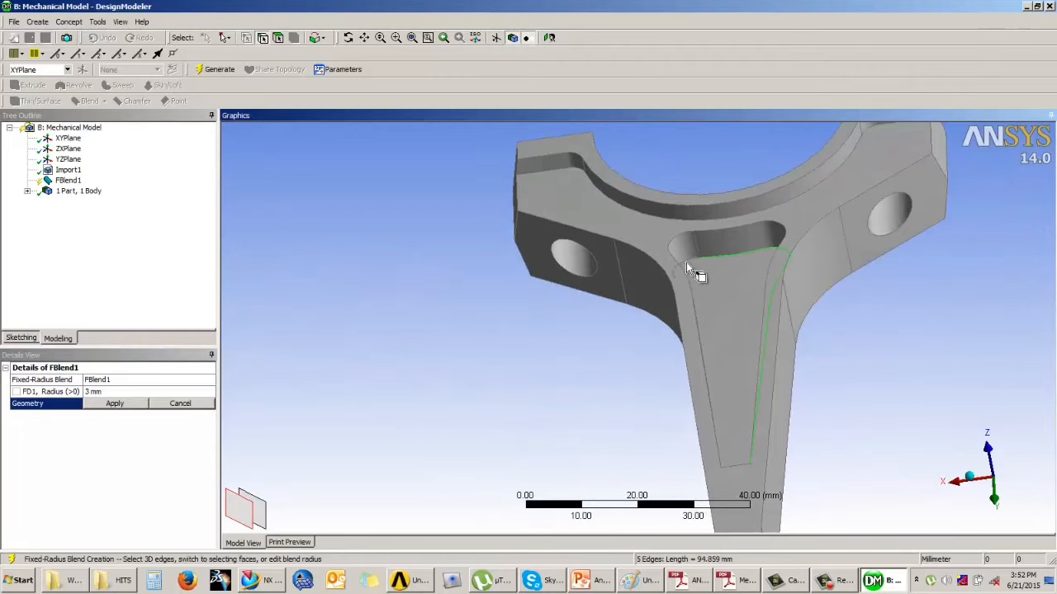
middle_drag(743, 334, 622, 309)
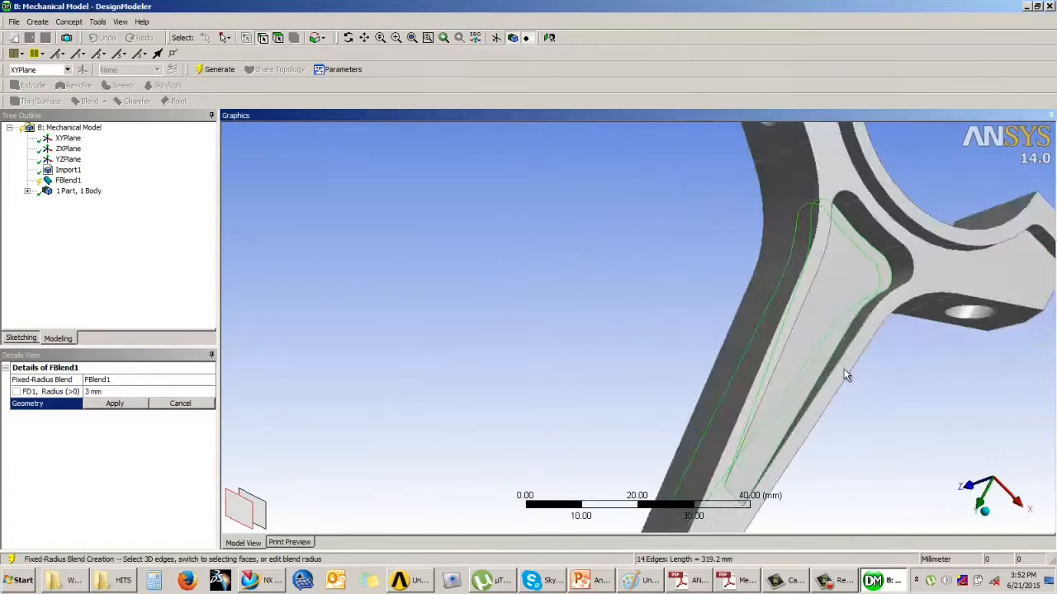
middle_drag(846, 375, 369, 456)
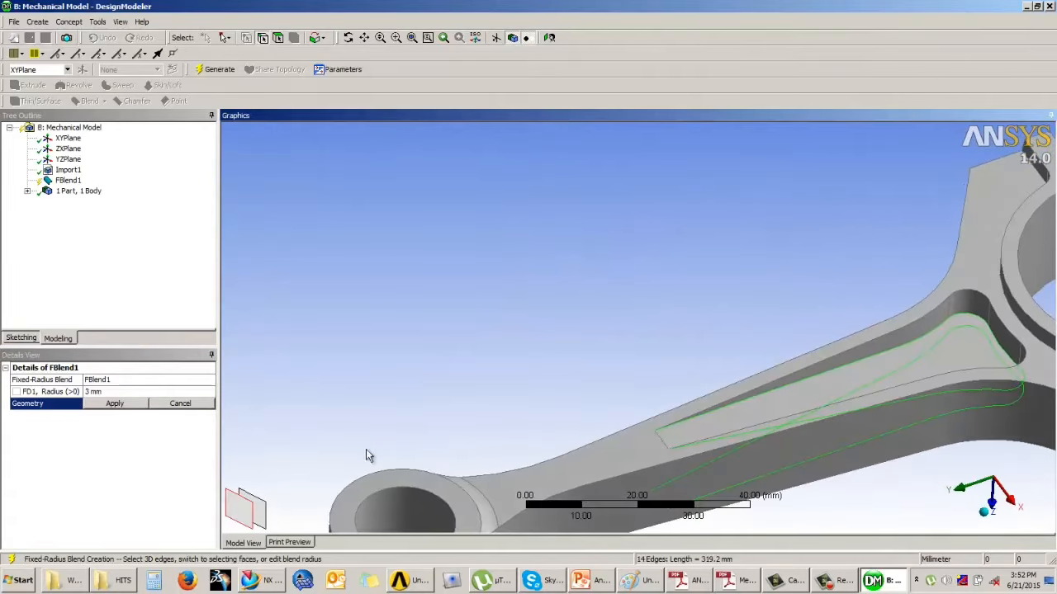
click(117, 403)
- Set the pocket blend's radius to 1.8 mm and generate it
click(119, 392)
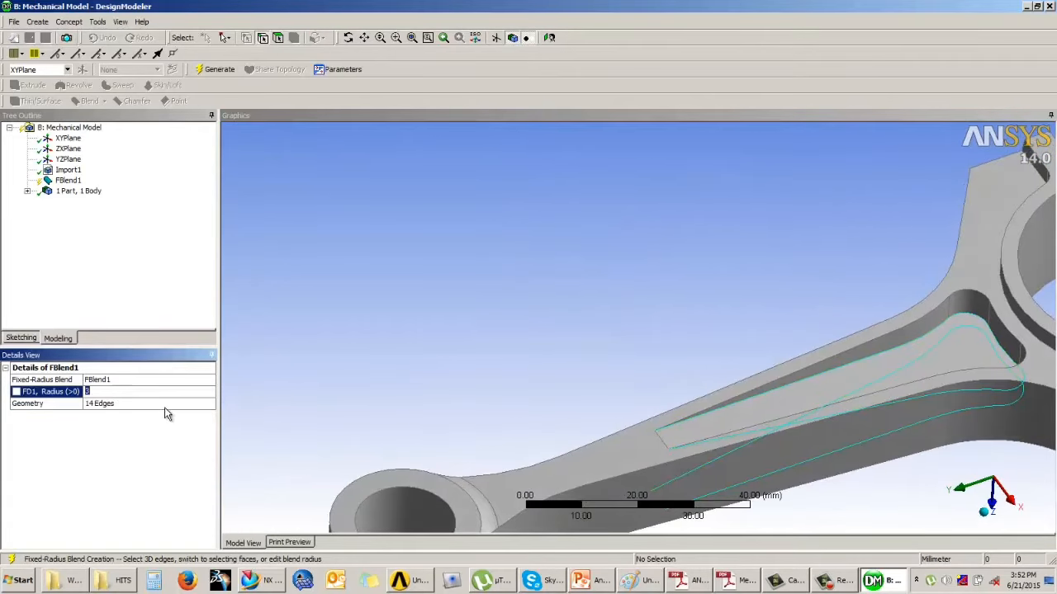
text(1.8)
middle_drag(419, 359, 512, 281)
click(217, 71)
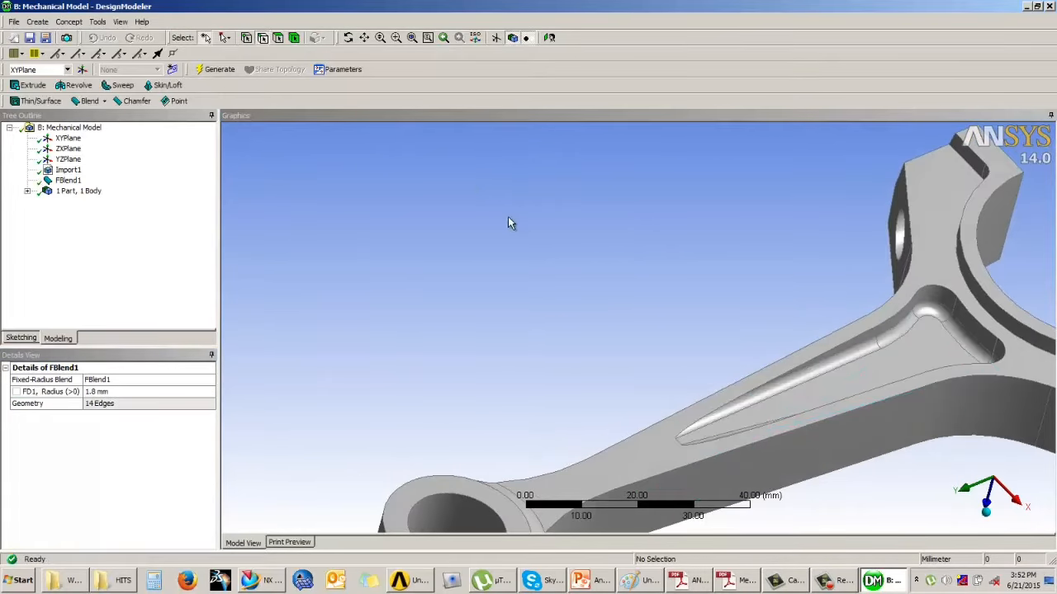
- Add a second fixed-radius blend on the 10 inner edges of the recessed steps around the big-end bore, on both sides
middle_drag(861, 349, 649, 257)
click(90, 101)
click(104, 115)
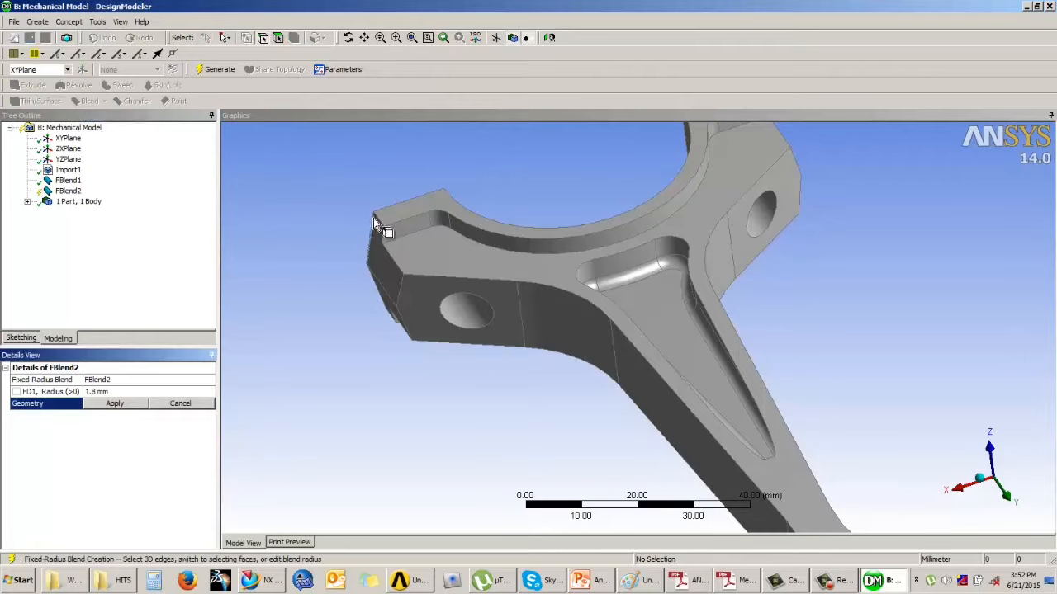
click(424, 236)
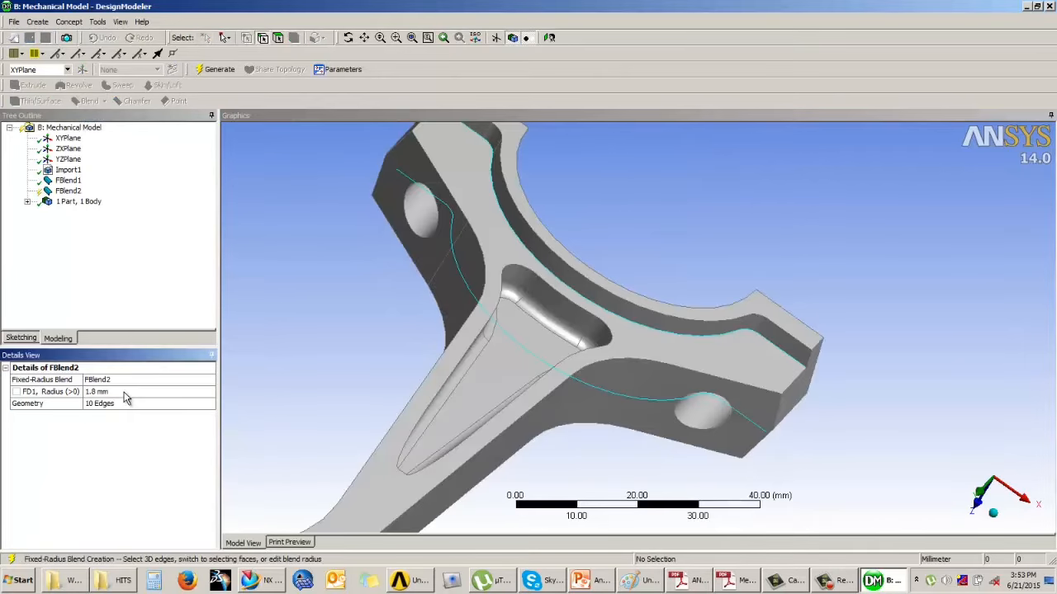
- Set the big-end recess blend's radius to 1 mm, generate it and check the filleted rod
click(123, 391)
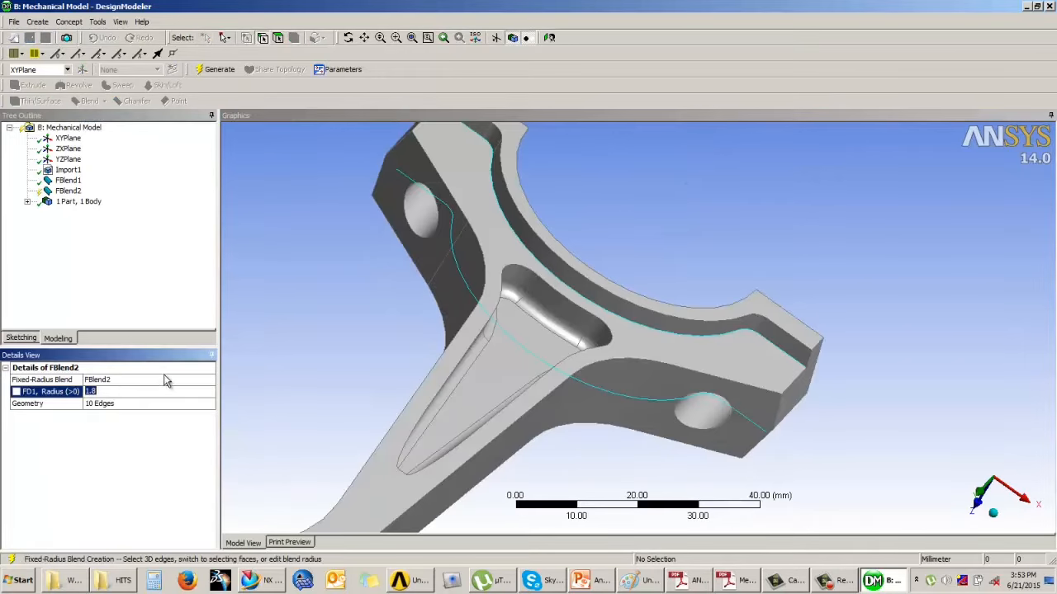
click(212, 70)
middle_drag(645, 373, 800, 203)
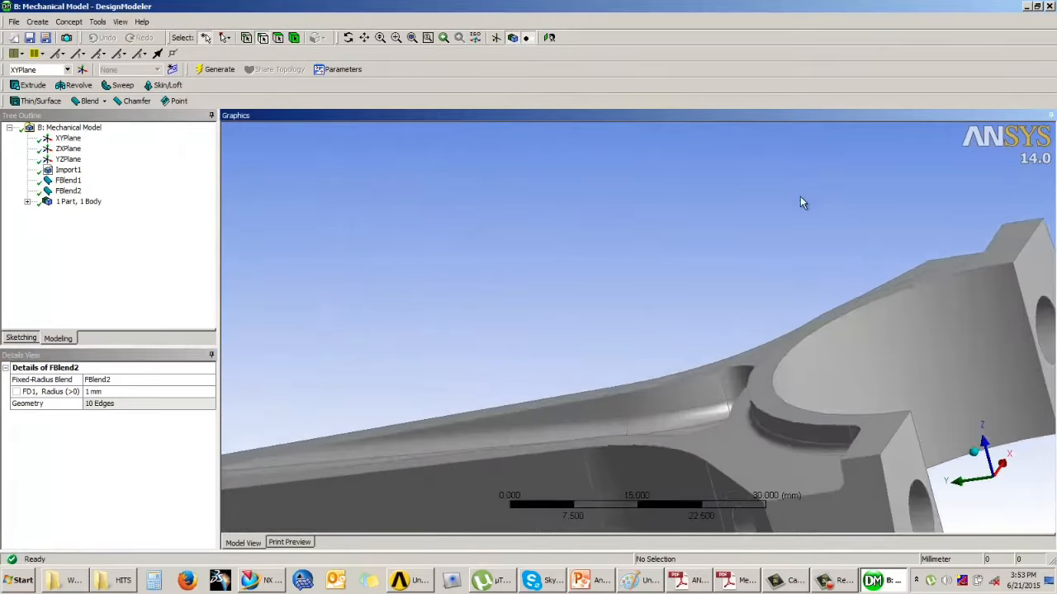
scroll(743, 248, down, 3)
middle_drag(717, 276, 949, 471)
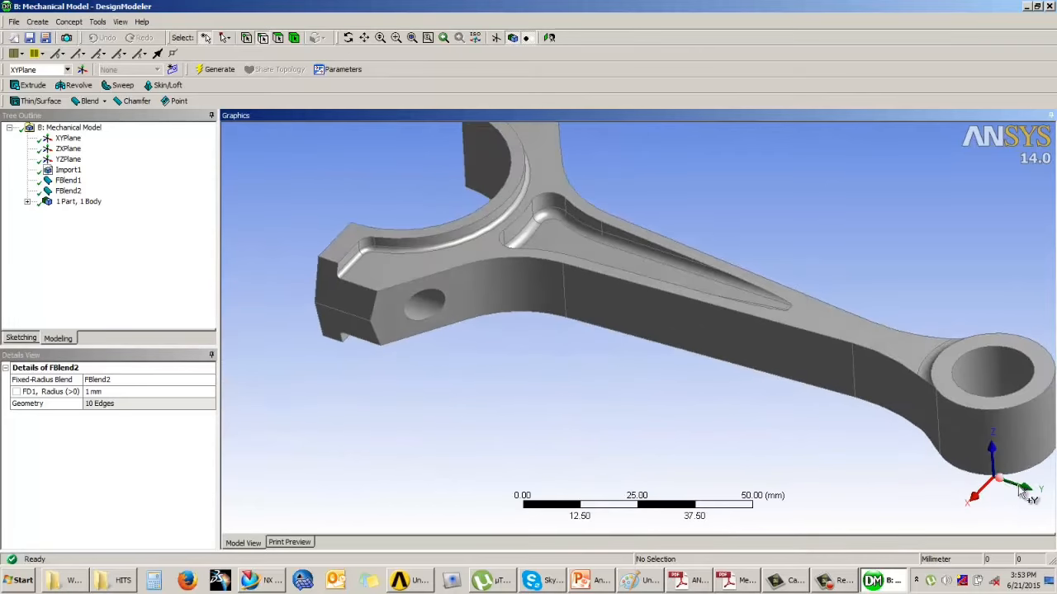
ctrl+middle_drag(704, 315, 572, 348)
scroll(573, 348, down, 1)
scroll(573, 348, down, 1)
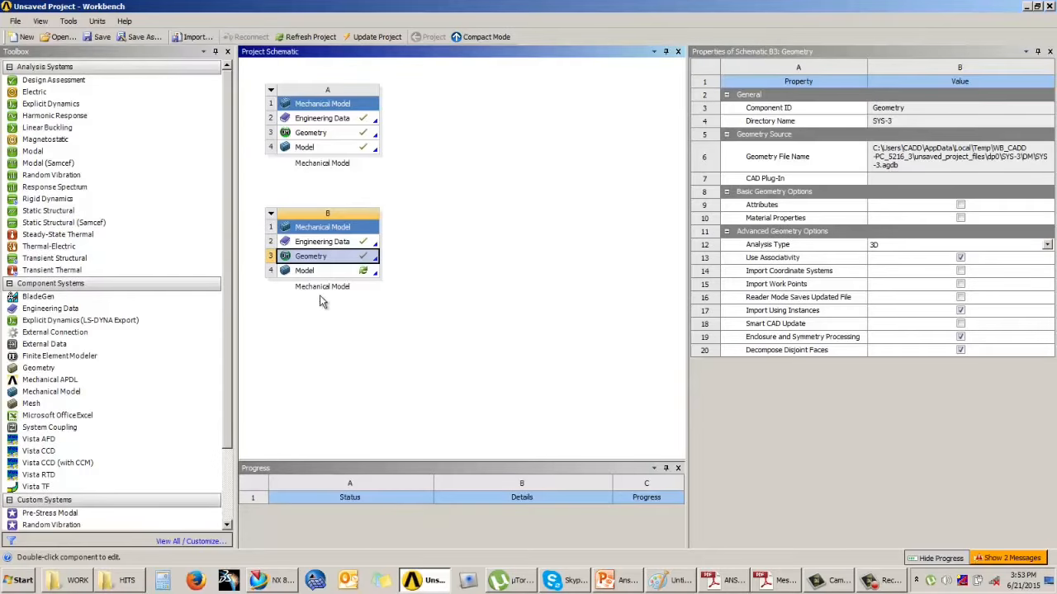
- Open the Model of system B in Mechanical, maximize its window and orient the connecting rod
double_click(329, 273)
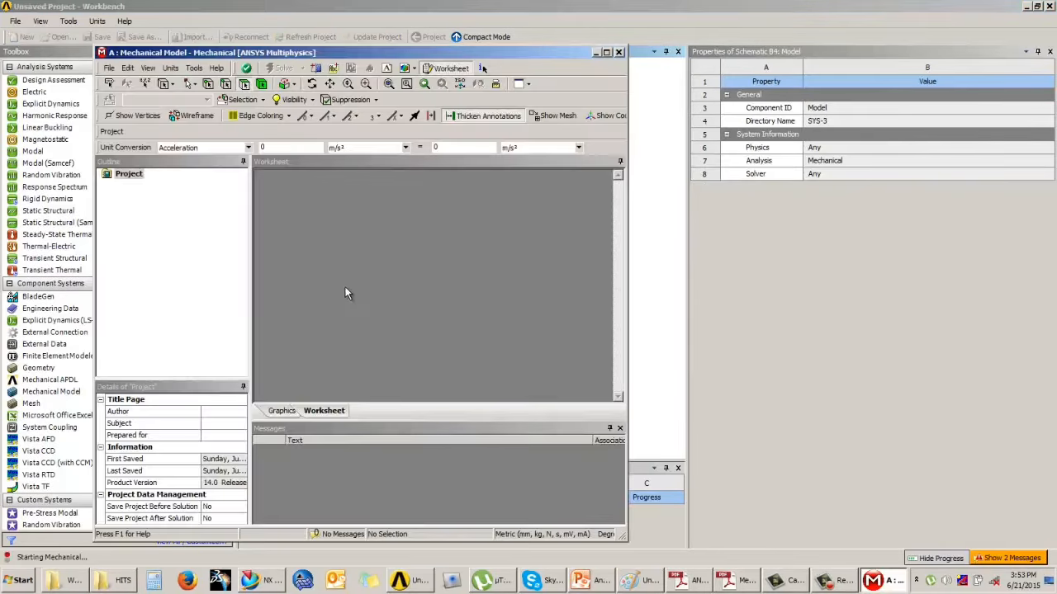
click(606, 53)
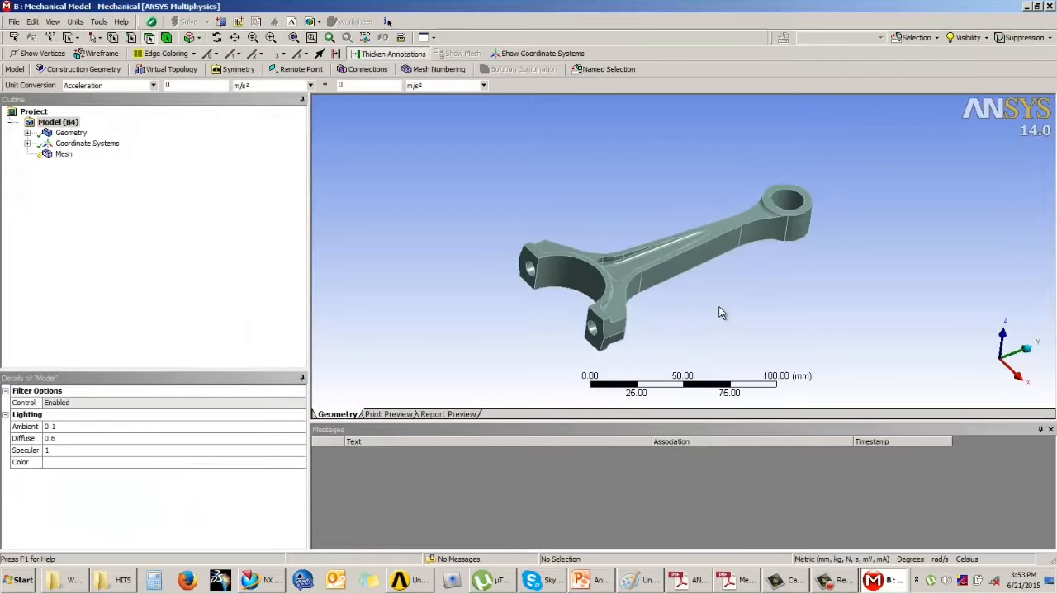
middle_drag(730, 333, 531, 312)
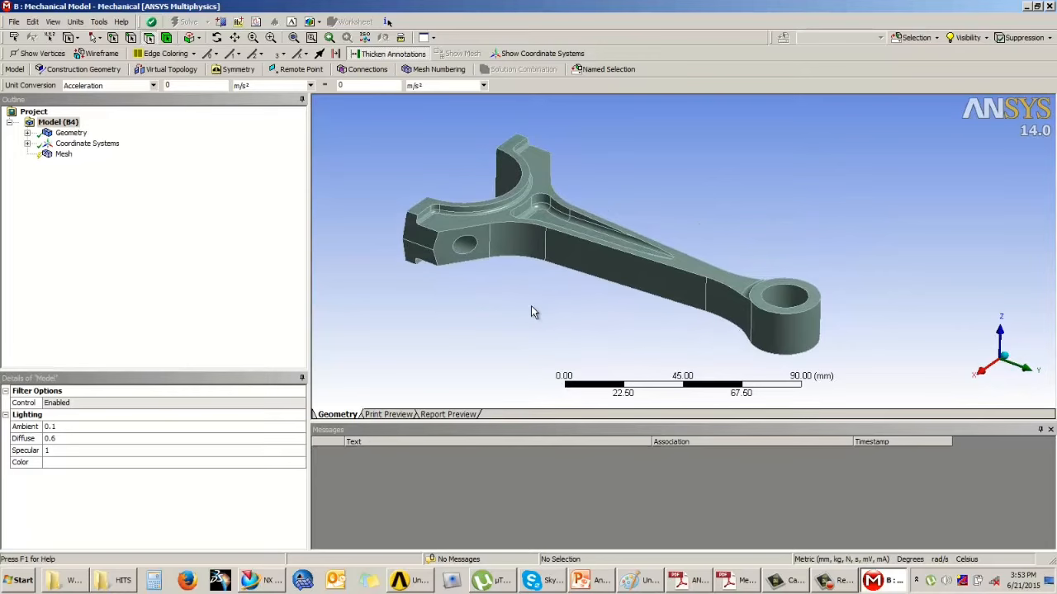
- Generate the connecting rod's mesh with default settings and view it around the big end and shank
click(63, 155)
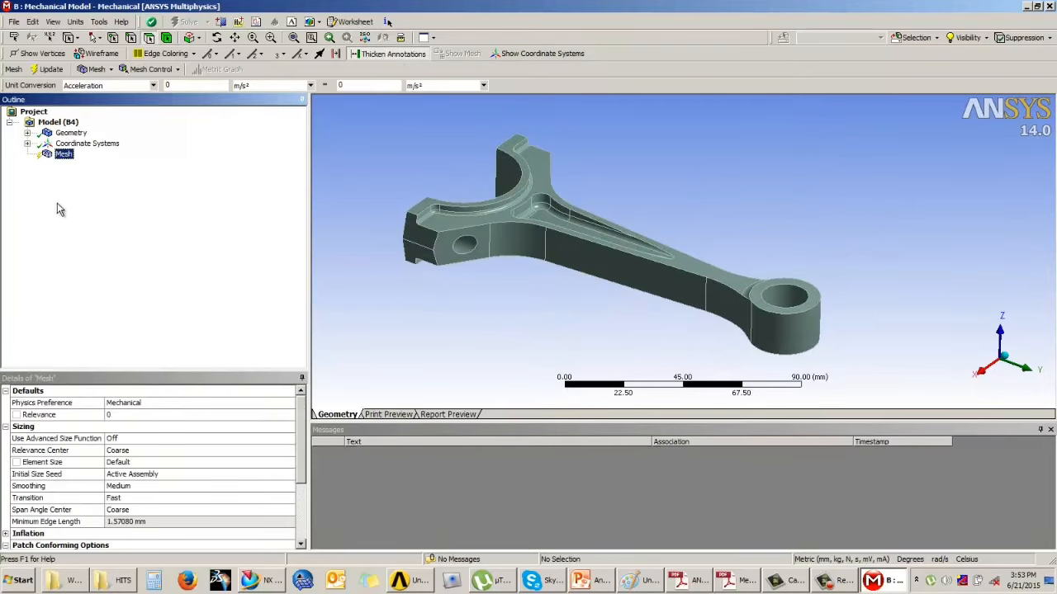
click(49, 69)
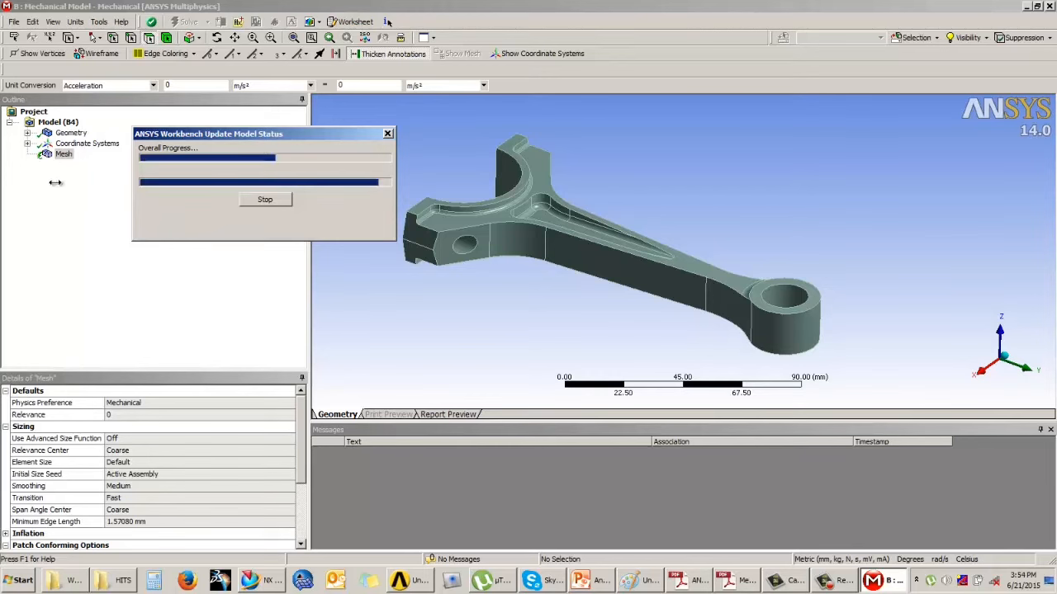
drag(566, 266, 533, 264)
scroll(603, 268, up, 3)
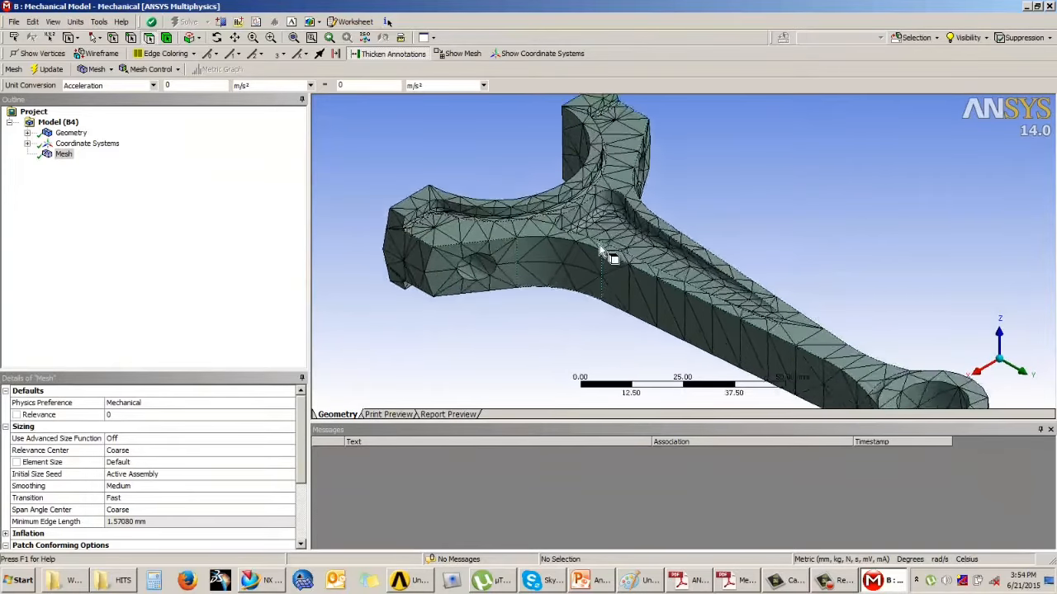
scroll(604, 256, up, 5)
scroll(570, 235, down, 7)
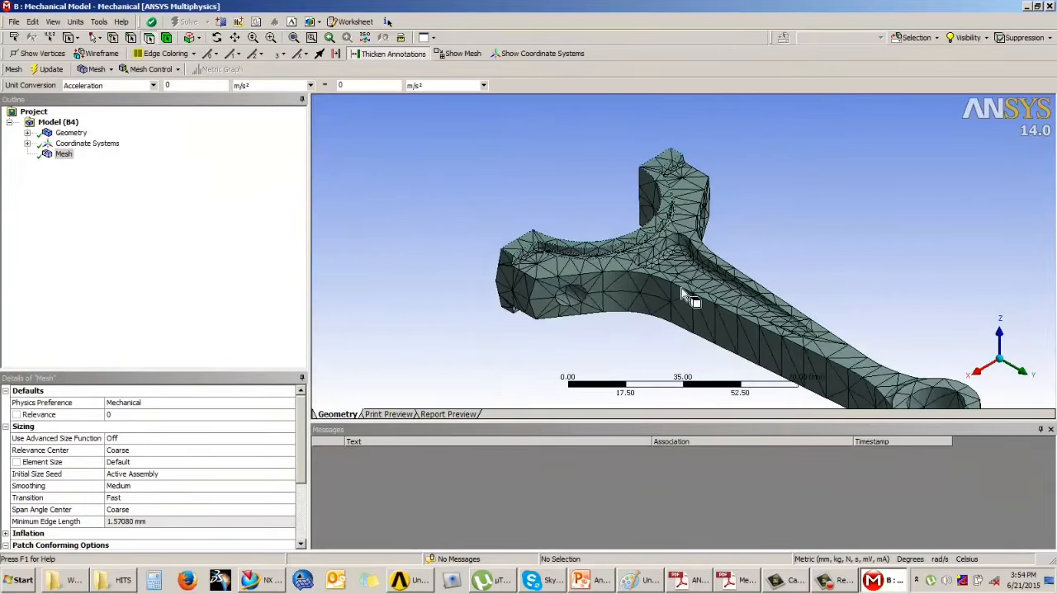
drag(682, 294, 495, 264)
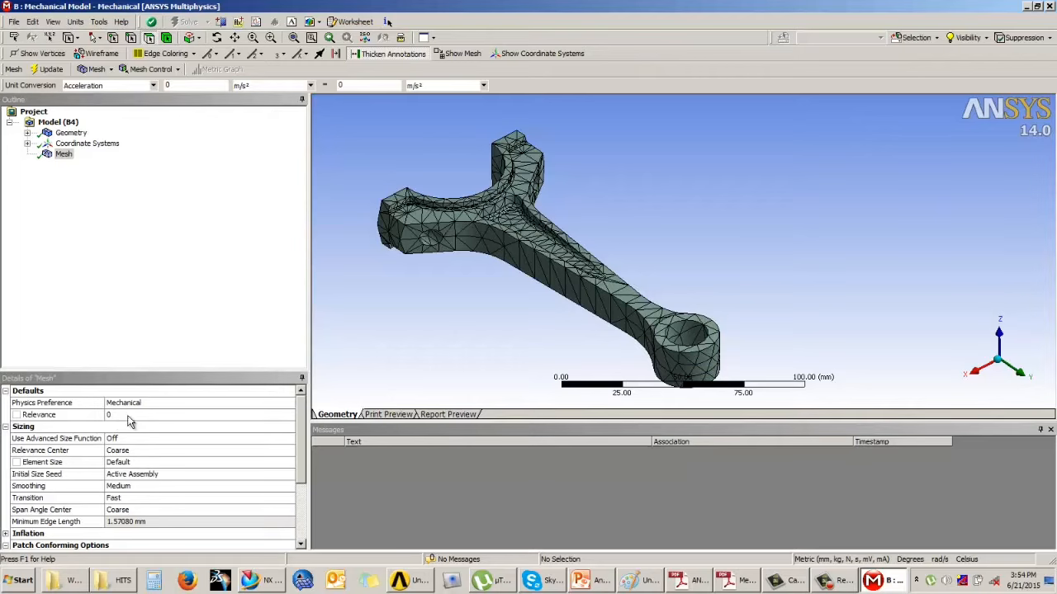
- Set the mesh element size to 3 mm and update the mesh
click(125, 463)
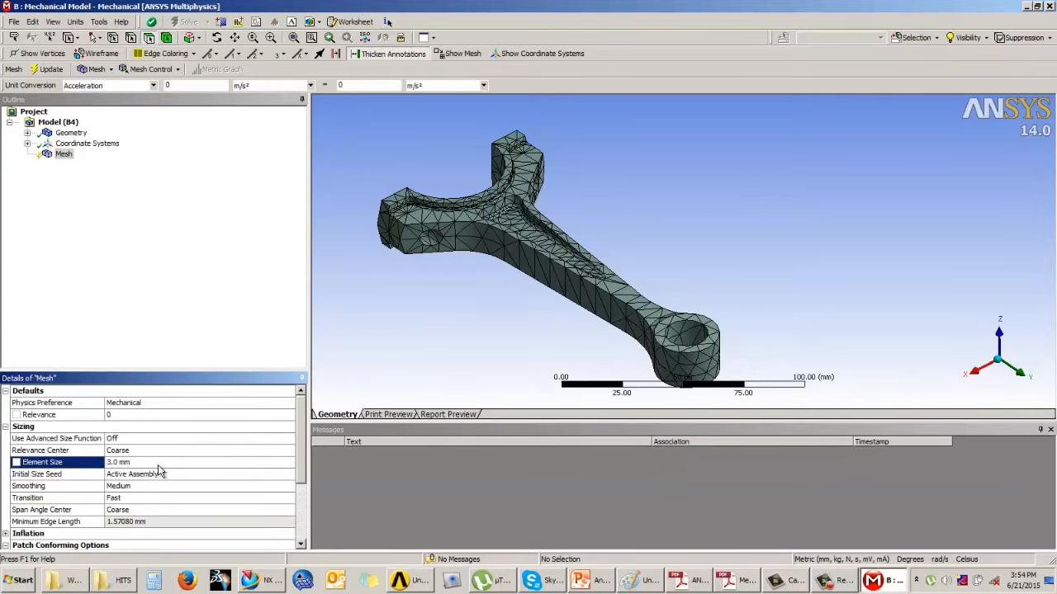
click(243, 373)
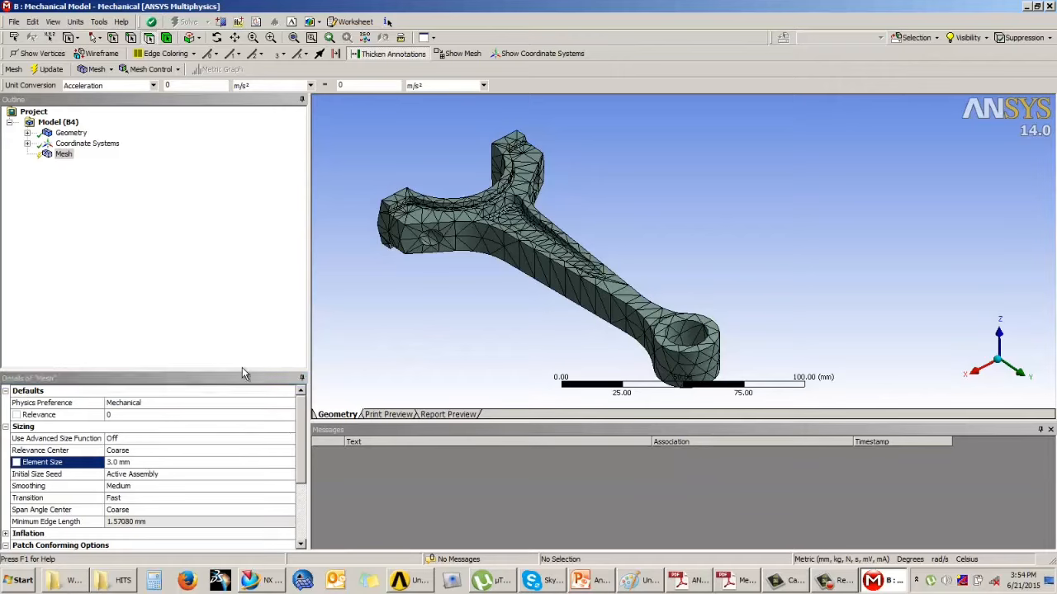
click(54, 71)
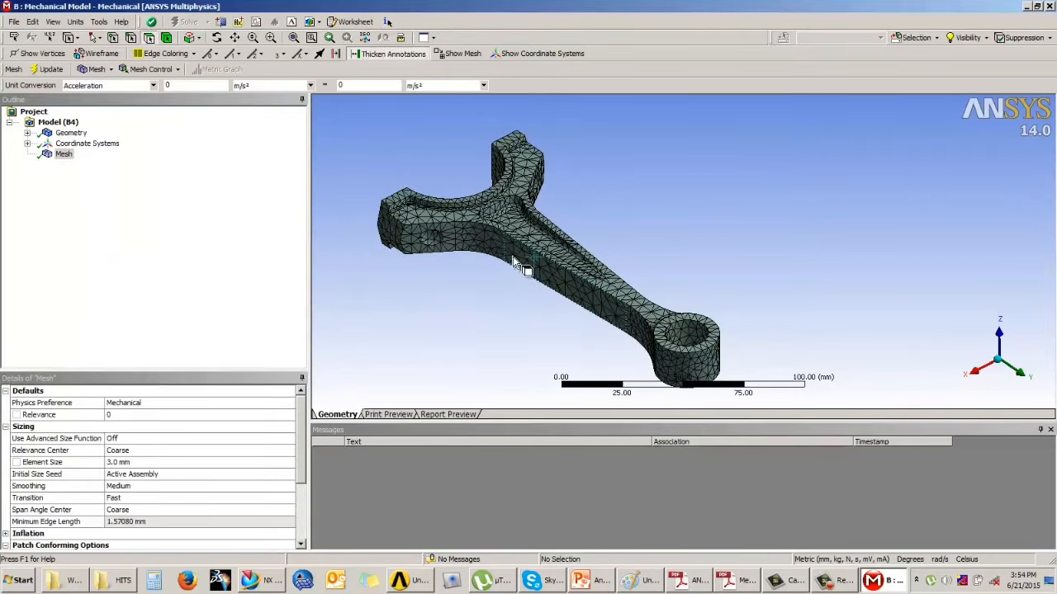
- Examine the 3 mm mesh on the blended faces of the big-end recess and the shank pocket
middle_drag(508, 256, 486, 234)
scroll(577, 297, up, 10)
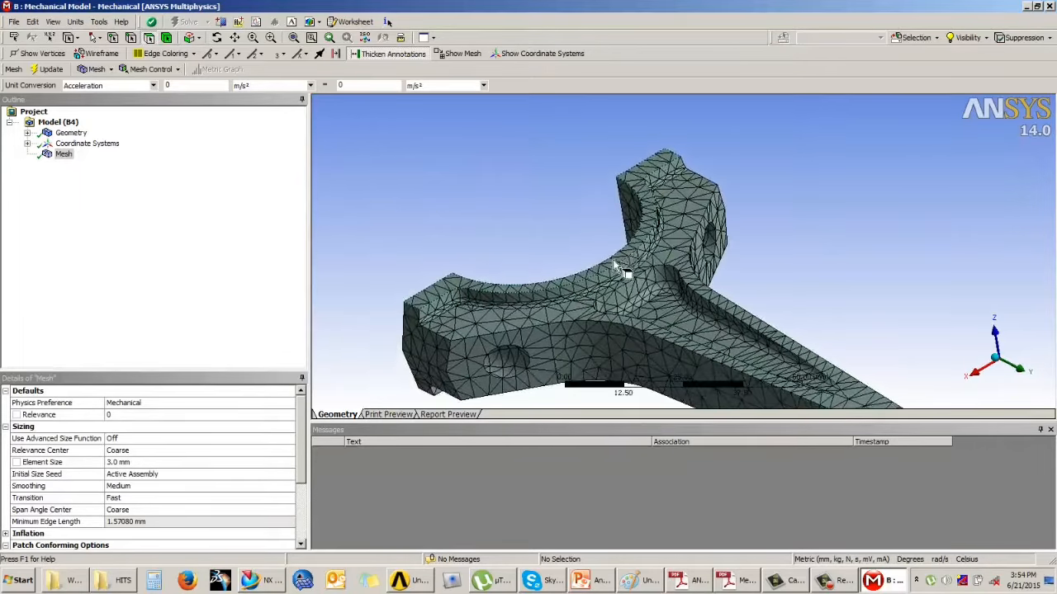
scroll(578, 304, up, 1)
click(558, 301)
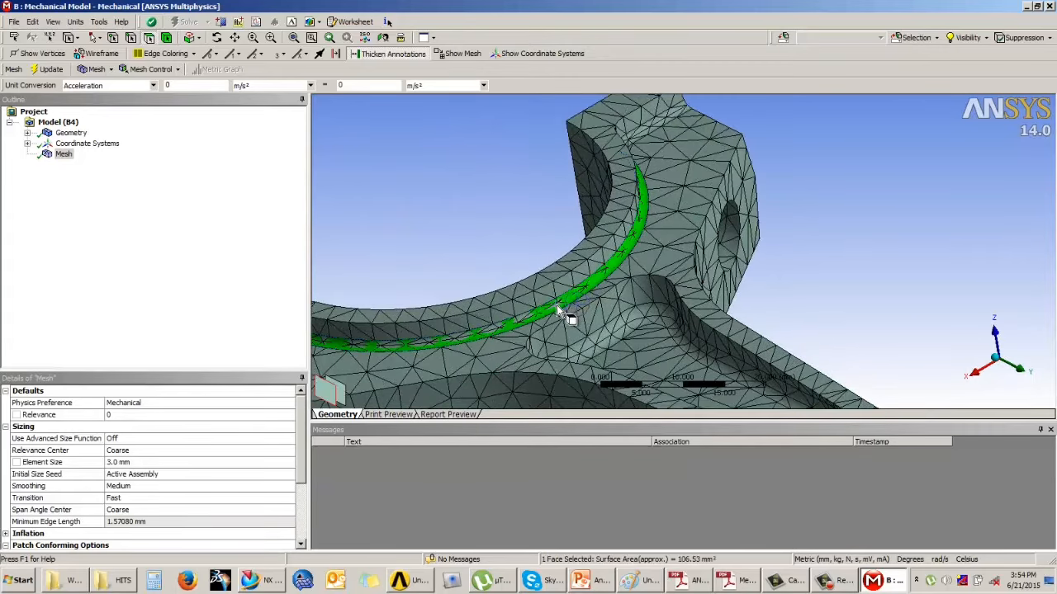
click(600, 340)
click(638, 315)
click(508, 201)
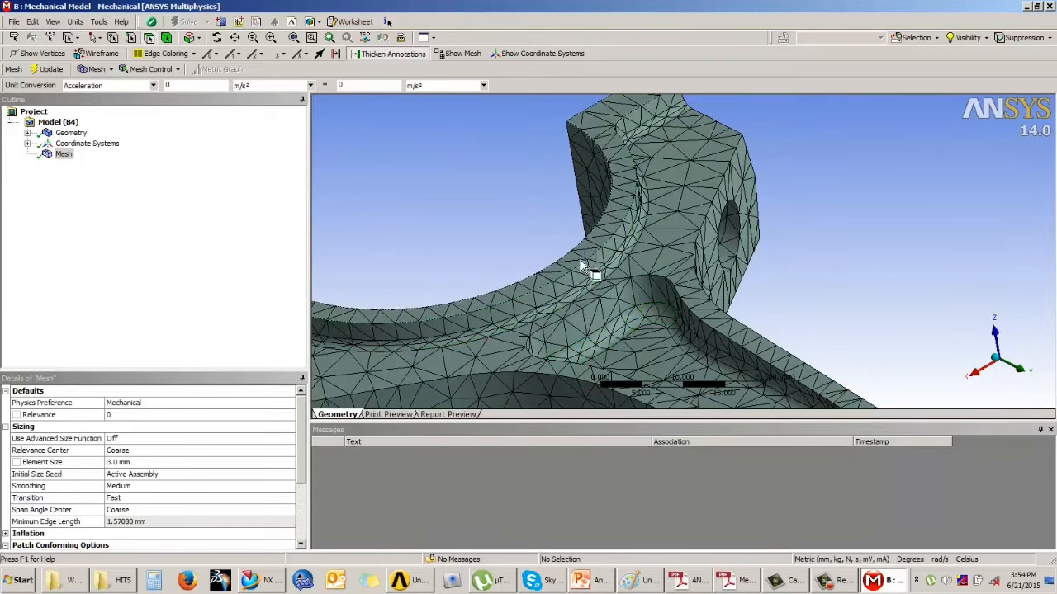
middle_drag(591, 285, 728, 96)
scroll(718, 269, up, 3)
middle_drag(672, 256, 630, 234)
middle_drag(745, 272, 673, 97)
middle_drag(703, 189, 572, 330)
- Check how finely the curved blend face in the big-end recess is meshed compared with its neighbouring faces
click(129, 464)
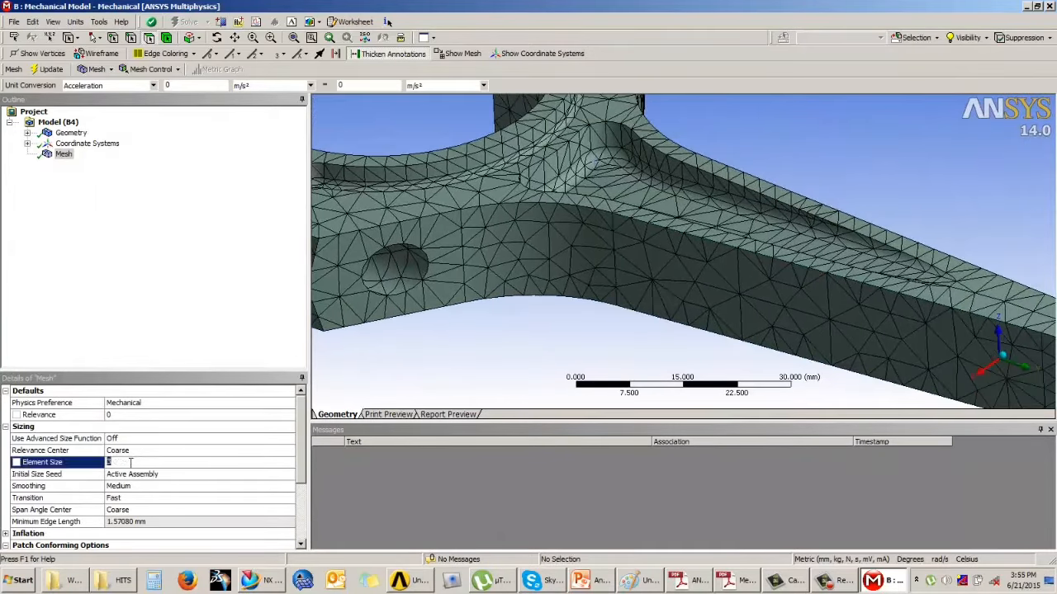
click(421, 376)
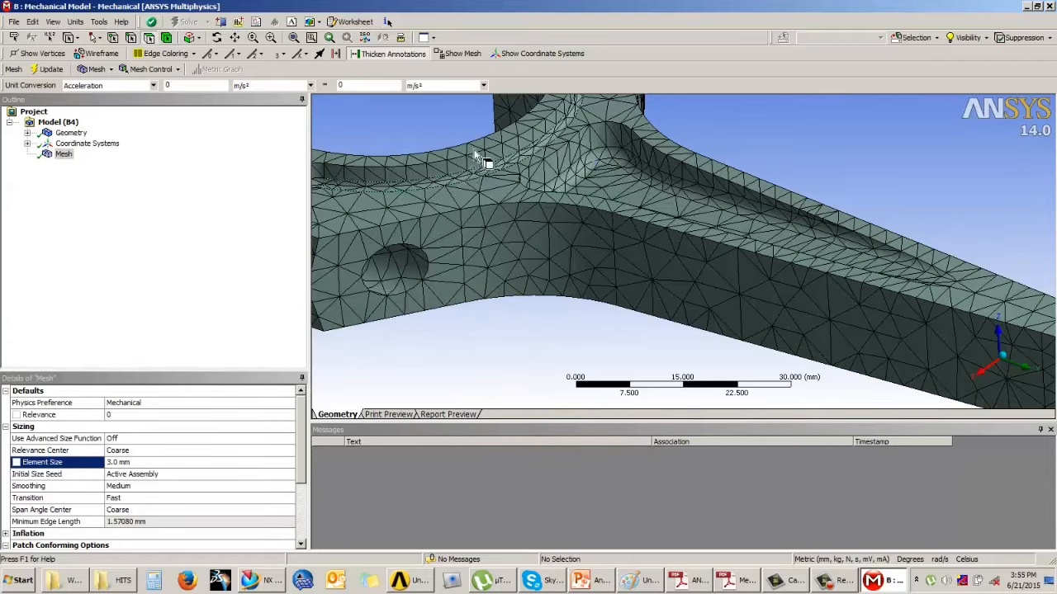
scroll(532, 327, down, 3)
scroll(549, 310, up, 1)
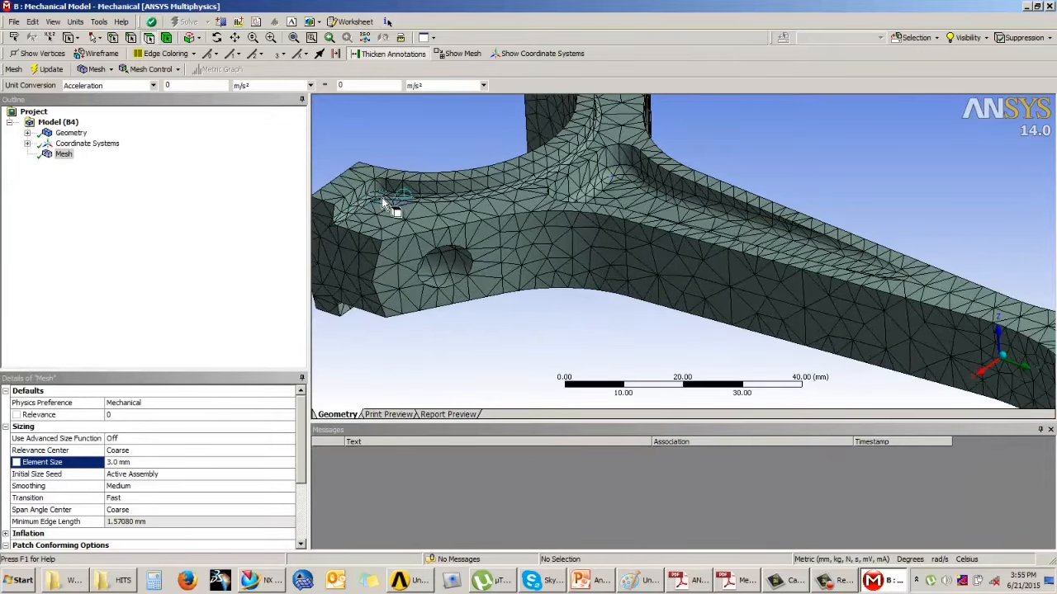
click(439, 199)
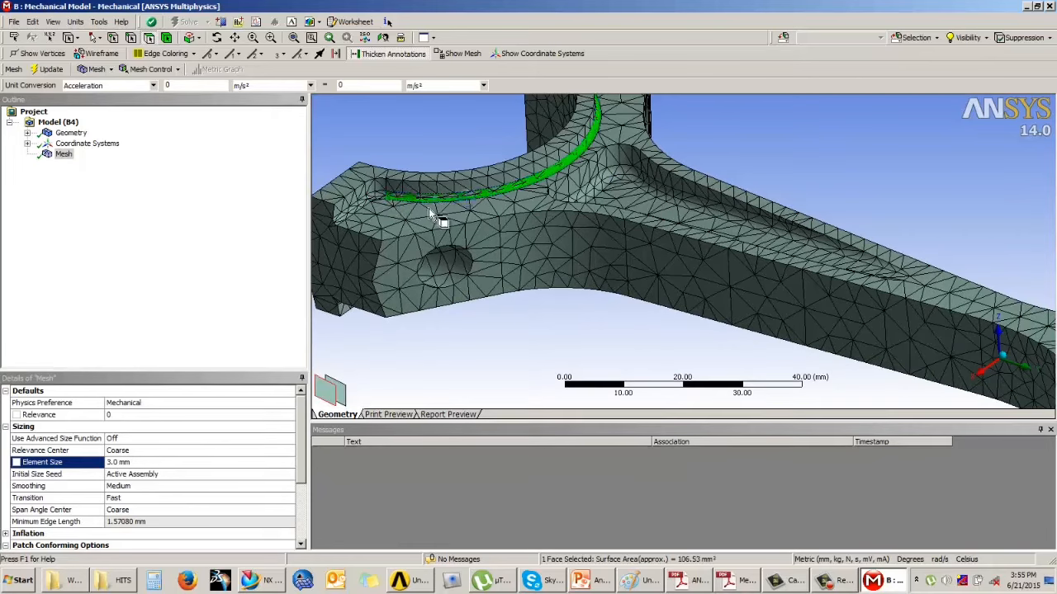
click(489, 339)
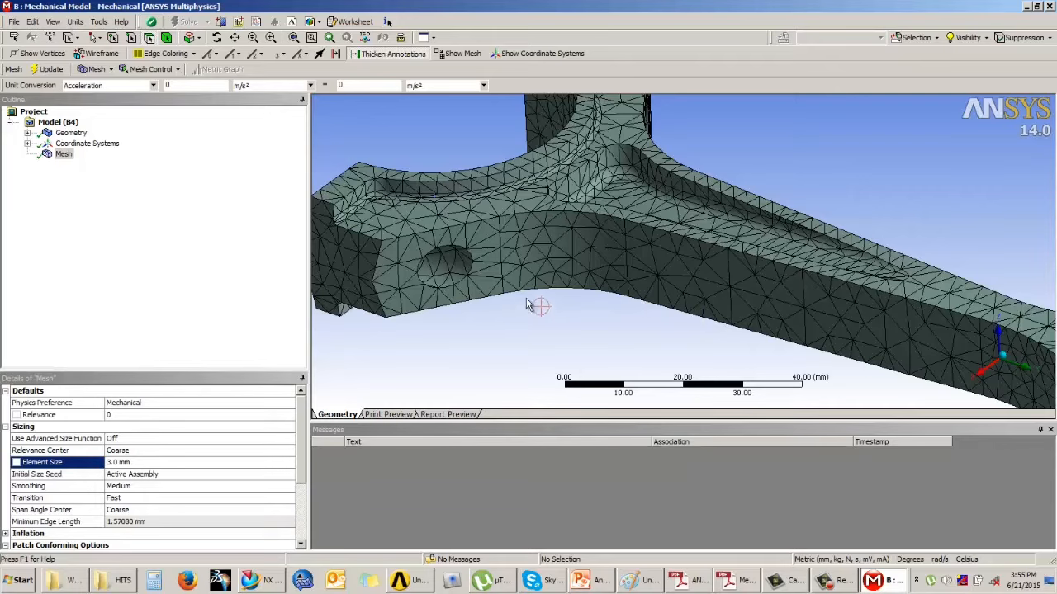
- Set the mesh element size to 1 mm
click(153, 463)
text(1)
key(Return)
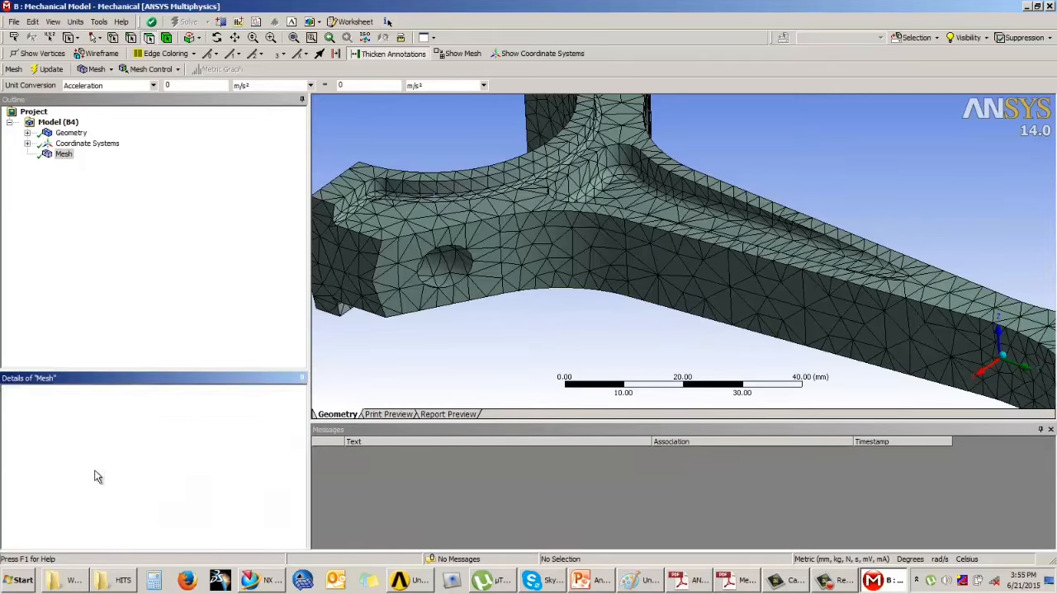
scroll(198, 520, down, 1)
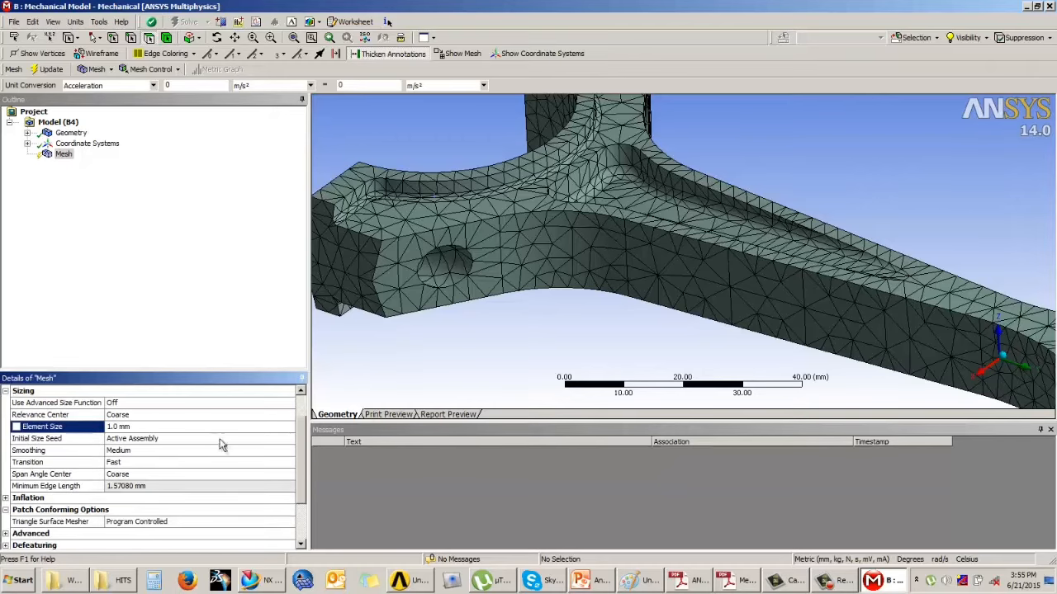
- Update the connecting rod's mesh and examine its density around the big end and along the shank
click(50, 69)
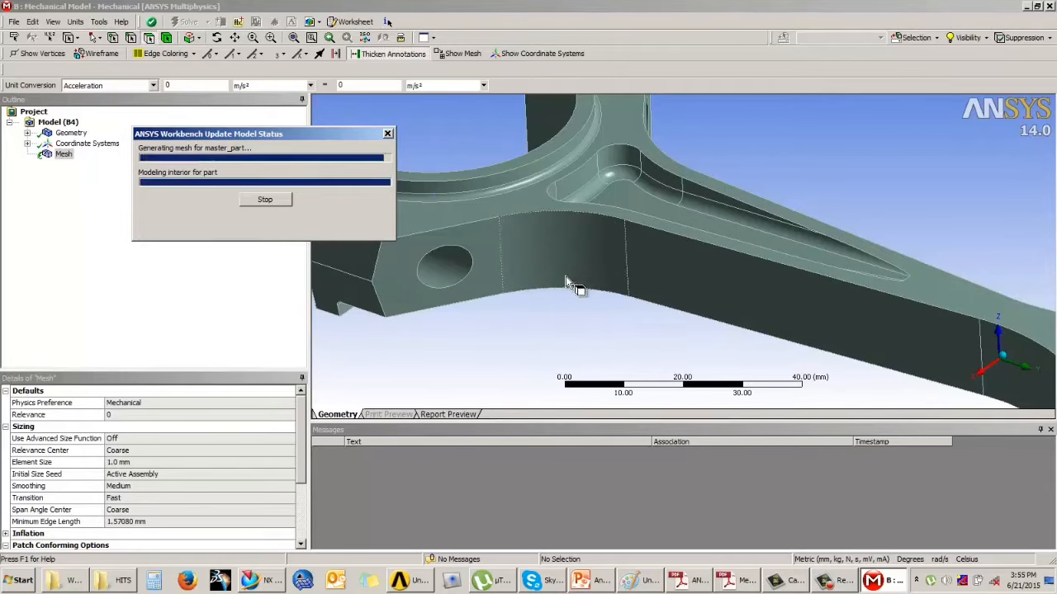
drag(541, 245, 573, 260)
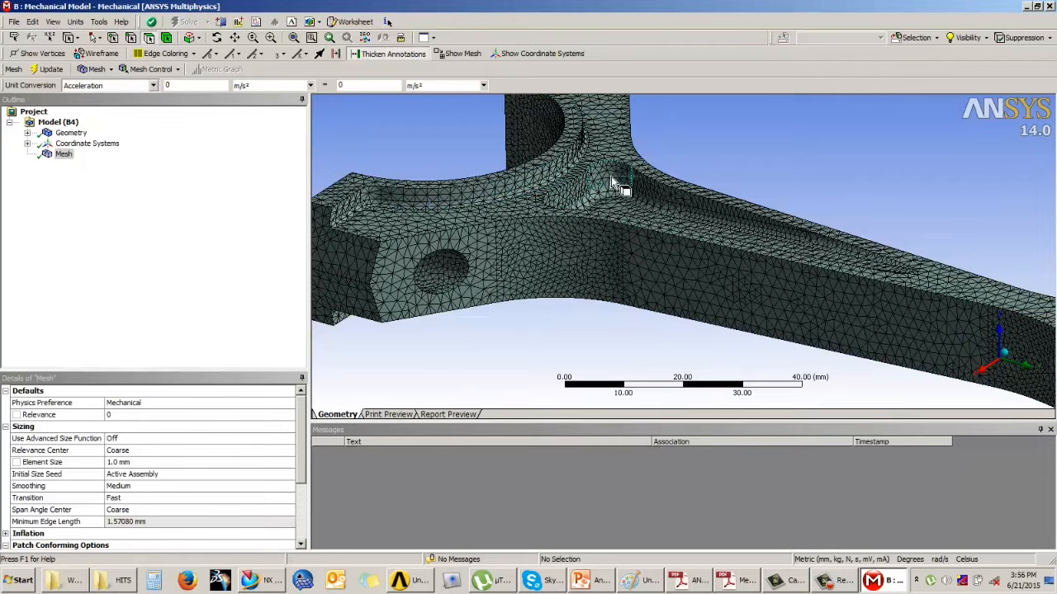
middle_drag(466, 268, 489, 252)
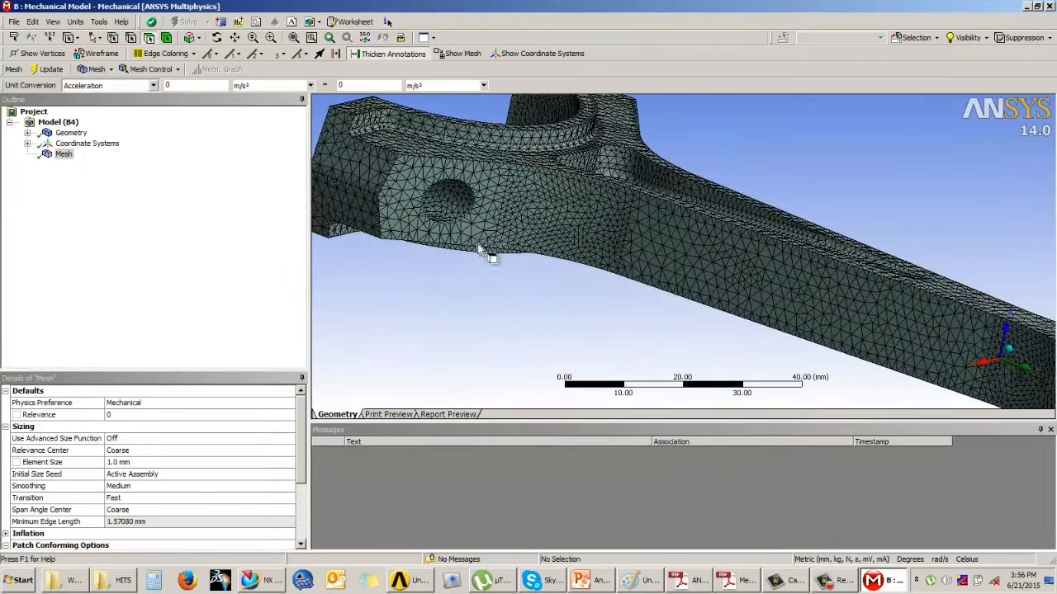
- Reset the mesh element size to its default by entering 0 and update the connecting rod's mesh
click(189, 463)
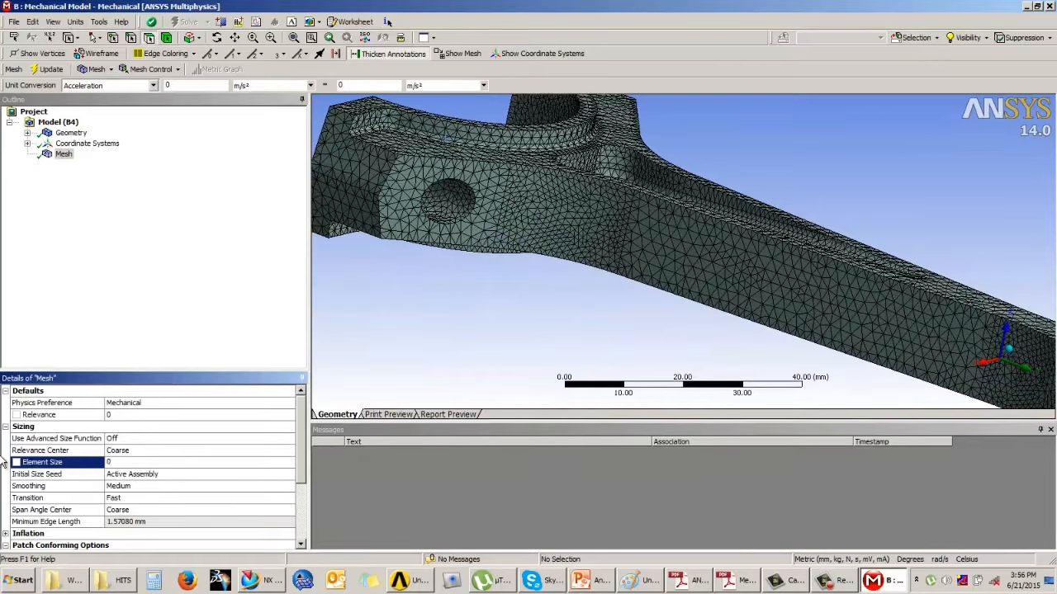
text(0)
key(Return)
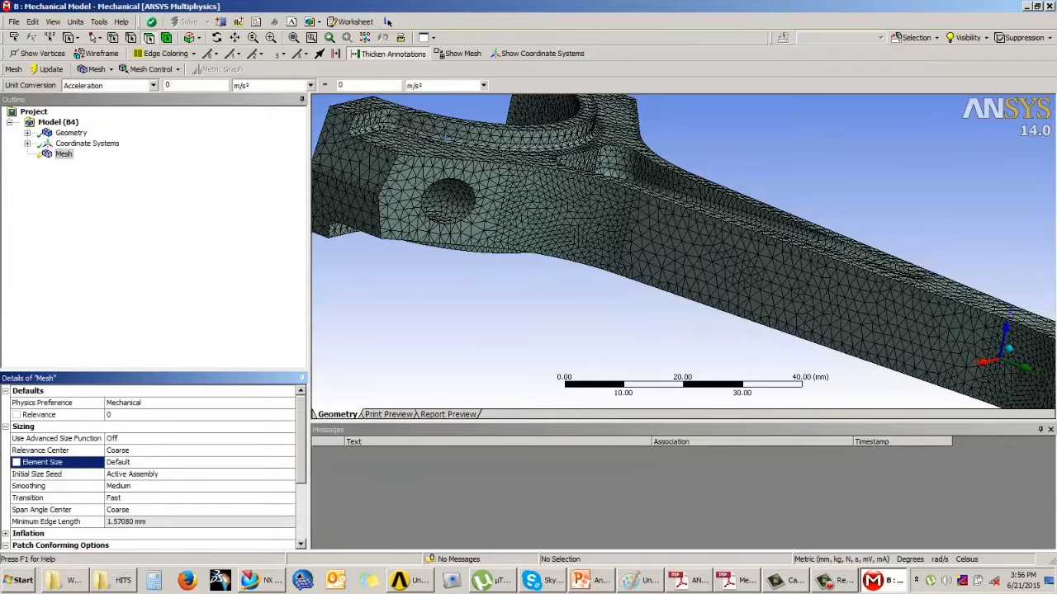
click(50, 69)
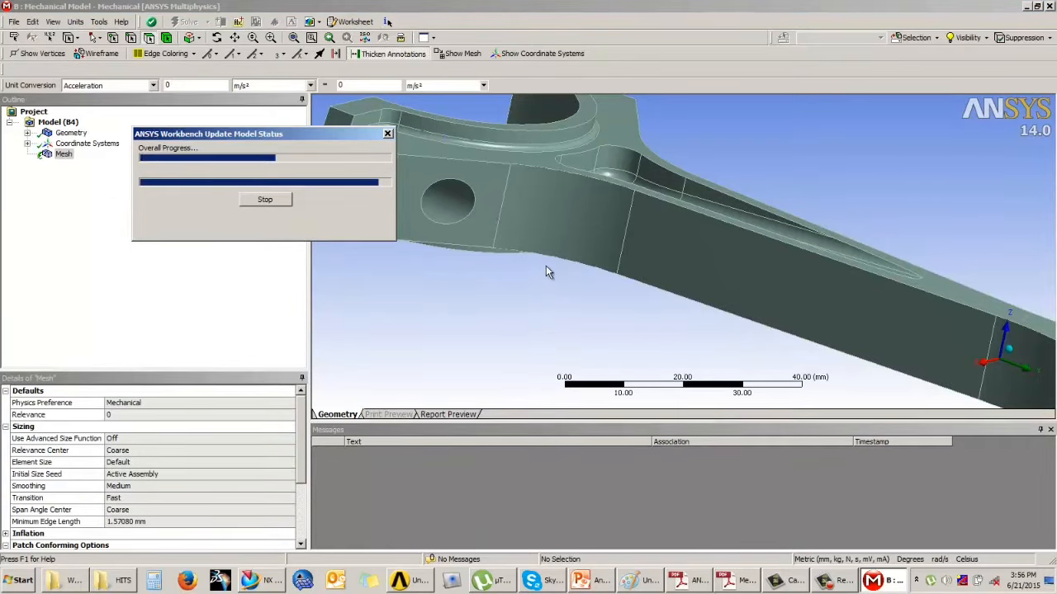
middle_drag(483, 207, 466, 220)
scroll(533, 283, down, 3)
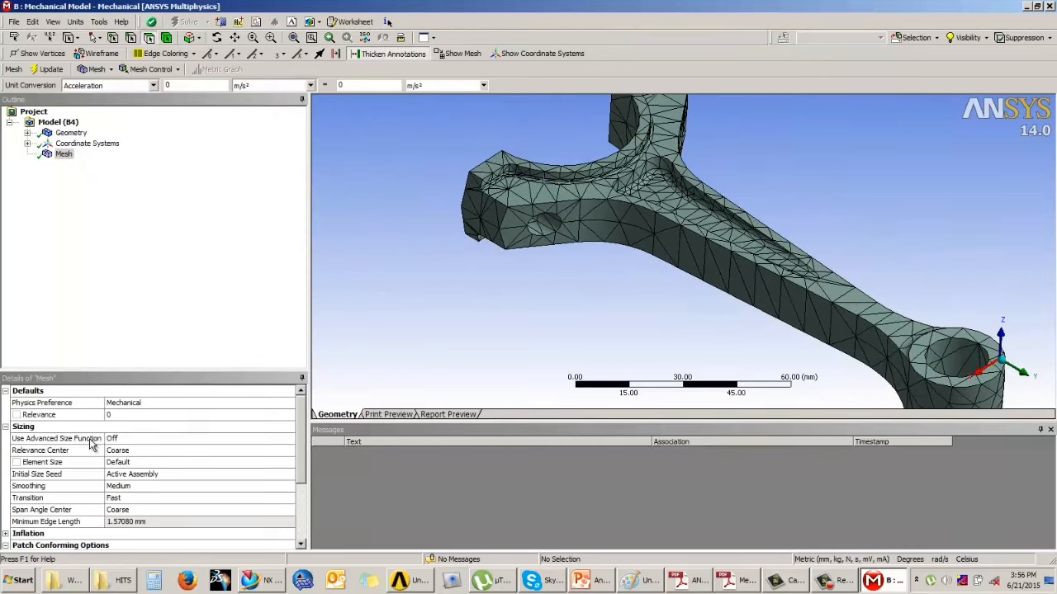
- Try the Proximity and Curvature advanced size function, reviewing its sizing settings, and switch the function back to Off
click(118, 440)
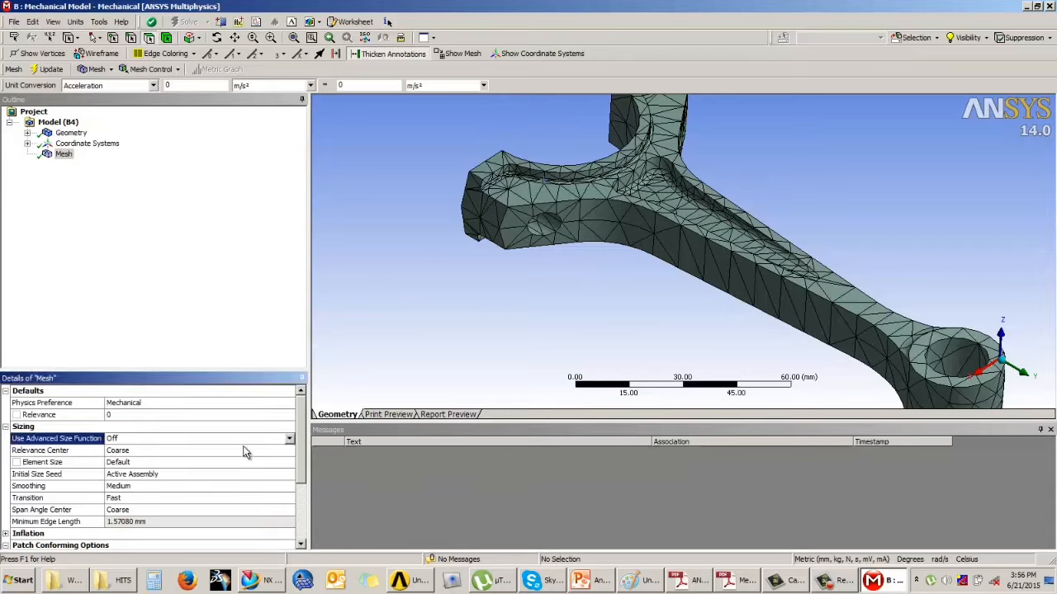
click(289, 440)
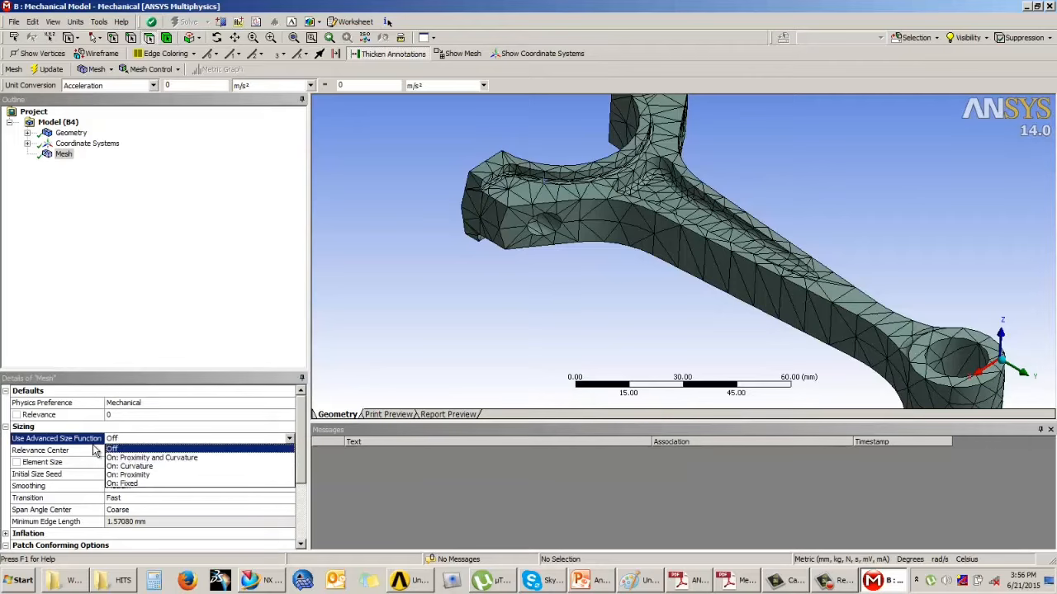
click(155, 458)
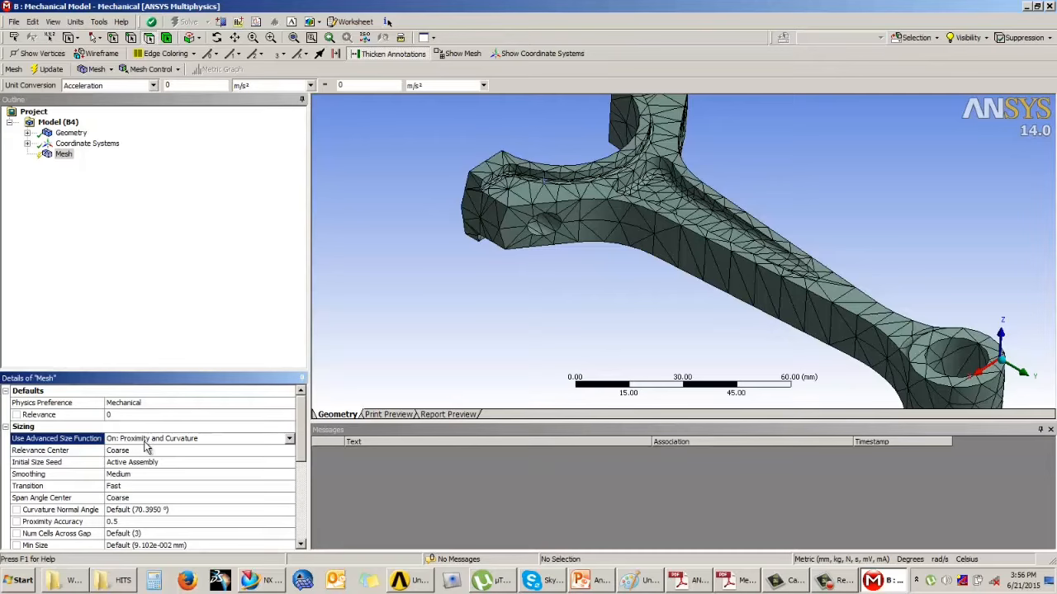
scroll(70, 410, down, 2)
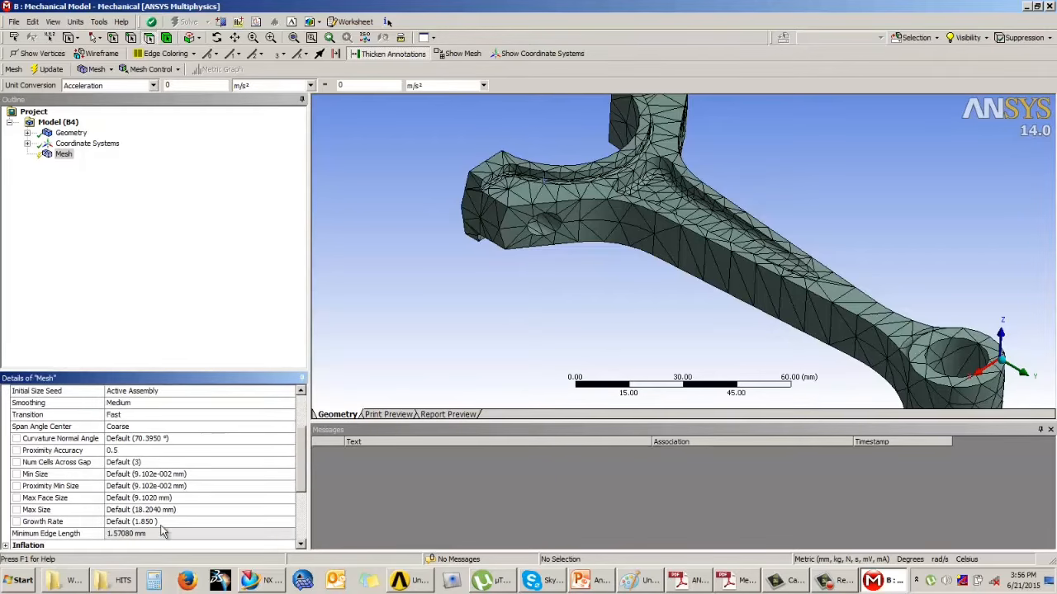
scroll(304, 464, up, 2)
click(291, 443)
click(137, 451)
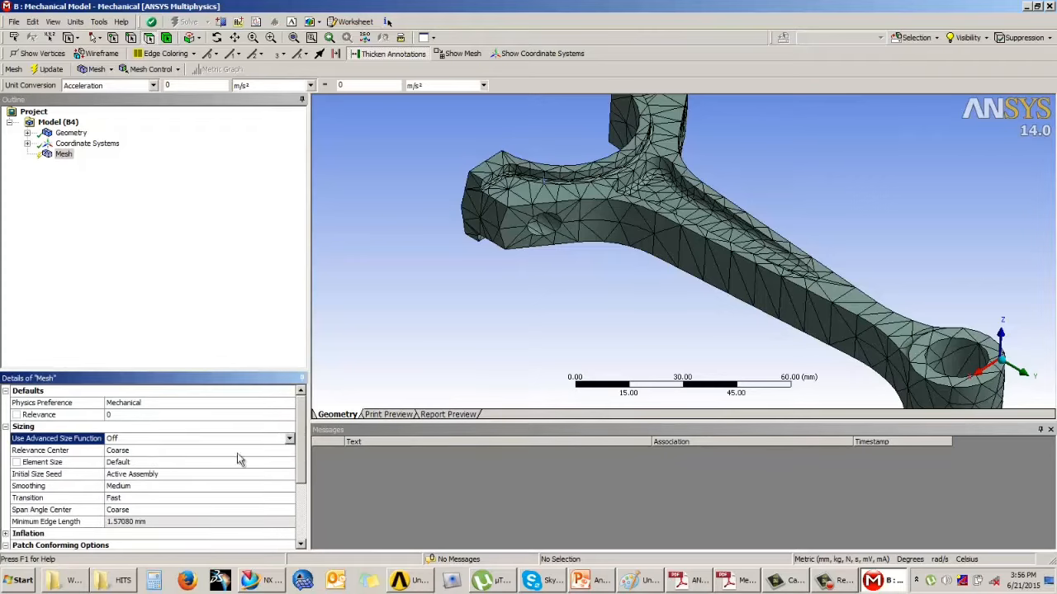
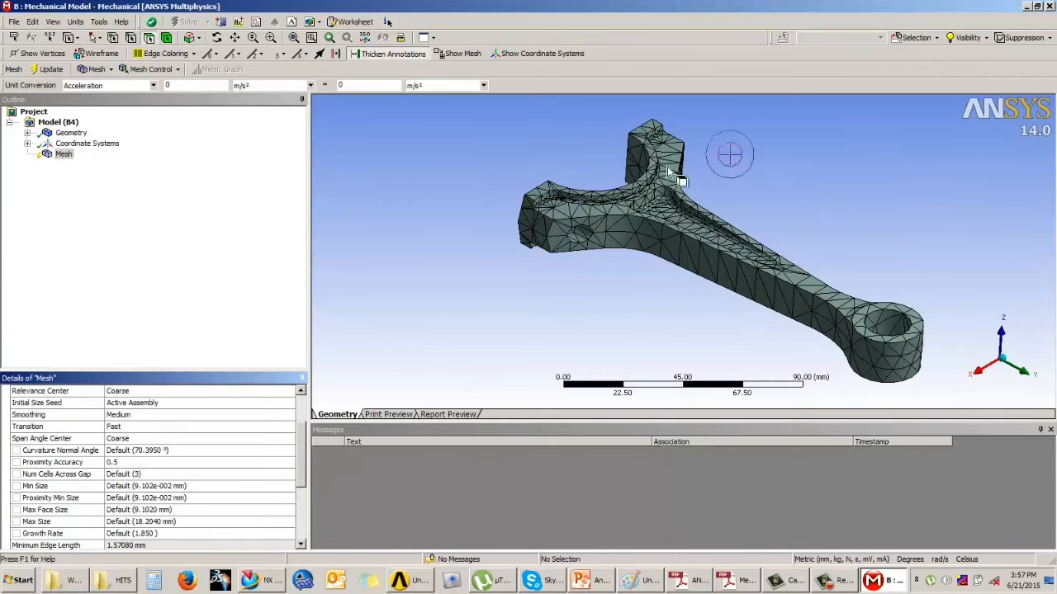
- Examine the mesh on the curved big-end rim face and on the ring face around the small-end hole
mouse_move(300, 469)
mouse_down()
mouse_move(302, 430)
mouse_move(302, 460)
mouse_up()
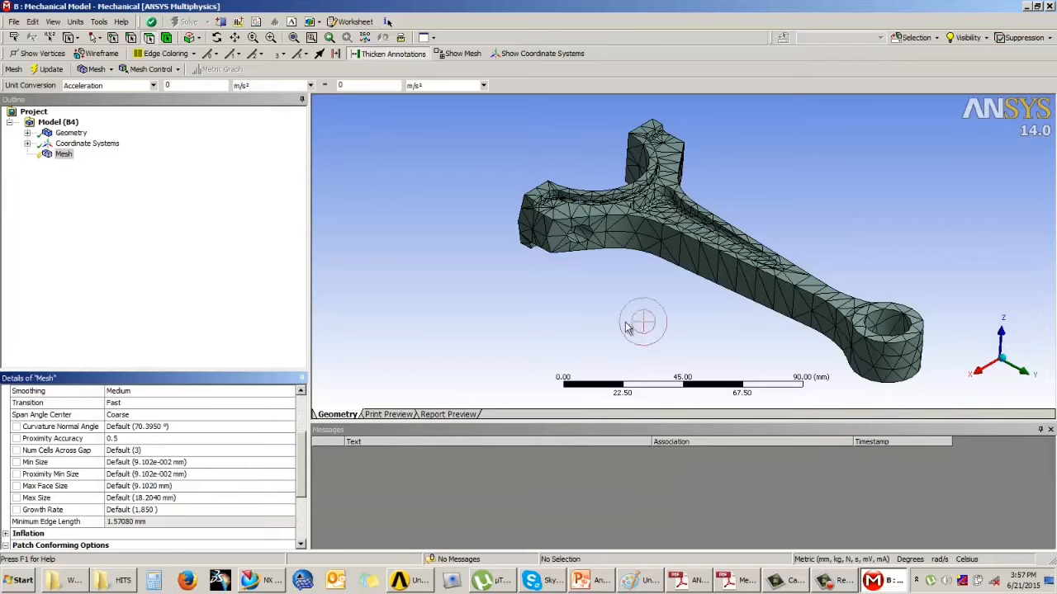
middle_drag(644, 271, 578, 296)
scroll(578, 296, up, 5)
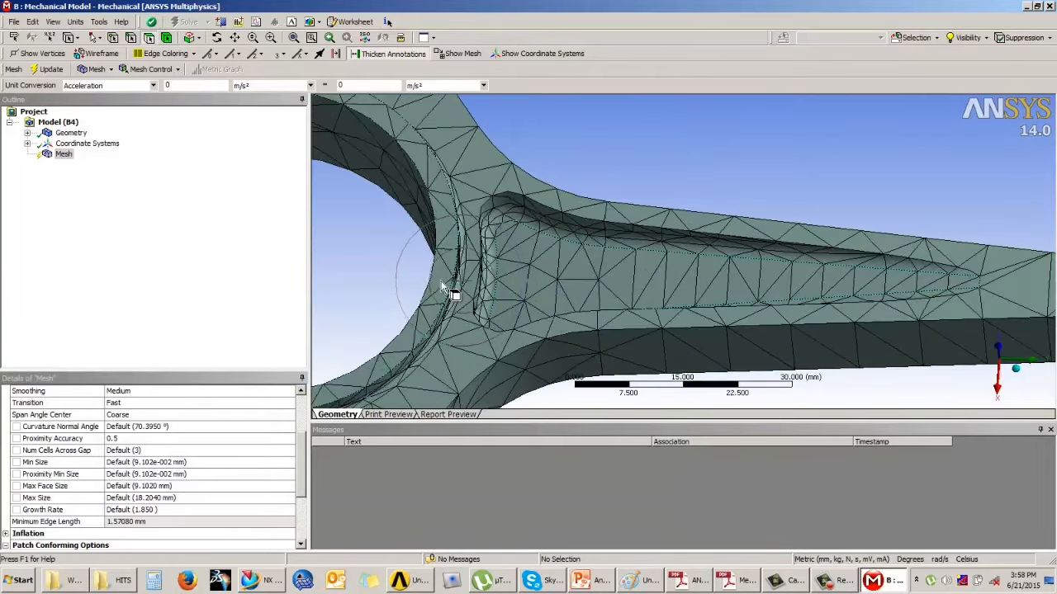
click(426, 283)
scroll(487, 294, down, 4)
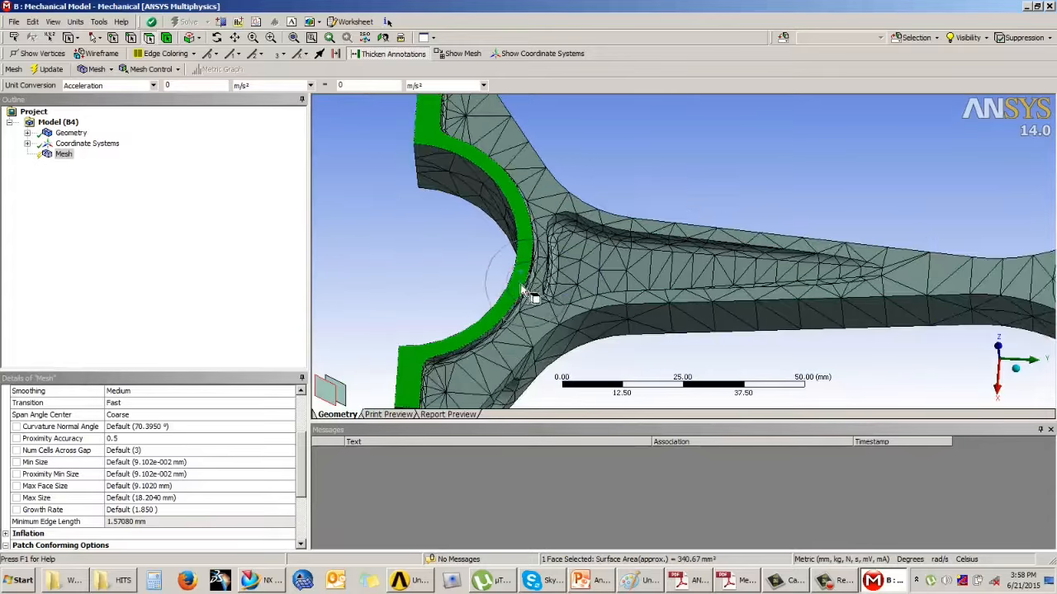
middle_drag(537, 297, 809, 285)
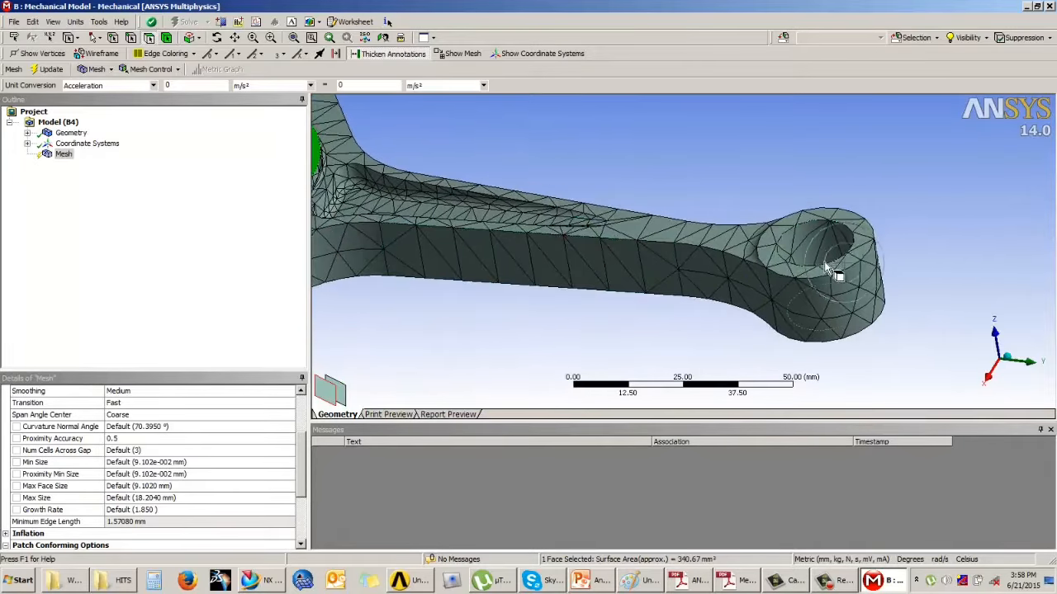
click(854, 260)
middle_drag(672, 300, 500, 288)
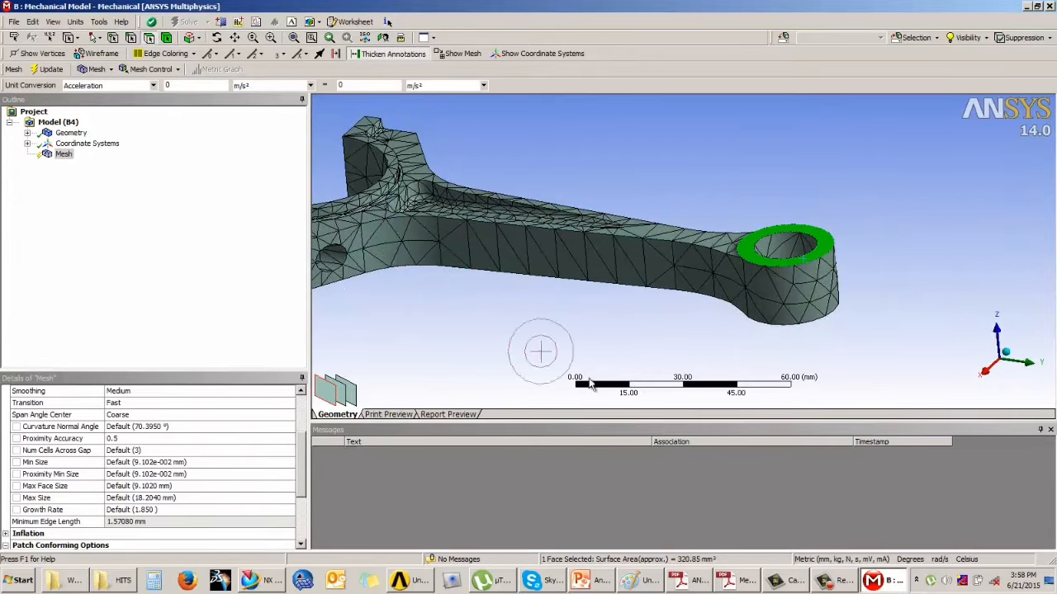
- Switch to Paint, delete the pasted screenshot and brush a long rectangular block in perspective on the blank canvas
click(650, 583)
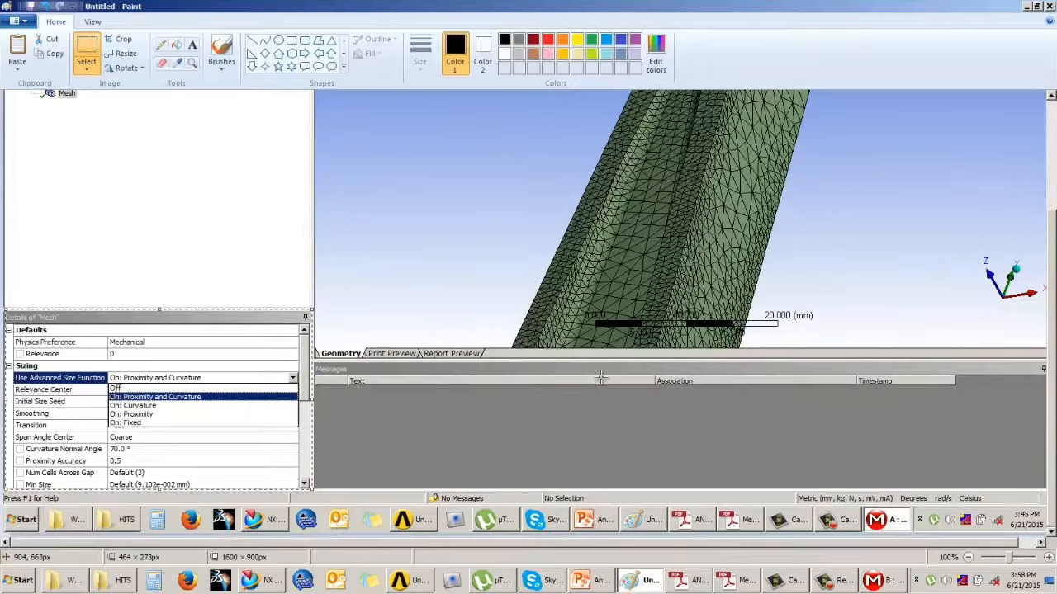
key(Delete)
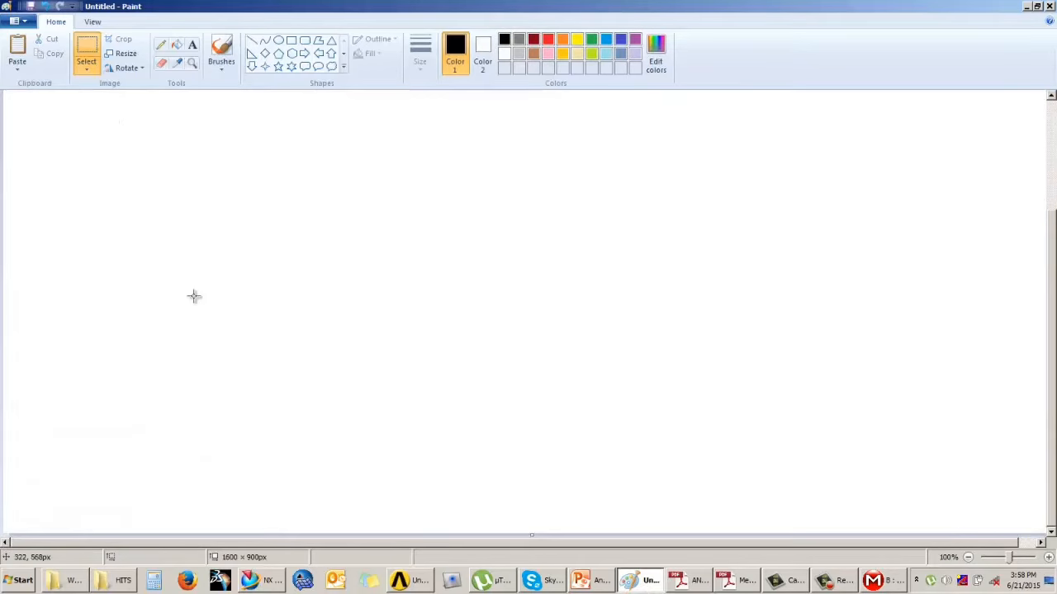
click(220, 46)
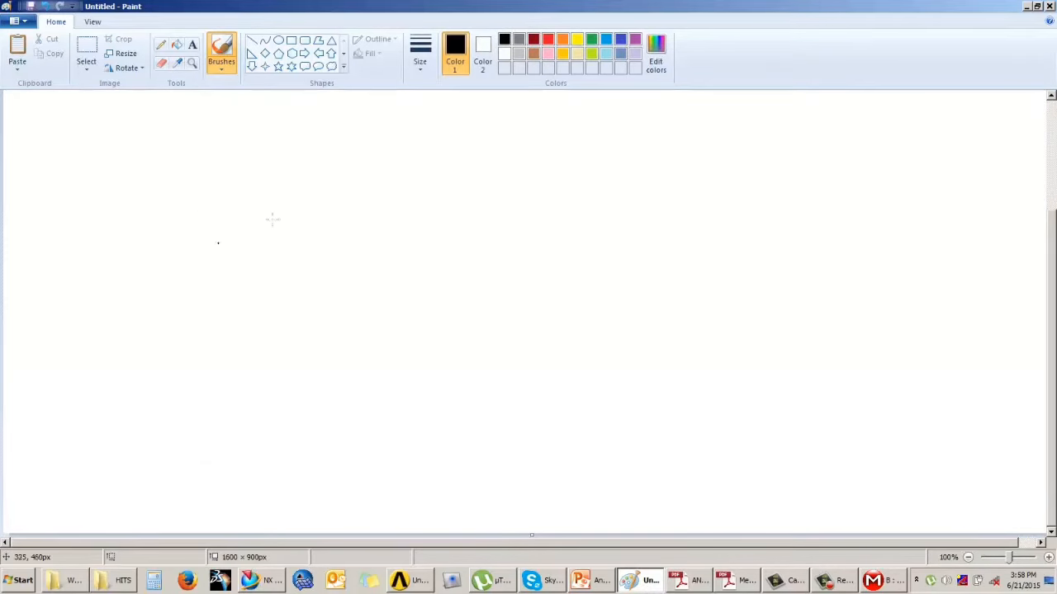
mouse_move(224, 240)
mouse_down()
mouse_move(484, 146)
mouse_move(490, 177)
mouse_move(235, 294)
mouse_up()
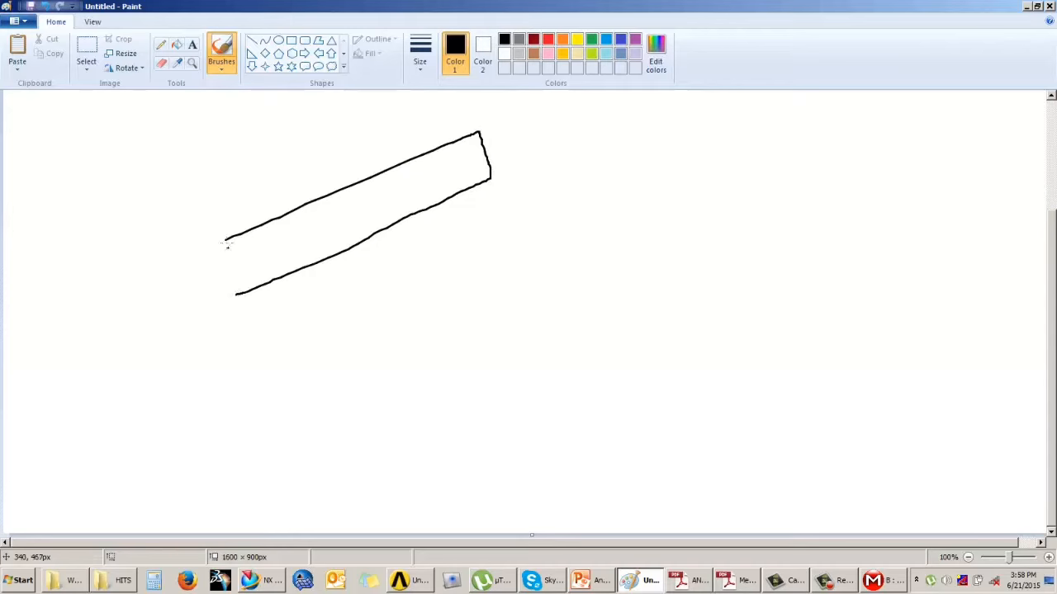
drag(226, 241, 227, 305)
mouse_move(480, 132)
mouse_down()
mouse_move(352, 123)
mouse_move(165, 176)
mouse_move(232, 243)
mouse_up()
mouse_move(111, 195)
mouse_down()
mouse_move(170, 300)
mouse_move(228, 312)
mouse_up()
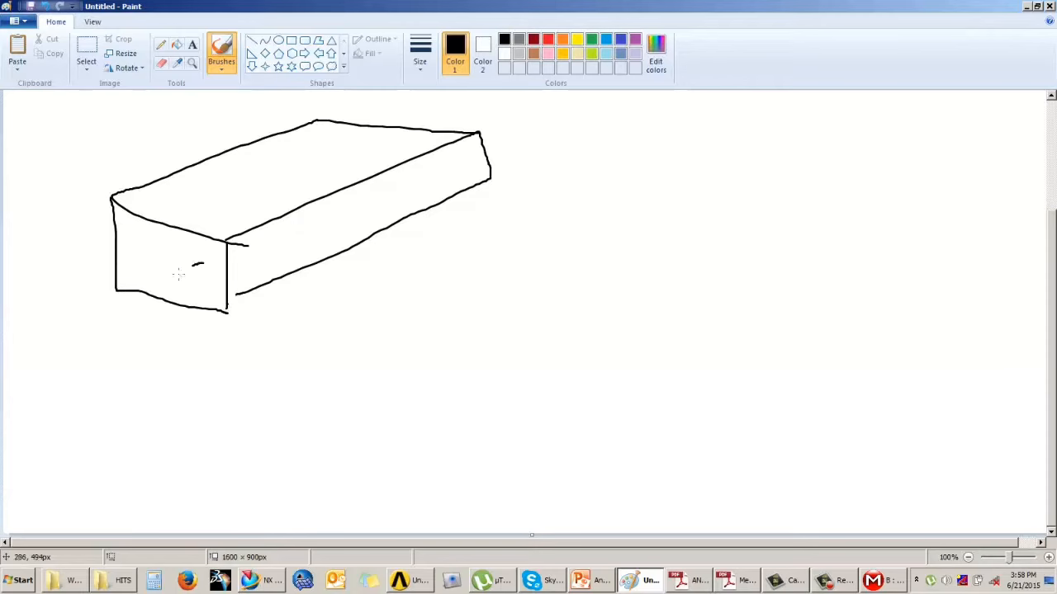
- Draw a small thin plate in perspective projecting from the front end face of the large block
drag(178, 274, 112, 303)
mouse_move(199, 249)
mouse_down()
mouse_move(140, 233)
mouse_move(63, 249)
mouse_up()
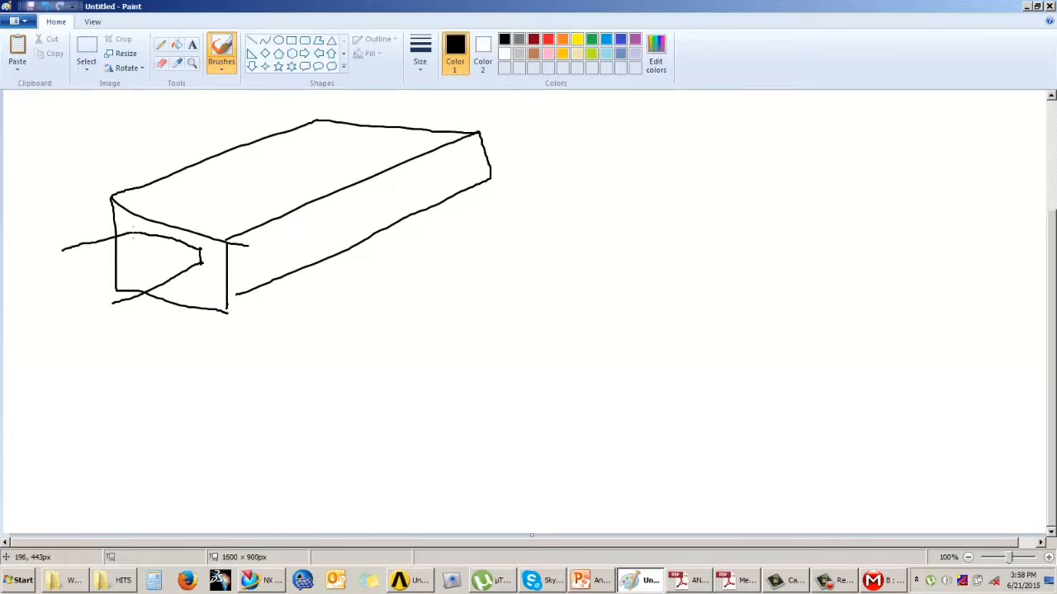
mouse_move(133, 236)
mouse_down()
mouse_move(47, 258)
mouse_move(119, 302)
mouse_up()
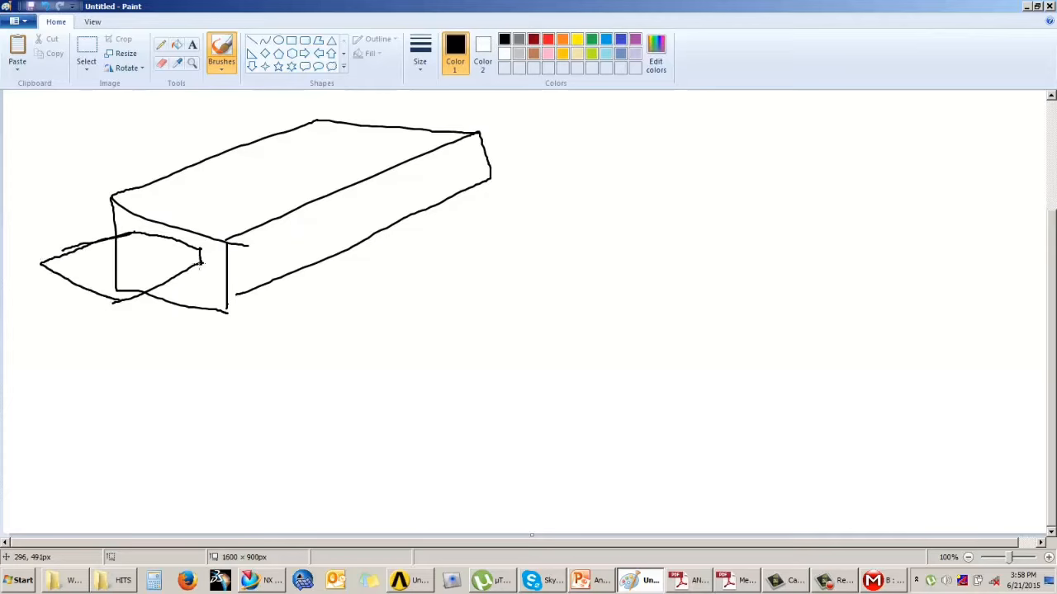
drag(201, 244, 121, 280)
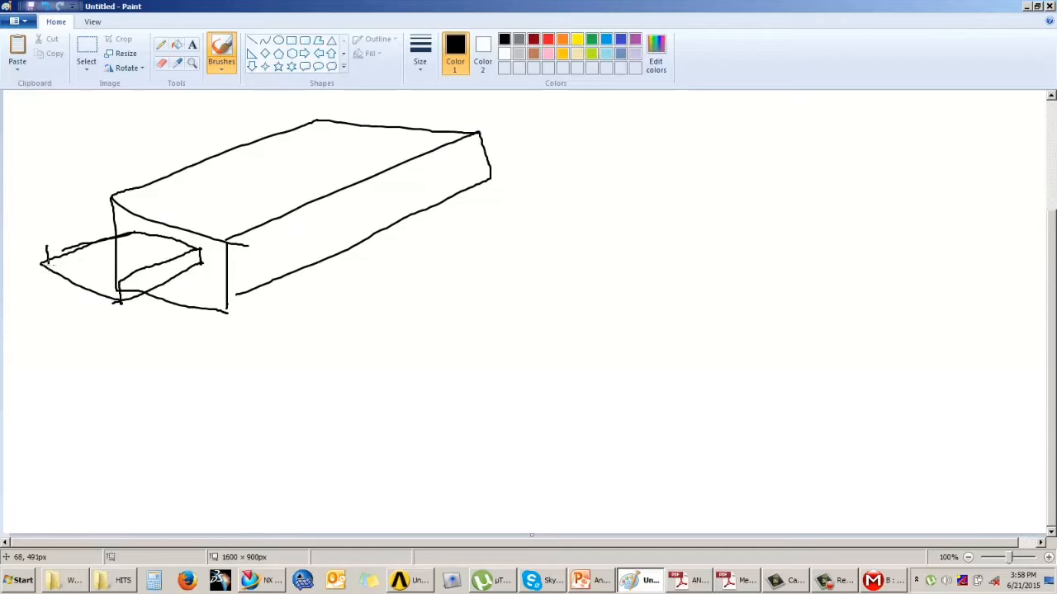
drag(76, 259, 137, 286)
- Undo the zigzag hatching on the thin plate's side face and divide that face into layers with lines instead
mouse_move(45, 250)
mouse_down()
mouse_move(103, 276)
mouse_move(171, 268)
mouse_up()
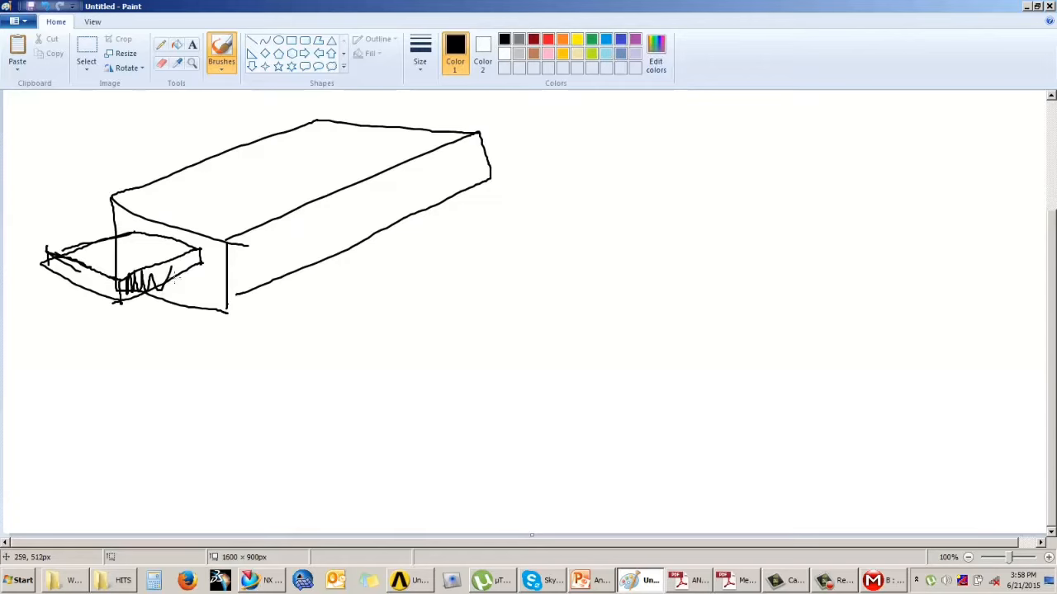
key(ctrl+z)
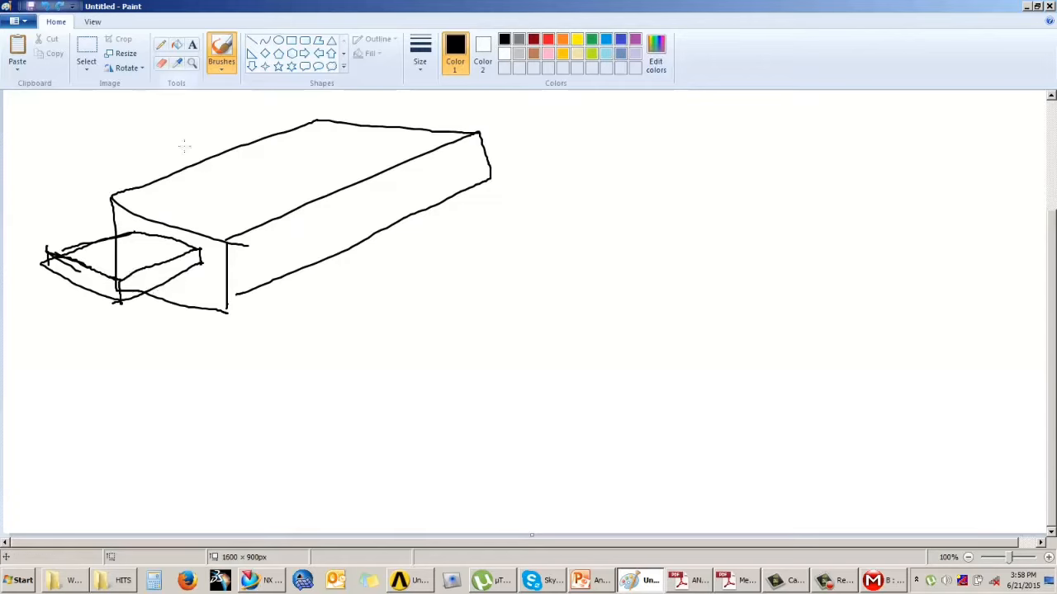
drag(120, 289, 202, 255)
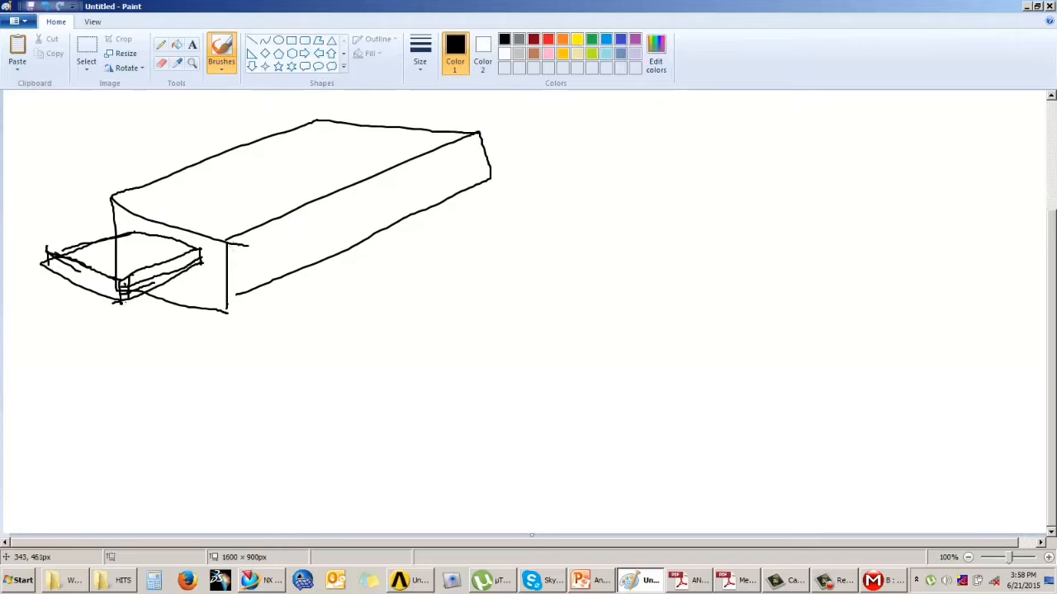
- Switch back to ANSYS Mechanical and review the Num Cells Across Gap, Min Size and Max Size mesh settings, clearing the face selection
click(885, 581)
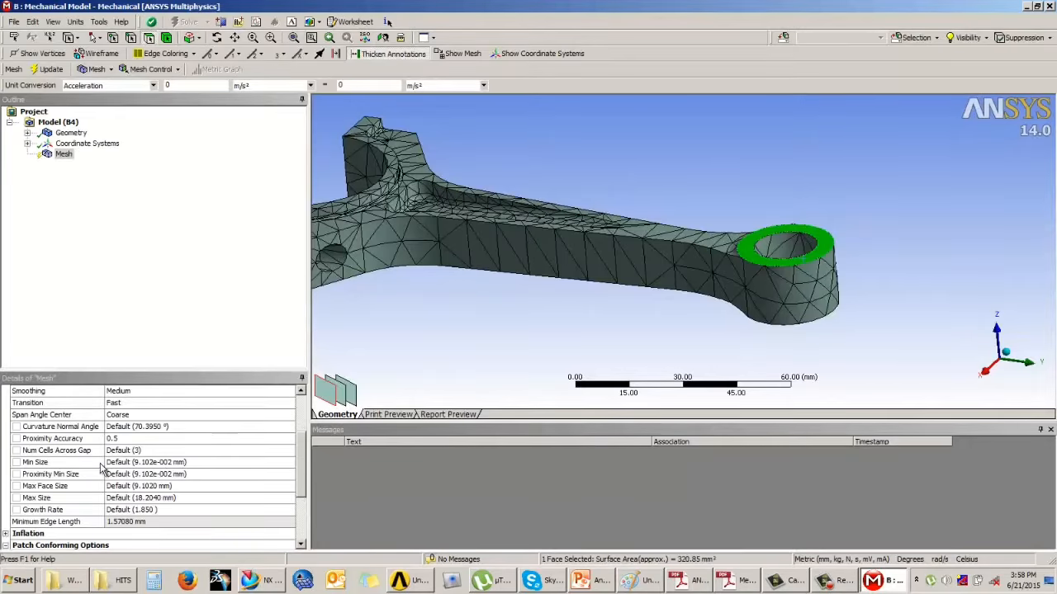
click(130, 450)
click(128, 463)
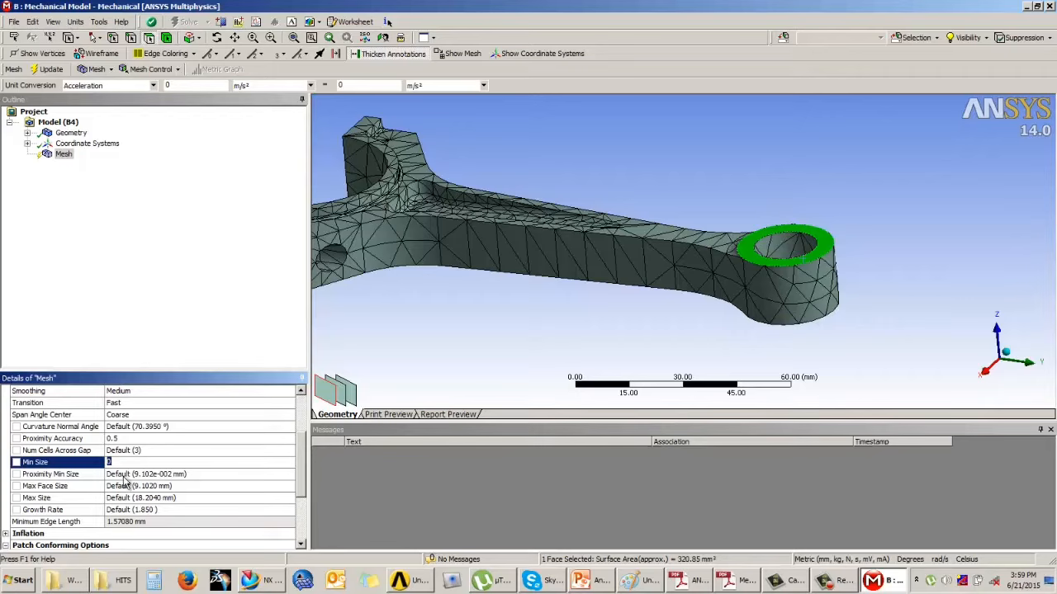
click(410, 348)
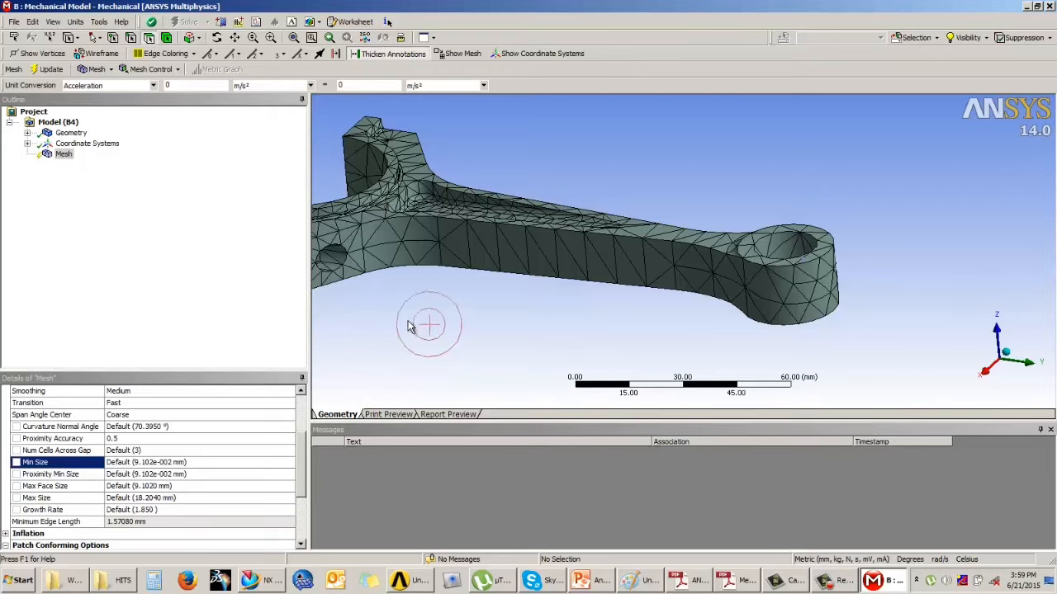
click(125, 498)
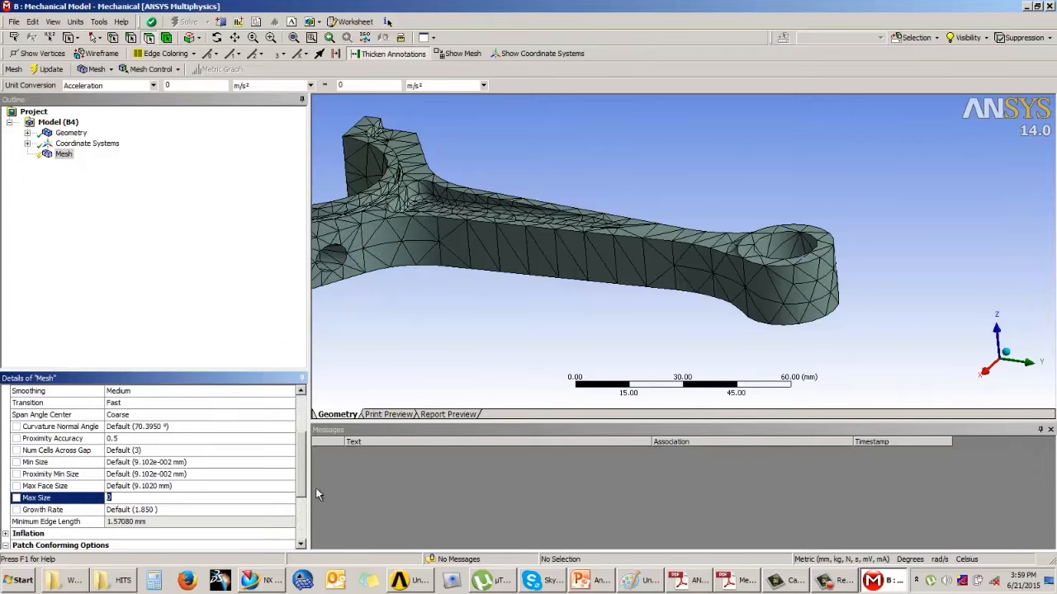
- Turn the mesh's advanced size function off, then restore it to Proximity and Curvature
scroll(302, 470, up, 3)
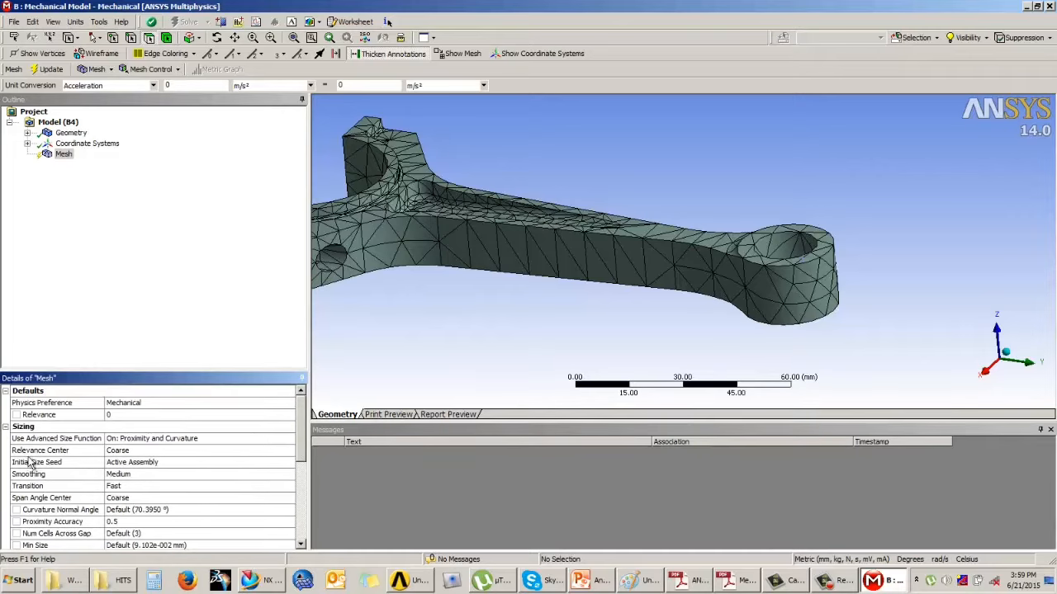
click(290, 439)
click(292, 438)
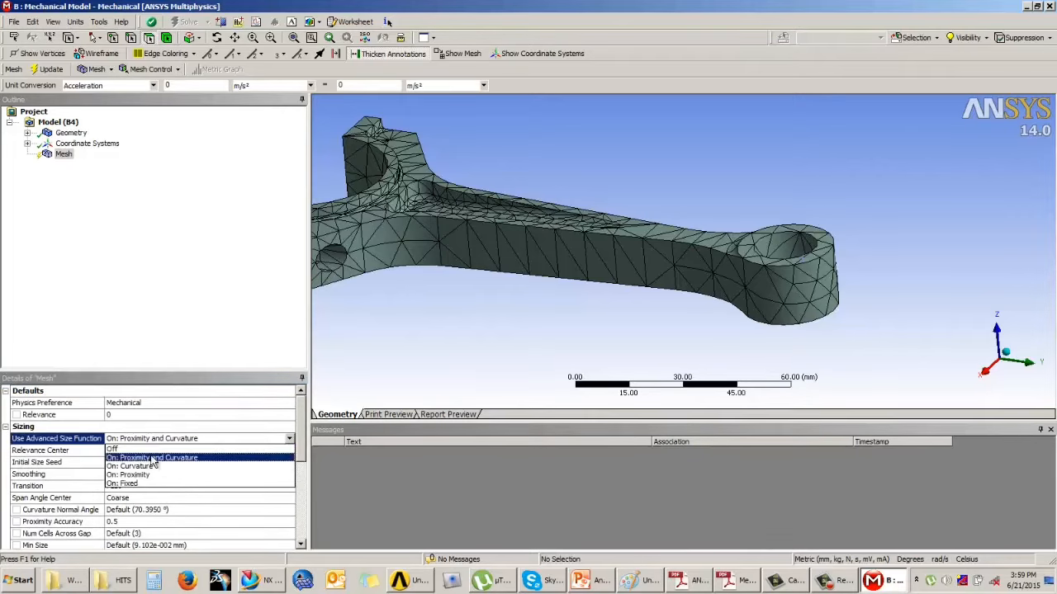
click(134, 455)
click(124, 462)
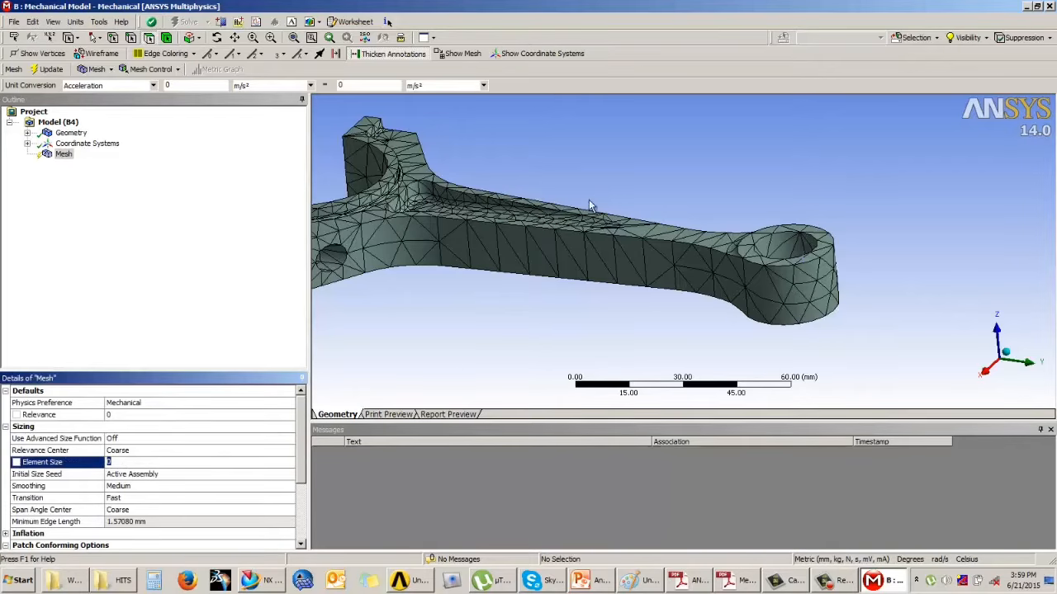
click(247, 438)
click(290, 438)
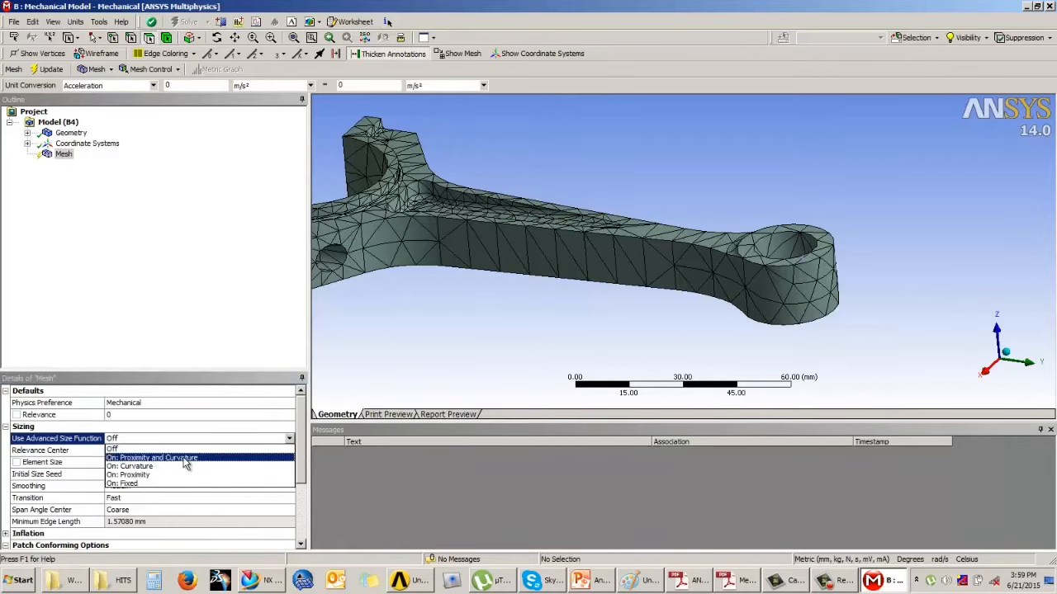
click(157, 464)
- Compare the Min Size and Max Size settings in the mesh sizing details
drag(301, 437, 300, 467)
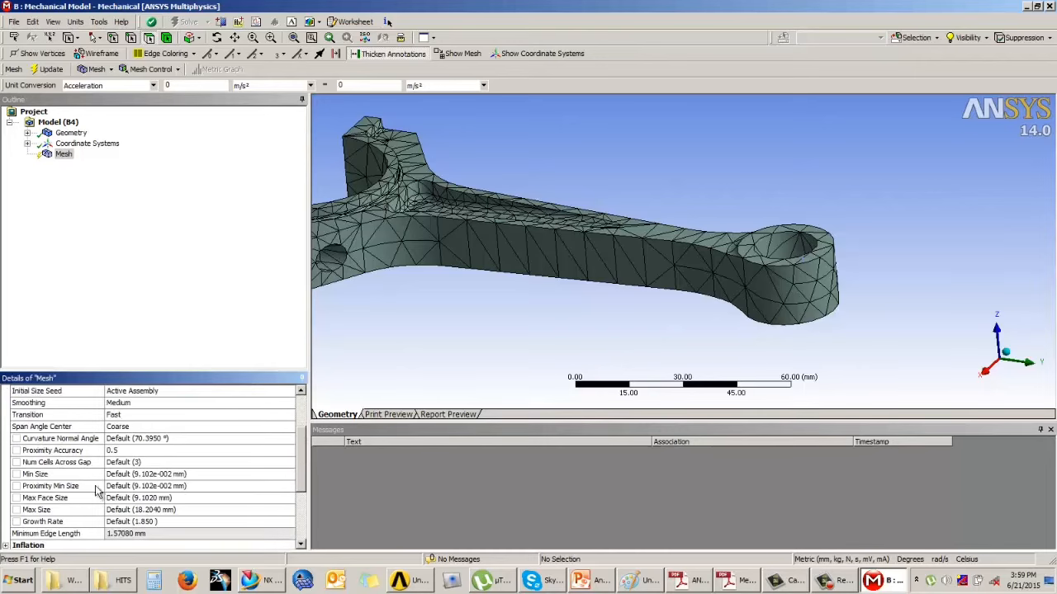
click(132, 475)
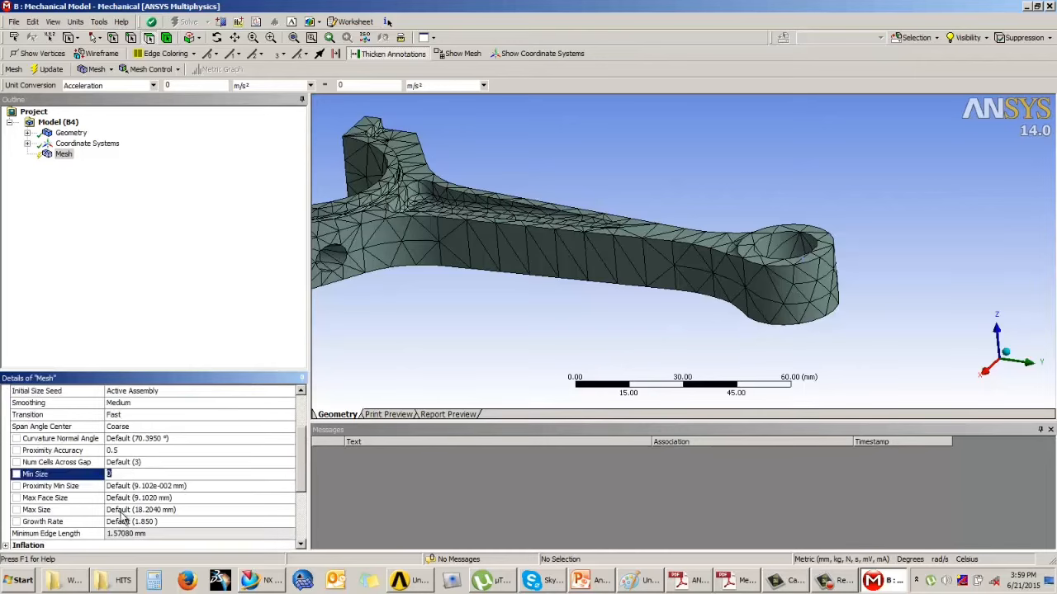
click(121, 510)
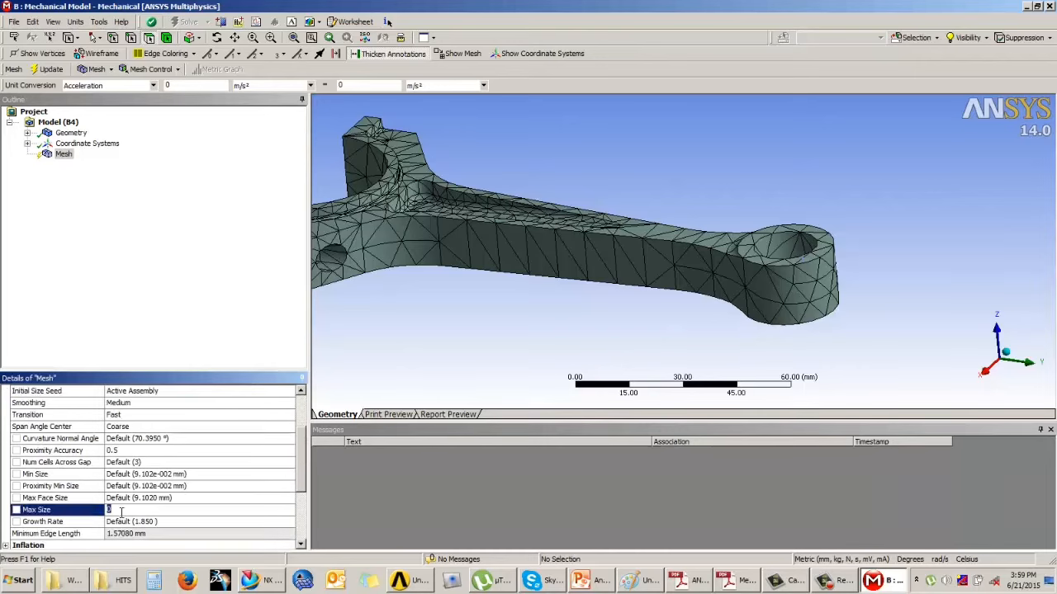
click(149, 475)
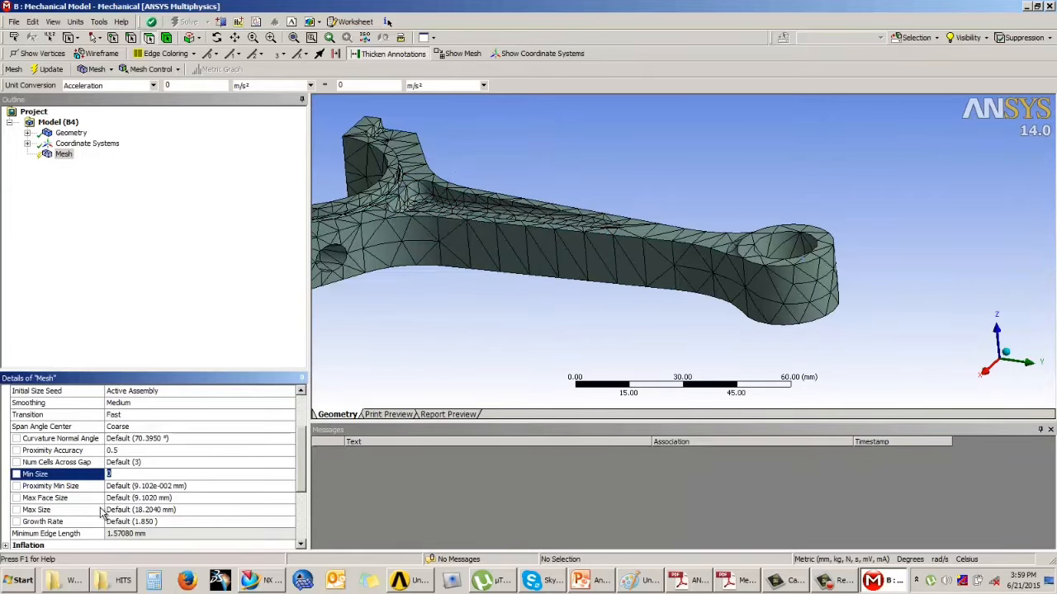
click(126, 511)
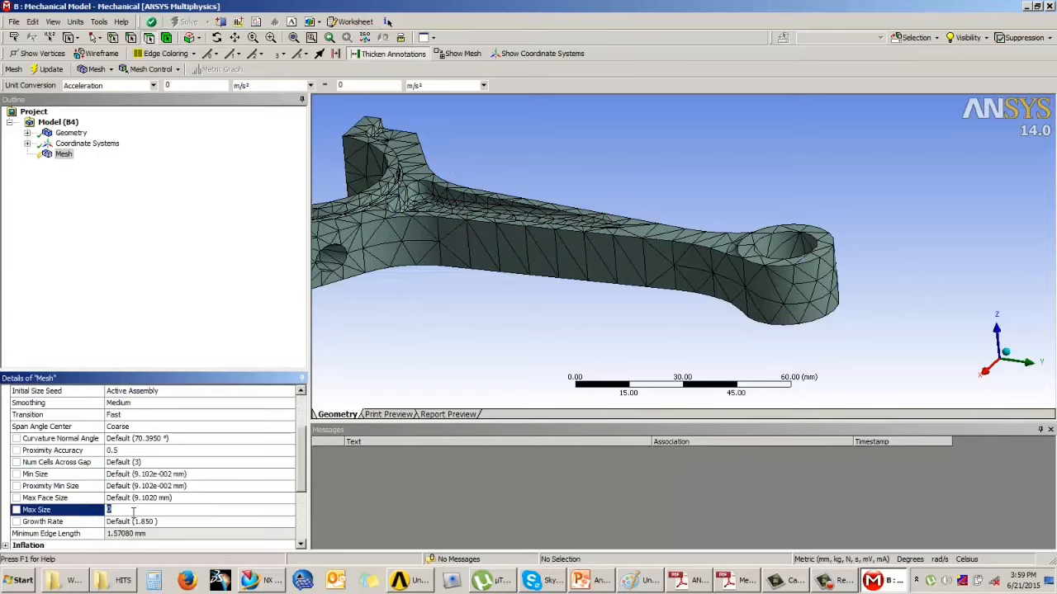
click(406, 365)
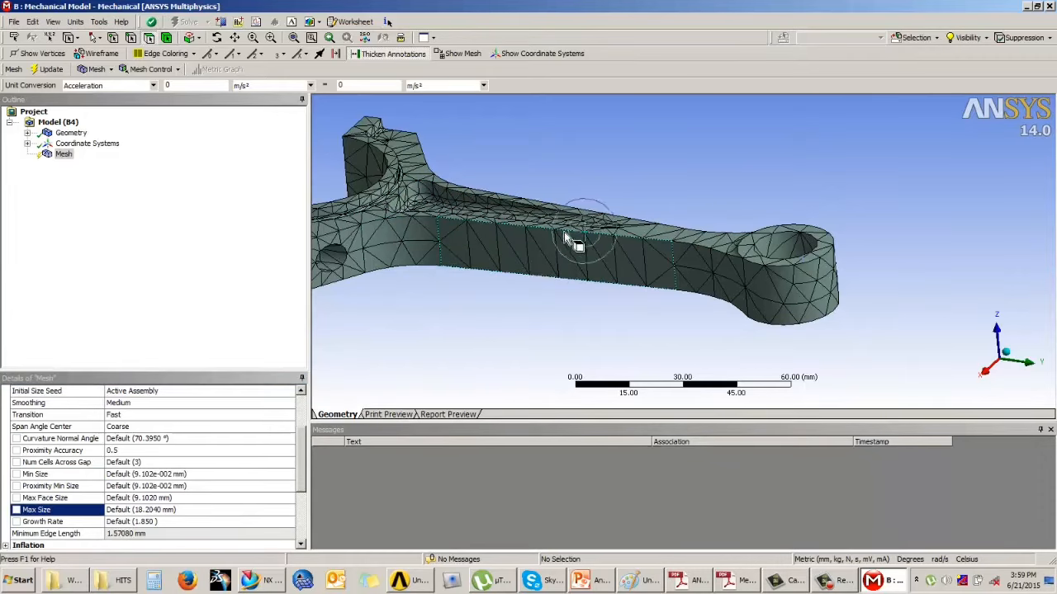
- Review the Proximity Min Size, Min Size, Max Face Size and Growth Rate settings of the mesh
click(146, 487)
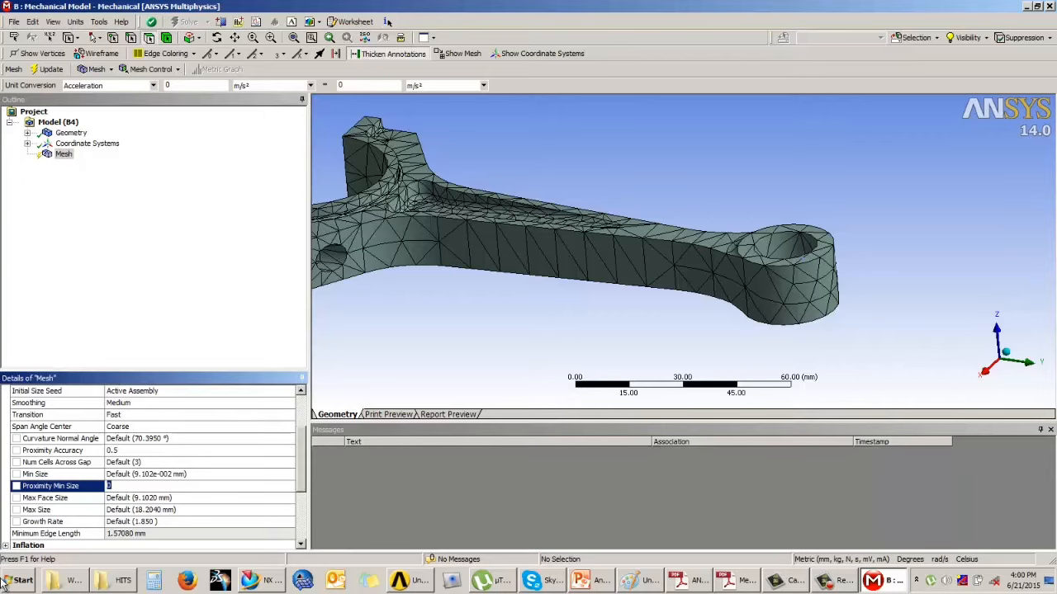
click(124, 475)
click(124, 486)
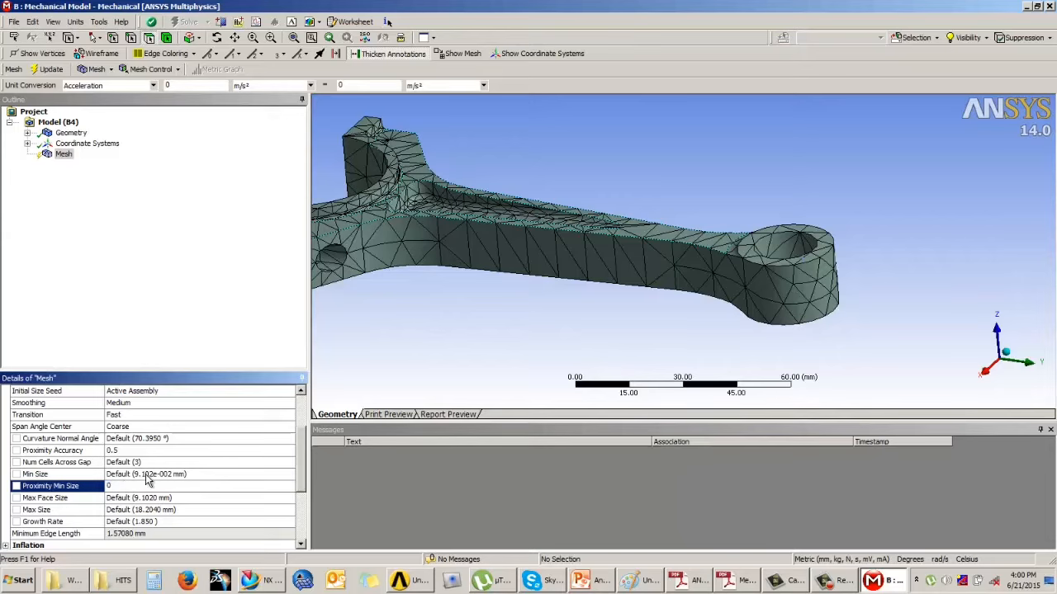
click(146, 498)
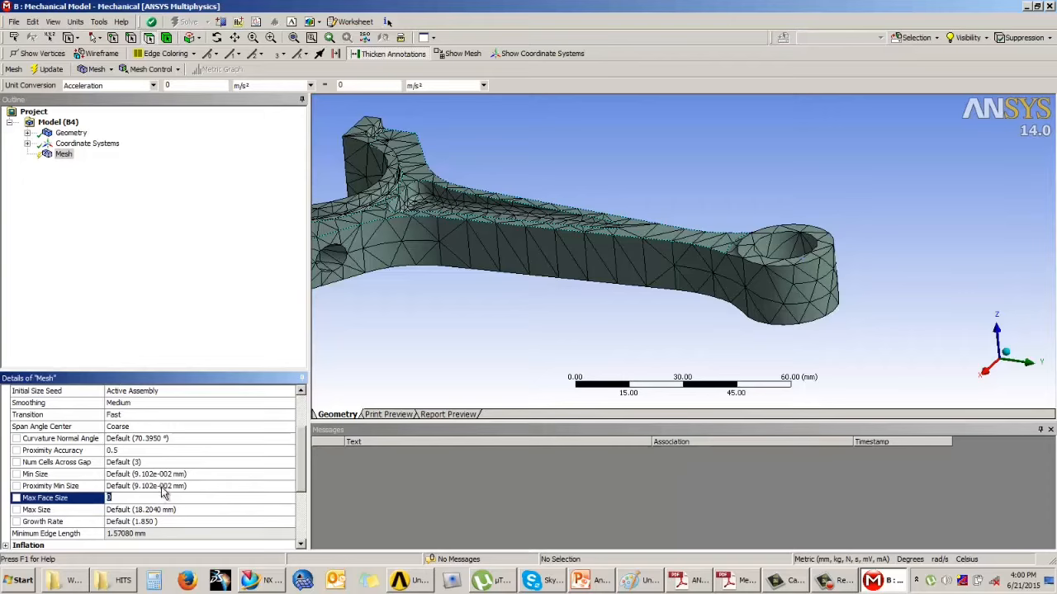
click(169, 486)
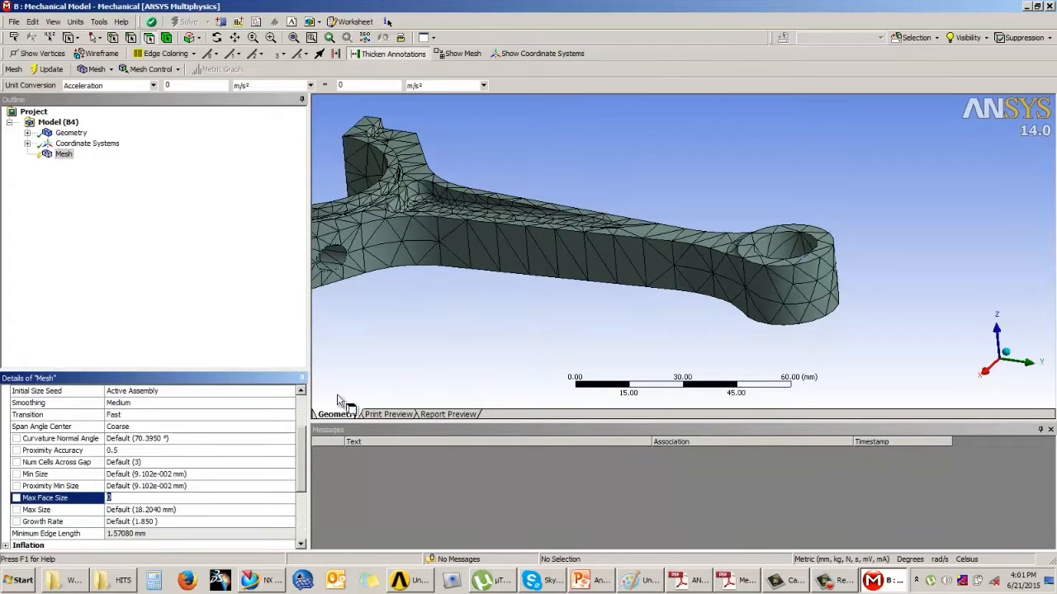
click(399, 355)
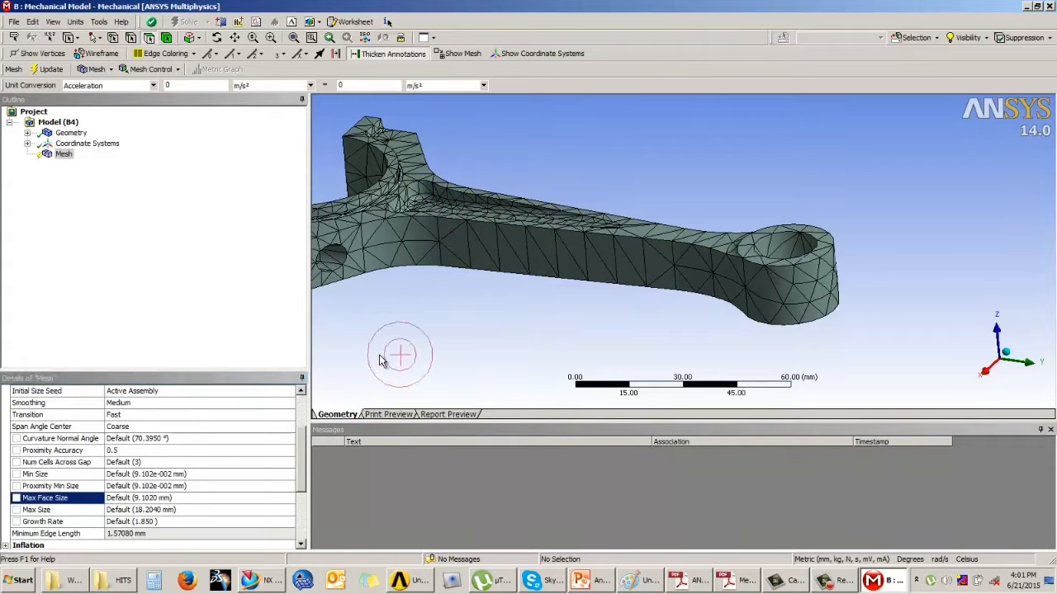
click(134, 524)
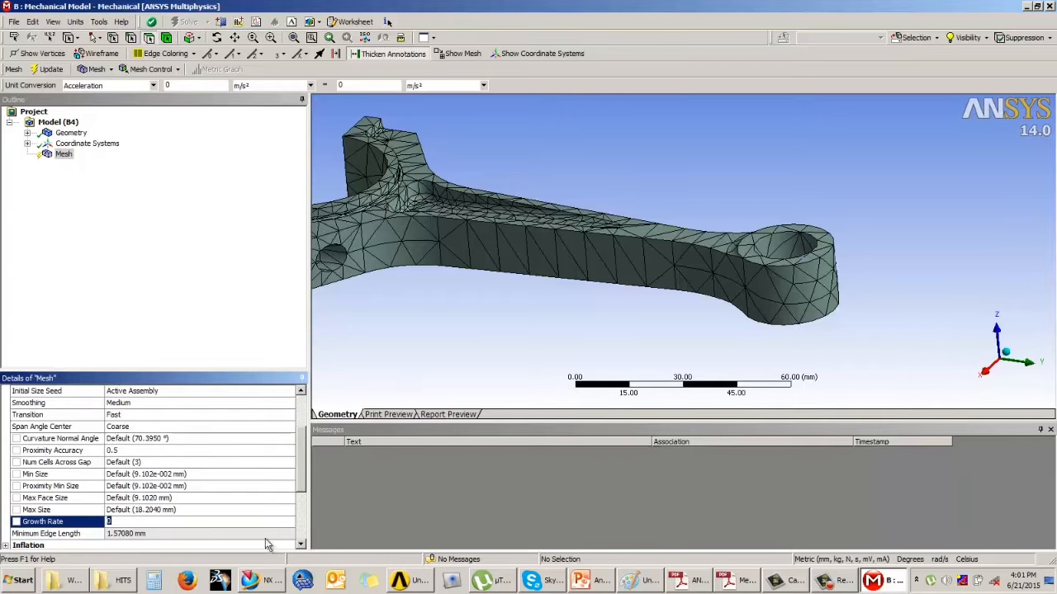
- Switch to Paint and brush a large rectangle with a small rectangle inside it, below and beside the perspective block
click(643, 580)
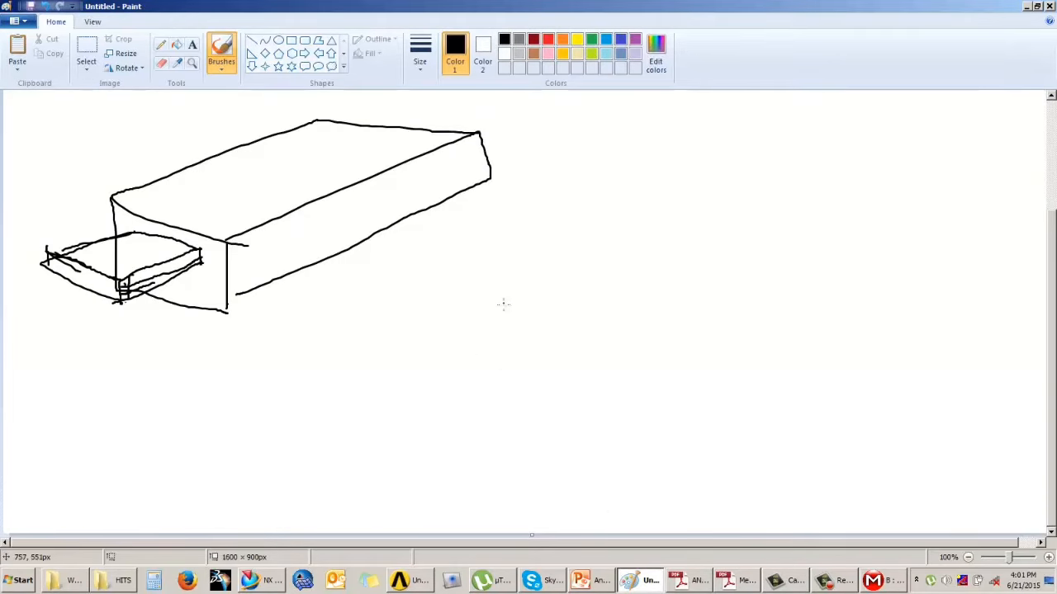
mouse_move(504, 304)
mouse_down()
mouse_move(503, 435)
mouse_move(749, 307)
mouse_move(745, 451)
mouse_move(496, 437)
mouse_up()
mouse_move(547, 338)
mouse_down()
mouse_move(582, 338)
mouse_move(587, 358)
mouse_up()
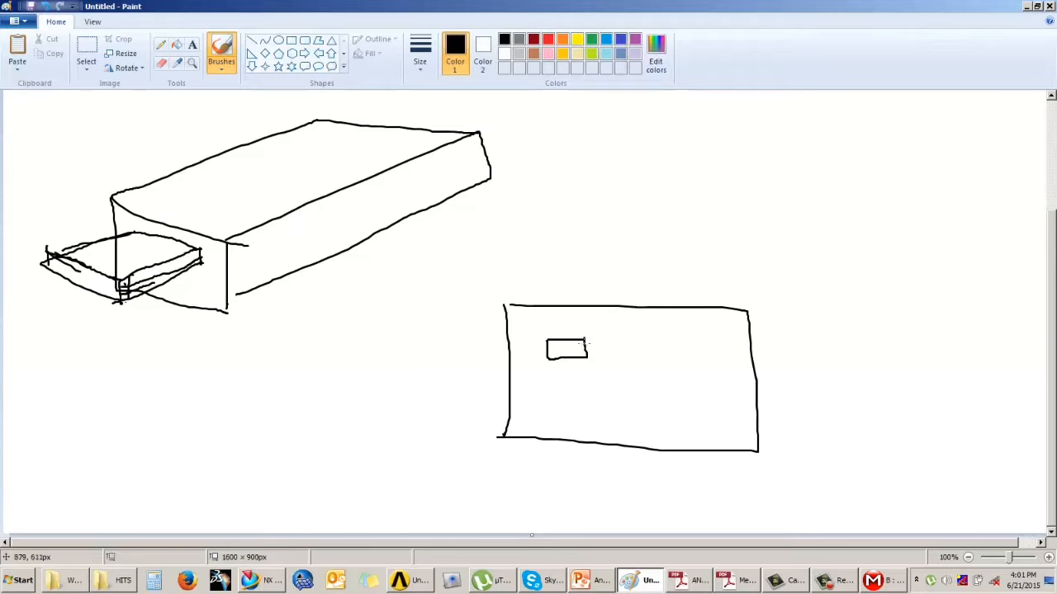
- Draw a row of tiny triangular elements inside the small rectangle and larger element shapes just above it
ctrl+scroll(563, 351, up, 2)
ctrl+scroll(570, 352, down, 2)
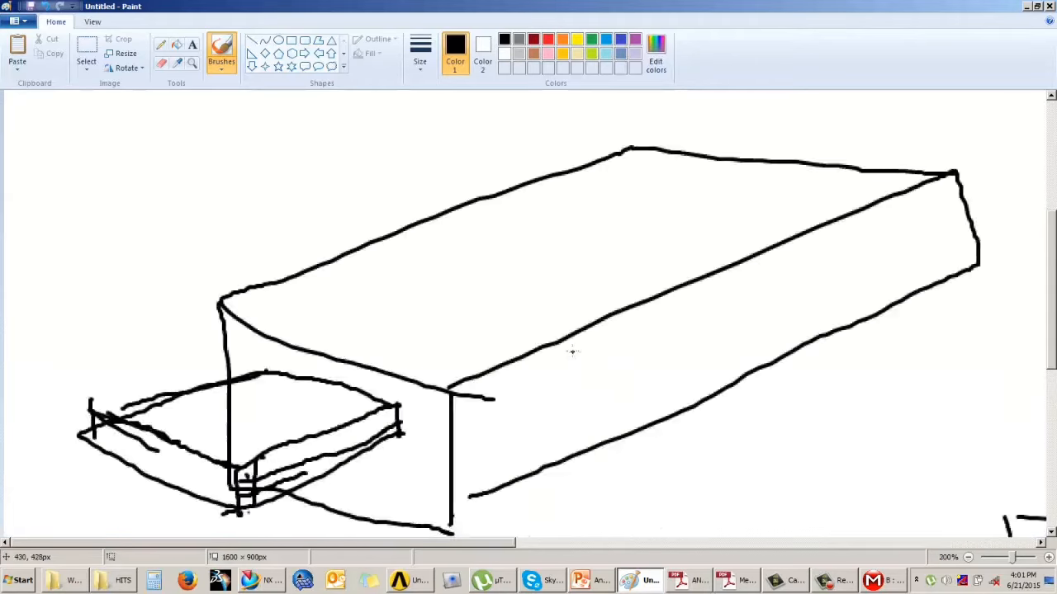
ctrl+scroll(632, 372, up, 1)
drag(471, 544, 710, 544)
drag(1047, 266, 1031, 347)
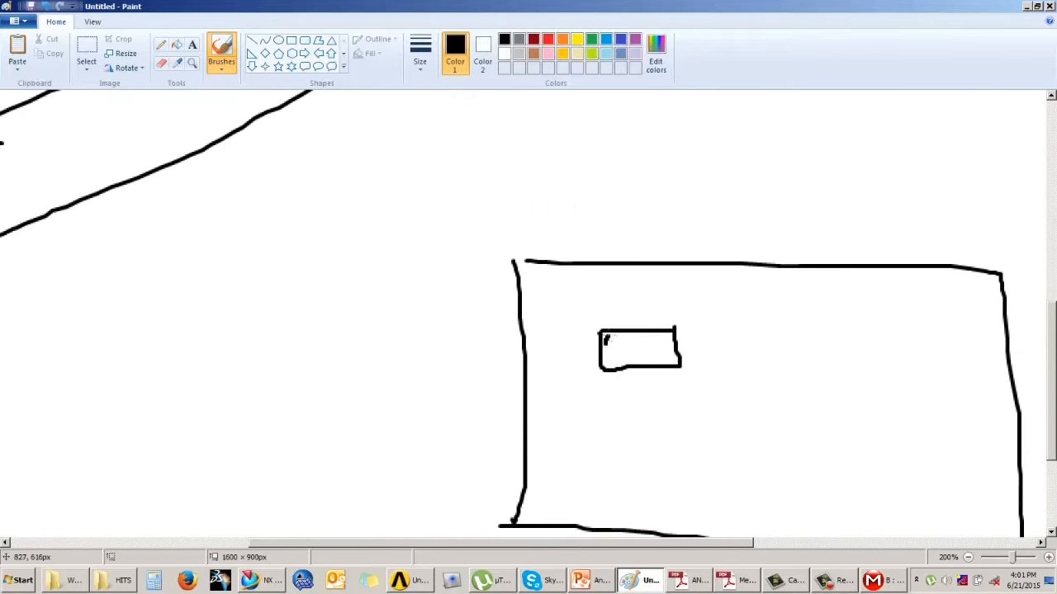
drag(609, 338, 655, 351)
mouse_move(621, 288)
mouse_down()
mouse_move(611, 315)
mouse_move(662, 305)
mouse_move(631, 294)
mouse_up()
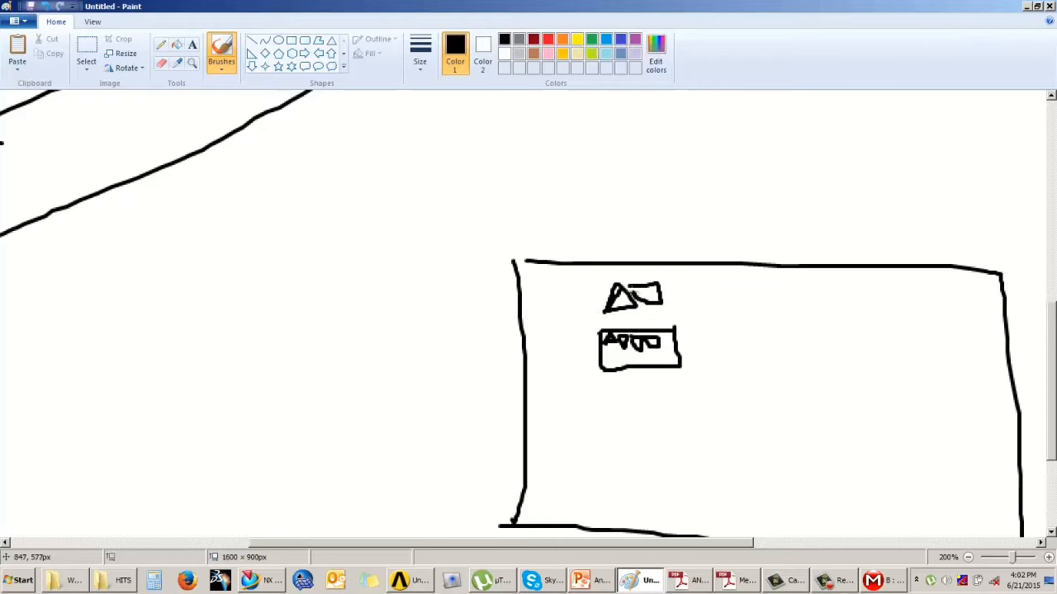
- Draw a large inverted triangle meeting a tiny triangle at its tip, beside the small rectangle
ctrl+scroll(643, 327, up, 1)
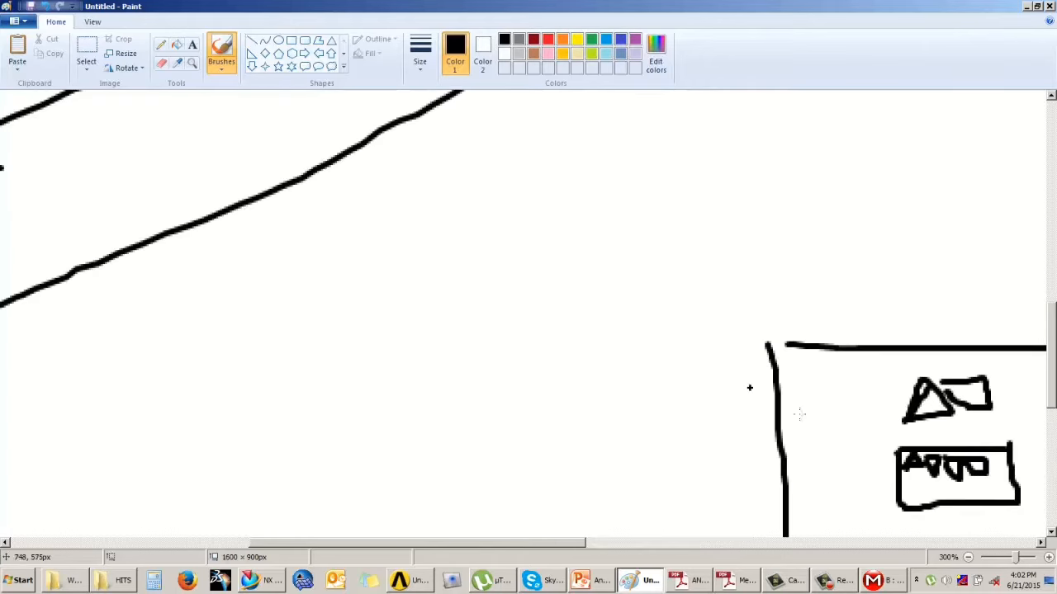
drag(550, 542, 660, 542)
scroll(681, 500, down, 3)
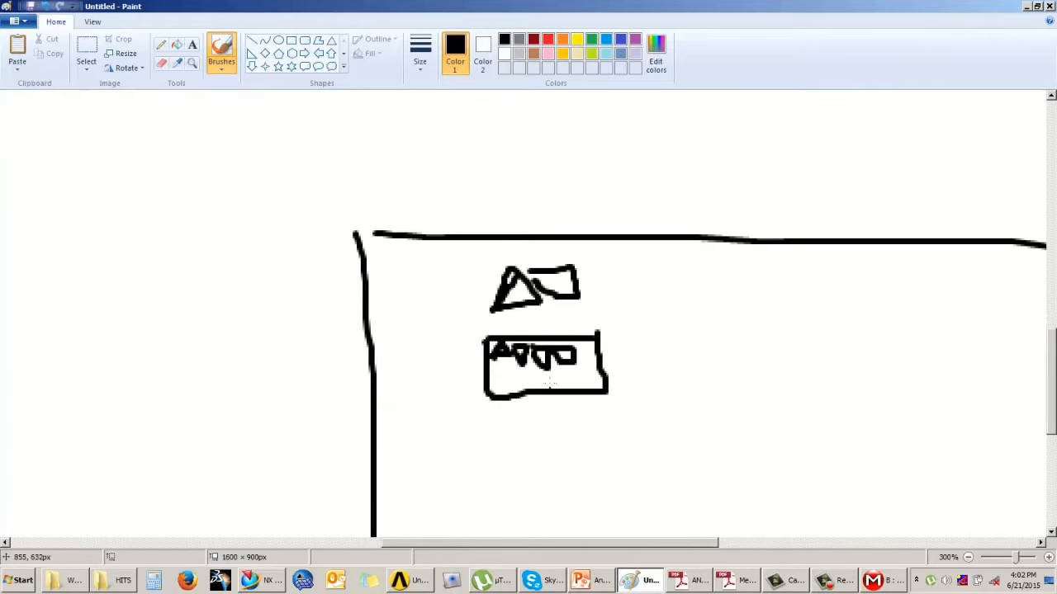
mouse_move(663, 346)
mouse_down()
mouse_move(670, 363)
mouse_move(627, 283)
mouse_move(665, 339)
mouse_up()
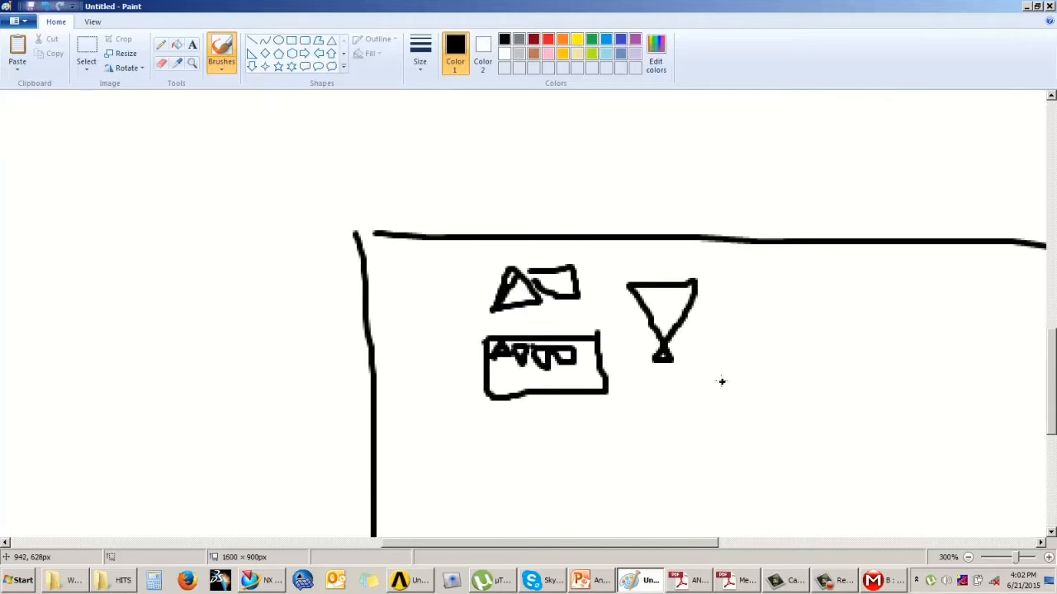
- Draw a small inverted triangle widening upward through two further layers to illustrate gradual element growth
drag(728, 382, 764, 381)
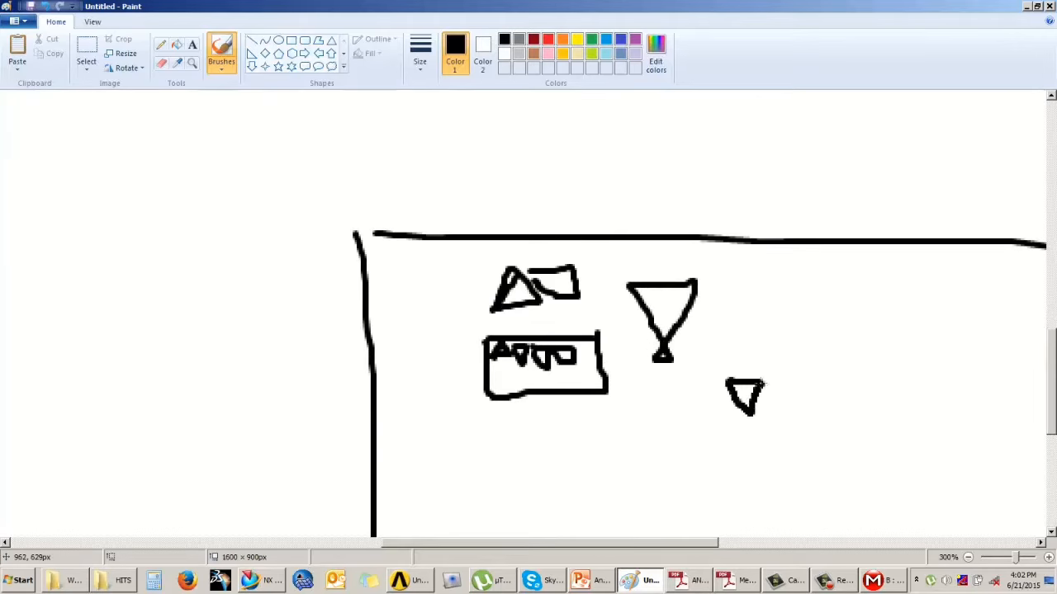
drag(713, 345, 730, 381)
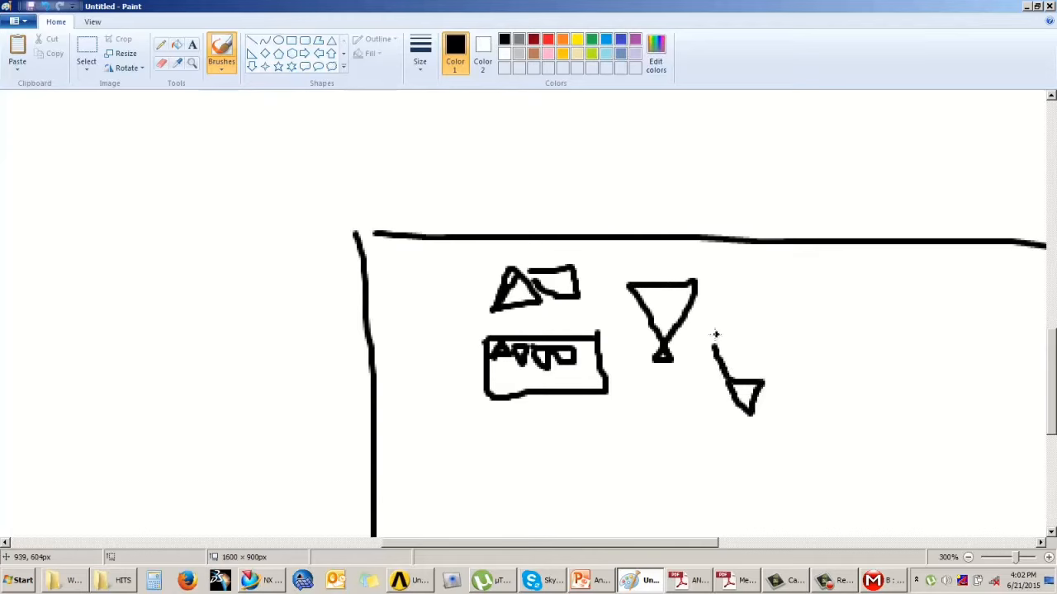
mouse_move(715, 345)
mouse_down()
mouse_move(766, 345)
mouse_move(747, 378)
mouse_move(708, 328)
mouse_move(783, 318)
mouse_move(774, 347)
mouse_up()
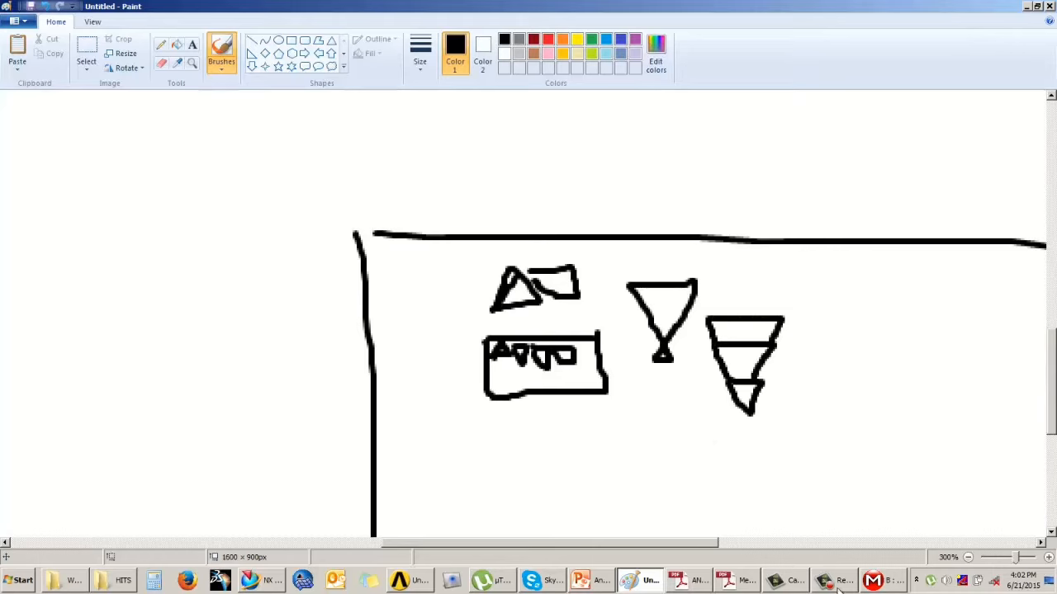
- Switch back to ANSYS Mechanical and review the Growth Rate and Patch Conforming Options in the mesh details
click(878, 583)
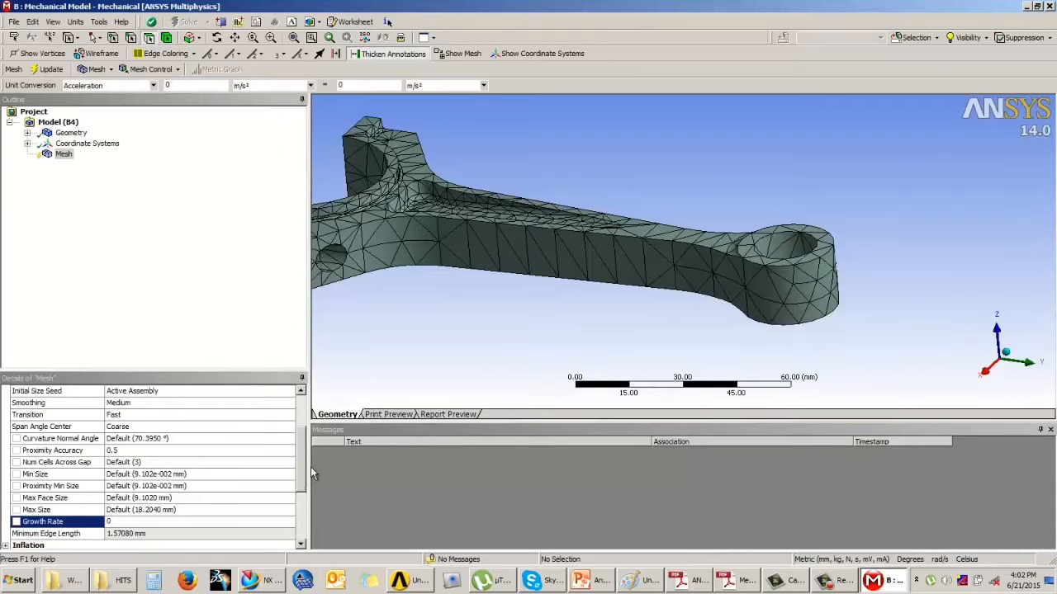
scroll(272, 479, down, 2)
click(161, 485)
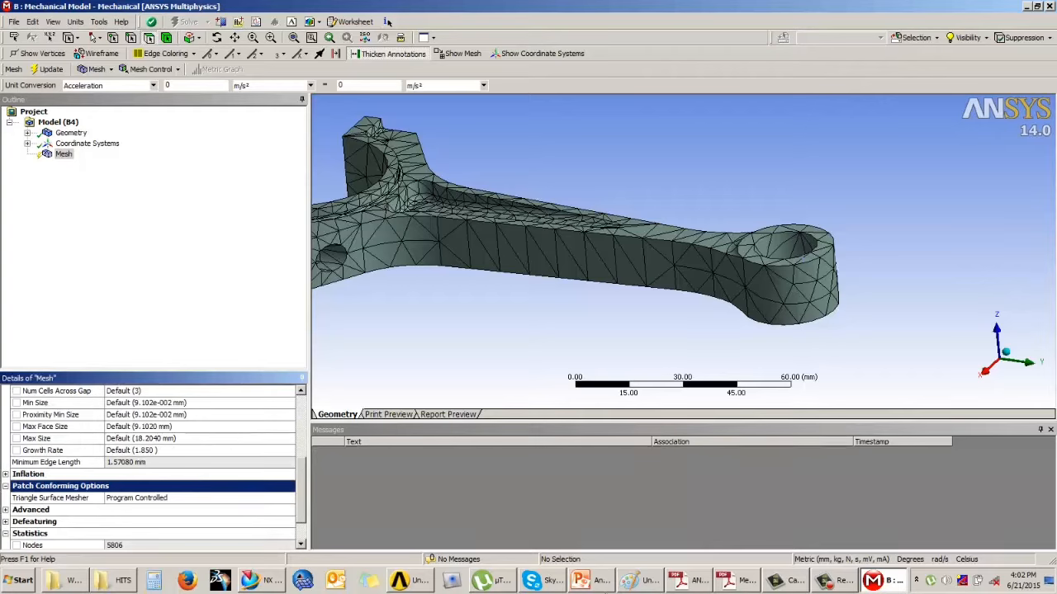
- Switch to Paint and handwrite the growth rate 1.2 with 20% beneath it, beside the large rectangle
click(651, 582)
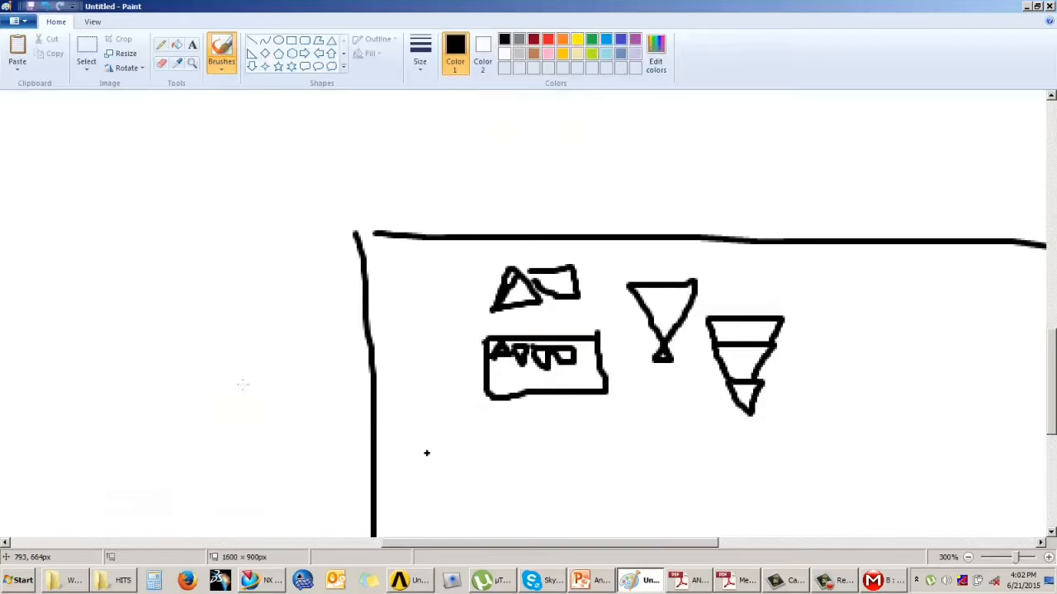
drag(185, 312, 183, 364)
drag(223, 322, 264, 360)
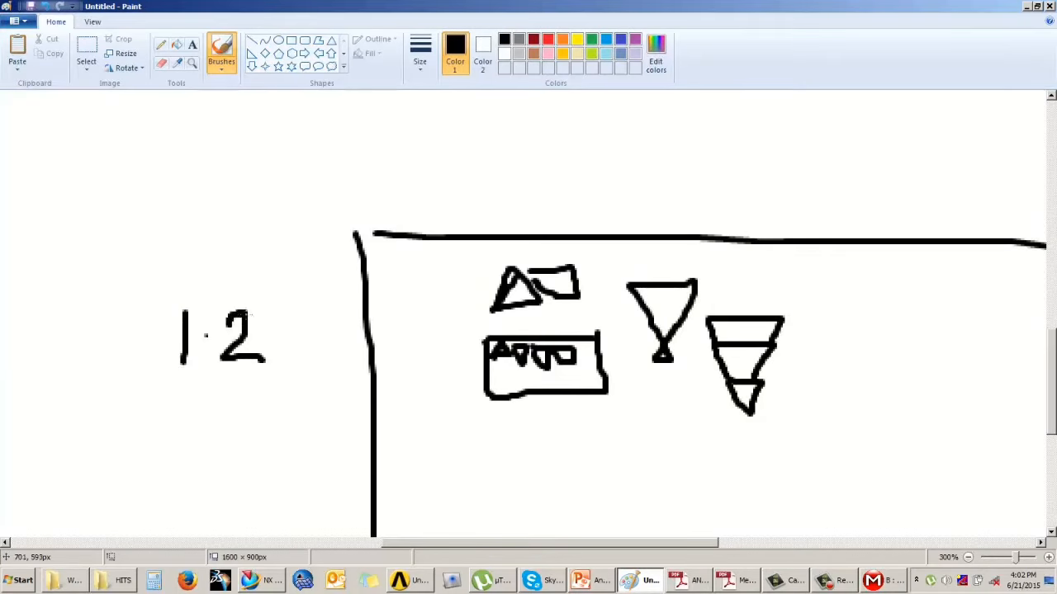
drag(246, 439, 283, 475)
drag(312, 434, 310, 436)
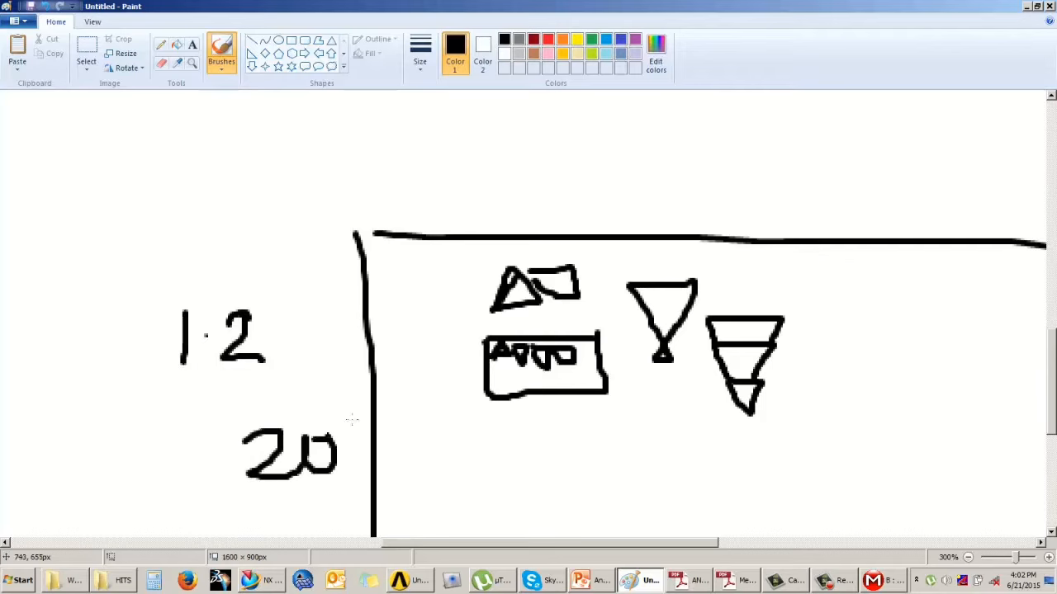
drag(365, 404, 345, 483)
drag(411, 449, 409, 451)
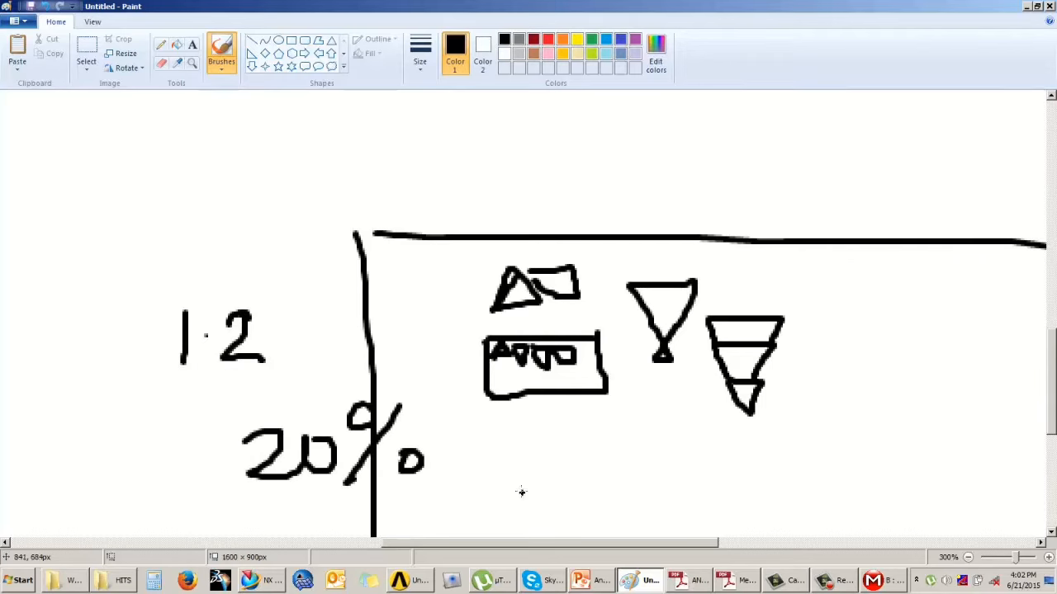
- Draw an inverted triangle with successively wider layers stacked above it, directly beneath the small rectangle
mouse_move(520, 492)
mouse_down()
mouse_move(561, 493)
mouse_move(541, 520)
mouse_move(490, 452)
mouse_move(583, 454)
mouse_move(540, 518)
mouse_up()
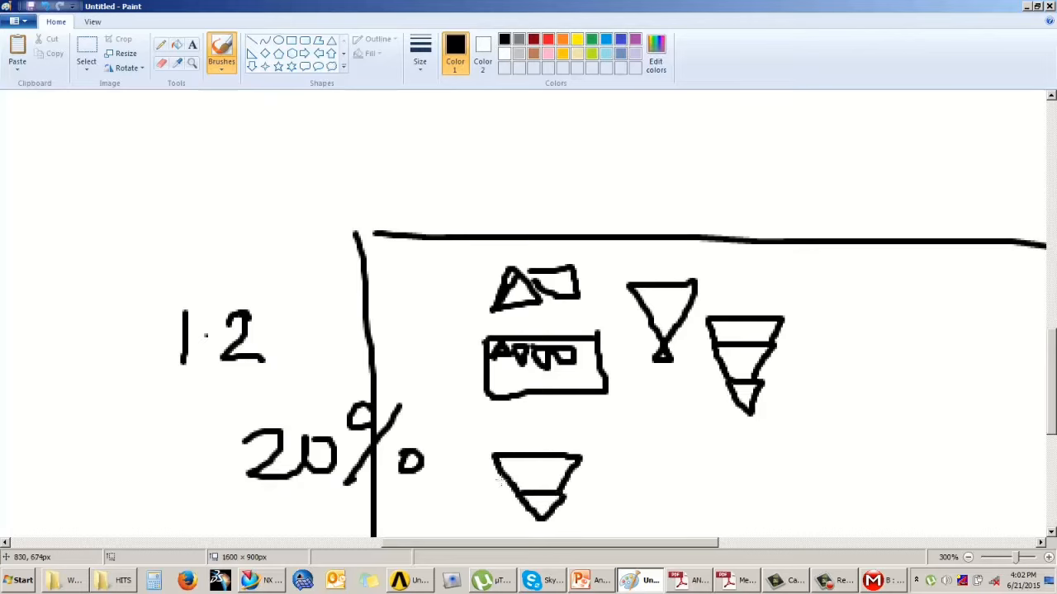
mouse_move(496, 455)
mouse_down()
mouse_move(479, 425)
mouse_move(600, 431)
mouse_move(581, 456)
mouse_up()
mouse_move(486, 423)
mouse_down()
mouse_move(456, 385)
mouse_move(605, 403)
mouse_move(599, 423)
mouse_up()
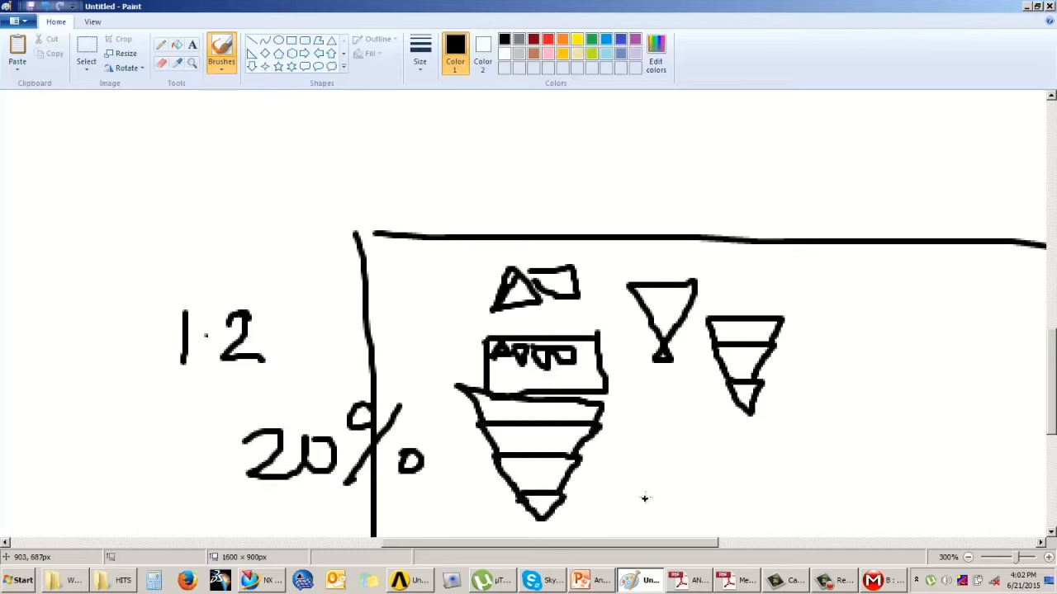
- Switch to ANSYS Mechanical and examine the Proximity Accuracy setting and its adjustable range in the mesh details
click(889, 589)
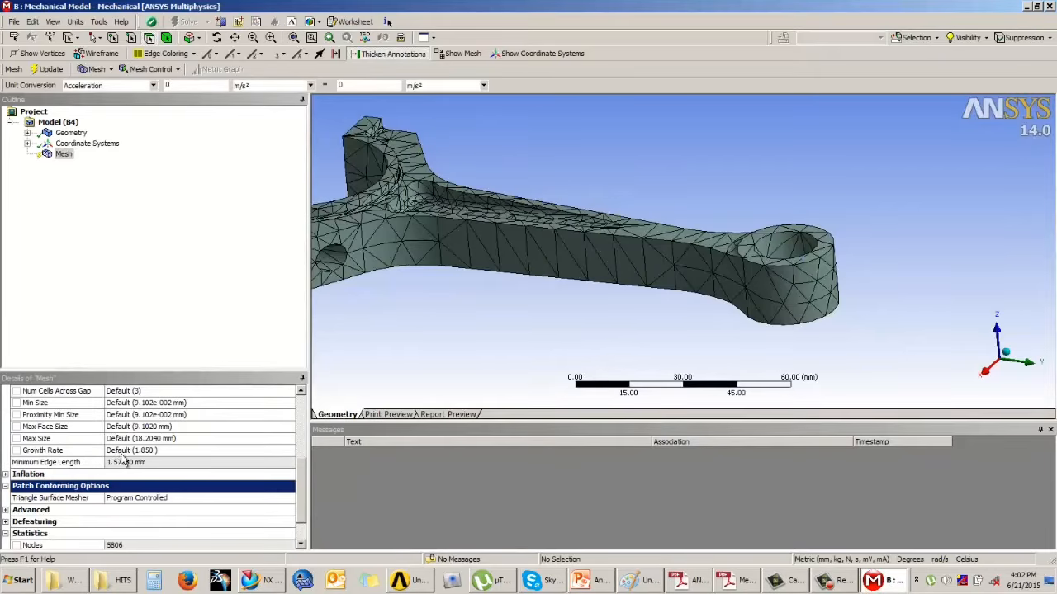
drag(303, 487, 303, 468)
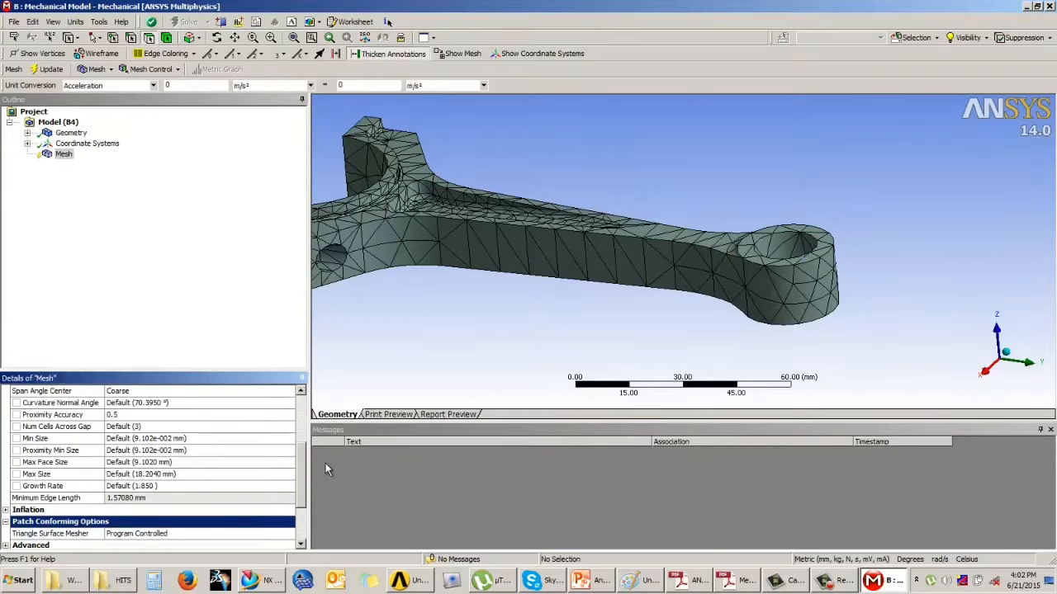
click(65, 415)
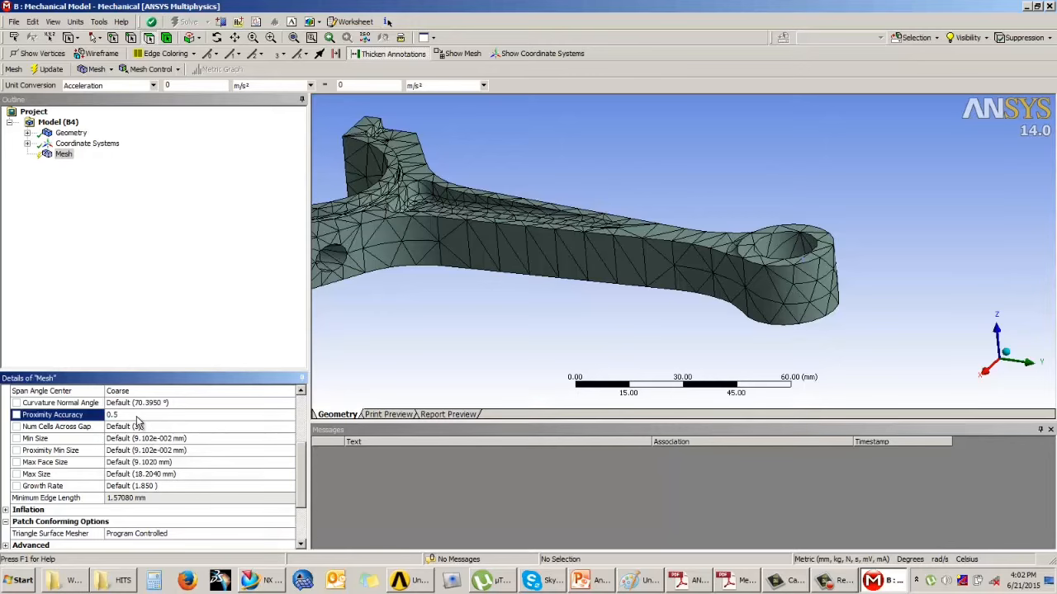
click(137, 417)
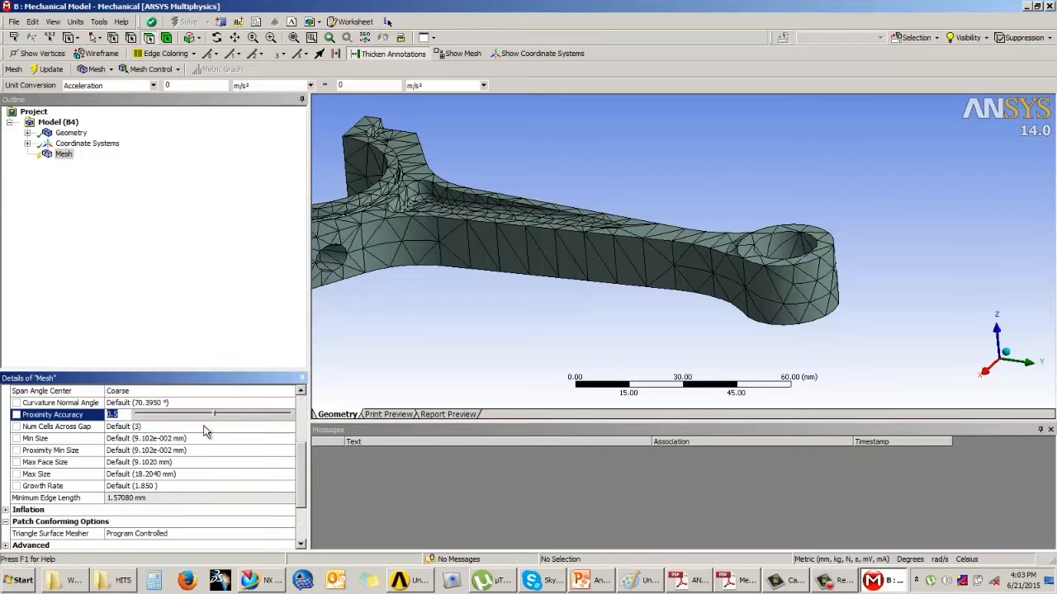
mouse_move(214, 415)
mouse_down()
mouse_move(137, 418)
mouse_move(210, 419)
mouse_up()
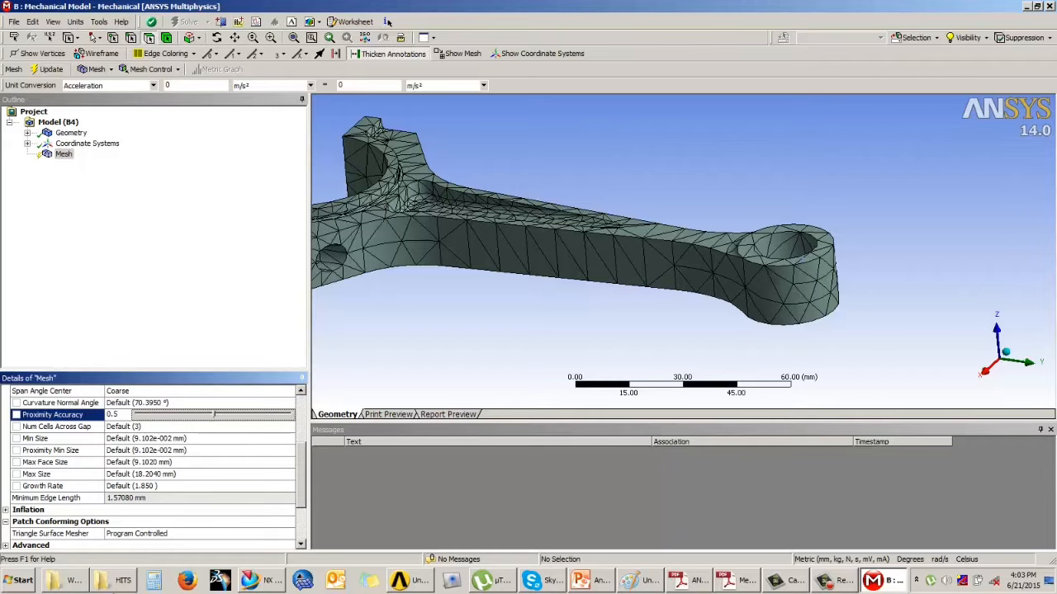
click(199, 331)
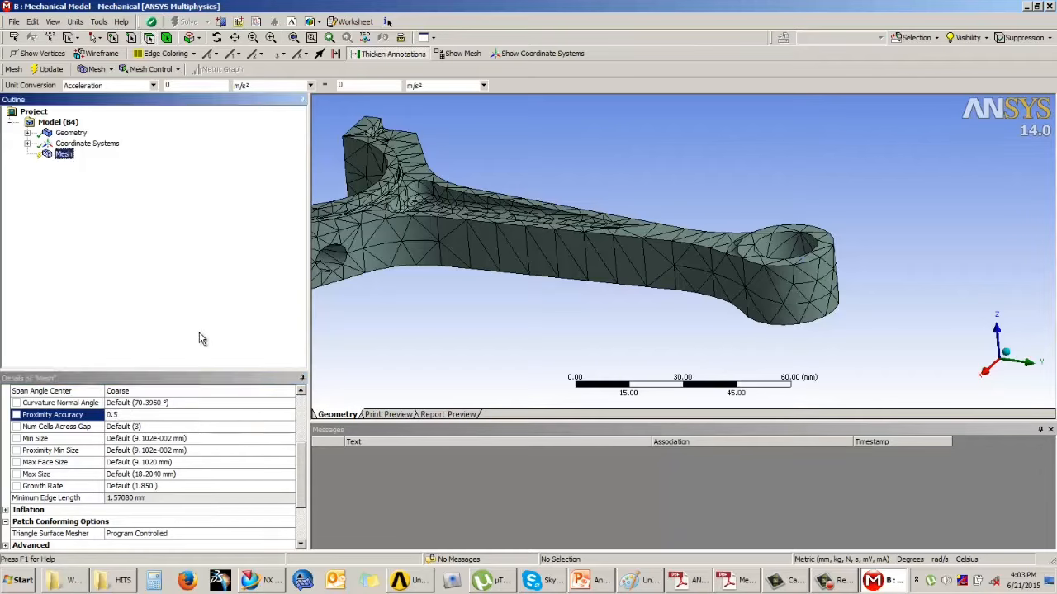
click(124, 416)
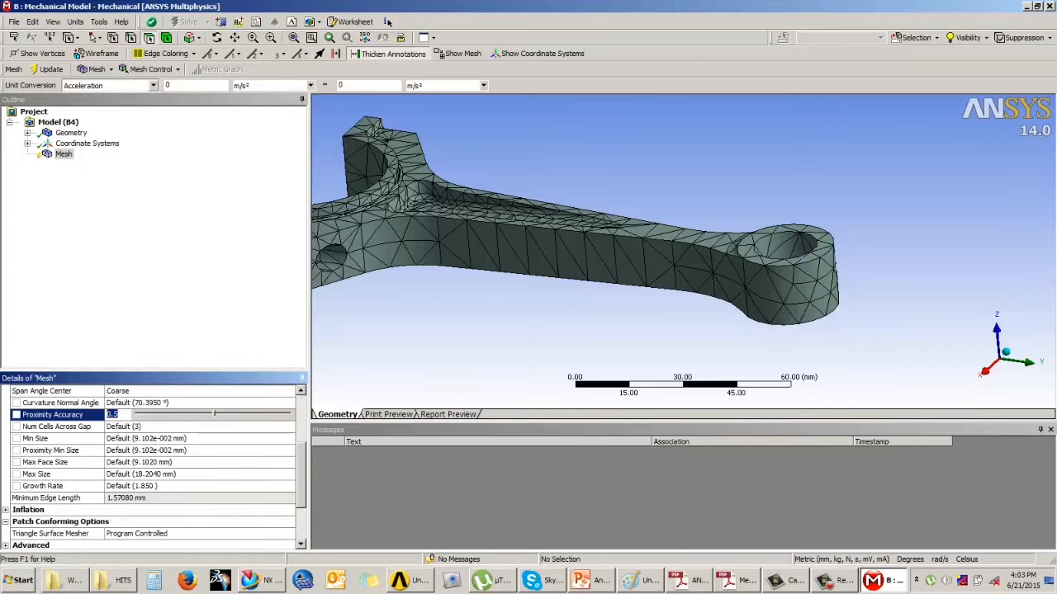
- Switch to Paint and erase the entire drawing to get a blank canvas
click(605, 583)
click(623, 580)
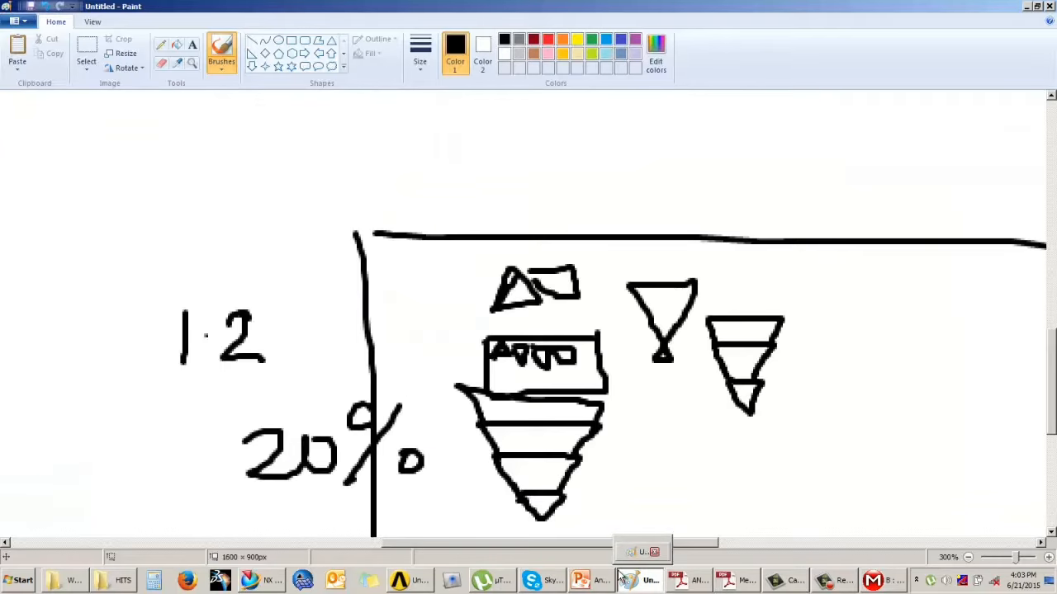
key(ctrl+a)
key(Delete)
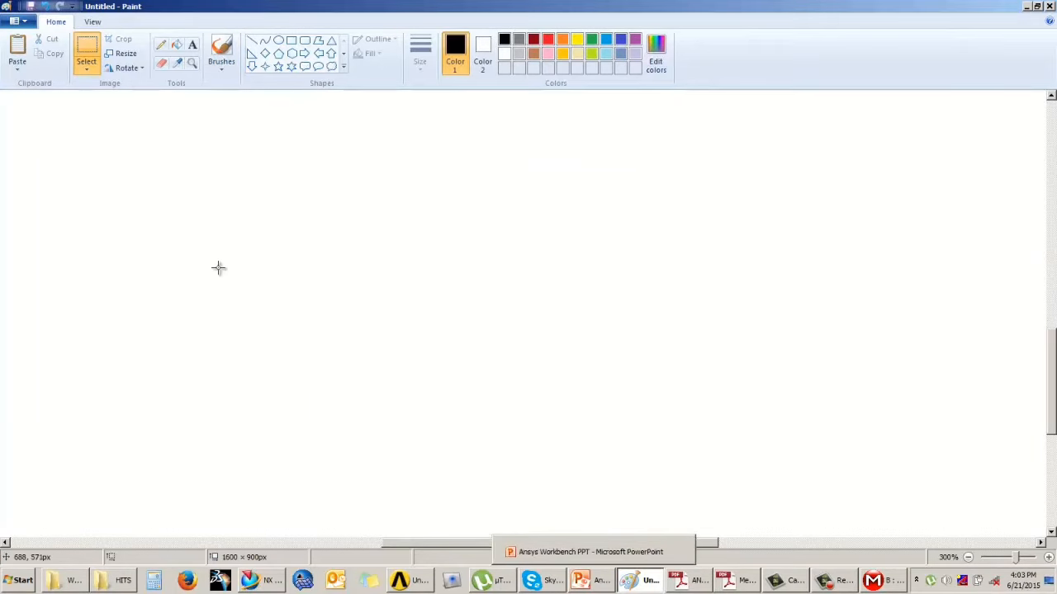
- Brush a small quarter-circle sector with a square marking its right-angle corner
click(221, 49)
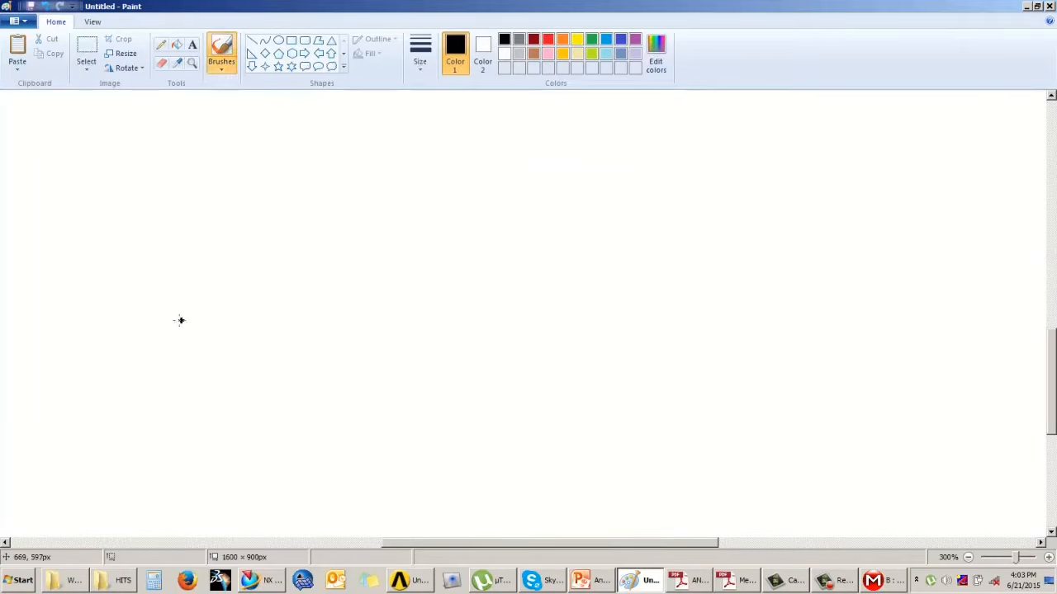
mouse_move(181, 321)
mouse_down()
mouse_move(193, 294)
mouse_move(316, 231)
mouse_move(340, 232)
mouse_up()
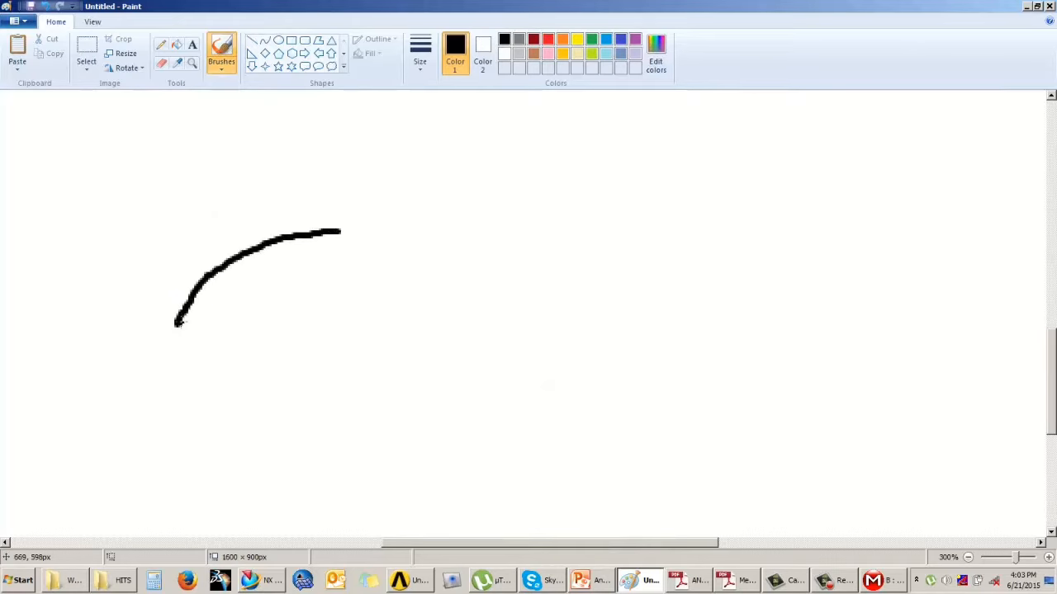
mouse_move(178, 323)
mouse_down()
mouse_move(216, 272)
mouse_move(356, 228)
mouse_move(342, 329)
mouse_up()
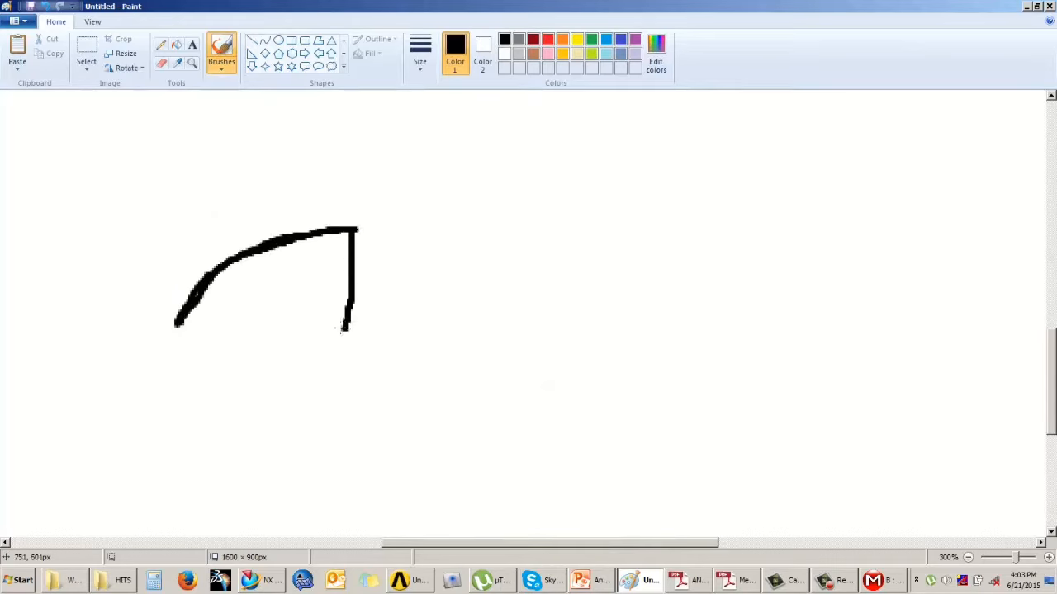
mouse_move(176, 324)
mouse_down()
mouse_move(345, 327)
mouse_move(325, 294)
mouse_move(312, 325)
mouse_up()
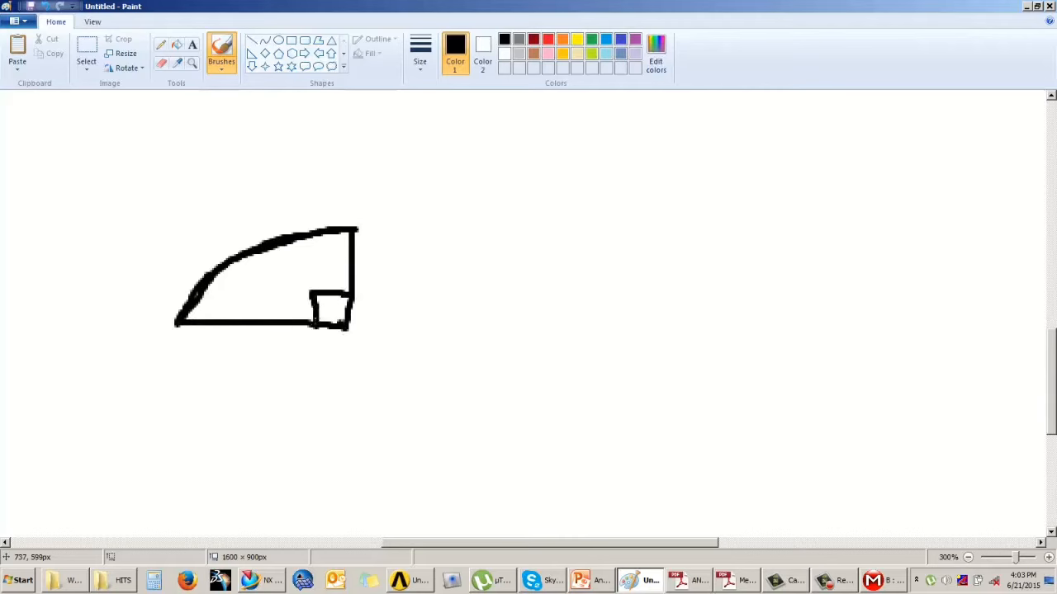
- Draw a much larger sector beside the small one, with a row of small elements along its curved edge
mouse_move(417, 390)
mouse_down()
mouse_move(435, 333)
mouse_move(757, 227)
mouse_up()
drag(429, 396, 711, 485)
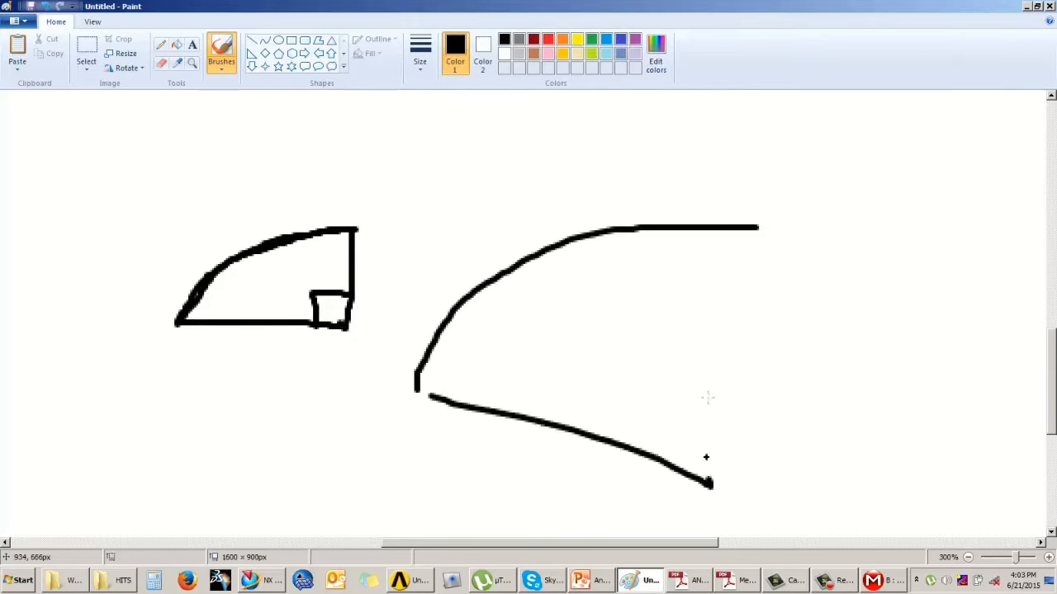
drag(751, 237, 711, 487)
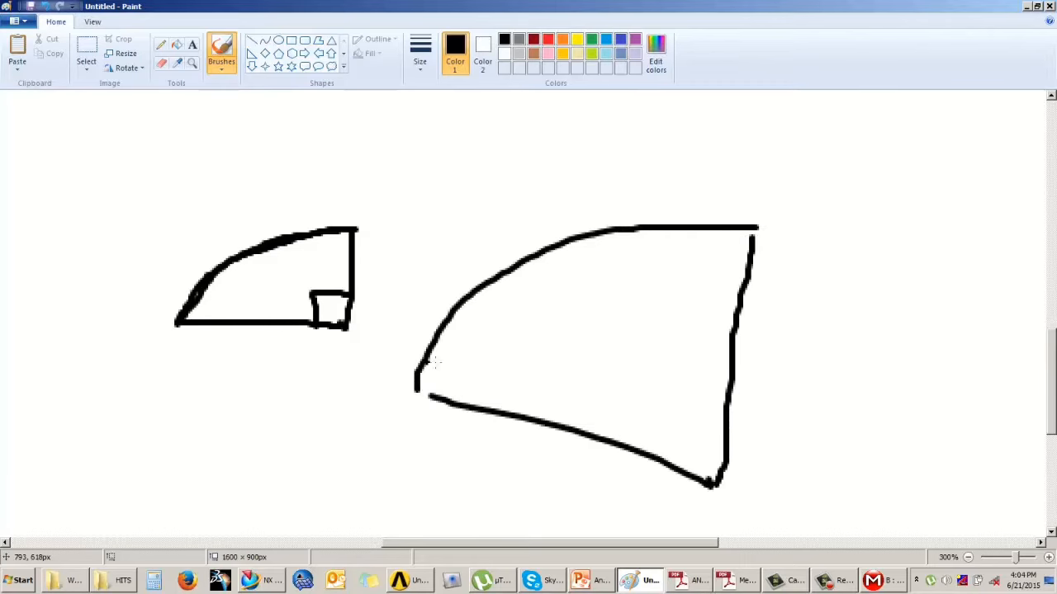
drag(434, 363, 425, 396)
mouse_move(450, 320)
mouse_down()
mouse_move(476, 328)
mouse_move(449, 363)
mouse_up()
drag(479, 289, 489, 314)
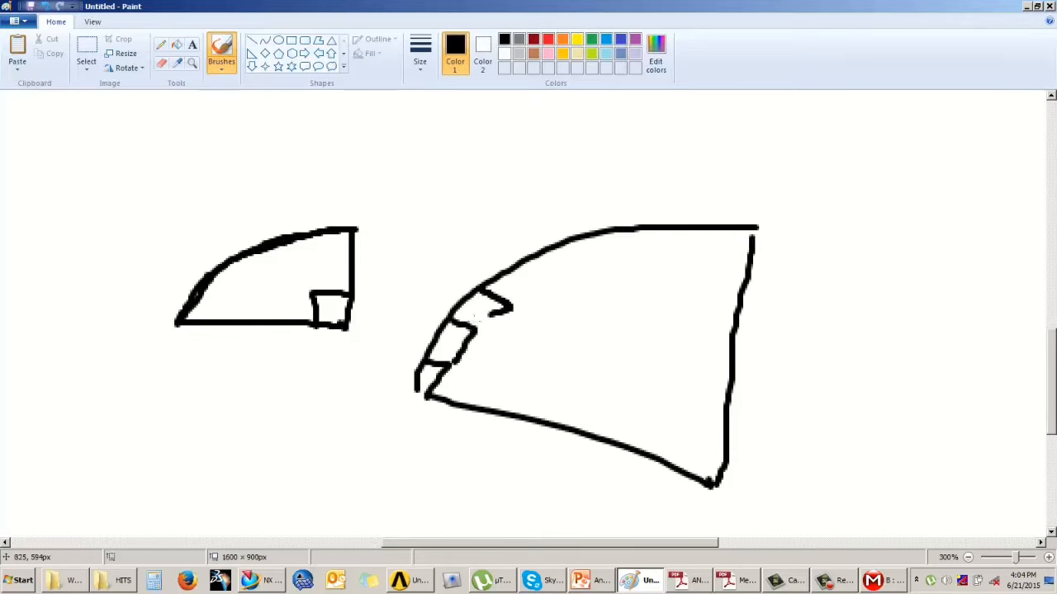
- Switch back to ANSYS Mechanical and review the Curvature Normal Angle, Min Size and Num Cells Across Gap mesh settings
click(882, 581)
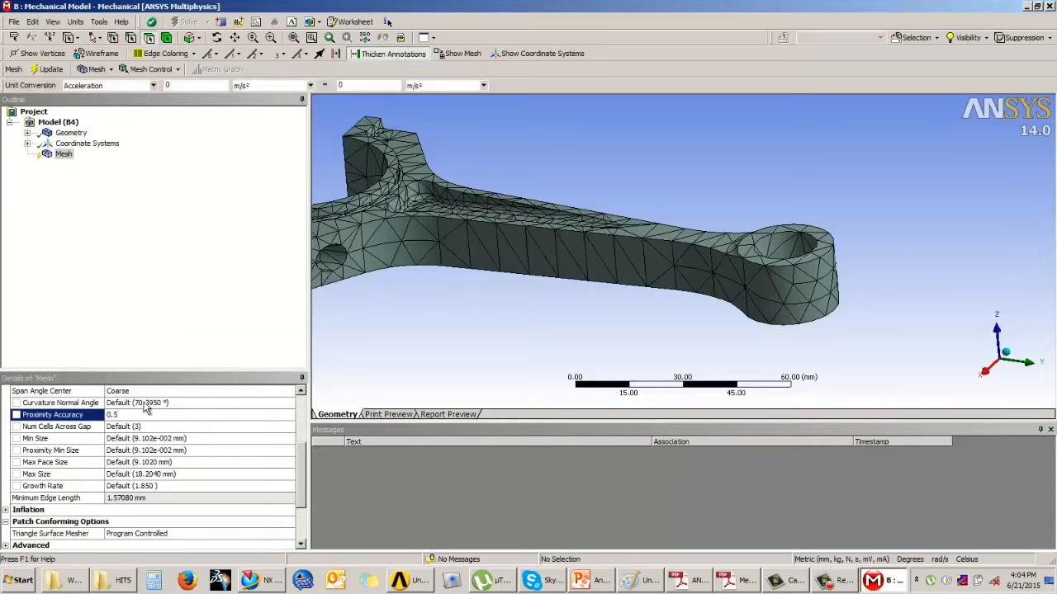
click(145, 406)
click(111, 438)
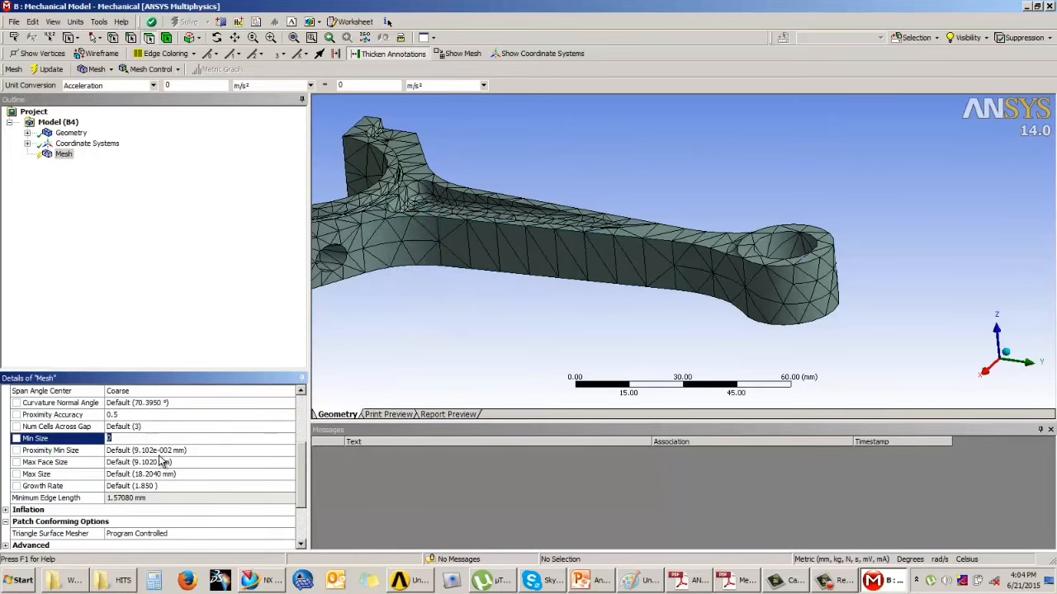
scroll(301, 470, up, 1)
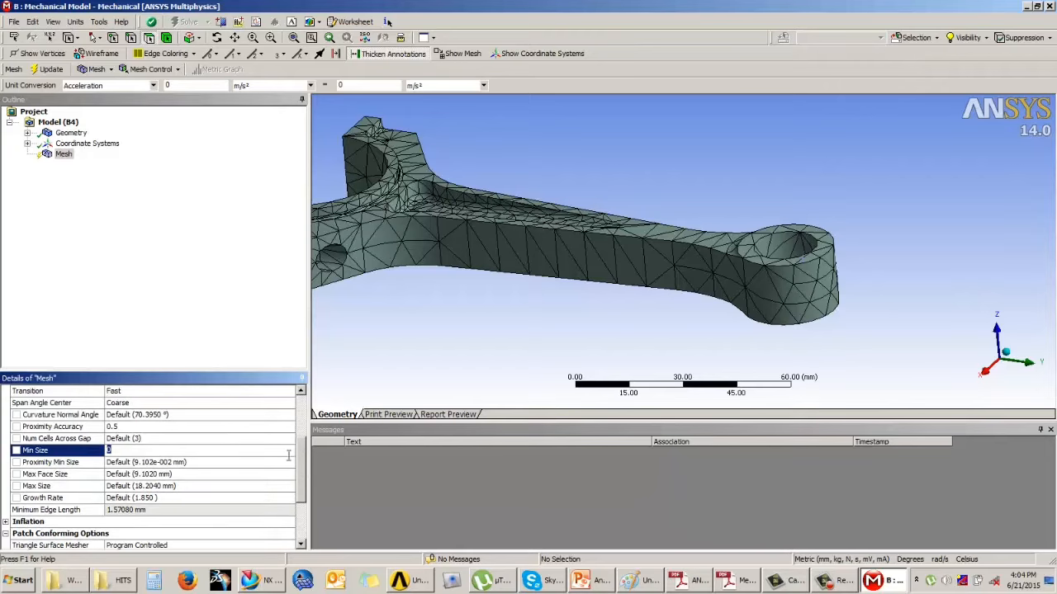
click(56, 441)
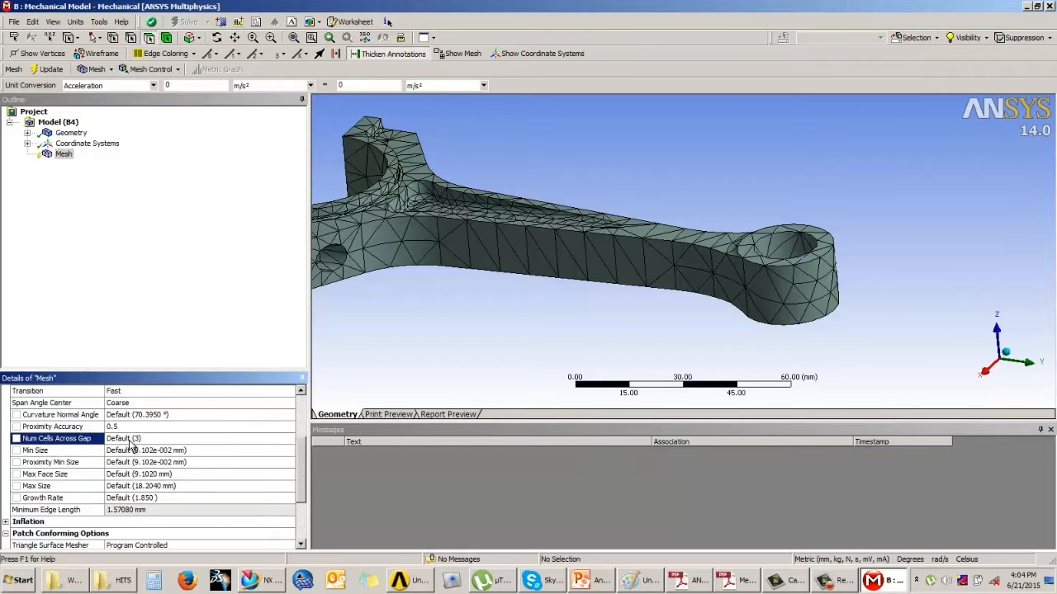
click(131, 440)
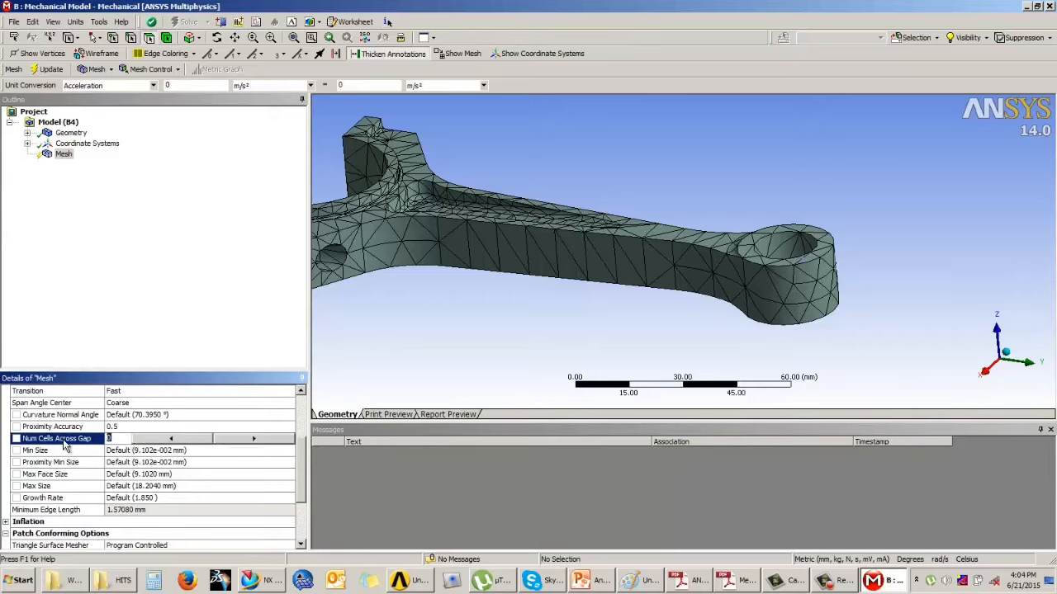
- Set Use Advanced Size Function to On: Curvature and review the sizing options it offers
scroll(304, 470, up, 3)
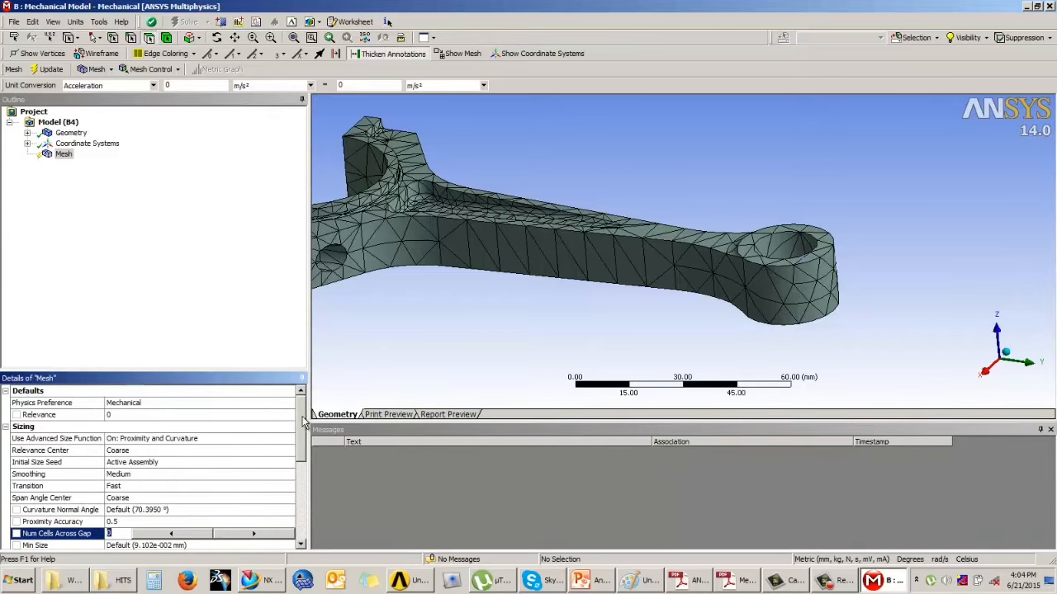
click(142, 443)
click(289, 438)
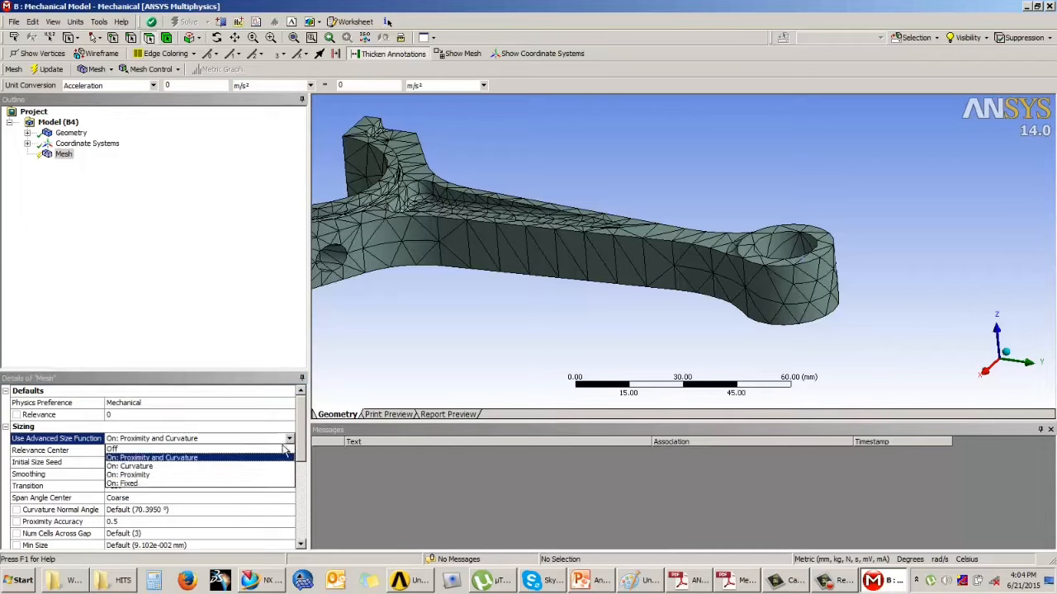
click(132, 467)
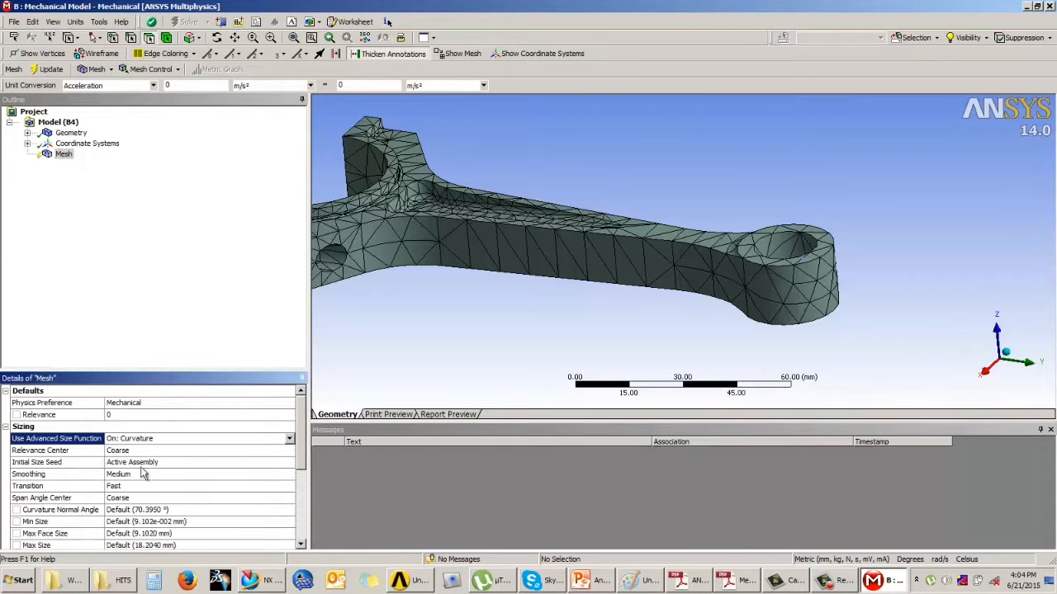
scroll(301, 440, down, 2)
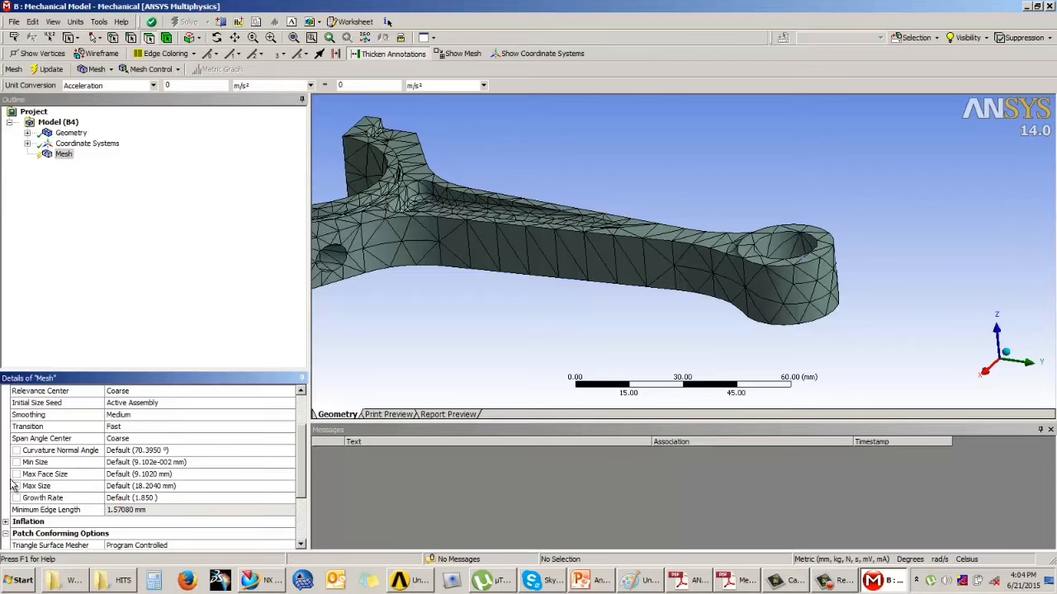
- Set Use Advanced Size Function to On: Proximity and review the sizing options it offers
scroll(302, 460, up, 2)
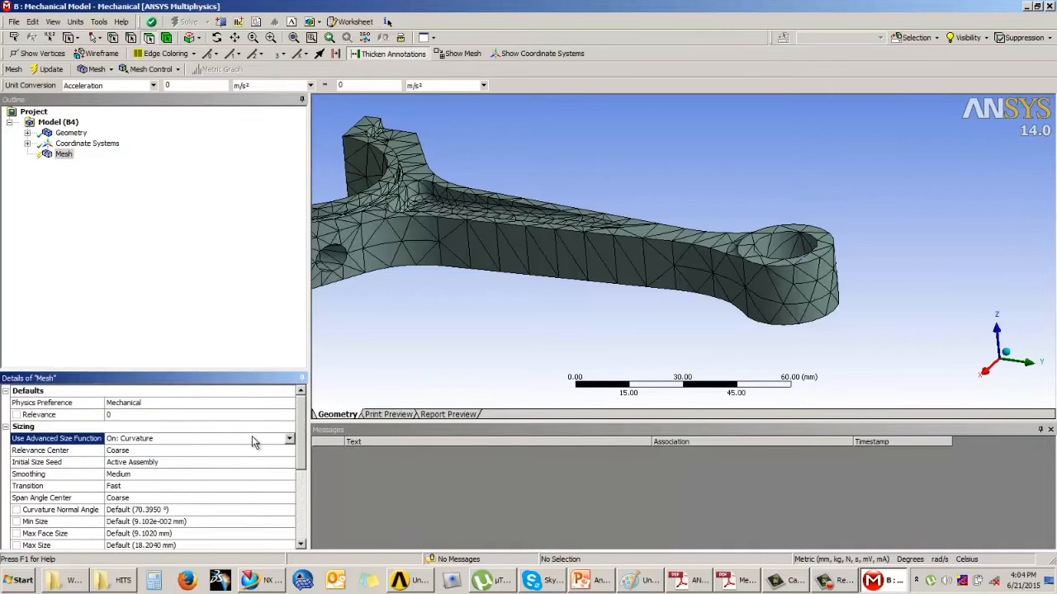
click(289, 438)
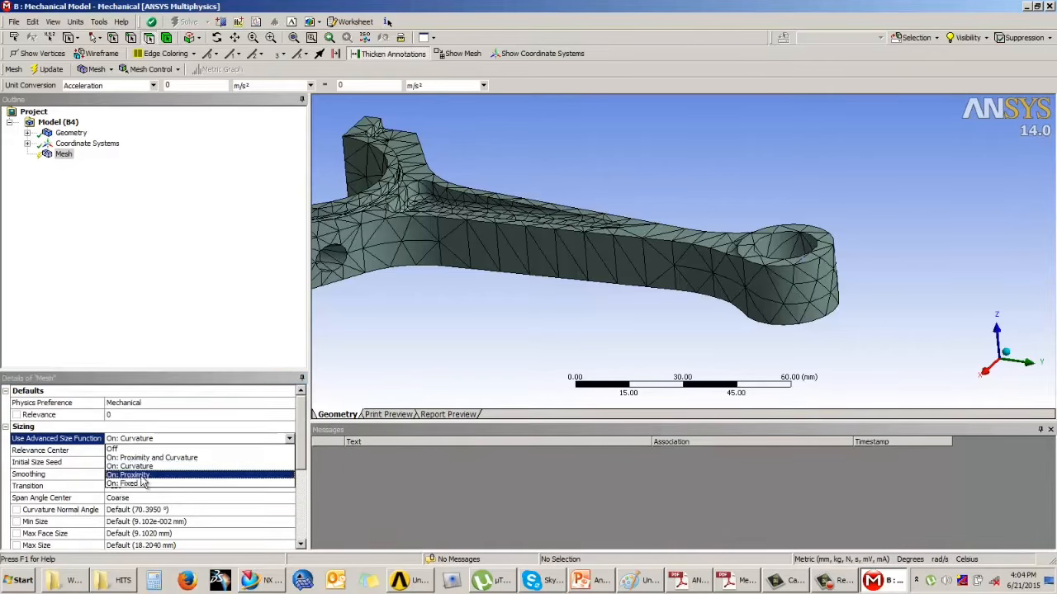
click(147, 474)
scroll(24, 446, down, 3)
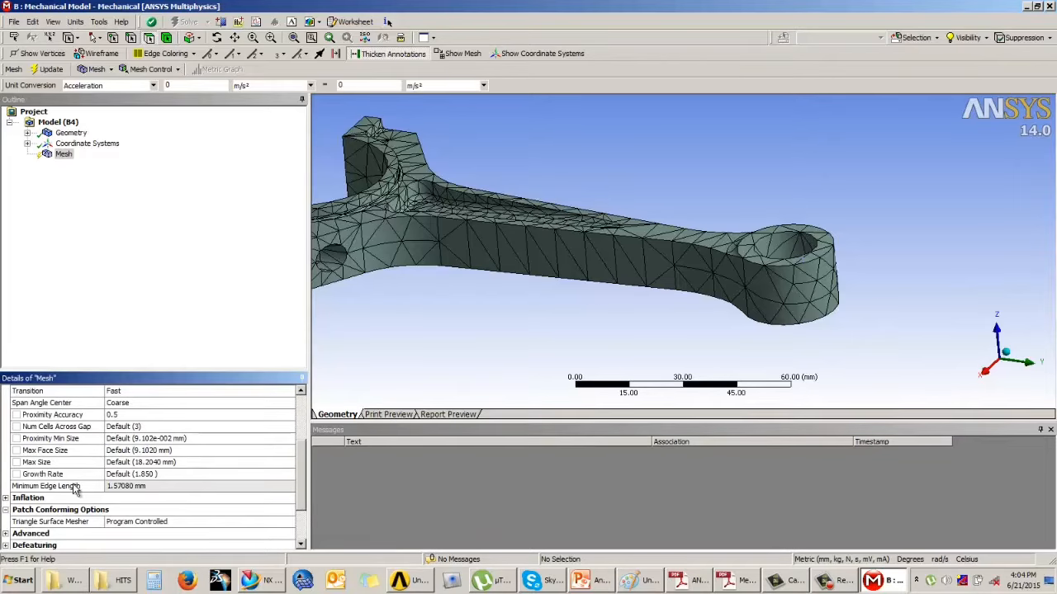
- Set Use Advanced Size Function to On: Proximity and Curvature, and review Curvature Normal Angle and Num Cells Across Gap
drag(299, 473, 257, 436)
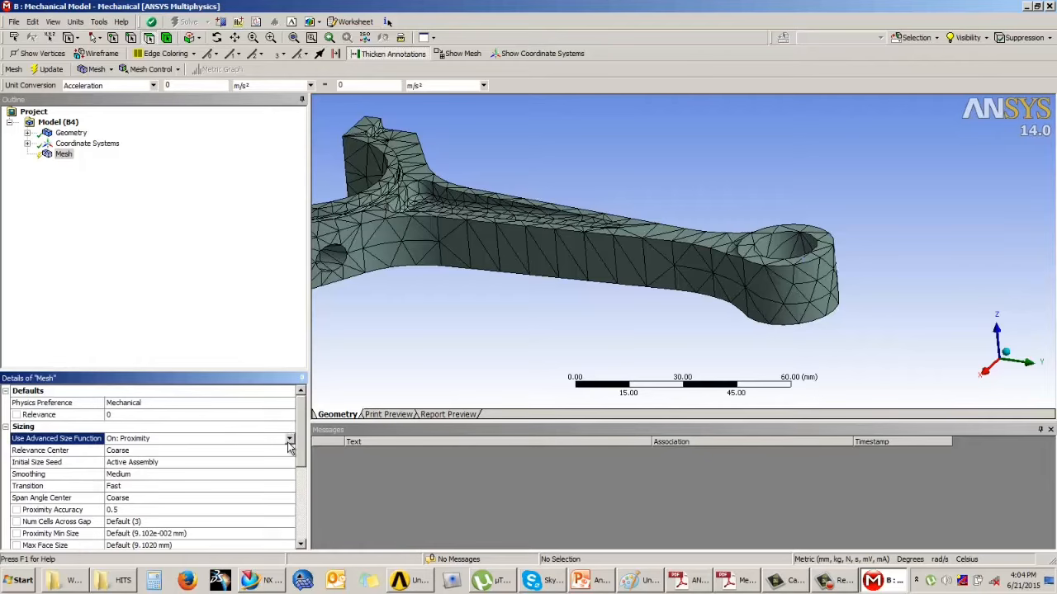
click(289, 438)
click(182, 465)
scroll(301, 441, down, 1)
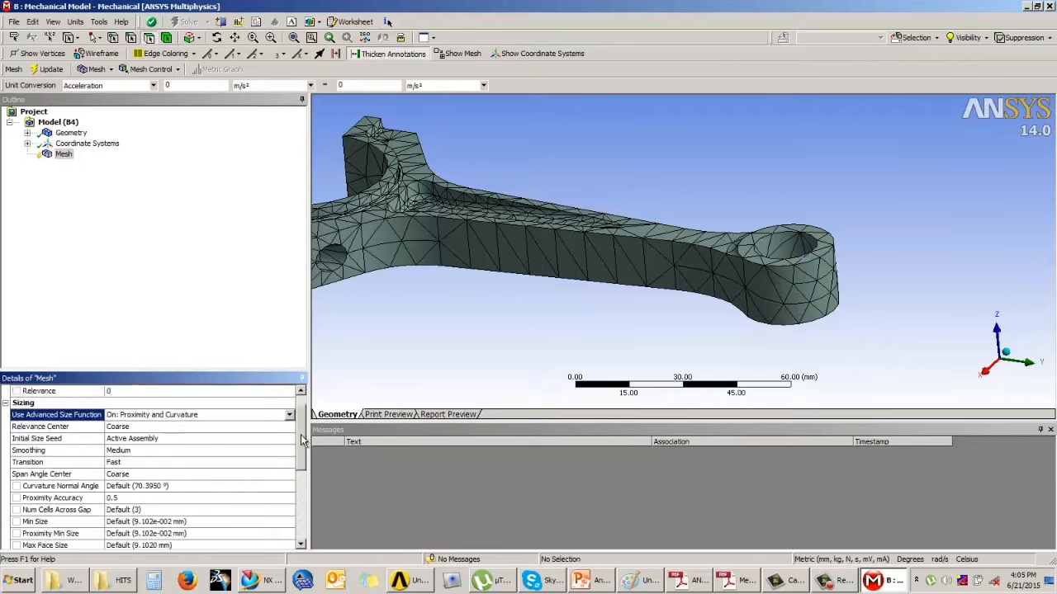
scroll(233, 468, down, 2)
click(44, 403)
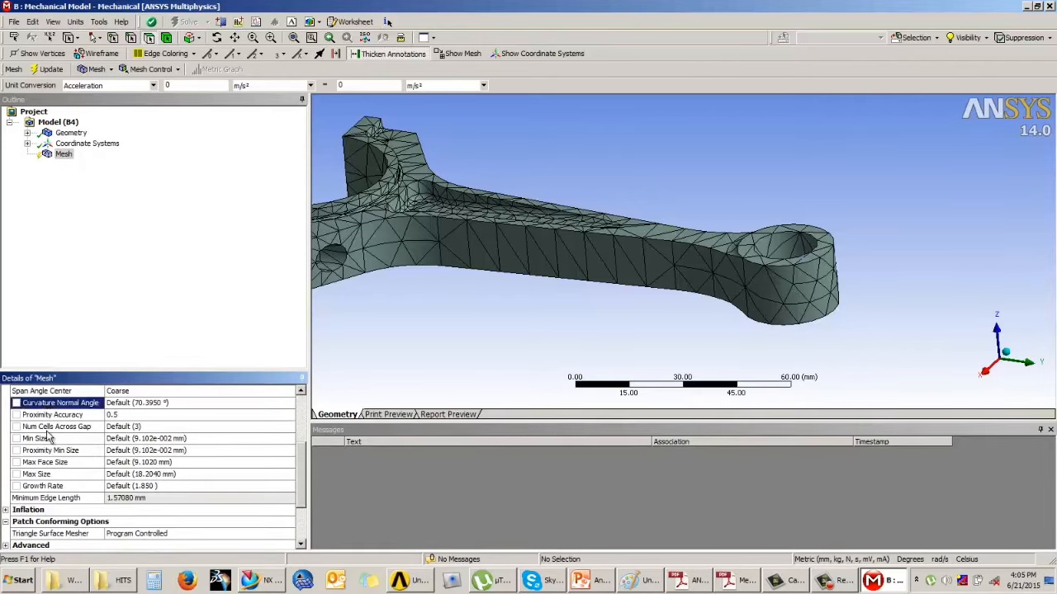
click(48, 427)
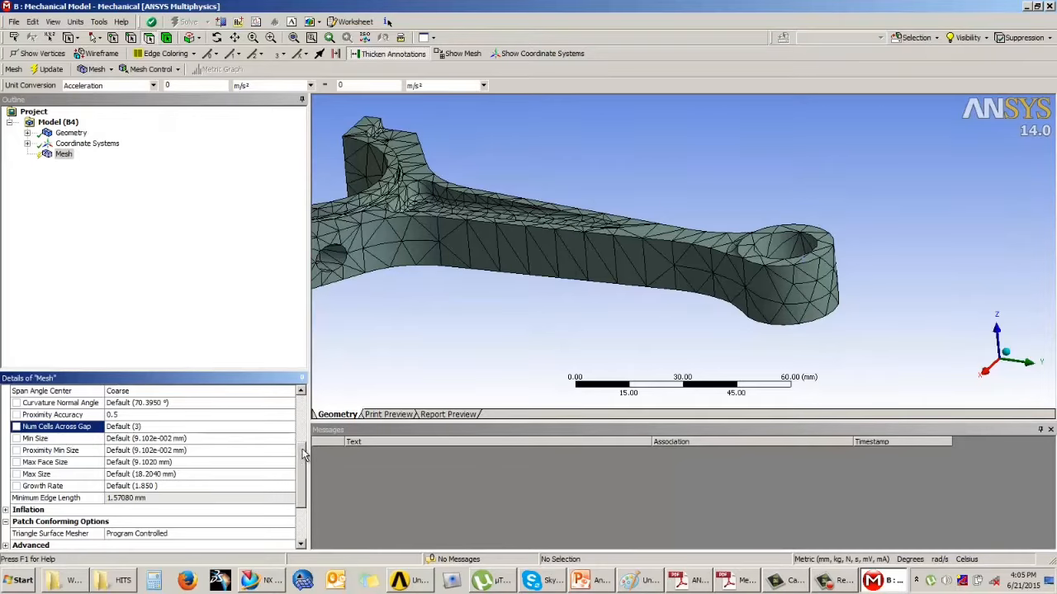
- Update the connecting rod's mesh with the Proximity and Curvature sizing
scroll(302, 450, up, 2)
click(57, 155)
click(51, 70)
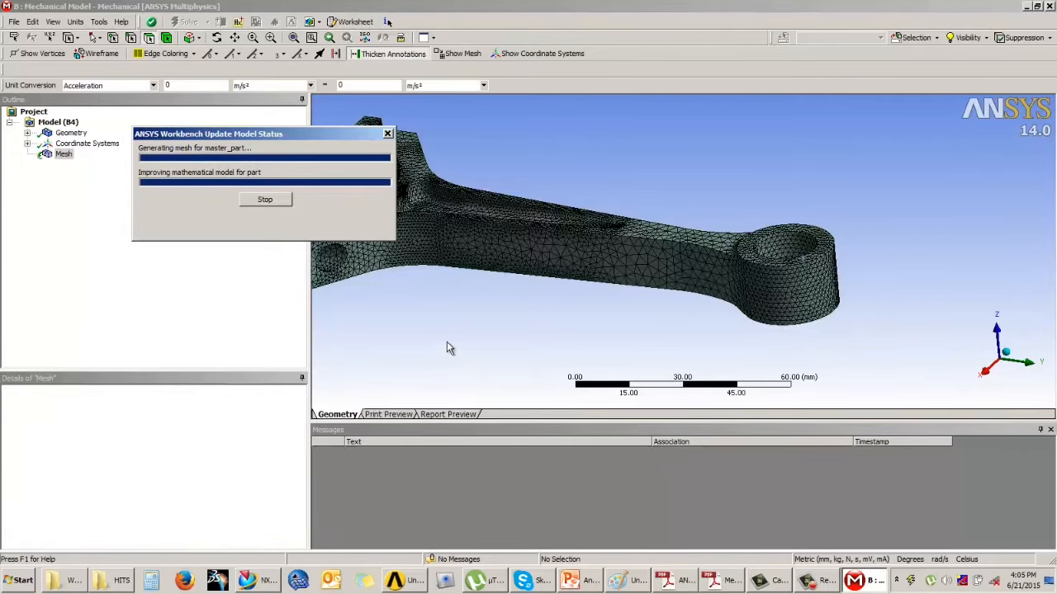
- Examine the regenerated mesh closely around the fillets and curved edges at the connecting rod's large end
middle_drag(493, 328, 603, 291)
scroll(575, 272, up, 5)
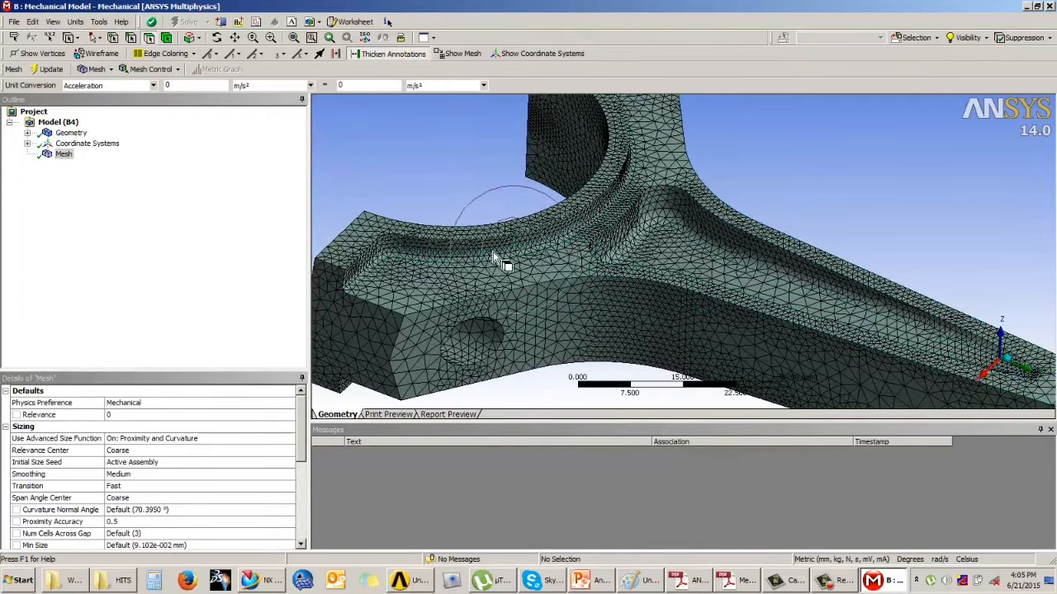
scroll(495, 302, up, 5)
ctrl+middle_drag(596, 326, 609, 331)
scroll(586, 312, up, 5)
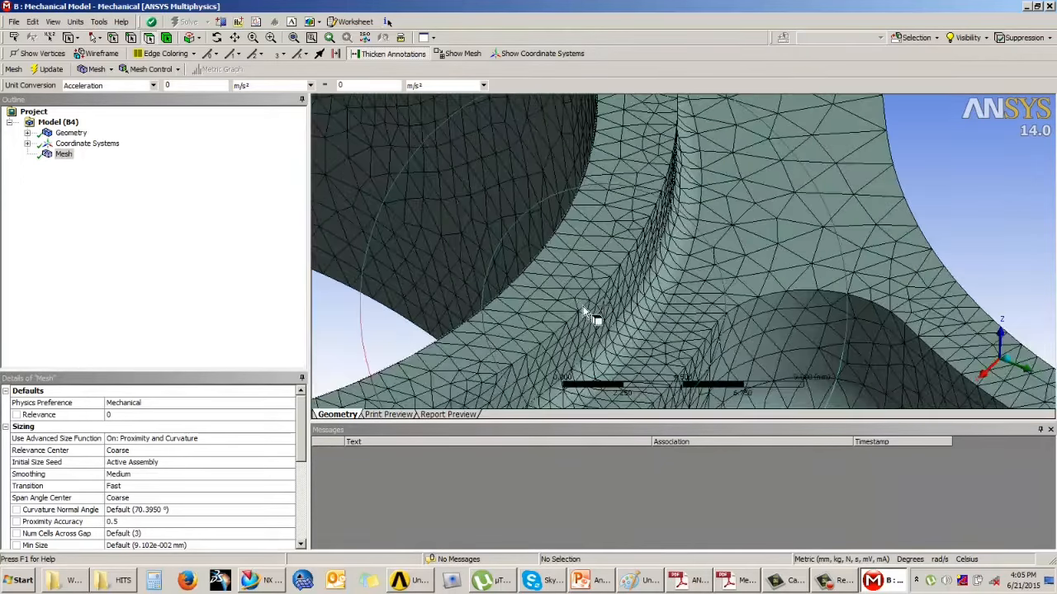
- Examine the mesh along the large end's inner rim, recessed fillets and the transition into the connecting rod's shank
ctrl+middle_drag(557, 303, 755, 291)
scroll(738, 286, down, 2)
scroll(733, 285, down, 4)
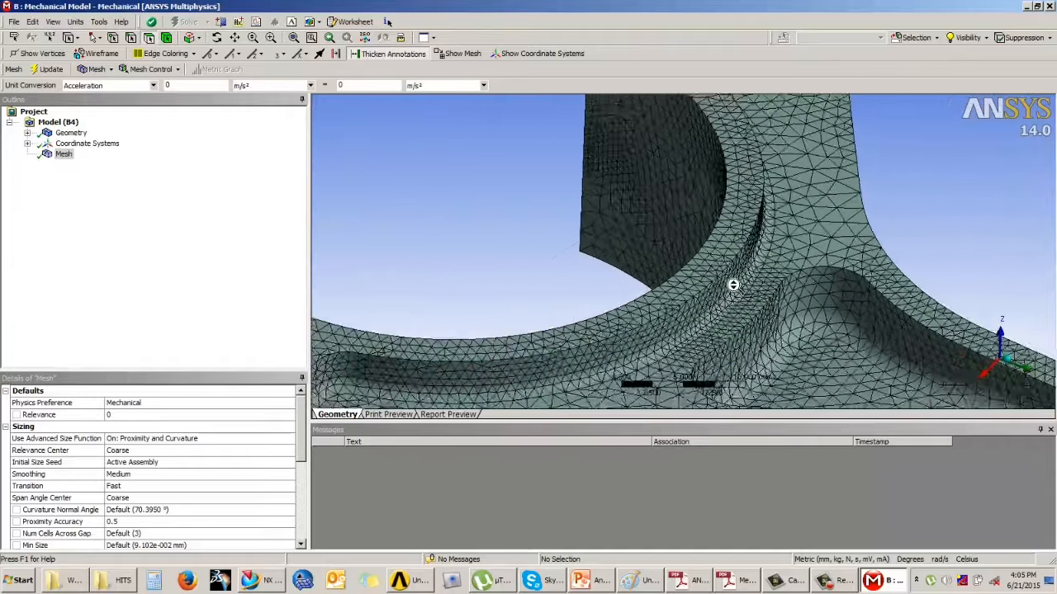
scroll(574, 345, up, 2)
ctrl+middle_drag(615, 345, 662, 330)
scroll(666, 336, up, 2)
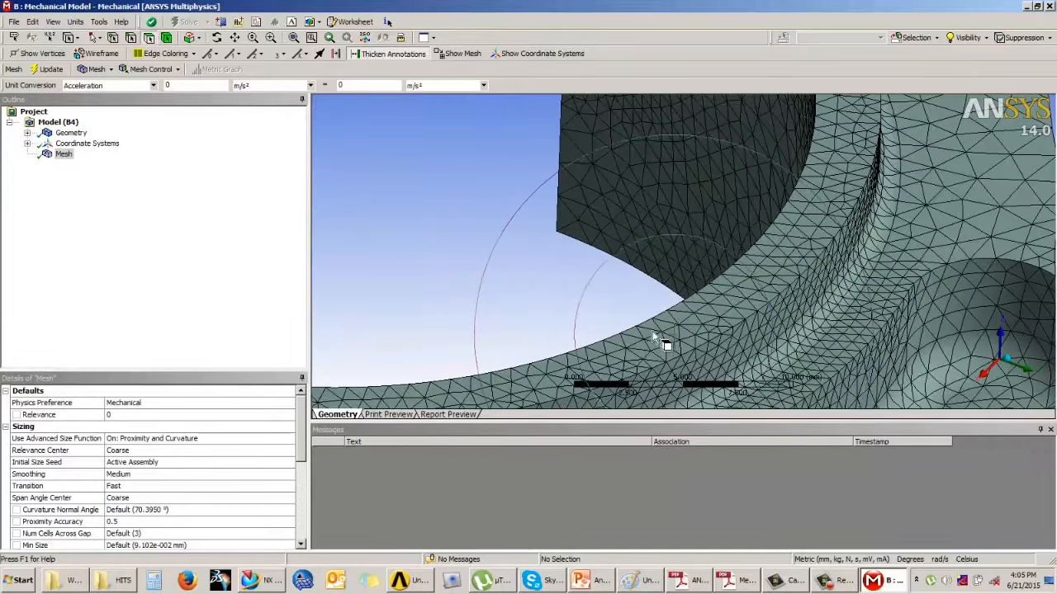
scroll(628, 252, down, 5)
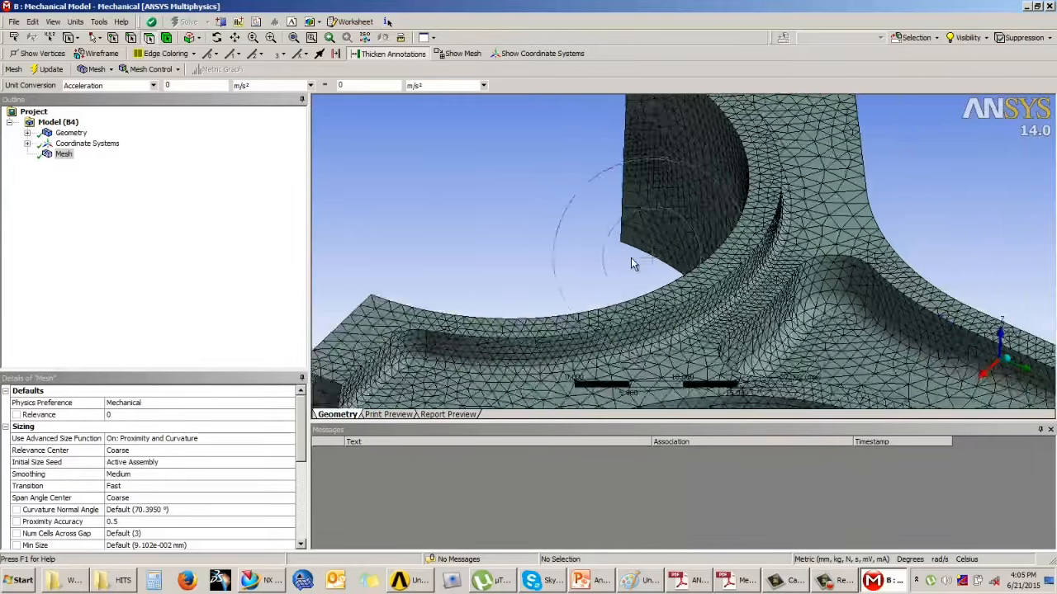
middle_drag(731, 336, 644, 256)
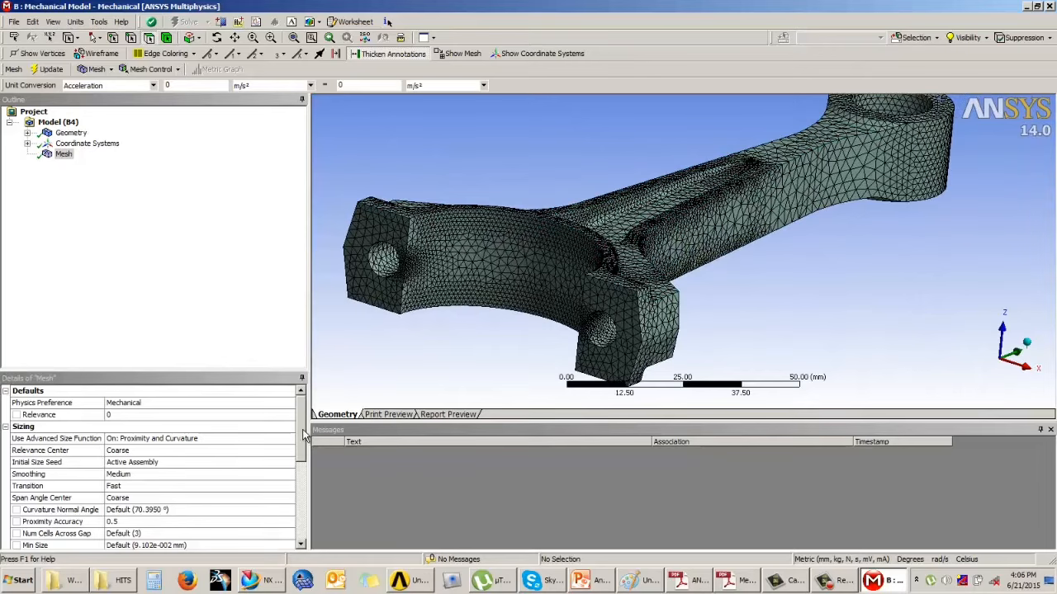
- Check the node and element counts in the statistics of the Proximity and Curvature mesh
drag(304, 436, 291, 519)
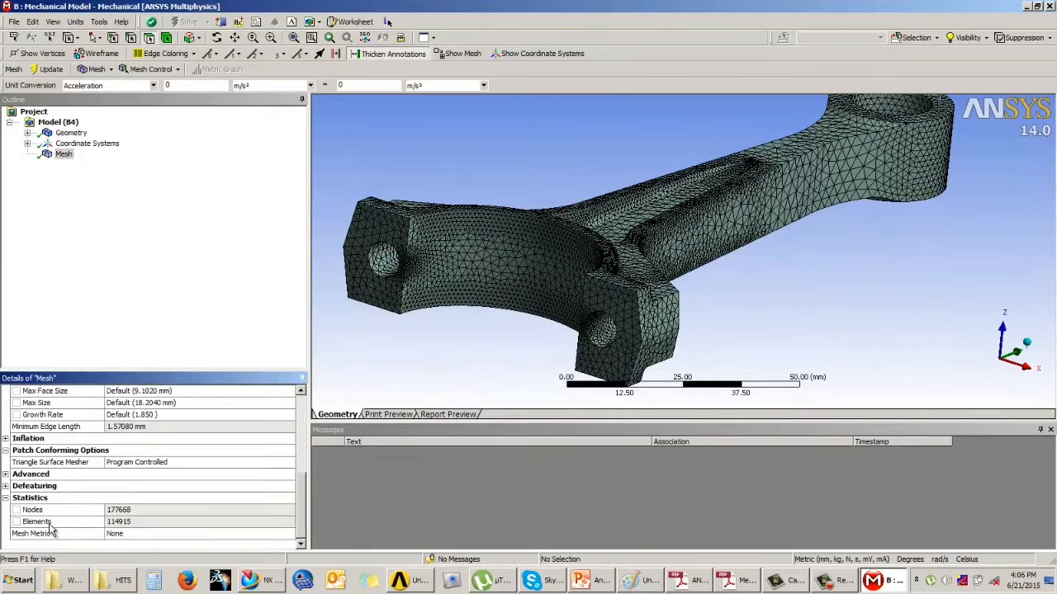
click(145, 523)
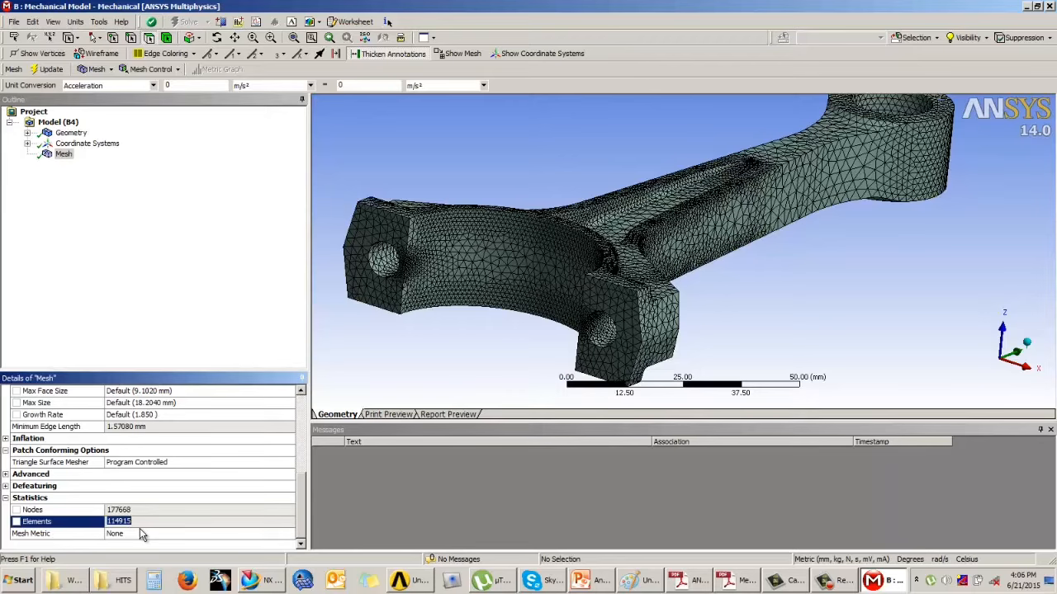
click(422, 358)
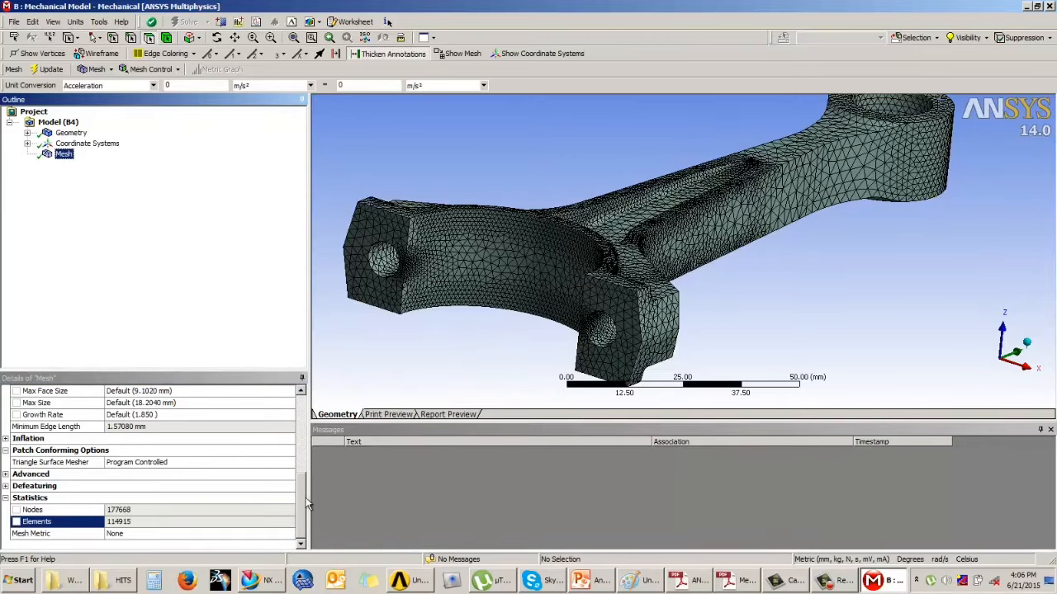
- Set the Curvature Normal Angle to 20° and update the connecting rod's mesh, keeping the large end's fillets in close view
drag(307, 504, 314, 410)
click(144, 511)
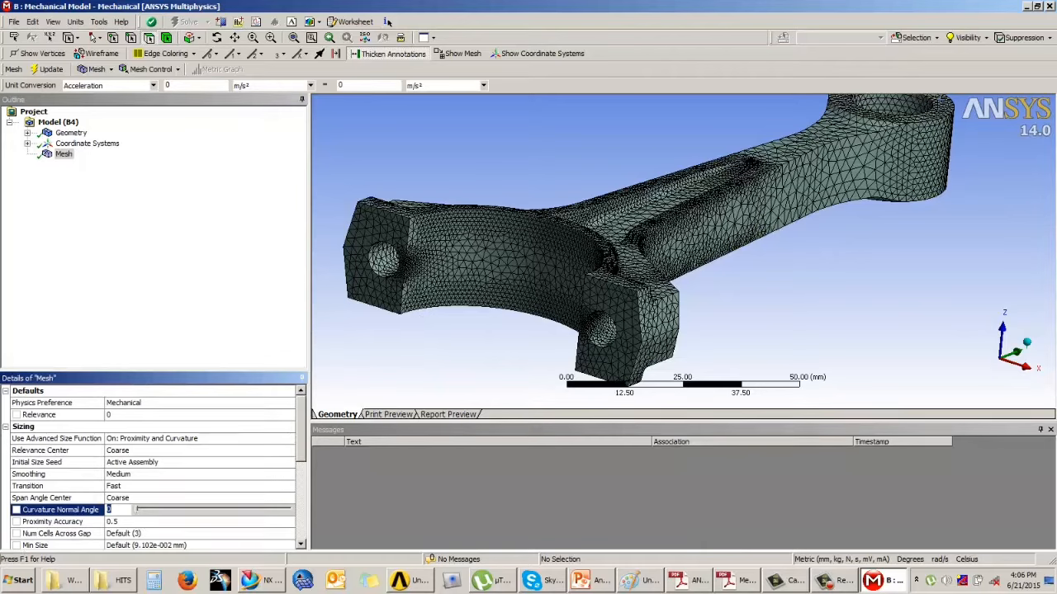
key(Return)
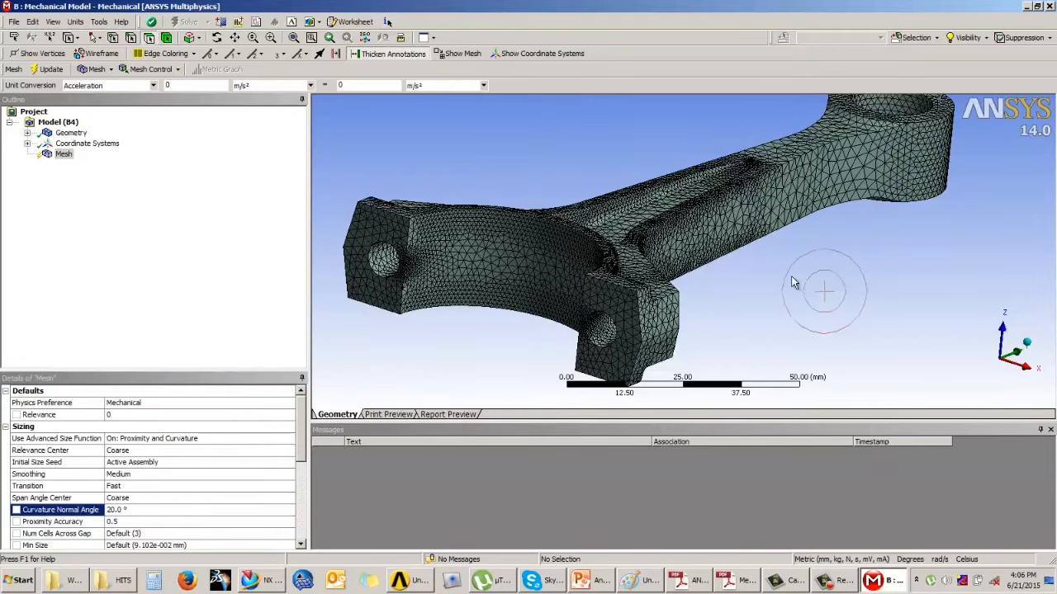
middle_drag(814, 283, 548, 241)
ctrl+middle_drag(545, 169, 660, 371)
scroll(677, 337, up, 3)
ctrl+middle_drag(770, 328, 753, 283)
scroll(649, 340, up, 5)
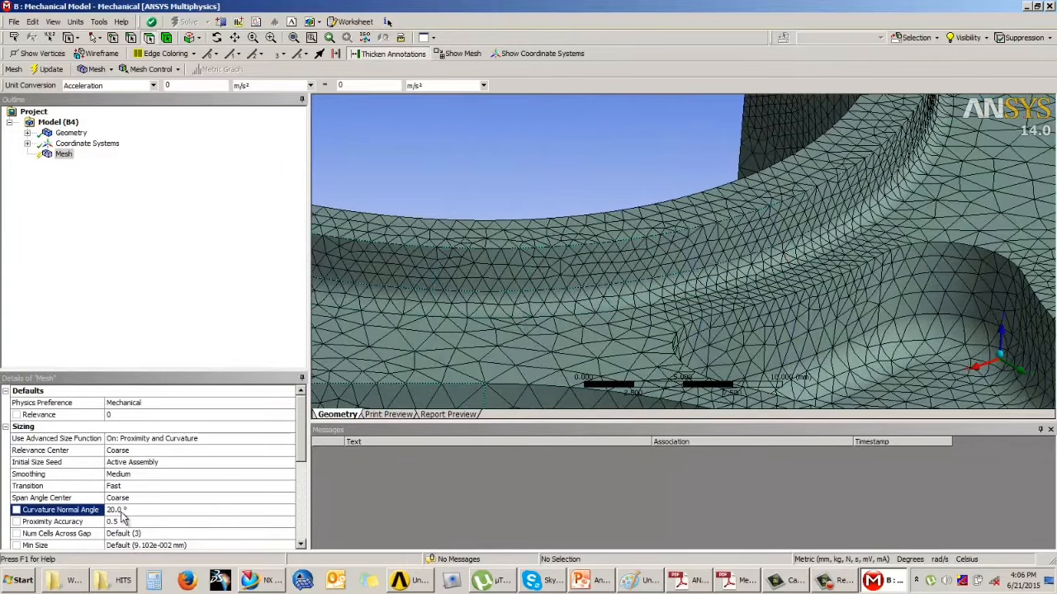
click(51, 70)
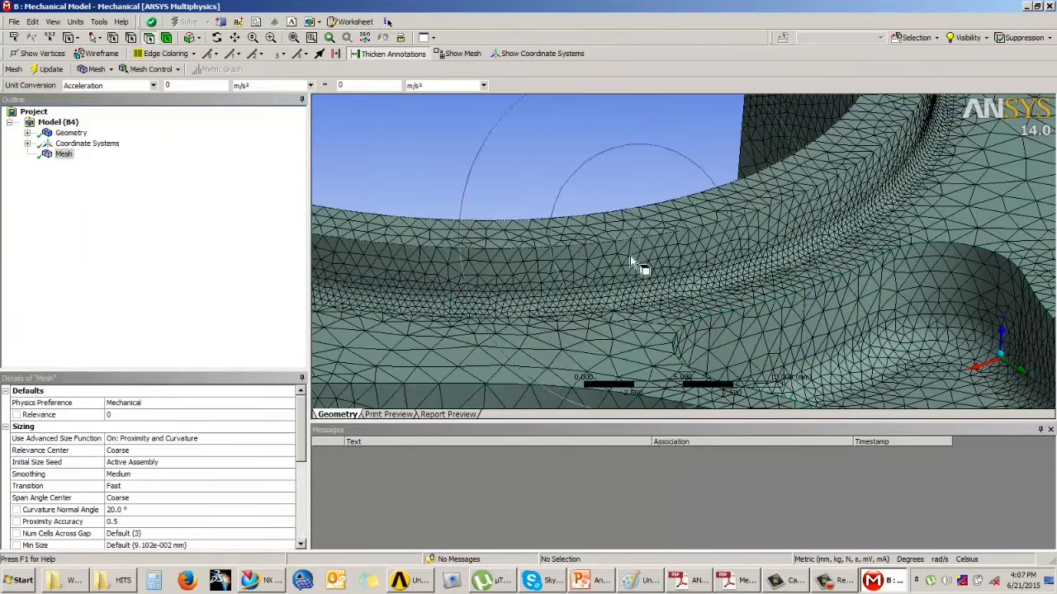
- Inspect the refined mesh around the large end and bolt hole, and check its node and element counts
middle_drag(634, 260, 679, 298)
drag(304, 419, 310, 501)
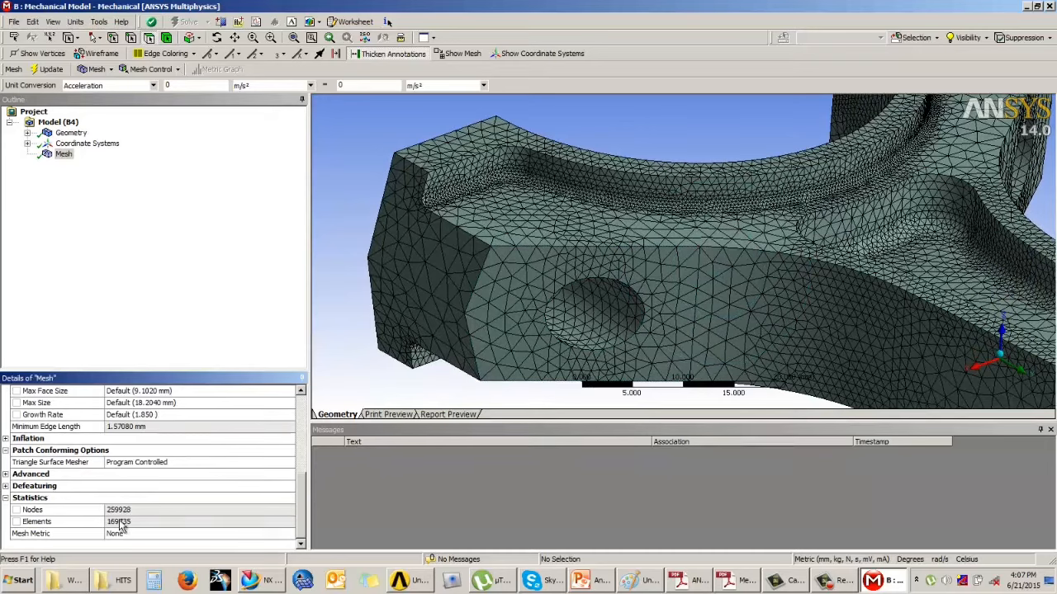
click(359, 320)
scroll(355, 321, up, 1)
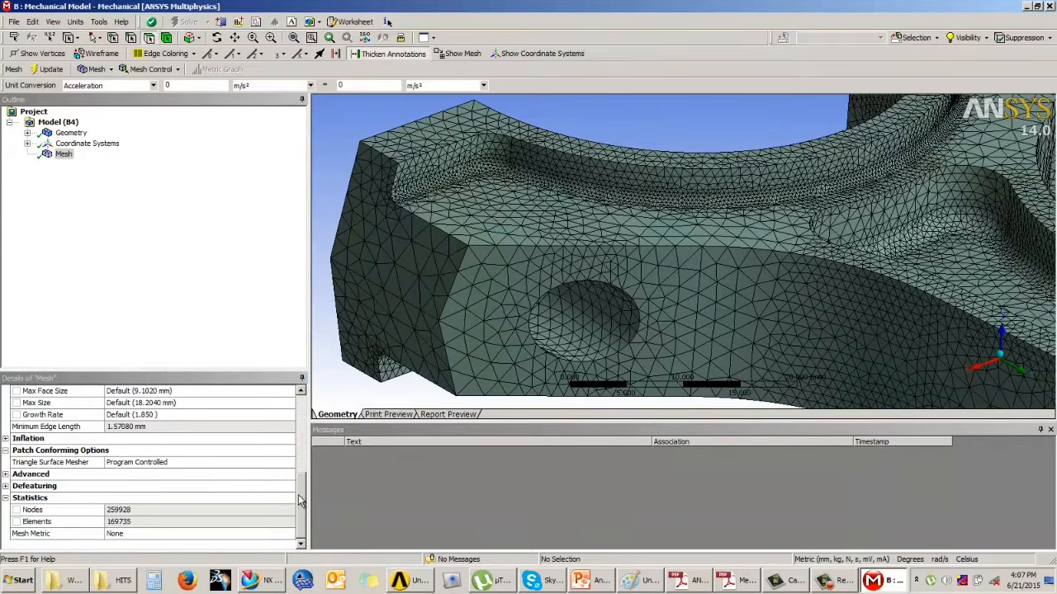
- Set the Curvature Normal Angle to 70° and update the connecting rod's mesh
drag(299, 501, 302, 454)
click(125, 439)
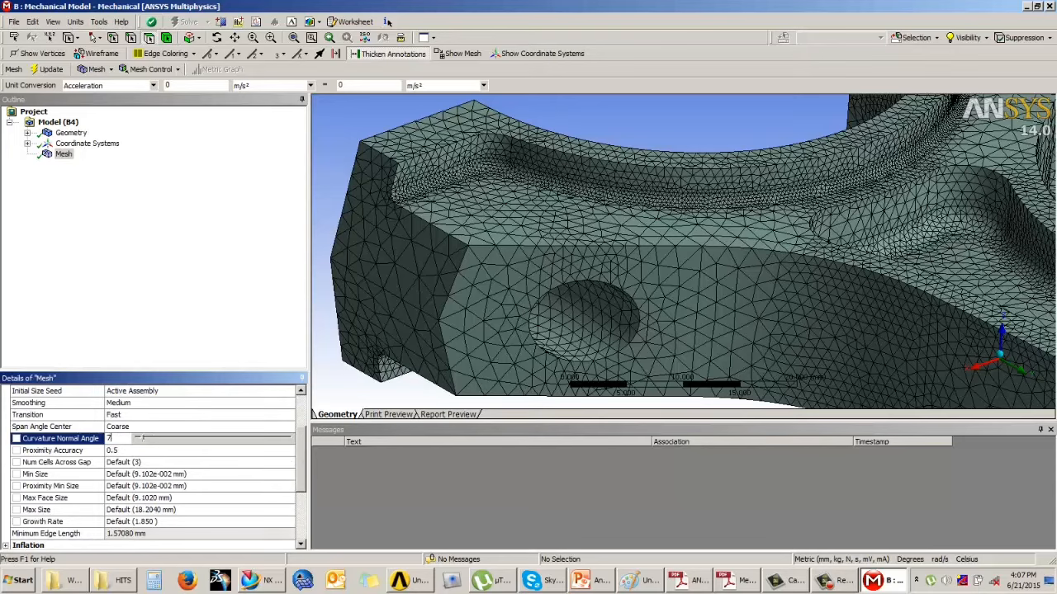
text(70)
key(Return)
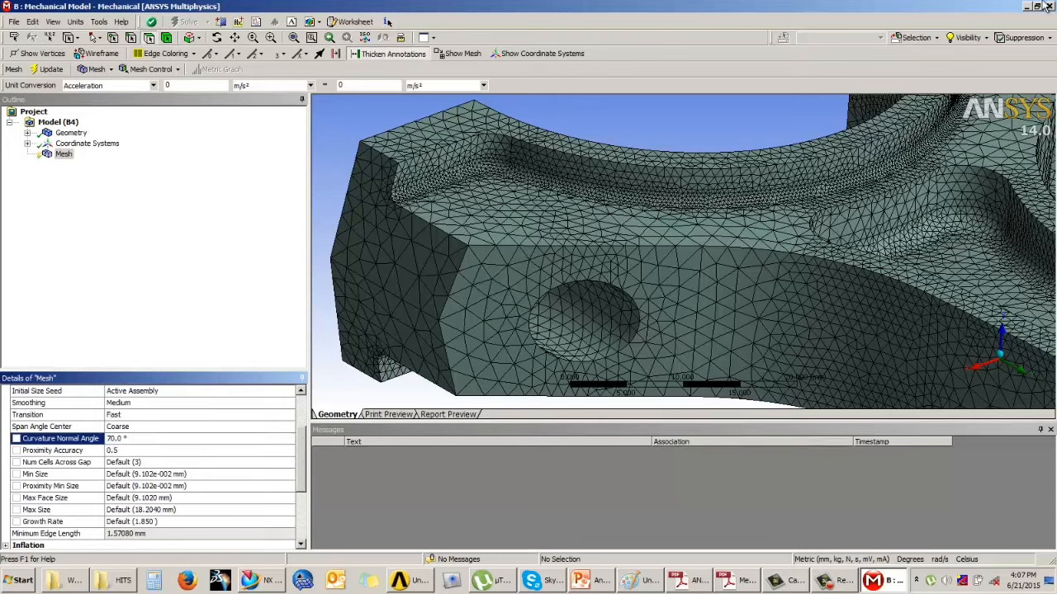
click(52, 70)
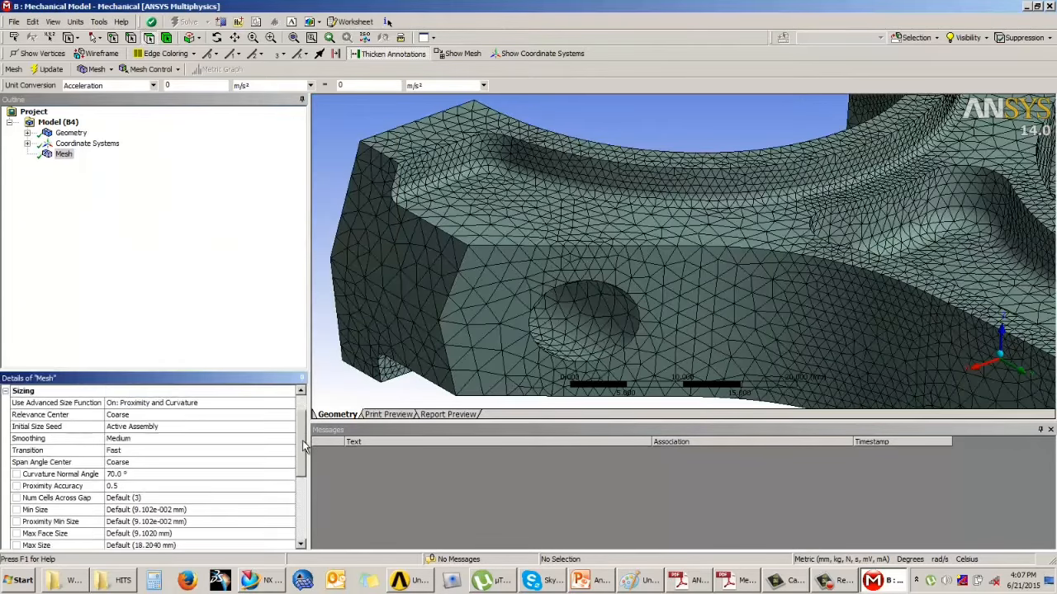
- Set Num Cells Across Gap to 4 and update the connecting rod's mesh
scroll(303, 446, down, 1)
click(145, 488)
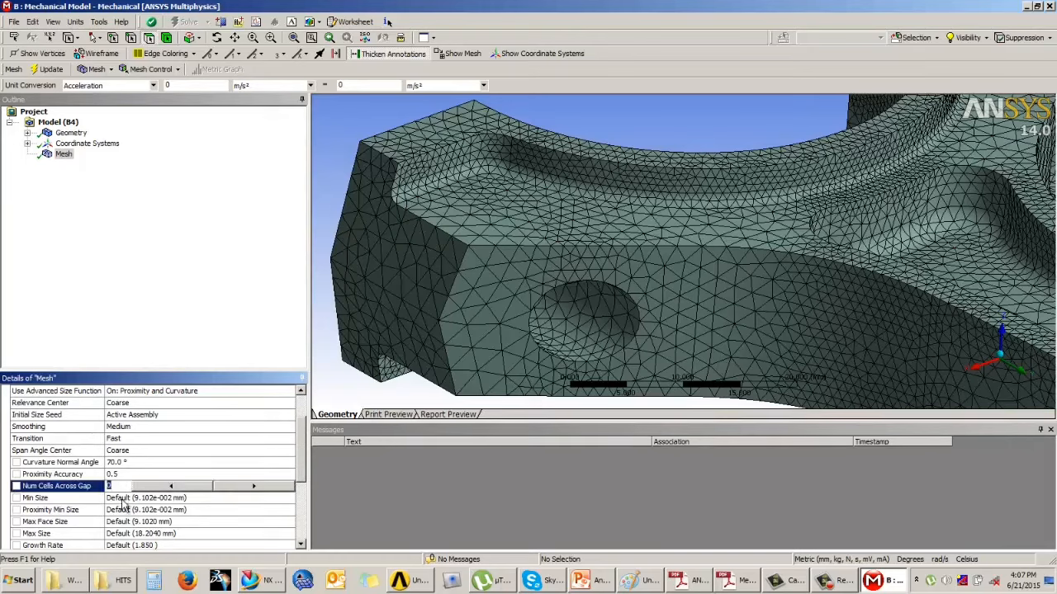
key(Return)
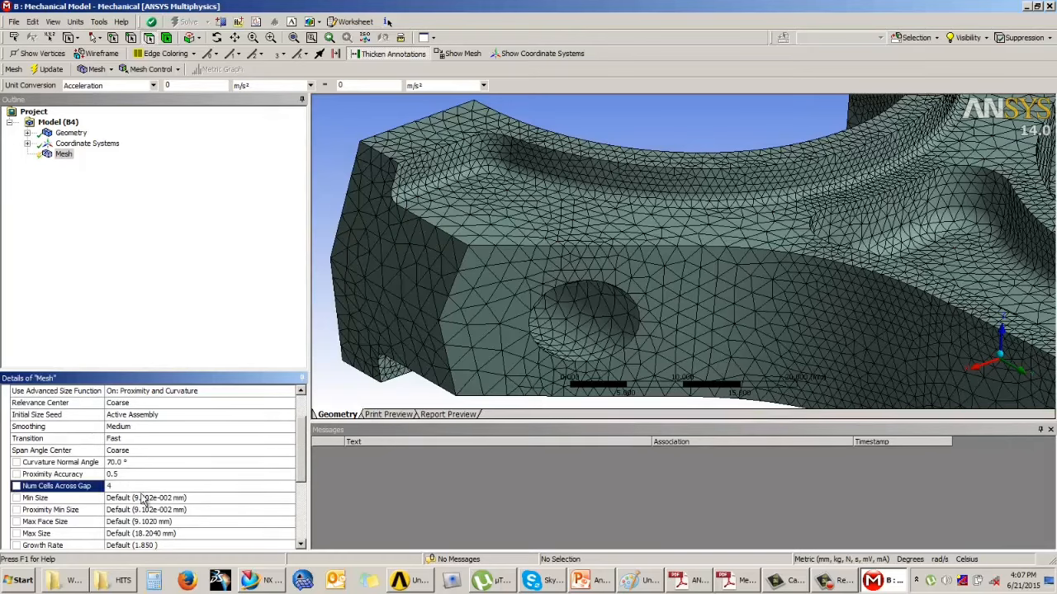
click(48, 70)
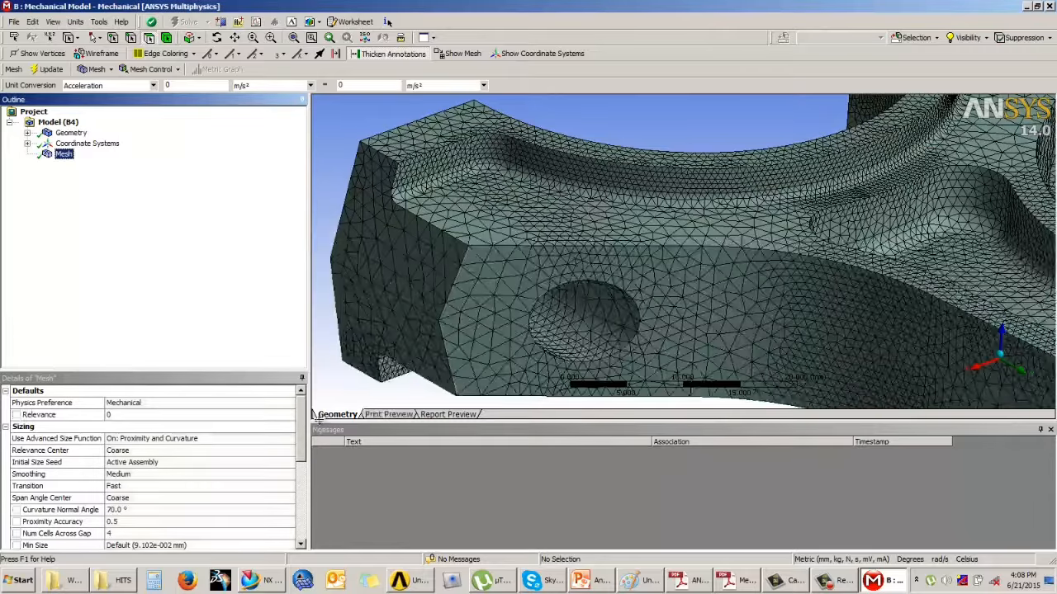
- Inspect the mesh where the large end meets the shank, and check the mesh statistics for four cells across the gap
middle_drag(508, 281, 701, 265)
click(302, 444)
drag(301, 444, 279, 522)
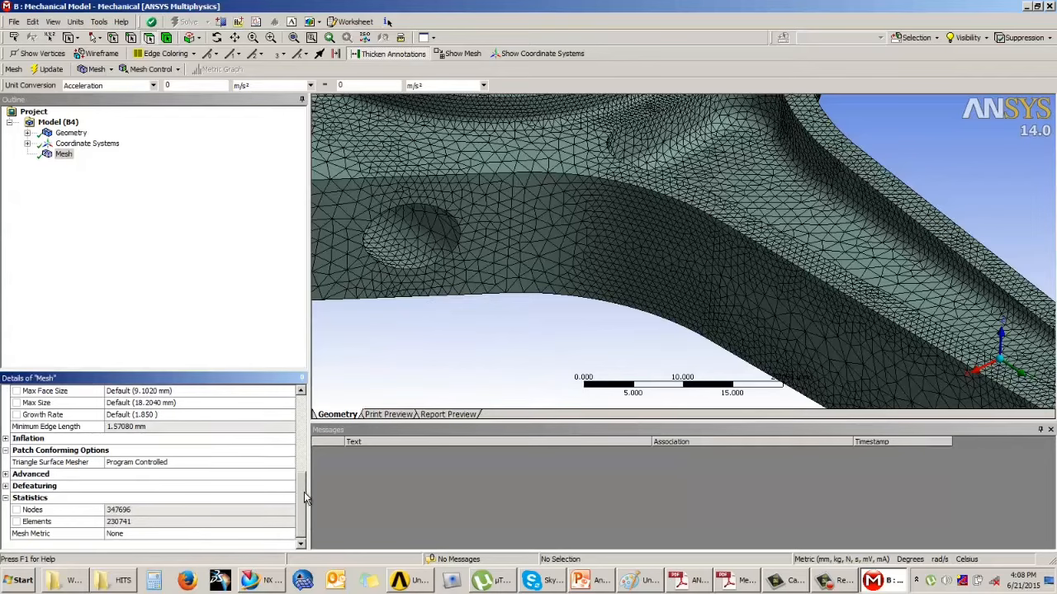
- Set Num Cells Across Gap to 3 and update the connecting rod's mesh
drag(302, 492, 307, 445)
click(120, 497)
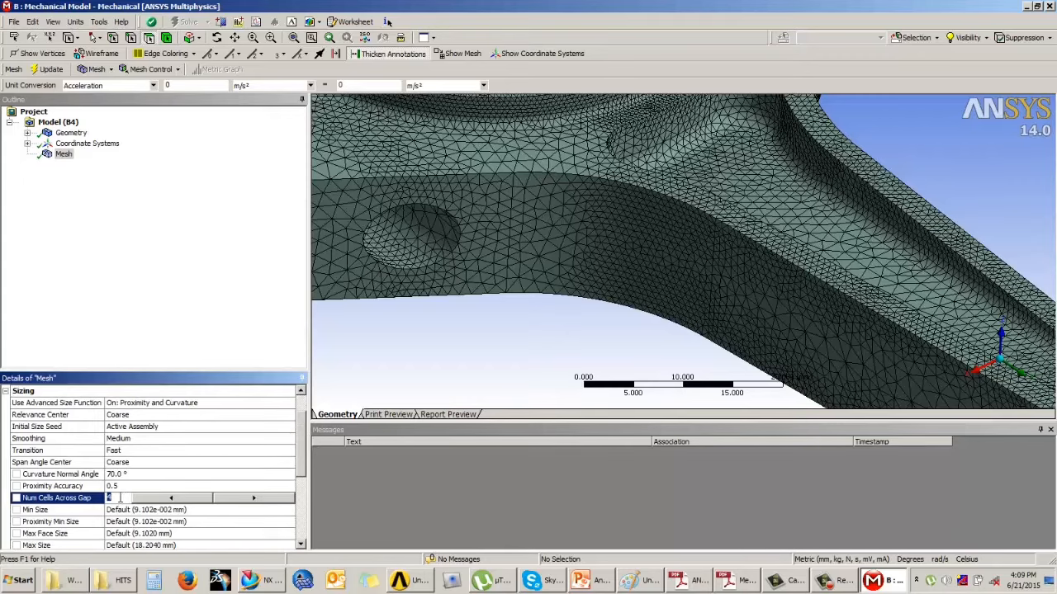
text(3)
key(Return)
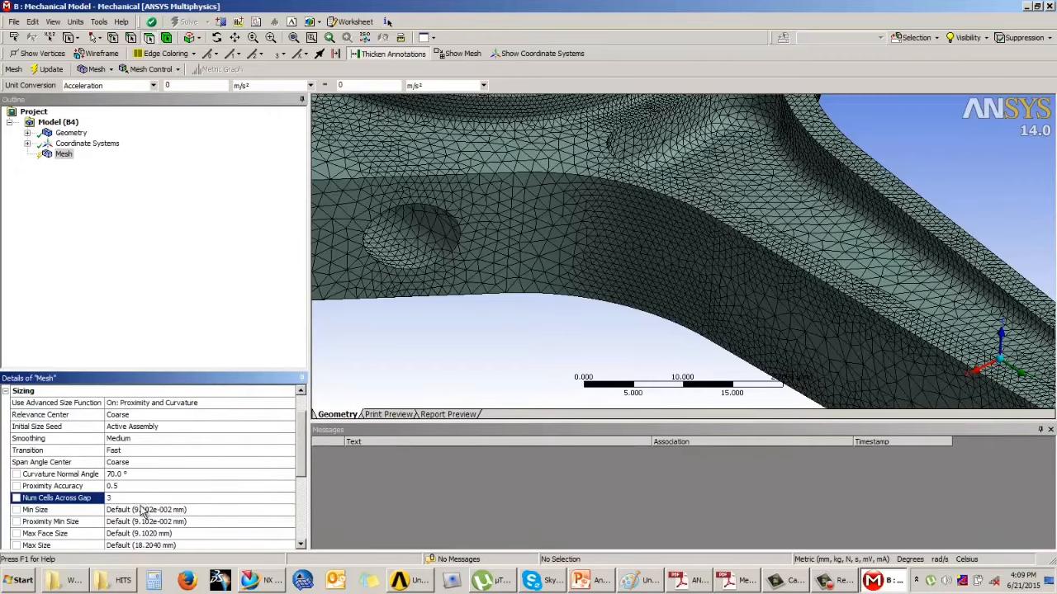
click(47, 68)
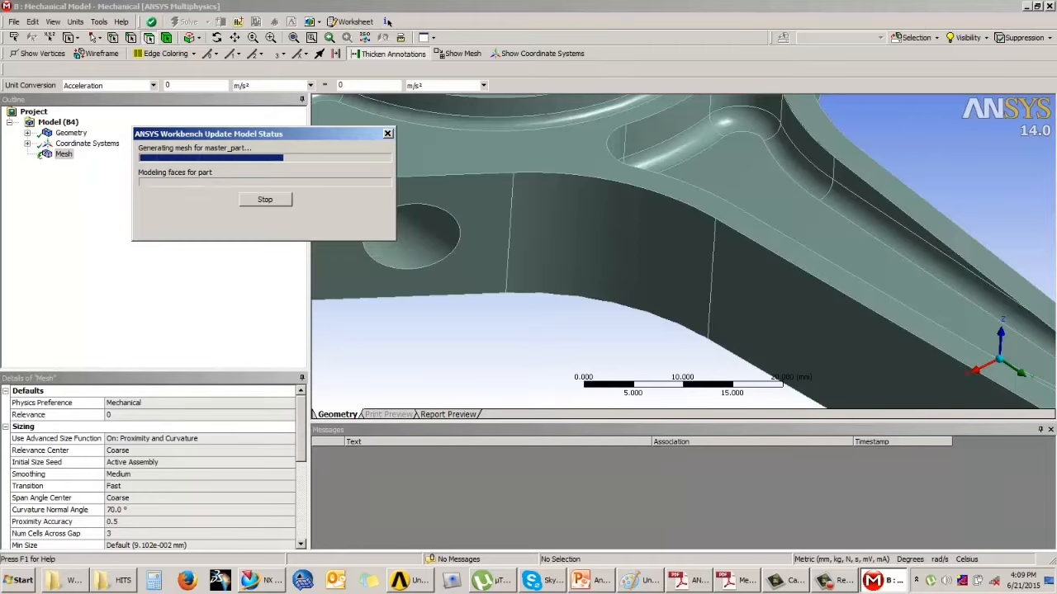
mouse_move(677, 582)
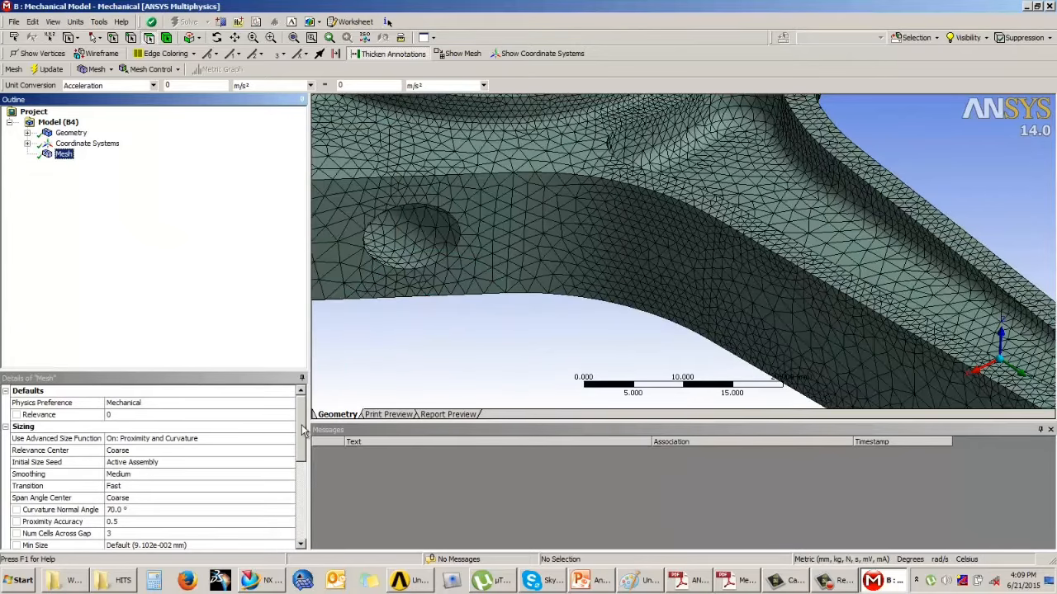
- Check the current mesh statistics, set Max Face Size to 5 mm, and update the mesh
drag(302, 427, 307, 456)
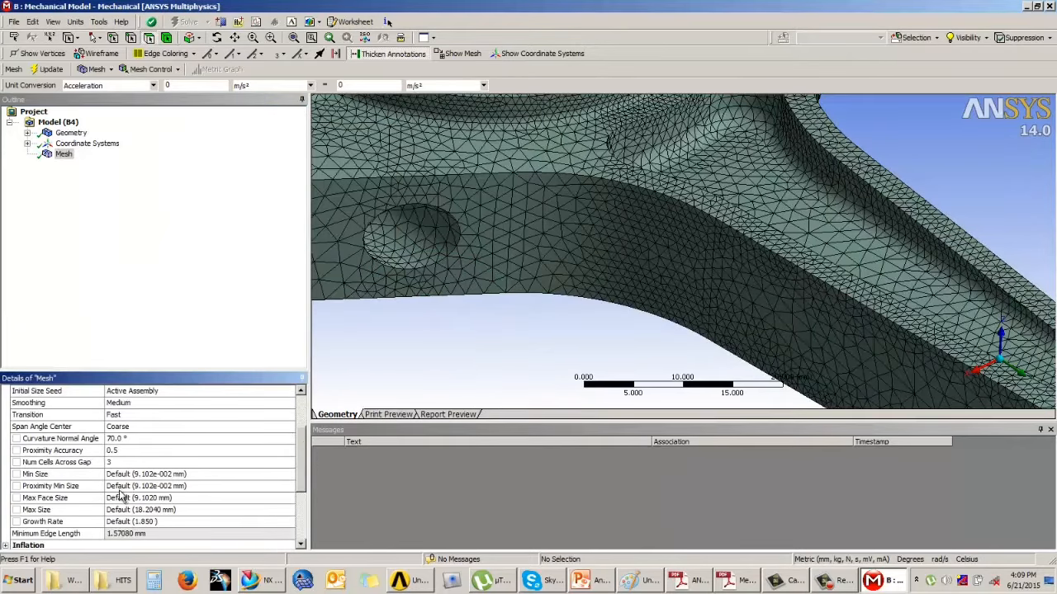
click(147, 498)
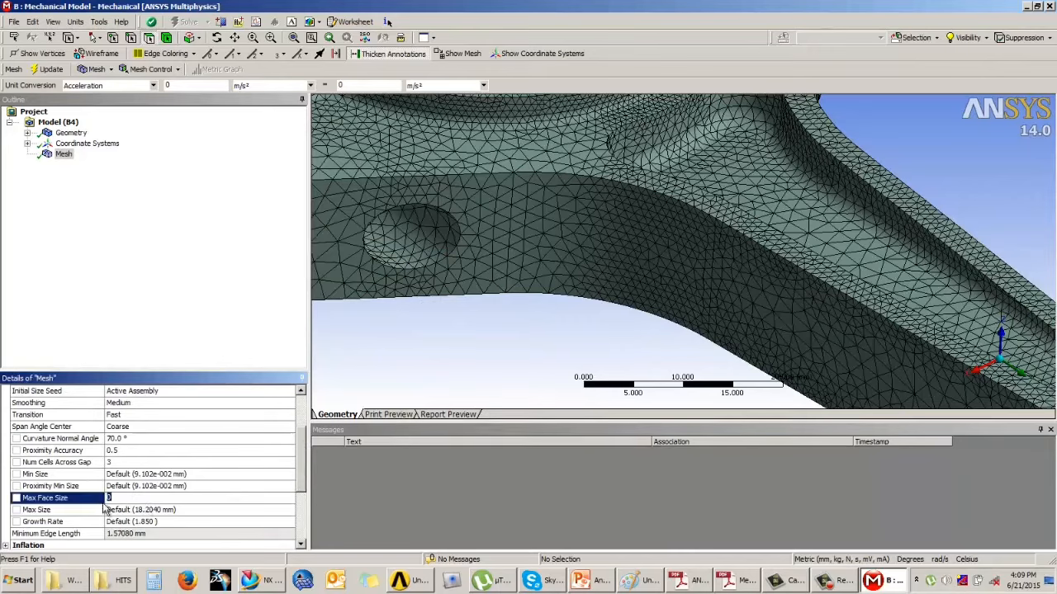
click(231, 342)
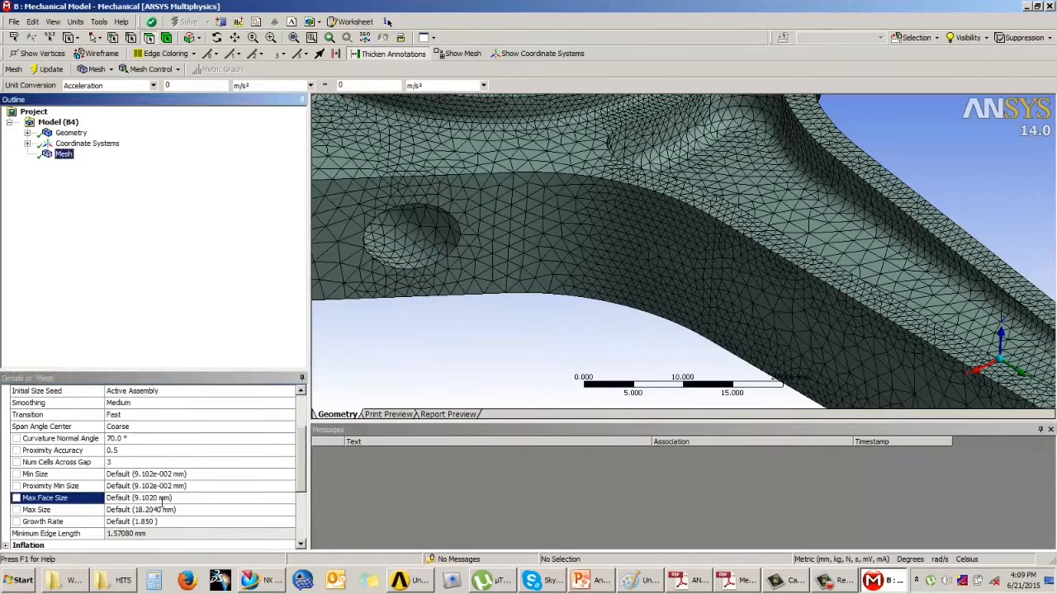
click(177, 497)
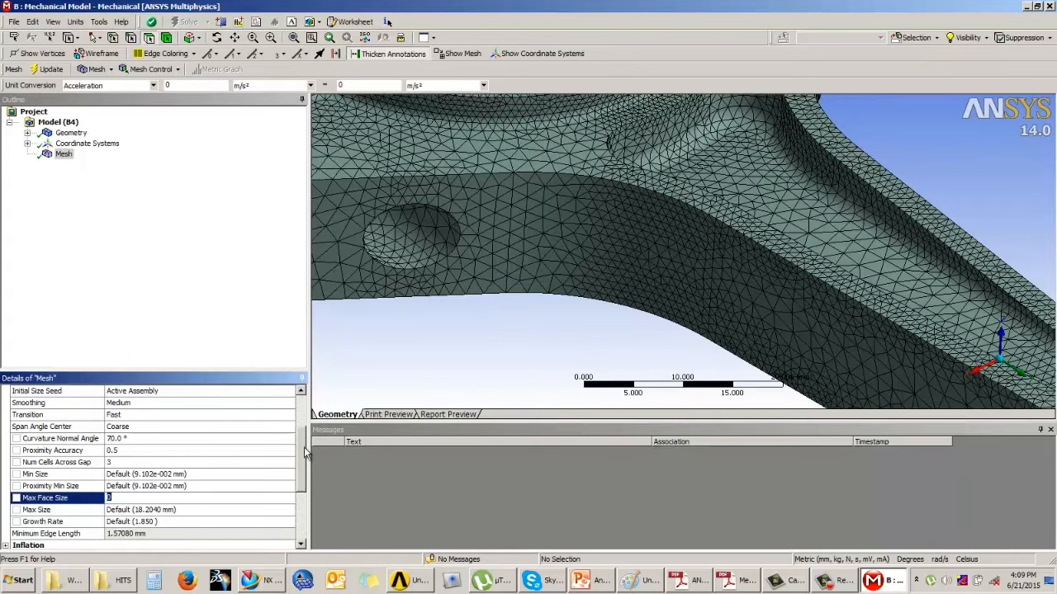
scroll(304, 450, down, 3)
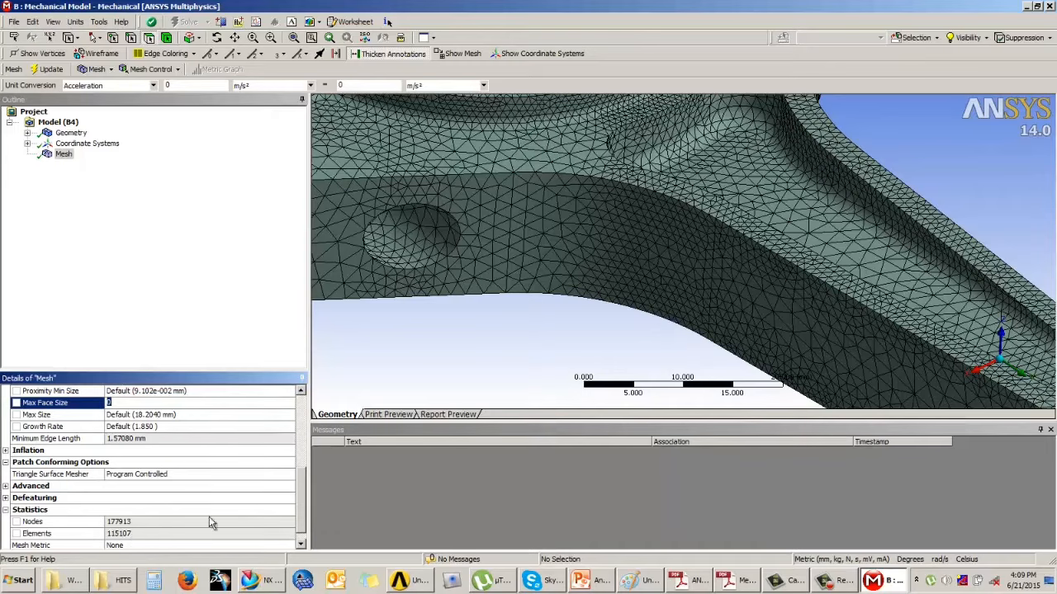
scroll(145, 452, up, 1)
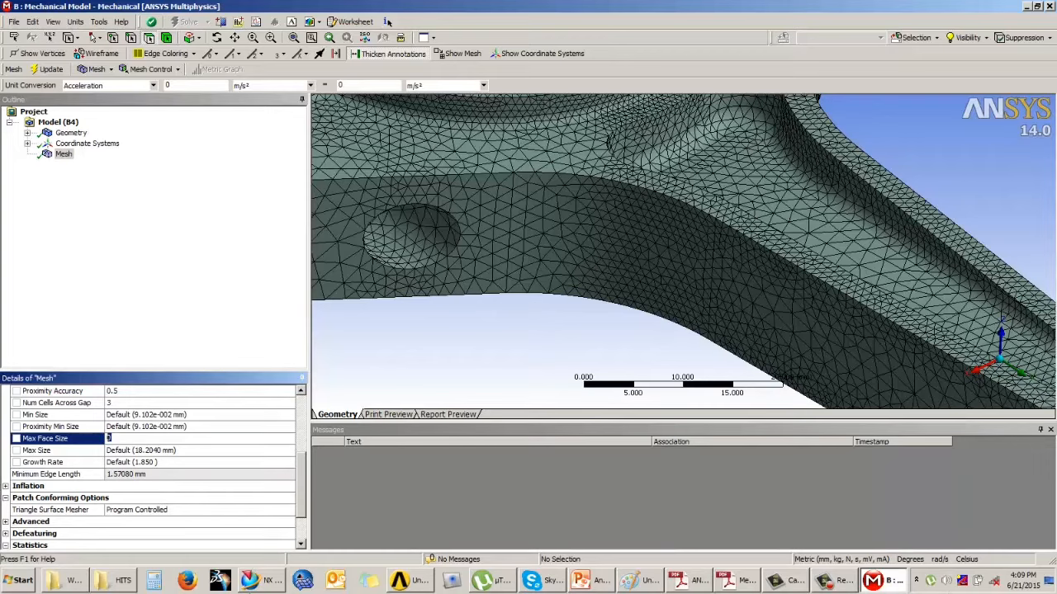
key(Return)
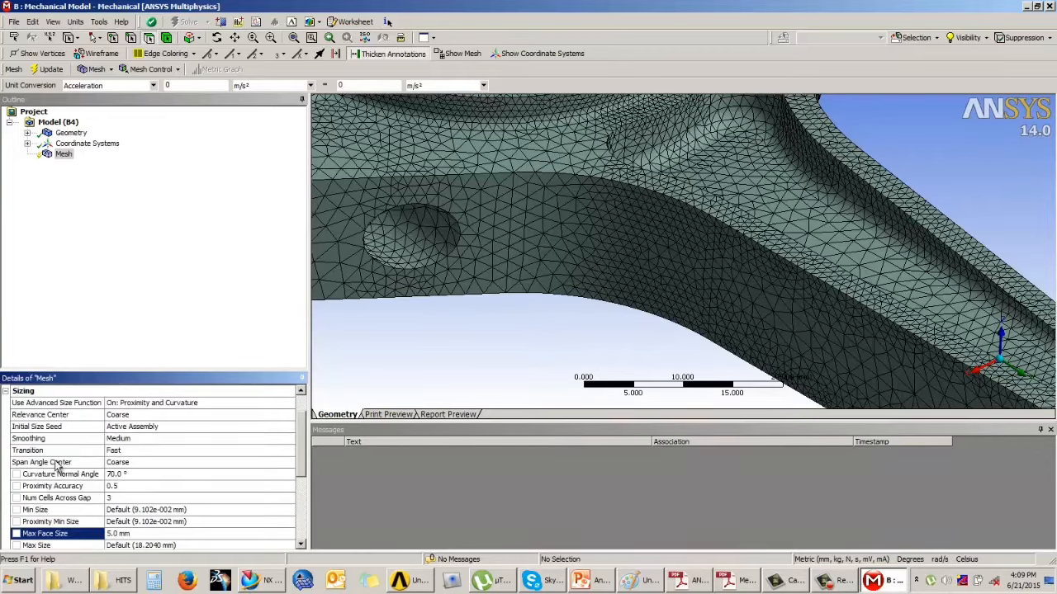
click(51, 69)
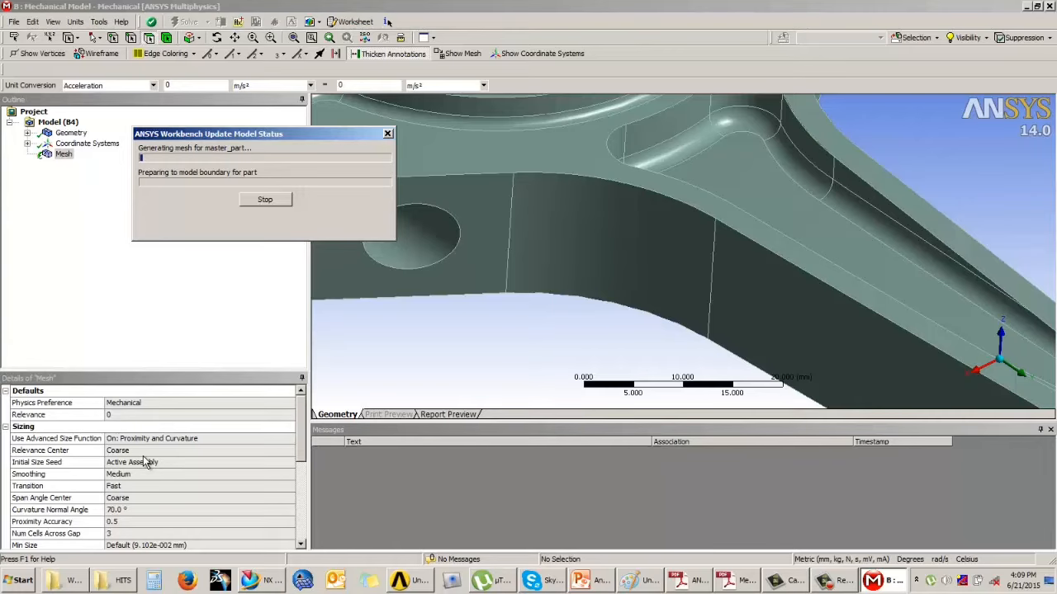
- View the whole meshed connecting rod and check the node and element counts for the 5 mm Max Face Size
click(460, 346)
scroll(507, 314, down, 5)
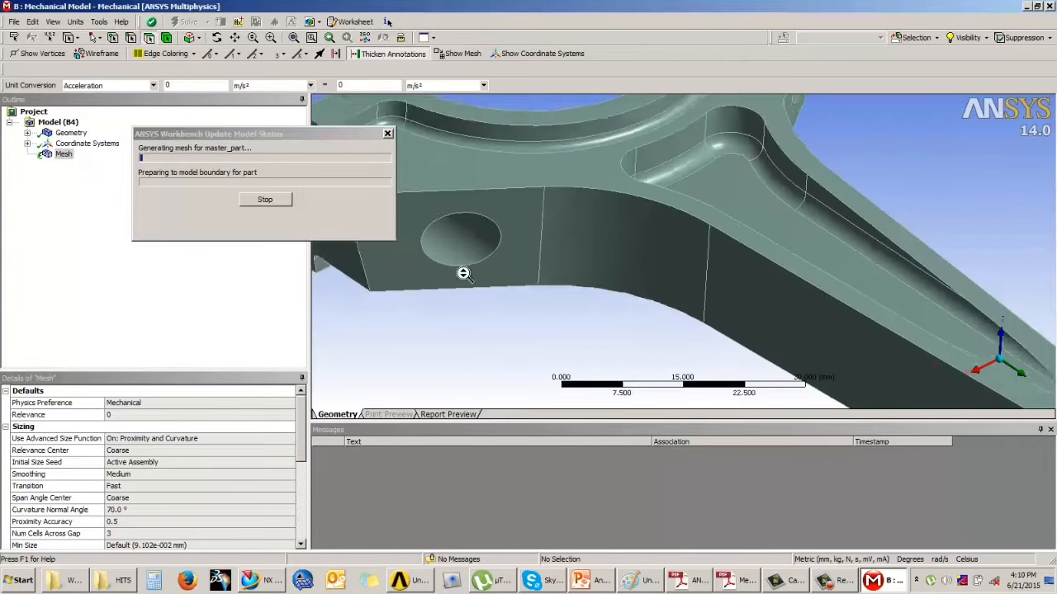
middle_drag(691, 302, 632, 353)
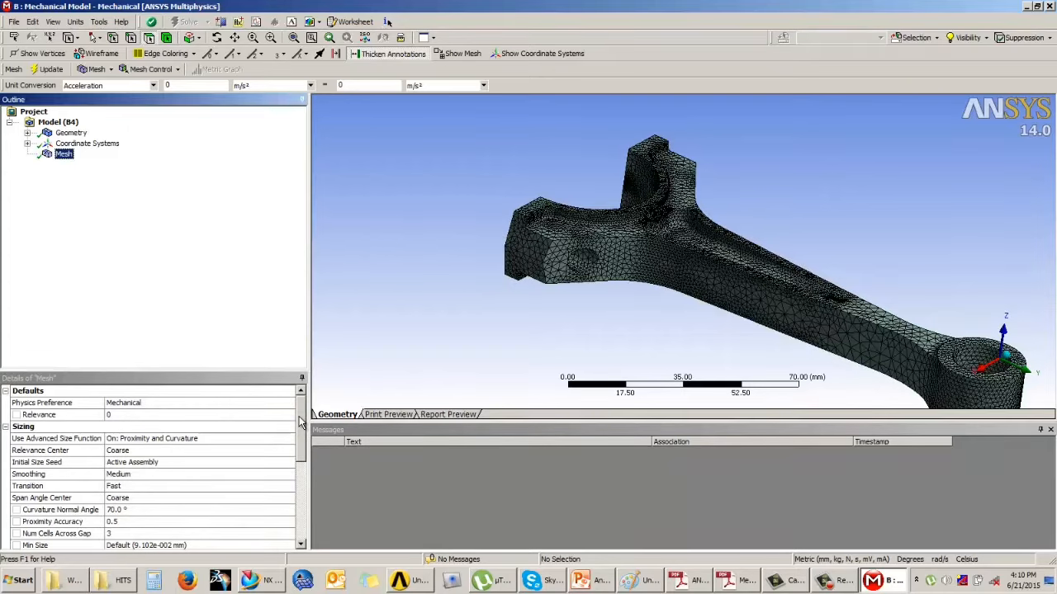
drag(300, 422, 309, 505)
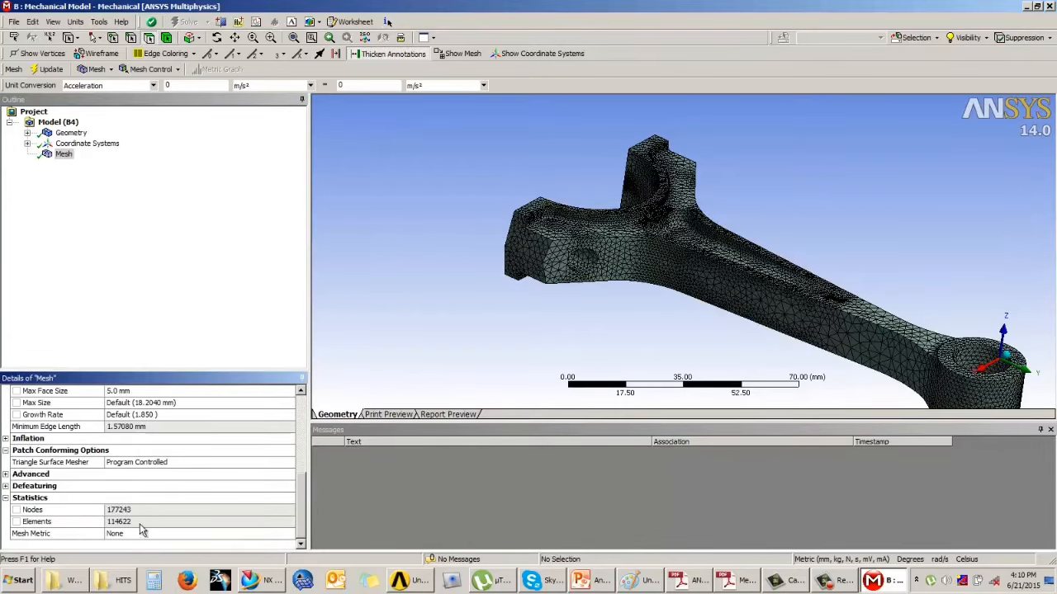
- Set Max Face Size to 15 mm and update the connecting rod's mesh
click(677, 314)
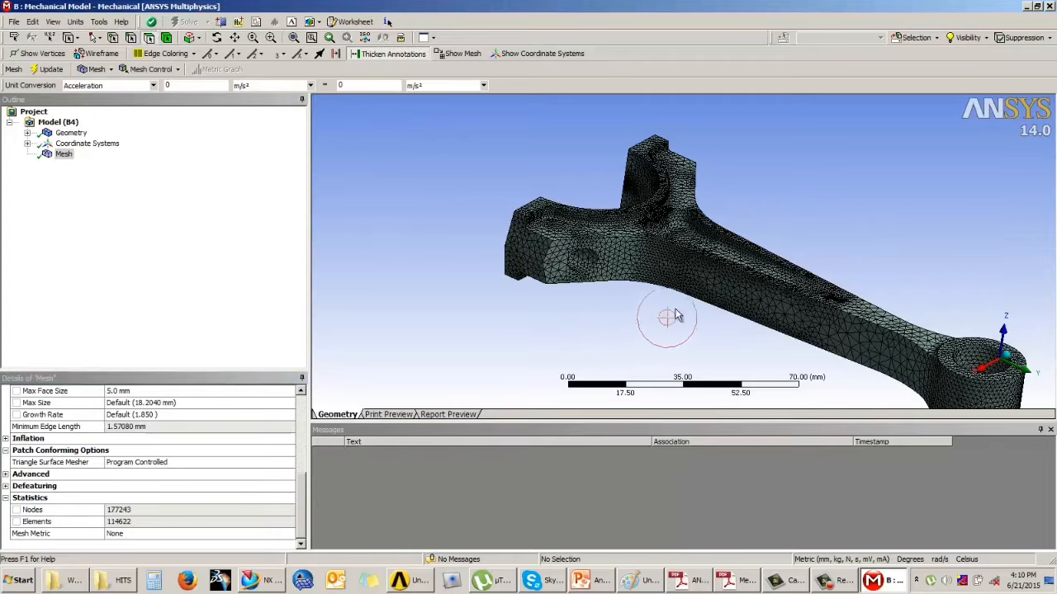
scroll(680, 313, up, 7)
ctrl+middle_drag(594, 268, 589, 292)
scroll(591, 295, down, 3)
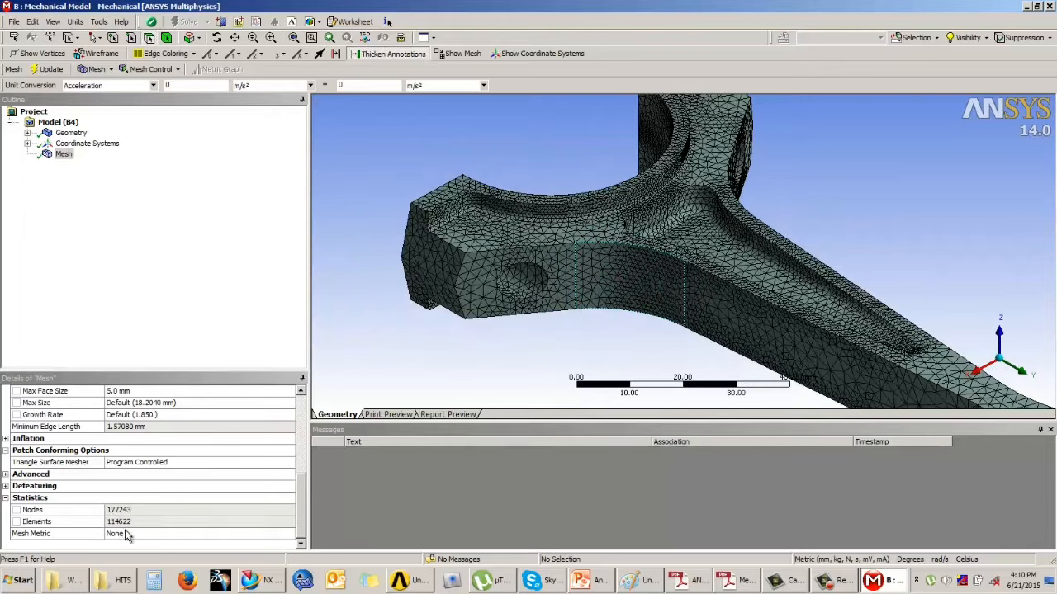
scroll(305, 494, up, 1)
scroll(306, 494, up, 2)
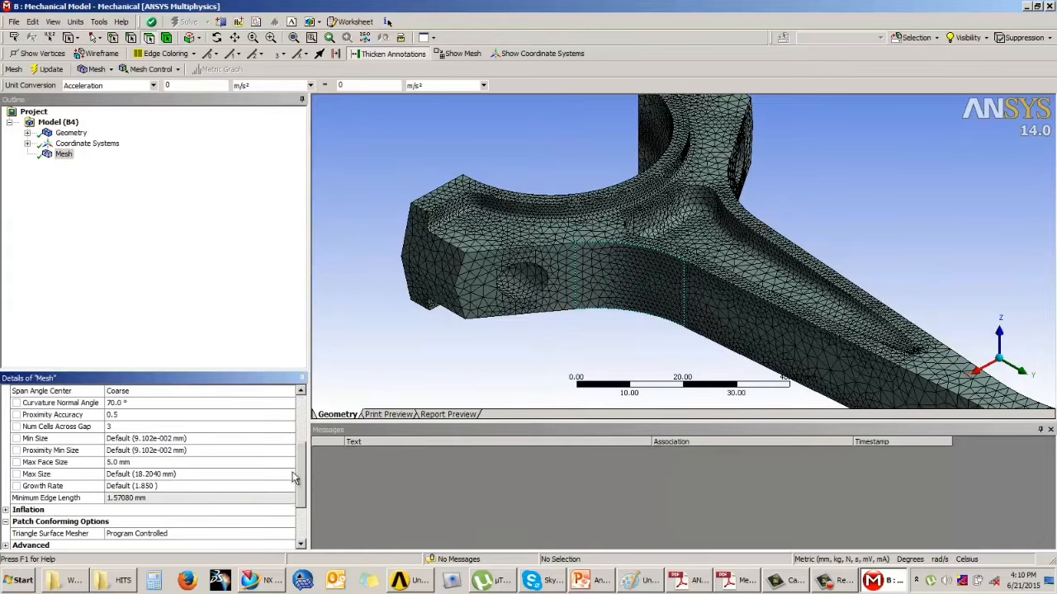
click(131, 462)
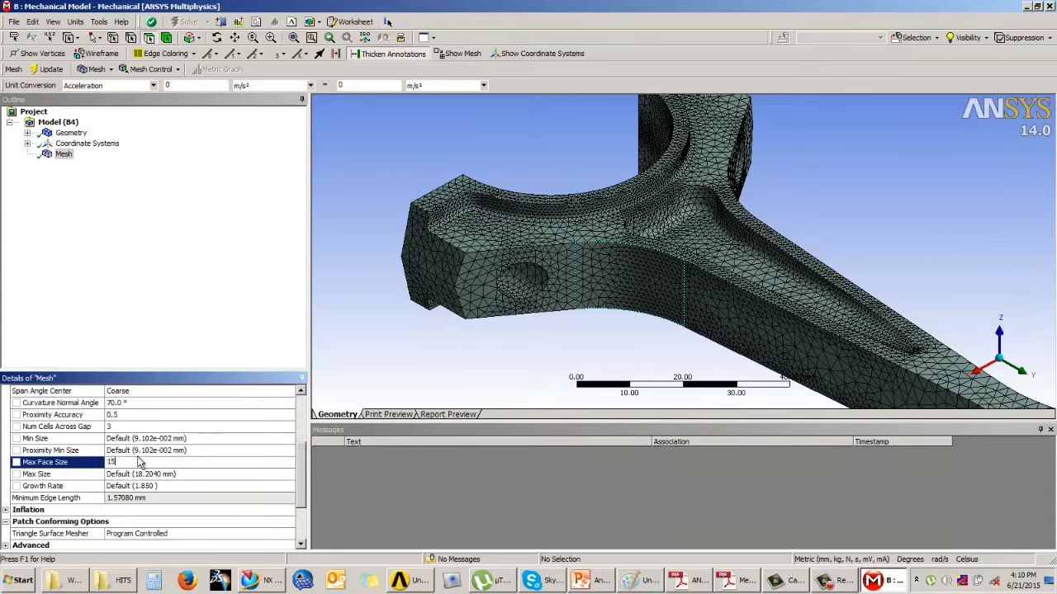
key(Return)
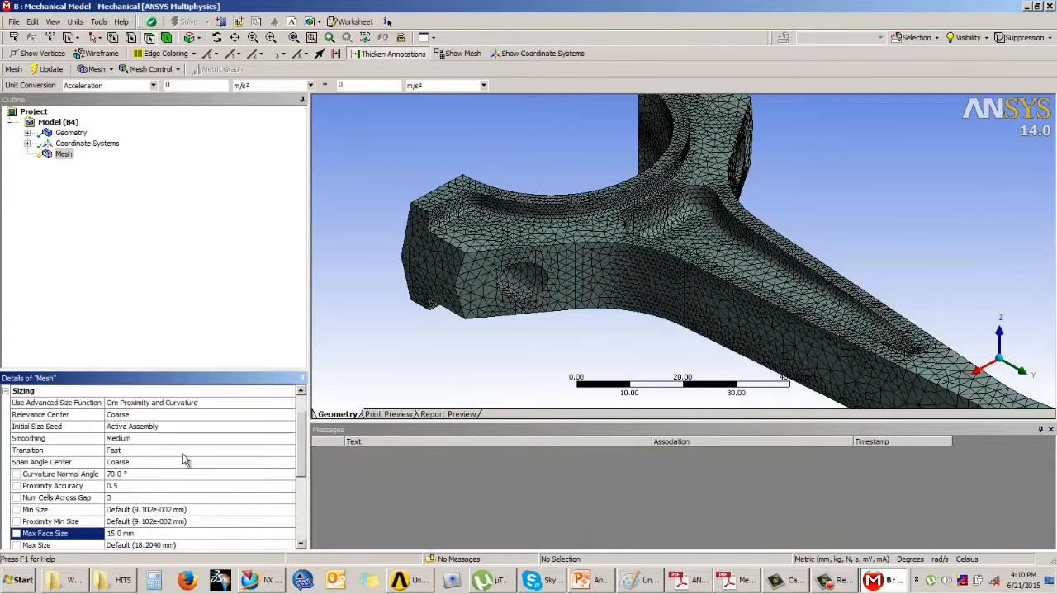
scroll(301, 446, down, 2)
scroll(300, 446, down, 4)
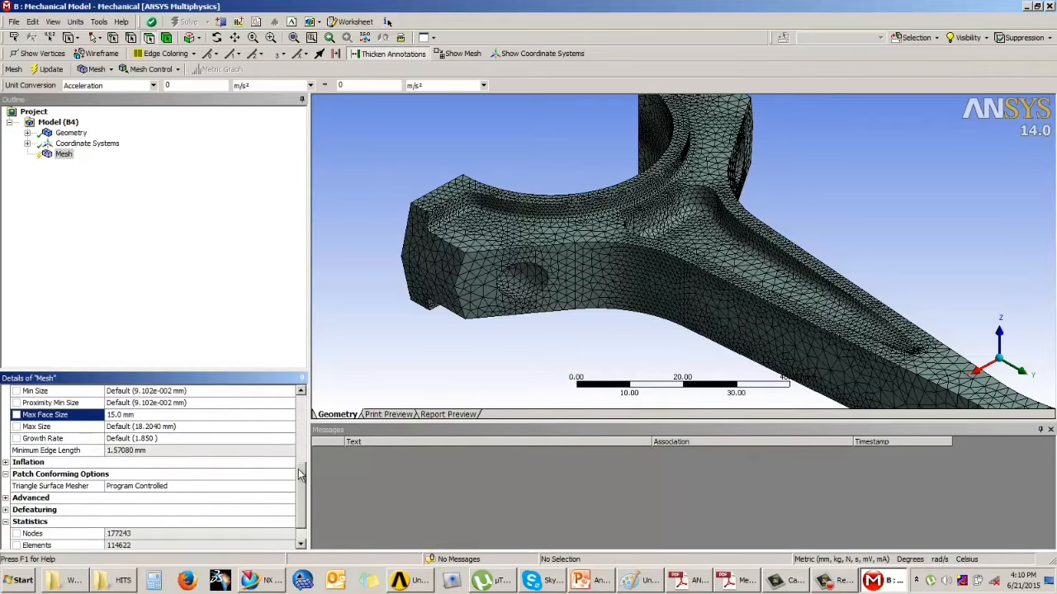
click(49, 71)
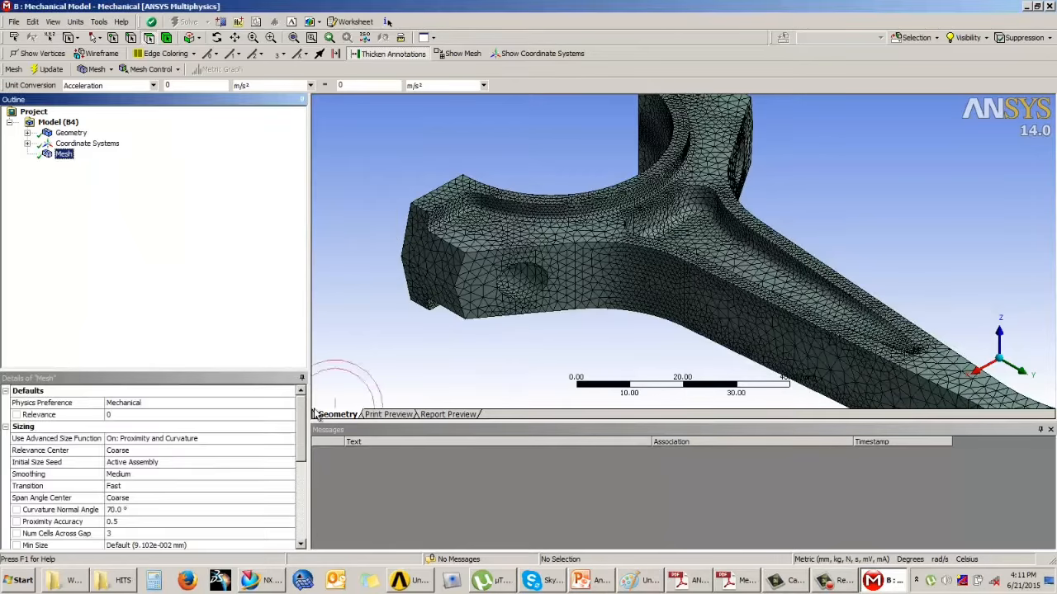
- Check the mesh statistics, set Proximity Accuracy to 0, and update the mesh
drag(299, 435, 274, 511)
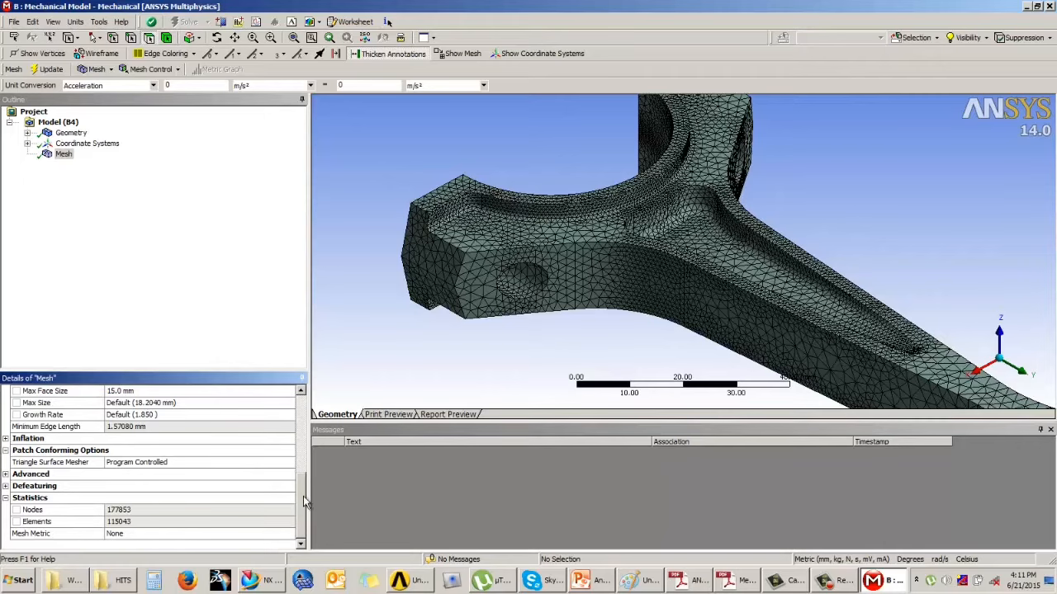
scroll(304, 501, up, 2)
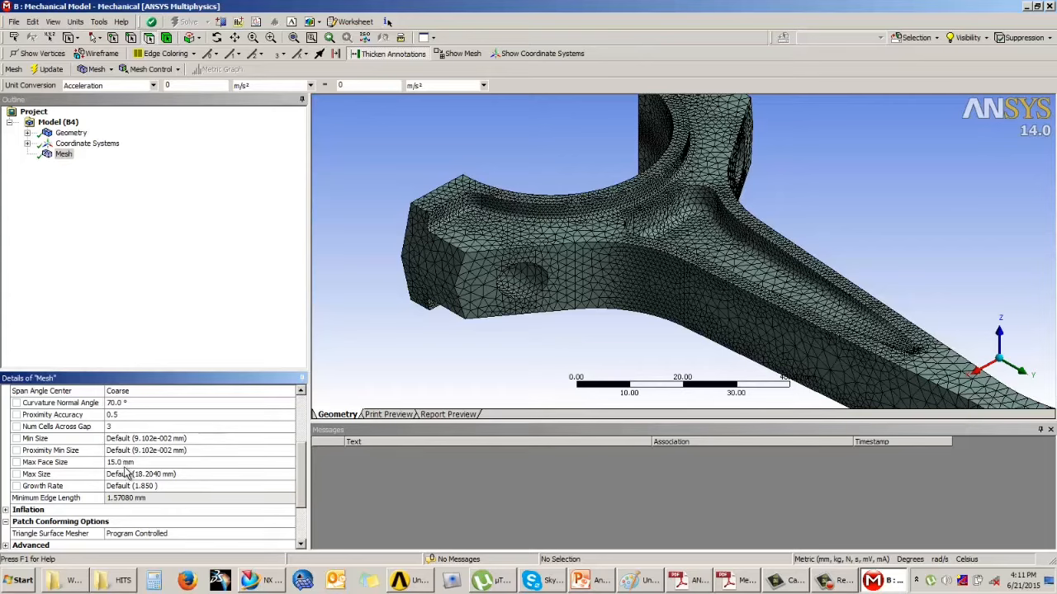
click(125, 417)
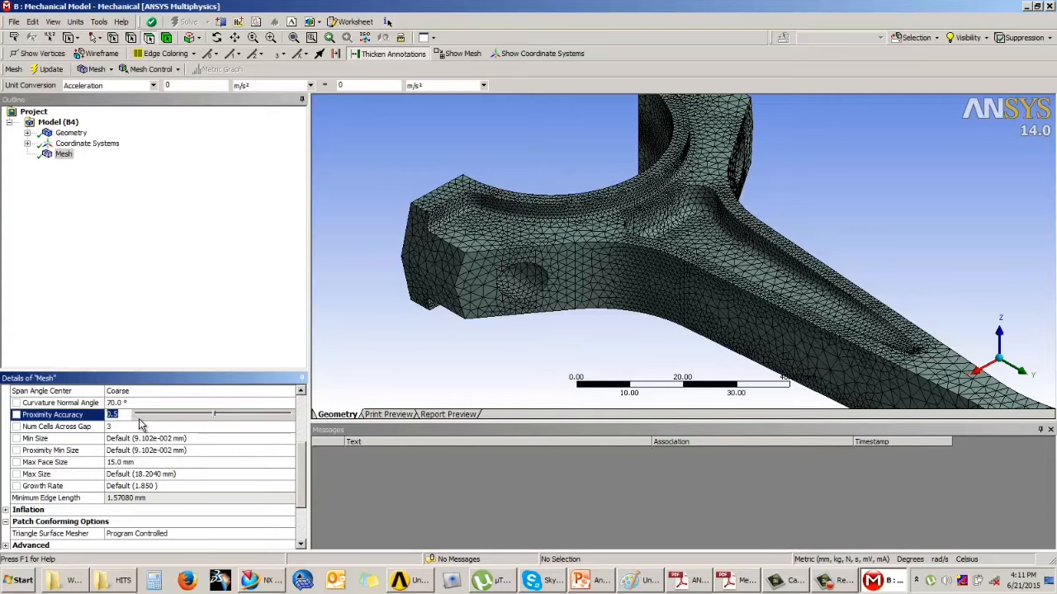
text(0)
key(Return)
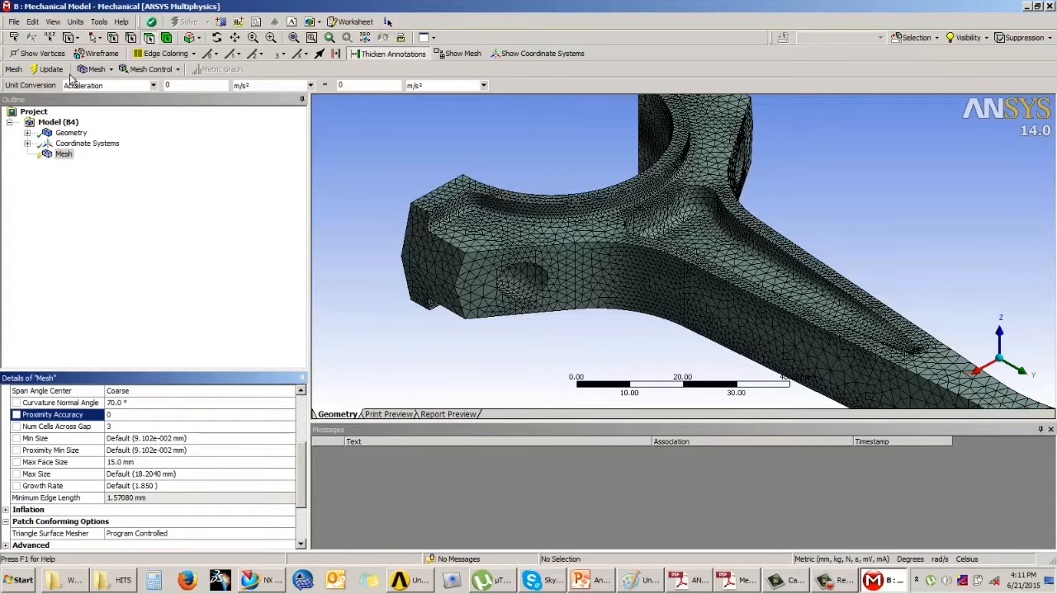
click(49, 70)
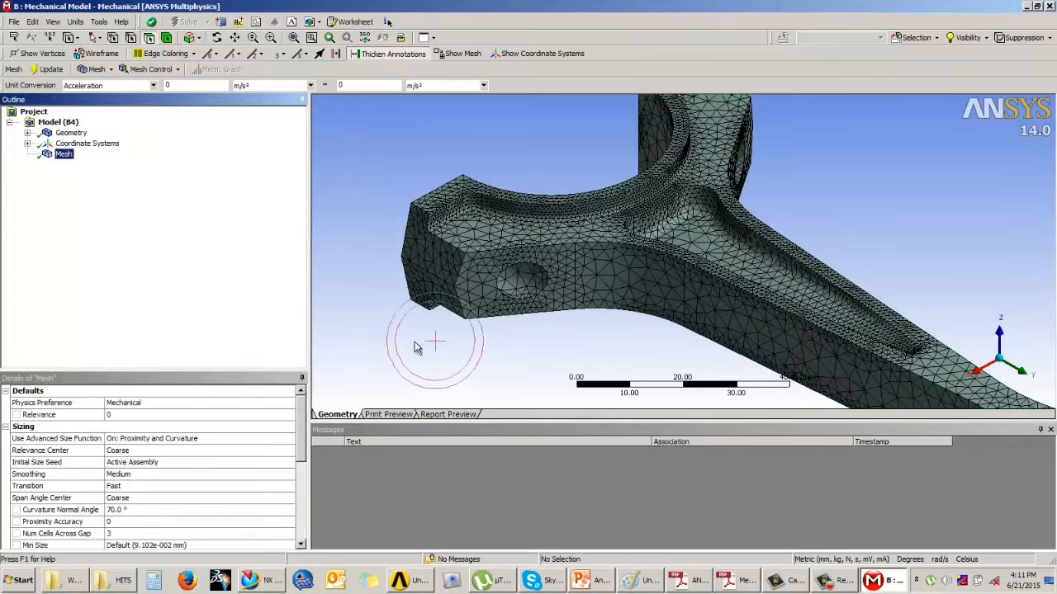
- Check the node and element counts for zero Proximity Accuracy, set Proximity Accuracy to 1, and update the mesh
drag(301, 437, 307, 520)
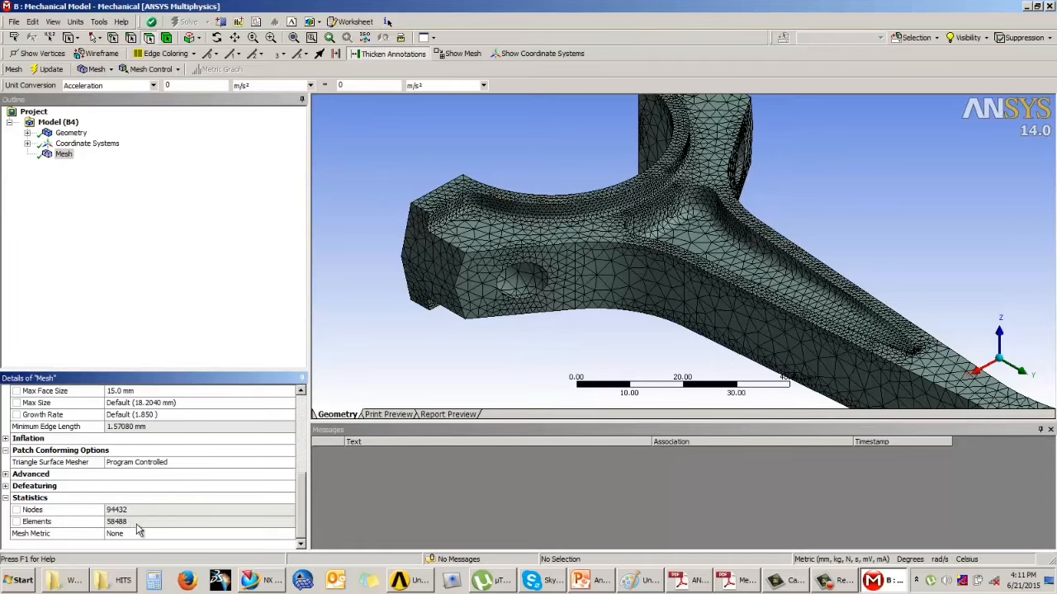
scroll(175, 469, up, 5)
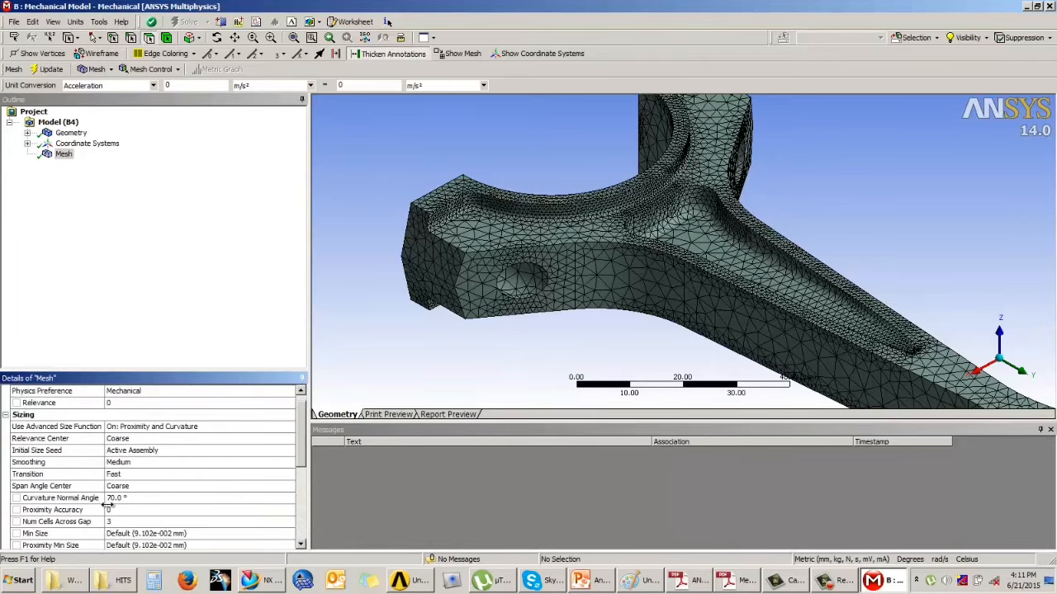
click(126, 511)
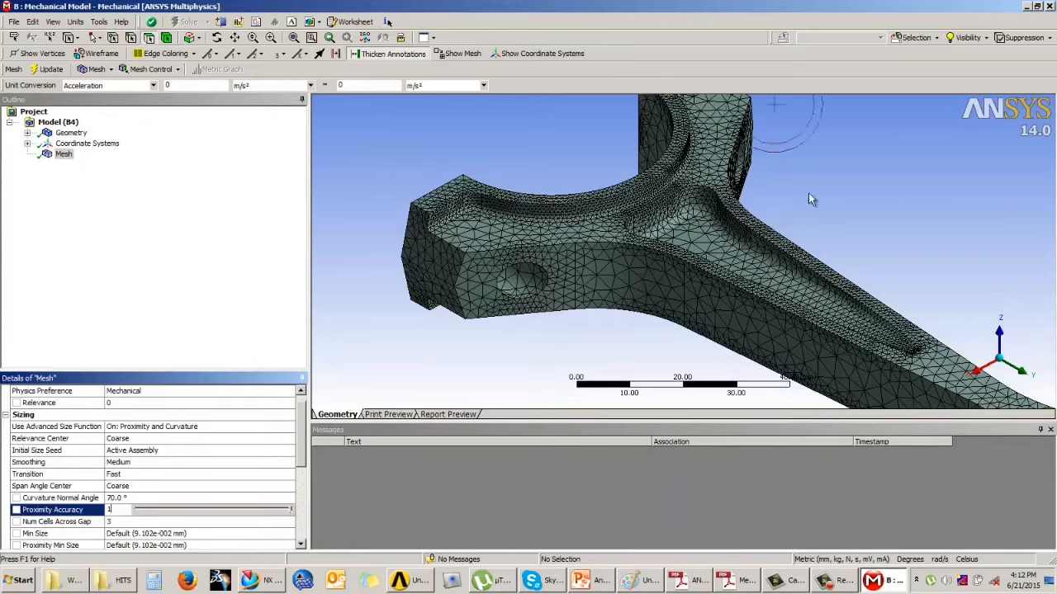
click(632, 386)
click(409, 369)
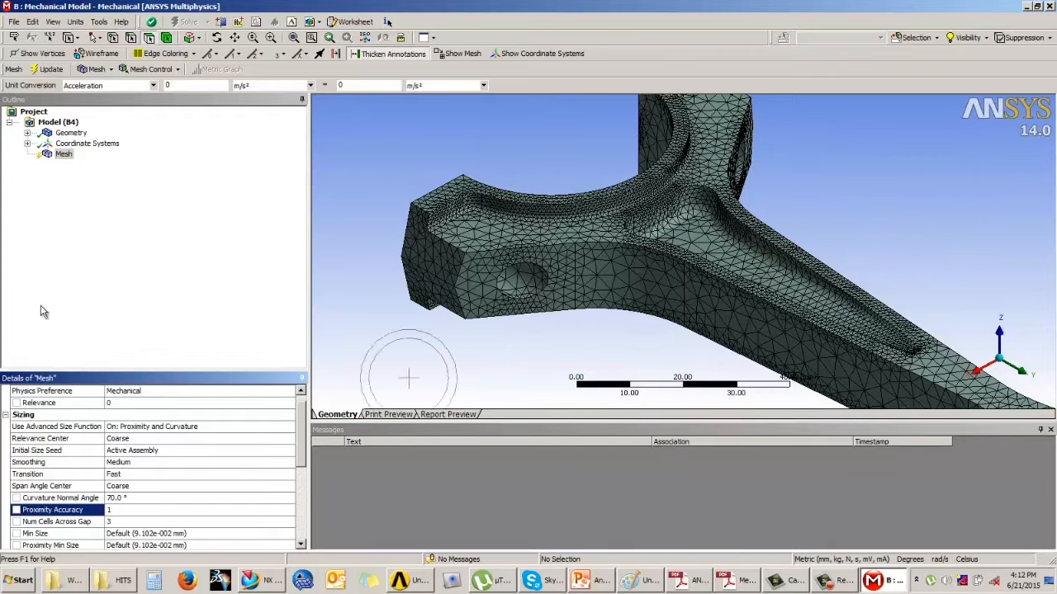
click(46, 69)
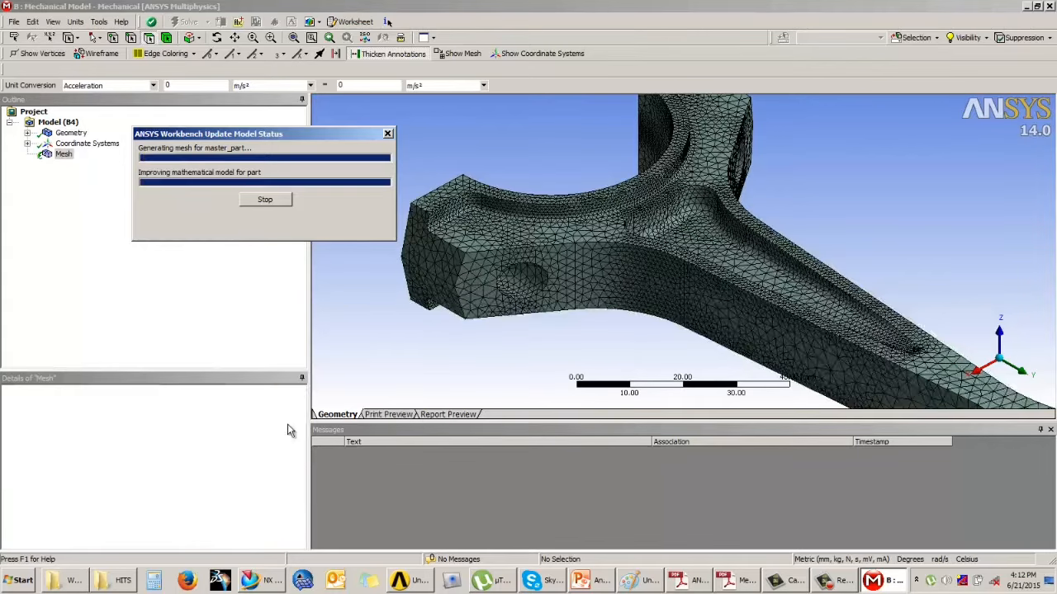
- Check the node and element counts for Proximity Accuracy 1 and review the mesh sizing settings
drag(301, 433, 304, 512)
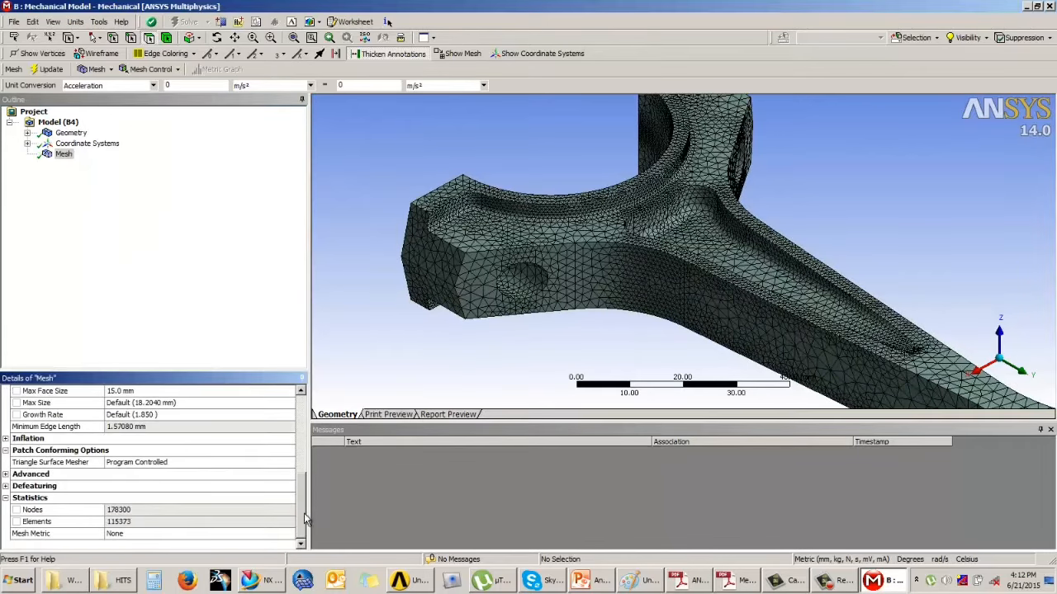
click(136, 523)
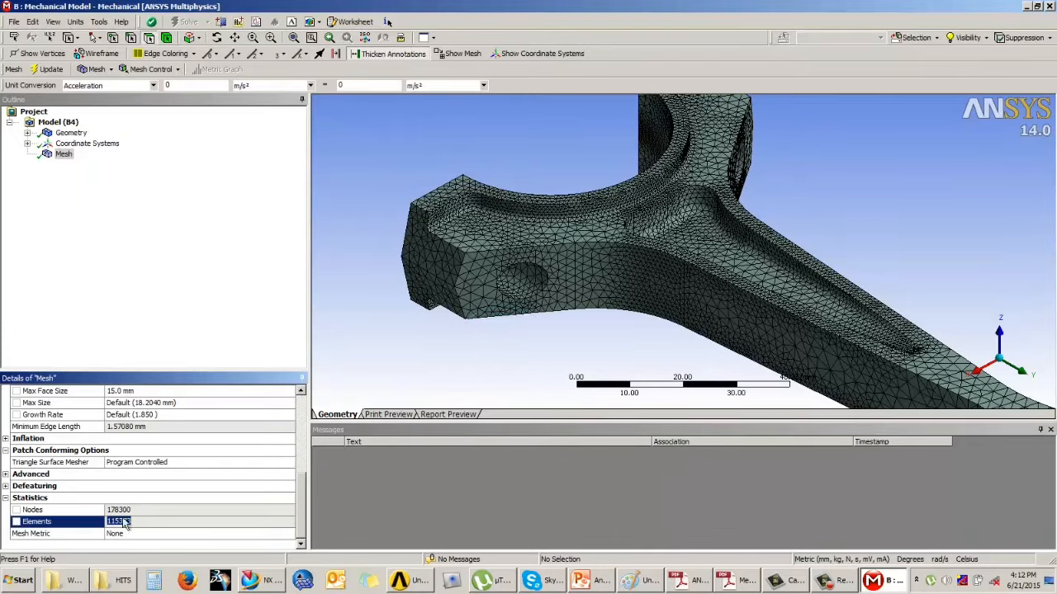
scroll(295, 507, up, 5)
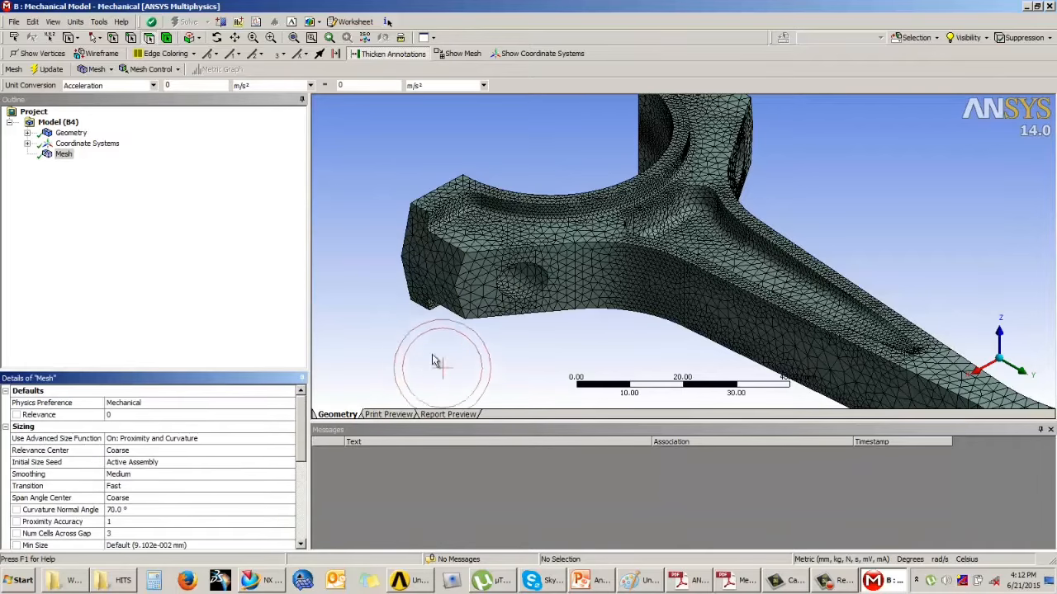
scroll(300, 423, down, 3)
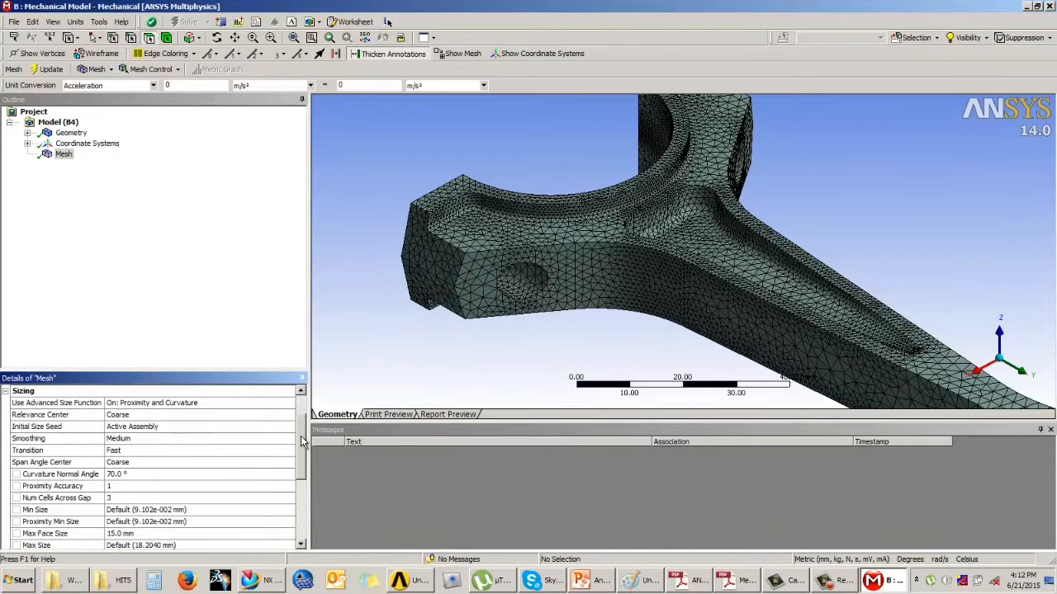
scroll(303, 421, up, 3)
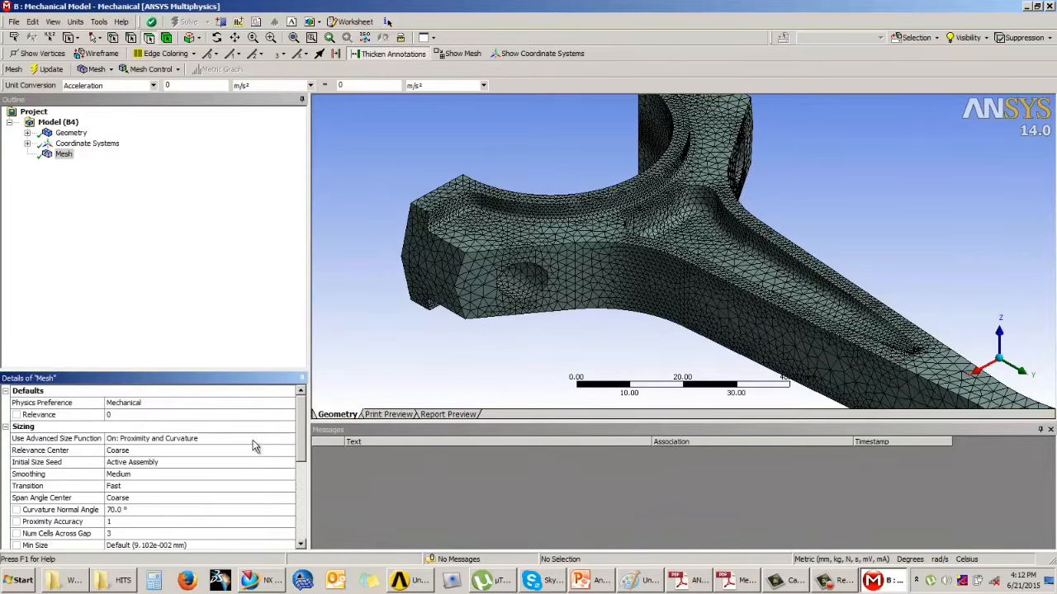
- Switch Use Advanced Size Function to On: Proximity and show its sizing settings
click(285, 438)
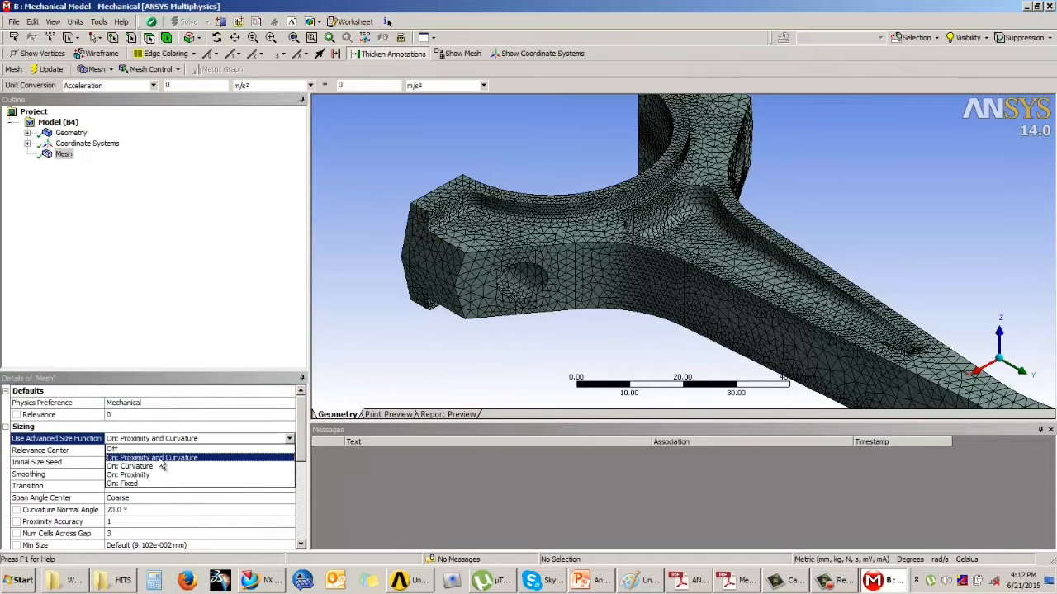
click(136, 475)
scroll(303, 447, down, 1)
scroll(303, 447, down, 2)
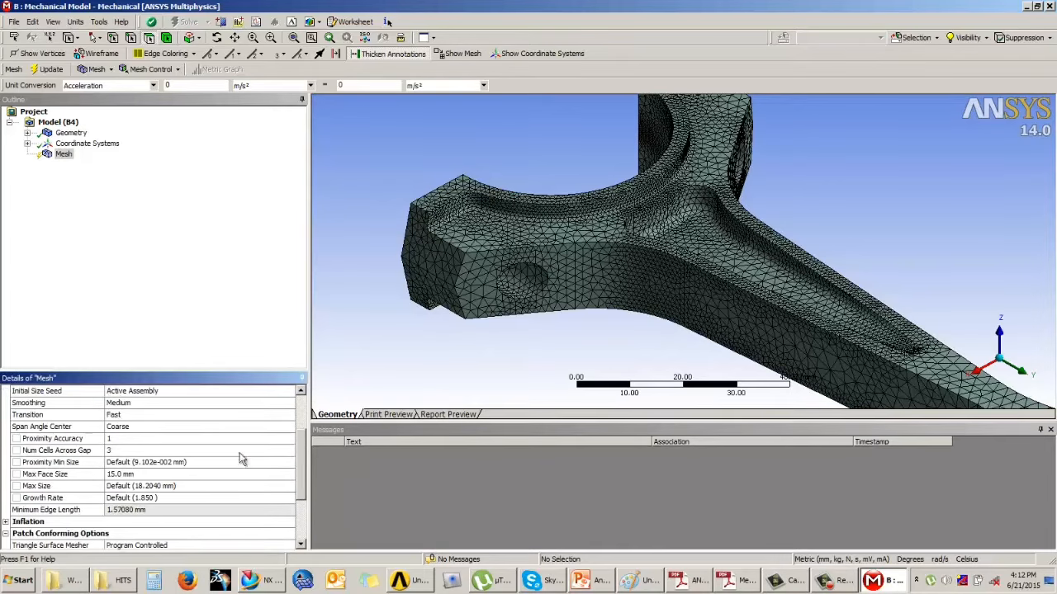
- Set Proximity Accuracy to 0.5 and review the other Proximity sizing fields, from cells across gap to growth rate
click(124, 439)
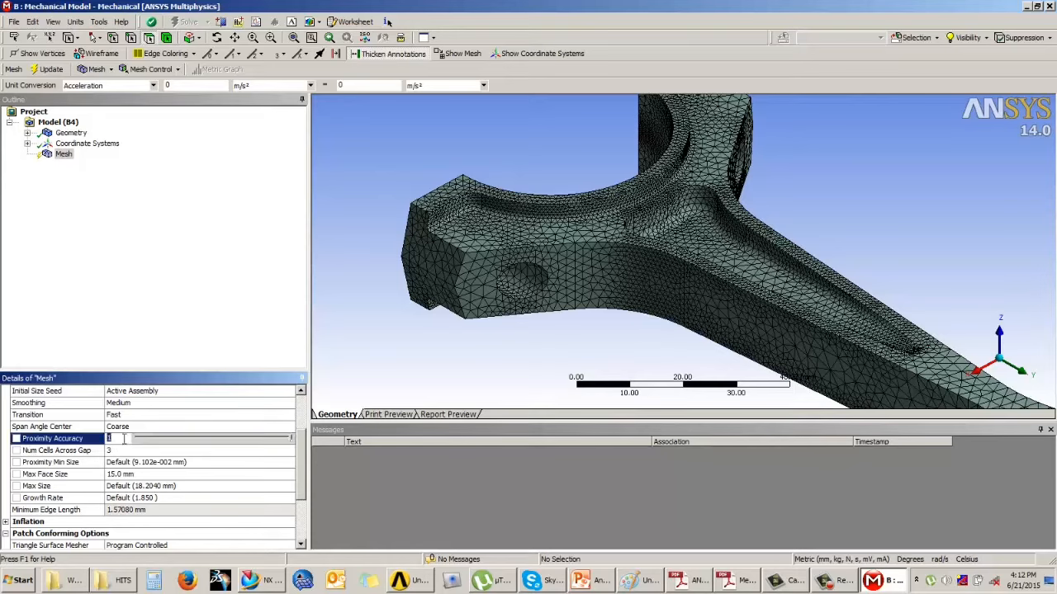
key(Return)
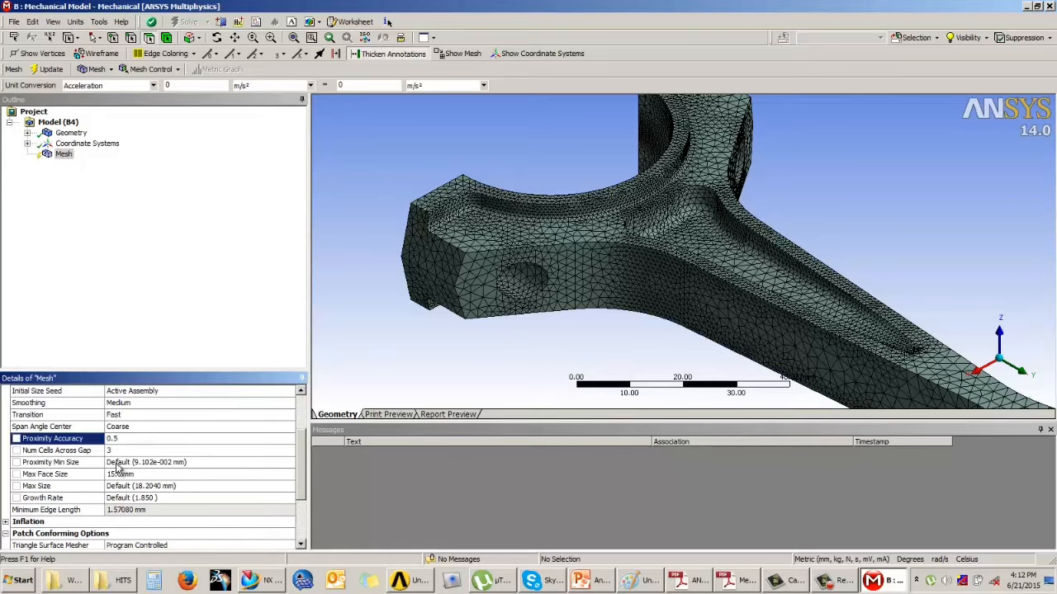
click(122, 463)
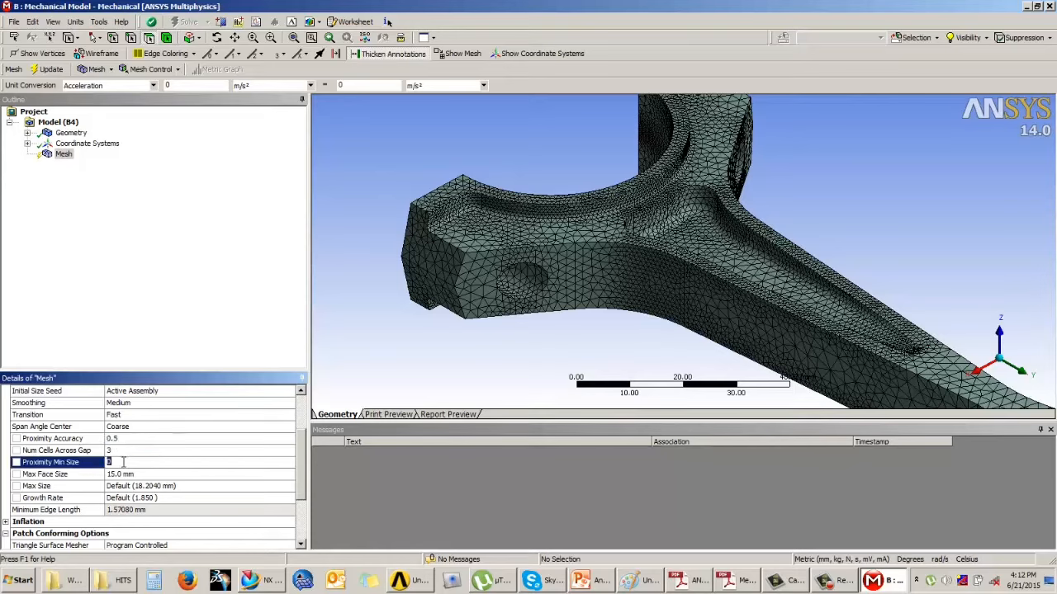
click(130, 476)
click(138, 486)
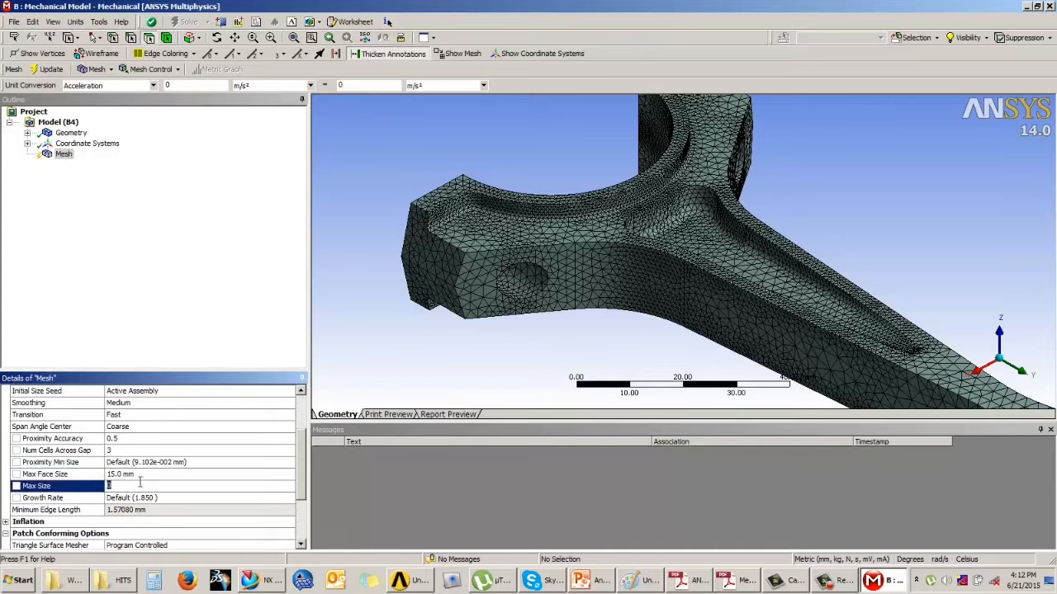
click(140, 498)
click(129, 450)
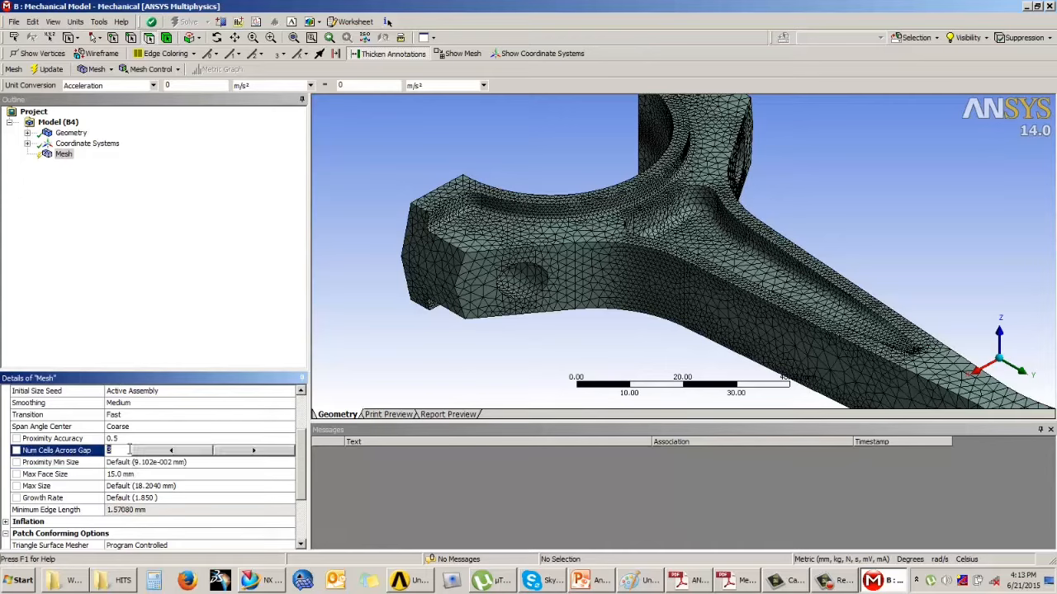
mouse_move(301, 458)
mouse_down()
mouse_move(301, 435)
mouse_move(300, 447)
mouse_up()
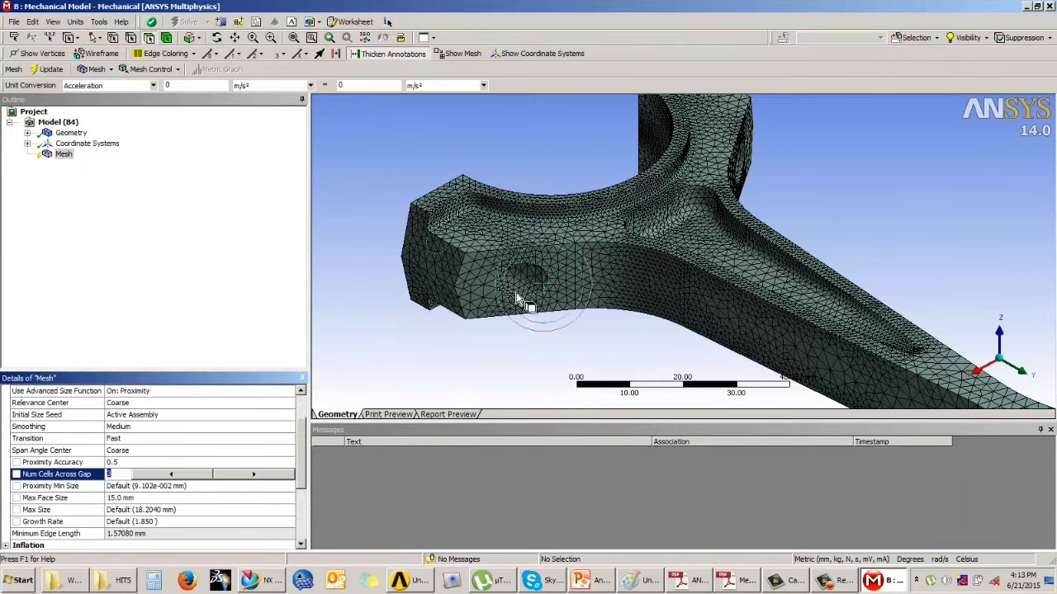
scroll(309, 439, up, 2)
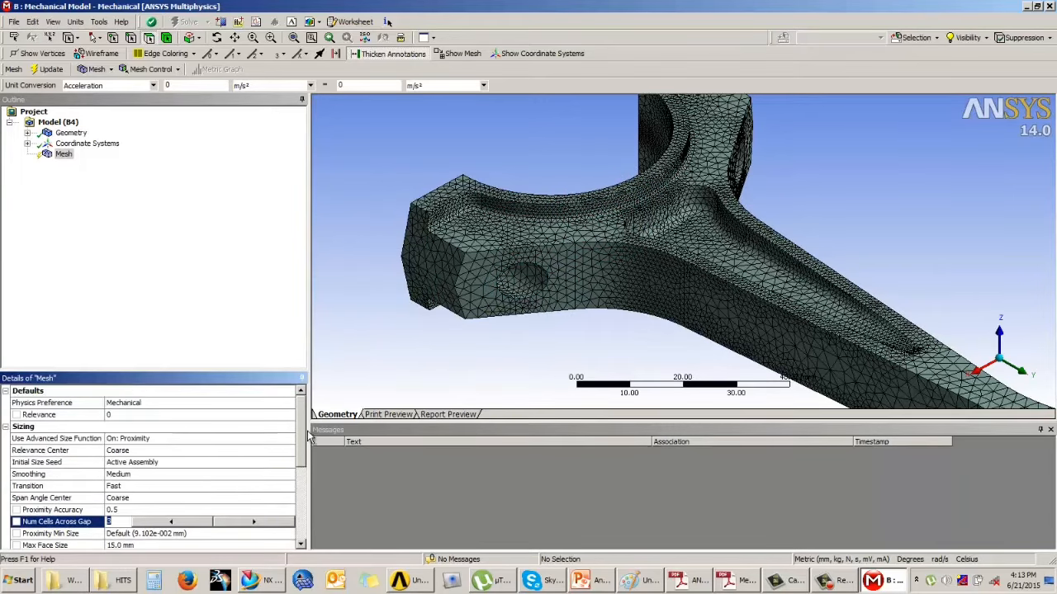
- Switch Use Advanced Size Function to On: Curvature
click(138, 447)
click(138, 446)
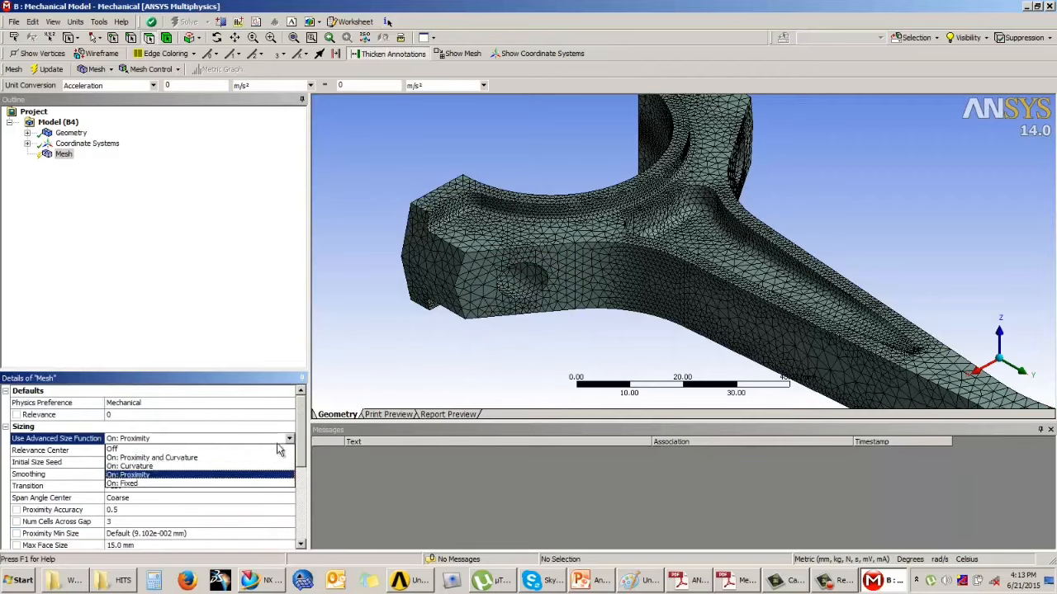
click(146, 467)
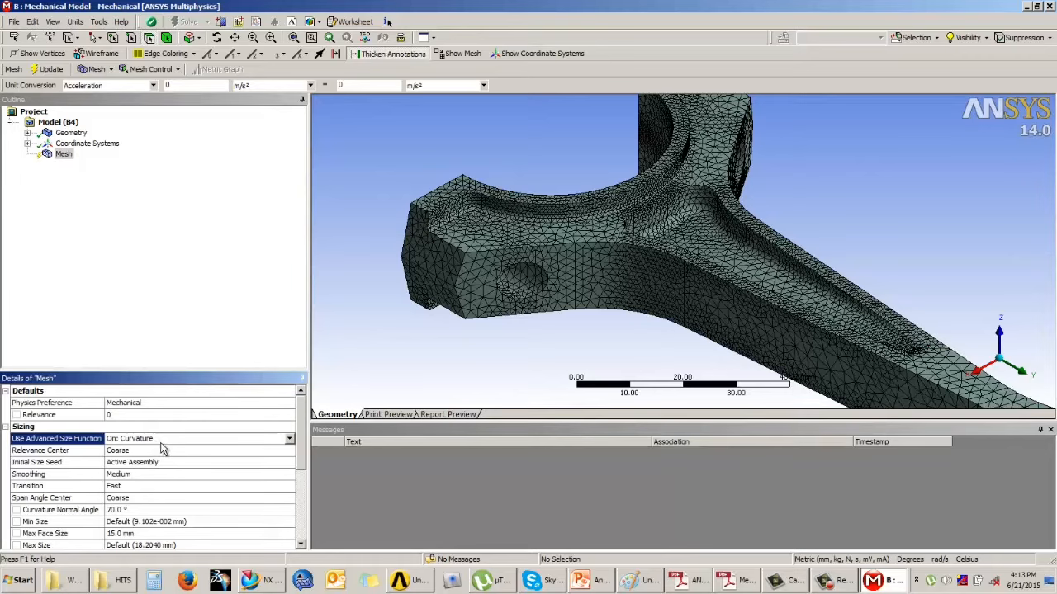
- Set Use Advanced Size Function back to On: Proximity and Curvature
click(290, 442)
click(202, 458)
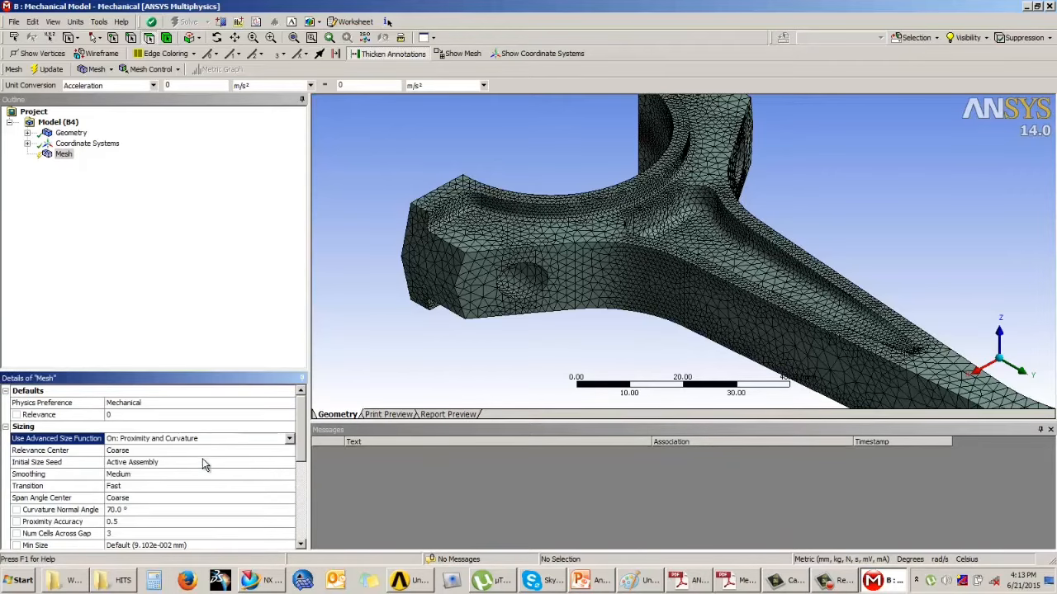
click(389, 330)
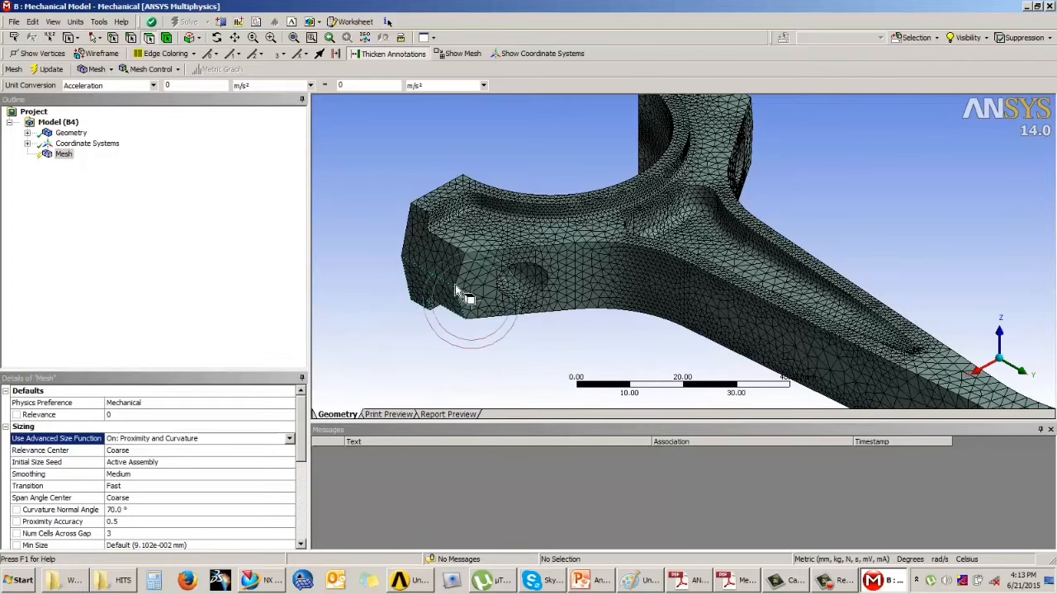
- Examine the surface mesh around the connecting rod's small end and along the recessed shank
scroll(464, 271, down, 2)
scroll(583, 338, down, 2)
middle_drag(583, 338, 987, 319)
scroll(802, 269, up, 5)
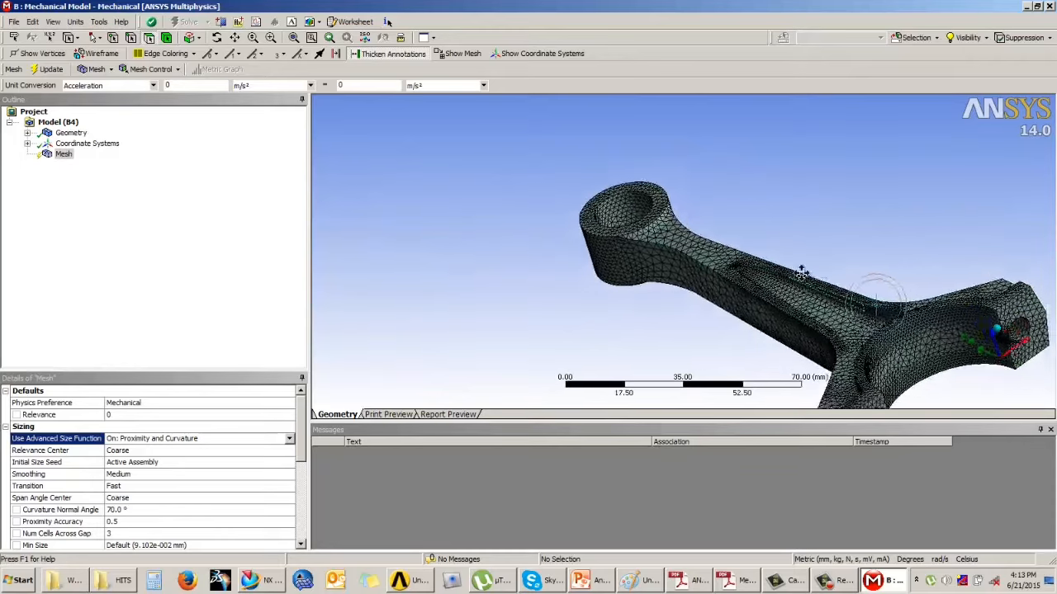
scroll(776, 280, up, 4)
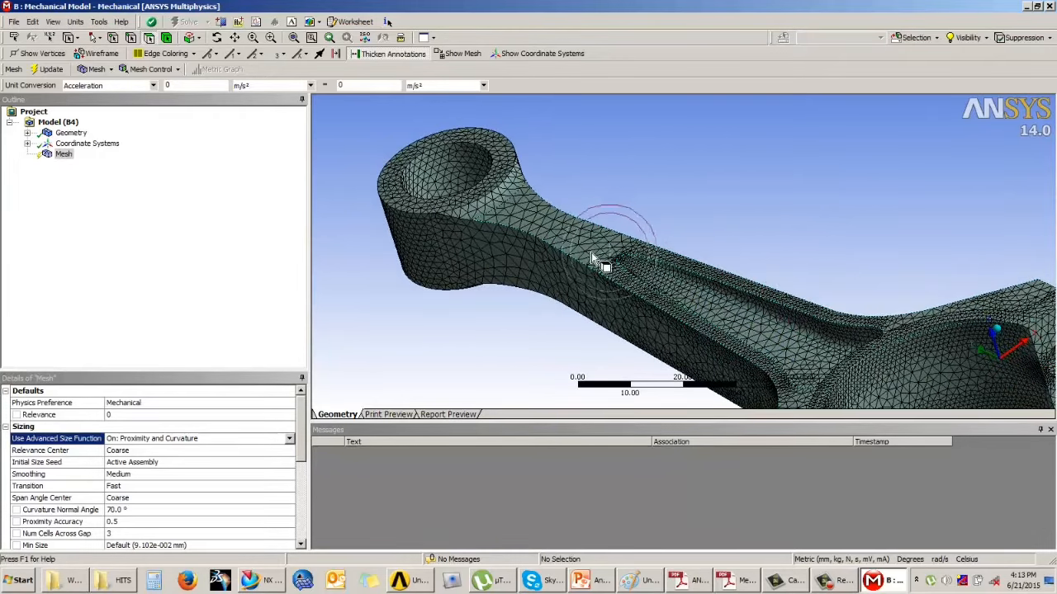
middle_drag(616, 244, 589, 267)
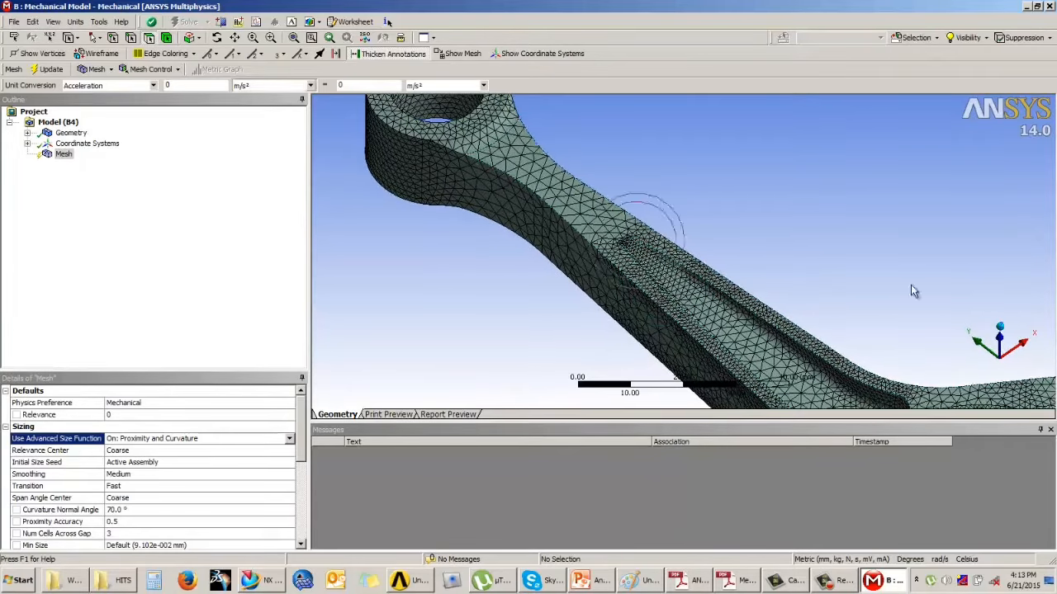
- Create a section plane cutting the connecting rod lengthwise through its centreline, as seen along the Z axis
click(999, 346)
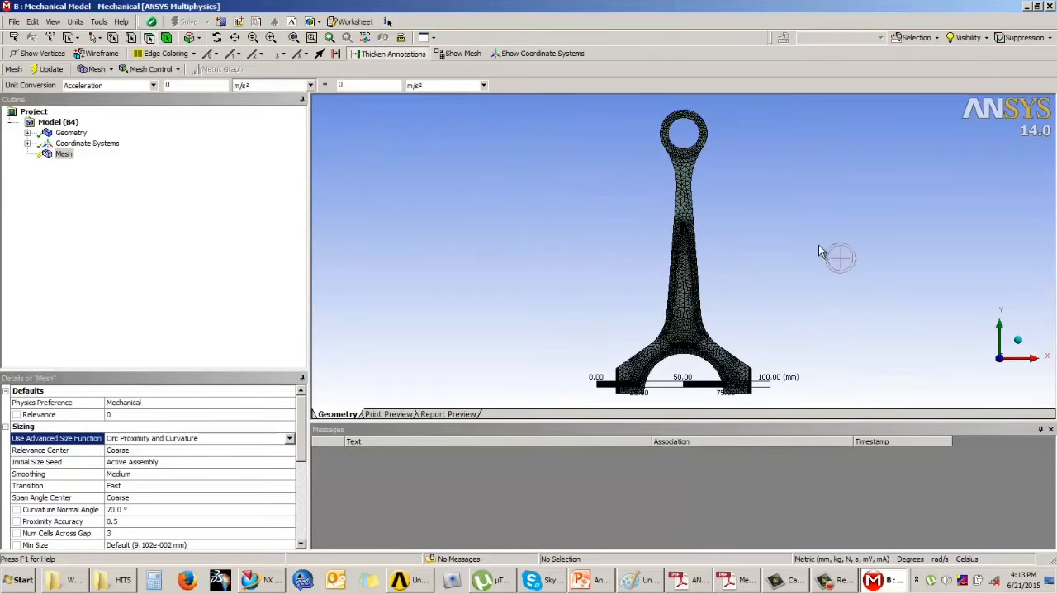
scroll(811, 229, down, 2)
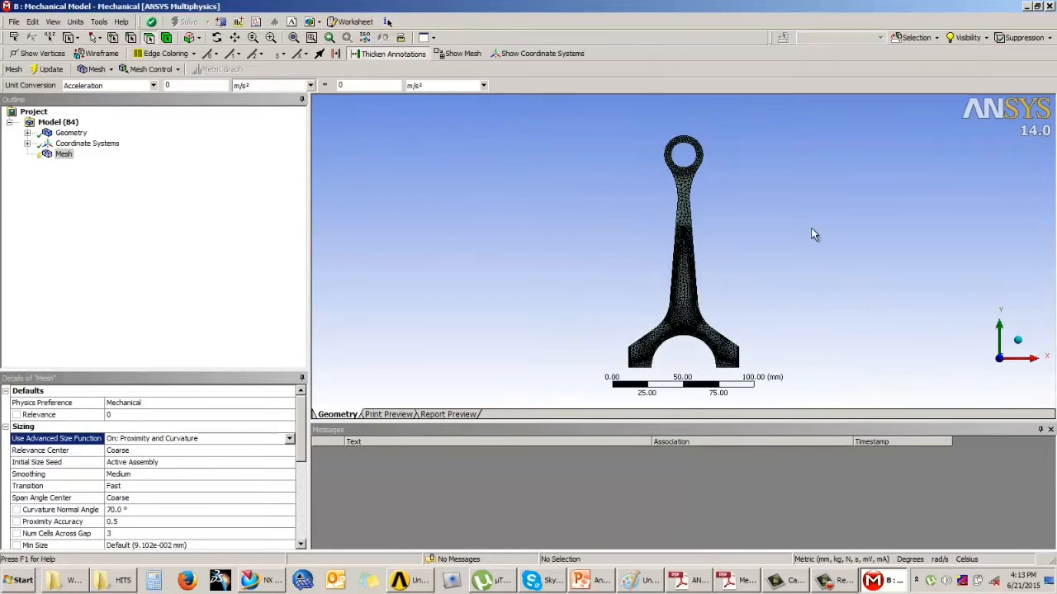
click(221, 22)
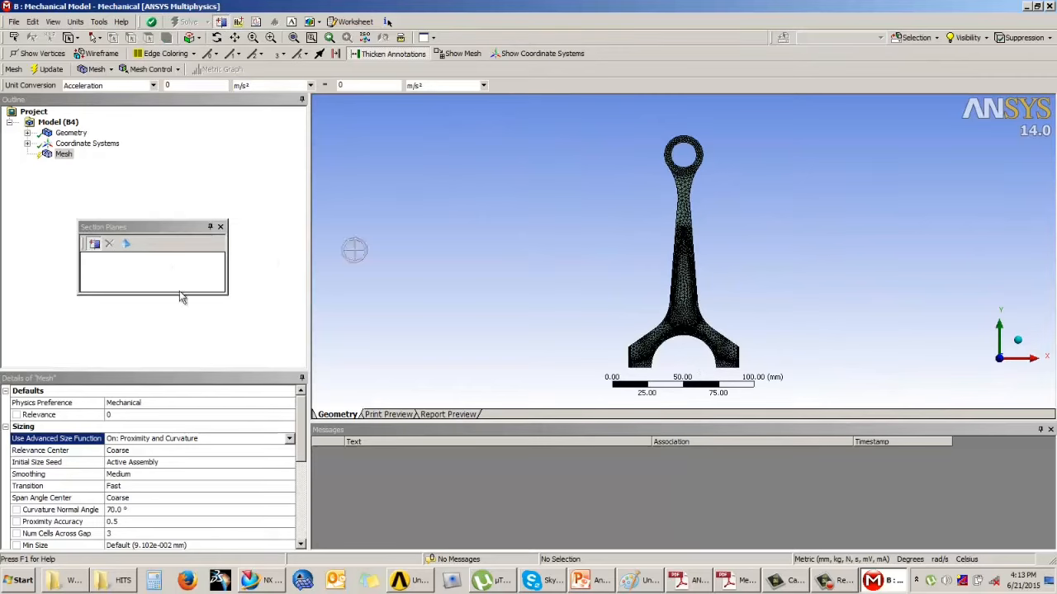
click(96, 251)
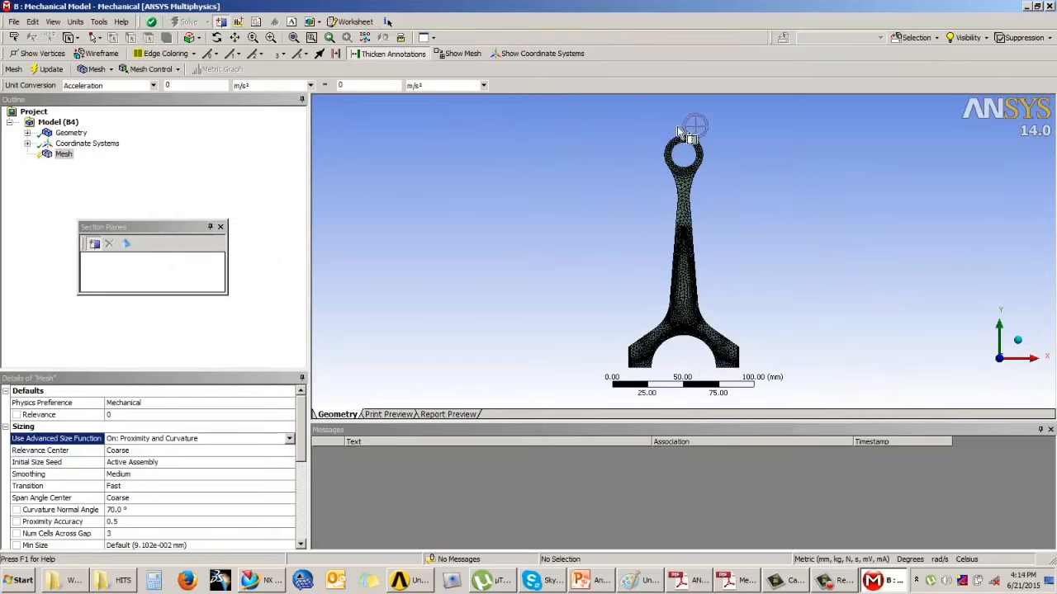
drag(683, 166, 684, 355)
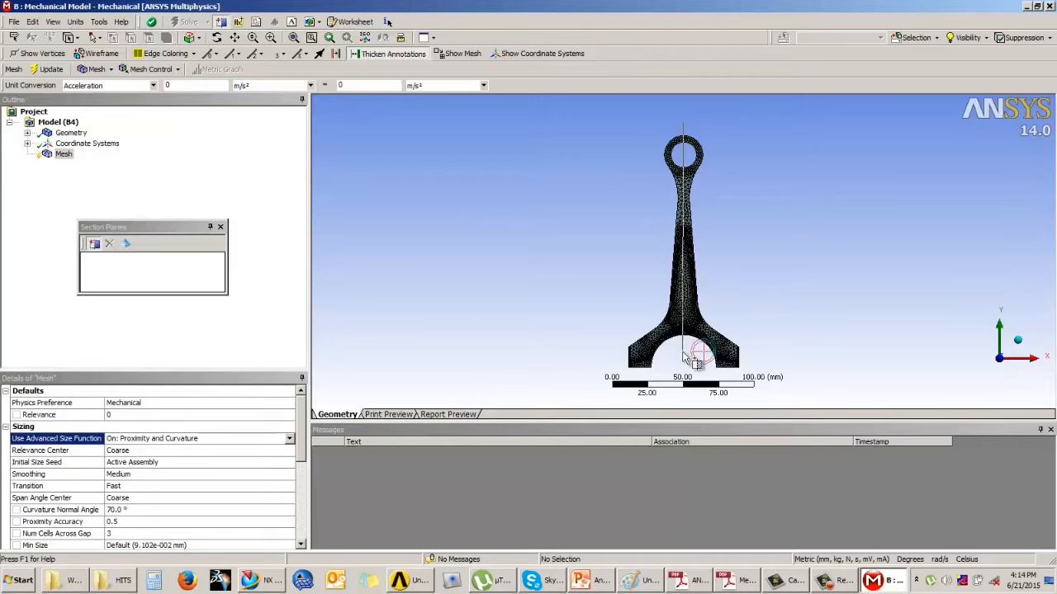
drag(684, 356, 684, 357)
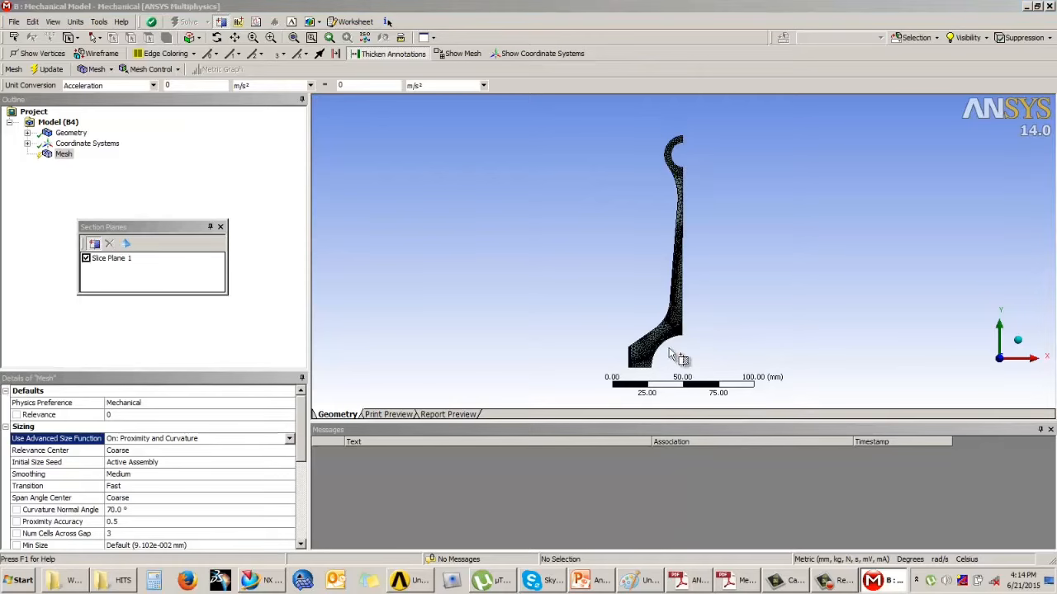
- Examine the mesh on the cut face along the sectioned rod's shank and recessed web
middle_drag(689, 342, 583, 285)
scroll(583, 283, up, 5)
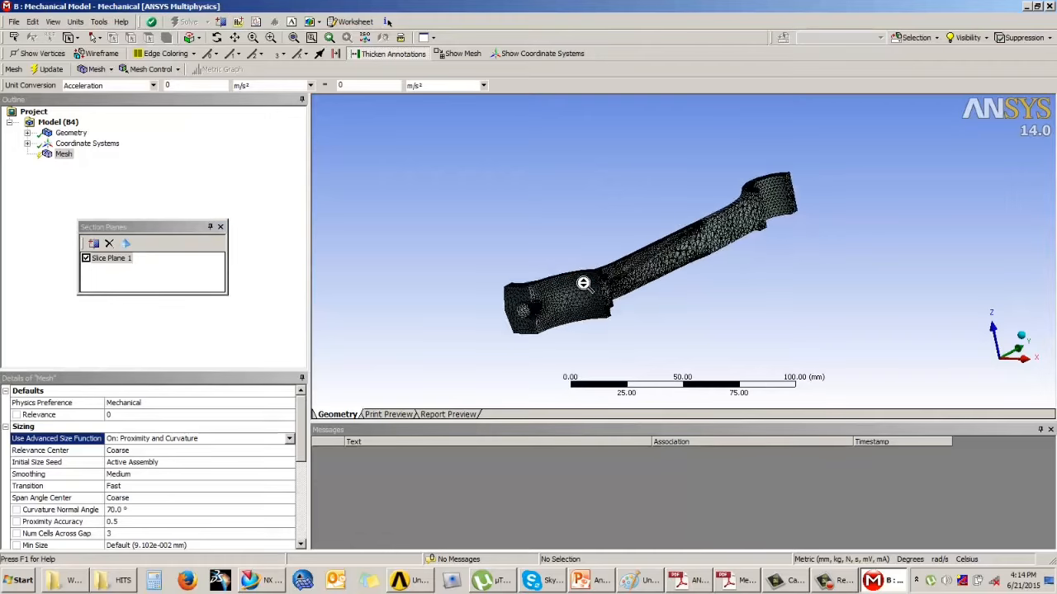
scroll(583, 283, up, 6)
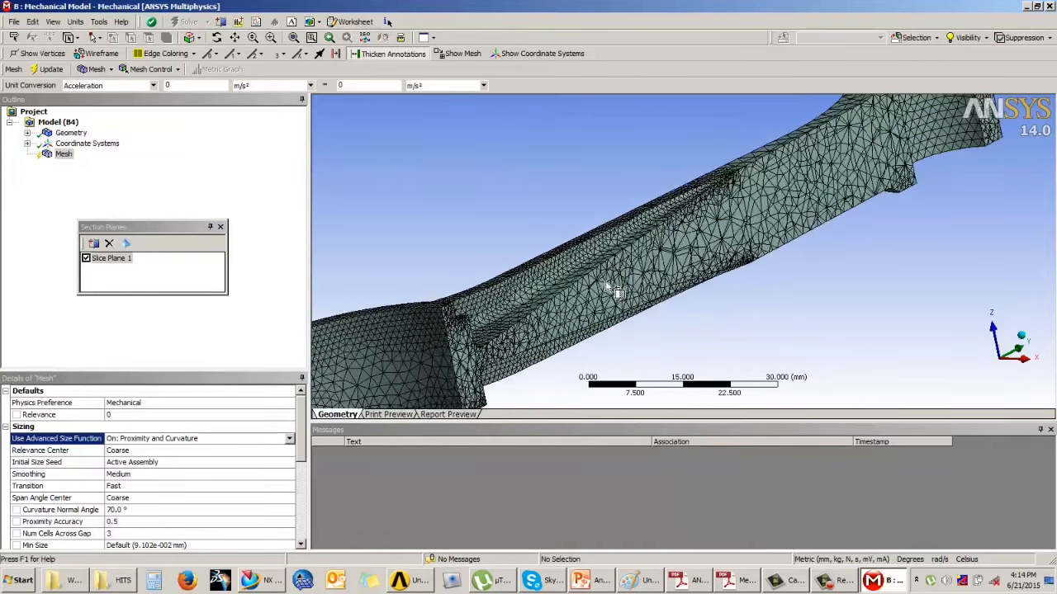
scroll(616, 280, up, 2)
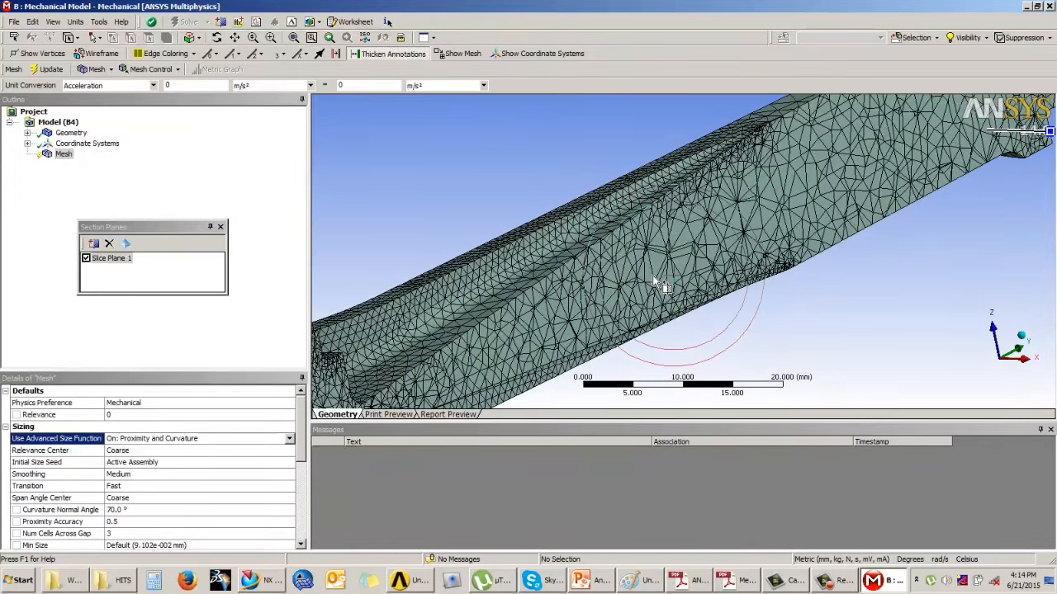
scroll(663, 276, up, 2)
scroll(664, 272, up, 2)
scroll(664, 272, up, 1)
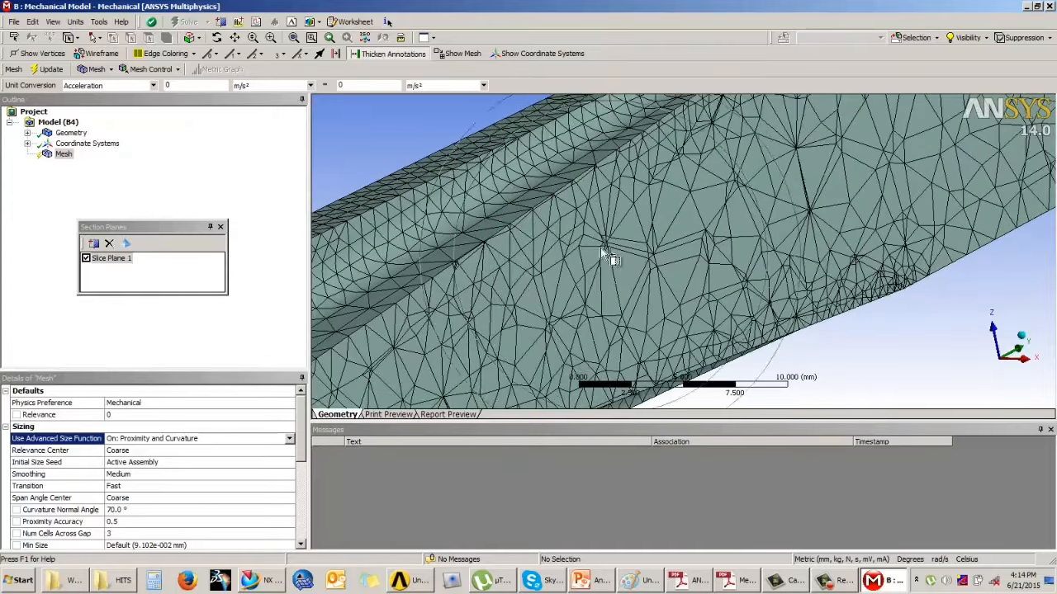
scroll(613, 240, down, 1)
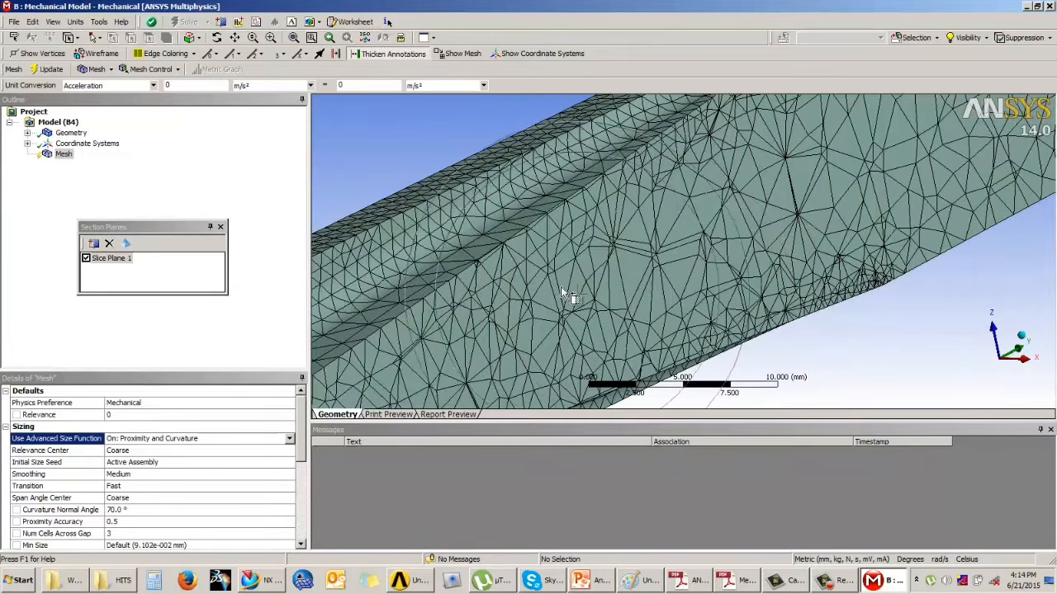
scroll(567, 283, down, 1)
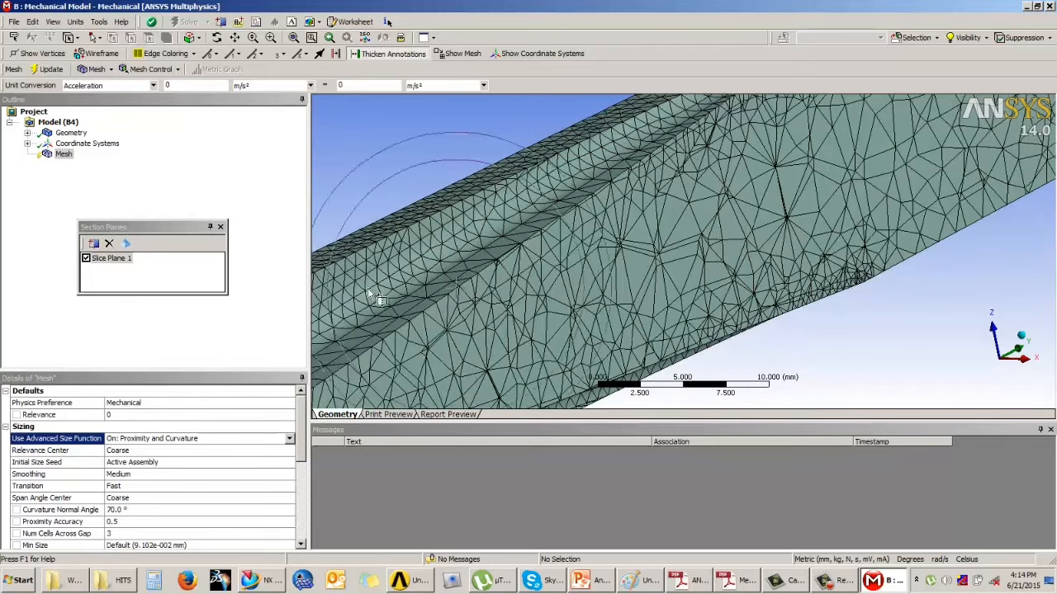
- Show whole elements at the section plane and inspect the interior tetrahedra along the shank
click(127, 245)
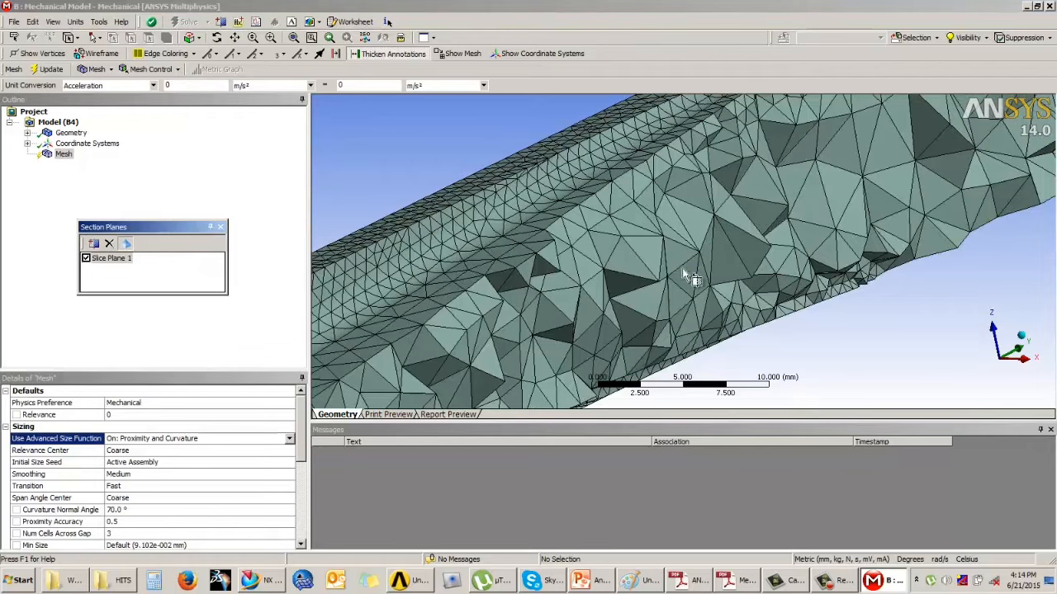
ctrl+middle_drag(743, 298, 767, 264)
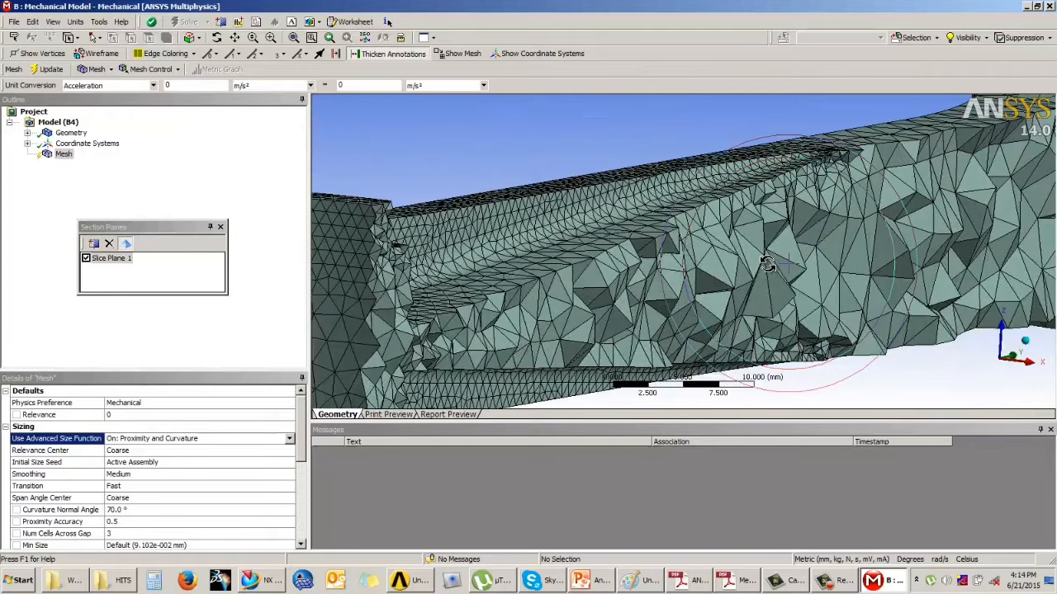
- Shift the lengthwise section plane slightly off the rod's centreline in the positive X direction, viewed along Z
click(1000, 340)
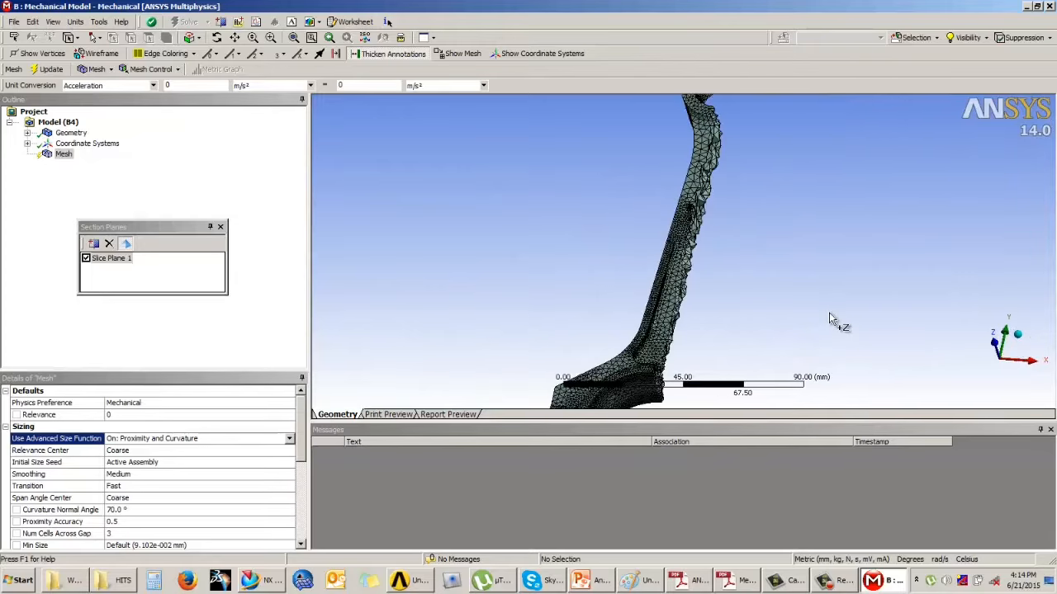
click(110, 257)
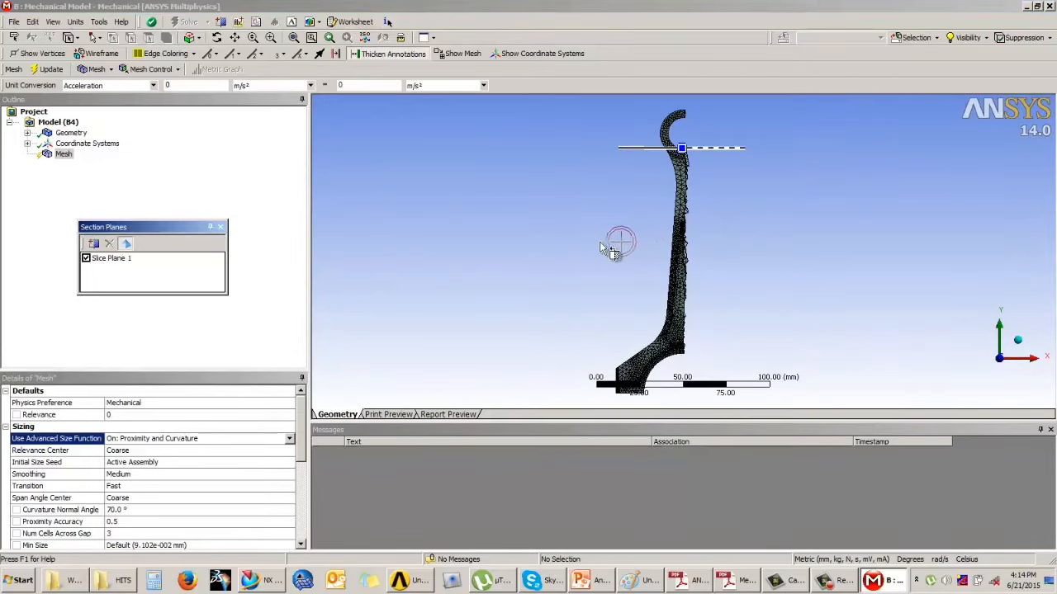
mouse_move(605, 241)
mouse_down()
mouse_move(687, 162)
mouse_move(684, 171)
mouse_up()
drag(683, 169, 686, 170)
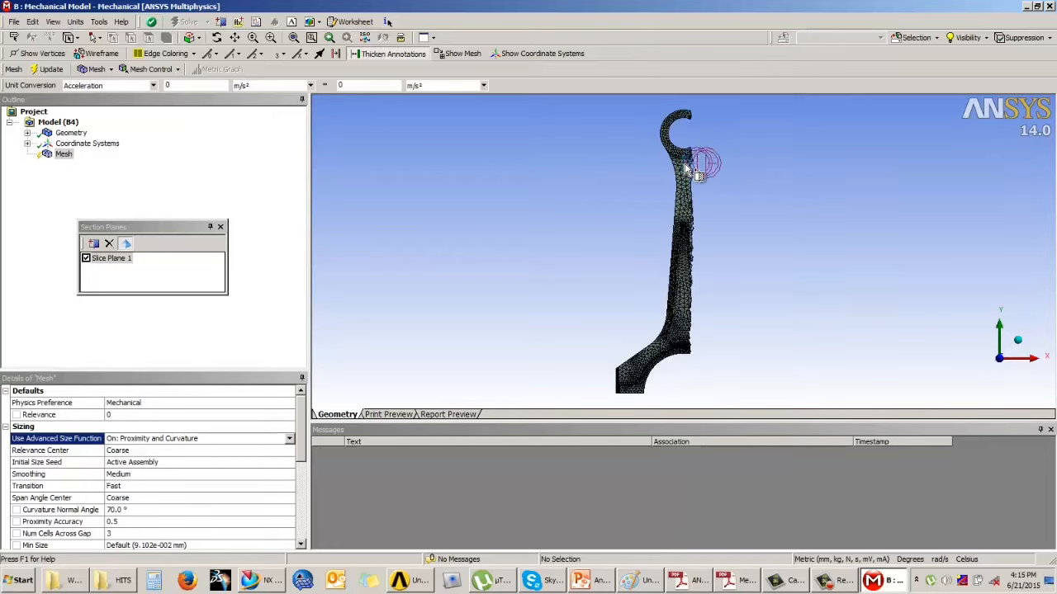
drag(684, 164, 682, 165)
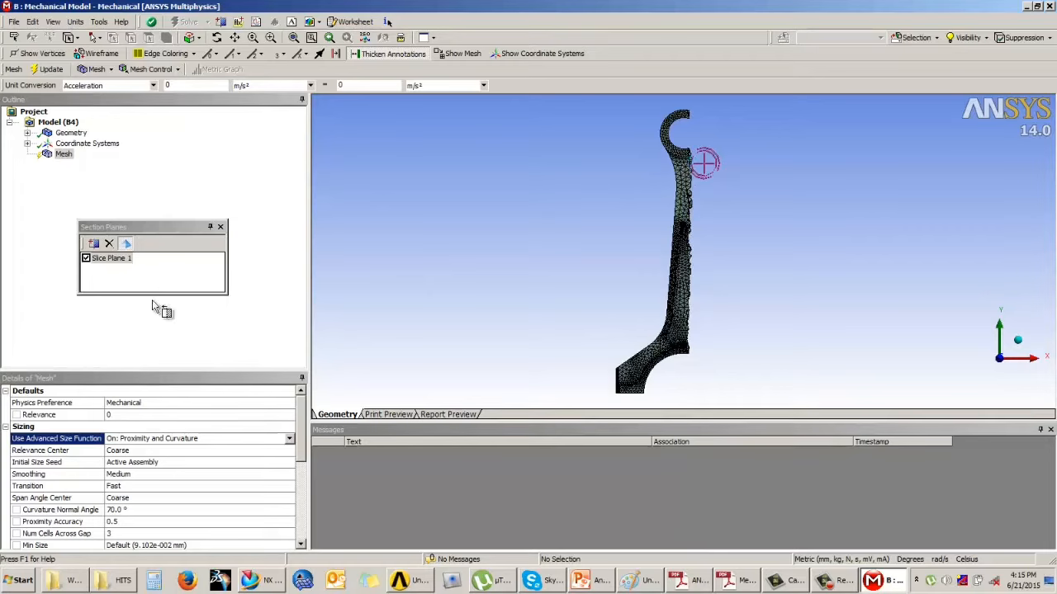
- Add a second section plane that slices horizontally across the middle of the connecting rod mesh
click(126, 285)
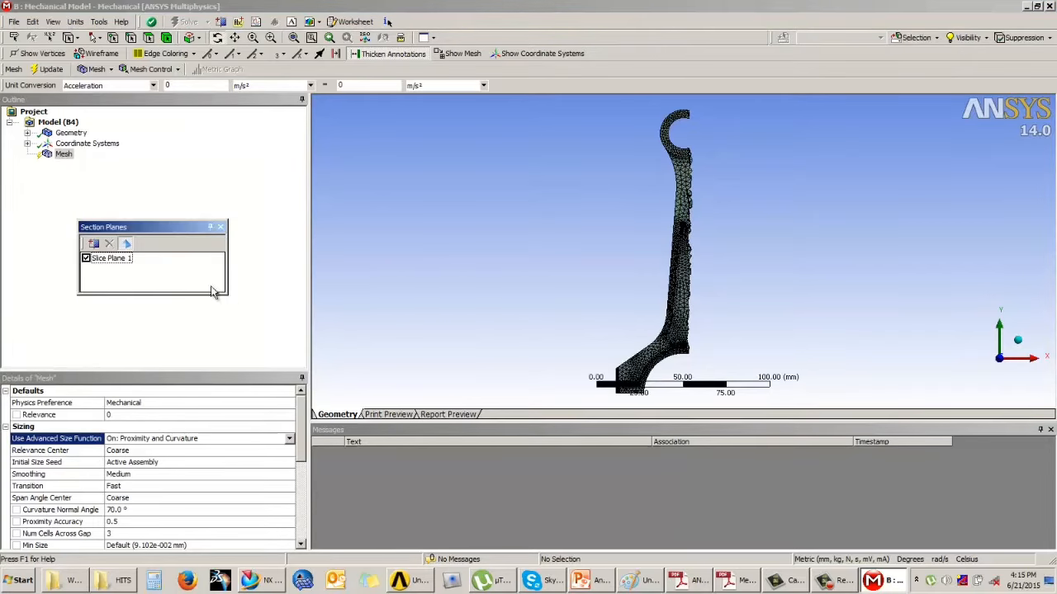
drag(513, 274, 500, 273)
mouse_move(578, 248)
mouse_down()
mouse_move(620, 245)
mouse_move(588, 240)
mouse_up()
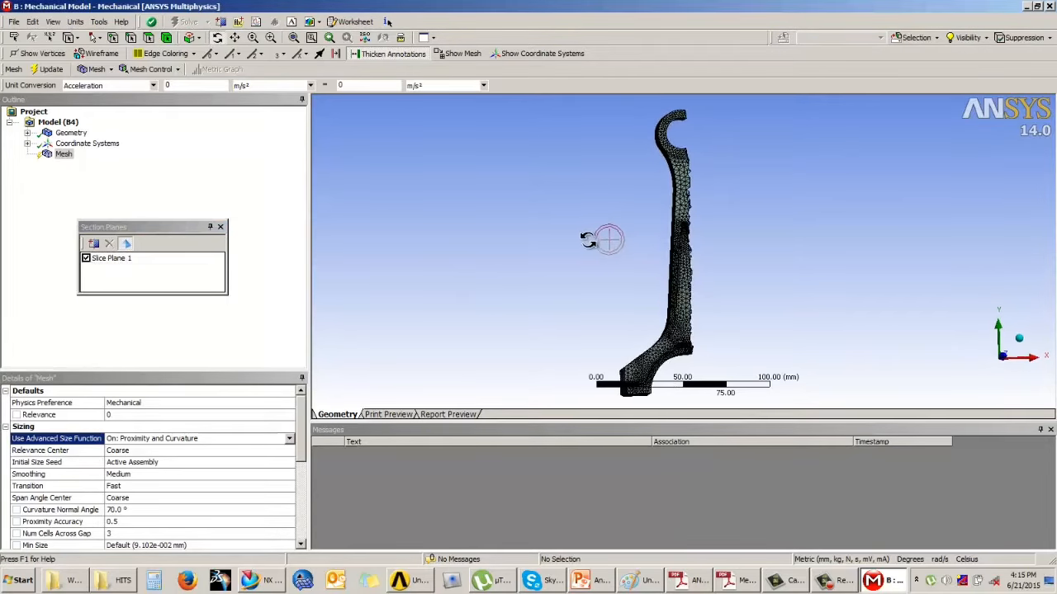
click(94, 246)
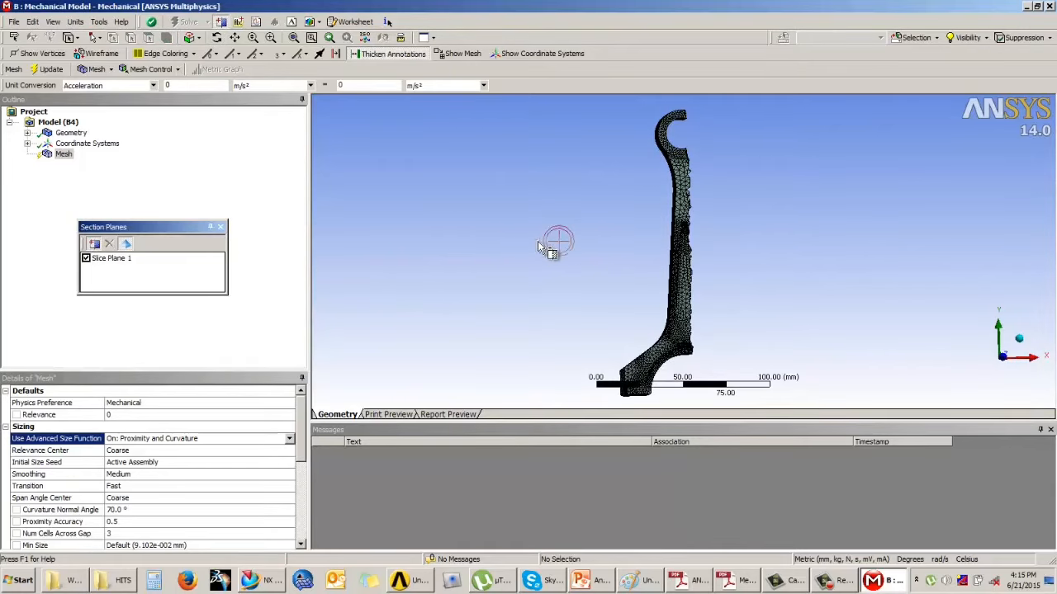
drag(537, 241, 790, 247)
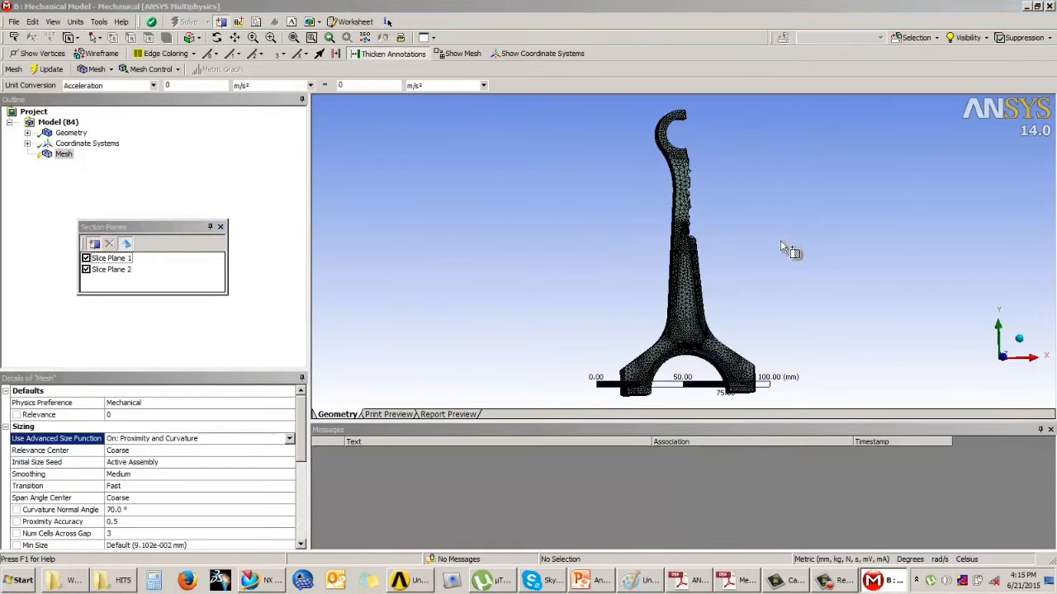
- Shift Slice Plane 1 slightly with its anchor and flip the displayed side of its cut back and forth
click(130, 274)
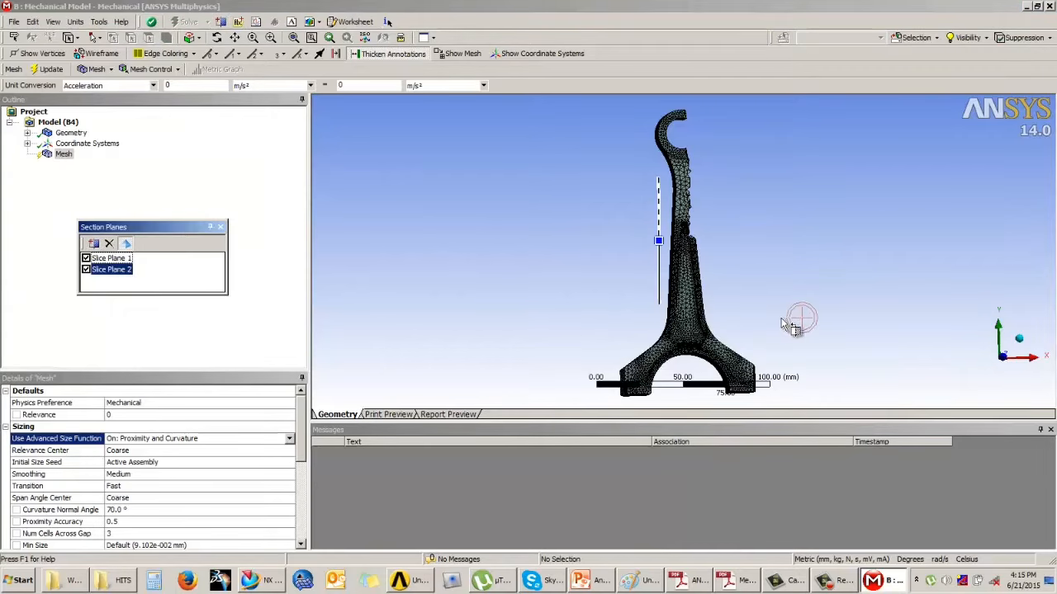
middle_drag(797, 319, 773, 312)
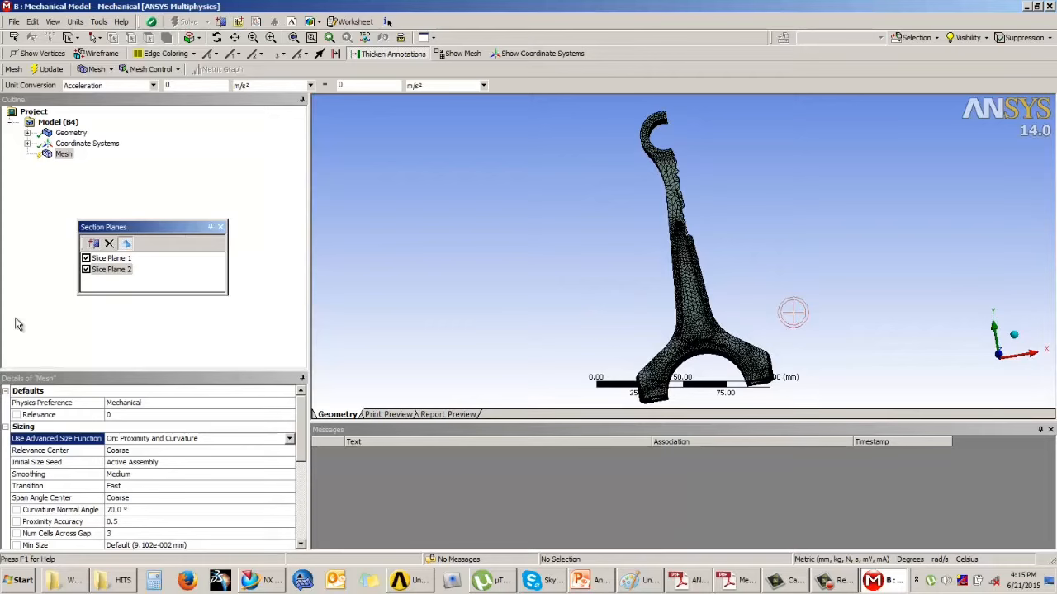
click(111, 259)
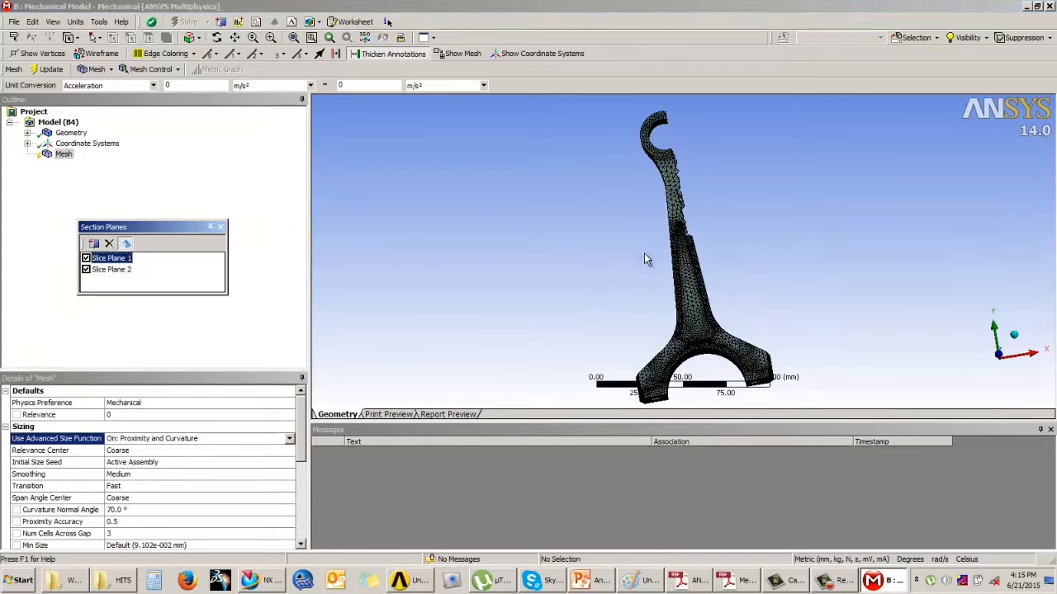
middle_drag(647, 256, 659, 175)
click(664, 191)
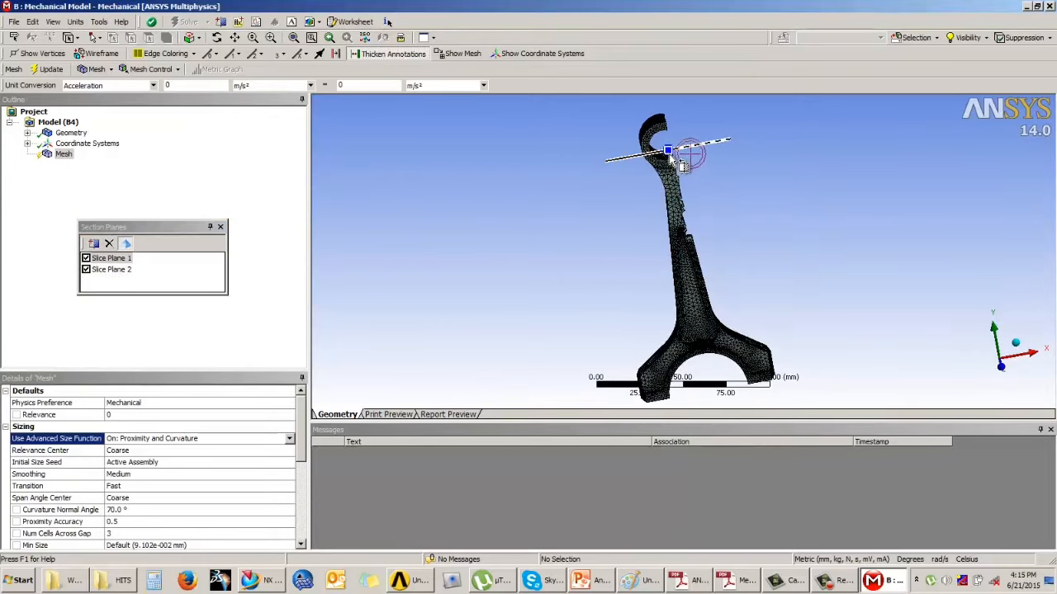
drag(665, 155, 669, 158)
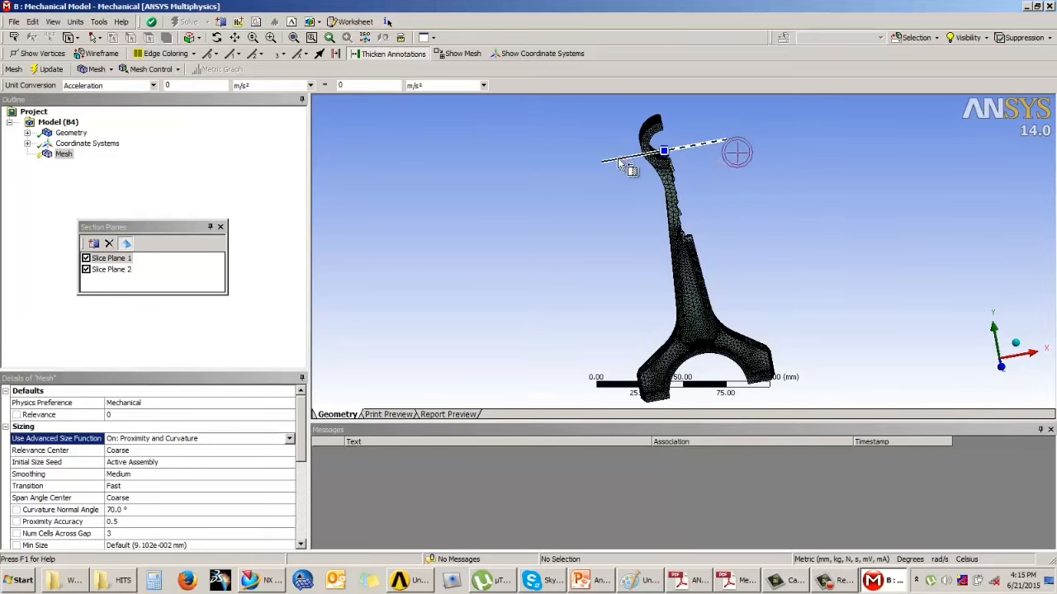
drag(621, 163, 710, 154)
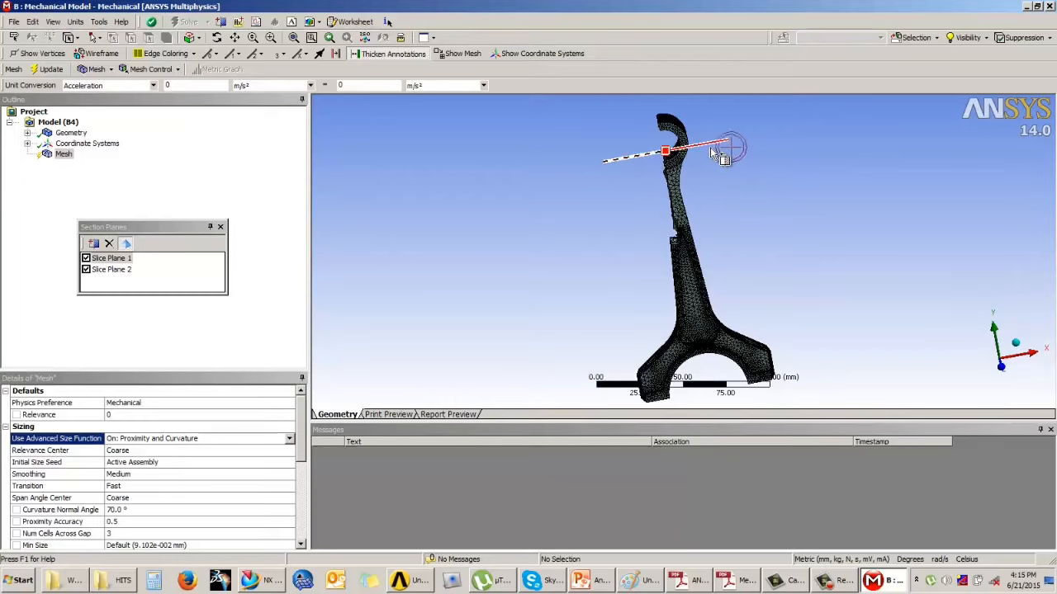
drag(712, 151, 624, 169)
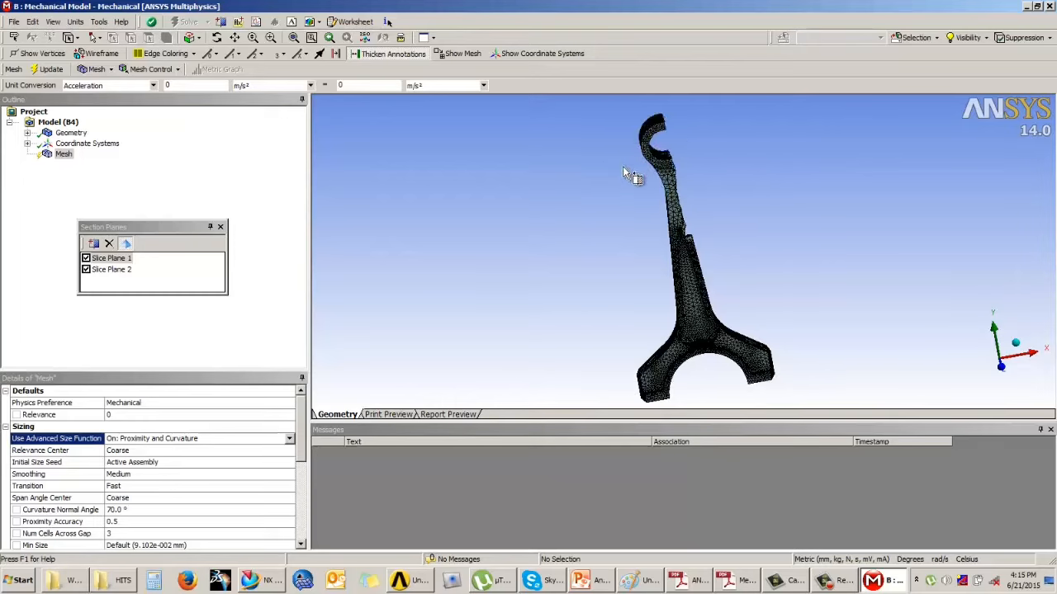
- Shift Slice Plane 2 slightly along the connecting rod and toggle the display of the mesh on each side of its cut
click(118, 278)
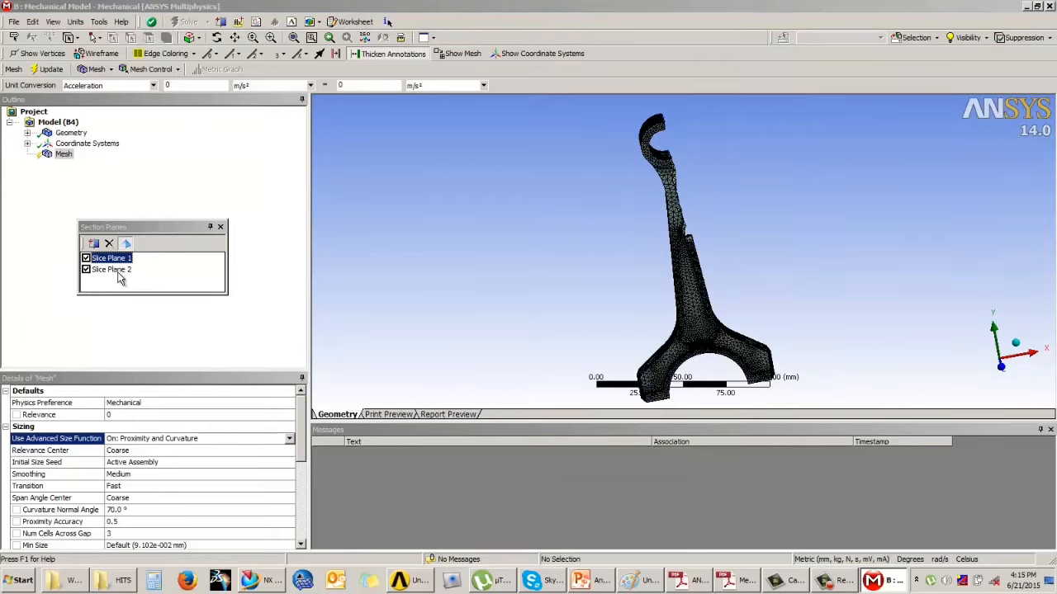
click(120, 273)
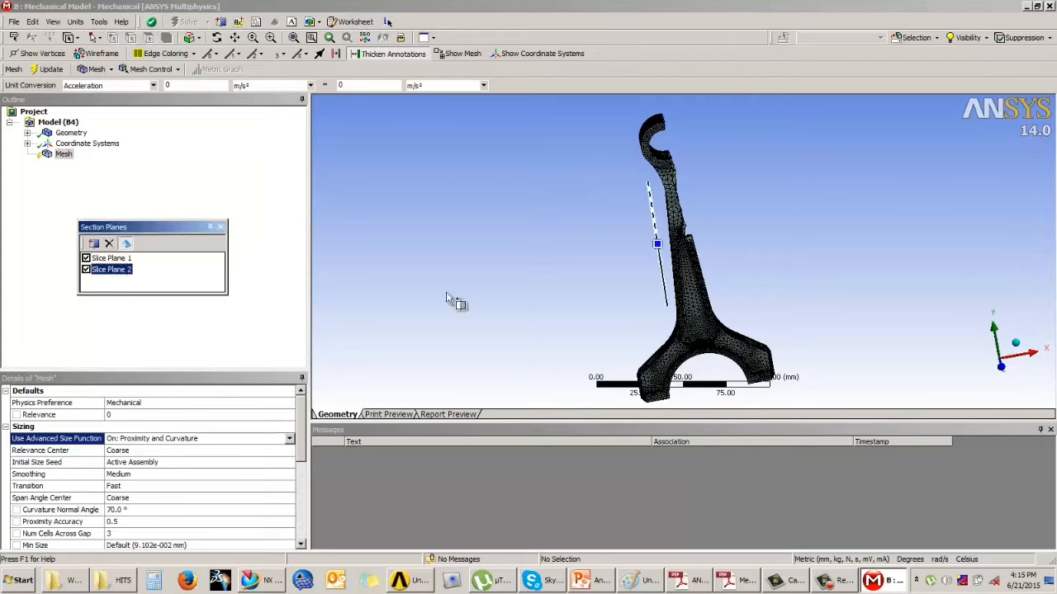
click(658, 246)
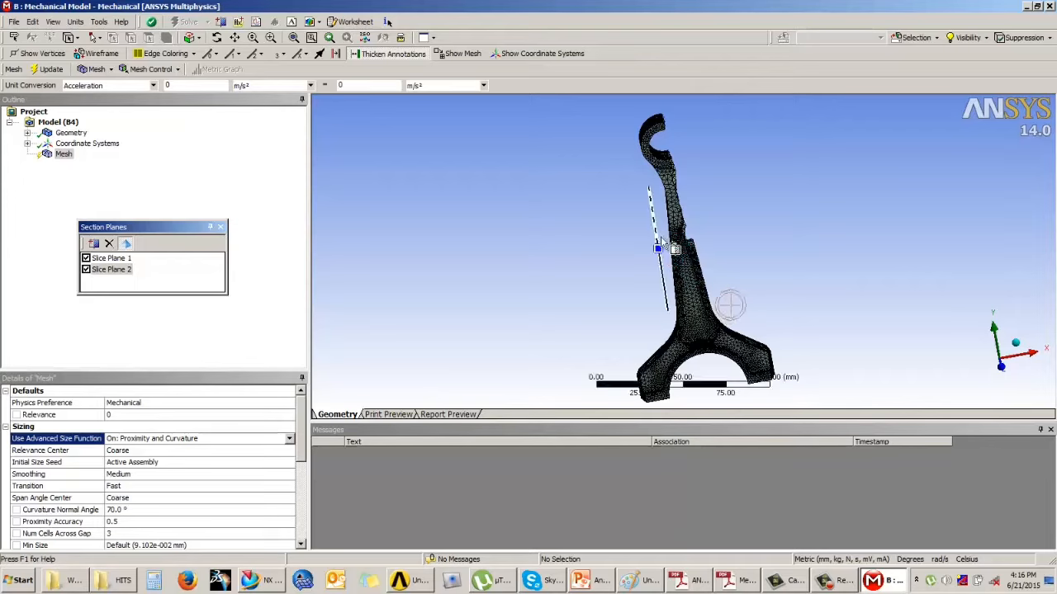
click(661, 277)
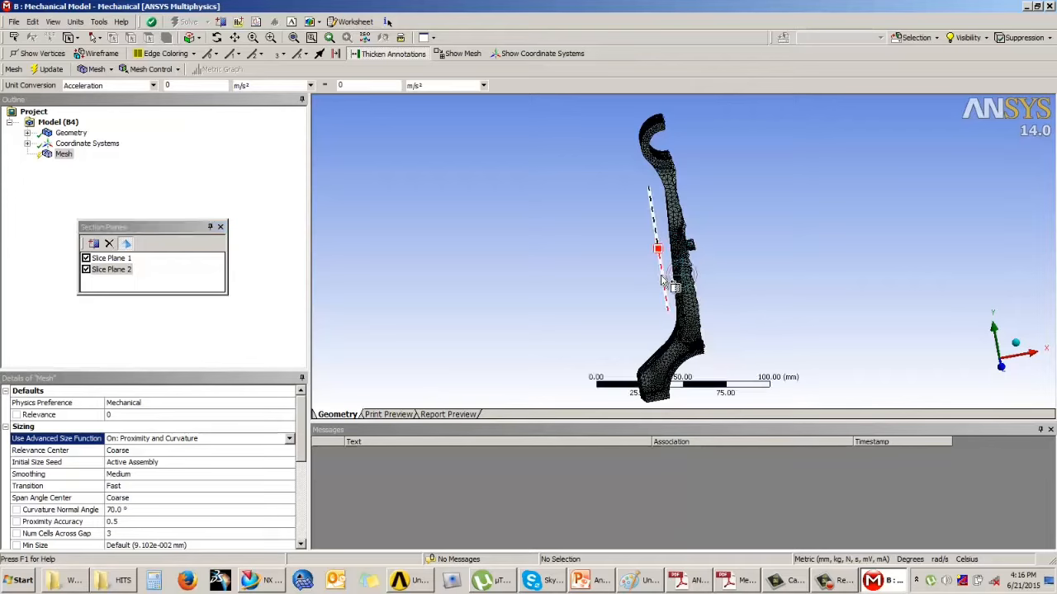
click(653, 215)
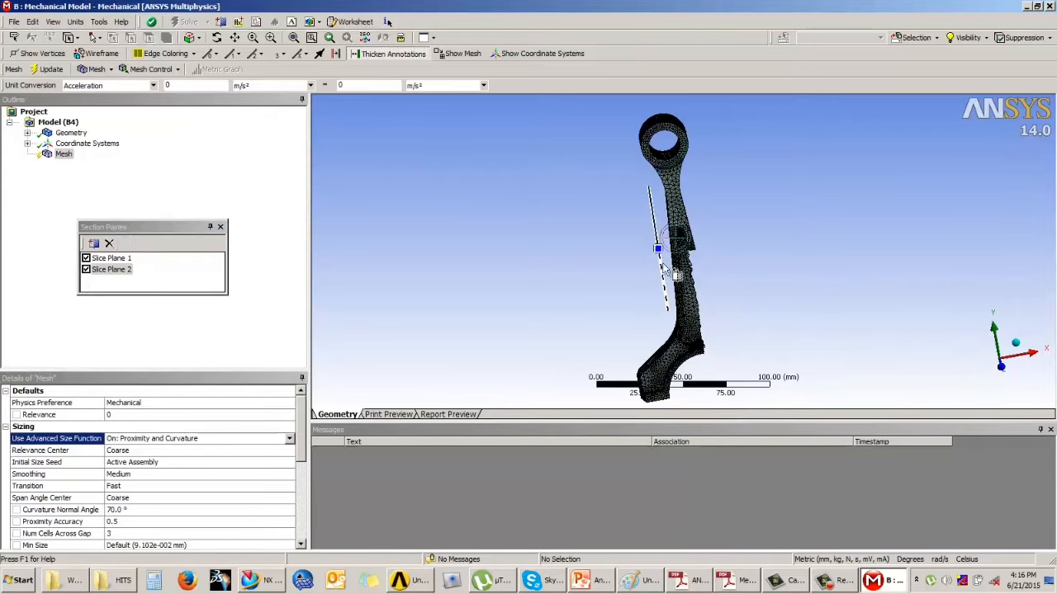
- Delete the section planes from the connecting rod mesh and close the section plane list
click(114, 259)
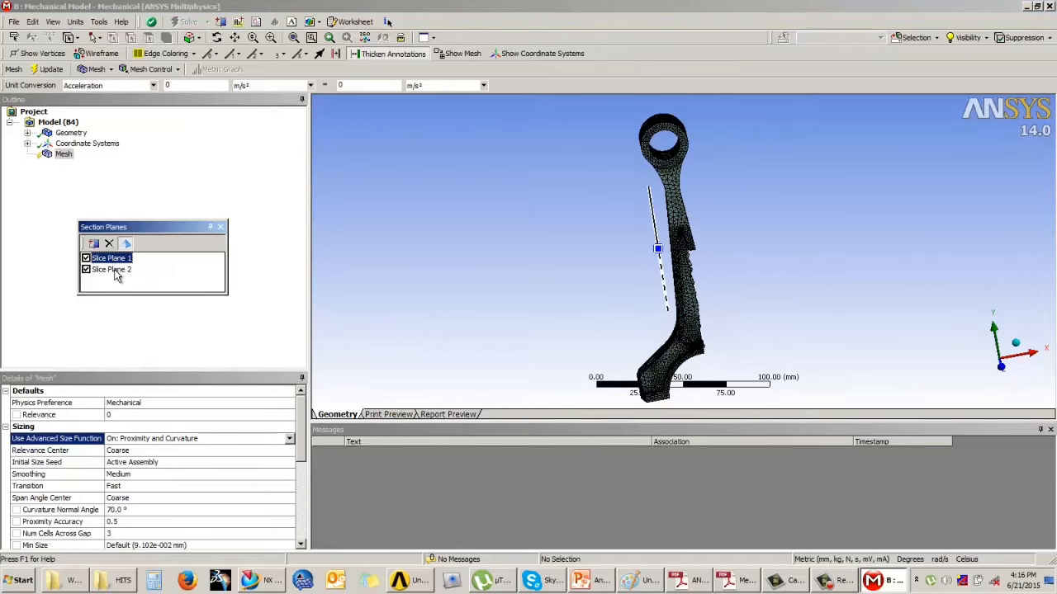
click(109, 244)
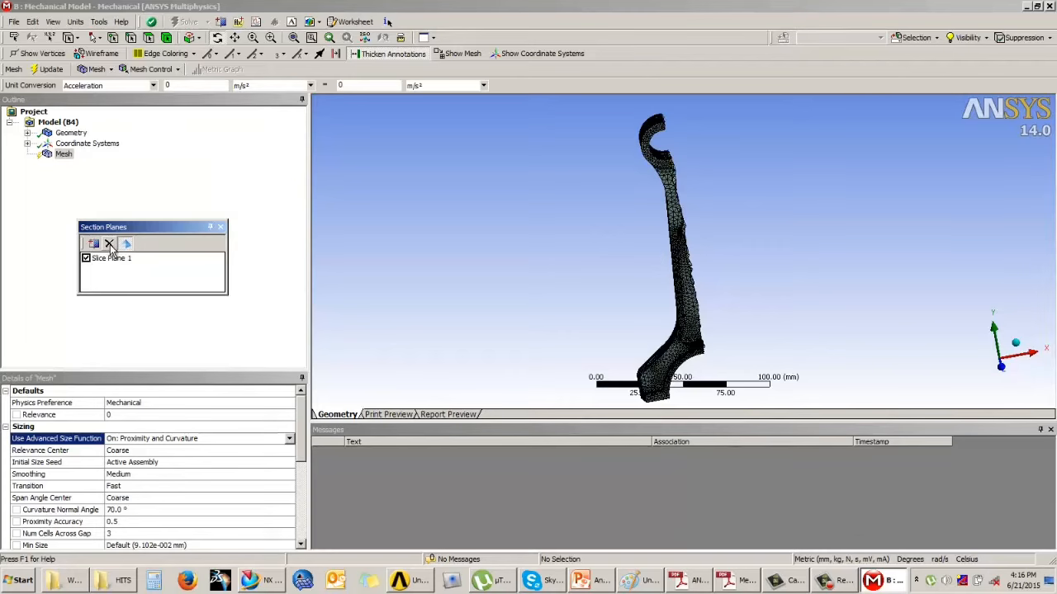
click(109, 255)
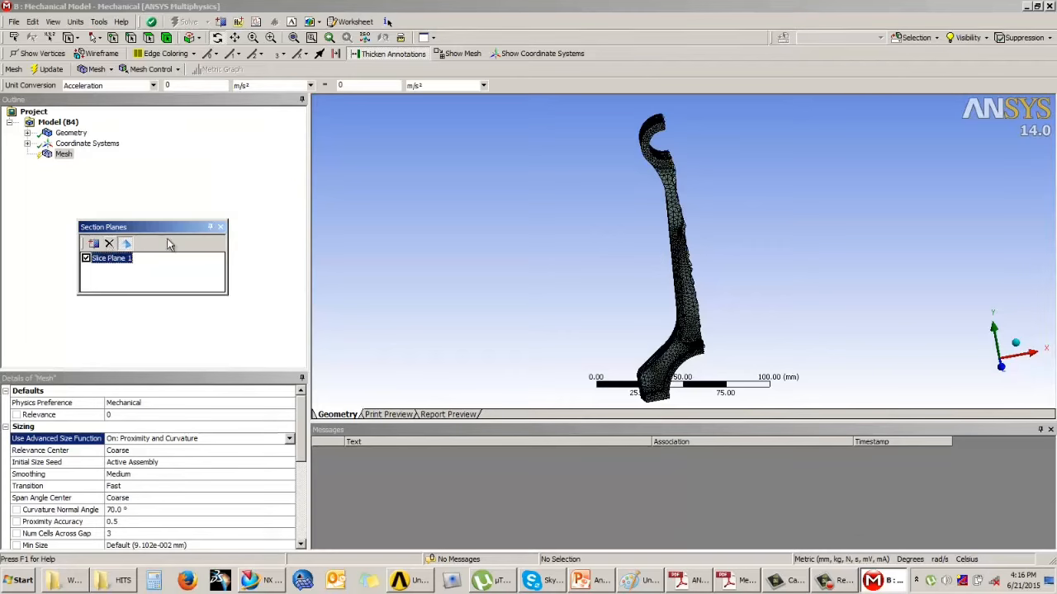
click(220, 227)
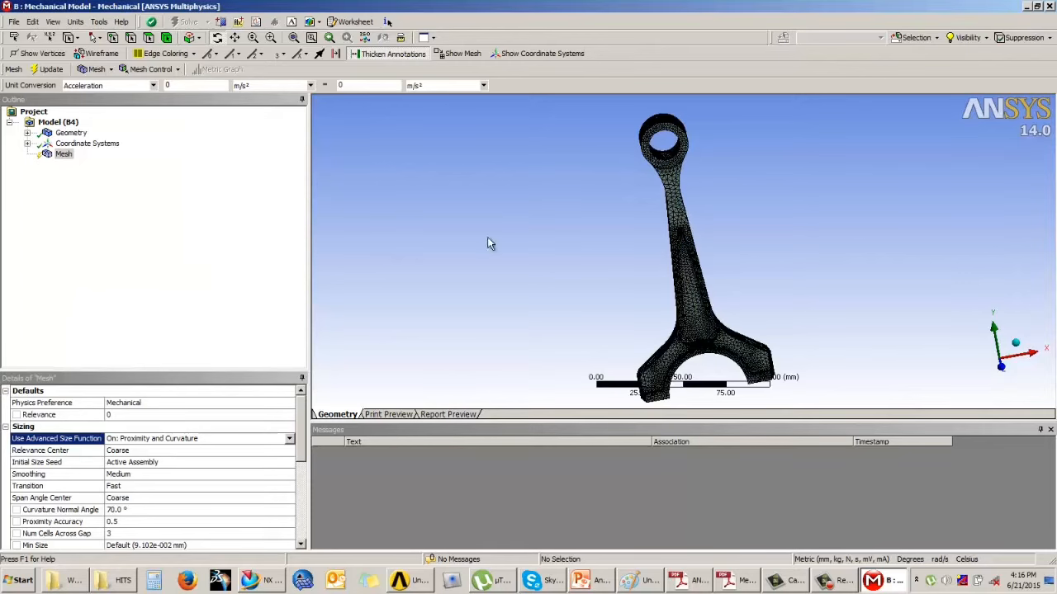
- Examine the whole connecting rod mesh from several angles and switch to the Ansys Workbench PPT presentation in PowerPoint
drag(644, 289, 441, 179)
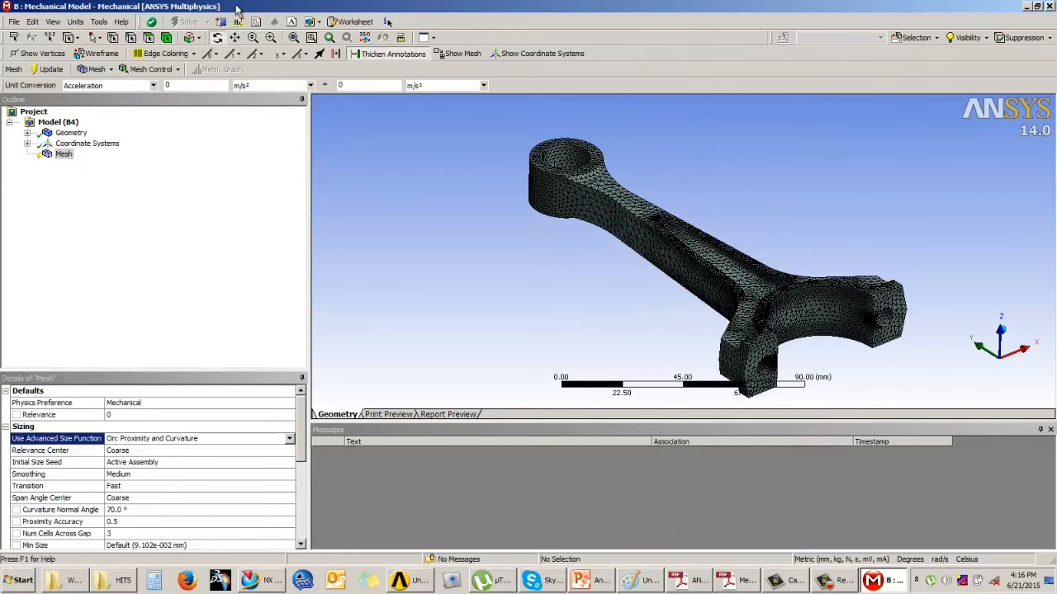
drag(547, 276, 613, 248)
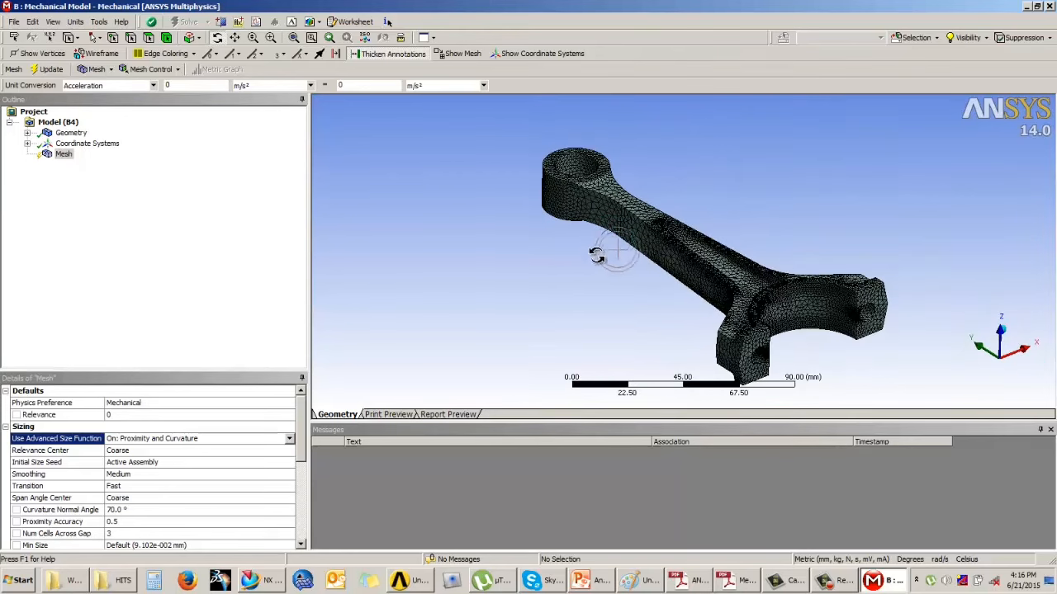
mouse_move(712, 318)
mouse_down()
mouse_move(695, 280)
mouse_move(529, 267)
mouse_move(566, 266)
mouse_move(584, 339)
mouse_up()
click(579, 581)
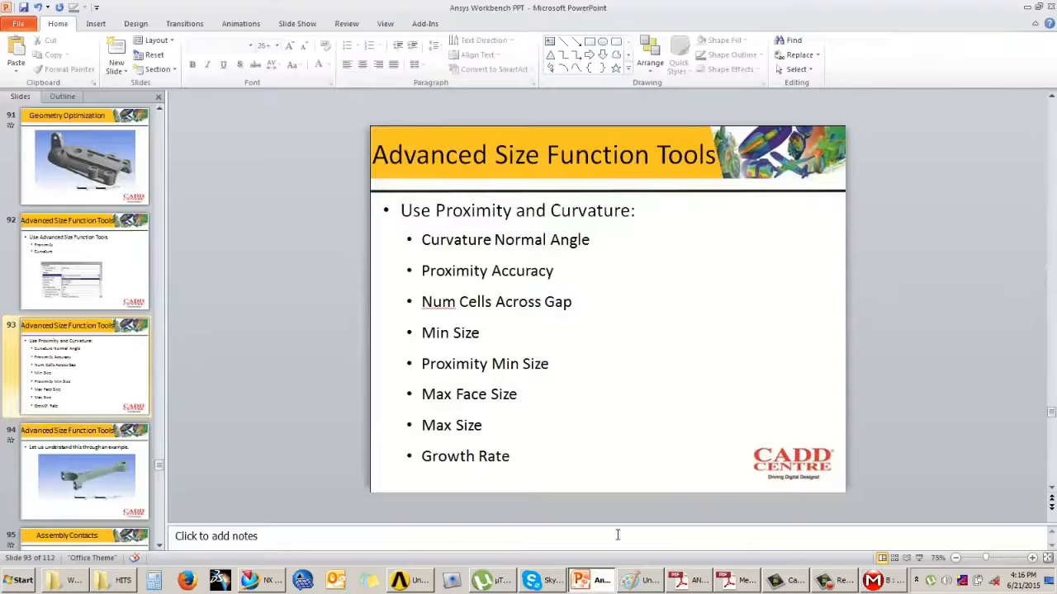
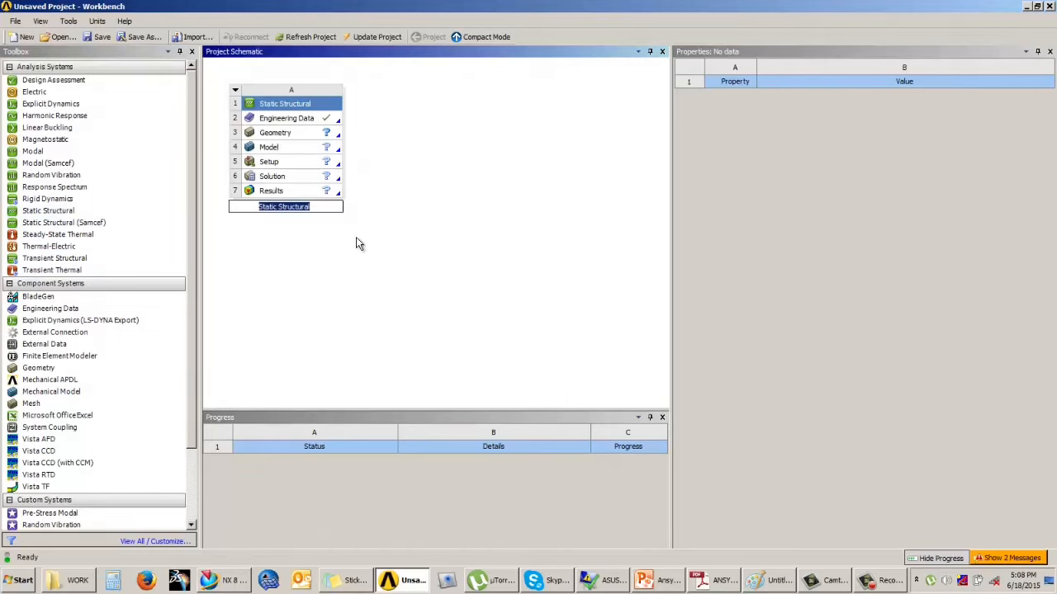
- Import the recent file valve_partial_assembly.prt.stp as the geometry of the Static Structural system
click(357, 318)
click(310, 134)
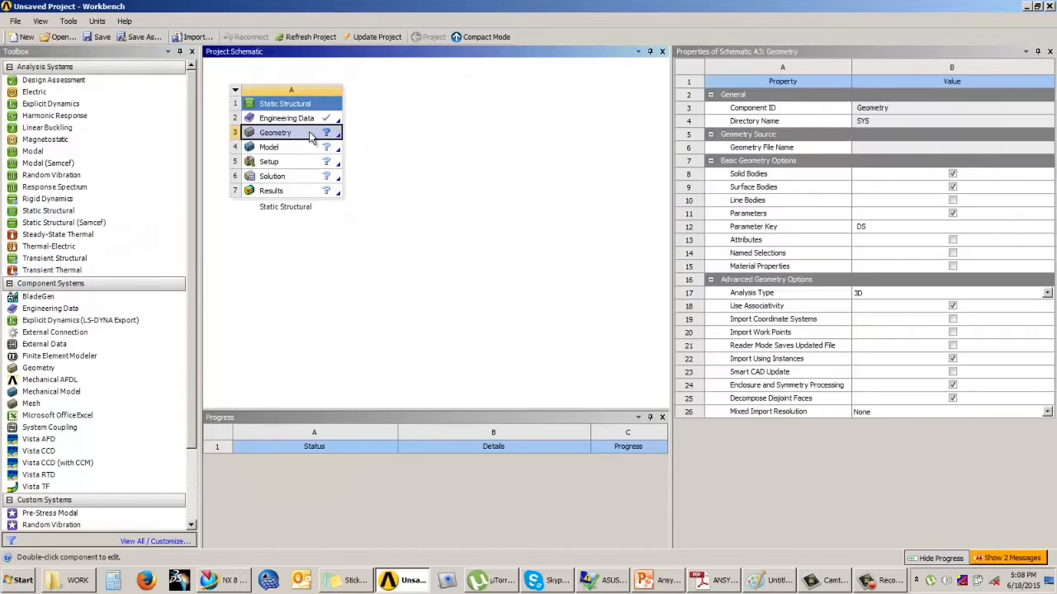
right_click(310, 132)
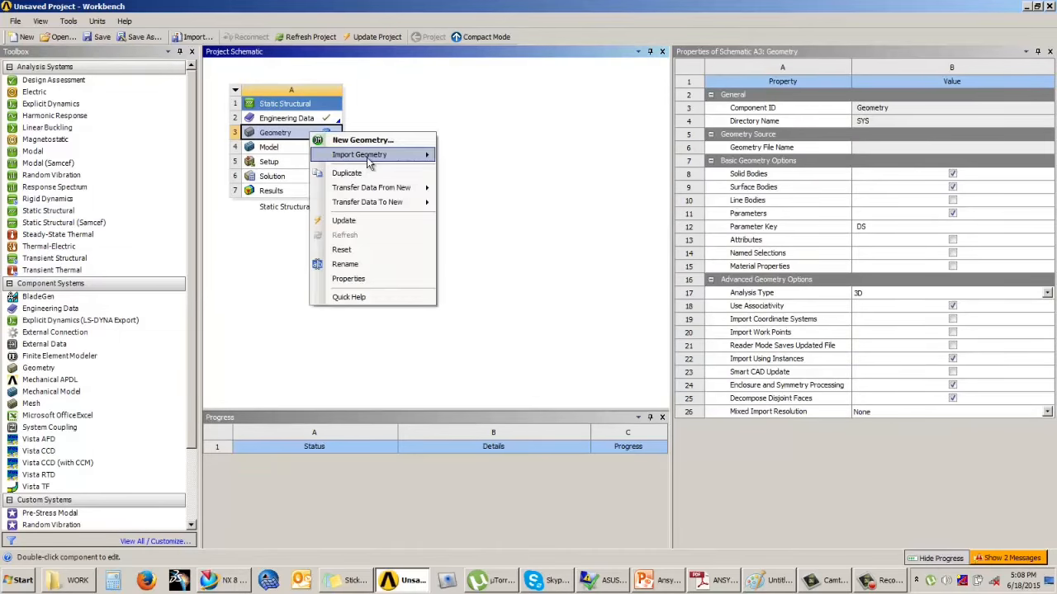
mouse_move(372, 156)
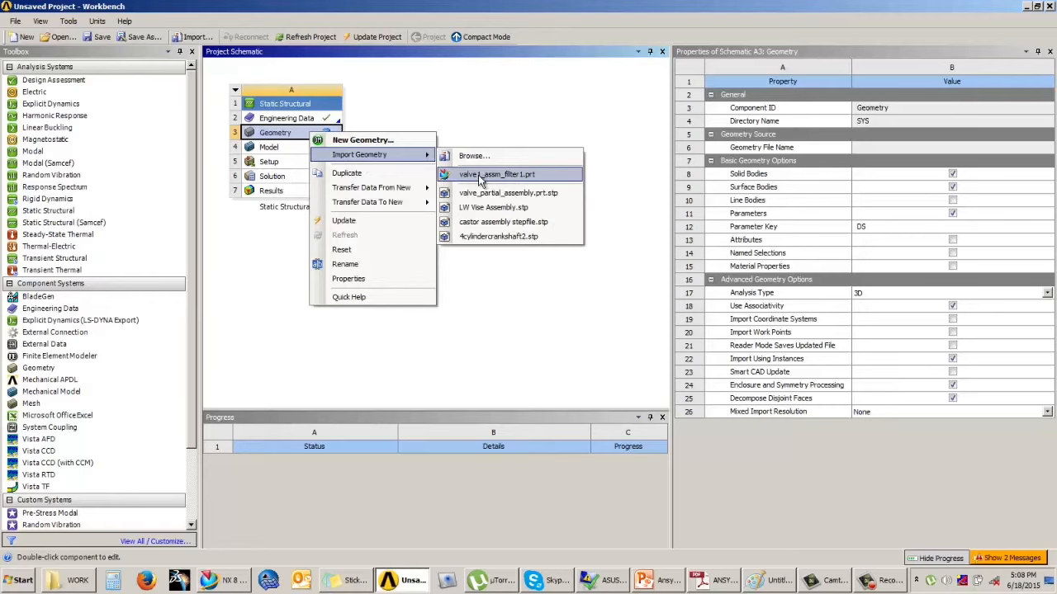
click(484, 193)
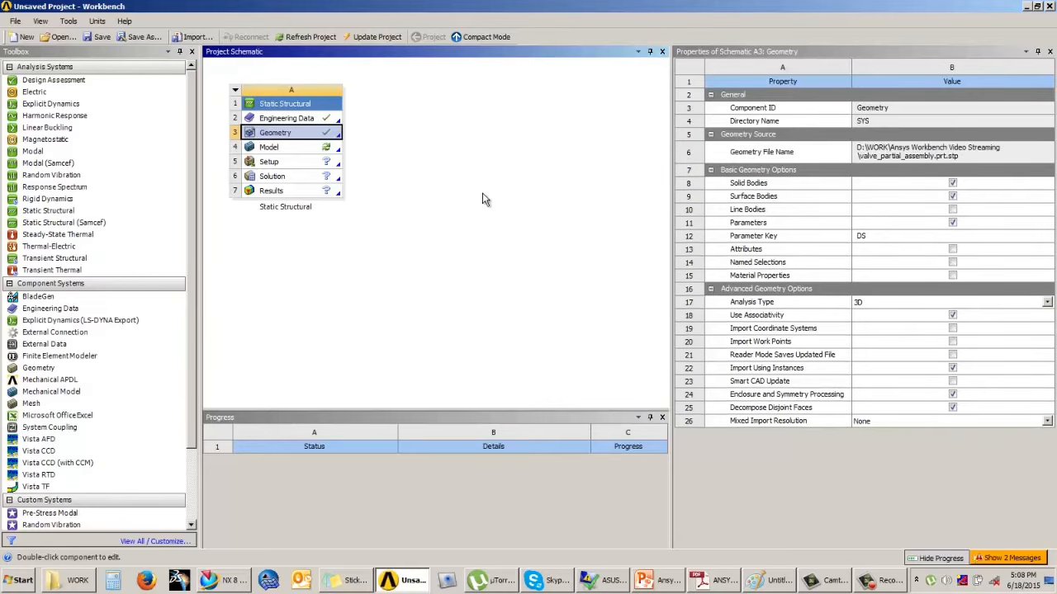
- Open the Static Structural system's Model in Mechanical and view the valve assembly from the side
click(303, 149)
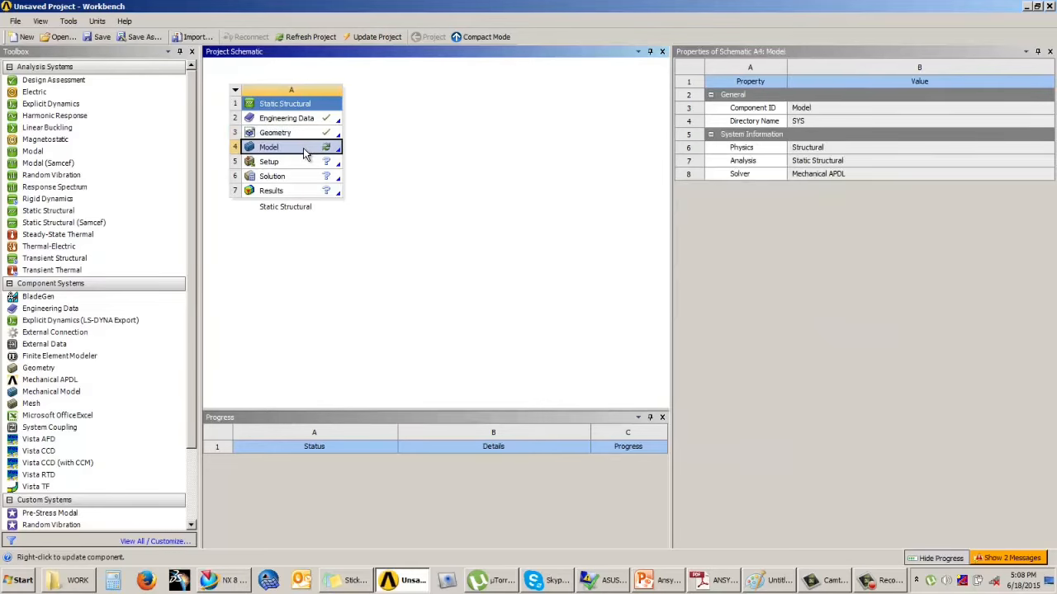
double_click(304, 146)
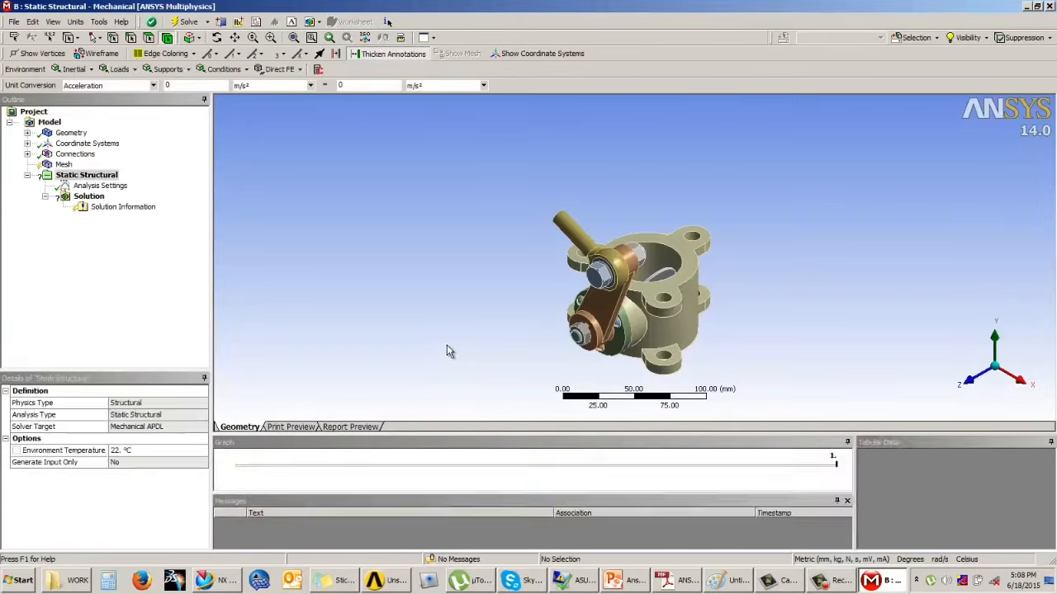
middle_drag(612, 347, 621, 277)
- Expand the geometry and highlight its parts one by one on the valve assembly, from the cover bolts through valve_cover
click(28, 133)
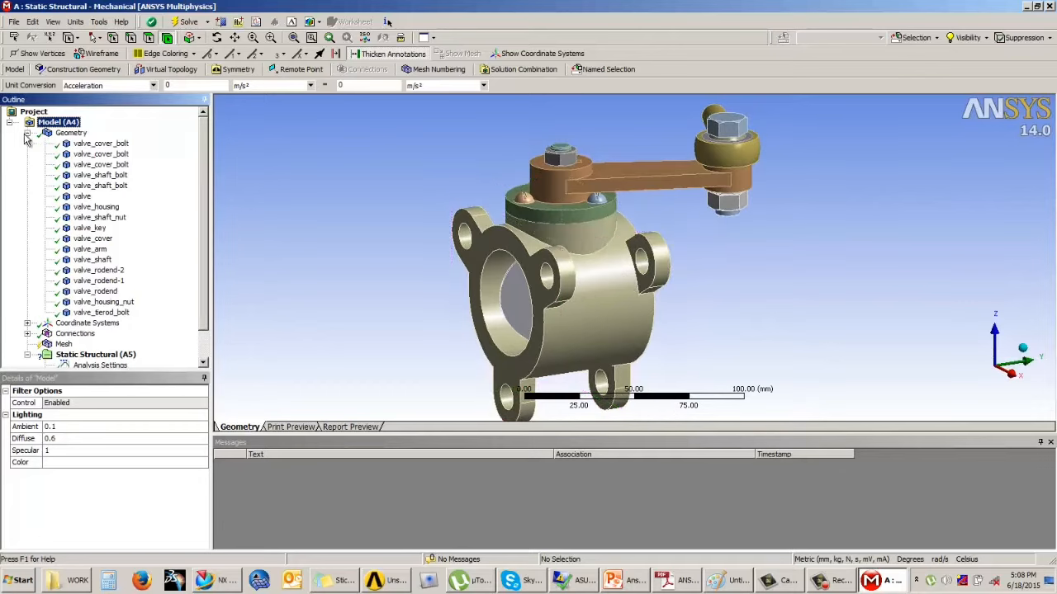
click(95, 156)
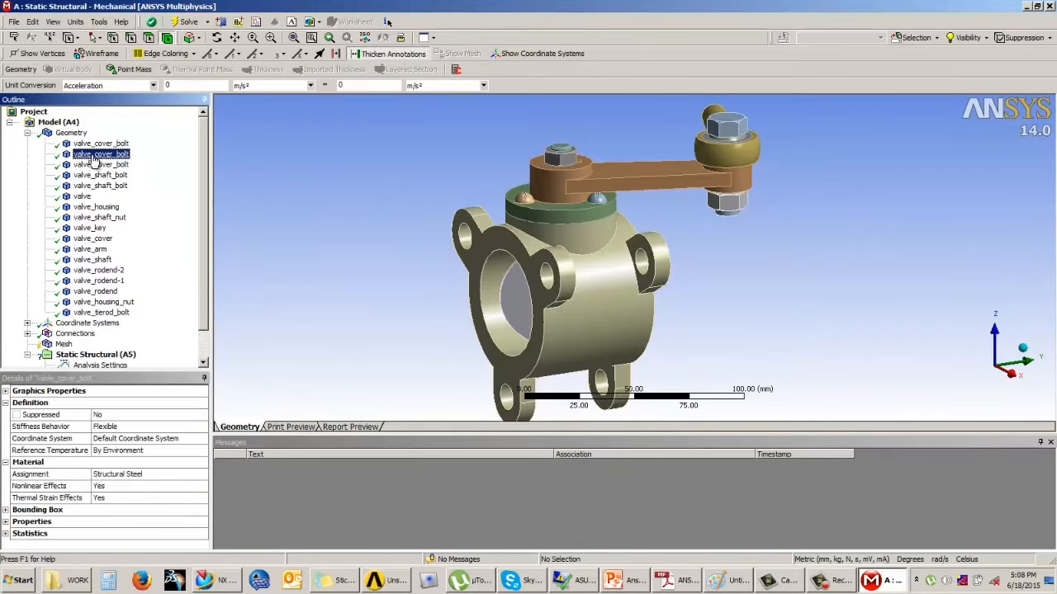
click(98, 166)
click(99, 176)
click(100, 186)
click(87, 198)
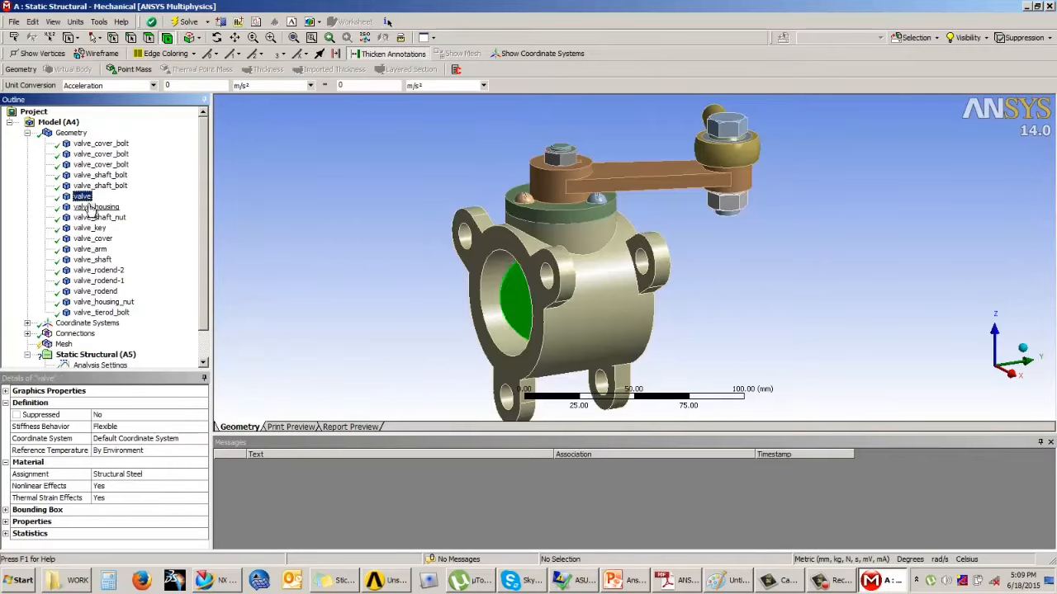
click(92, 207)
click(94, 218)
click(92, 229)
click(92, 239)
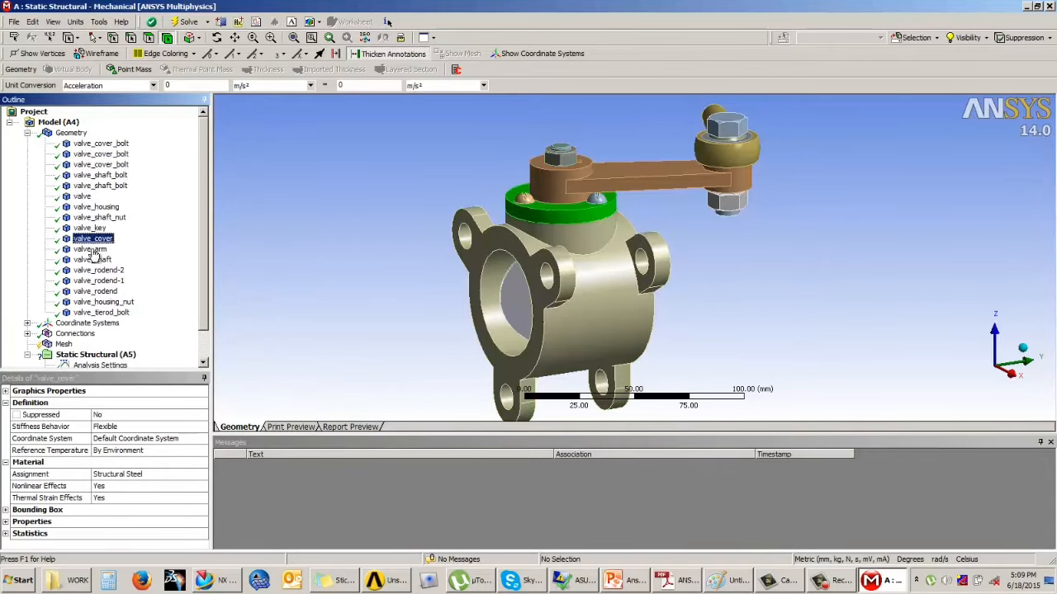
- Highlight the remaining geometry parts one by one on the assembly, from valve_arm through valve_tierod_bolt
click(90, 250)
click(92, 259)
click(98, 270)
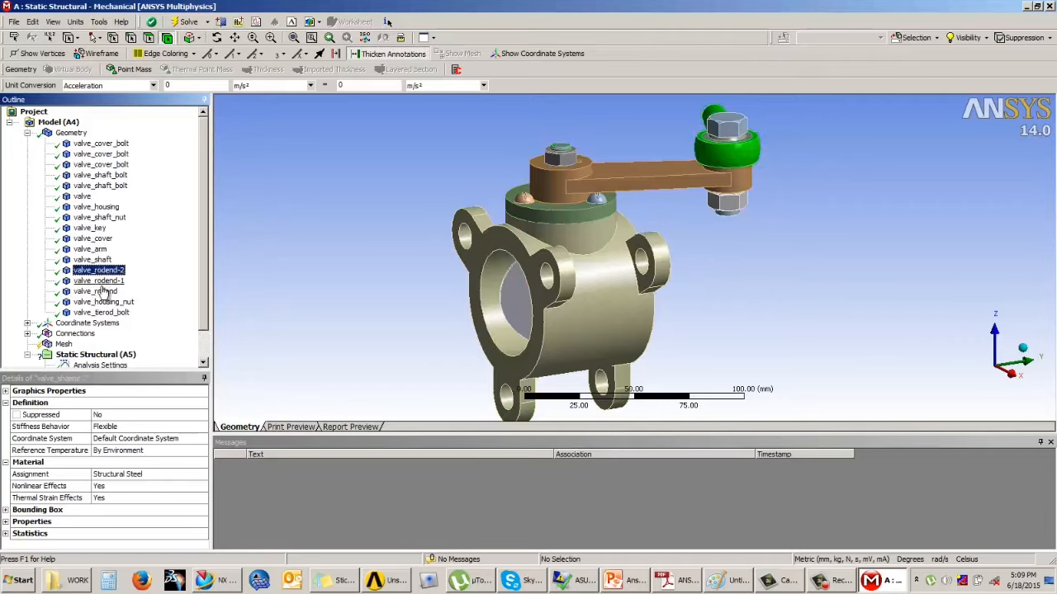
click(99, 281)
click(96, 291)
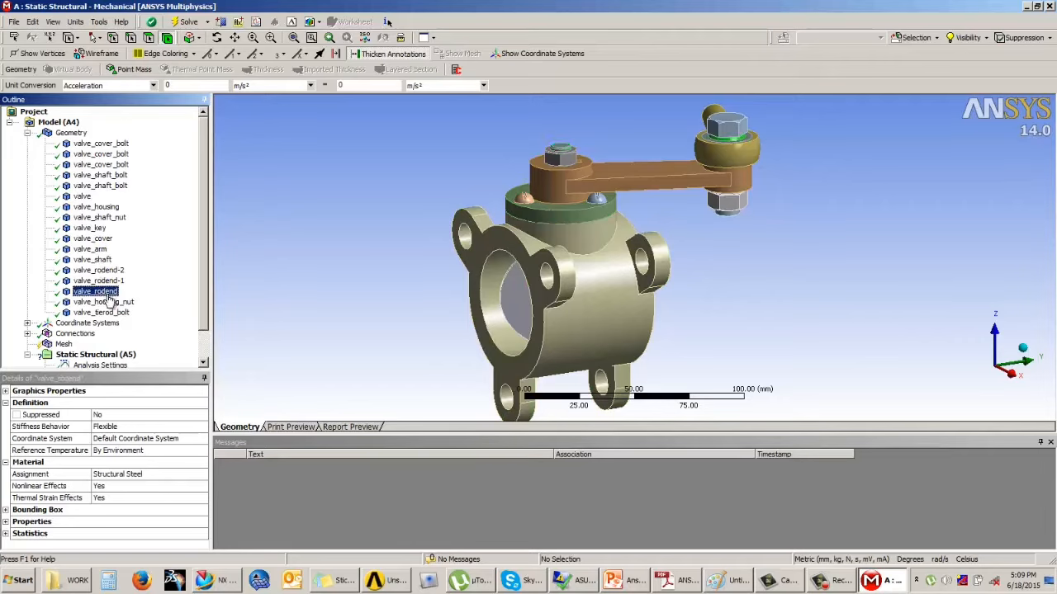
click(103, 303)
click(101, 312)
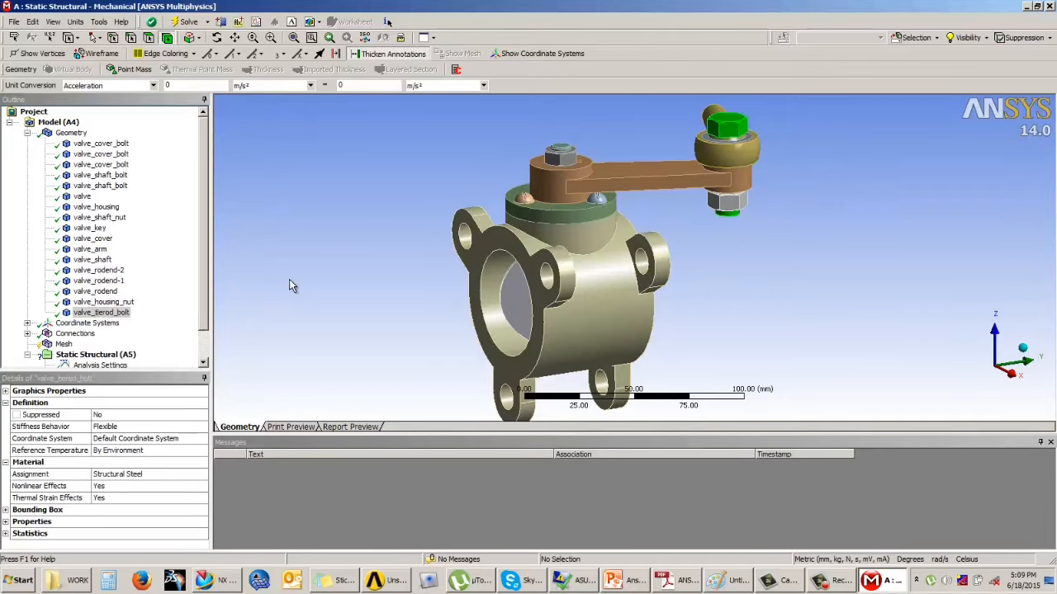
drag(206, 271, 207, 243)
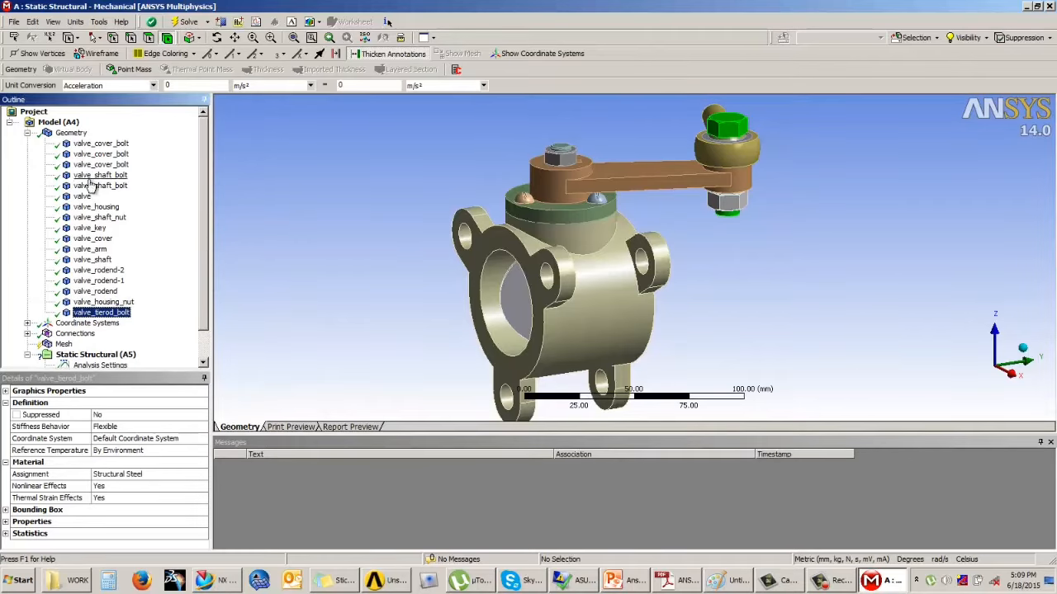
click(296, 241)
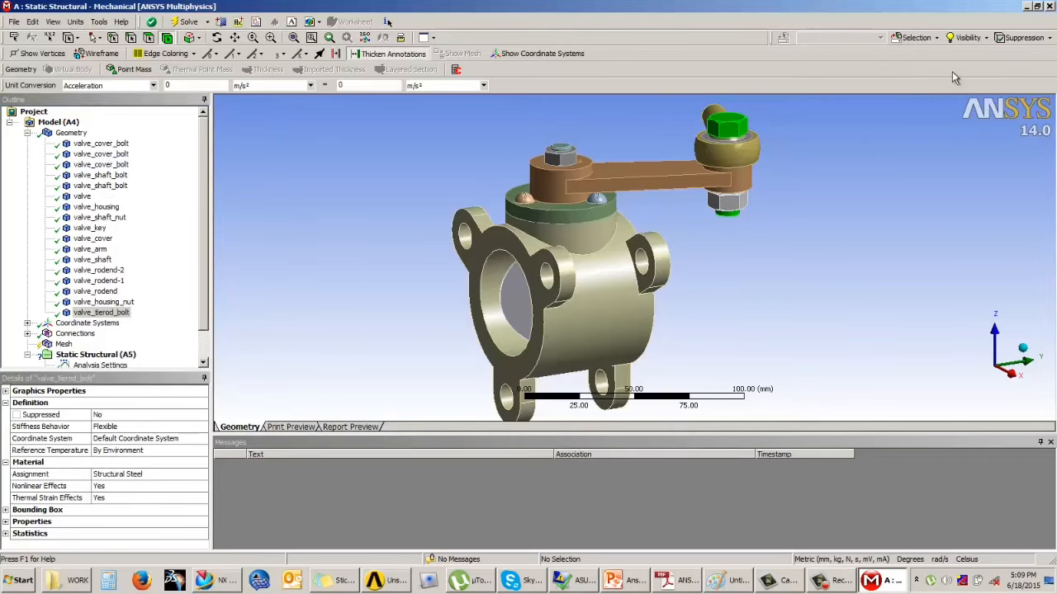
- Close Mechanical, reopen the Static Structural system's Model from Workbench and expand its geometry parts
click(1050, 6)
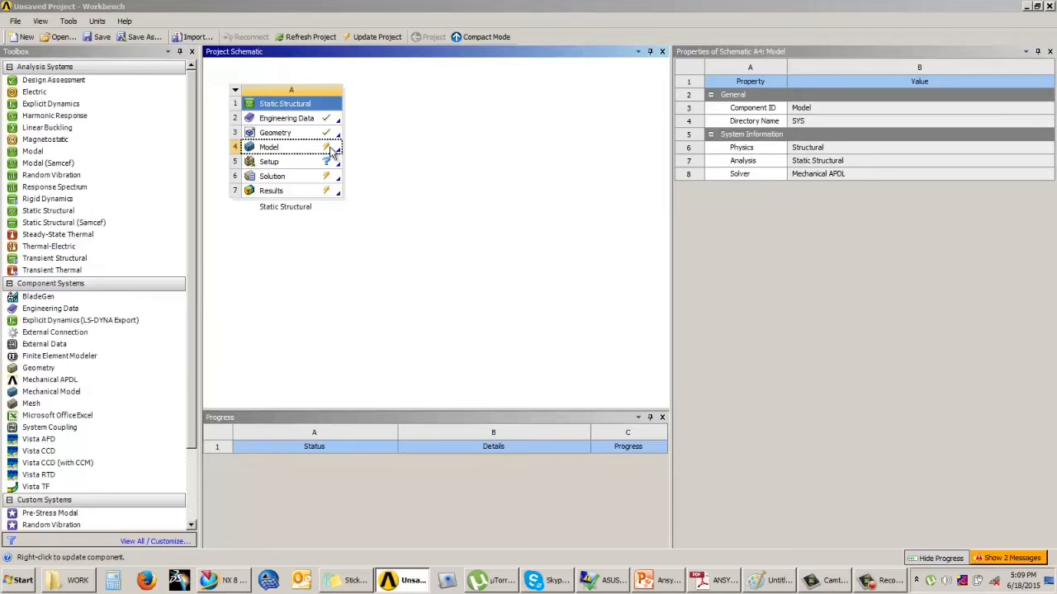
click(303, 137)
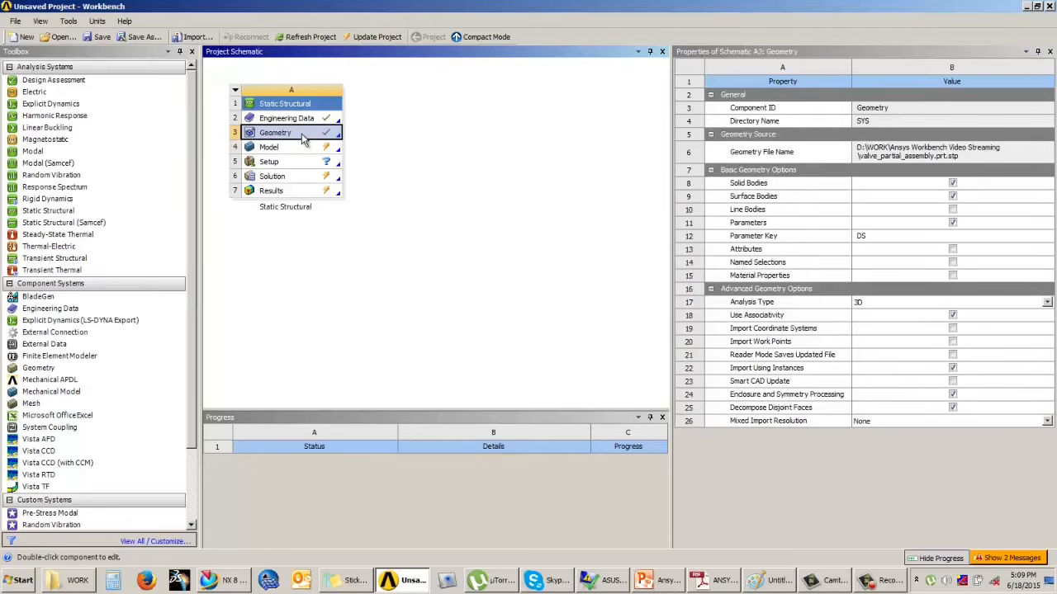
double_click(318, 149)
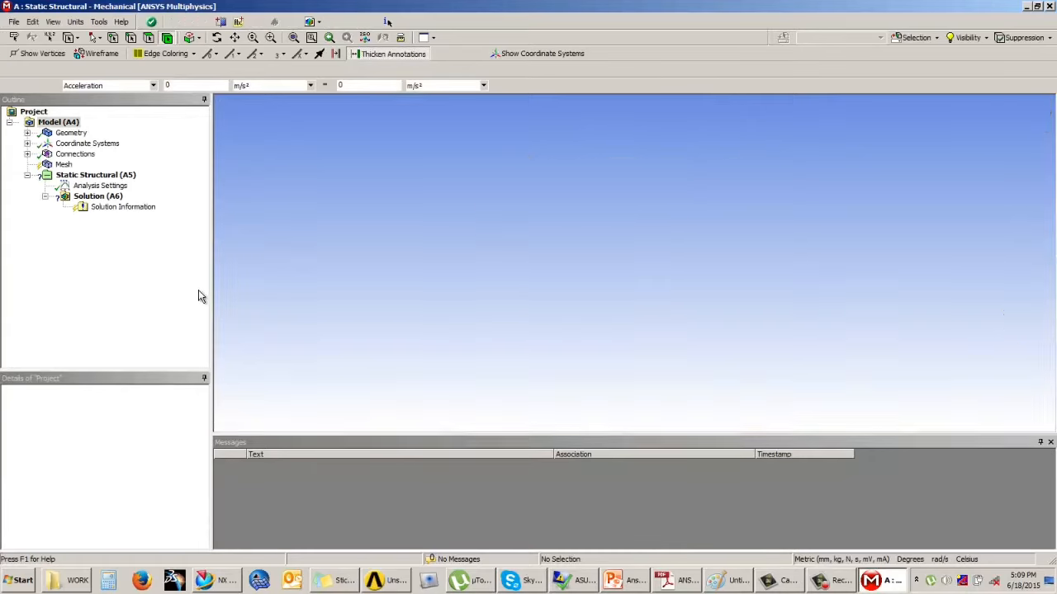
click(27, 133)
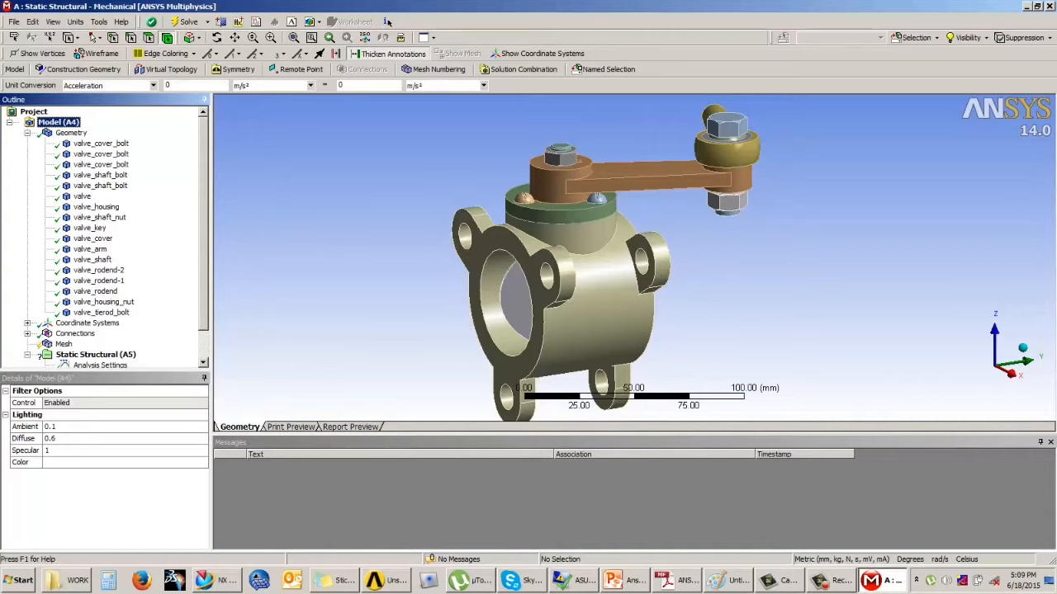
- Switch to the Ansys Workbench PPT in PowerPoint, view the Assembly Contacts slide full screen and return to Mechanical
click(621, 582)
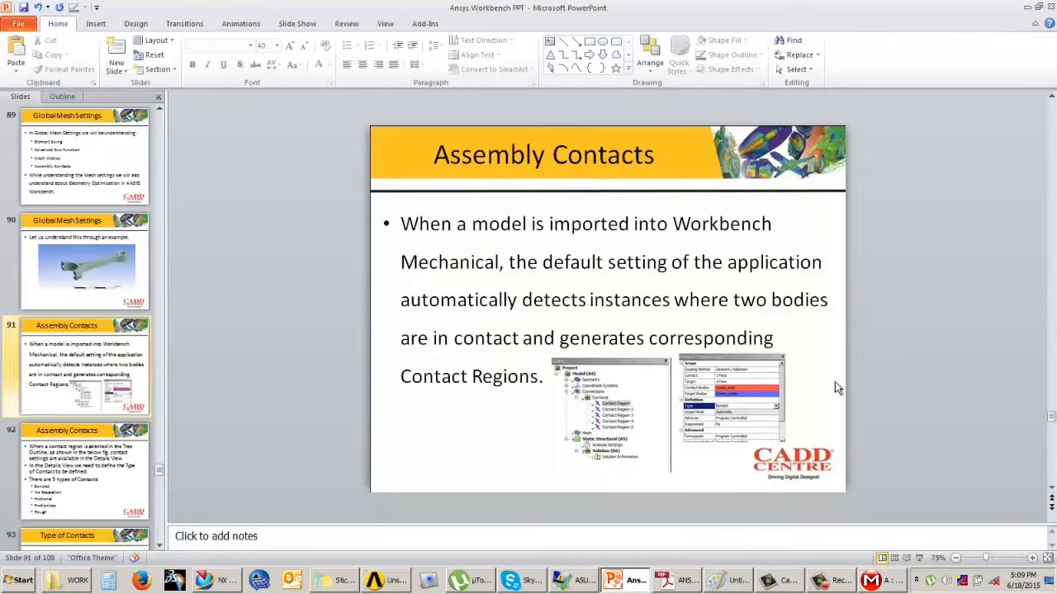
click(920, 559)
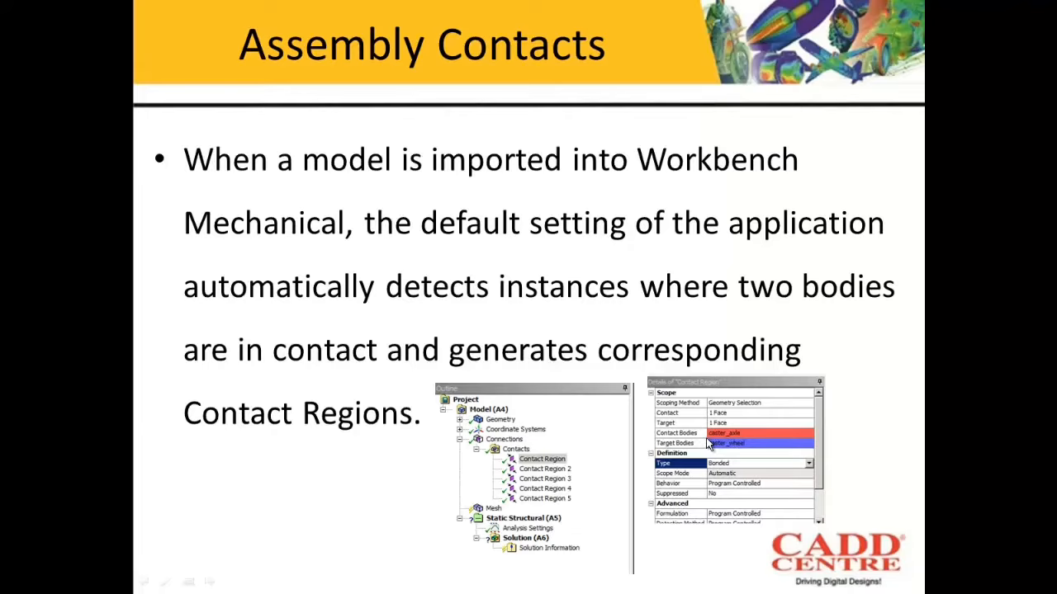
key(Escape)
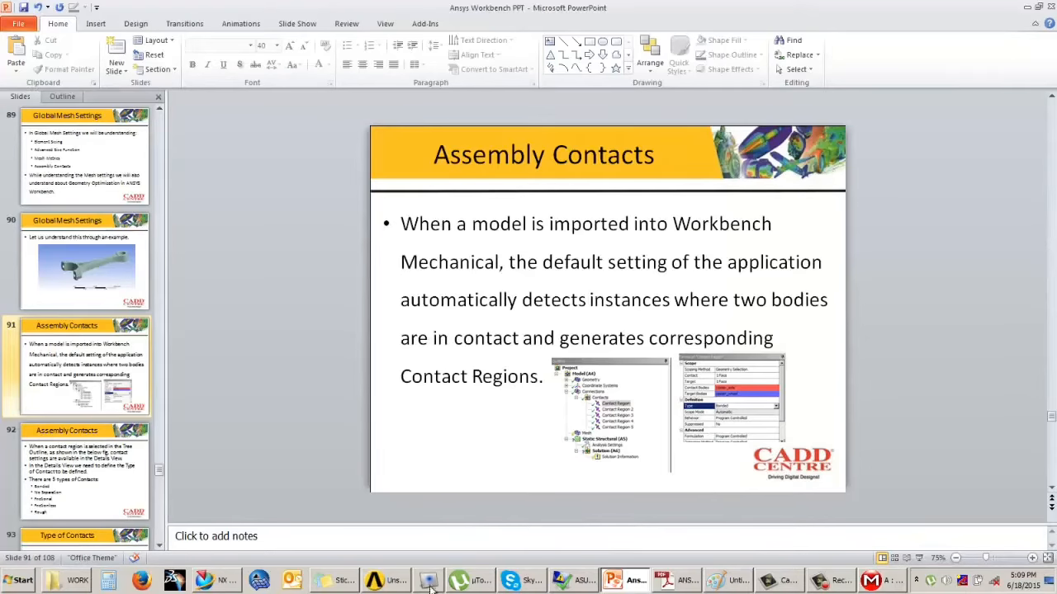
click(890, 582)
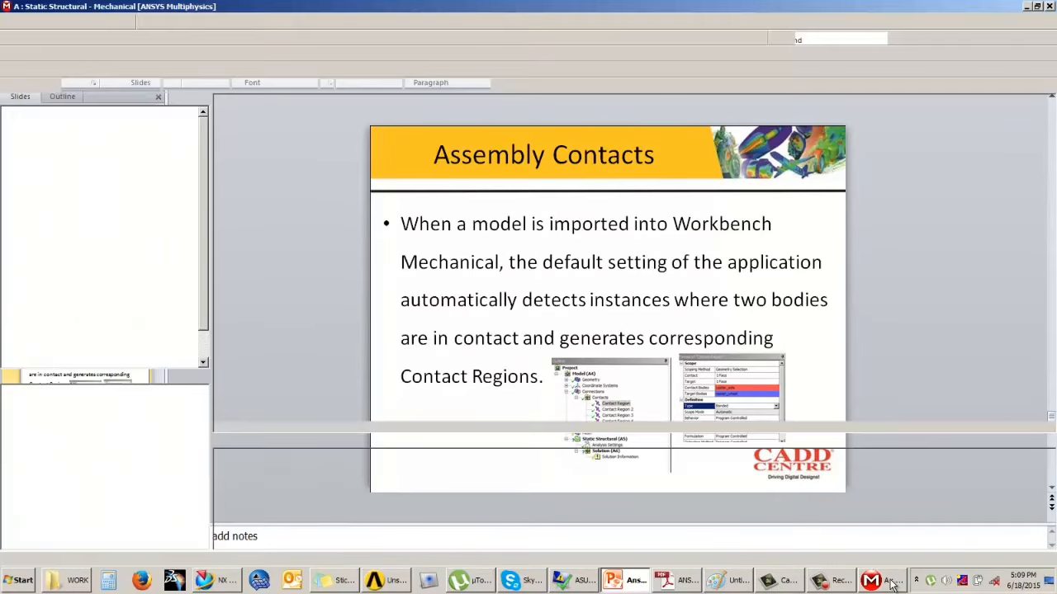
- Collapse the geometry parts, expand the Contacts group under Connections and look through the whole list of contact regions
scroll(806, 303, up, 2)
scroll(806, 304, down, 1)
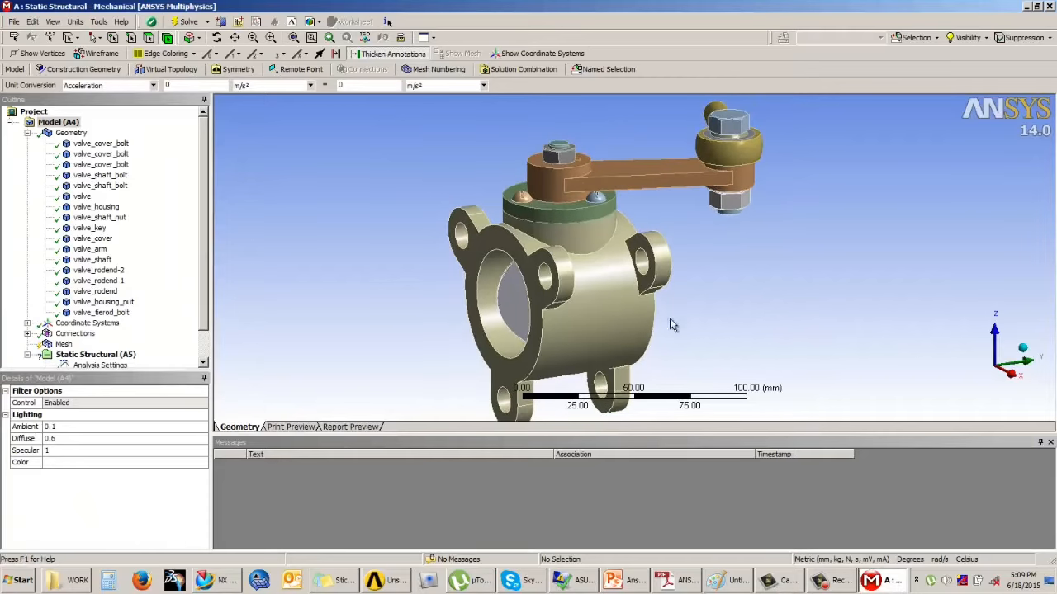
click(27, 133)
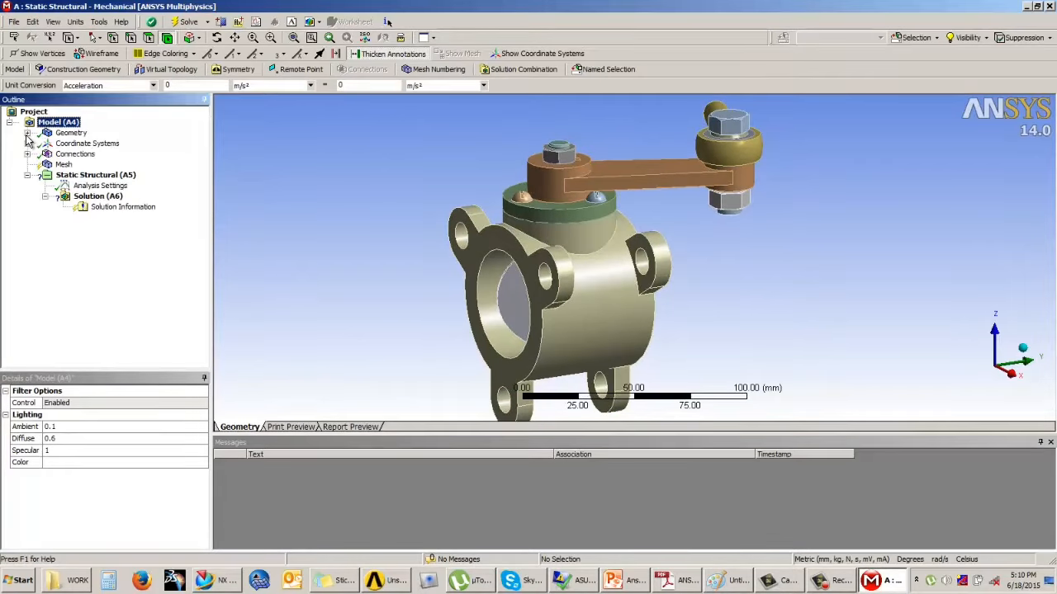
click(440, 189)
middle_drag(519, 244, 579, 233)
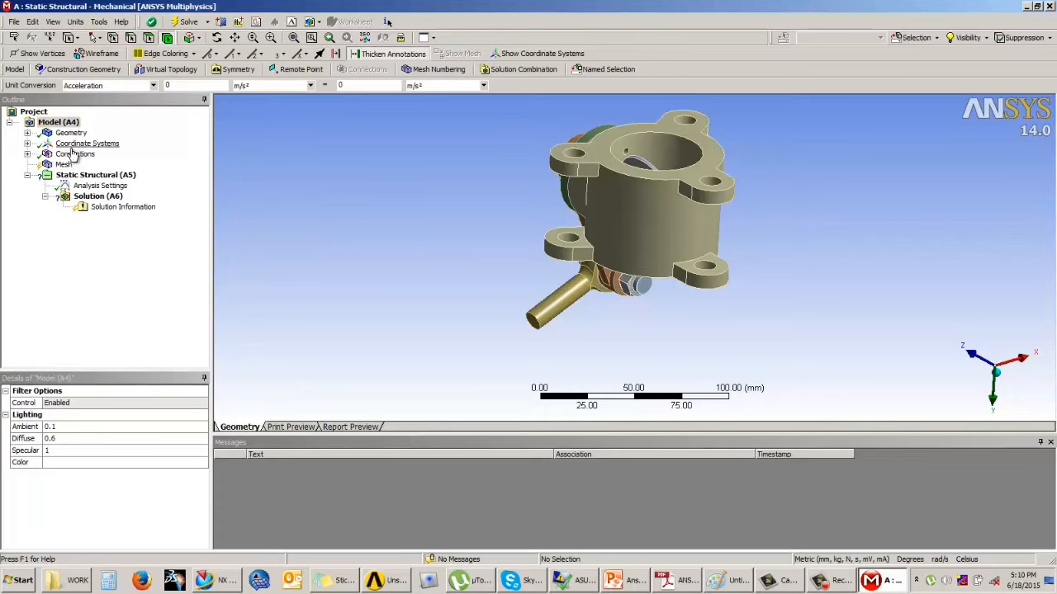
click(27, 154)
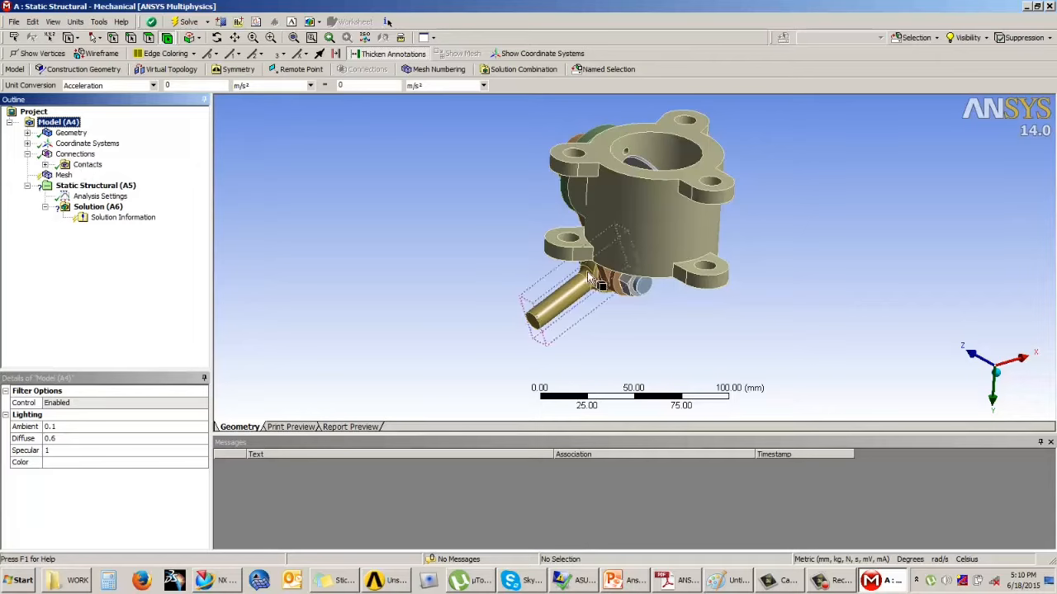
click(44, 164)
drag(206, 193, 208, 246)
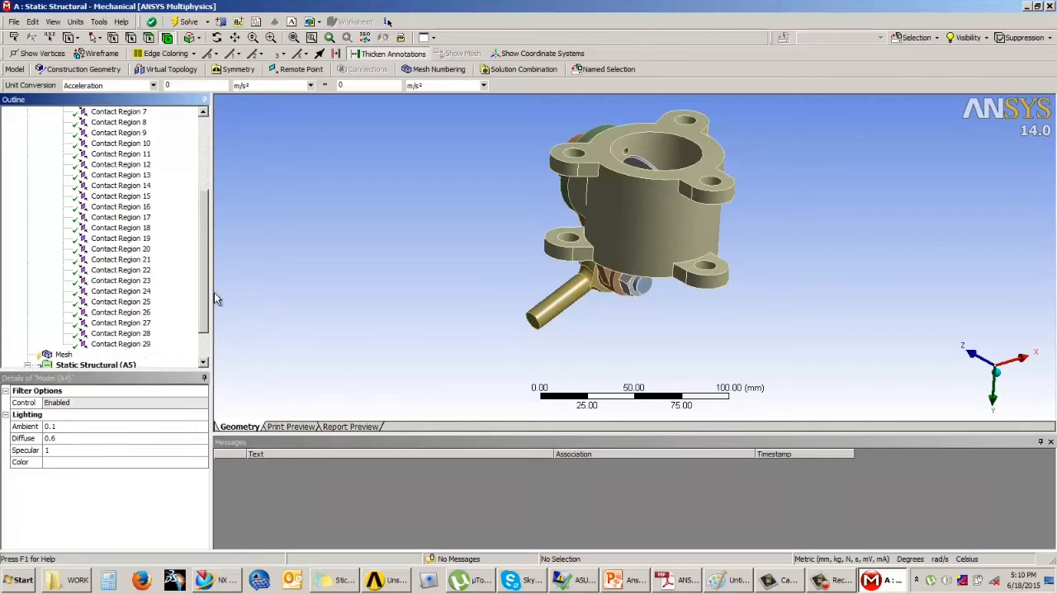
drag(207, 288, 220, 312)
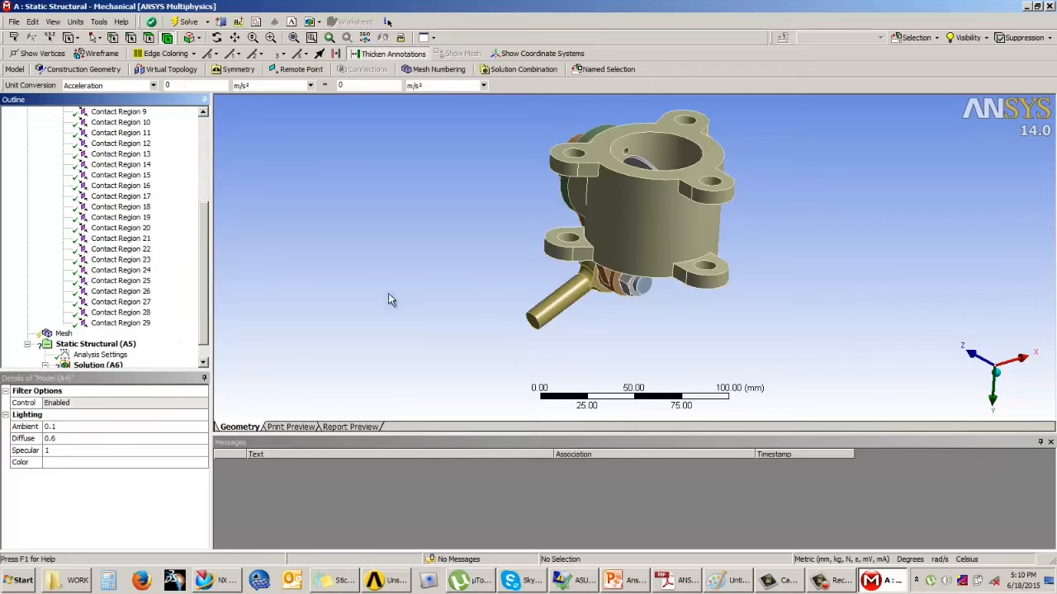
drag(205, 305, 215, 216)
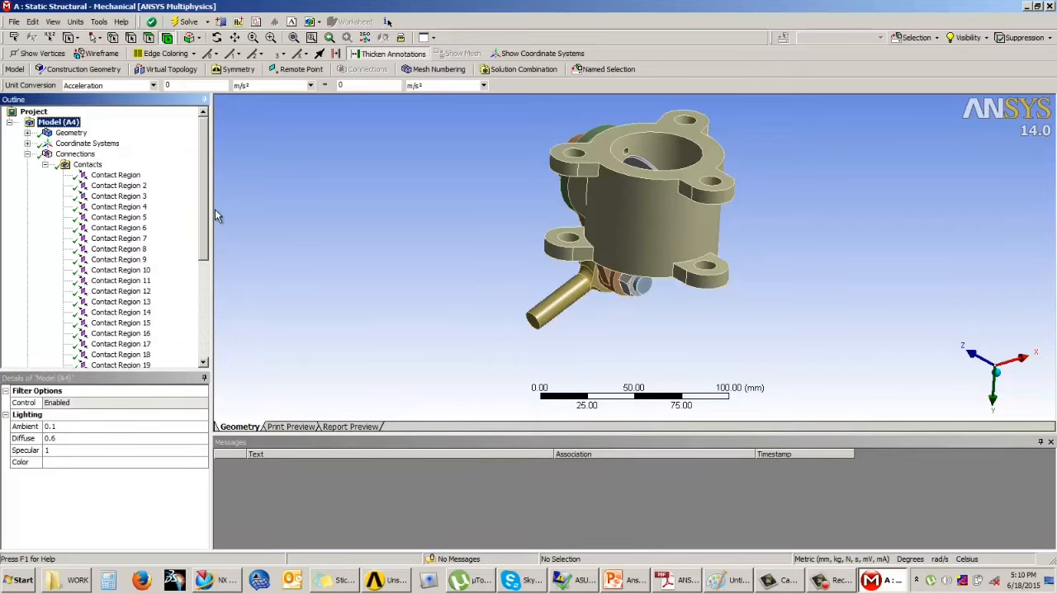
- Check the first Contact Region's contact and target bodies and highlight valve_cover_bolt and valve_housing on the assembly
click(121, 177)
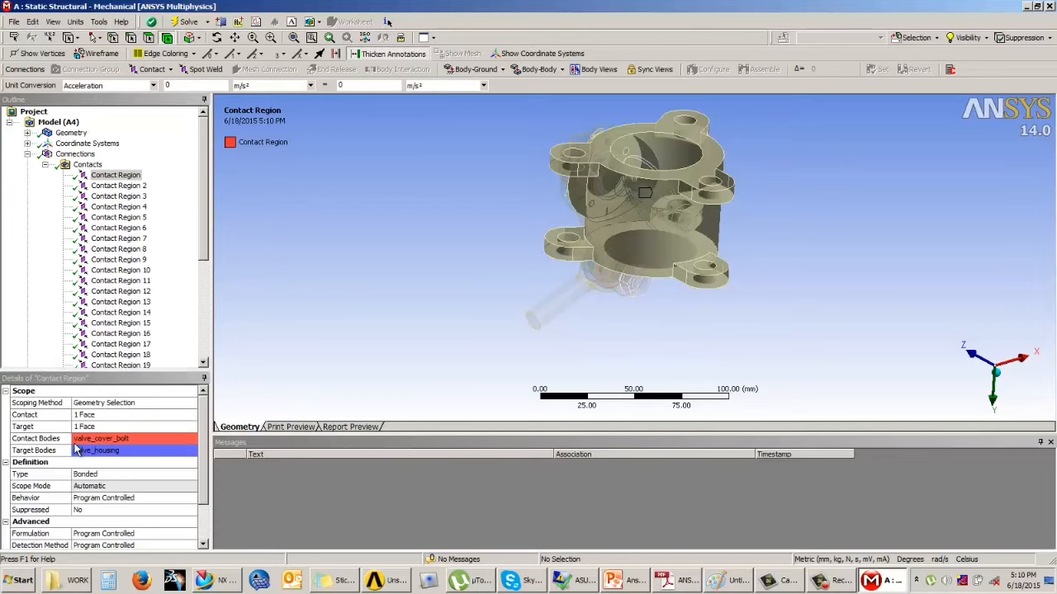
click(111, 176)
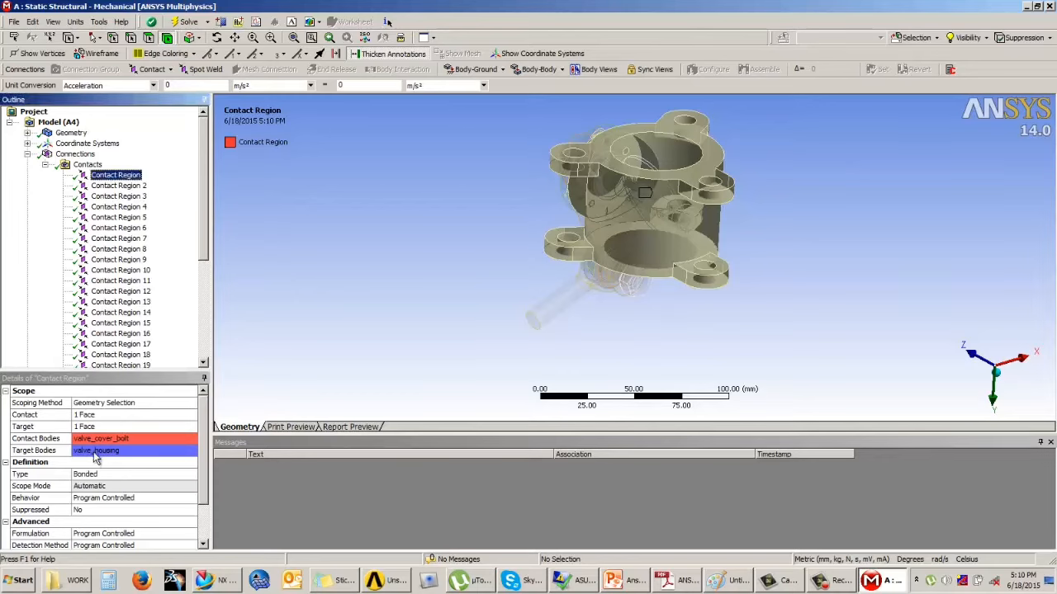
click(28, 133)
click(118, 145)
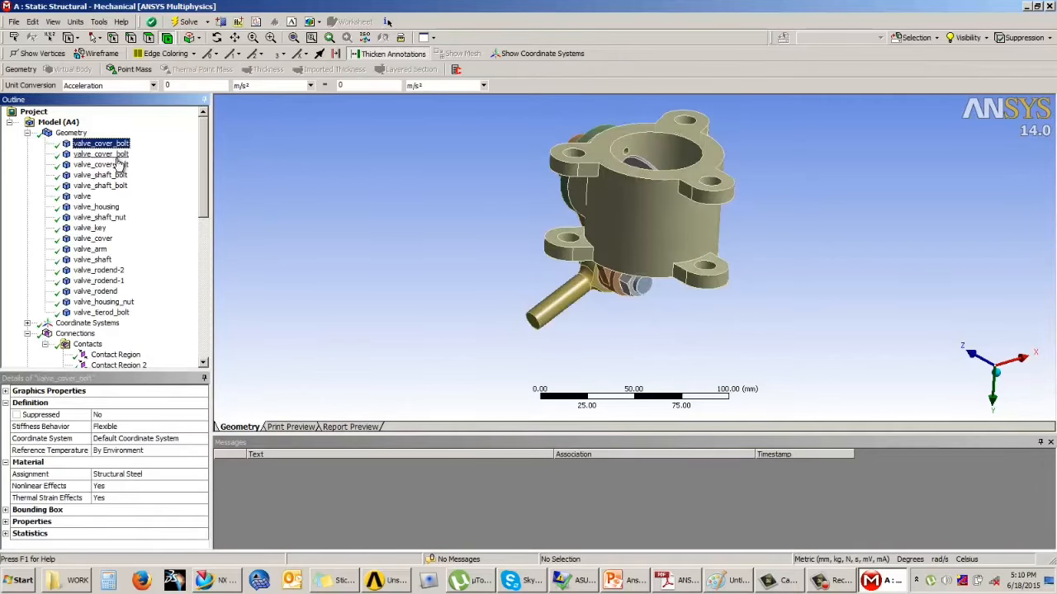
click(109, 208)
middle_drag(500, 204, 570, 219)
click(97, 143)
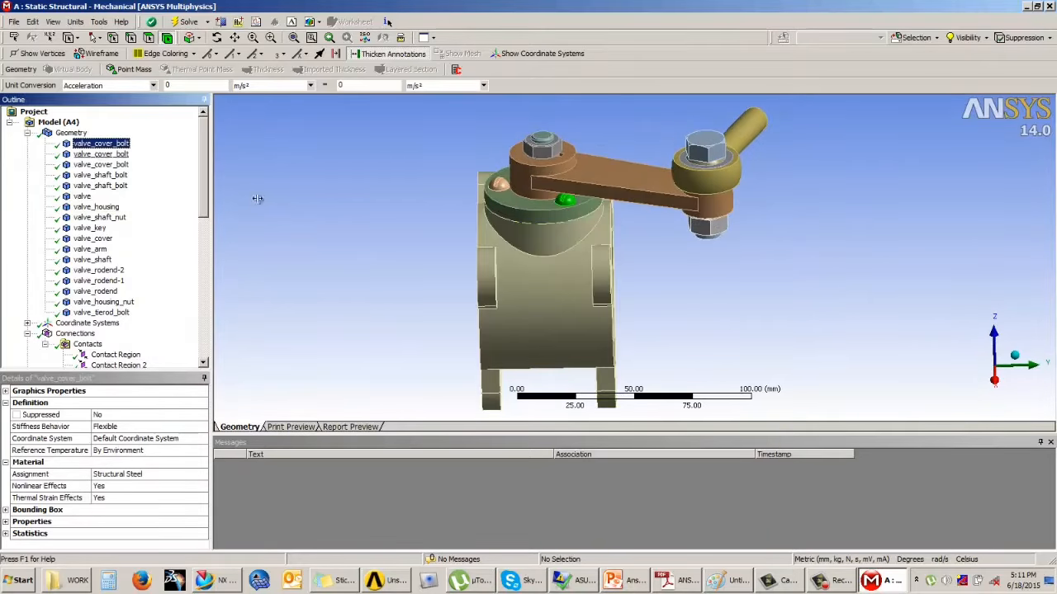
click(107, 209)
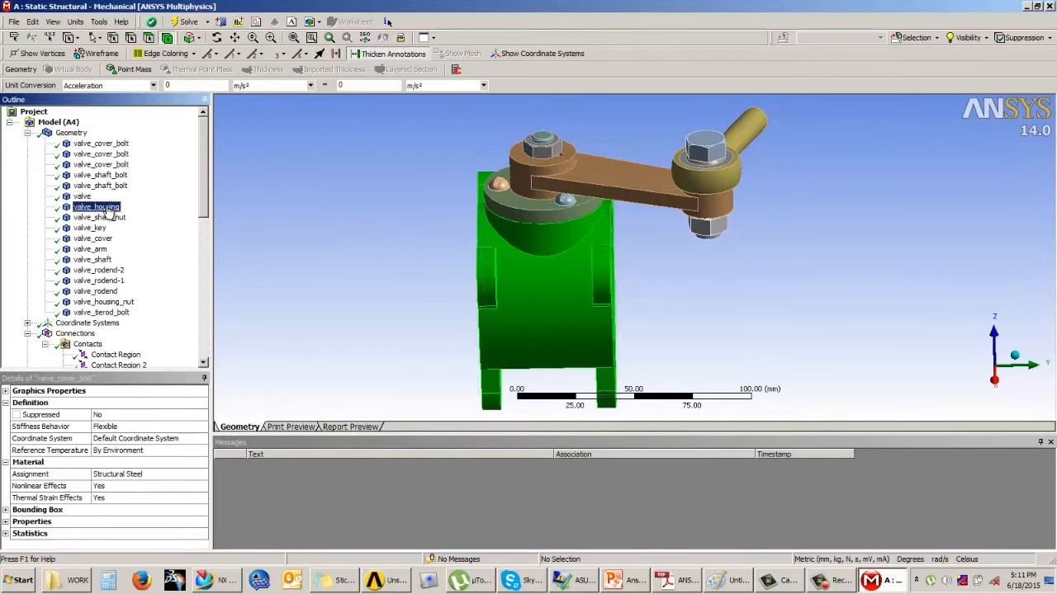
- Highlight each of the three valve_cover_bolt parts in turn to locate them on the valve cover
click(101, 143)
mouse_move(528, 256)
middle_down()
mouse_move(512, 254)
mouse_move(544, 248)
mouse_move(512, 256)
middle_up()
click(111, 155)
click(110, 164)
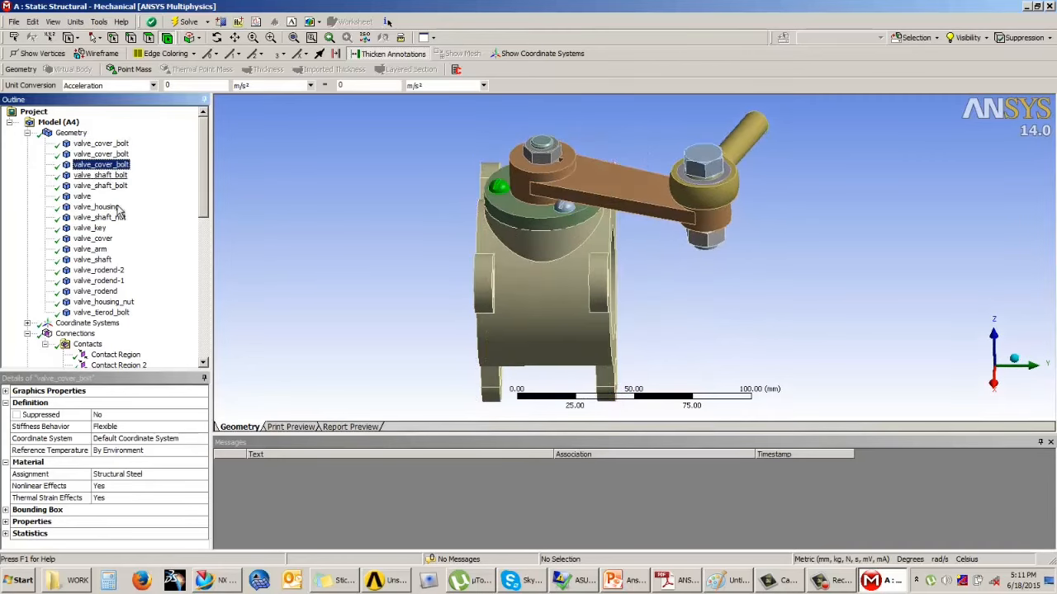
- Examine the contact and target faces of Contact Region, Contact Region 2 and Contact Region 3 on the assembly
click(100, 353)
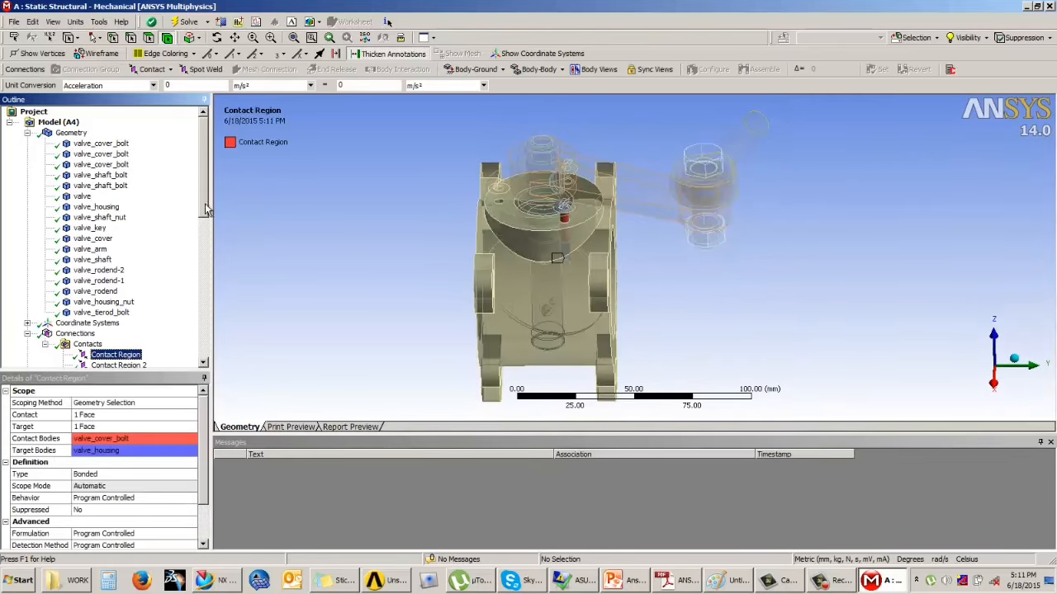
scroll(202, 234, down, 3)
scroll(202, 234, down, 1)
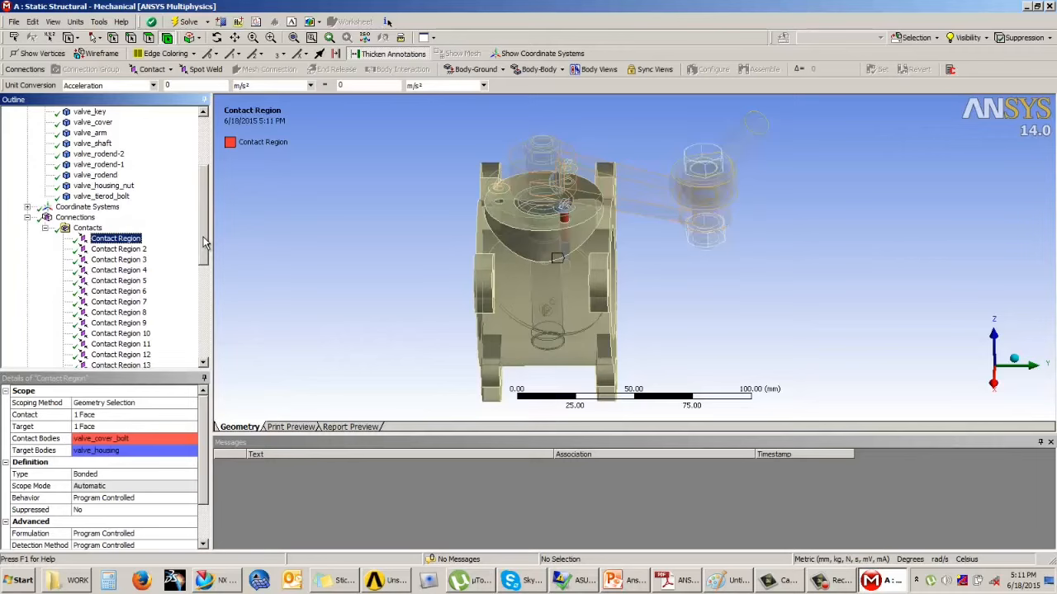
click(124, 249)
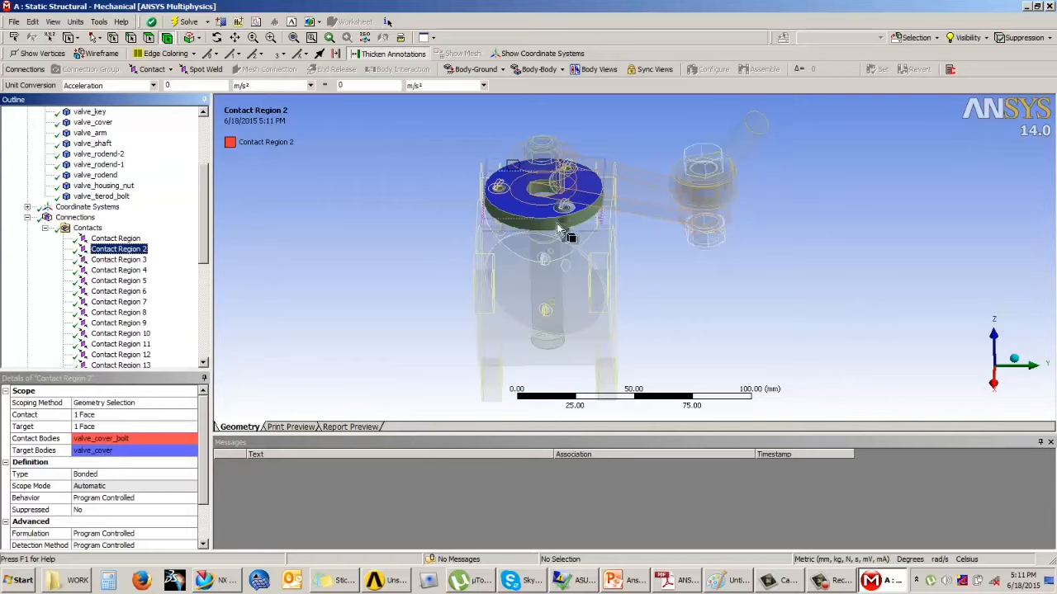
click(139, 263)
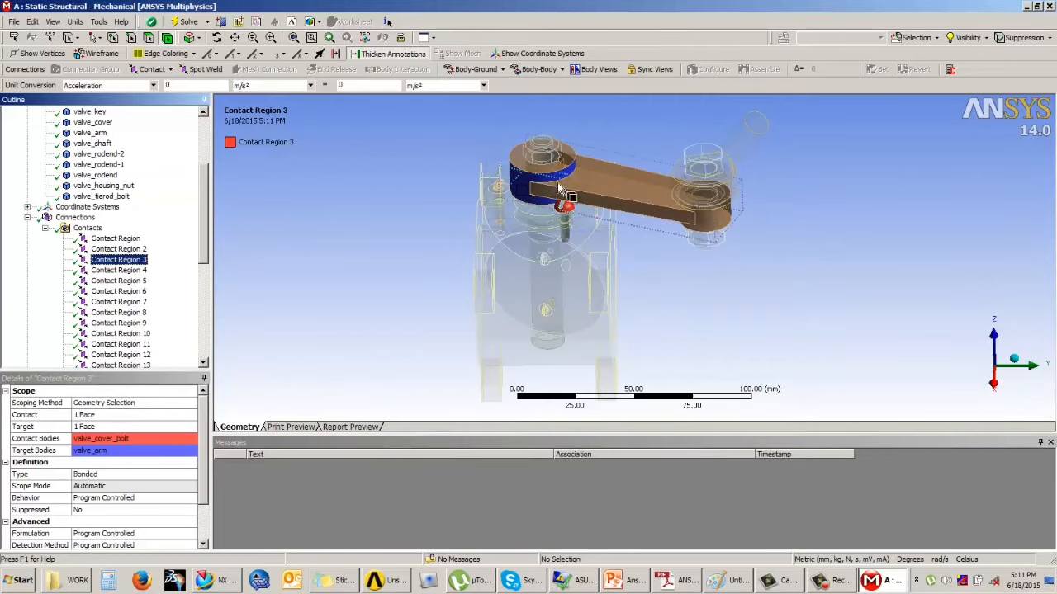
middle_drag(570, 231, 632, 194)
scroll(617, 176, up, 4)
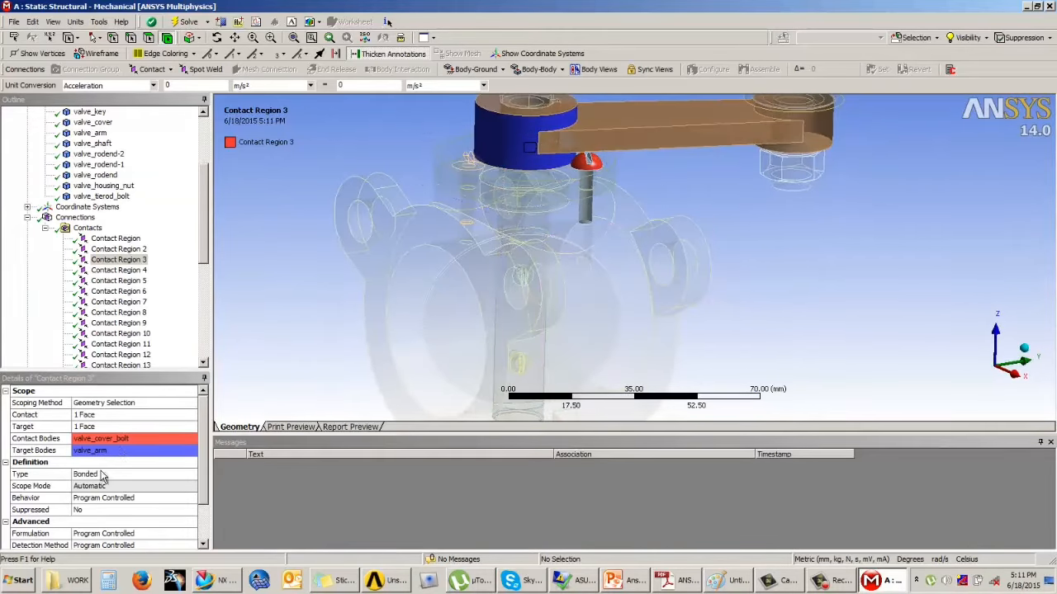
- Examine the contact and target faces of Contact Region 4 through Contact Region 7 on the assembly
click(120, 270)
click(120, 280)
click(120, 291)
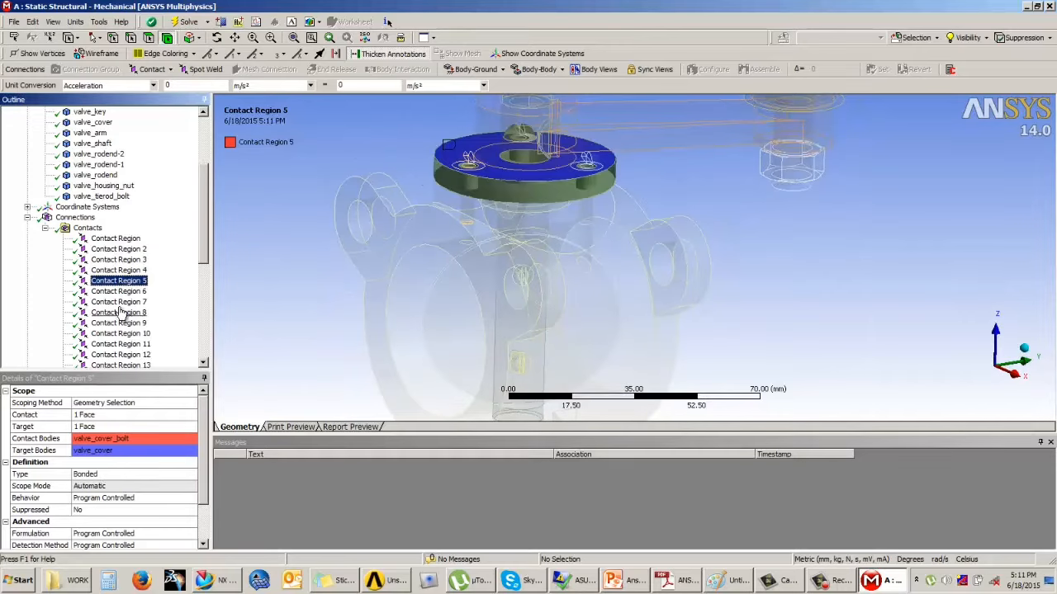
click(128, 302)
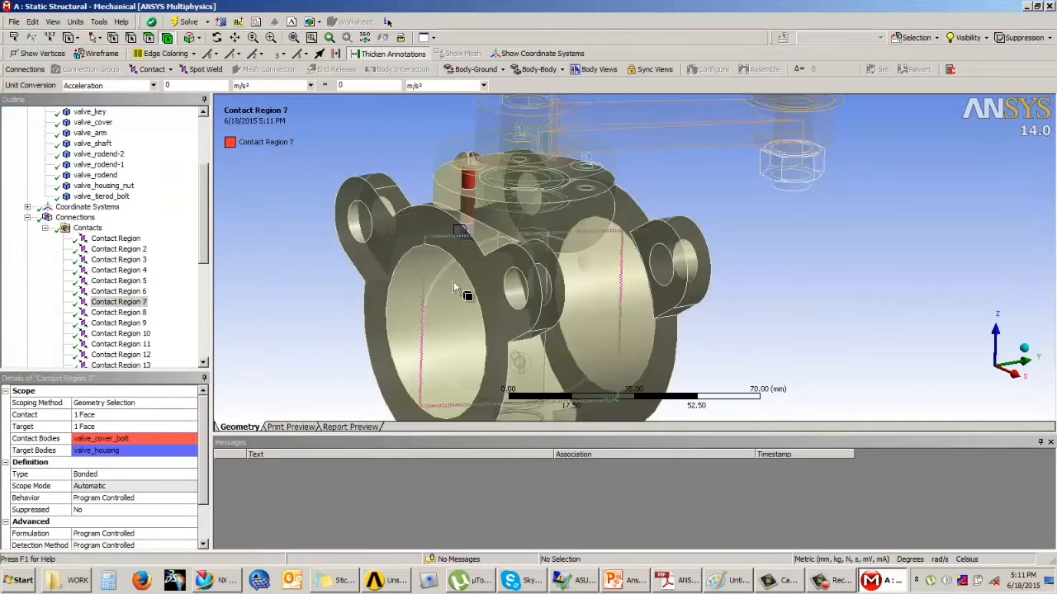
middle_drag(487, 291, 418, 290)
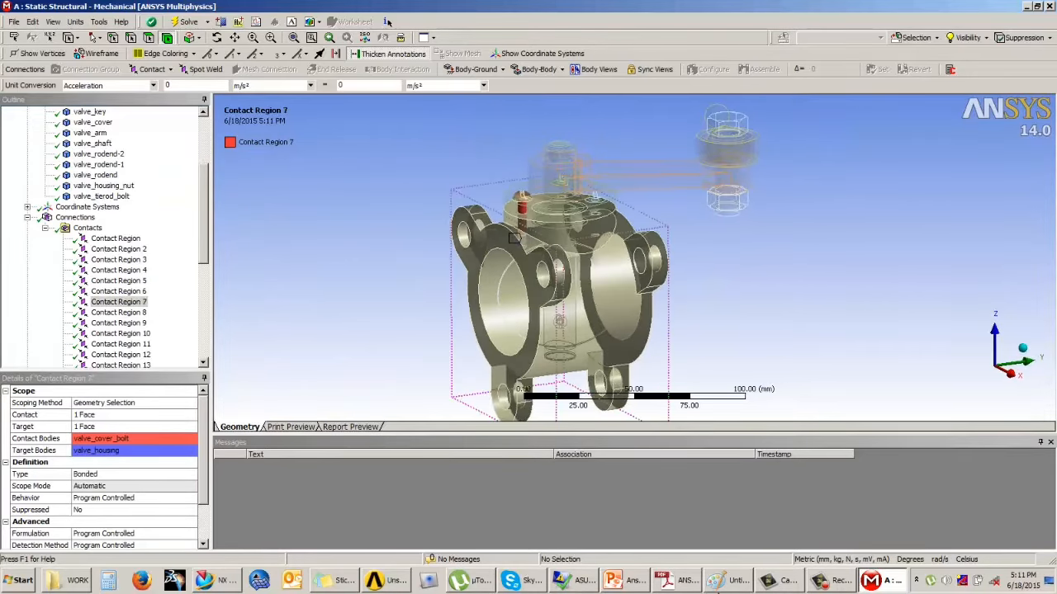
- Switch to the PowerPoint presentation and show the Assembly Contacts slides full screen, up to the one listing the contact types
click(621, 583)
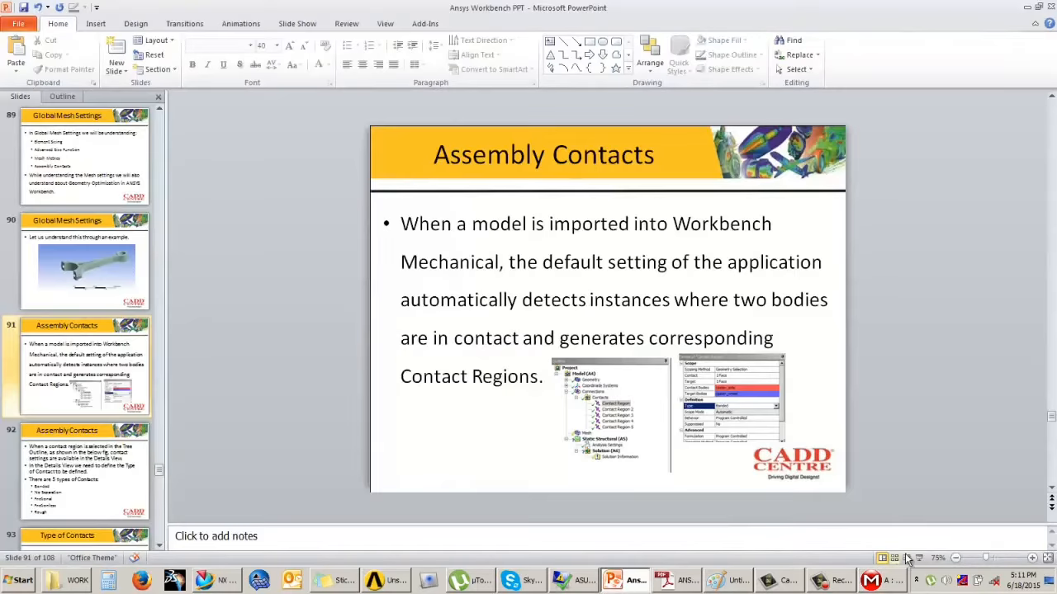
click(932, 562)
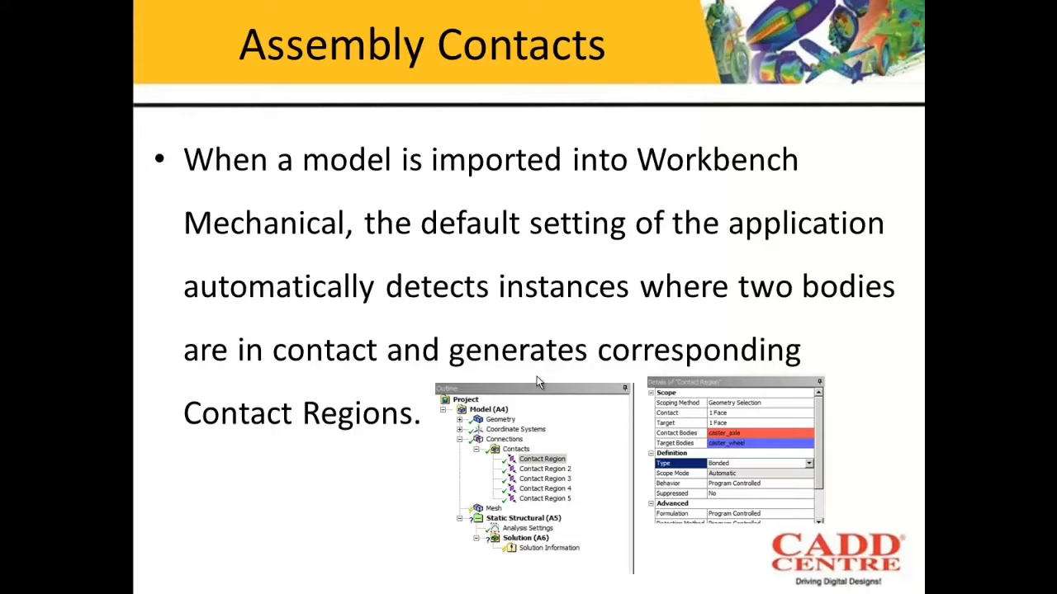
click(679, 381)
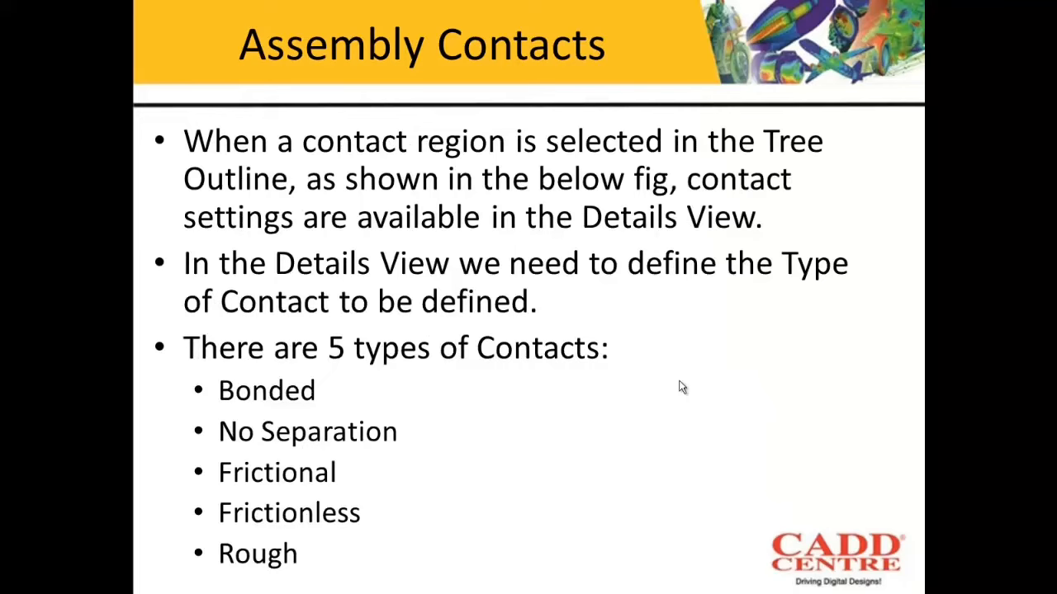
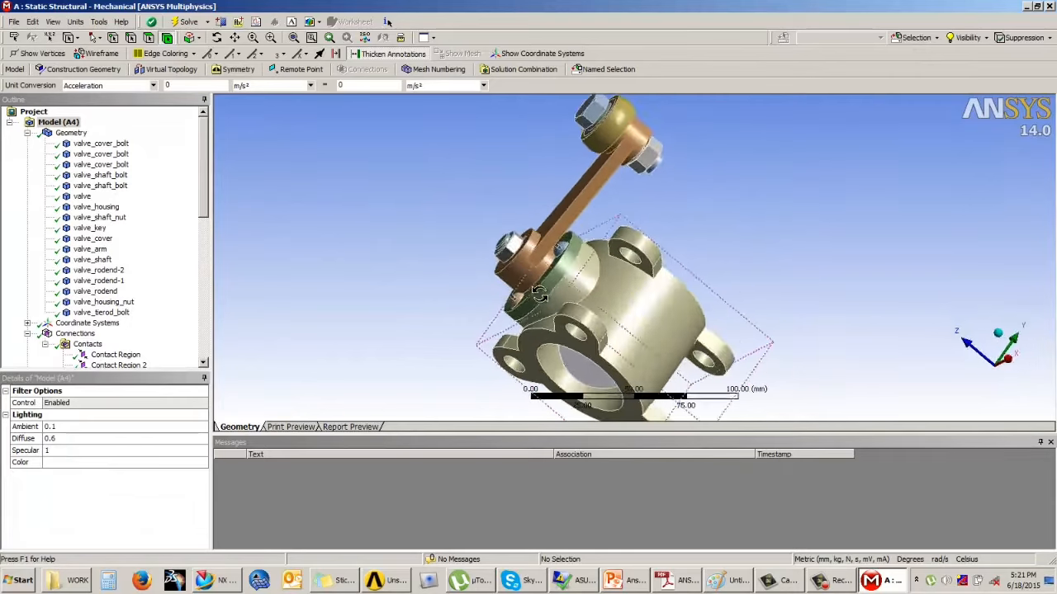
- Review the contact and target bodies of the automatically generated contacts, from Contact Region up to Contact Region 8
click(28, 134)
click(27, 133)
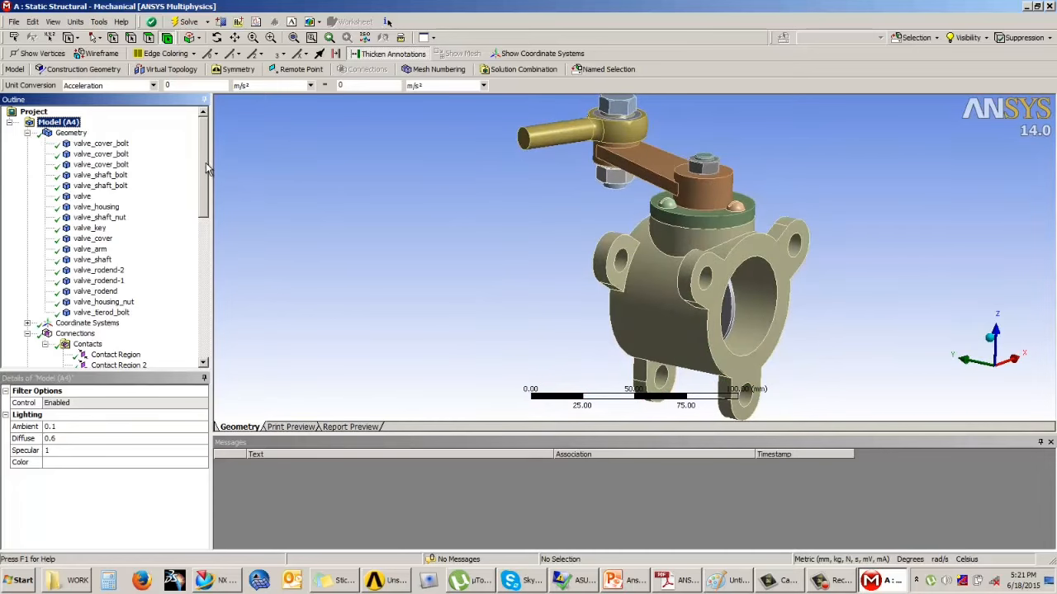
scroll(198, 173, down, 5)
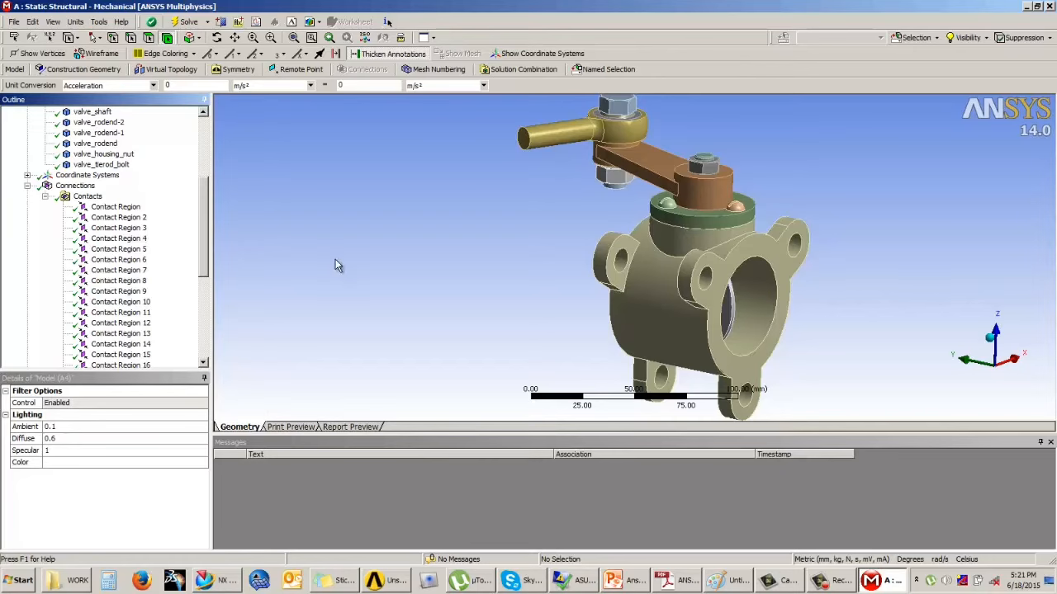
drag(204, 252, 205, 270)
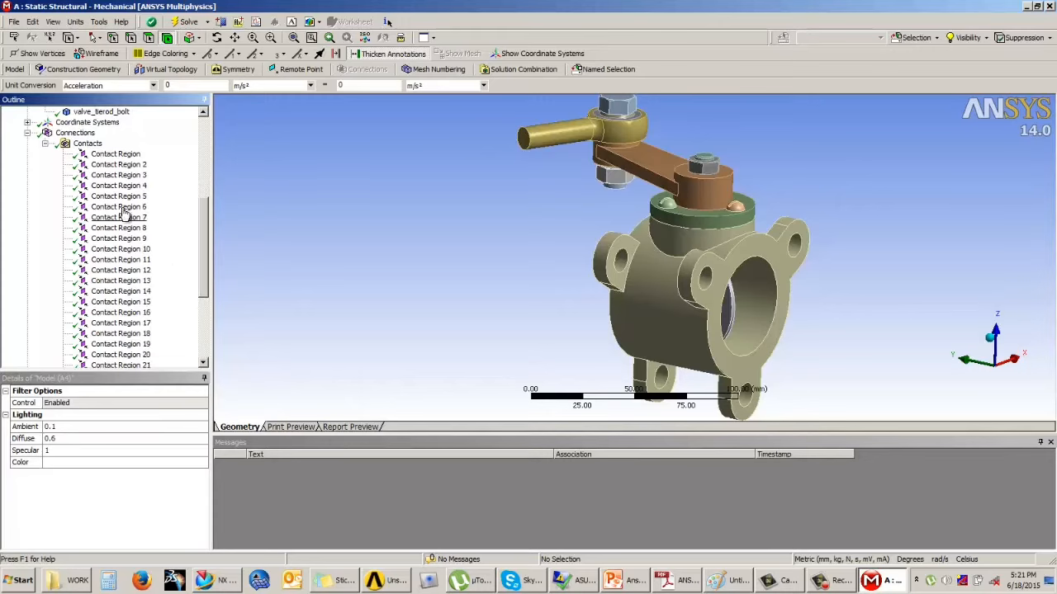
click(115, 154)
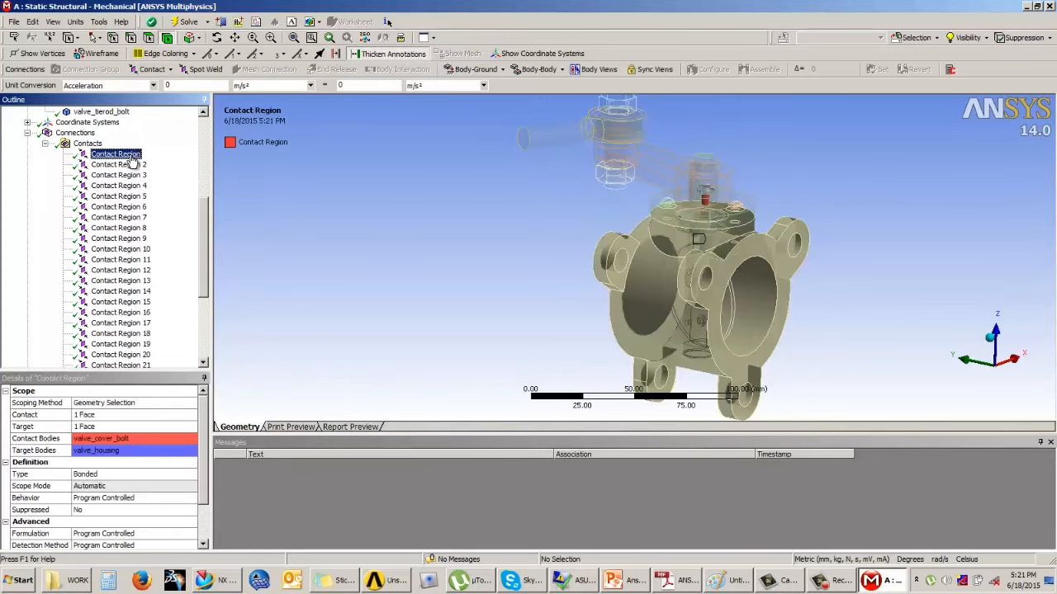
click(130, 165)
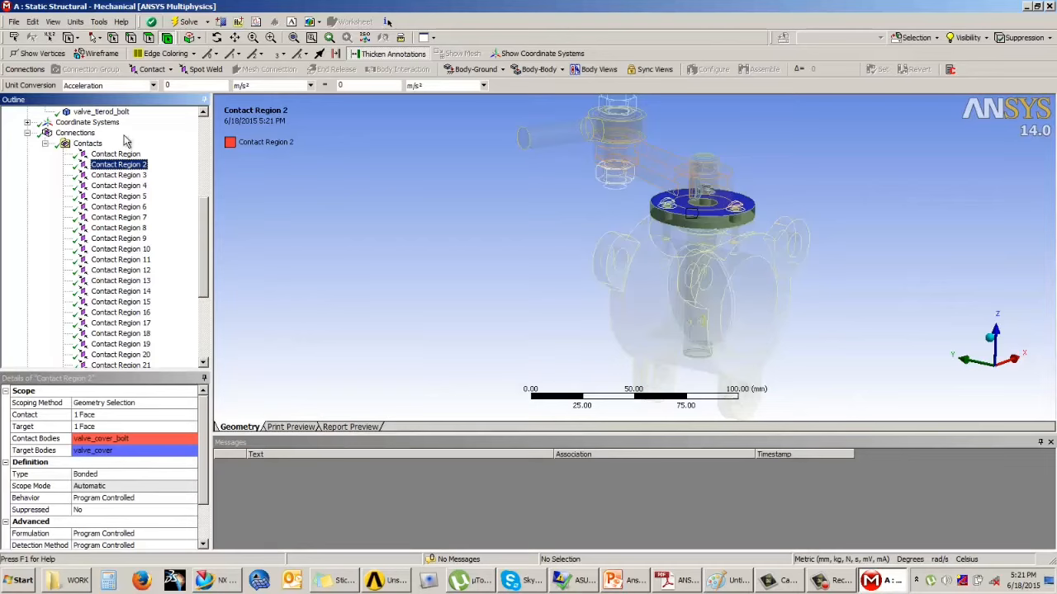
click(121, 186)
click(126, 197)
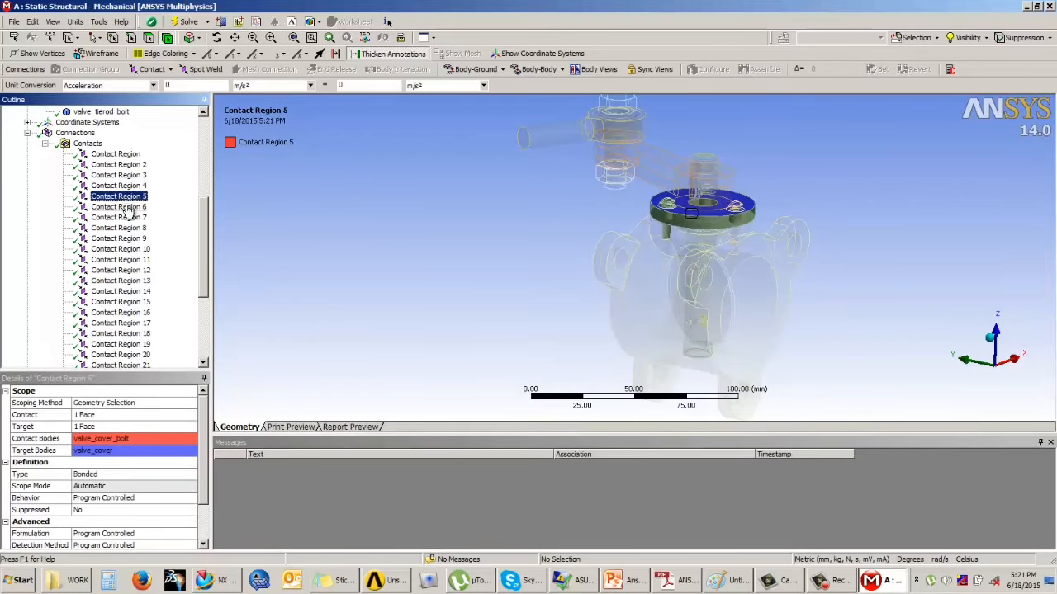
click(126, 207)
click(118, 218)
click(118, 227)
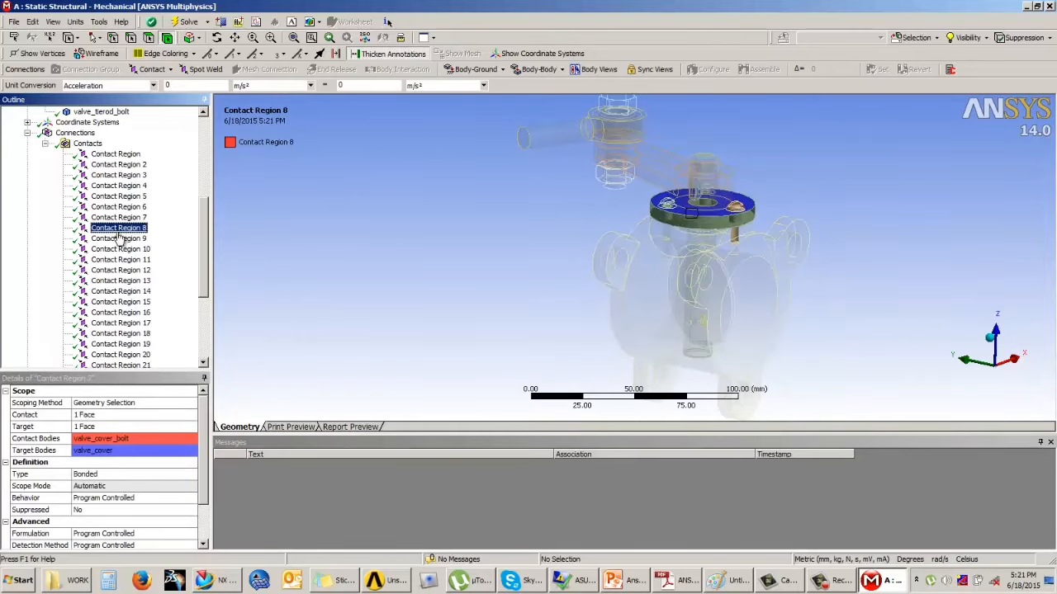
- Inspect the first Contact Region up close where valve_cover_bolt meets valve_housing, comparing it with Contact Region 2
click(116, 155)
mouse_move(660, 251)
middle_down()
mouse_move(687, 228)
mouse_move(652, 235)
middle_up()
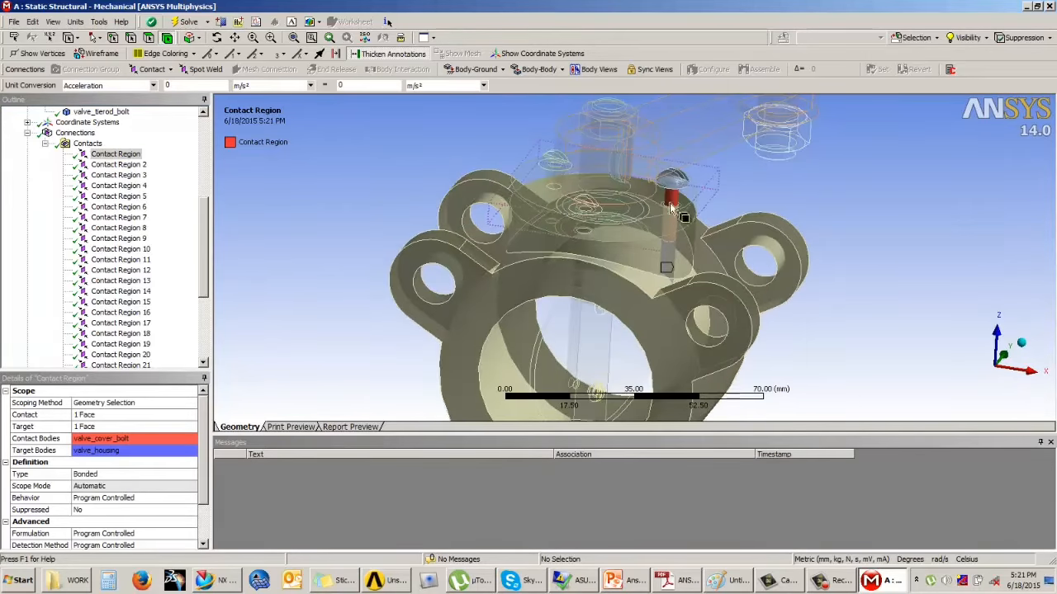
click(126, 155)
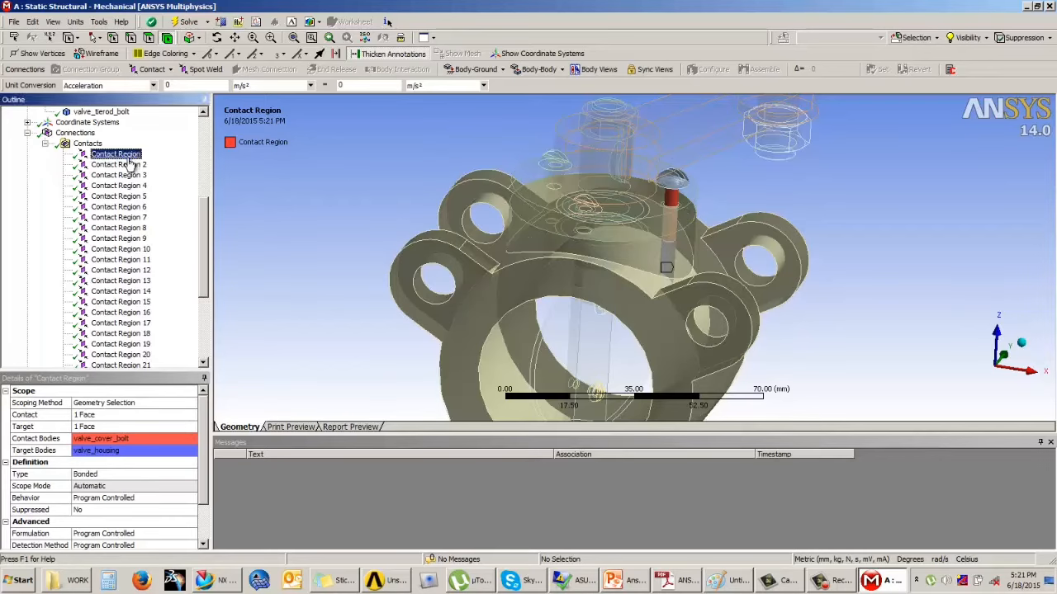
click(117, 166)
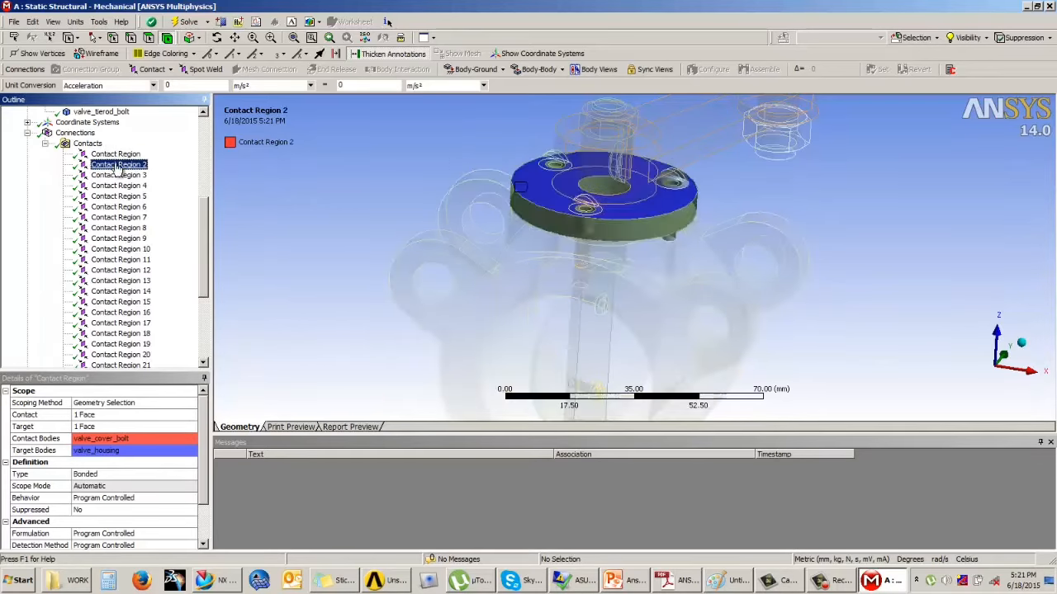
key(Up)
drag(201, 226, 206, 207)
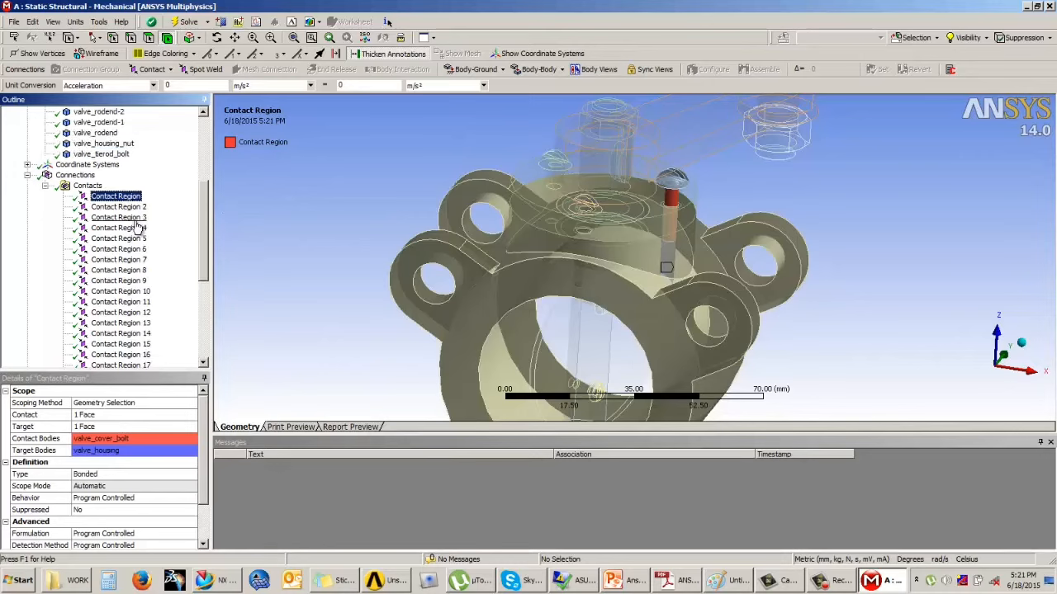
- List the contact types available for the first Contact Region without changing its type
click(124, 476)
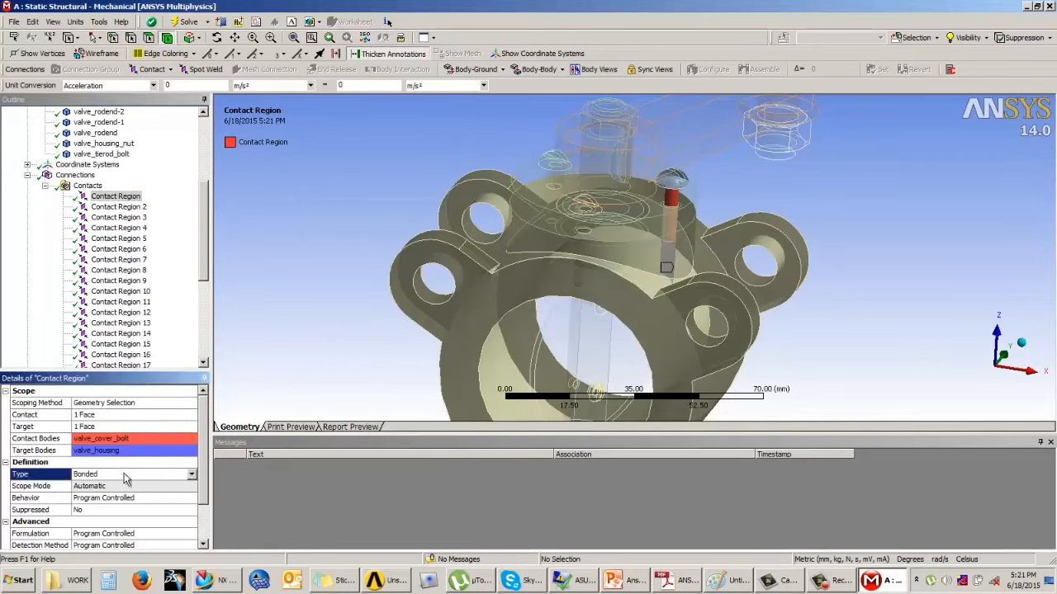
click(192, 476)
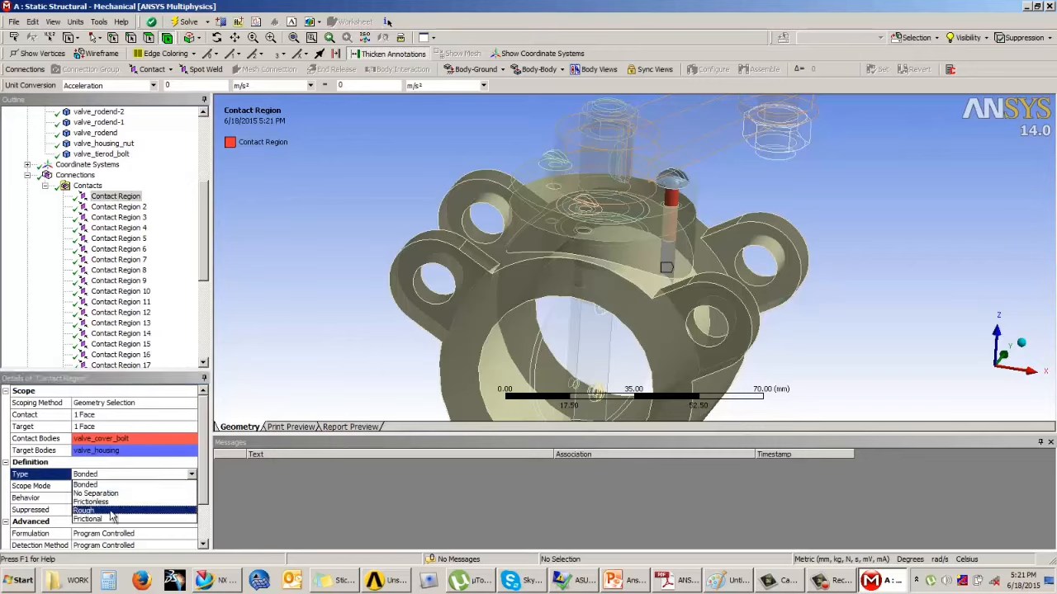
click(21, 334)
- Look through the contact regions and display the complete valve assembly again with all parts visible
drag(205, 283, 204, 307)
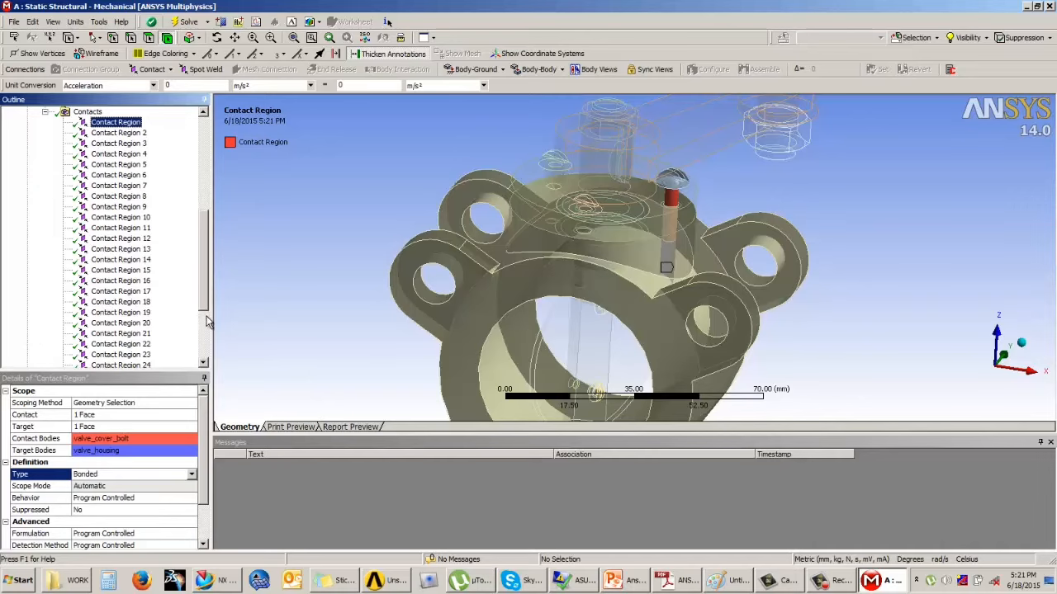
scroll(269, 314, up, 5)
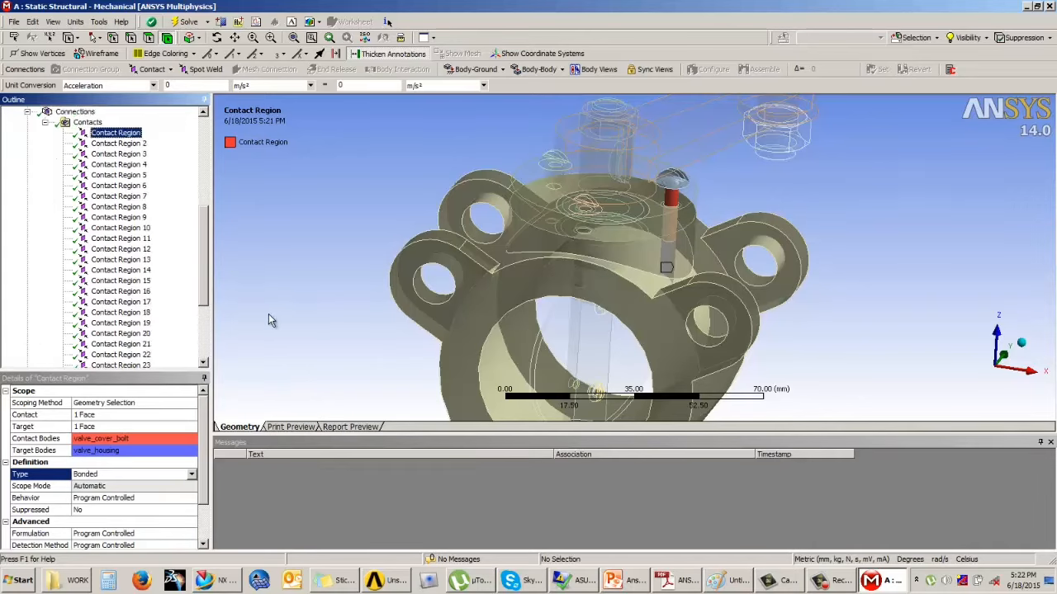
scroll(311, 283, up, 3)
click(872, 271)
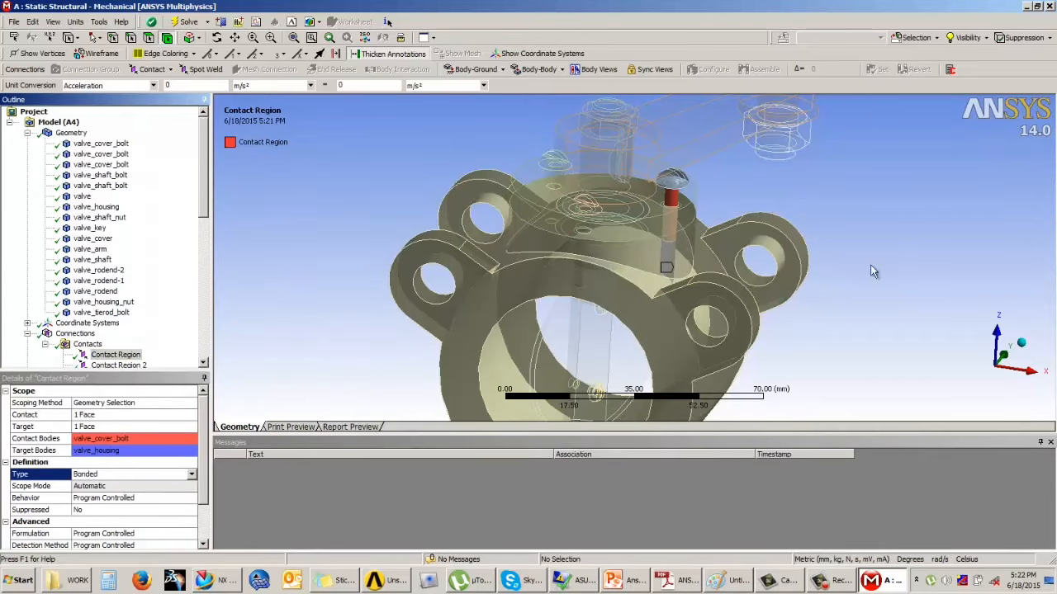
scroll(867, 272, down, 4)
click(58, 122)
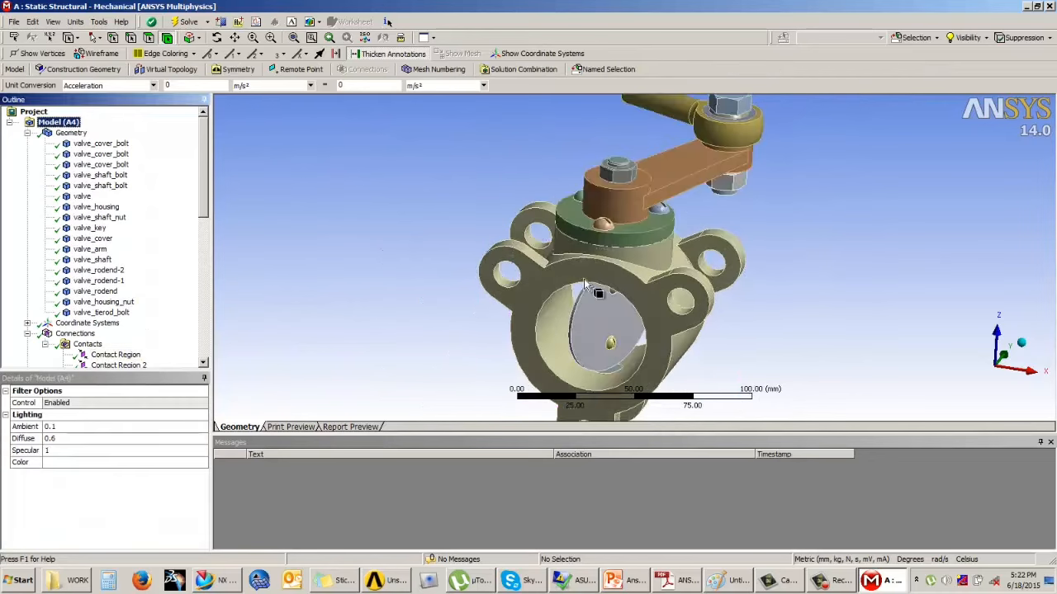
middle_drag(640, 282, 644, 233)
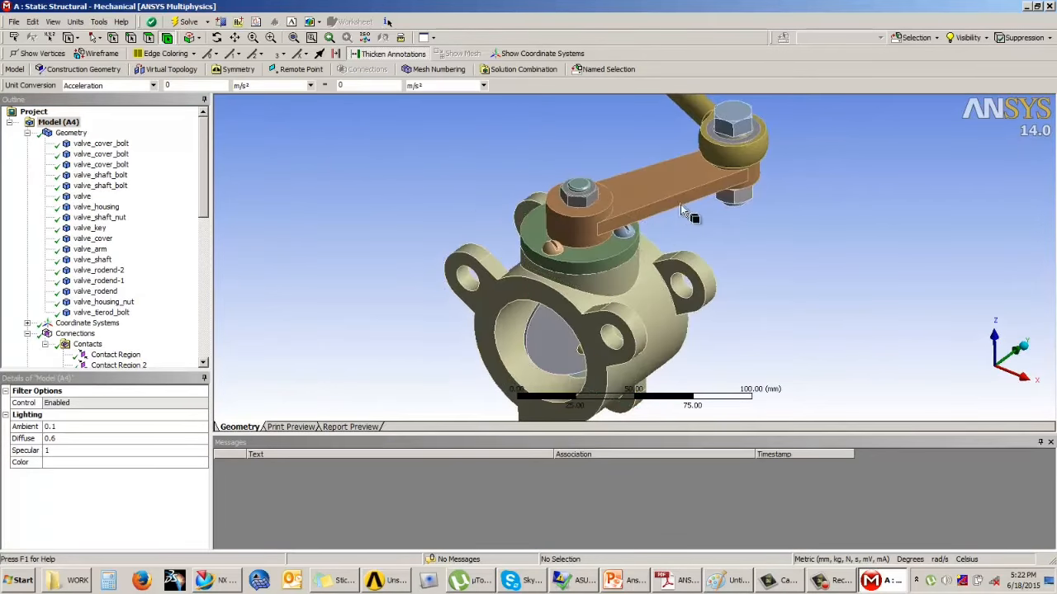
- Highlight valve_arm and valve_cover in turn to examine where the two parts meet
click(98, 250)
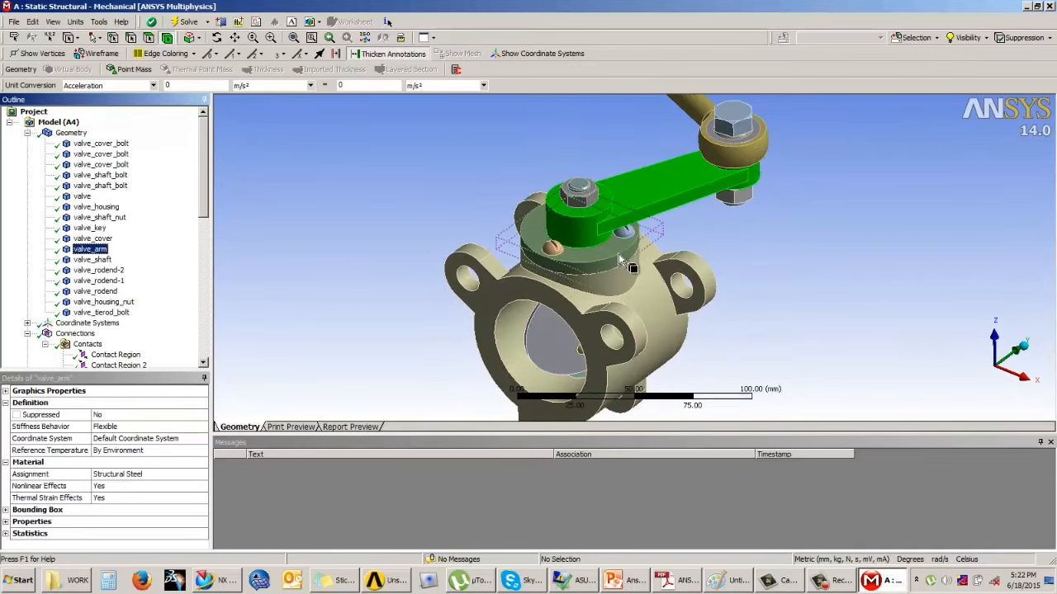
click(107, 239)
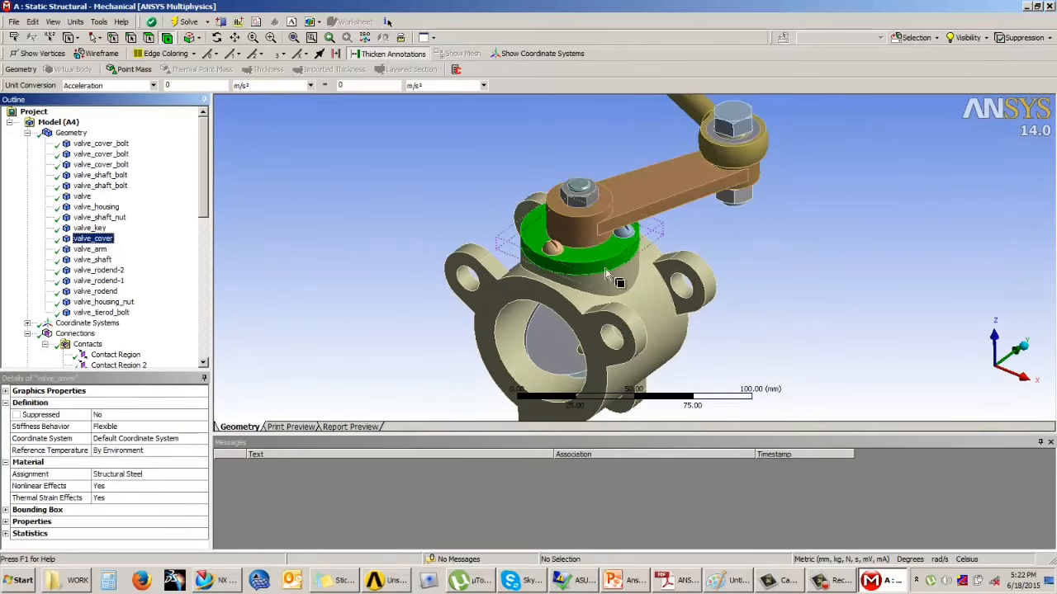
middle_drag(618, 283, 594, 233)
scroll(595, 234, up, 3)
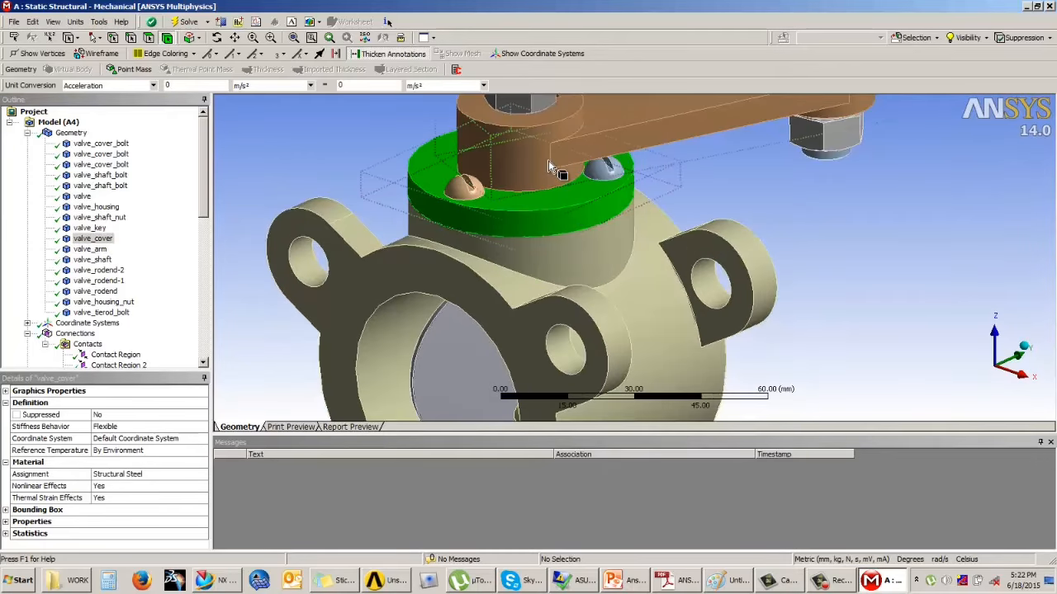
click(86, 240)
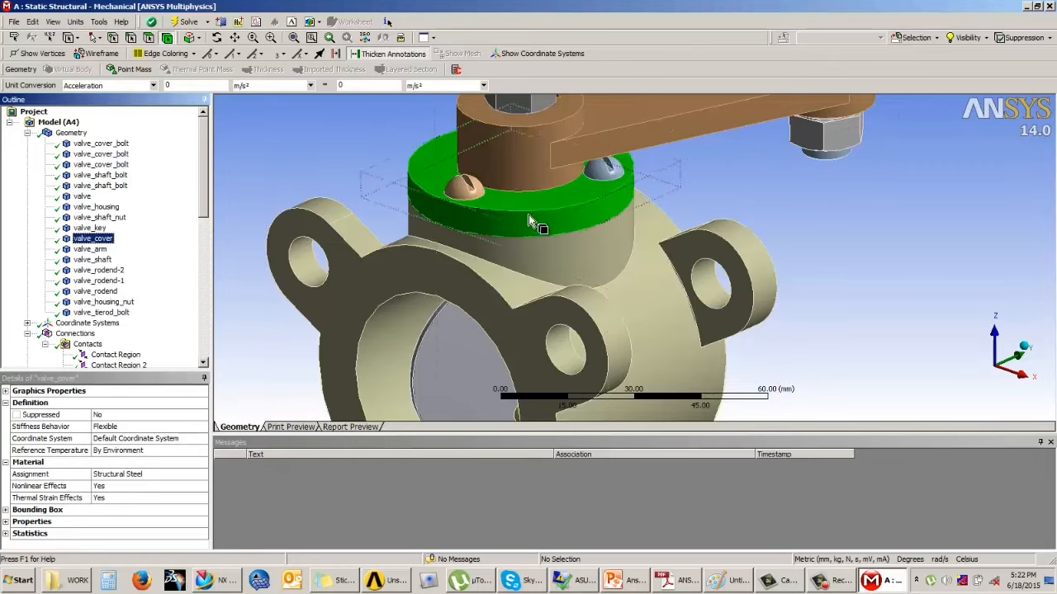
- Find the contact region between valve_cover and valve_arm and set its contact type to Frictional
scroll(206, 213, down, 1)
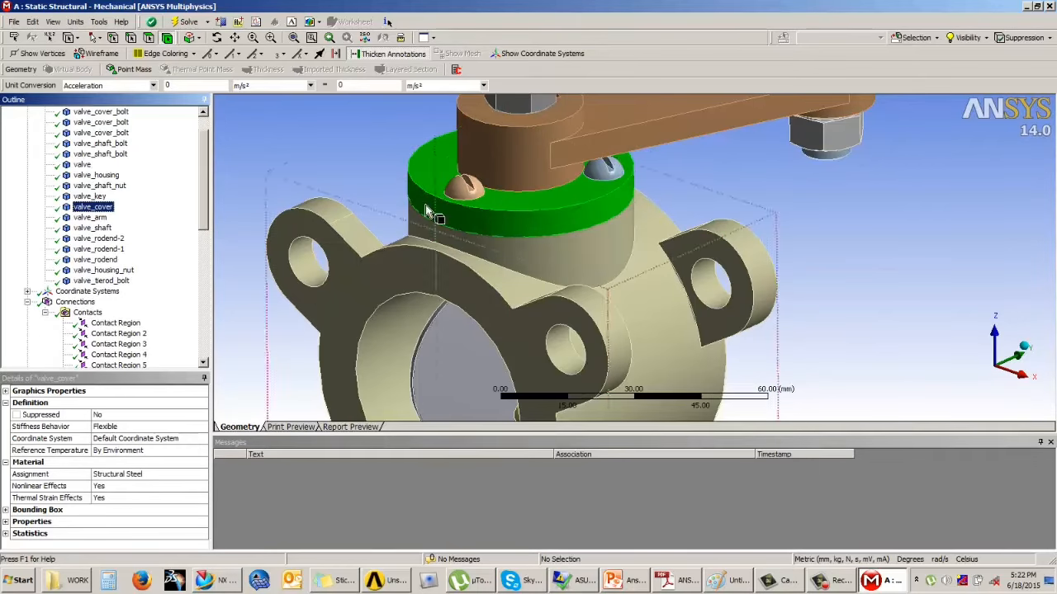
drag(202, 213, 212, 298)
click(143, 334)
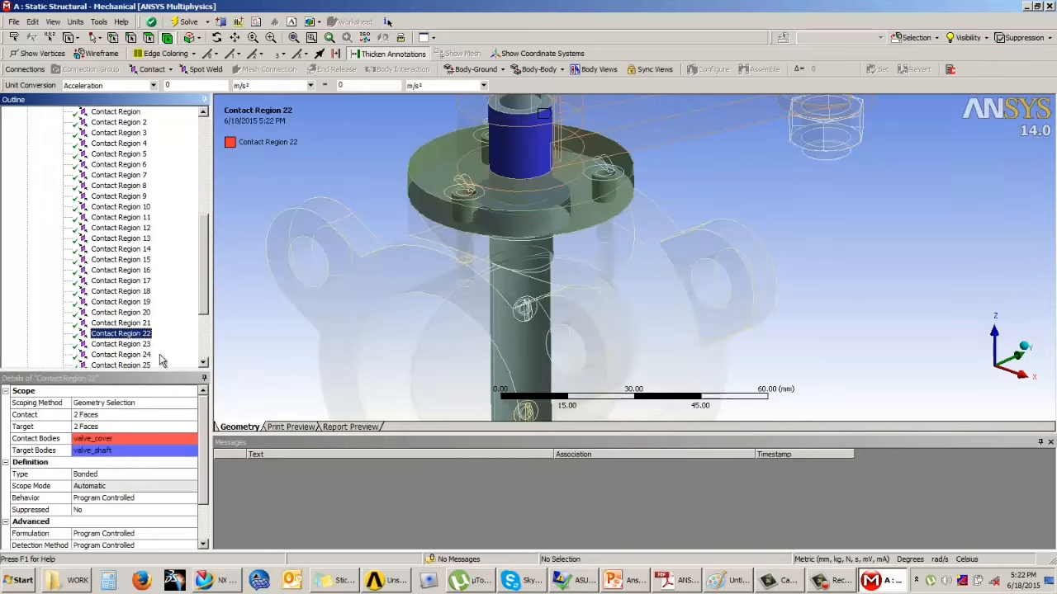
click(137, 325)
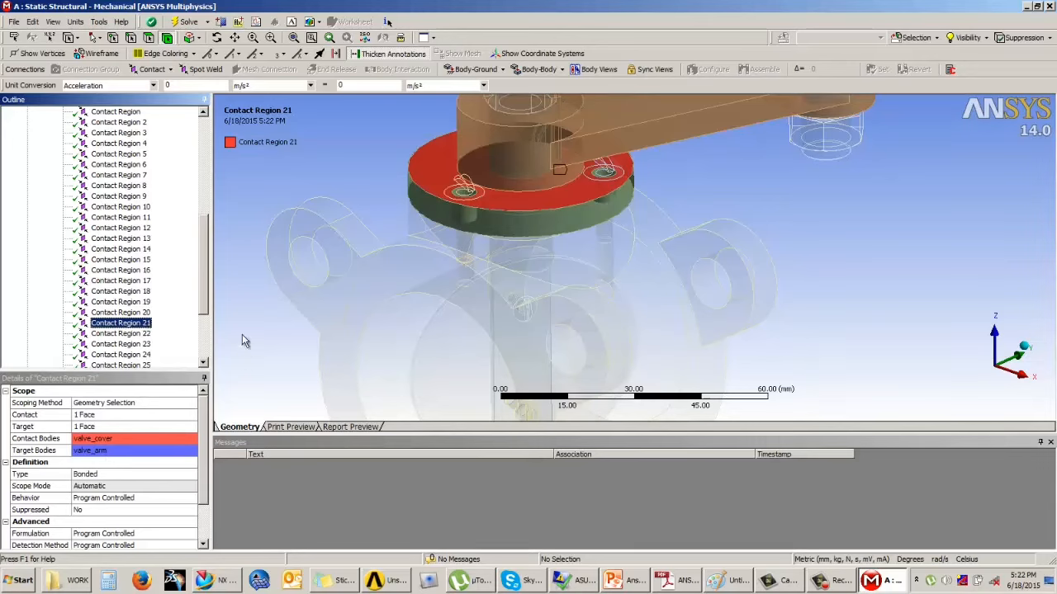
drag(206, 294, 206, 336)
click(111, 475)
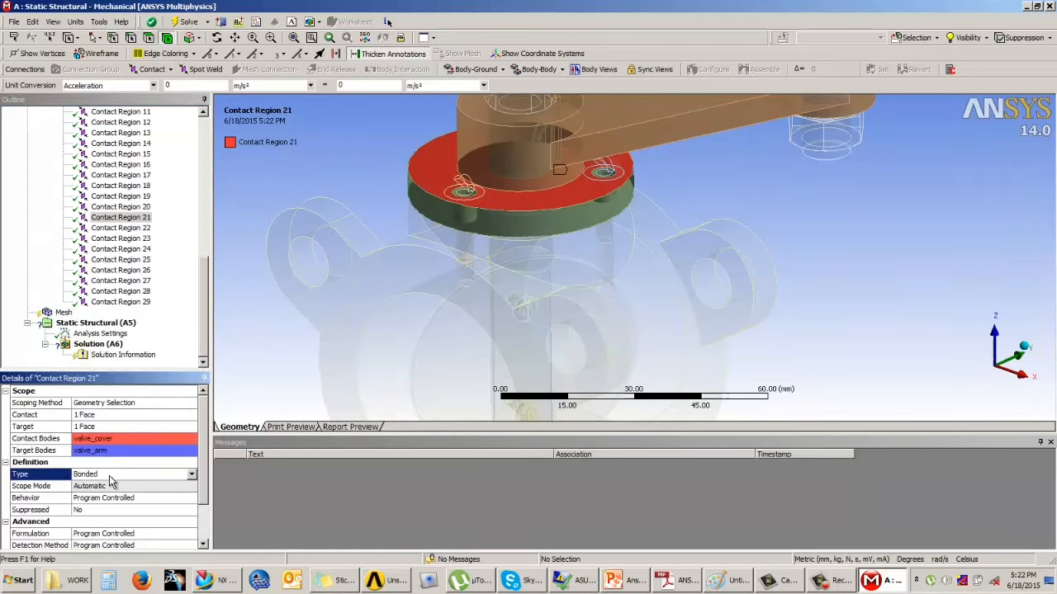
click(192, 479)
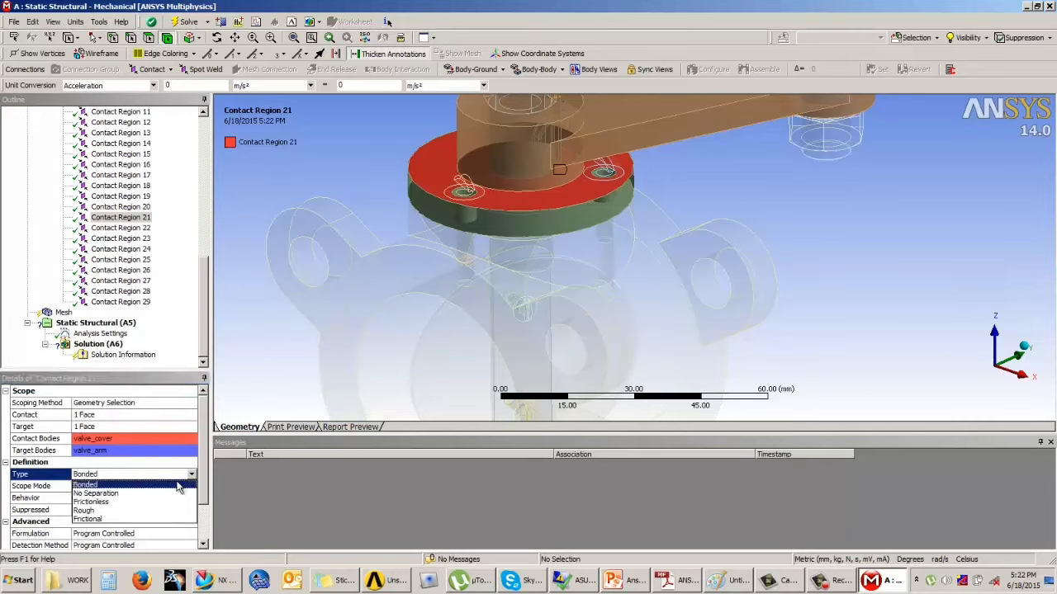
click(116, 525)
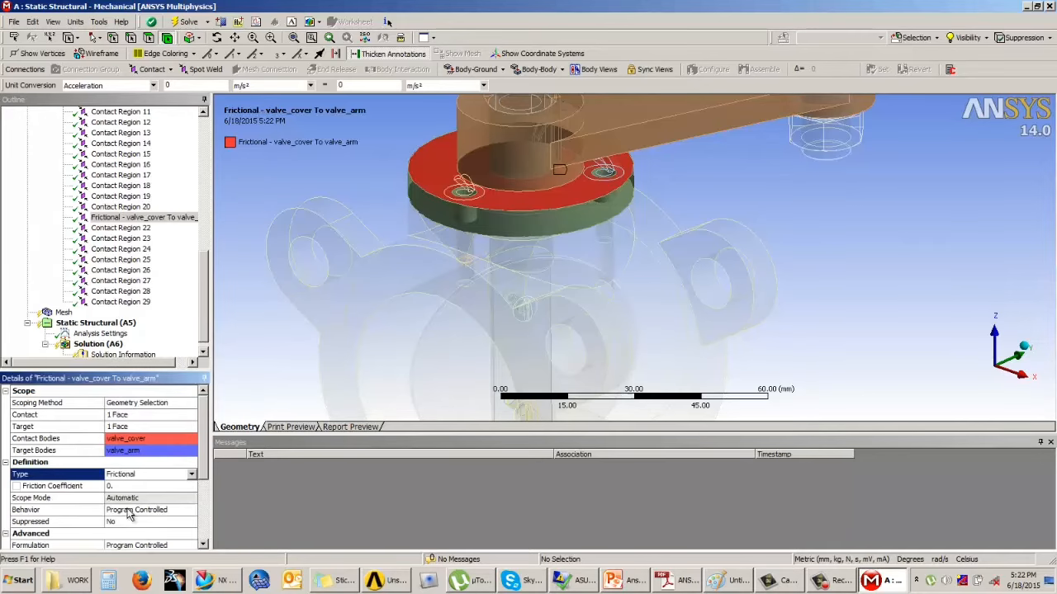
- Set the friction coefficient of the valve_cover to valve_arm contact to 0.6
click(110, 487)
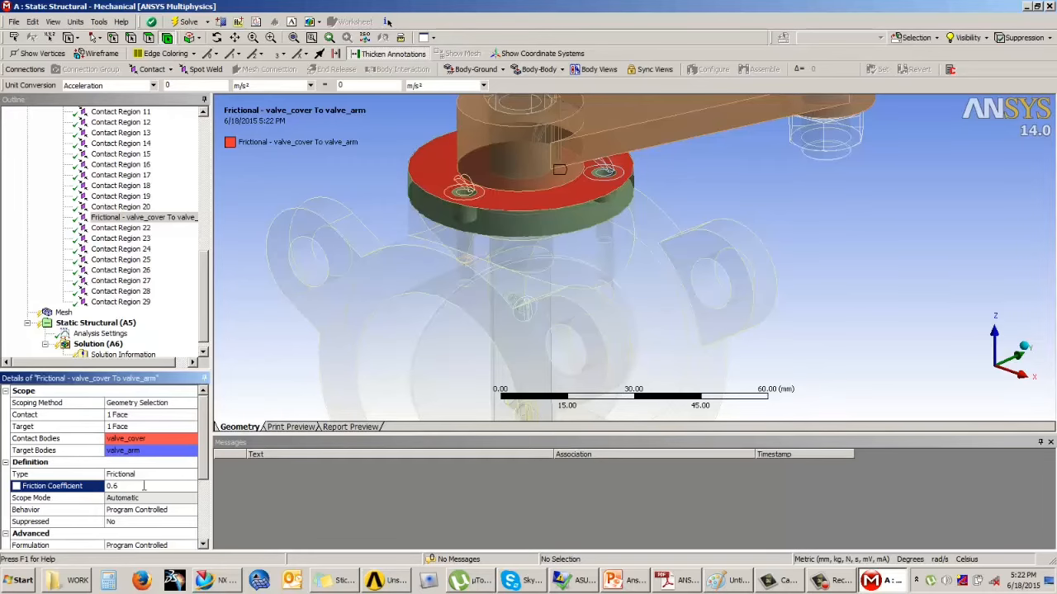
middle_drag(285, 344, 508, 301)
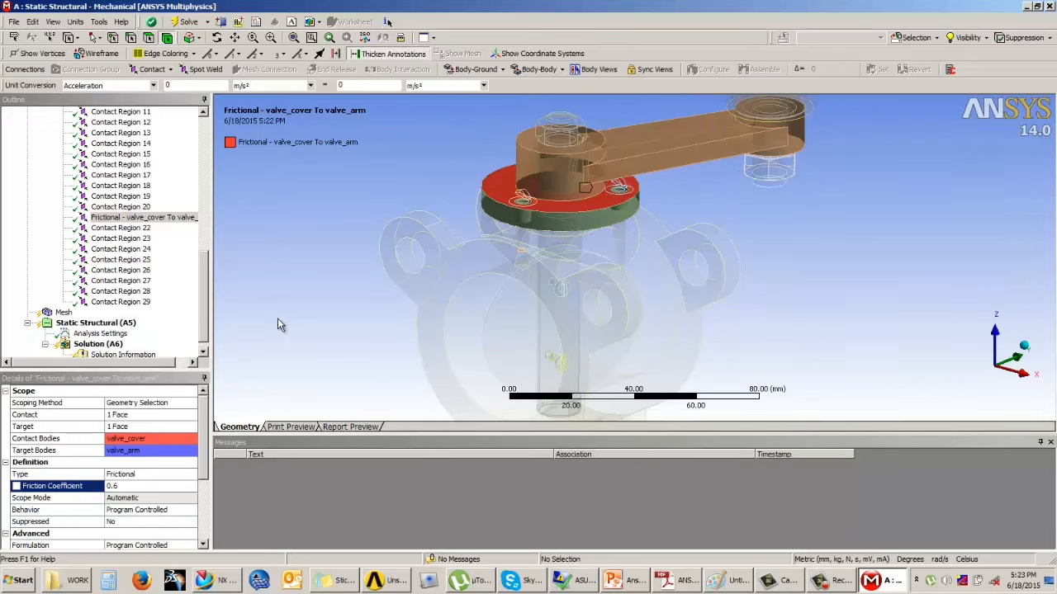
middle_drag(271, 343, 498, 260)
- Display the complete valve assembly and highlight valve, valve_housing and valve_cover in turn to examine how the cover sits on the housing
click(124, 270)
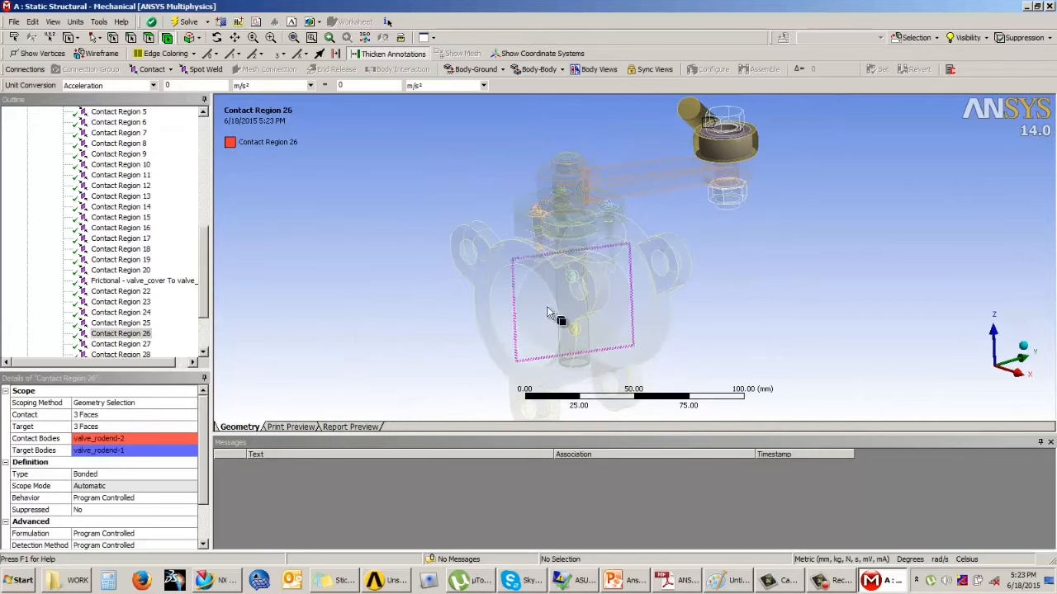
drag(202, 264, 212, 140)
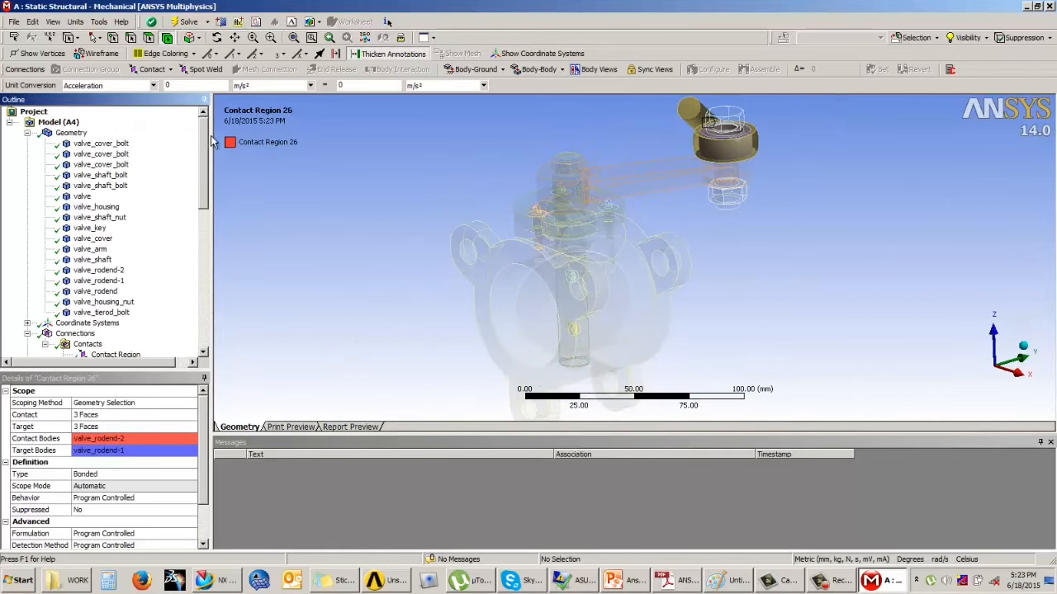
click(58, 124)
middle_drag(507, 235, 684, 247)
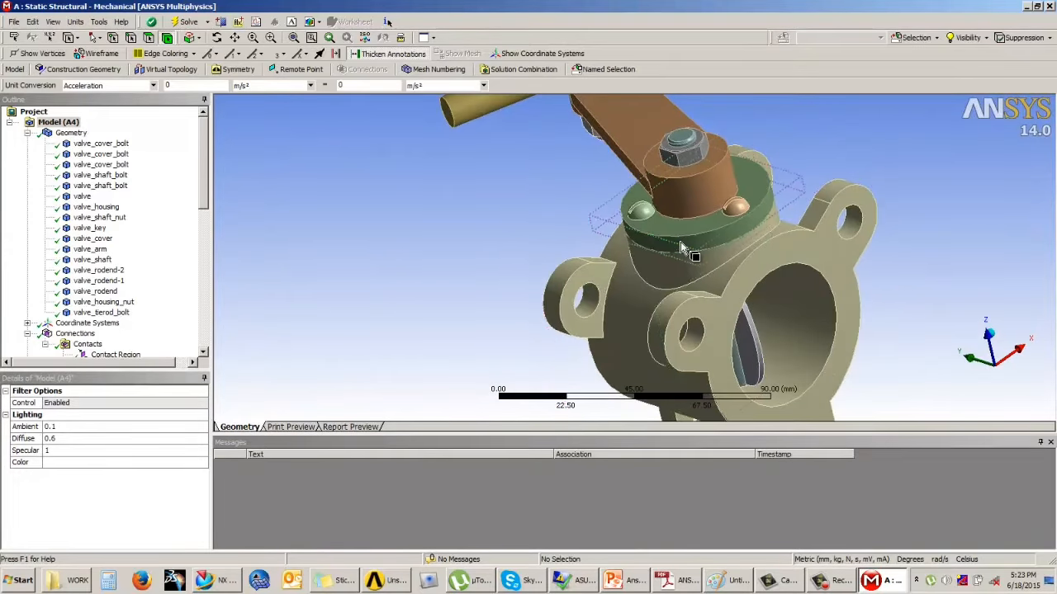
click(81, 196)
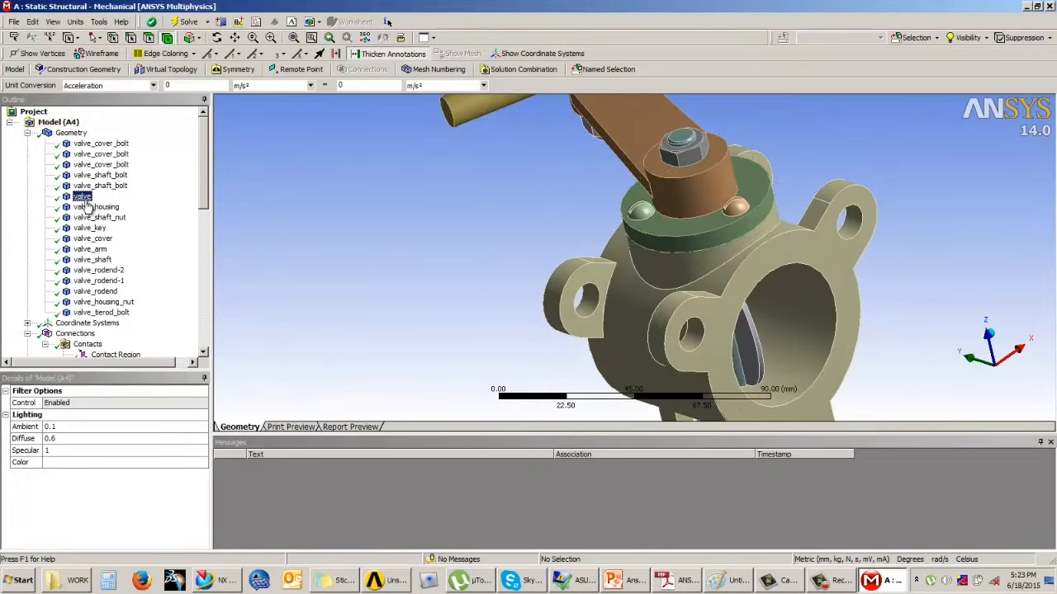
click(96, 207)
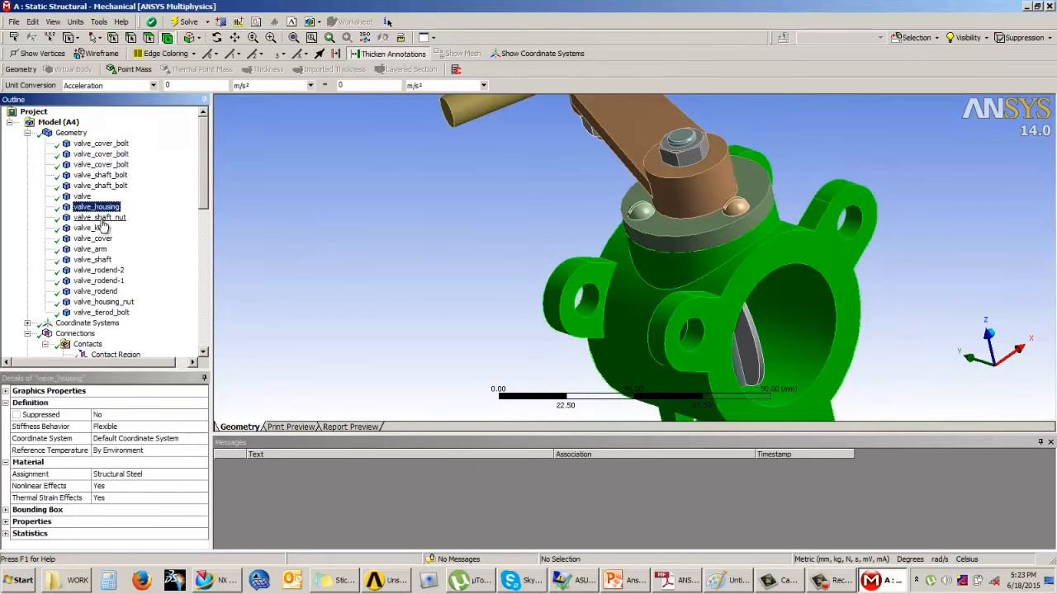
click(97, 240)
middle_drag(712, 268, 725, 233)
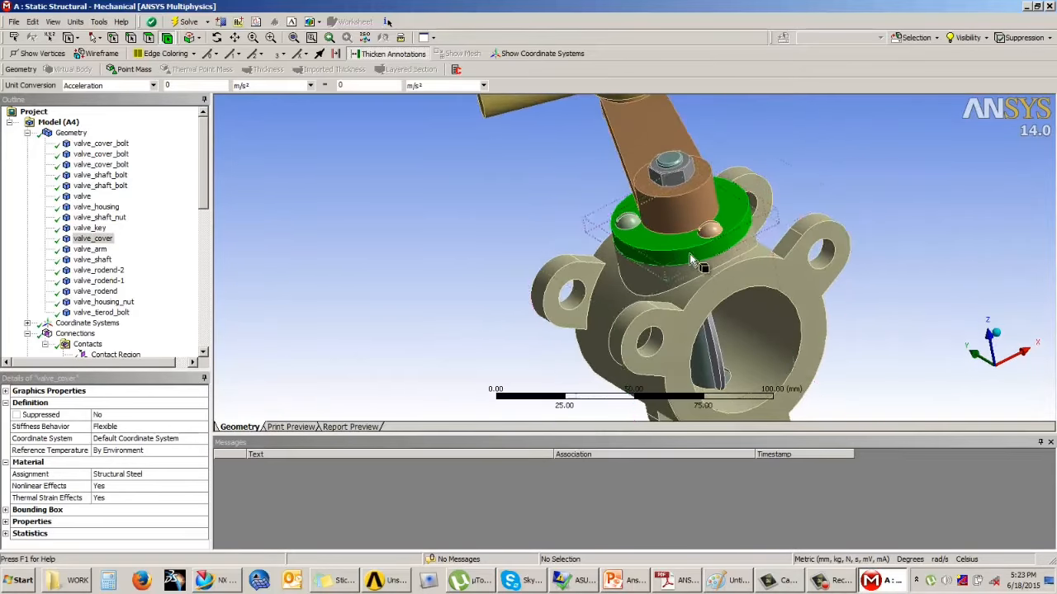
middle_drag(683, 258, 736, 268)
middle_drag(602, 295, 680, 275)
scroll(696, 235, up, 3)
scroll(699, 227, down, 6)
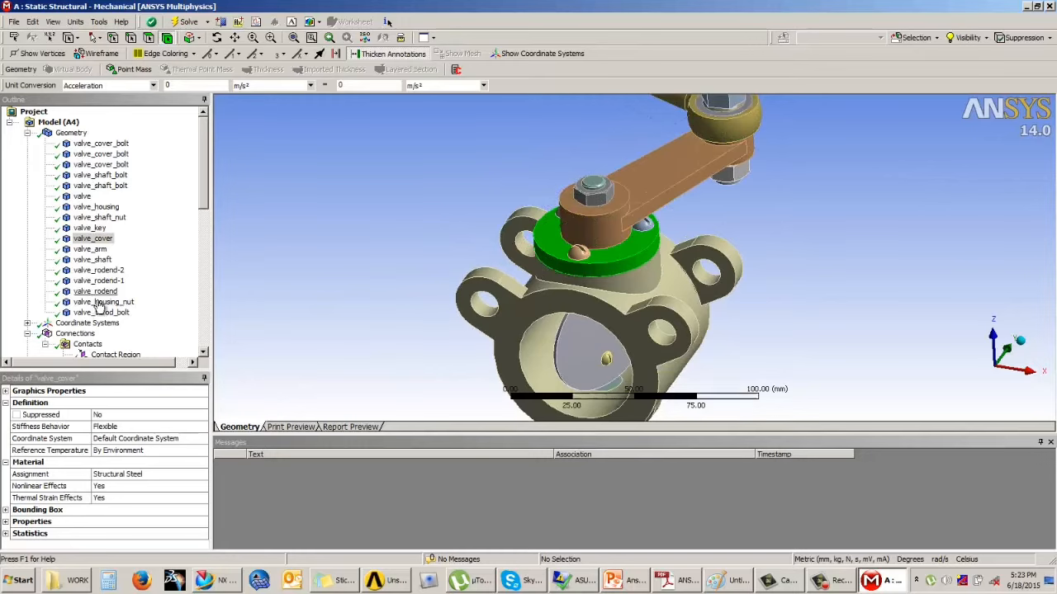
- Review the frictional valve_cover to valve_arm contact and inspect Contact Region 18 between valve_shaft_nut and valve_shaft
scroll(202, 186, down, 8)
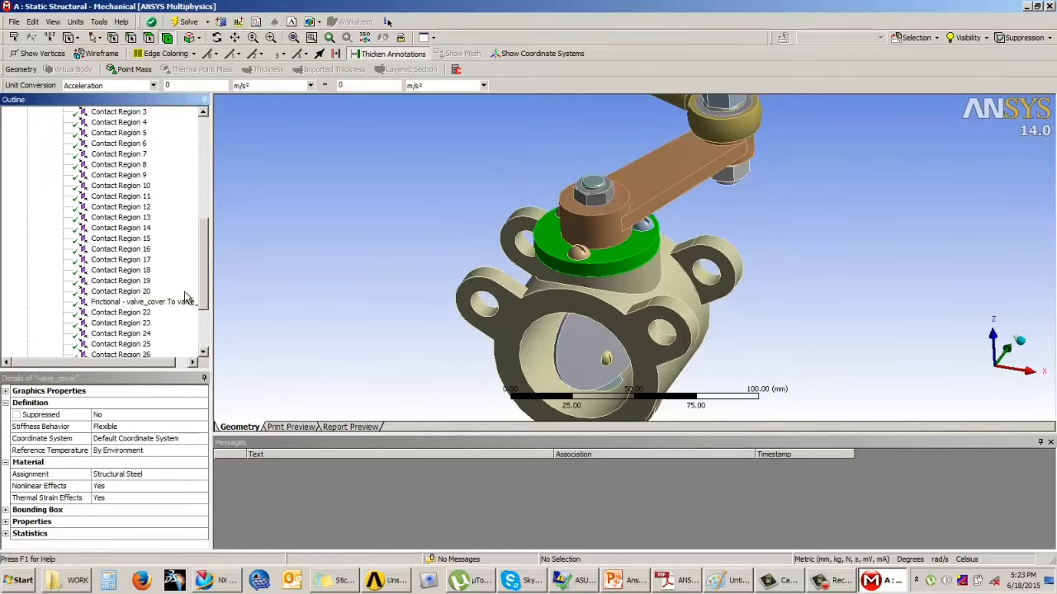
click(124, 302)
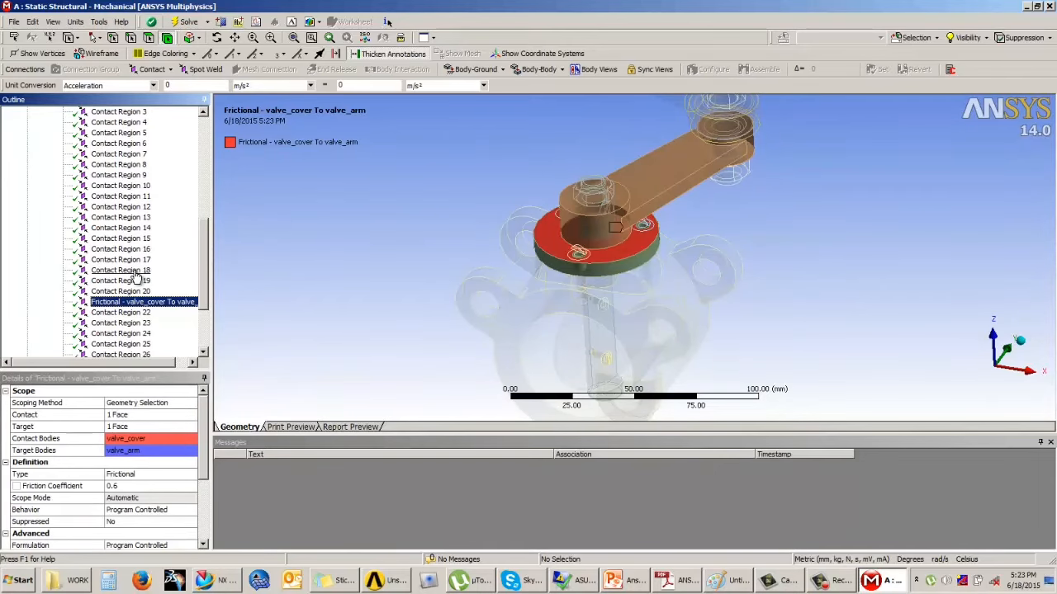
click(136, 273)
middle_drag(629, 225, 535, 236)
scroll(560, 178, up, 3)
scroll(560, 179, up, 2)
scroll(534, 236, down, 2)
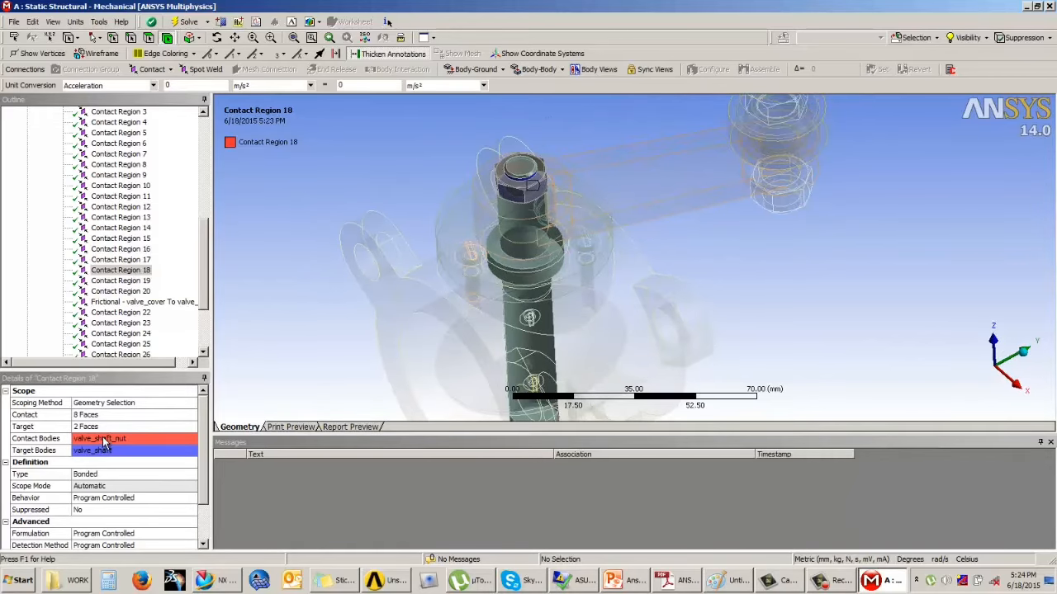
- Highlight valve_shaft and valve_shaft_nut alternately in the full assembly to examine where the nut meets the shaft
drag(205, 288, 210, 186)
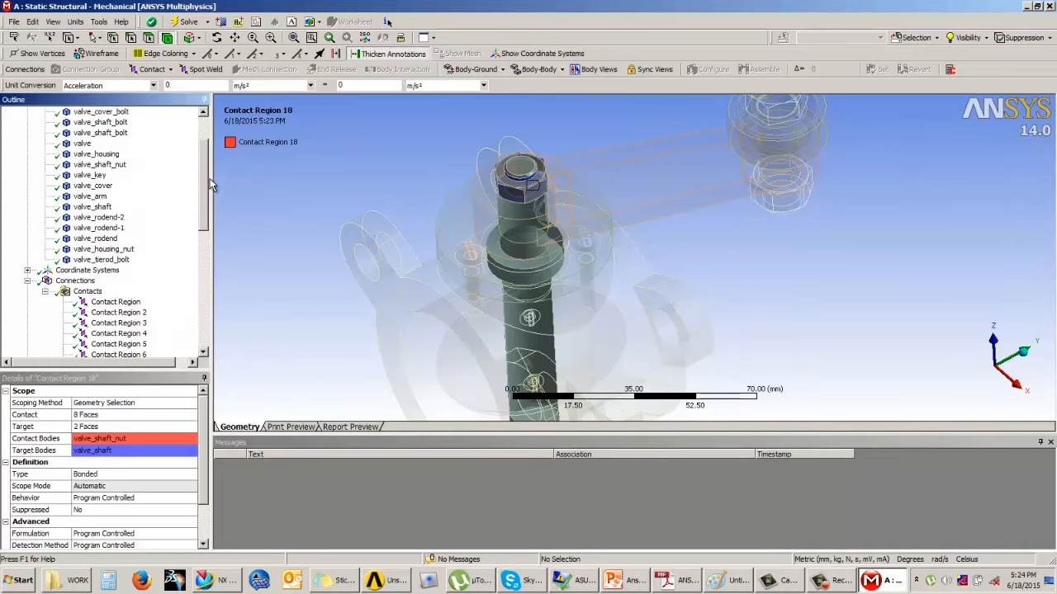
click(93, 207)
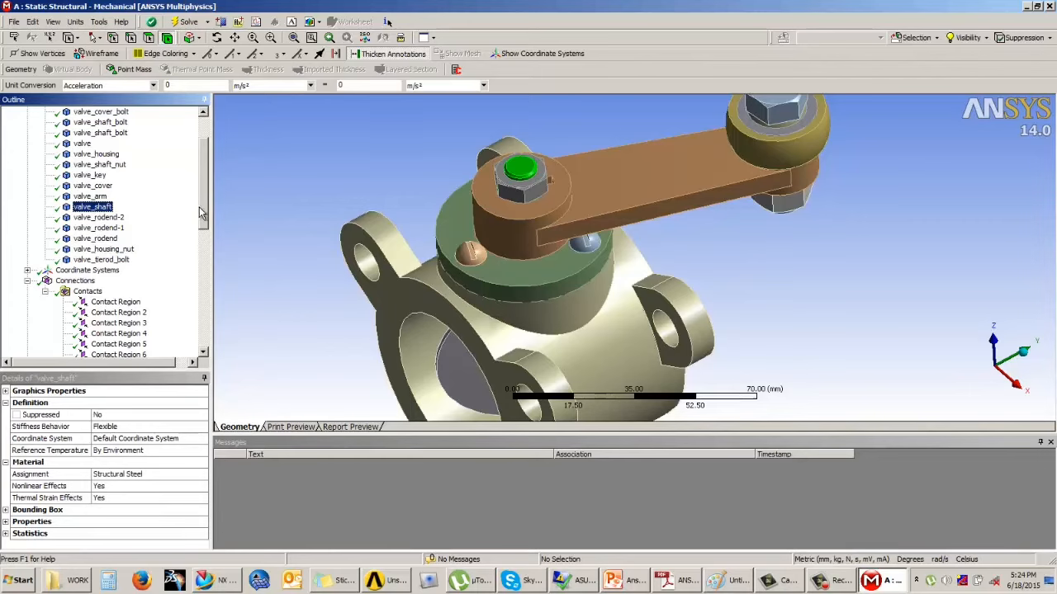
drag(203, 206, 208, 190)
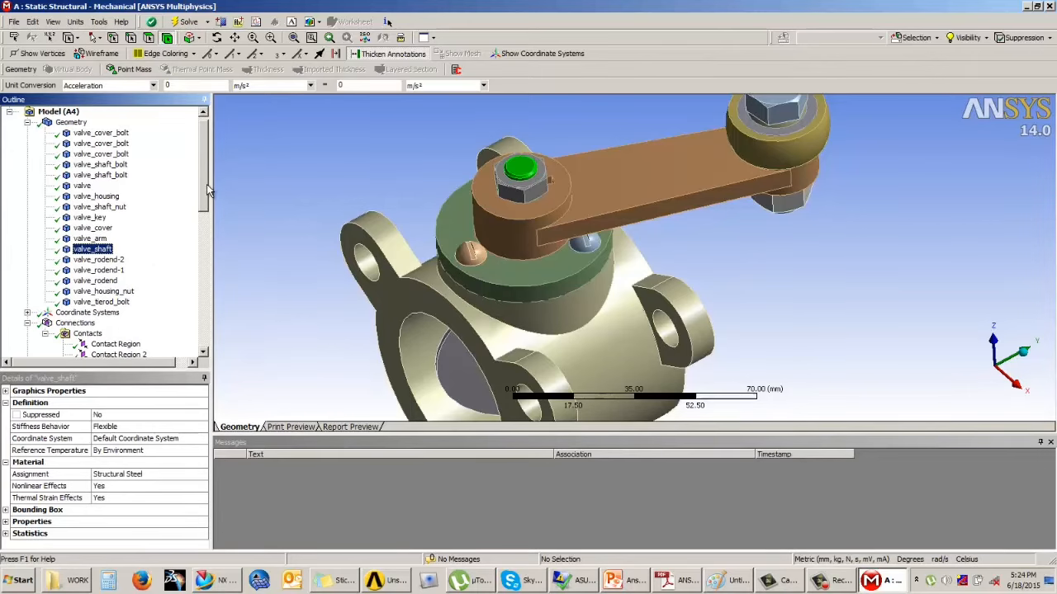
click(114, 207)
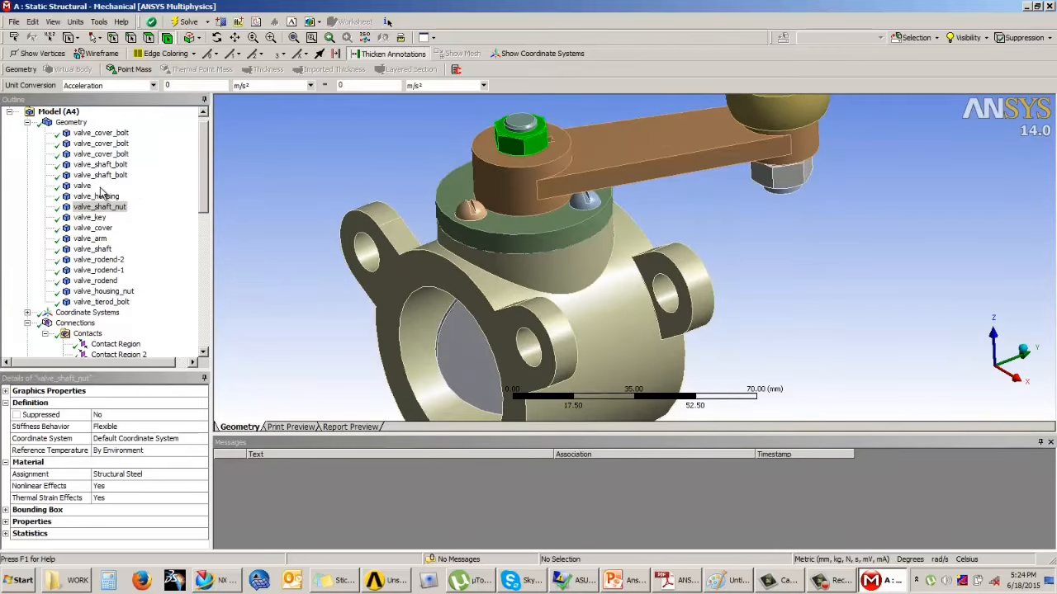
click(104, 249)
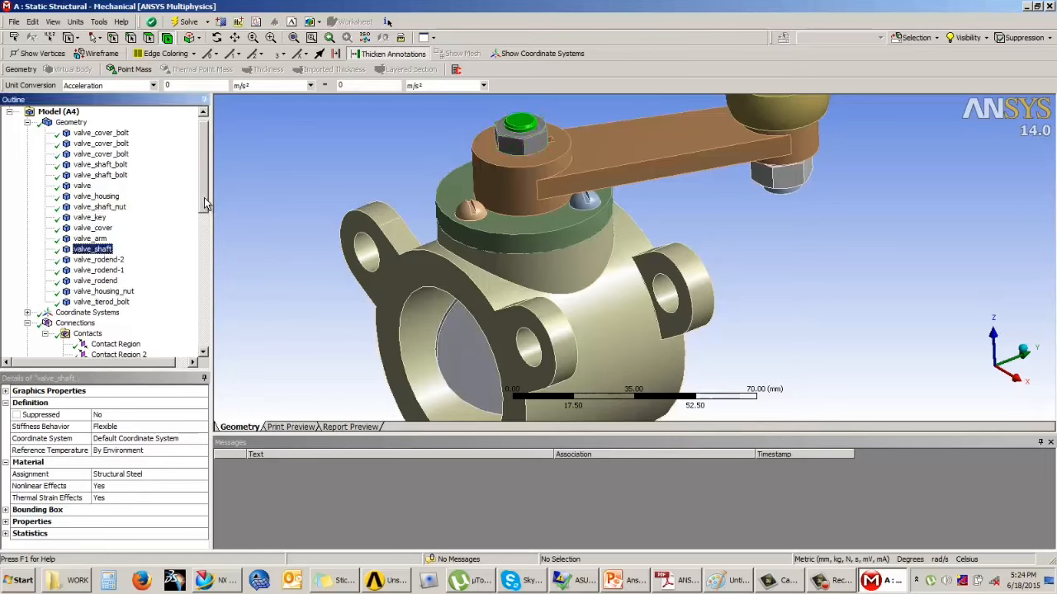
- Set the contact type of Contact Region 18, between valve_shaft_nut and valve_shaft, to No Separation
drag(203, 202, 210, 299)
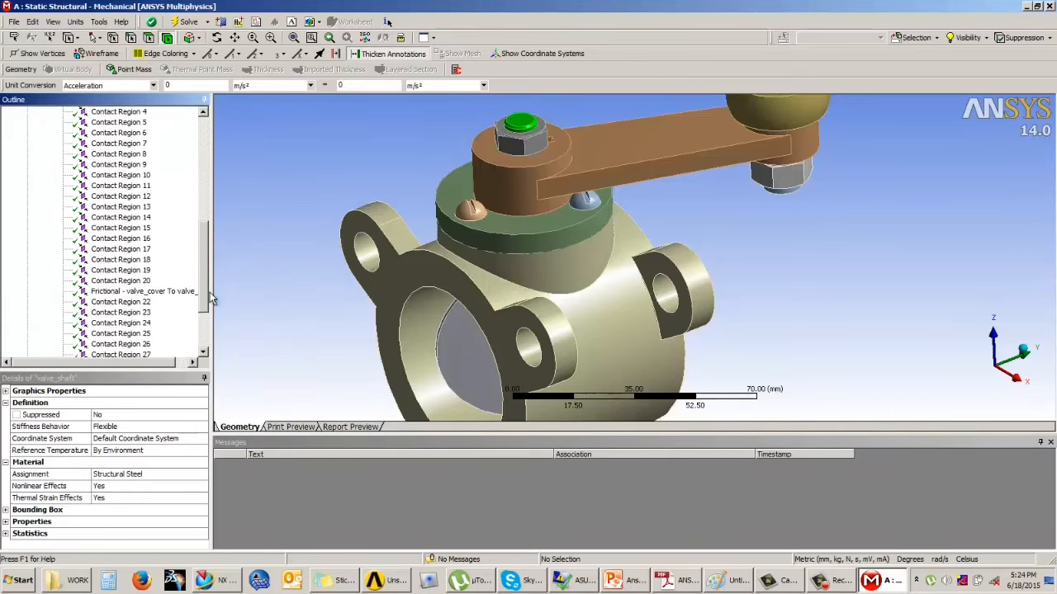
click(161, 261)
scroll(162, 340, down, 3)
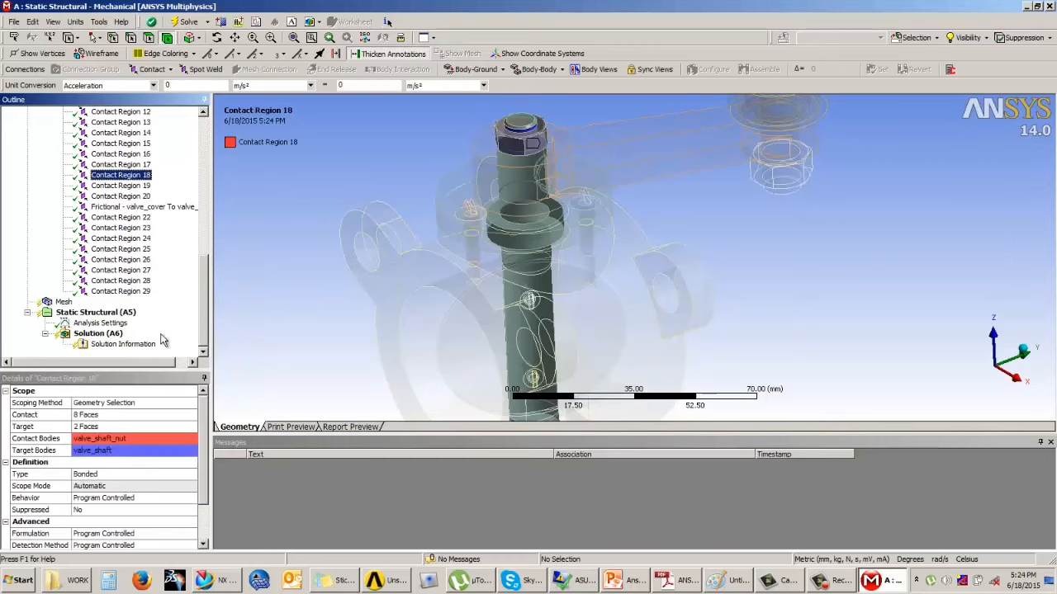
click(133, 475)
click(192, 477)
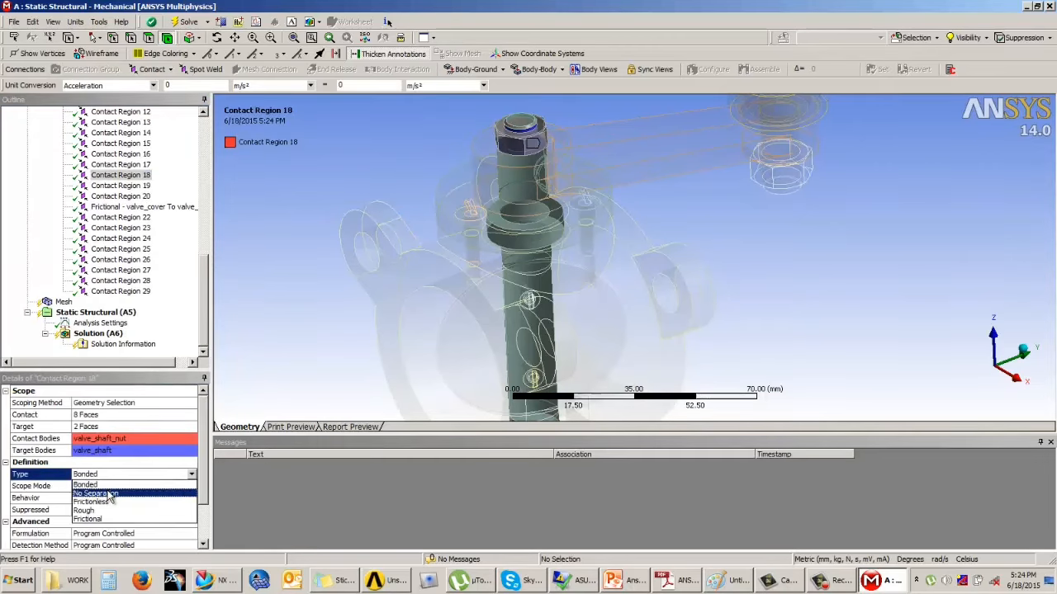
click(109, 494)
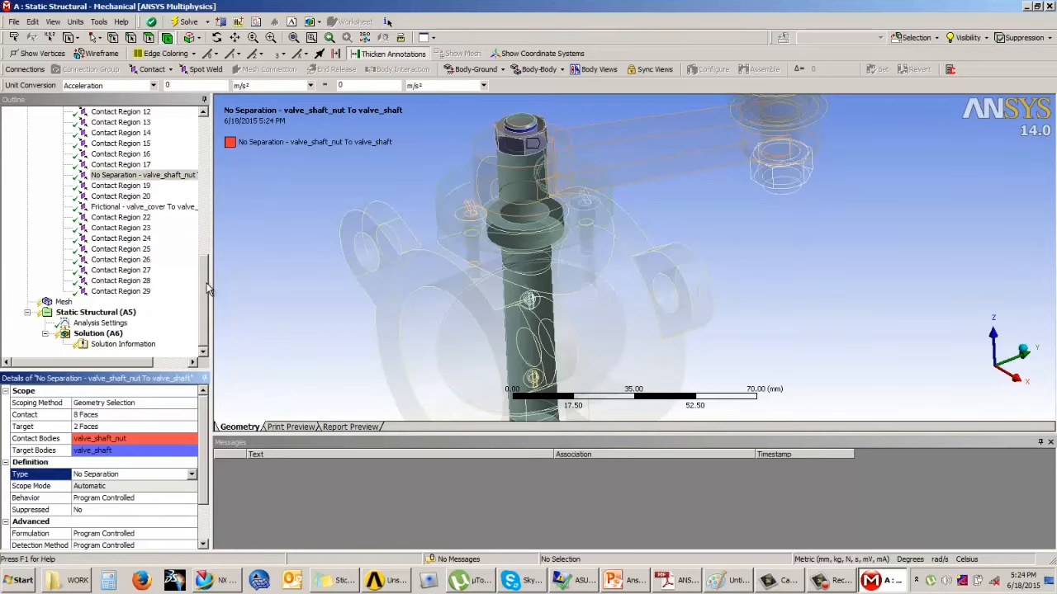
- Inspect the faces paired in Contact Region 14 between valve and valve_shaft
scroll(132, 262, up, 3)
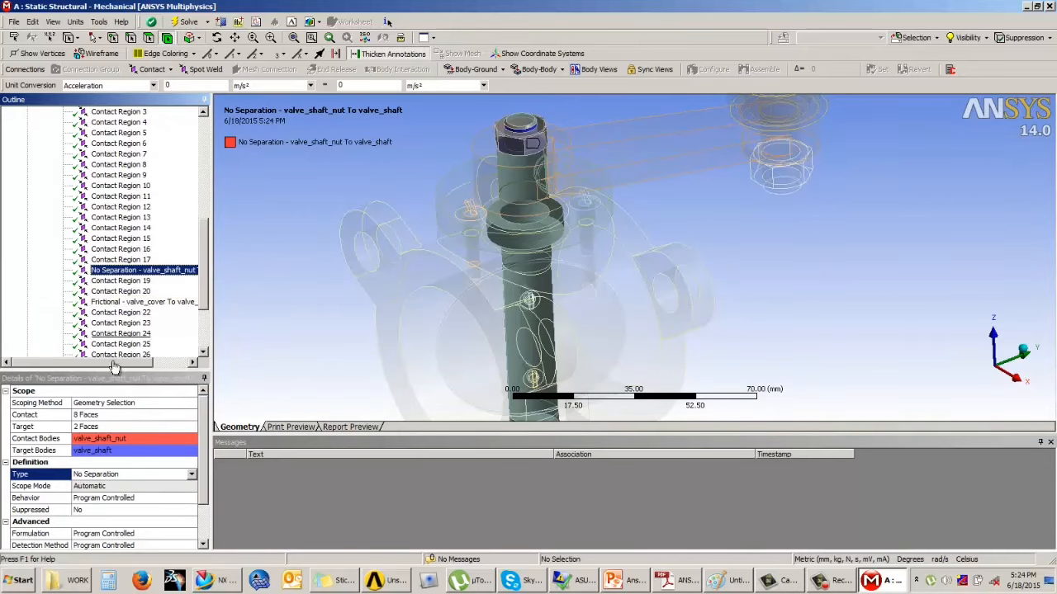
click(121, 227)
middle_drag(468, 304, 601, 270)
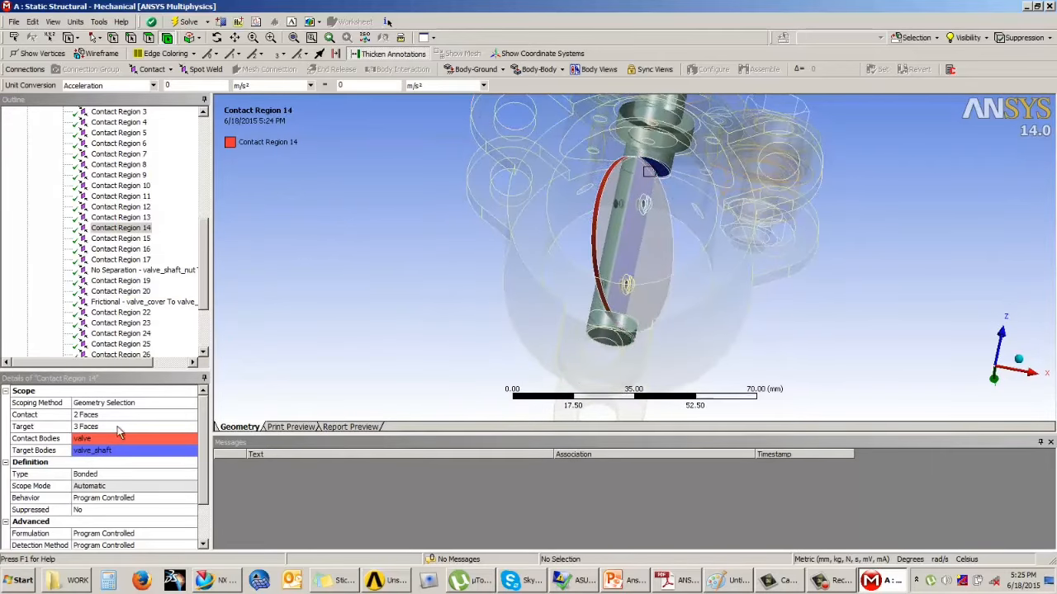
click(116, 229)
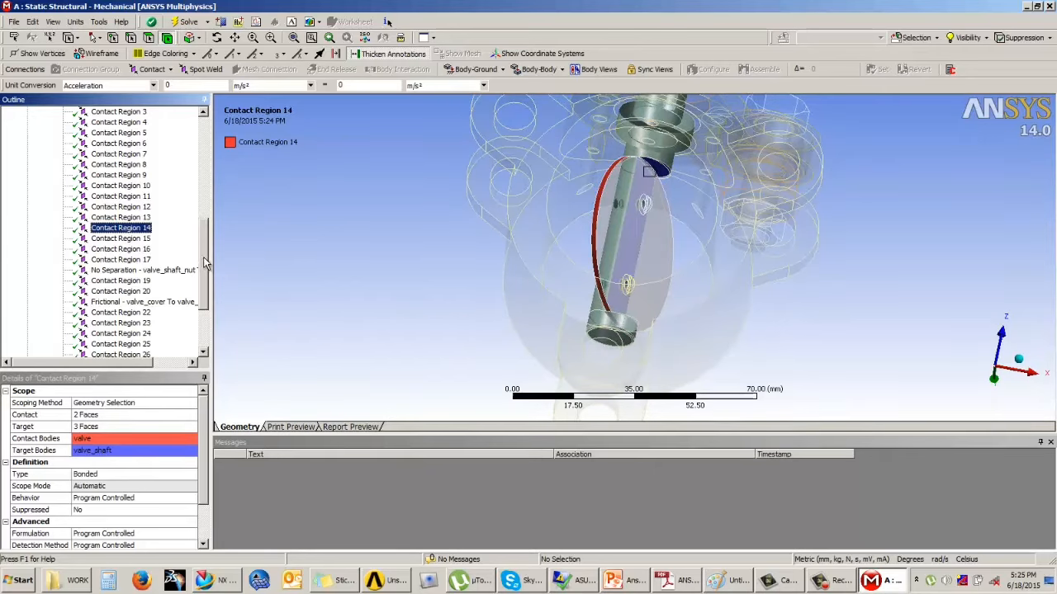
- Highlight valve_shaft and valve in turn inside the housing bore to examine where the two parts touch
scroll(206, 263, up, 8)
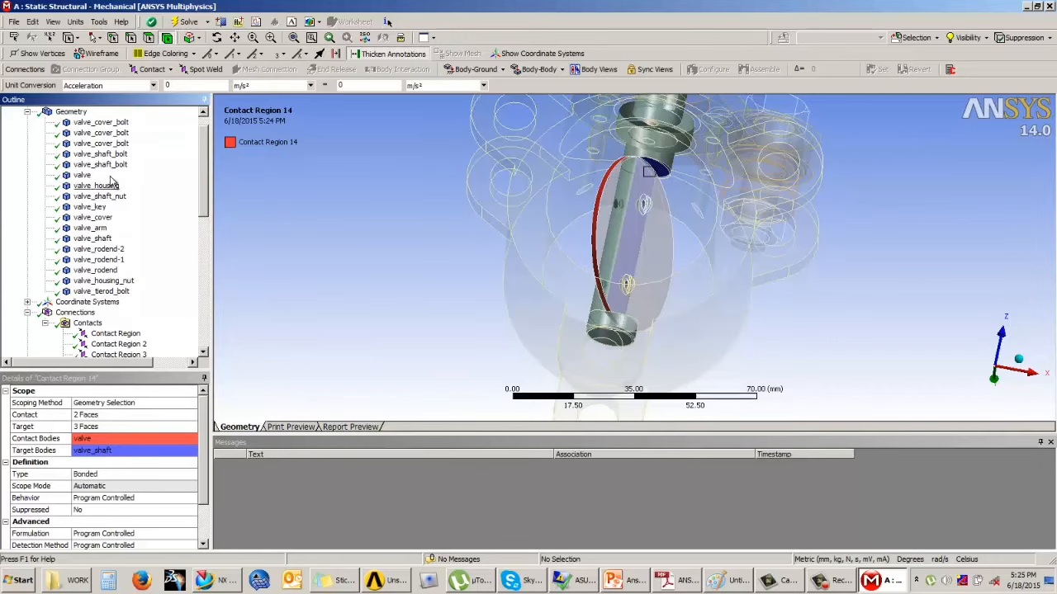
click(107, 241)
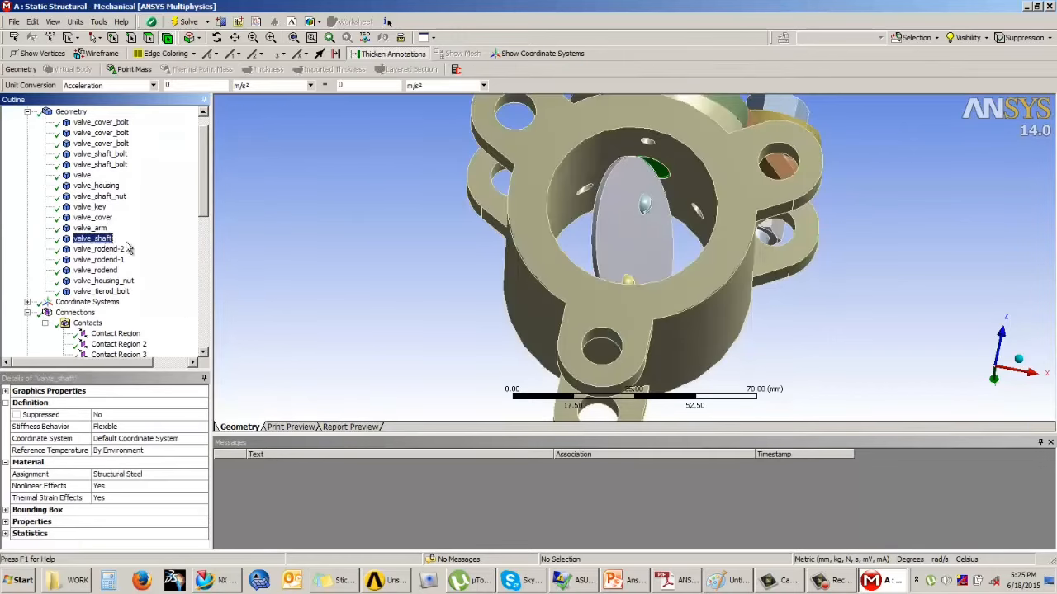
middle_drag(570, 247, 739, 195)
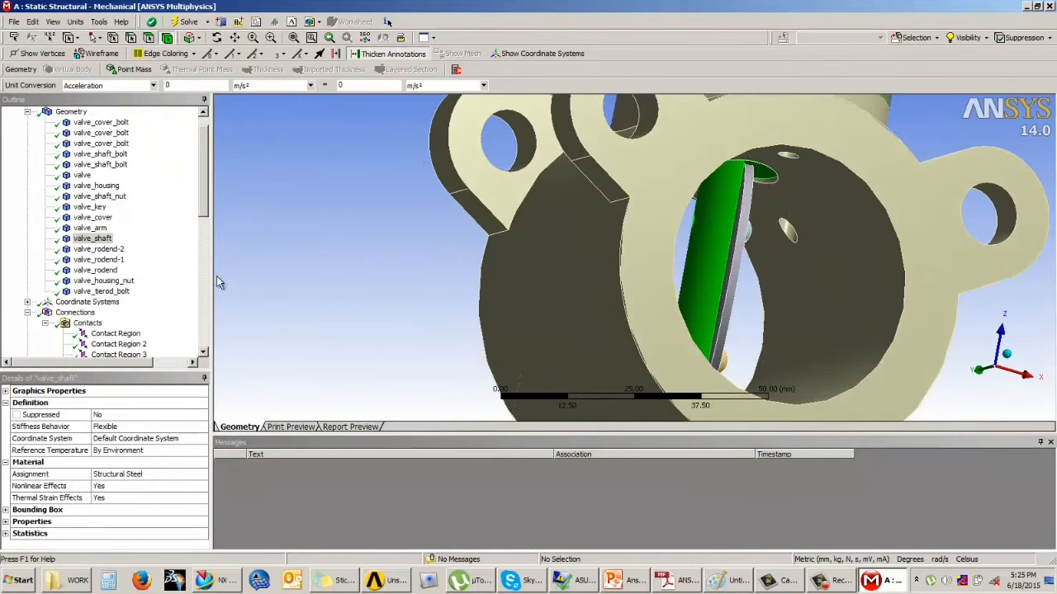
click(82, 175)
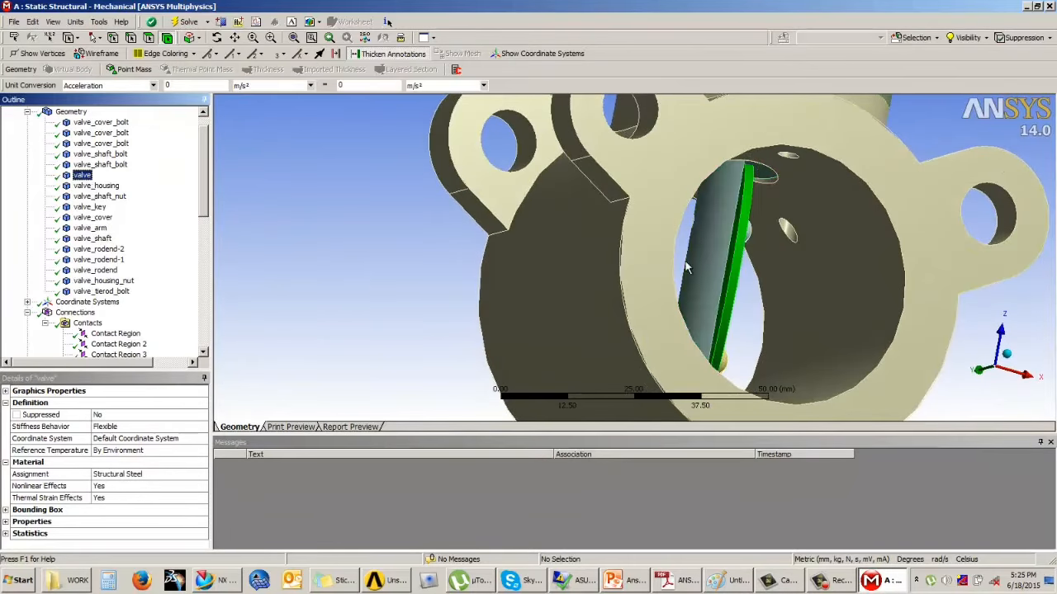
middle_drag(639, 260, 709, 269)
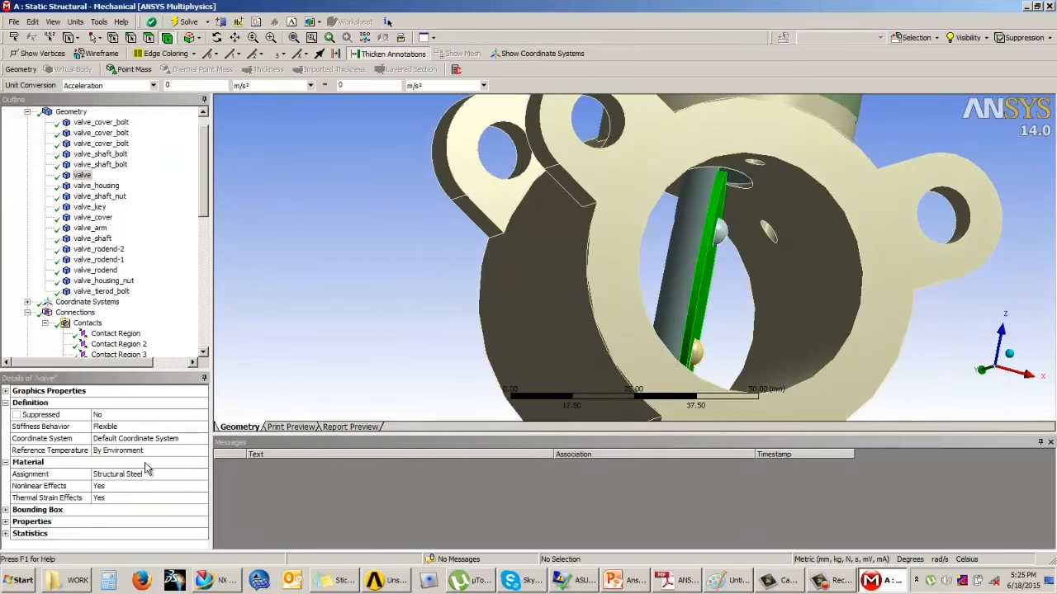
- Set the contact type of Contact Region 14, between valve and valve_shaft, to Frictionless and examine its contact faces
drag(202, 196, 211, 293)
click(145, 292)
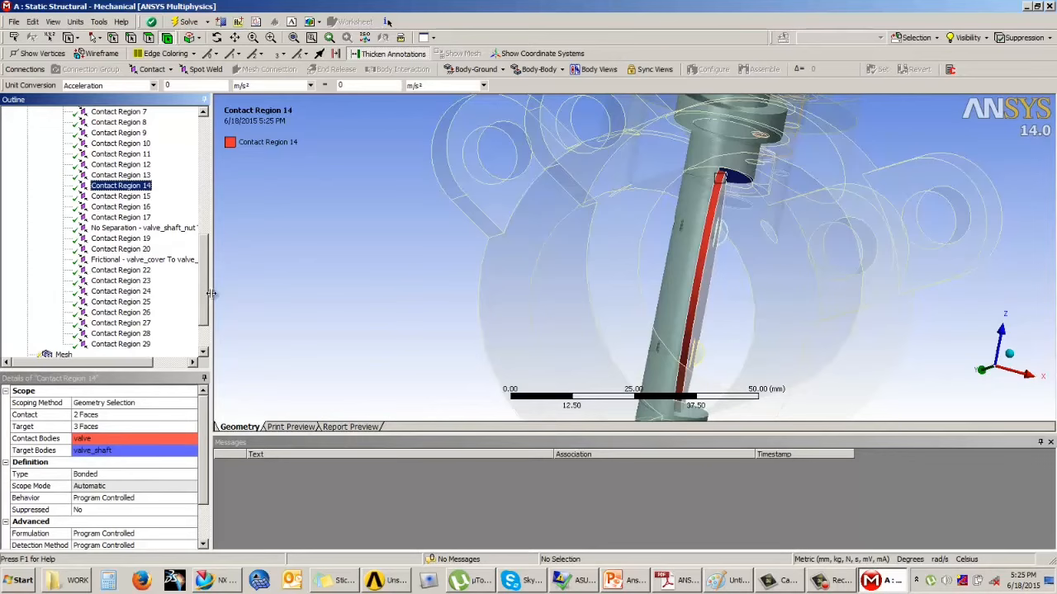
click(138, 474)
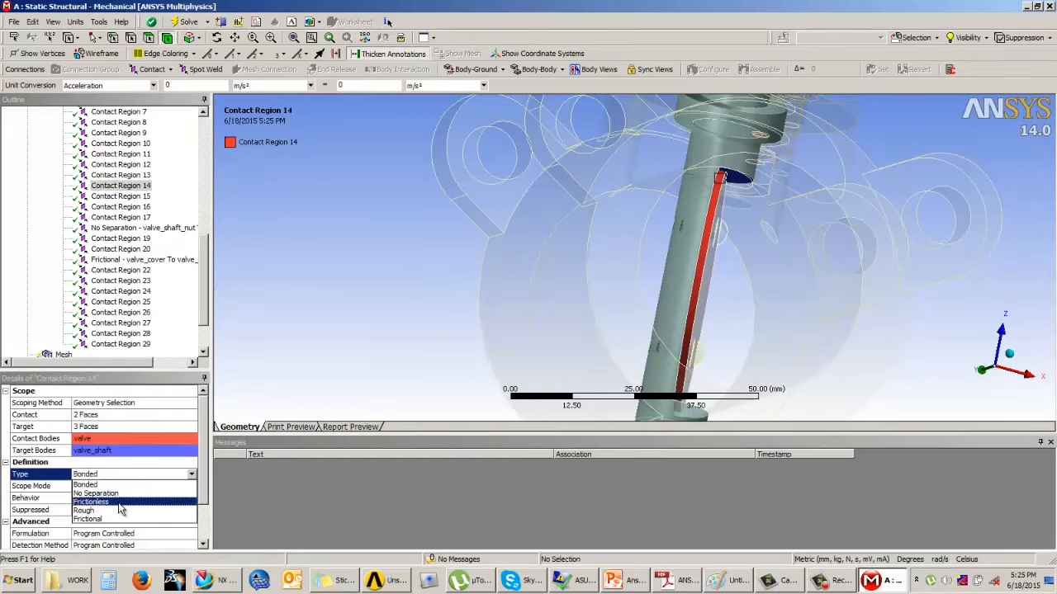
click(120, 502)
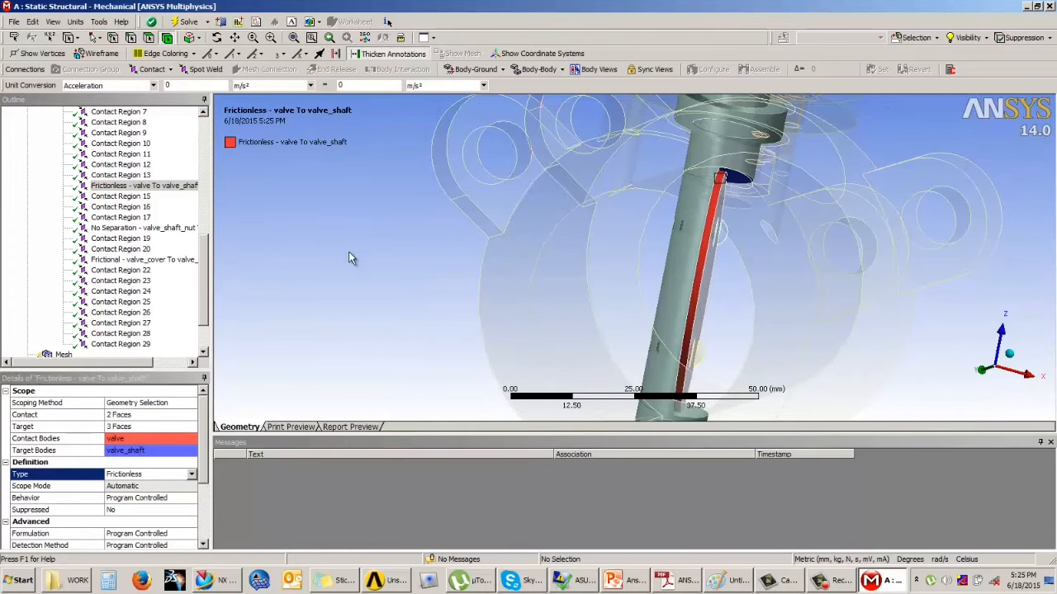
middle_drag(568, 308, 611, 317)
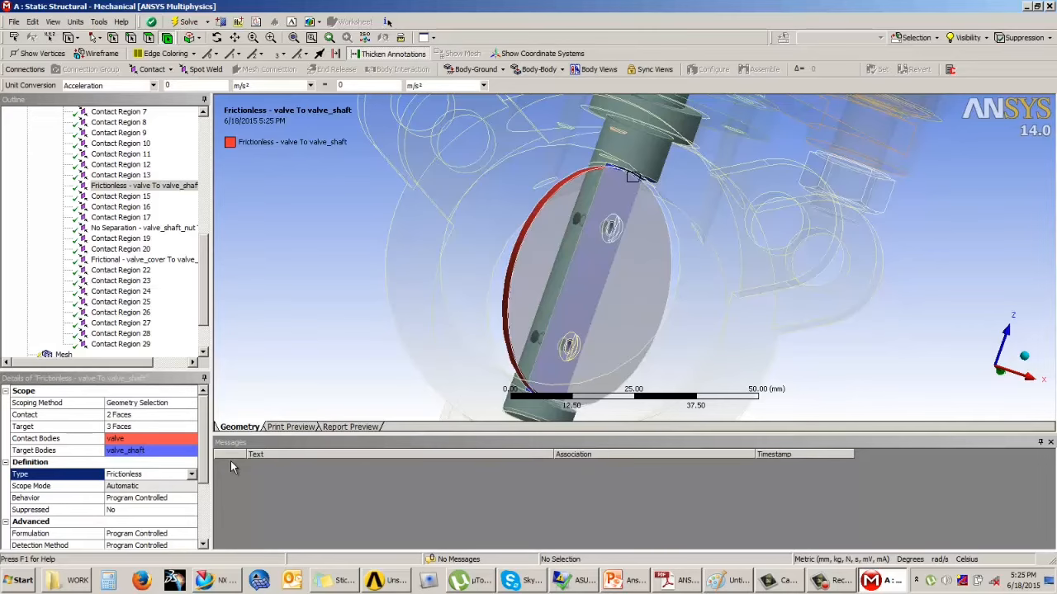
middle_drag(358, 363, 400, 312)
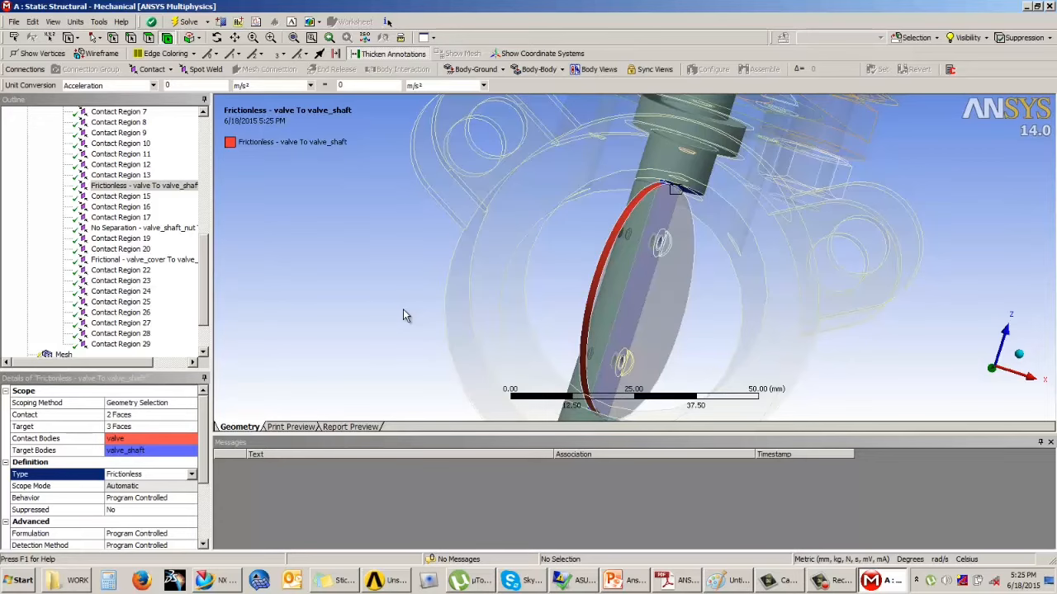
scroll(402, 314, up, 2)
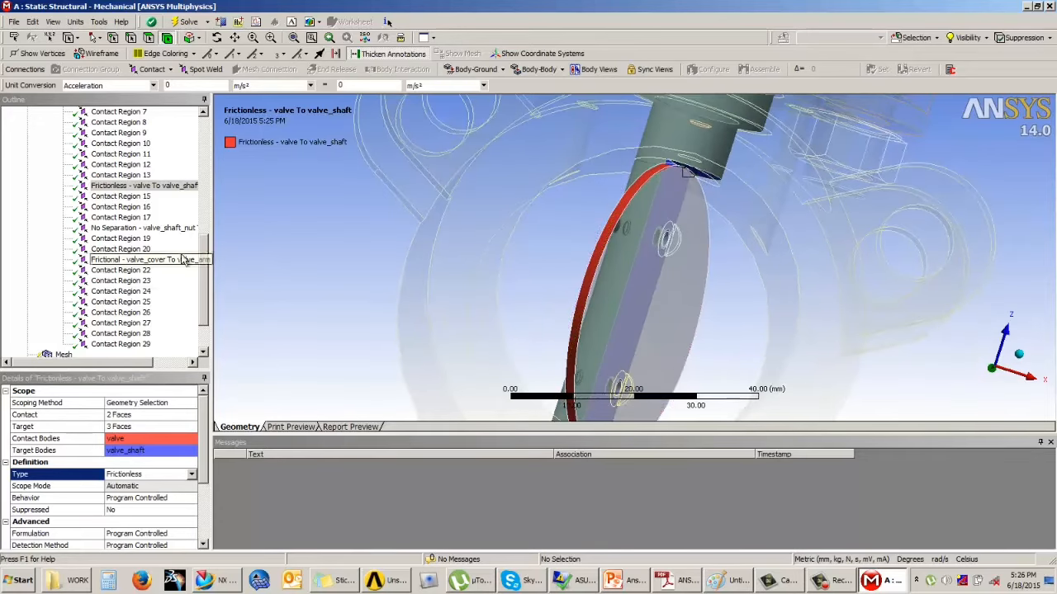
- Inspect the faces paired in Contact Region 15 between valve_housing and valve_cover
click(121, 196)
scroll(438, 300, up, 1)
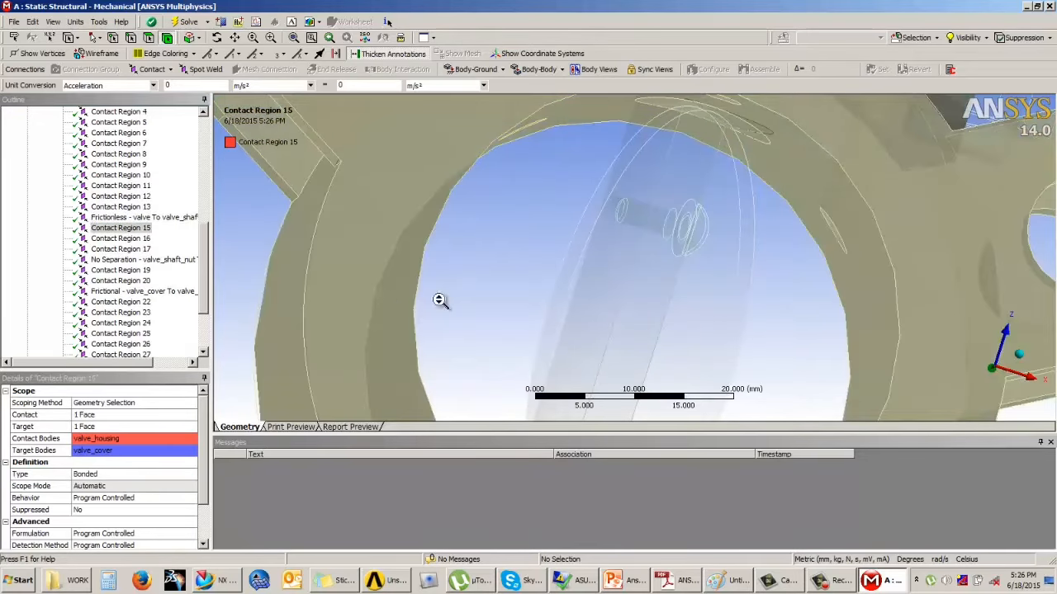
scroll(471, 295, down, 4)
middle_drag(485, 310, 509, 270)
scroll(530, 298, up, 1)
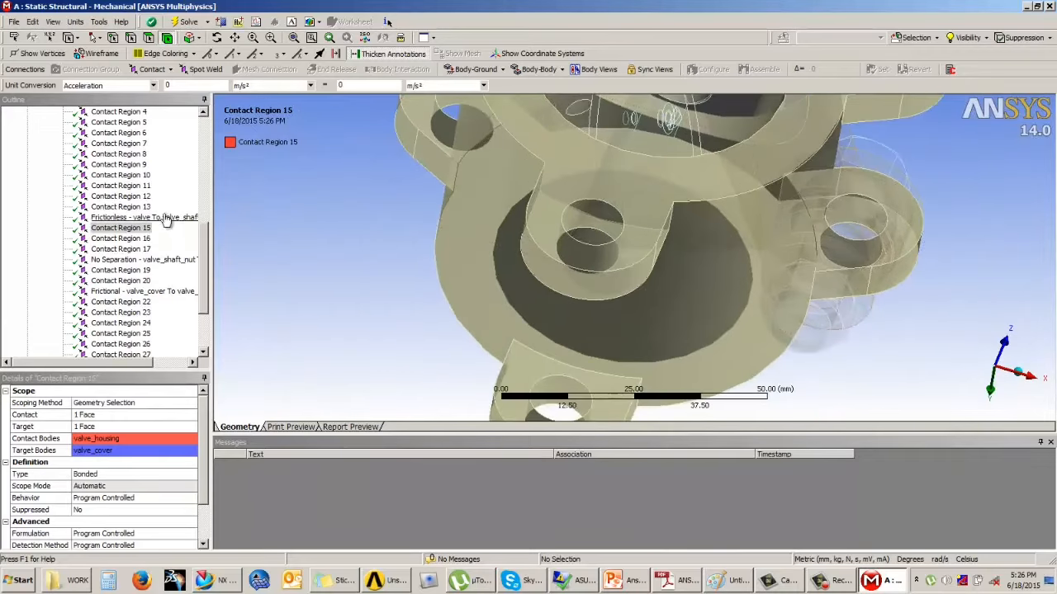
- Display the complete valve model and examine the assembly around the housing and the arm linkage
drag(201, 245, 201, 134)
click(62, 124)
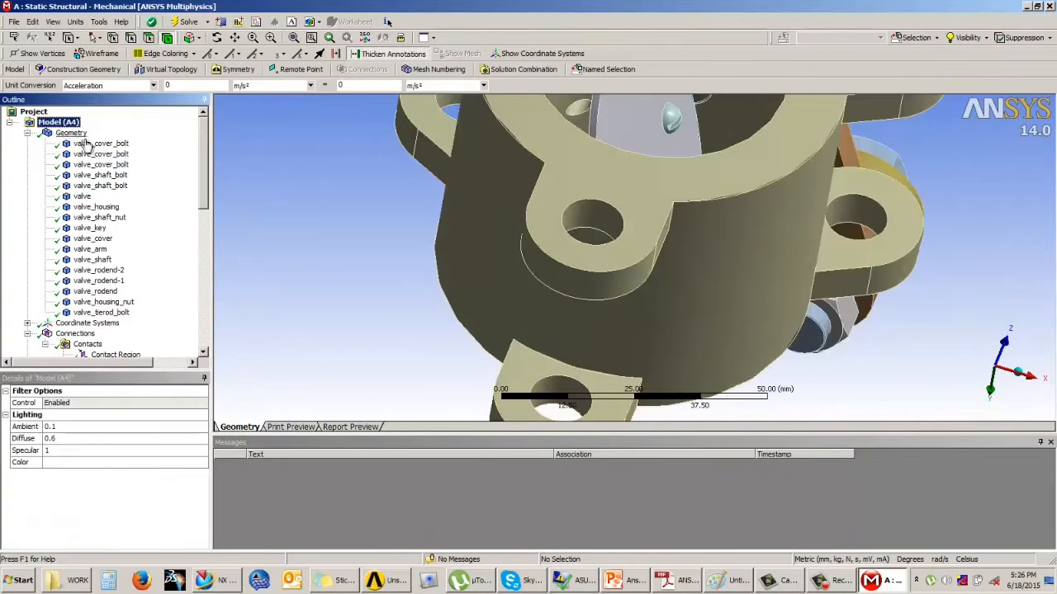
scroll(521, 306, down, 3)
click(378, 286)
scroll(382, 291, up, 3)
scroll(405, 296, down, 6)
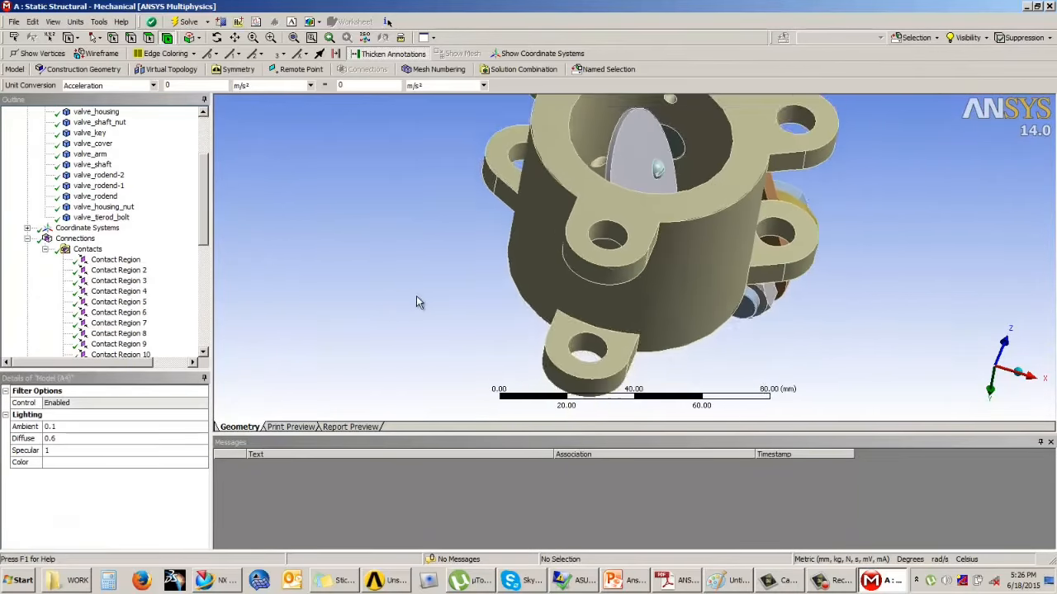
middle_drag(417, 297, 259, 276)
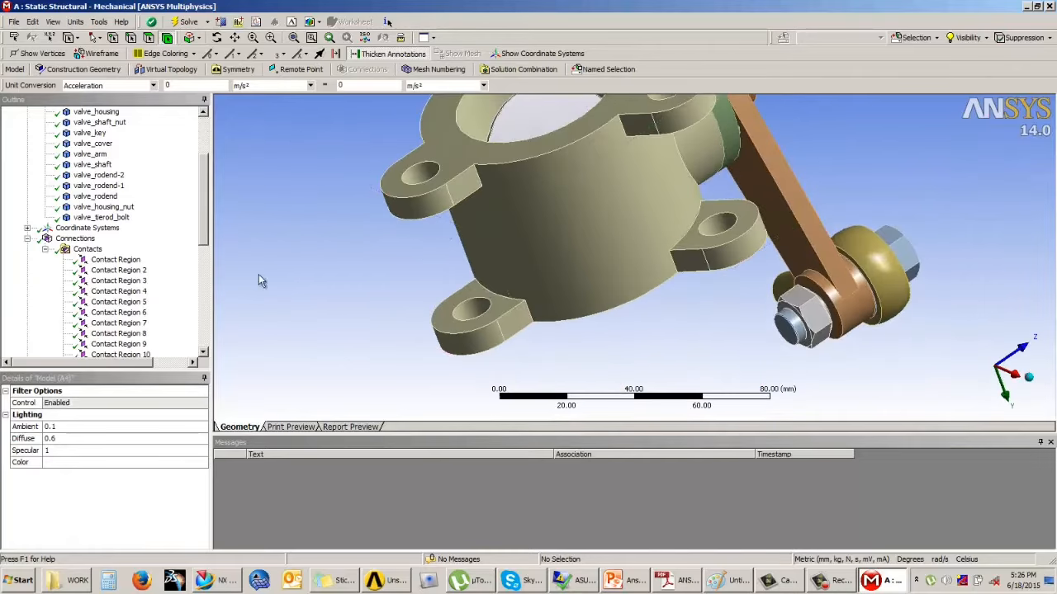
- Collapse the Geometry branch and review the list of contact regions under Contacts
click(45, 248)
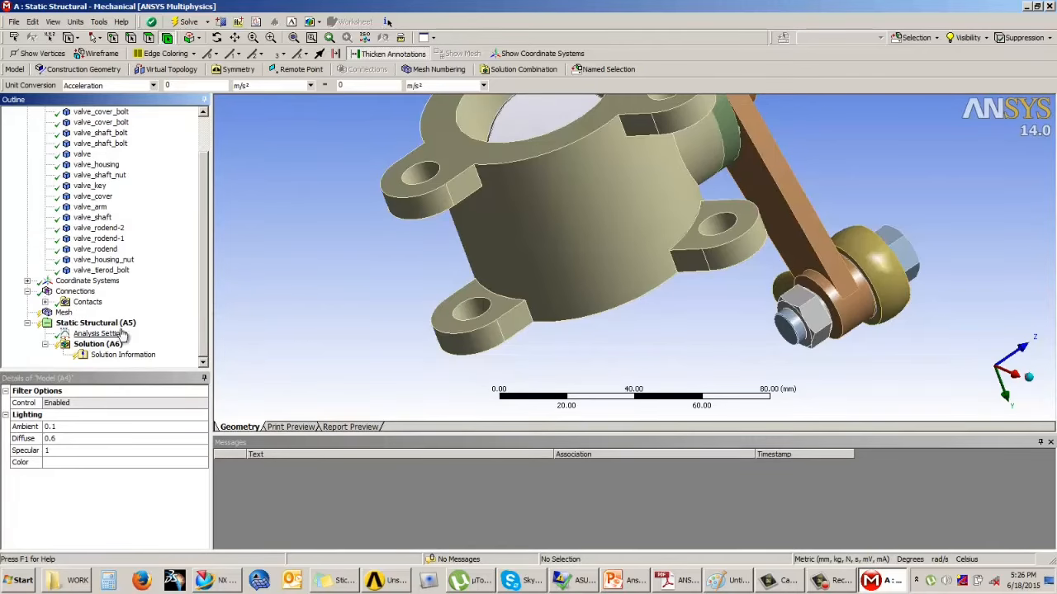
middle_drag(454, 332, 495, 307)
scroll(495, 305, down, 3)
middle_drag(497, 269, 831, 179)
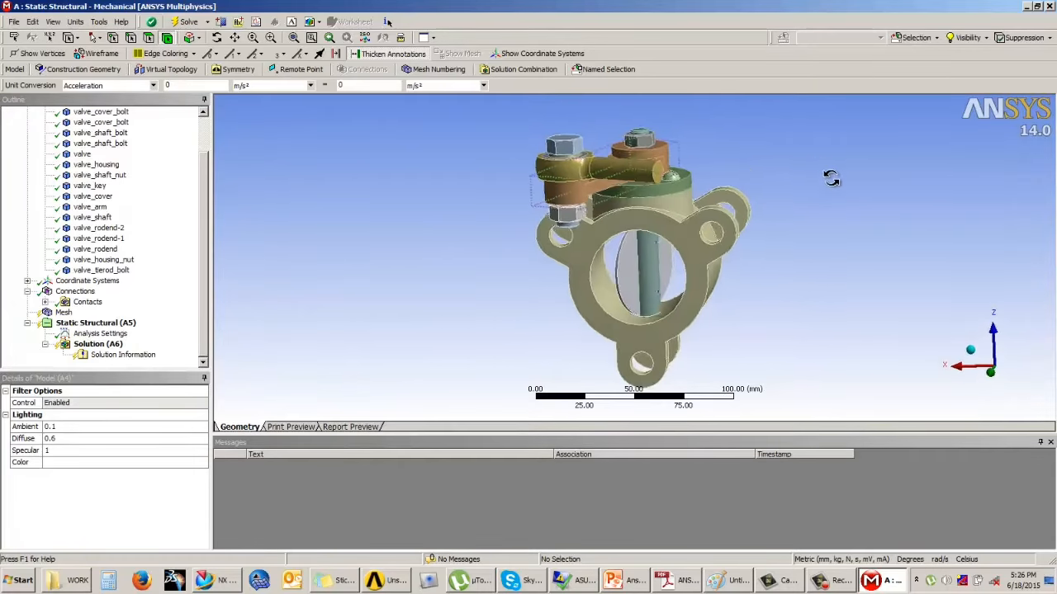
drag(200, 277, 205, 232)
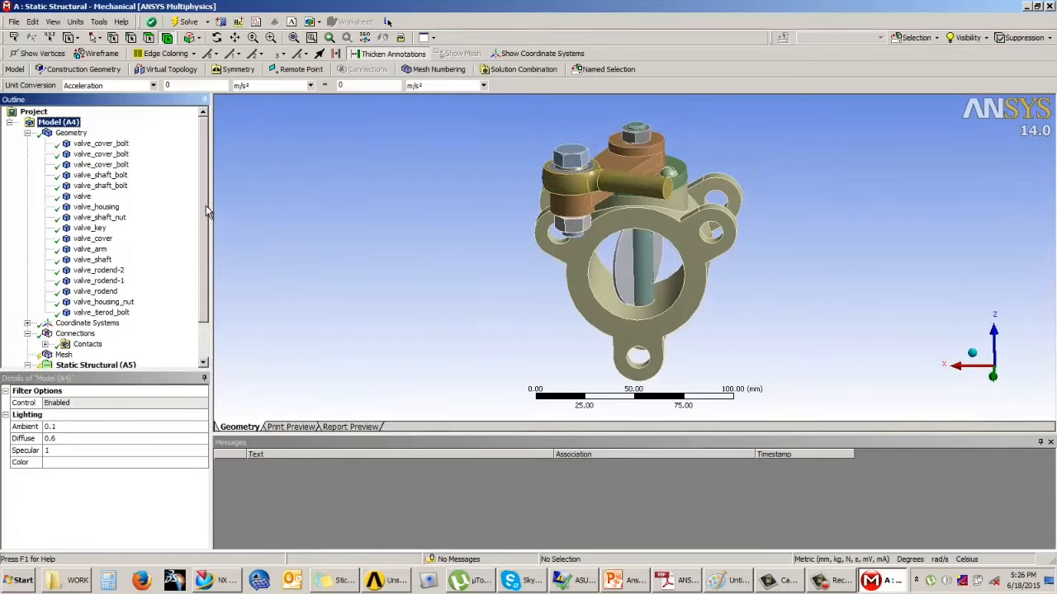
click(27, 133)
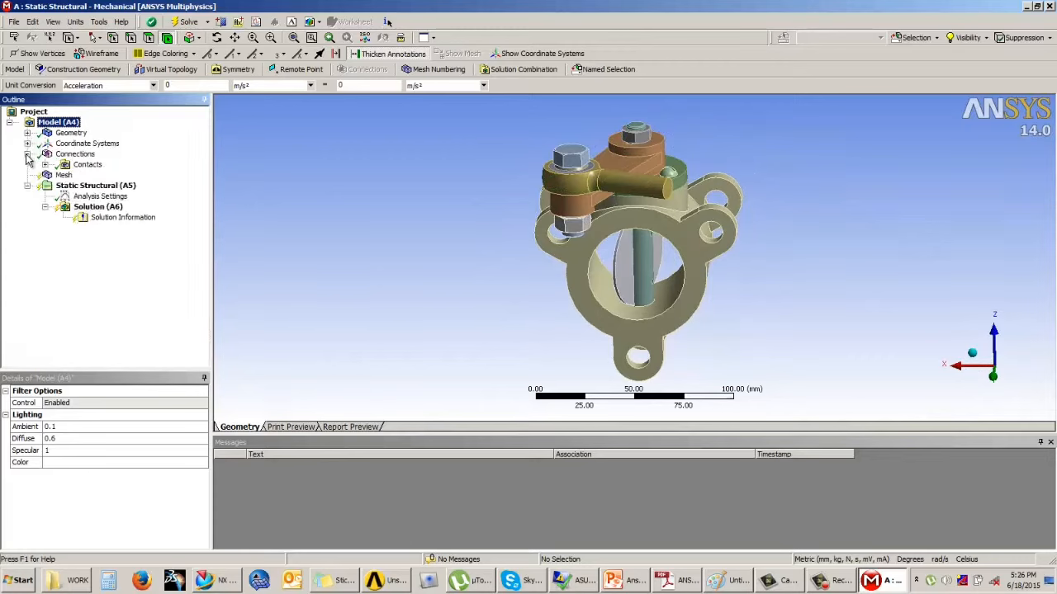
click(45, 164)
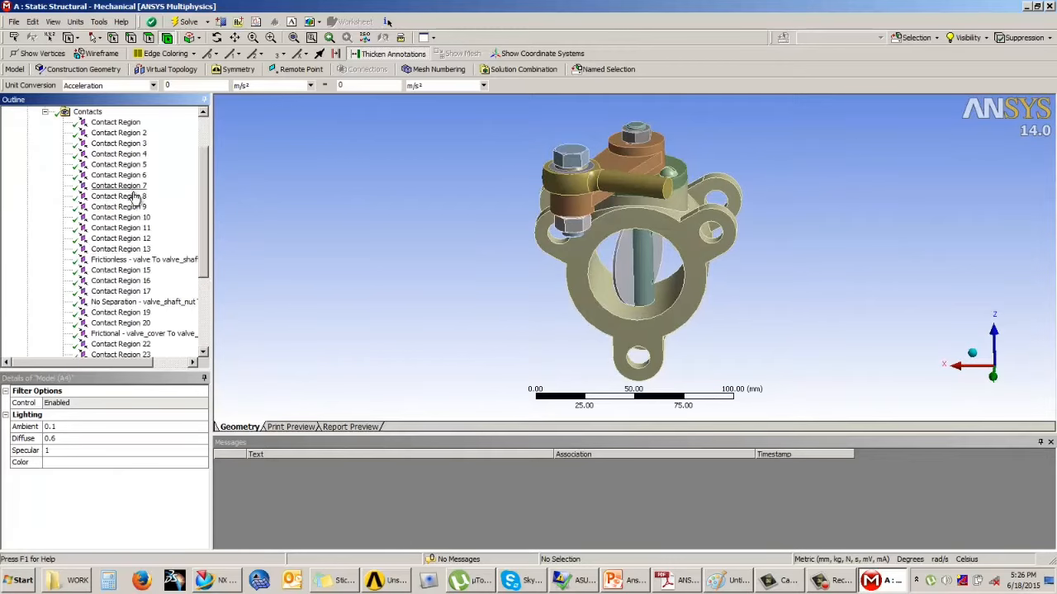
drag(206, 223, 207, 194)
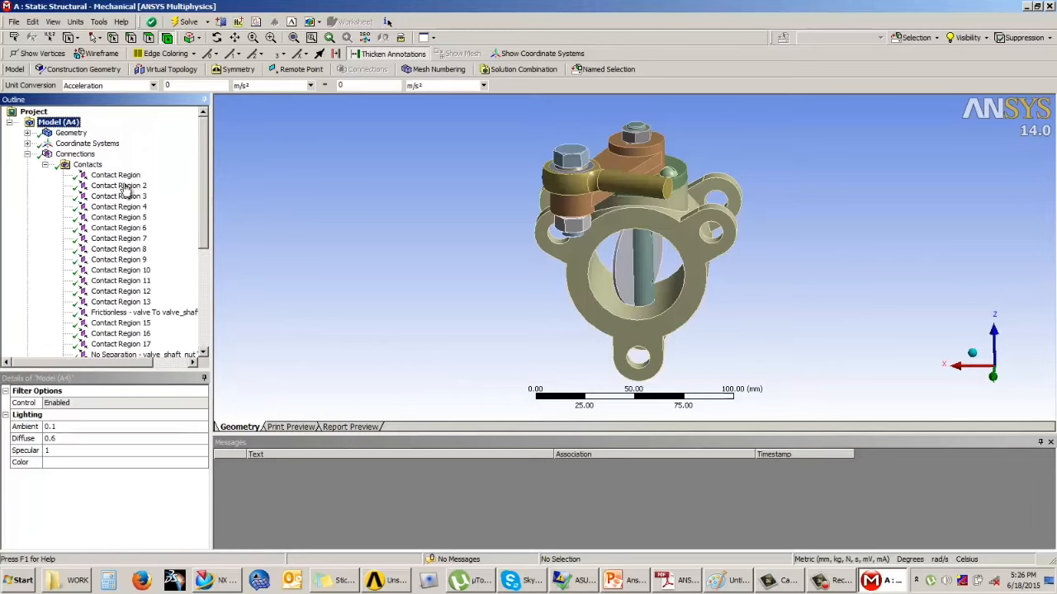
click(44, 164)
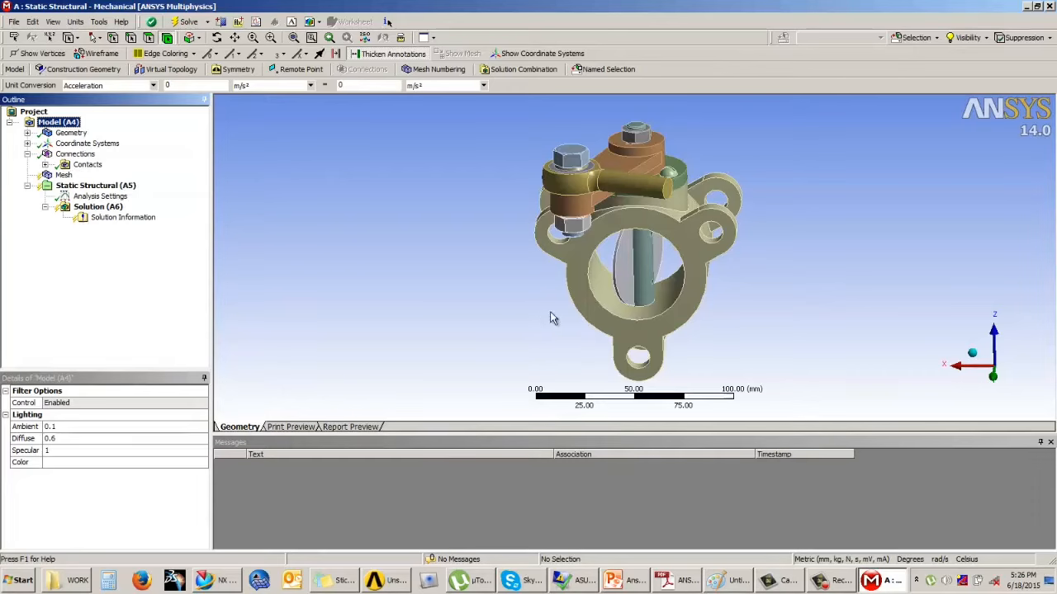
- Examine the valve assembly from several sides and select faces on the housing's mounting lugs
middle_drag(551, 312, 602, 312)
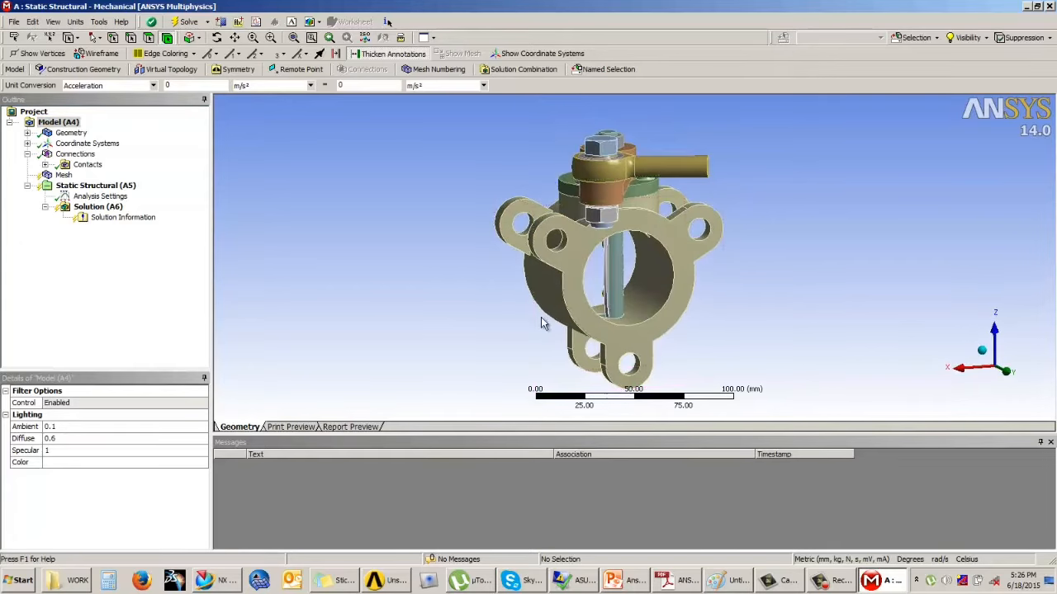
middle_drag(540, 323, 661, 219)
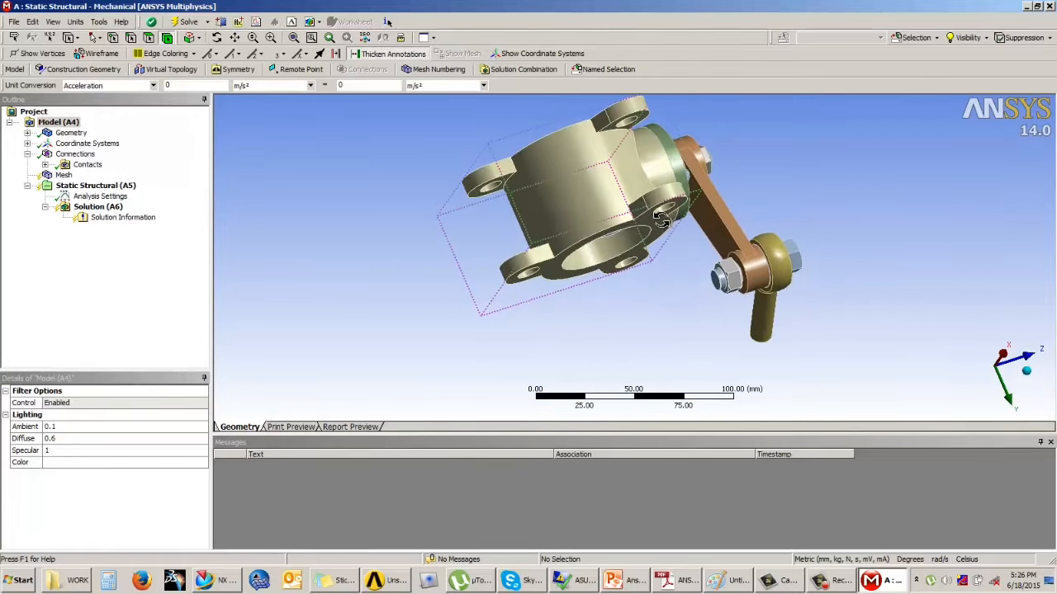
middle_drag(598, 274, 598, 248)
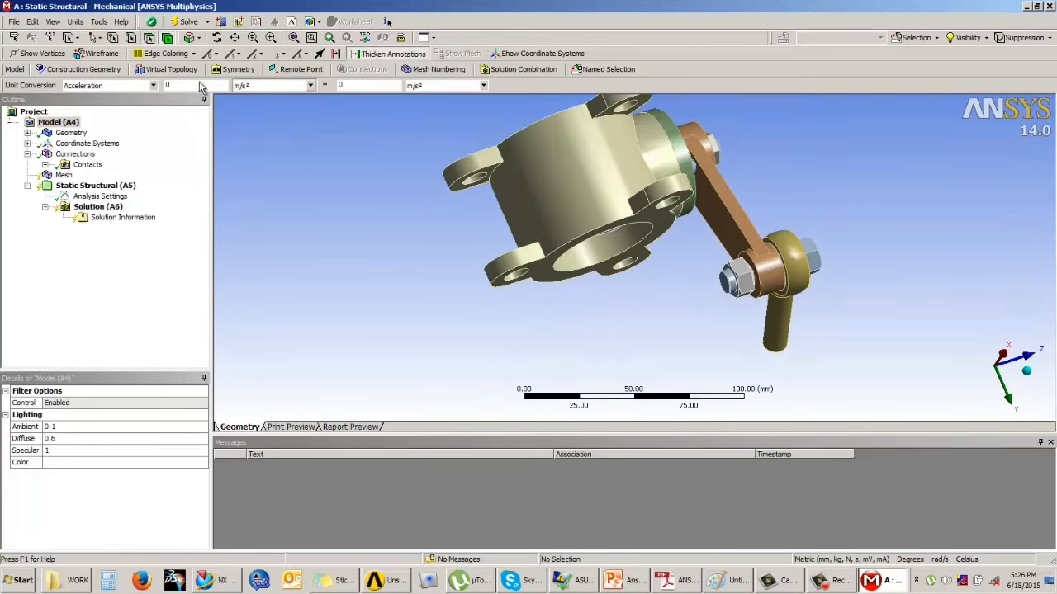
middle_drag(602, 324, 611, 258)
click(607, 241)
middle_drag(559, 342, 641, 195)
click(617, 254)
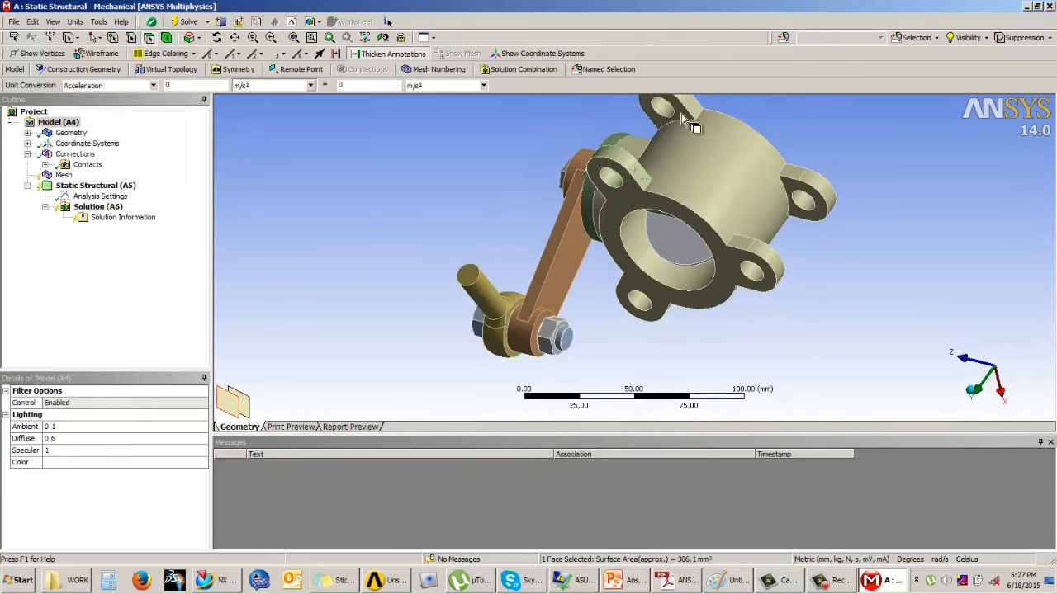
click(680, 113)
middle_drag(619, 256, 645, 309)
scroll(570, 278, up, 1)
scroll(561, 276, down, 4)
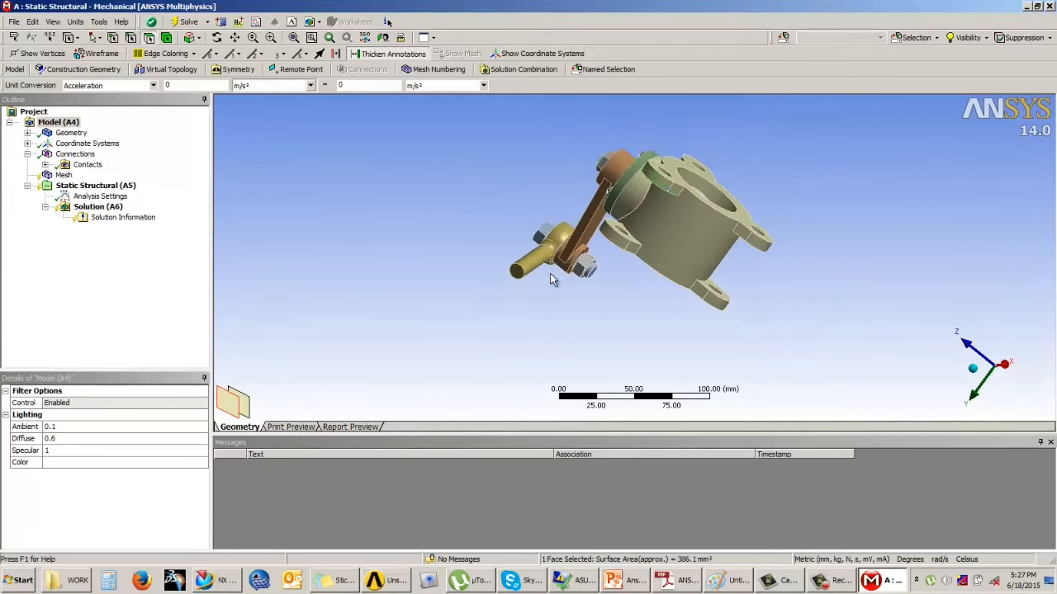
- Select faces of the nut on the rod-end bolt and the adjacent arm to examine how the parts face each other
scroll(537, 281, up, 5)
middle_drag(528, 289, 570, 278)
scroll(456, 281, up, 3)
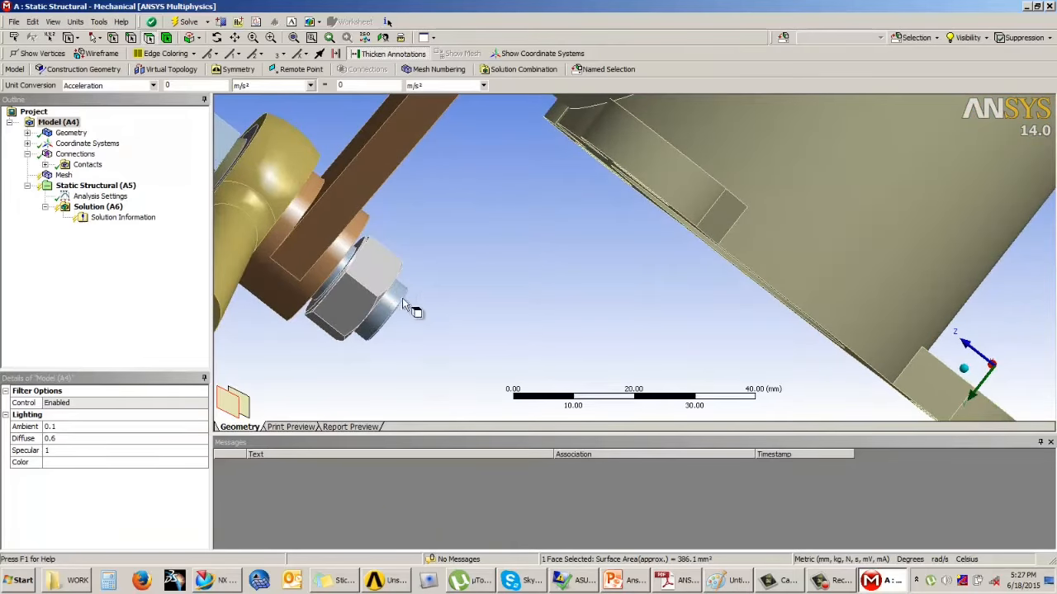
ctrl+middle_drag(391, 289, 363, 285)
scroll(511, 300, up, 3)
click(423, 318)
middle_drag(483, 321, 432, 295)
click(317, 234)
click(397, 262)
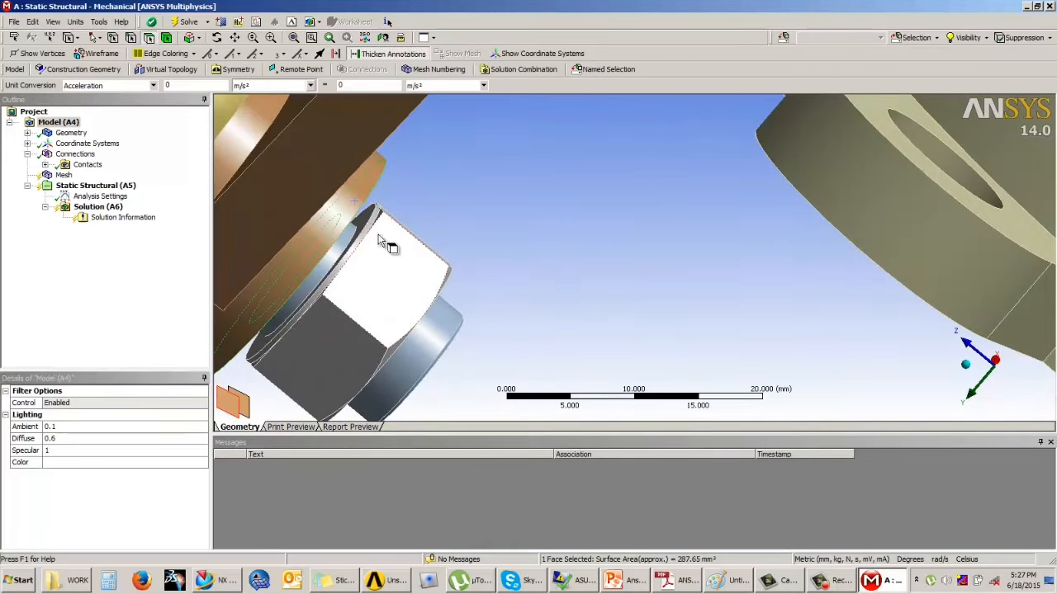
middle_drag(385, 242, 552, 290)
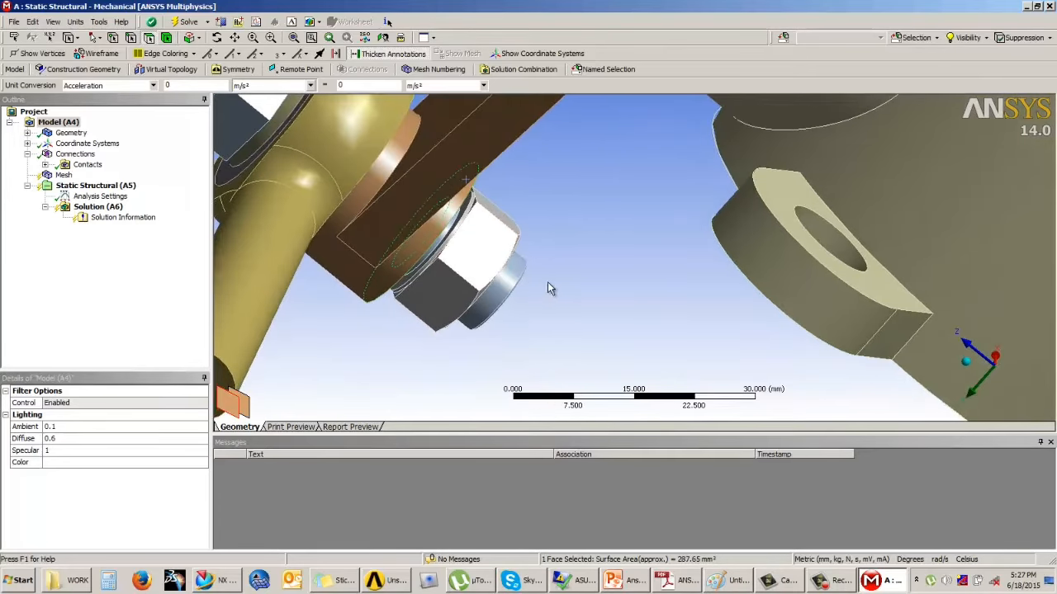
- Clear the face selection and compare the nut and arm with the contact regions listed under Contacts
click(45, 165)
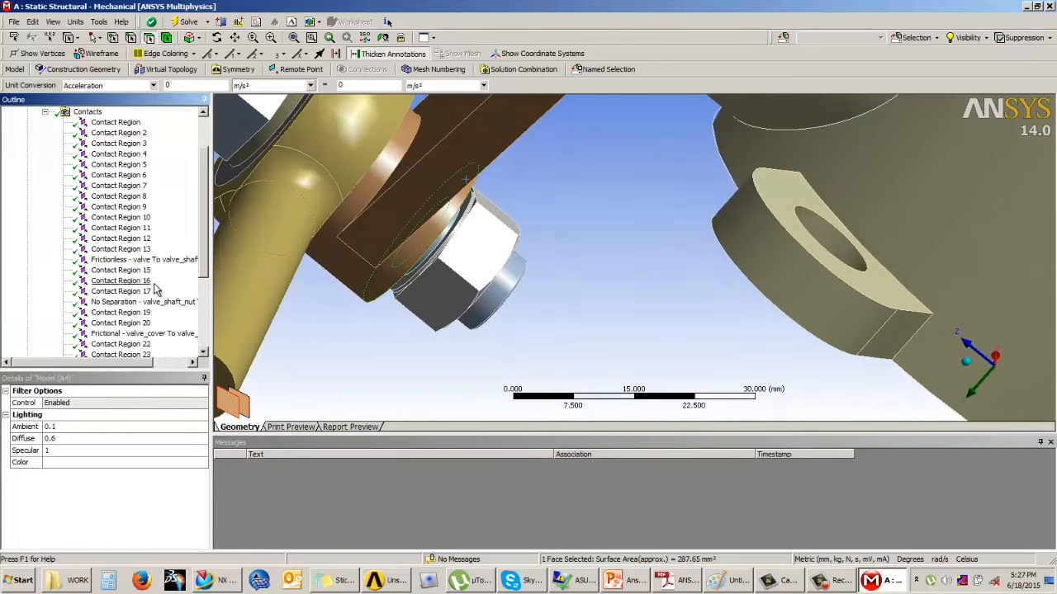
click(347, 358)
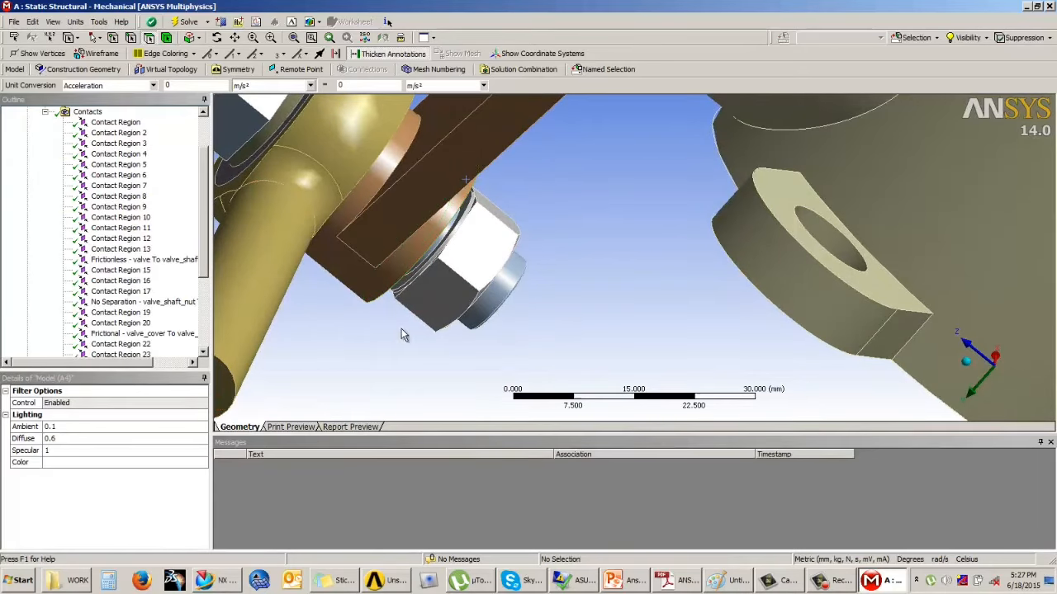
middle_drag(488, 292, 479, 296)
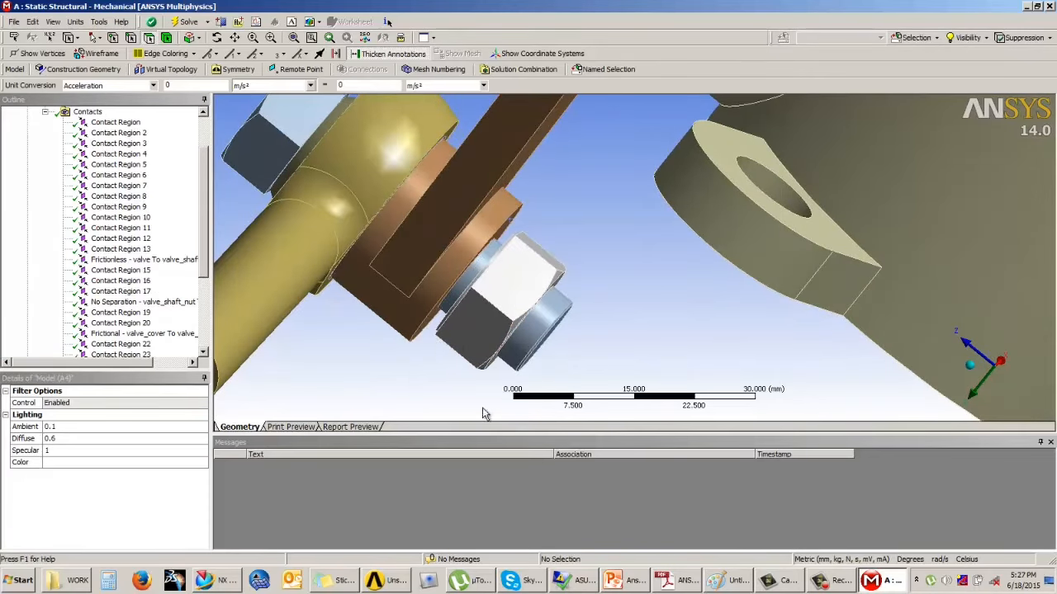
scroll(210, 264, up, 2)
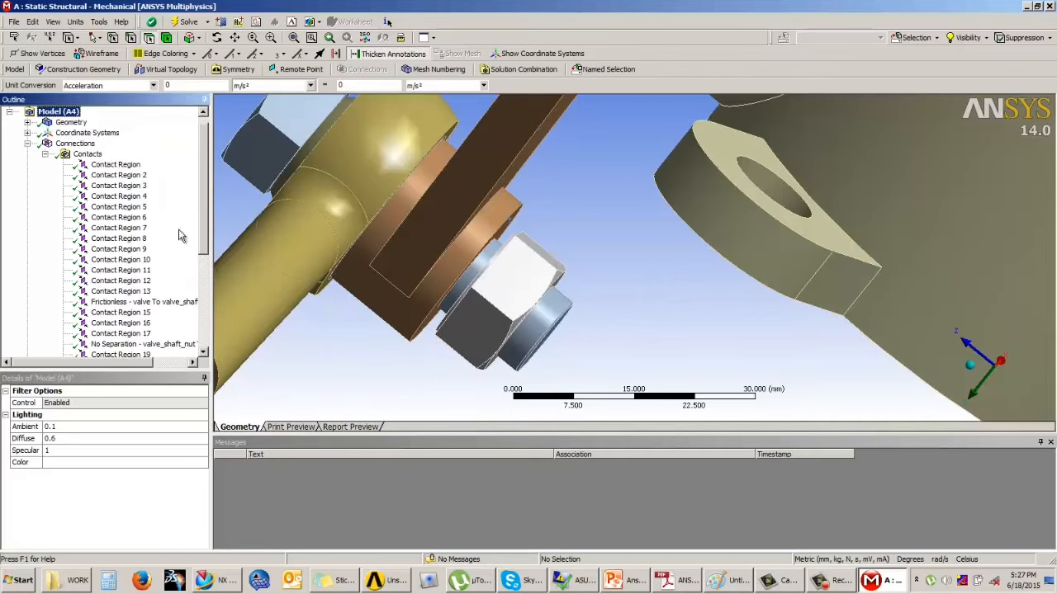
click(45, 164)
click(45, 164)
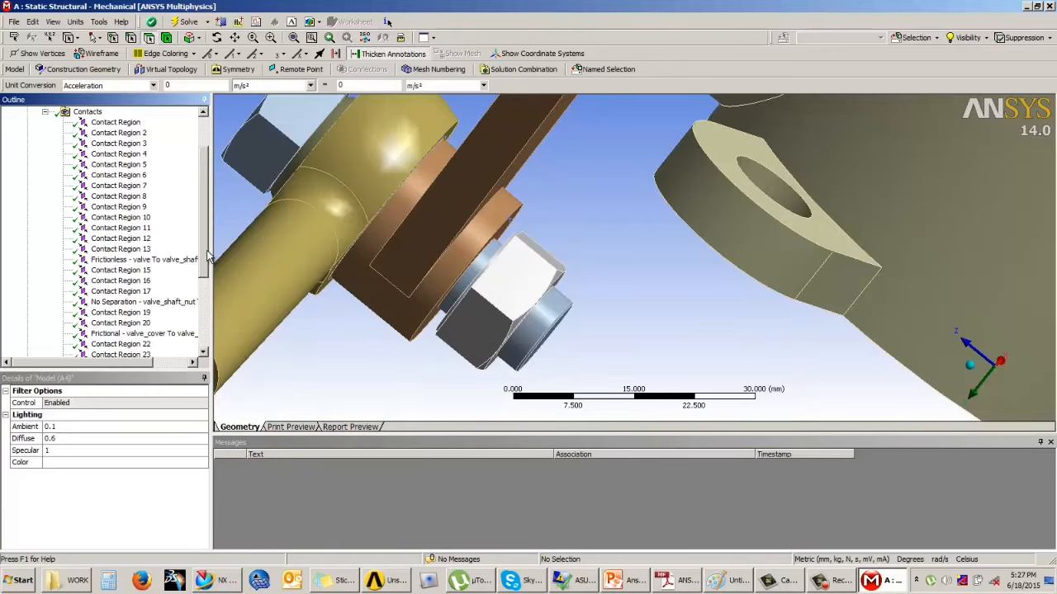
scroll(206, 259, up, 1)
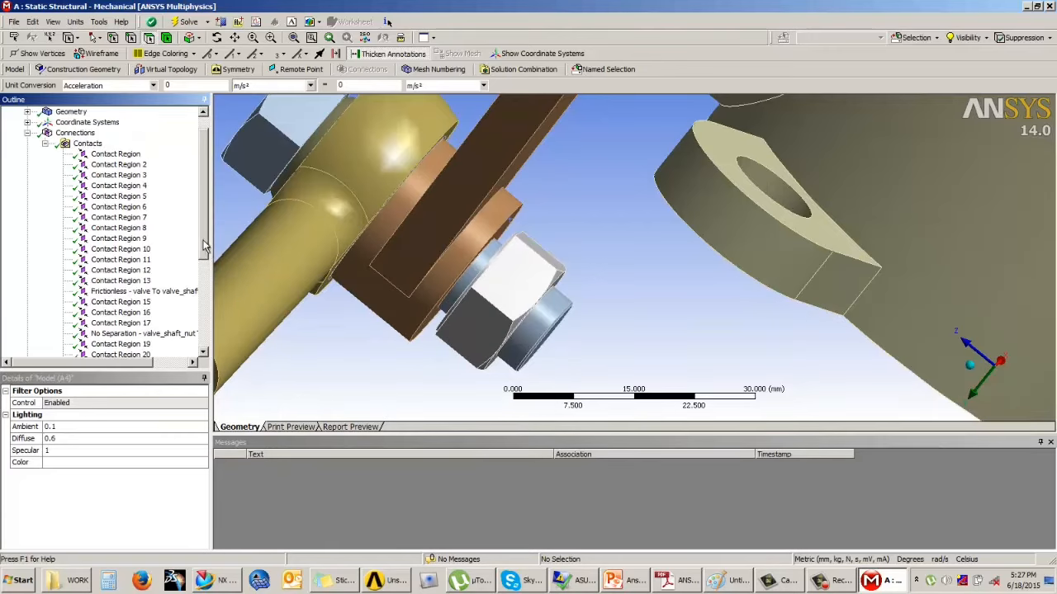
scroll(206, 246, up, 1)
click(87, 165)
right_click(89, 166)
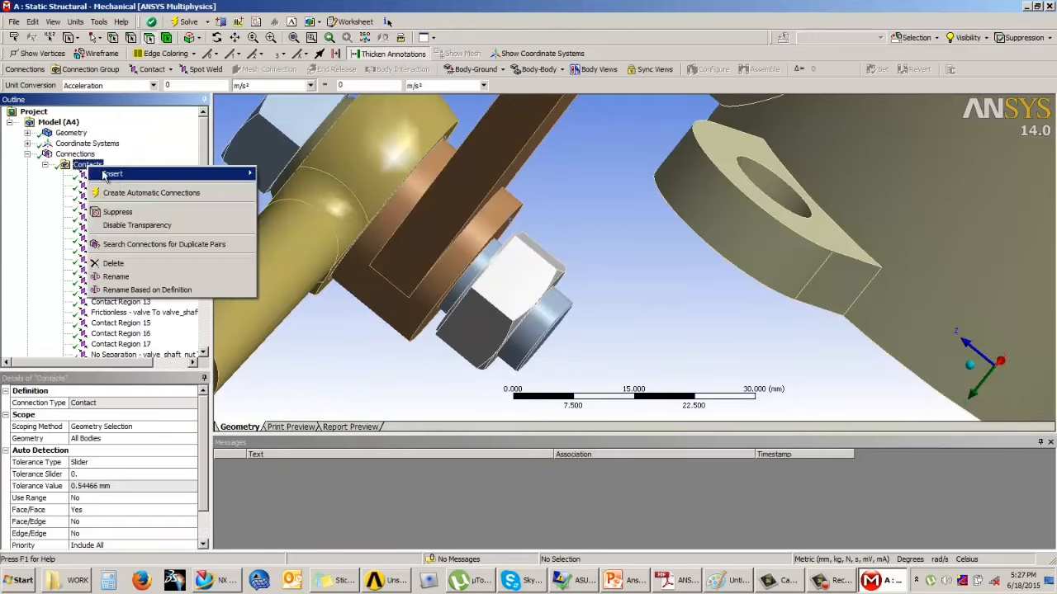
mouse_move(120, 176)
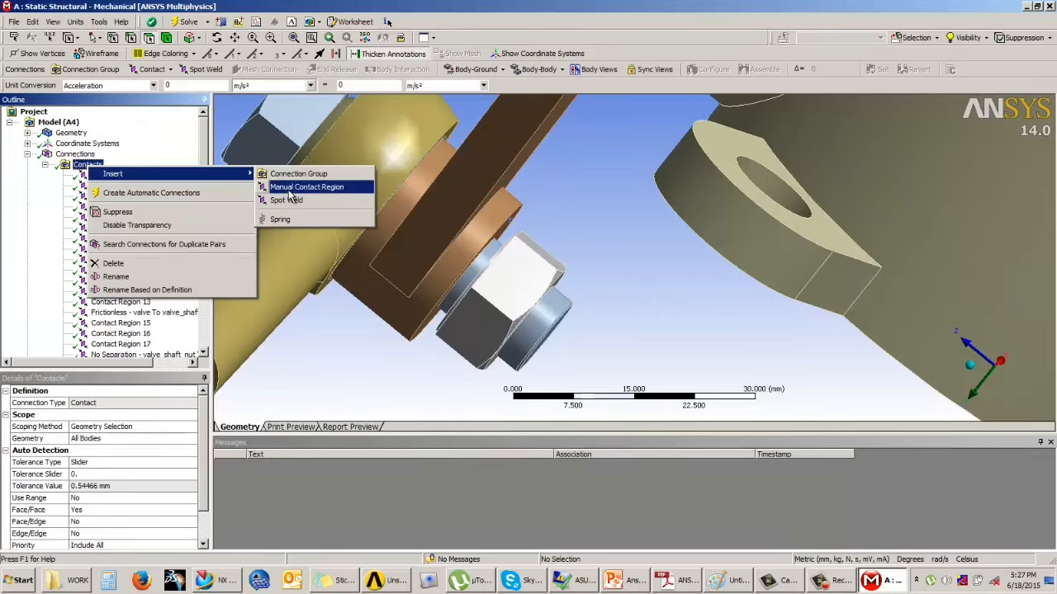
click(347, 347)
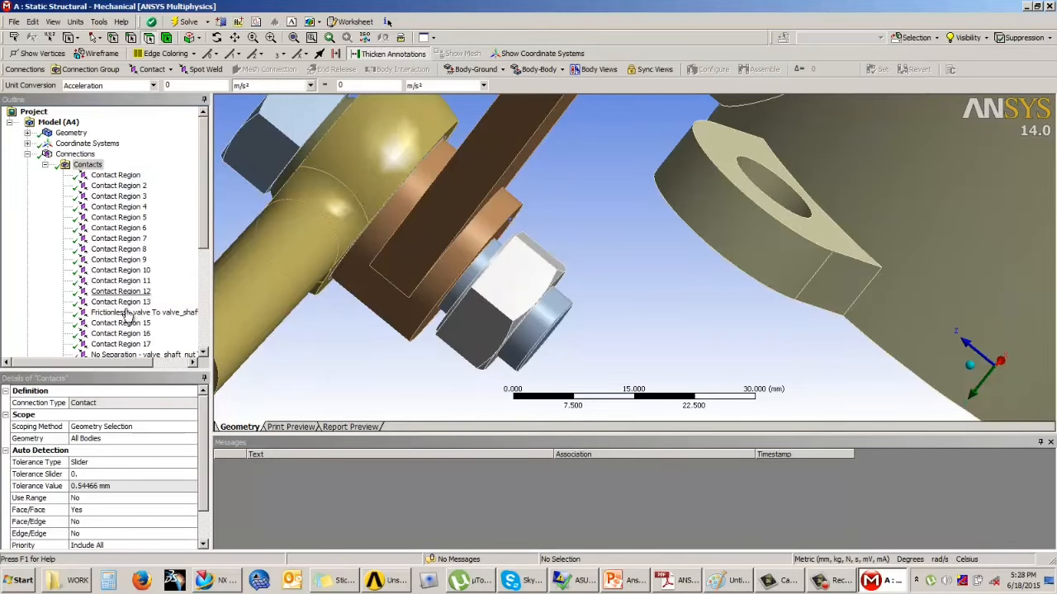
right_click(87, 164)
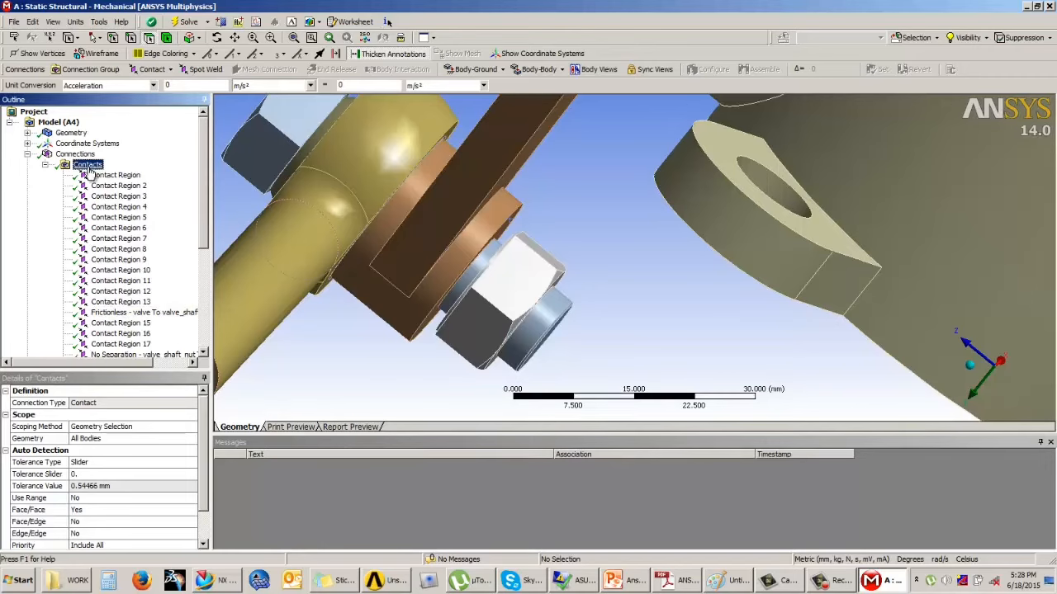
mouse_move(148, 176)
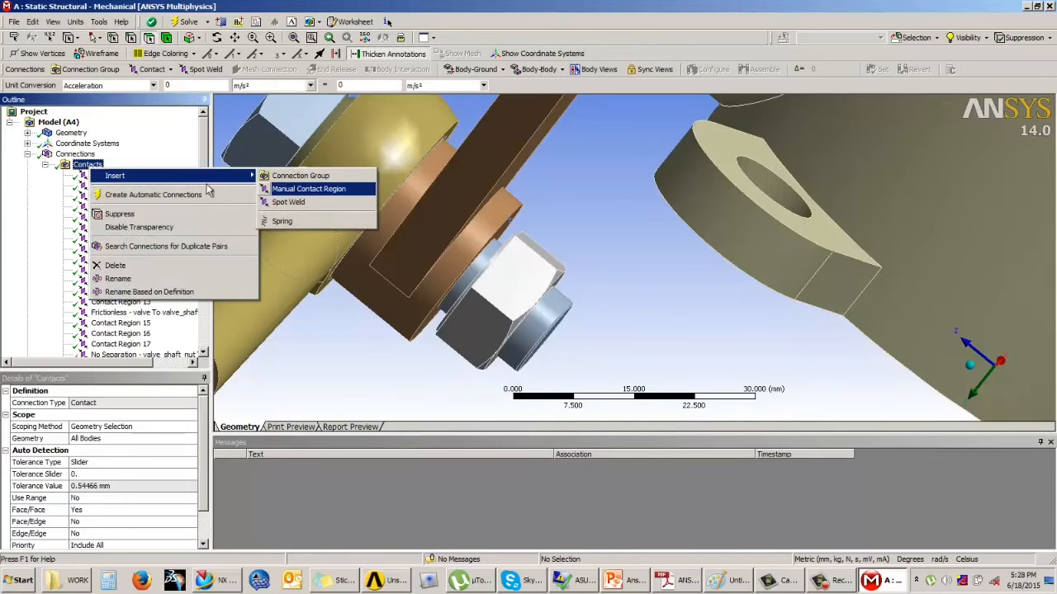
- Insert a manual contact region under Contacts and scope its contact side to the valve arm's end face beside the nut
right_click(83, 170)
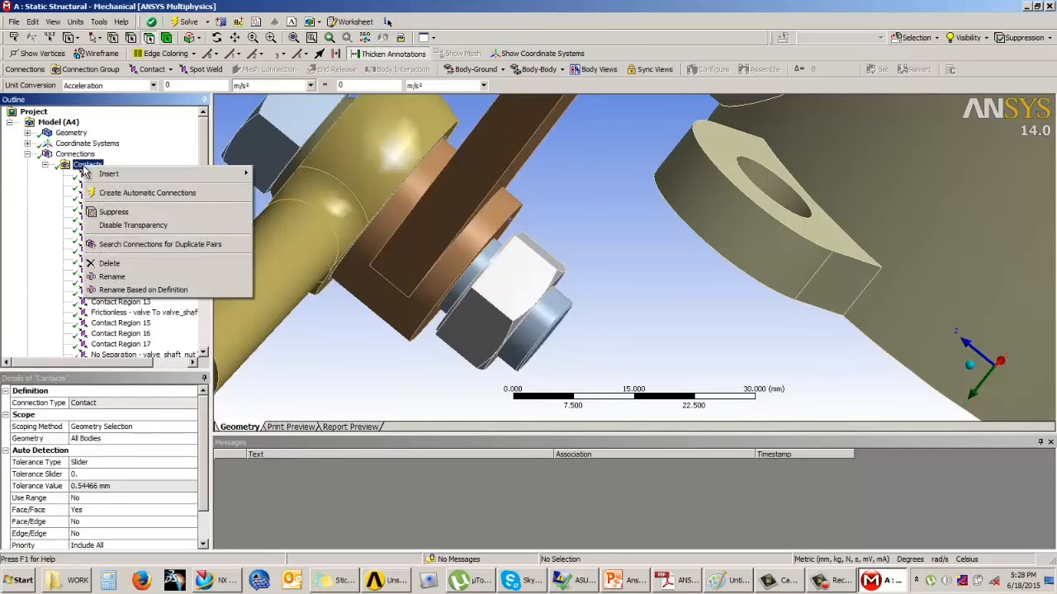
mouse_move(116, 176)
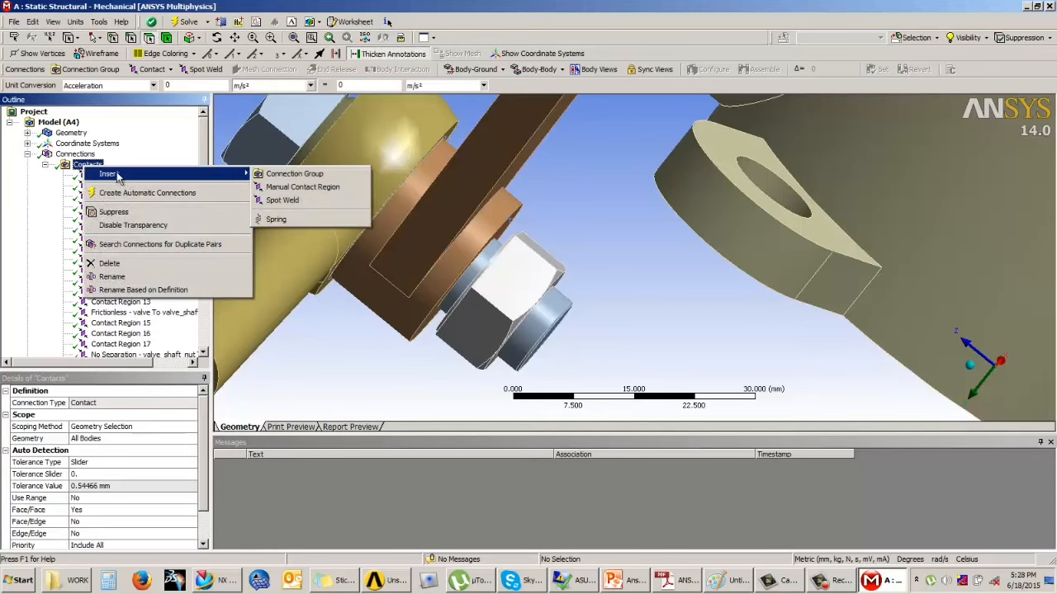
click(313, 188)
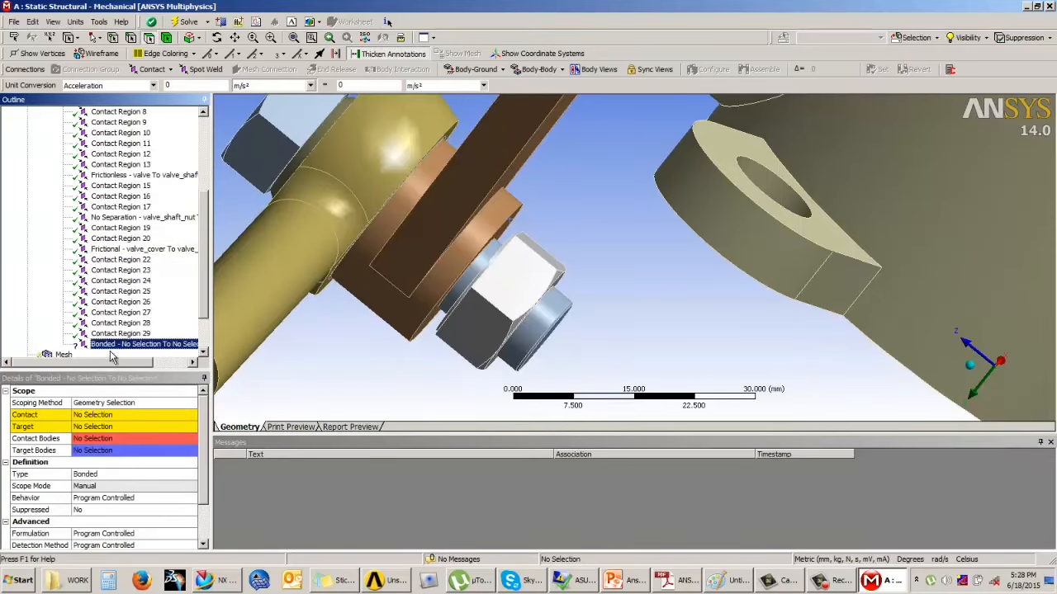
click(87, 419)
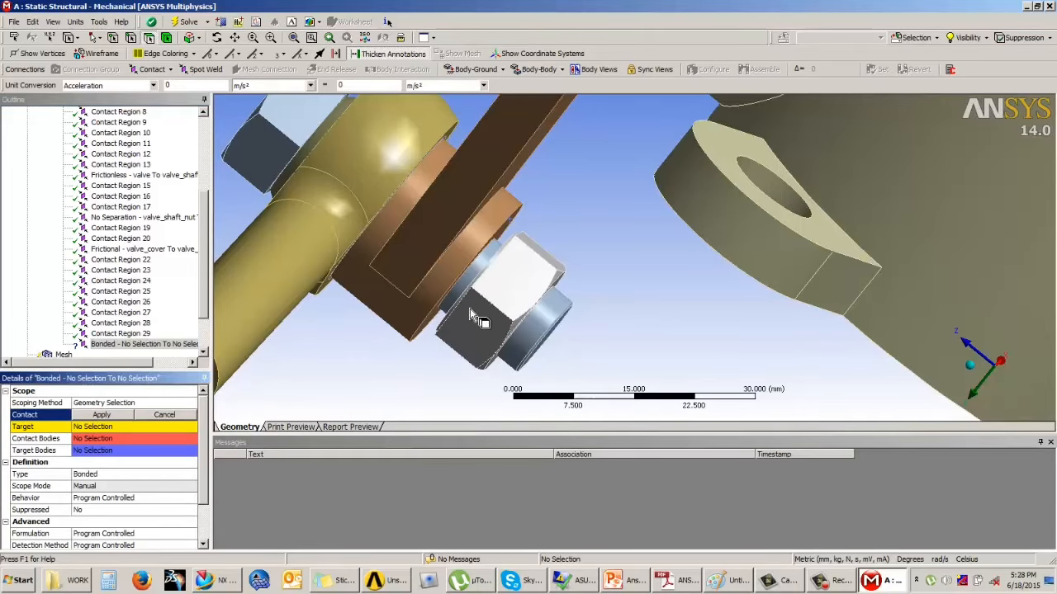
middle_drag(491, 276, 537, 243)
click(538, 219)
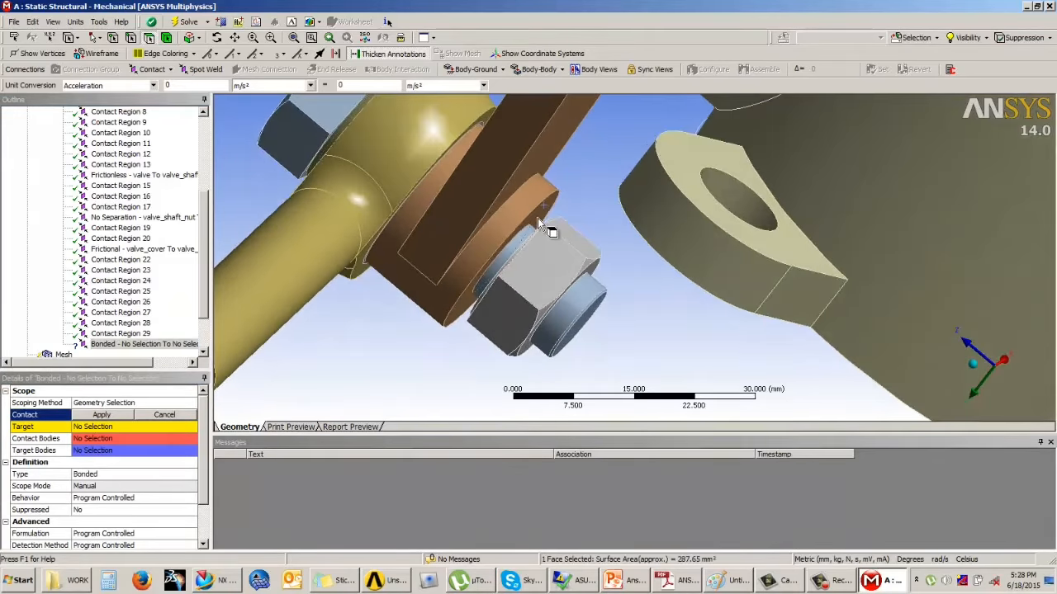
click(101, 415)
- Scope the new region's target side to the nut face that faces the valve arm
click(109, 426)
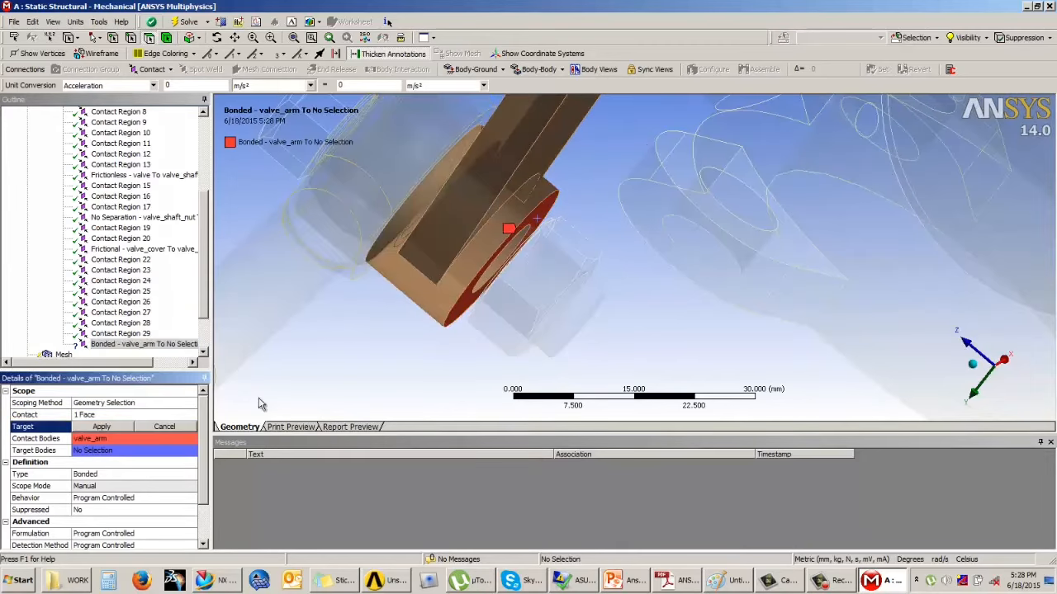
middle_drag(536, 282, 523, 275)
click(491, 224)
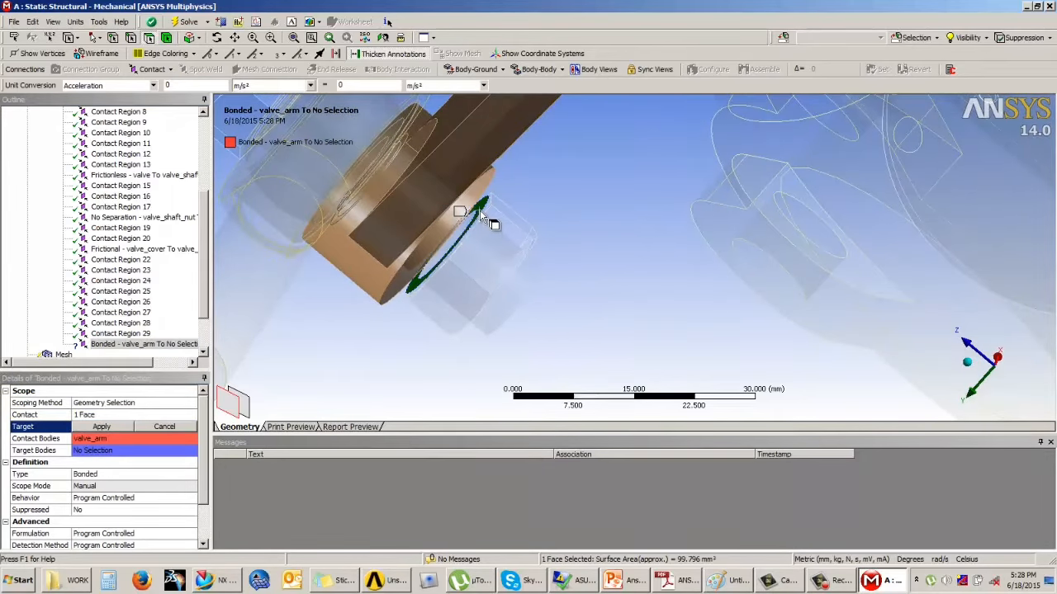
click(101, 426)
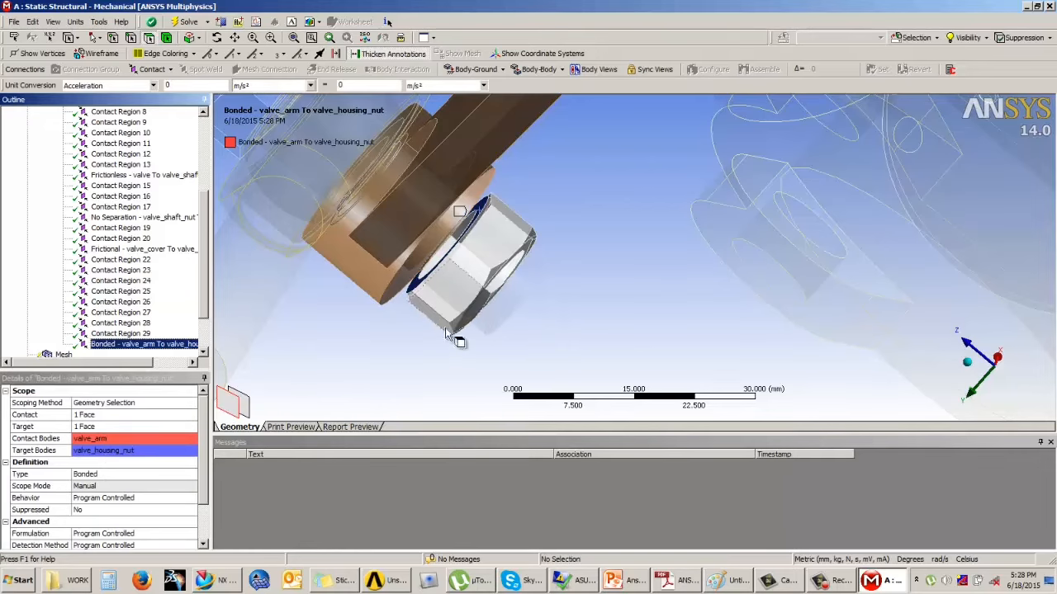
- Choose Bonded as the type of the contact region between the valve arm and the nut
middle_drag(455, 340, 487, 336)
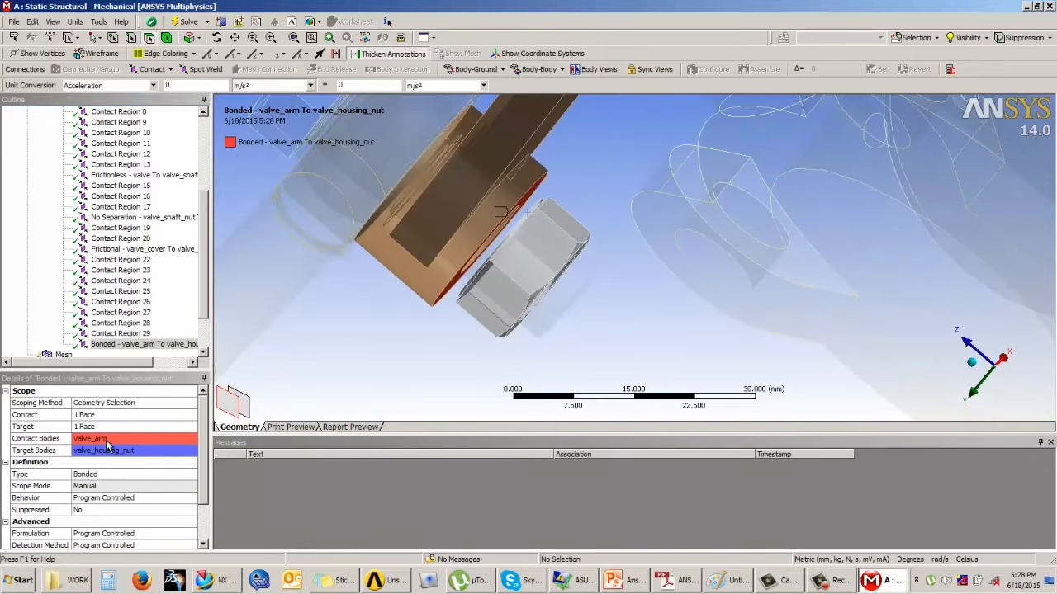
click(106, 475)
click(191, 477)
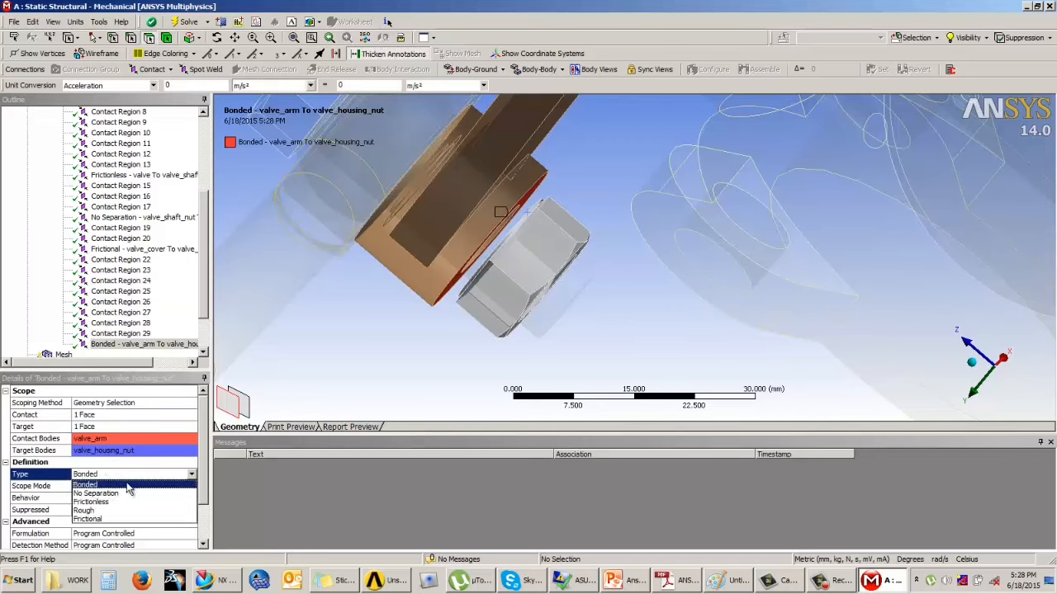
click(105, 486)
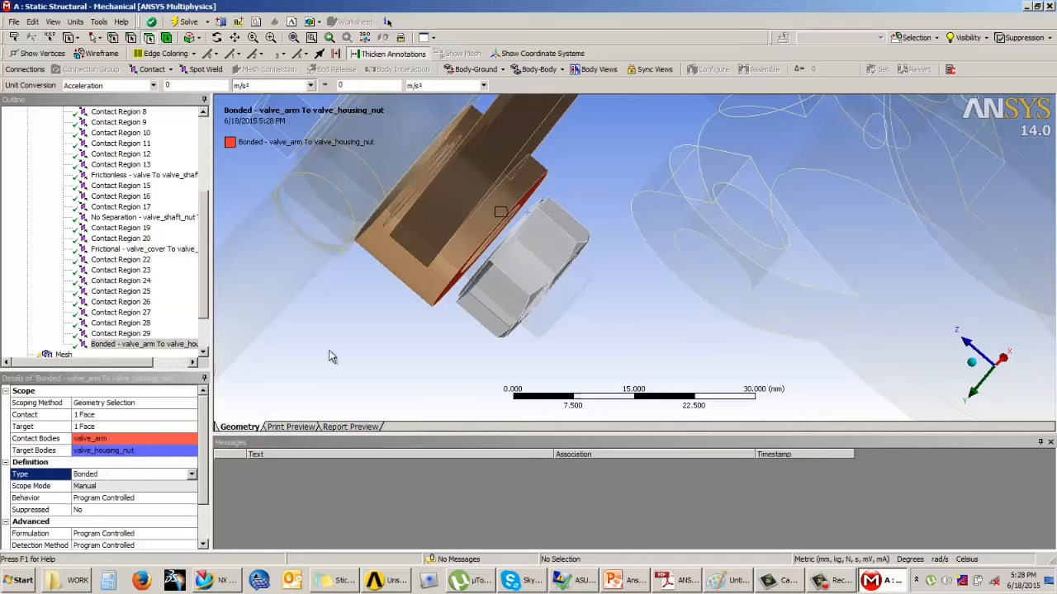
- Display the complete geometry and examine the whole valve assembly from several sides
drag(204, 233, 203, 116)
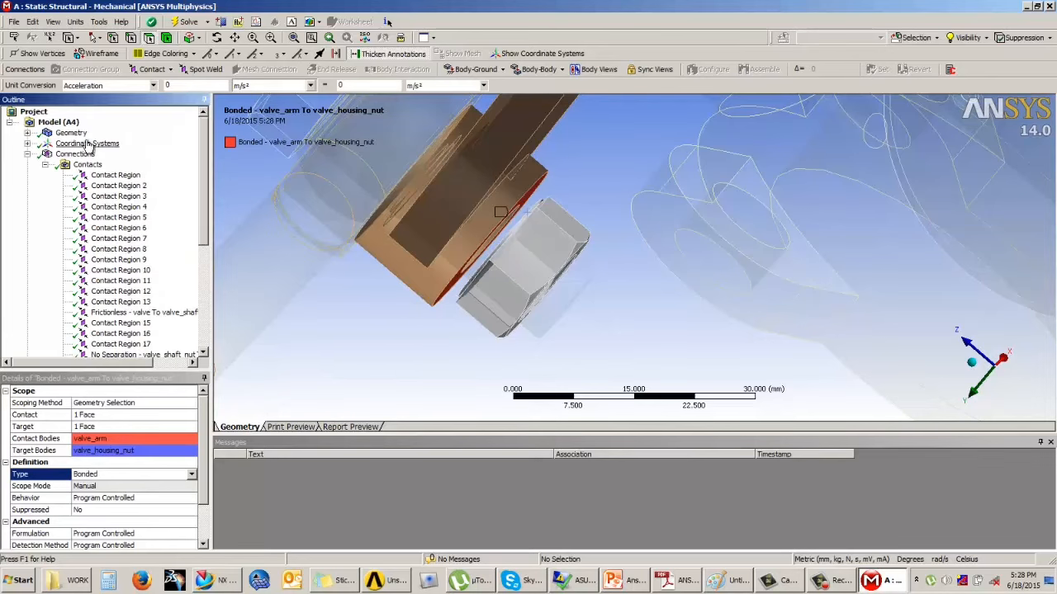
click(71, 132)
middle_drag(464, 350, 715, 290)
scroll(715, 291, up, 3)
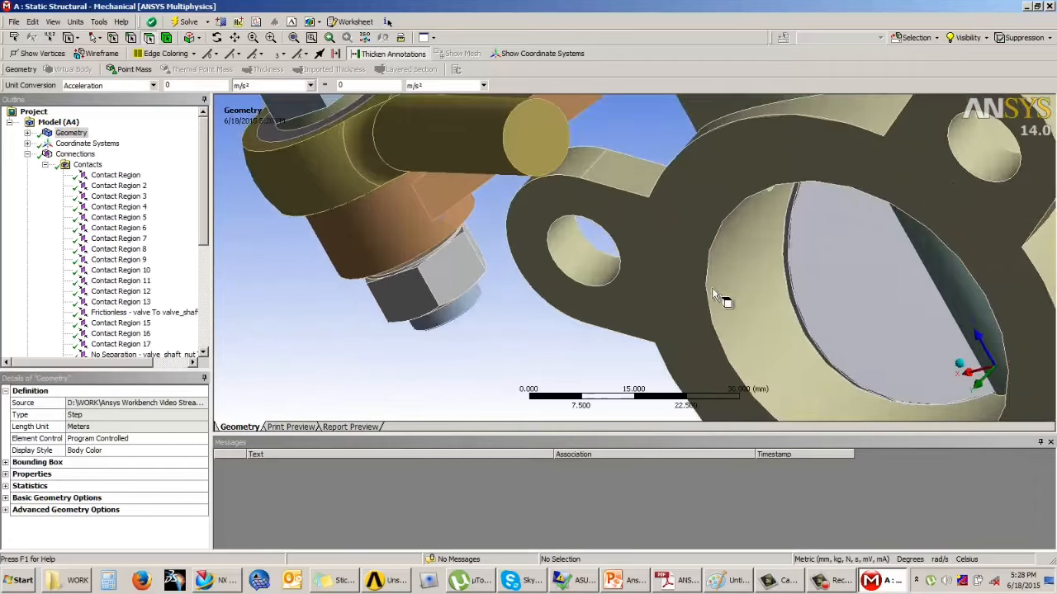
scroll(715, 291, down, 7)
middle_drag(786, 253, 802, 299)
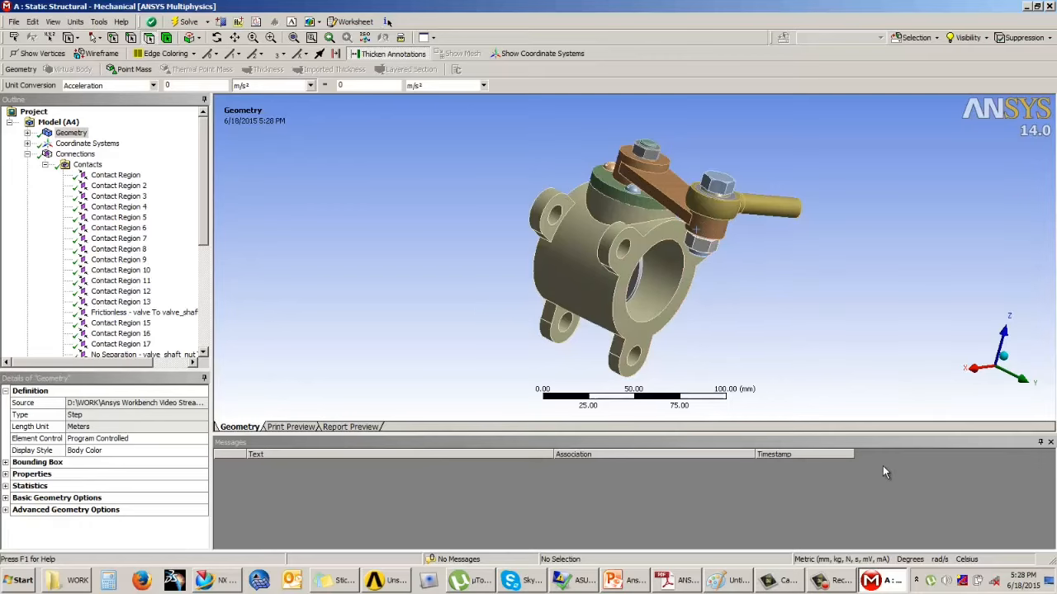
click(842, 580)
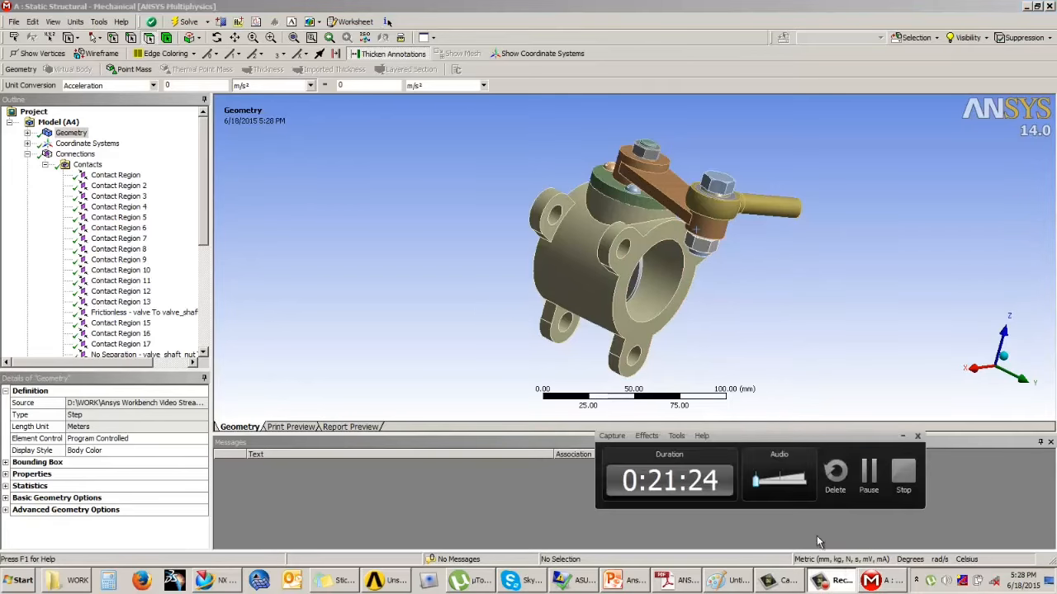
click(871, 472)
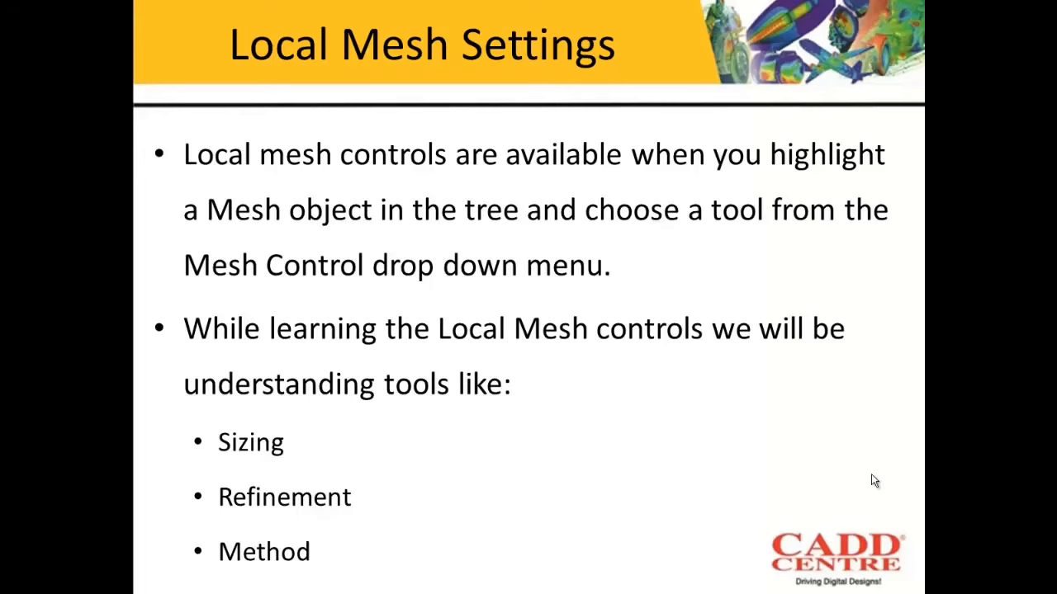
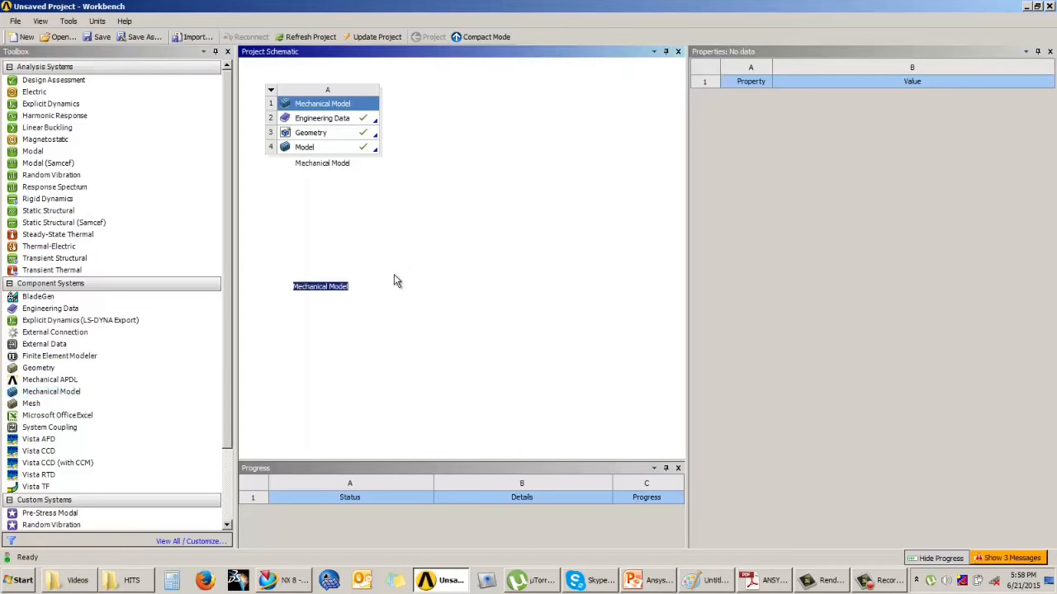
- Import Tray slicing.stp as the geometry of the second Mechanical Model system and open it in DesignModeler with millimeter as the length unit
click(359, 263)
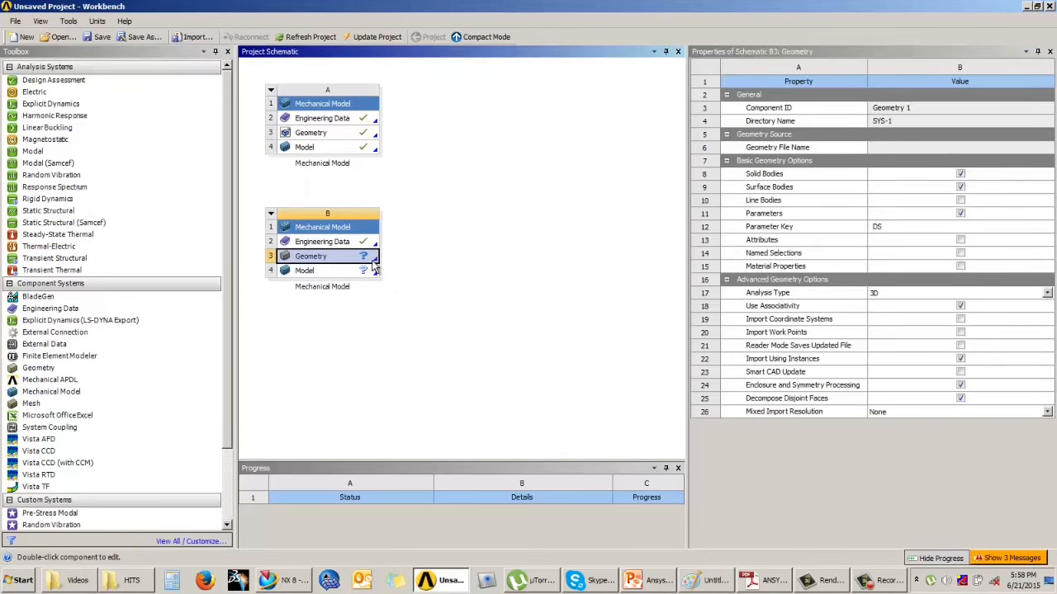
right_click(373, 263)
mouse_move(434, 281)
click(615, 385)
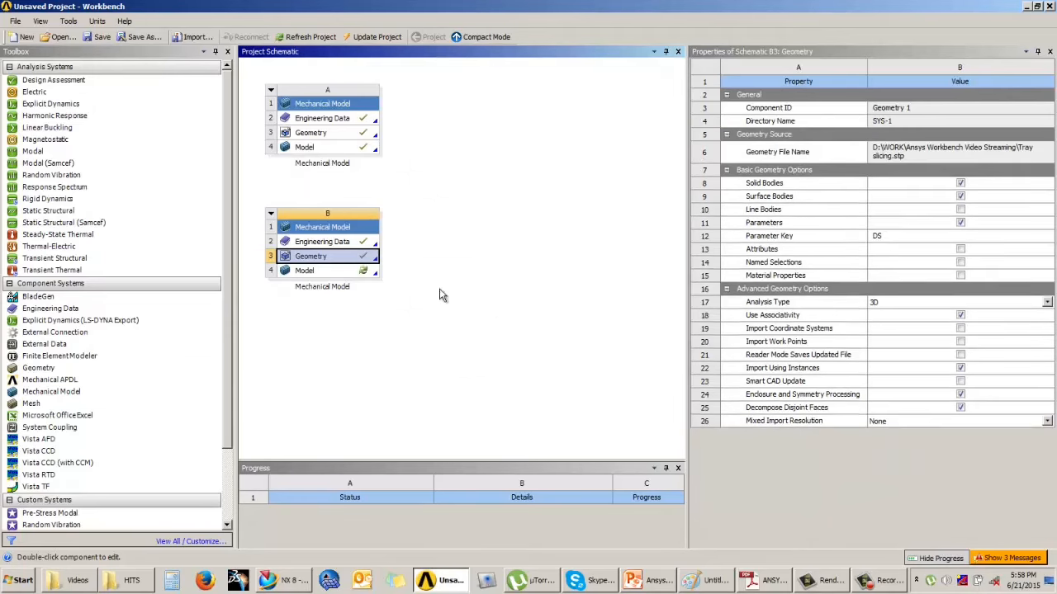
double_click(363, 266)
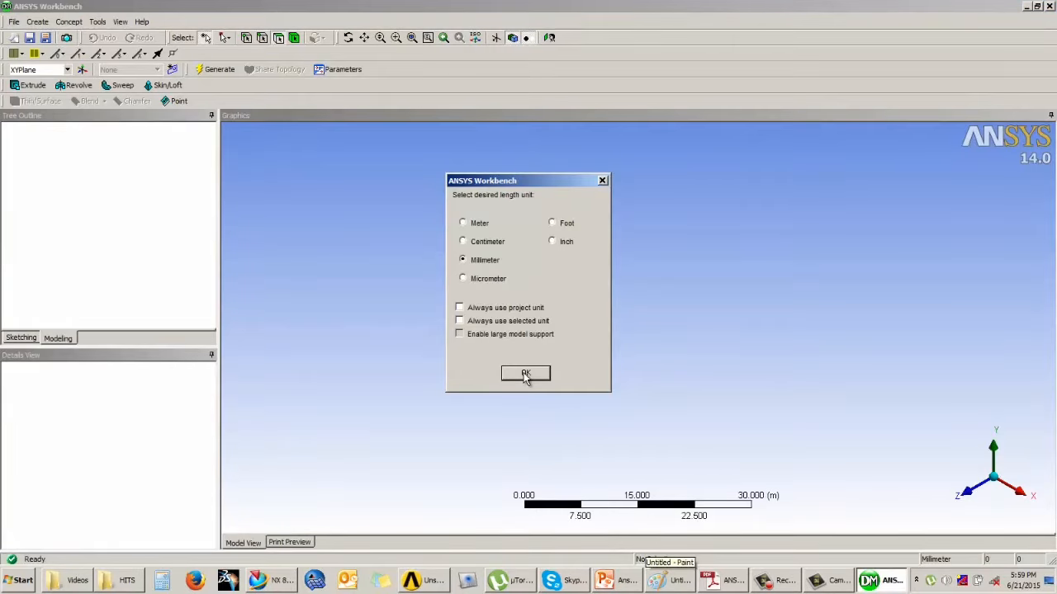
click(525, 373)
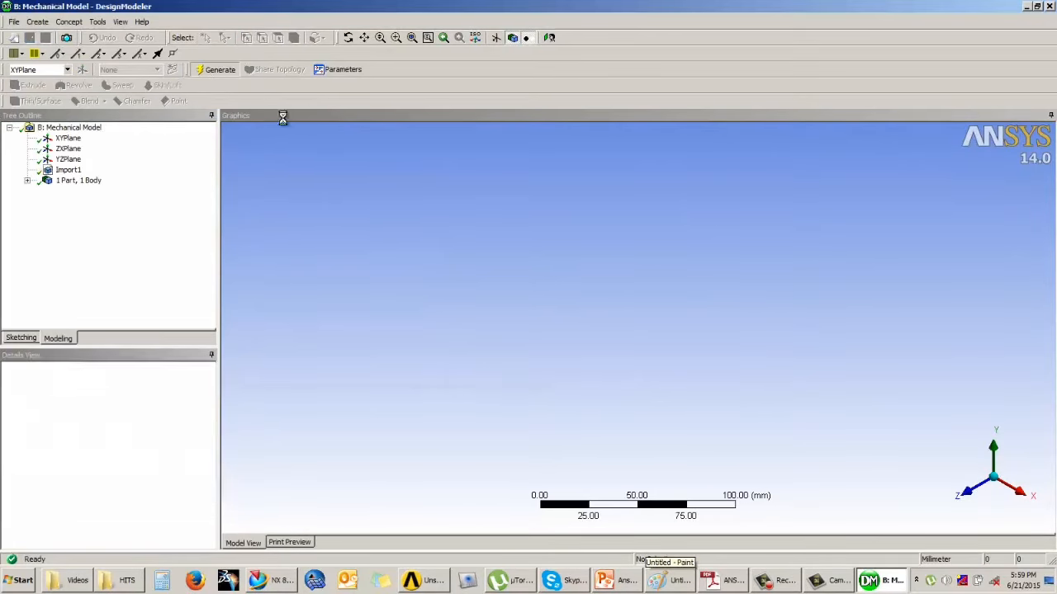
click(775, 585)
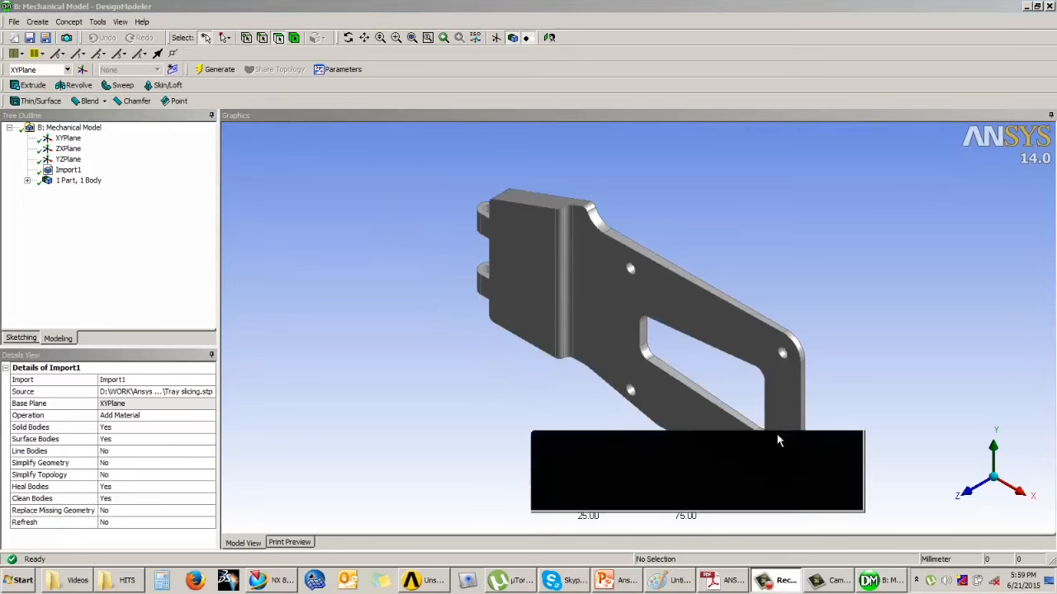
click(804, 474)
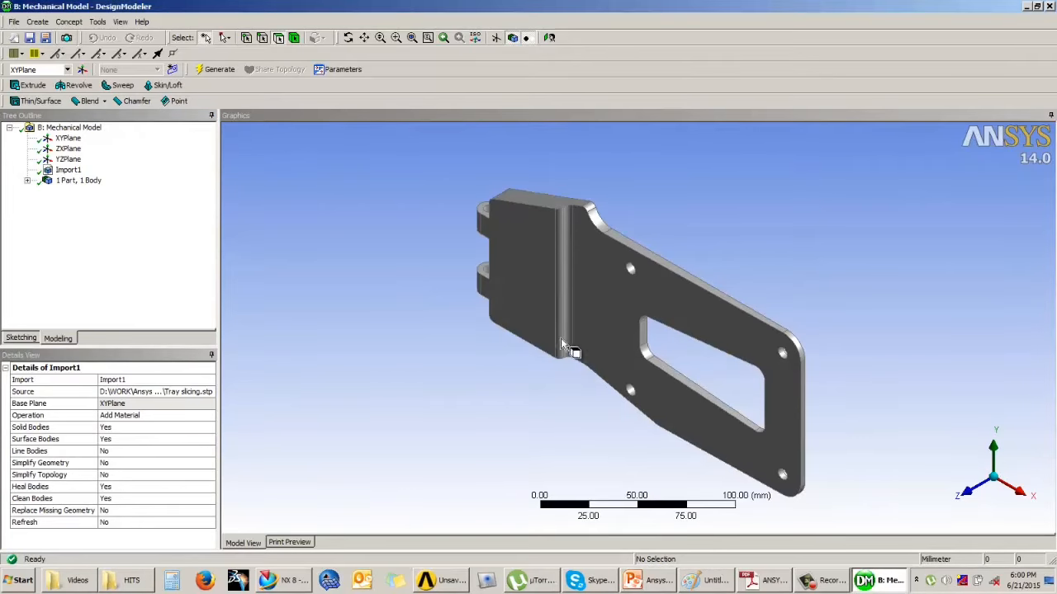
- Examine the tray's stepped bend up close, at the line where its two rounded faces meet
middle_drag(562, 345, 600, 345)
scroll(751, 269, up, 2)
ctrl+middle_drag(685, 320, 742, 336)
scroll(660, 322, up, 2)
ctrl+middle_drag(584, 329, 746, 378)
scroll(754, 410, up, 4)
scroll(737, 376, down, 5)
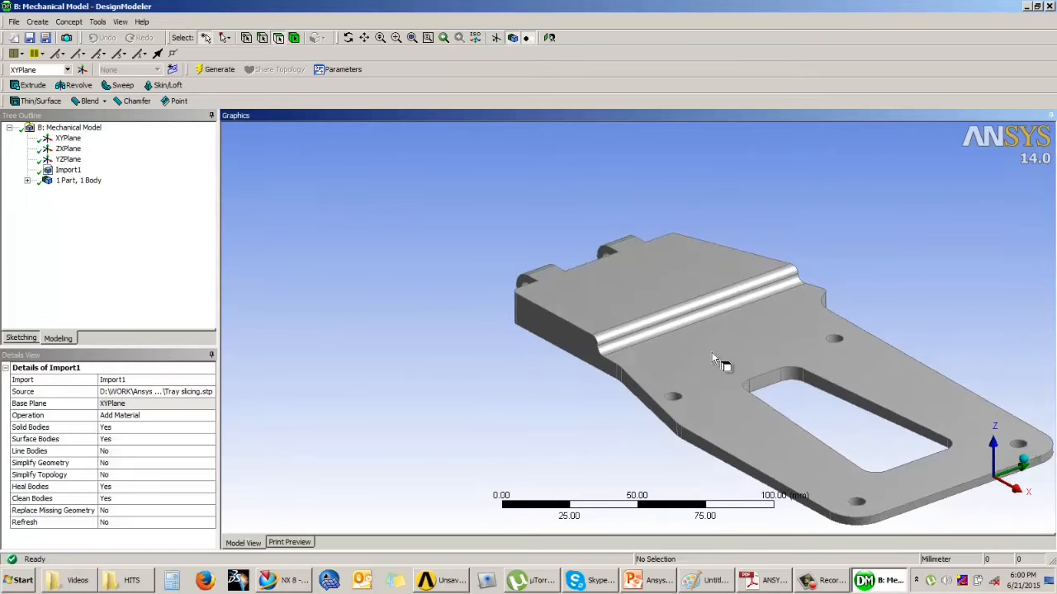
scroll(712, 356, up, 8)
scroll(613, 361, up, 10)
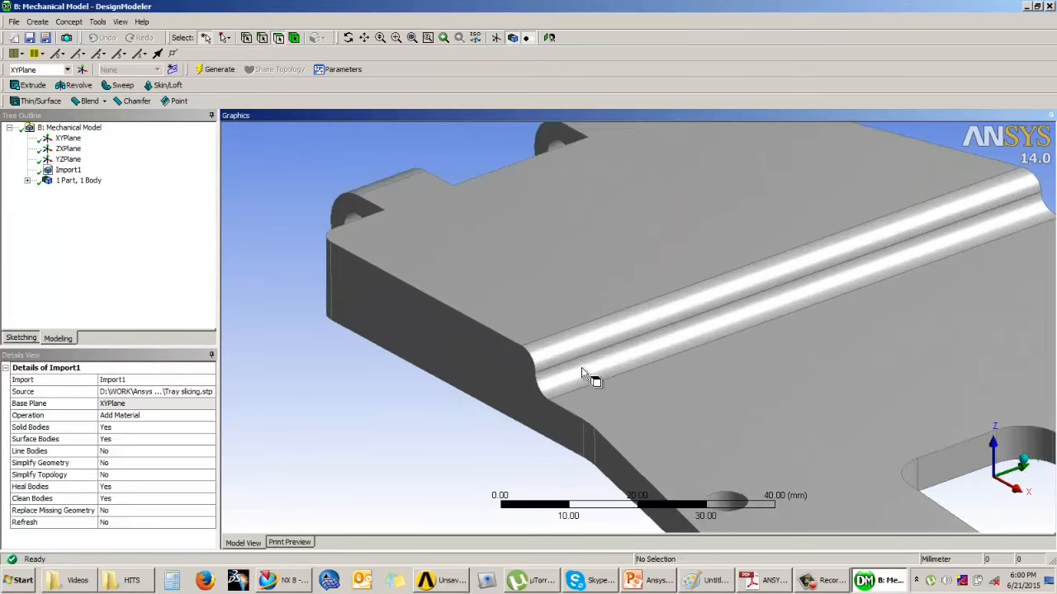
scroll(606, 397, up, 8)
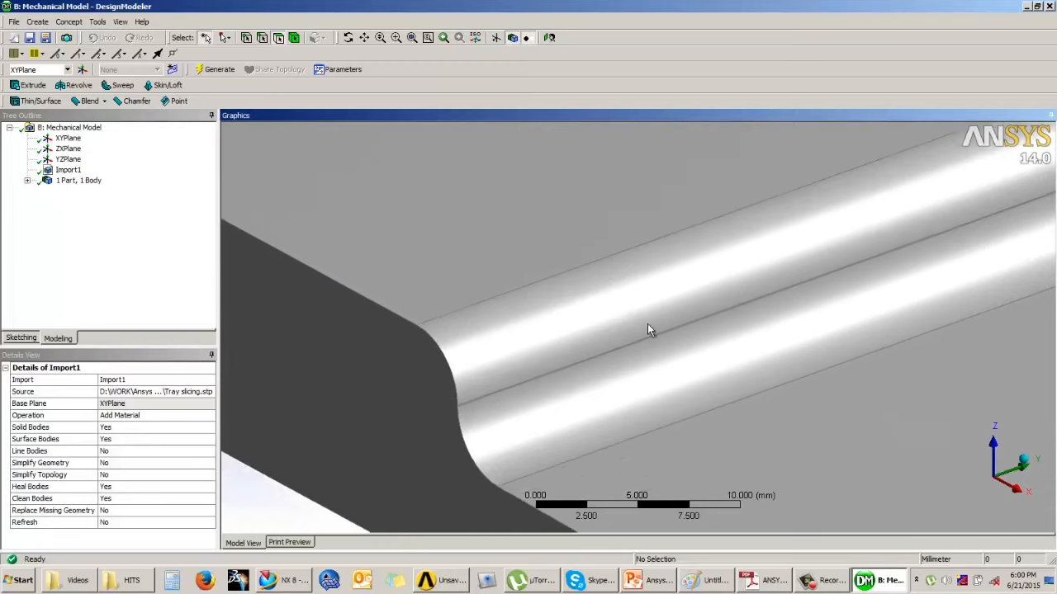
scroll(505, 314, up, 3)
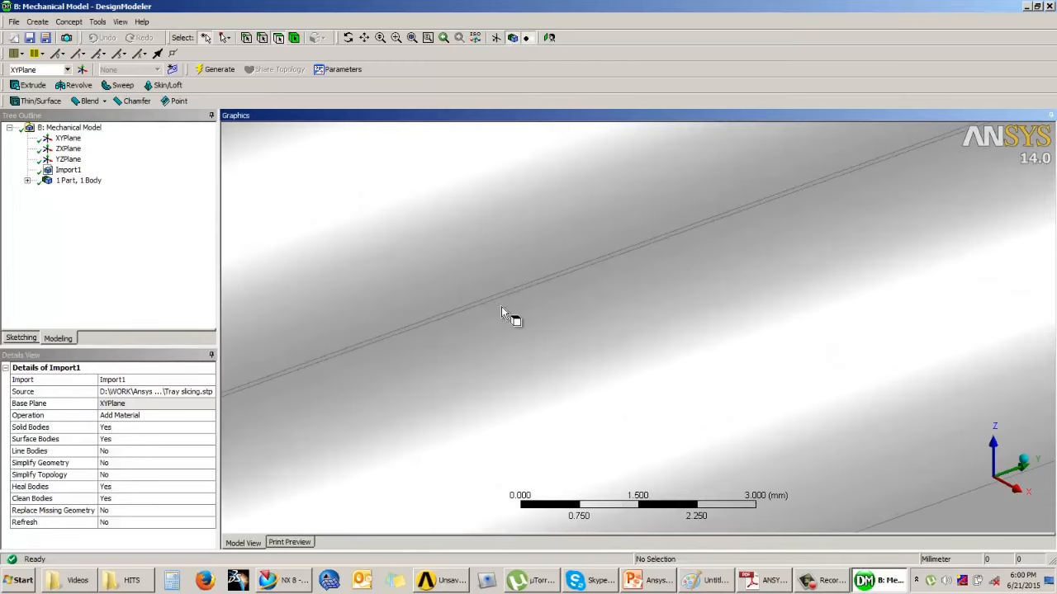
- Merge the sliver face between the tray's two bend roundings with the adjoining upper rounded face, using merge type Faces
click(99, 23)
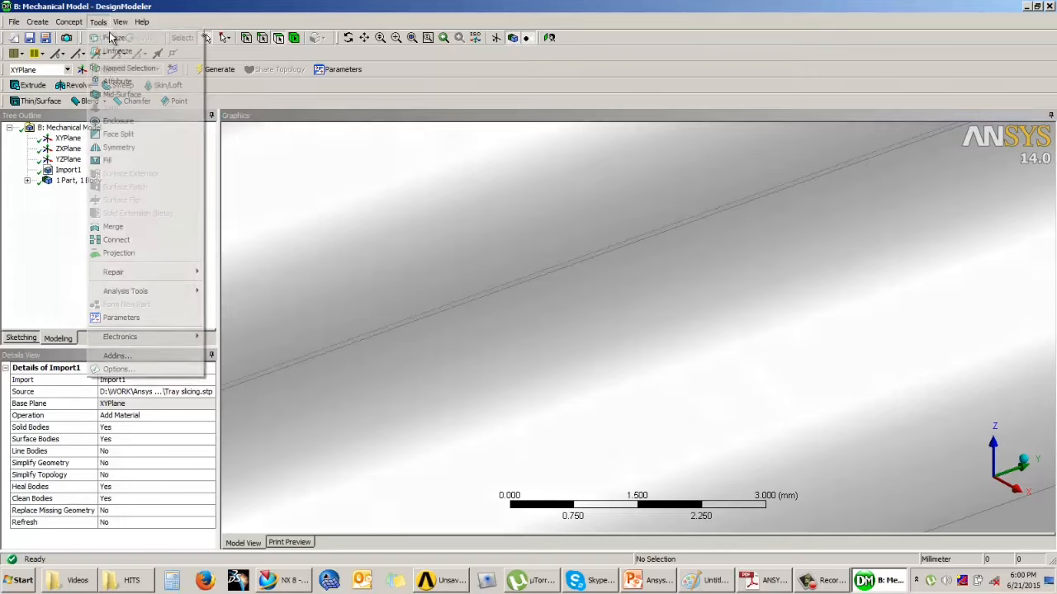
click(116, 227)
click(126, 392)
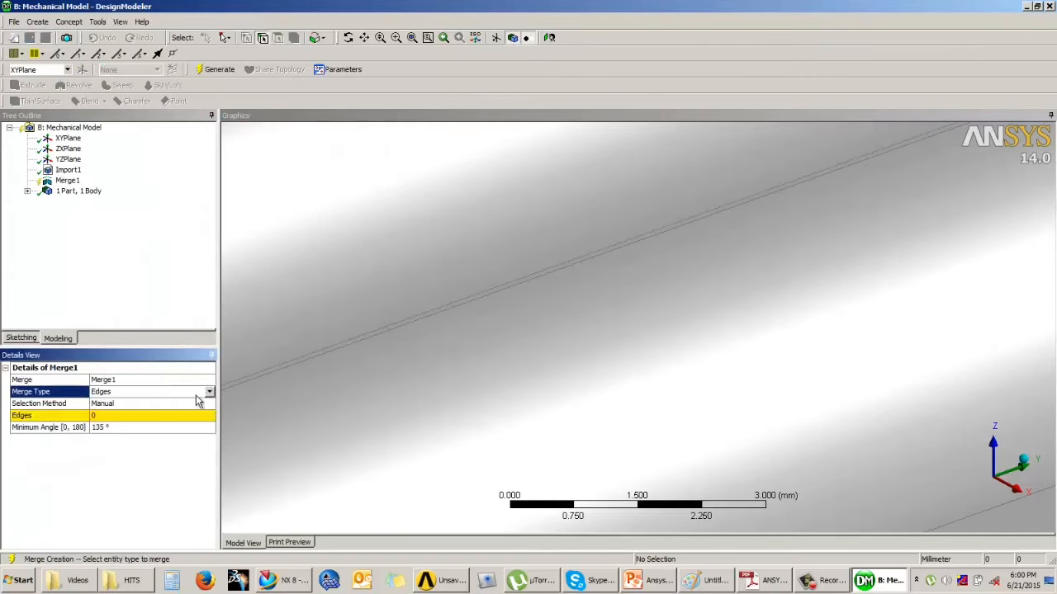
click(206, 392)
click(150, 411)
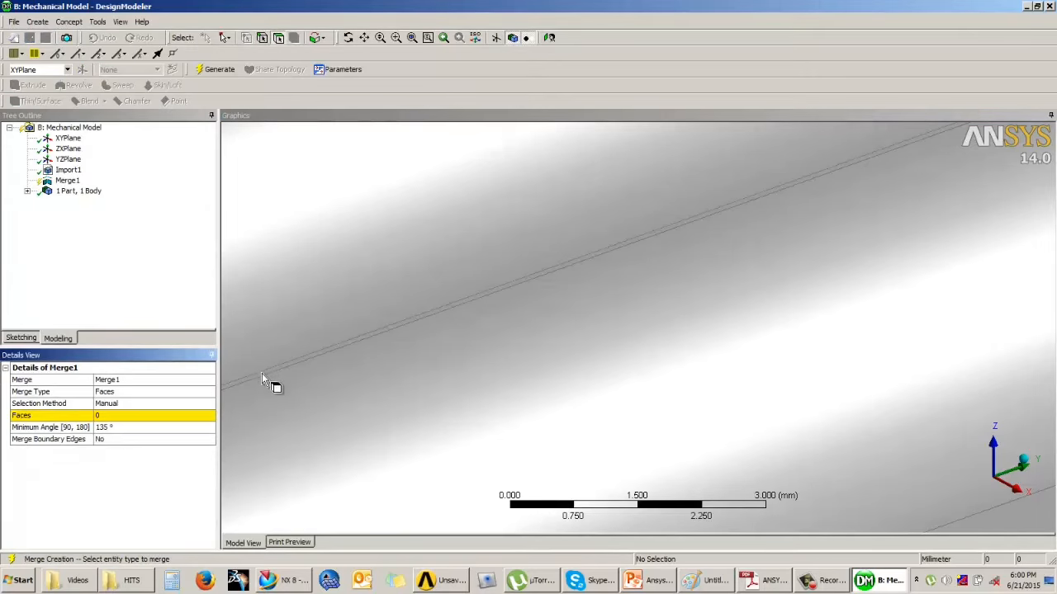
click(261, 372)
ctrl+click(268, 362)
click(137, 416)
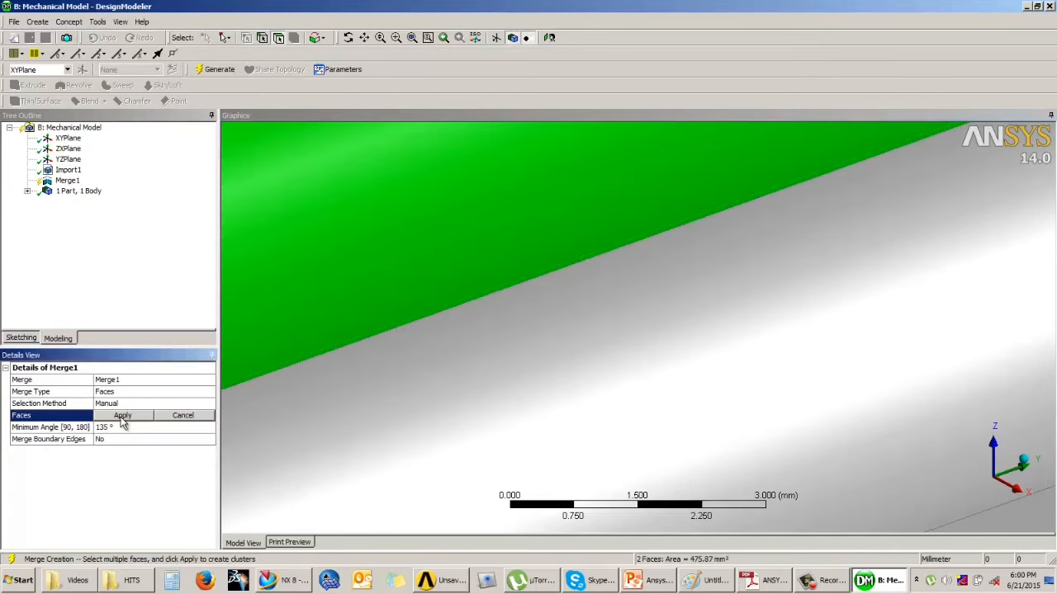
click(126, 416)
click(219, 71)
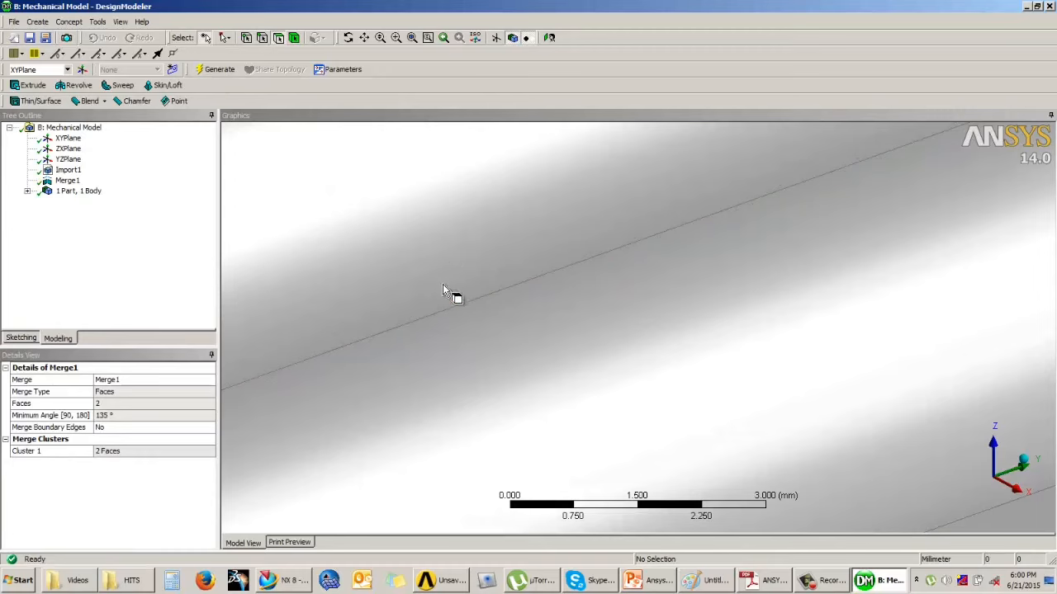
- Select the upper rounded face to check the merge and examine the whole tray from several sides
click(445, 286)
scroll(451, 290, down, 3)
scroll(469, 283, down, 8)
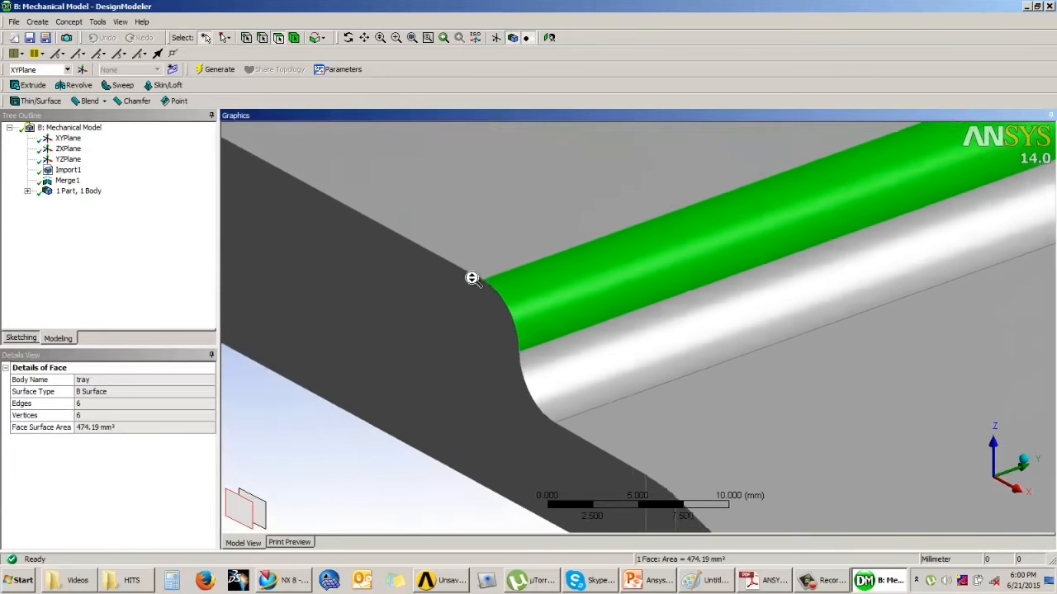
click(388, 390)
middle_drag(481, 358, 647, 255)
scroll(660, 266, down, 3)
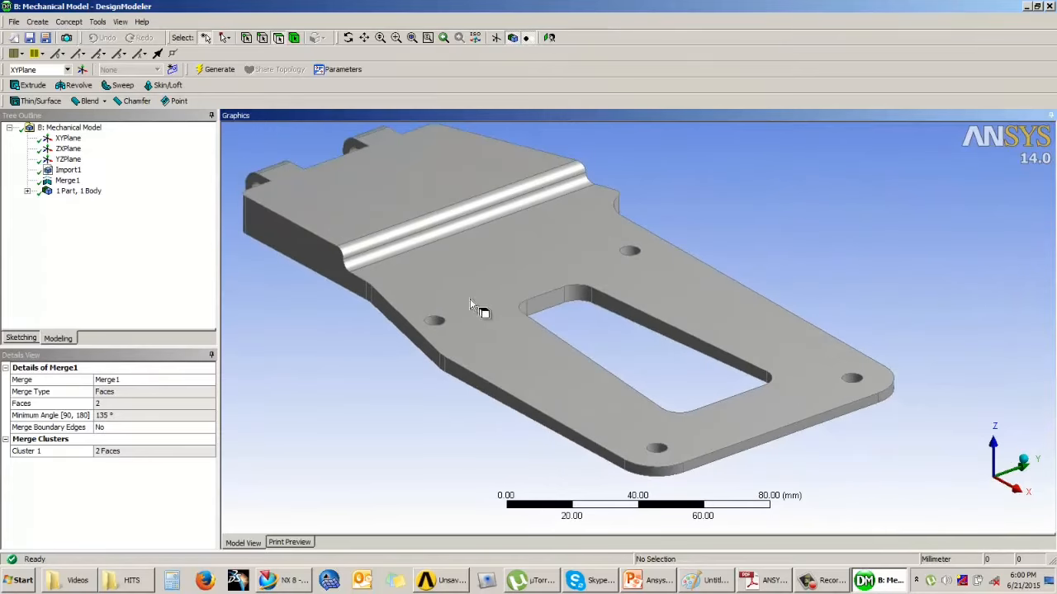
scroll(529, 315, down, 1)
middle_drag(528, 315, 650, 350)
middle_drag(733, 261, 934, 183)
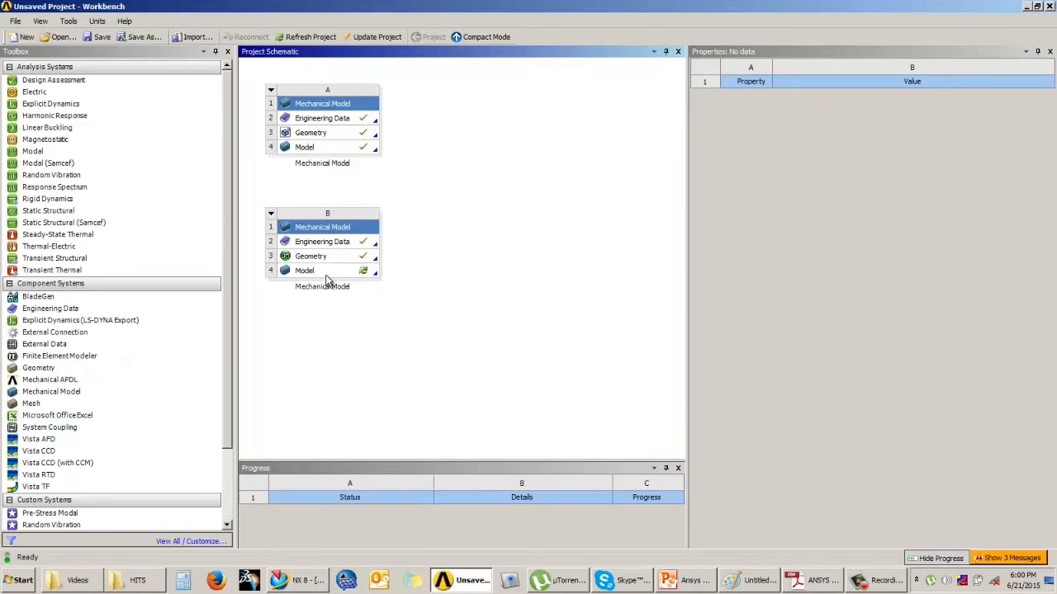
- Open the tray system's Model cell in Mechanical and generate the tray's mesh with the default settings
double_click(330, 275)
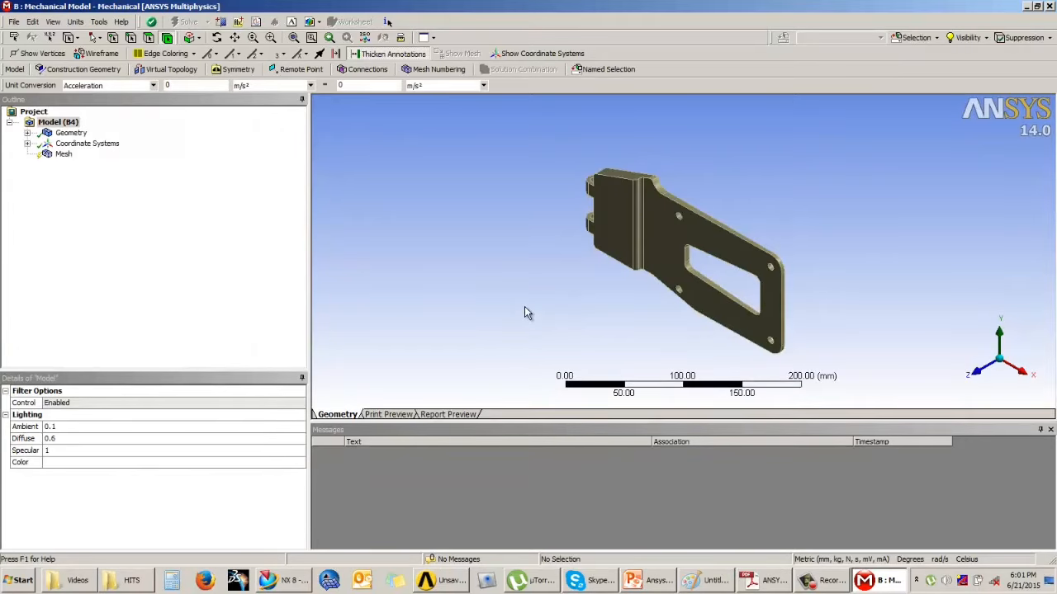
middle_drag(528, 309, 526, 269)
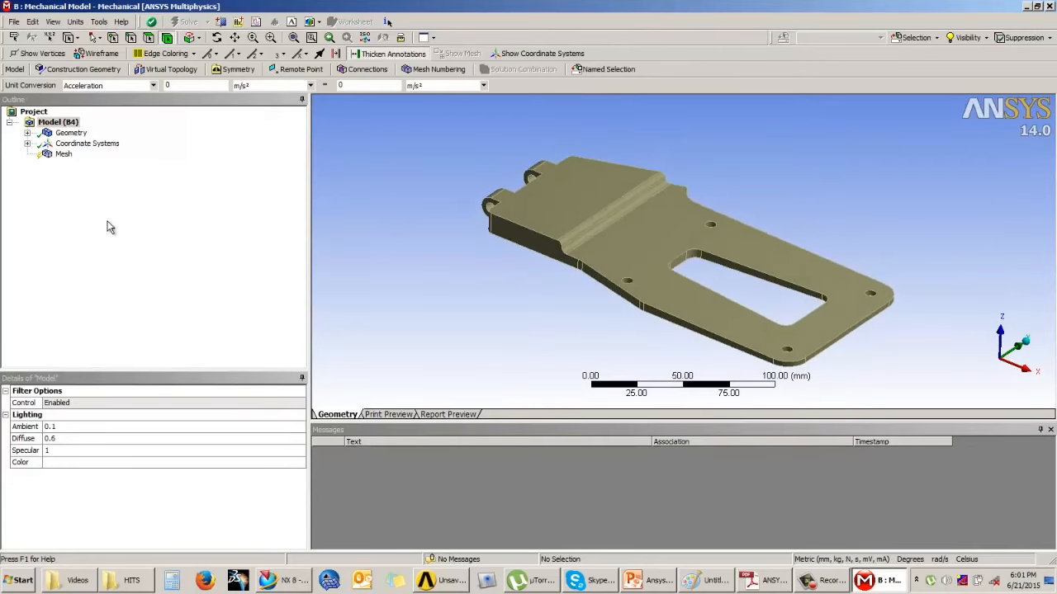
click(68, 156)
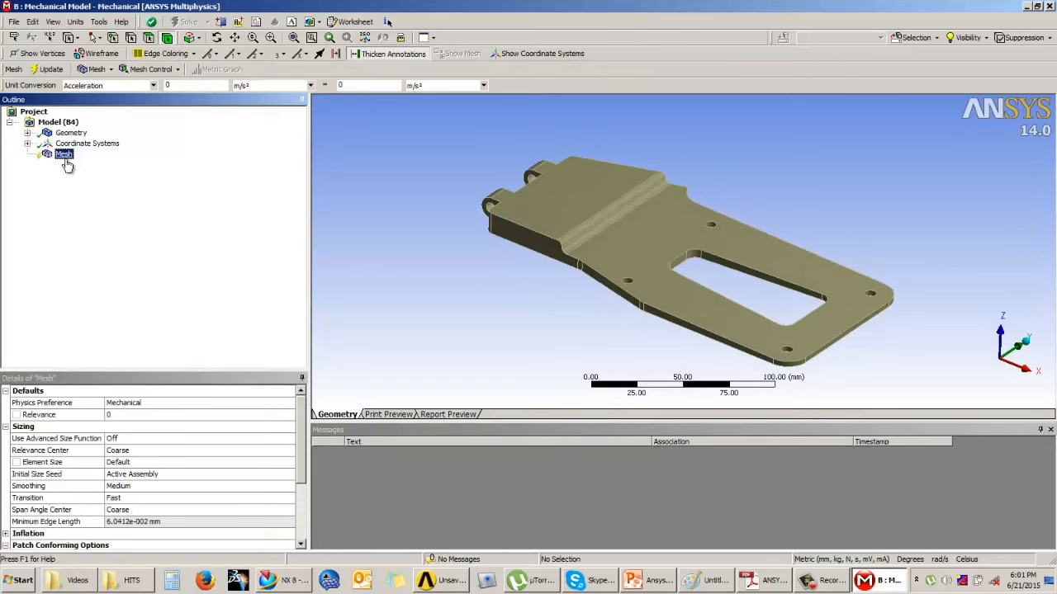
click(48, 70)
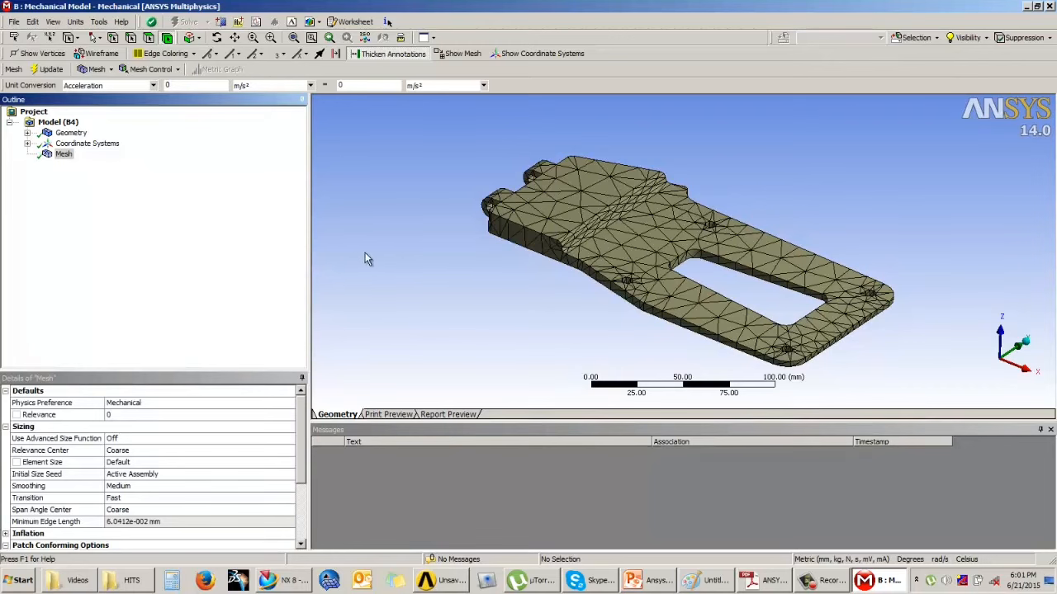
middle_drag(366, 255, 546, 271)
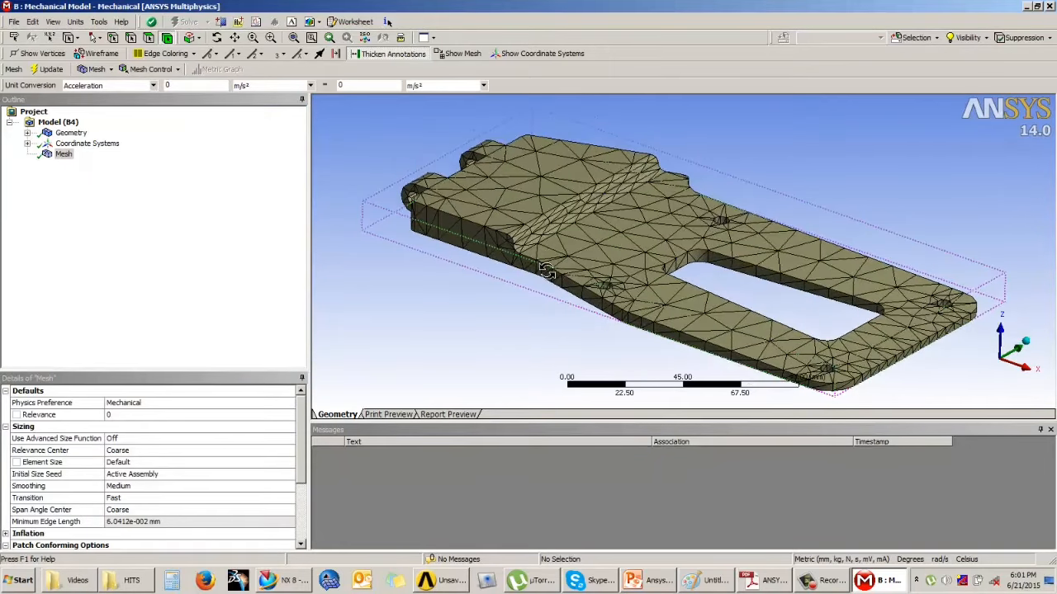
scroll(547, 270, down, 3)
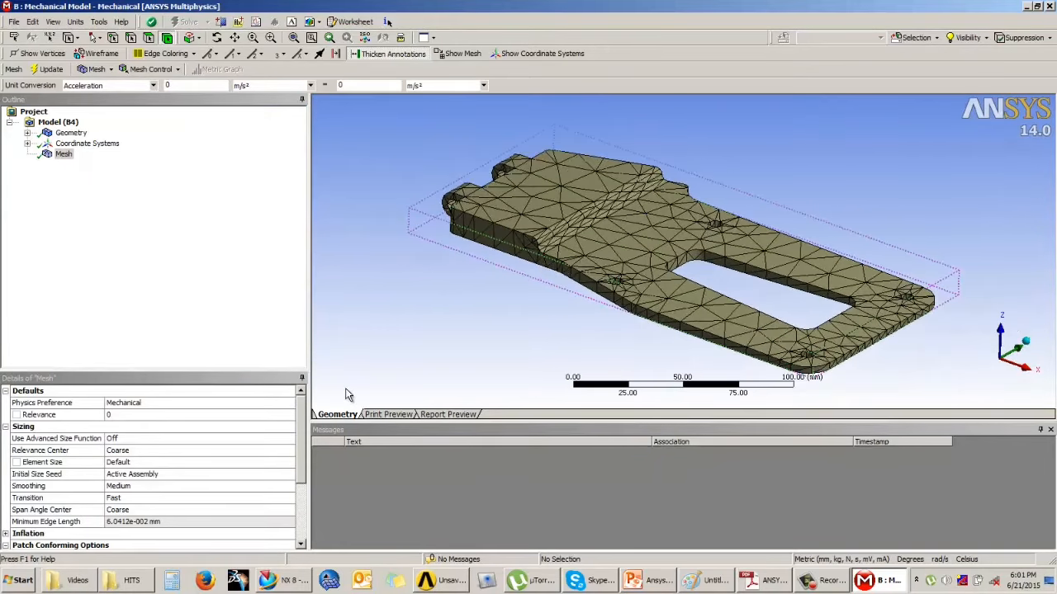
- Check the node and element statistics of the tray's default mesh
drag(302, 447, 308, 517)
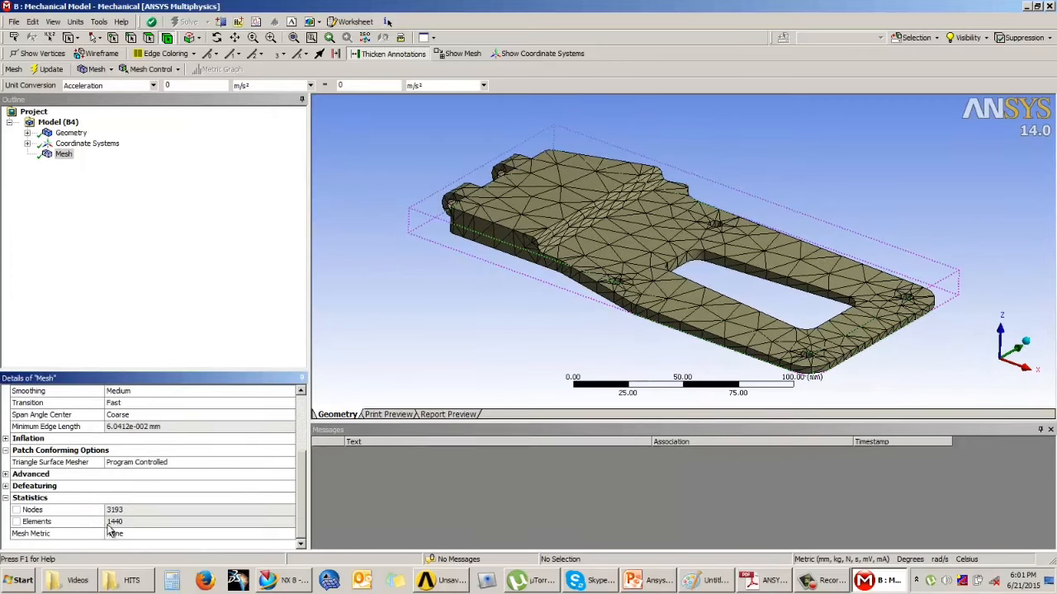
click(184, 299)
drag(300, 507, 299, 428)
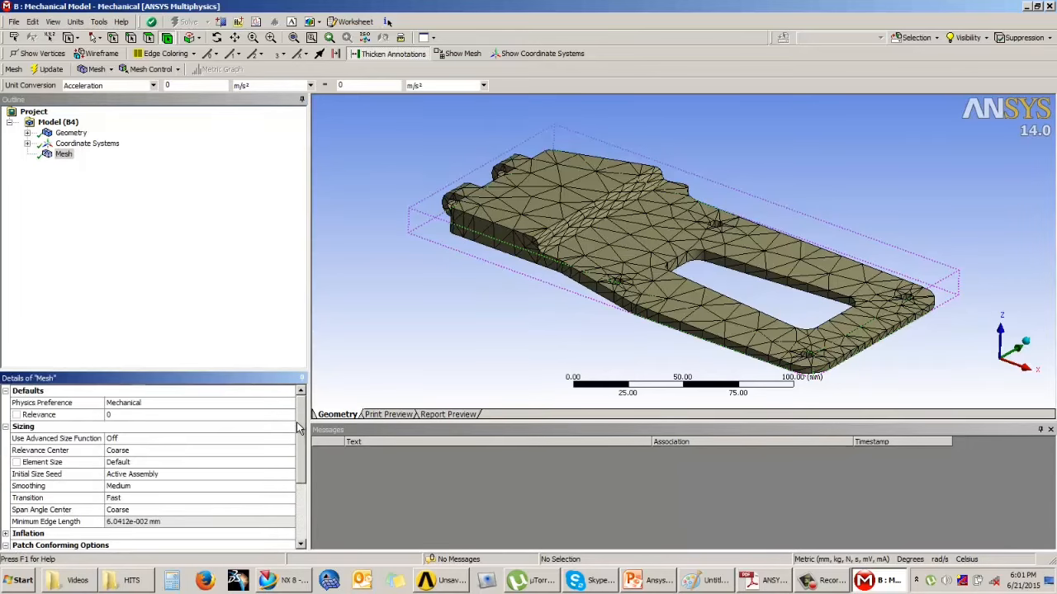
click(218, 339)
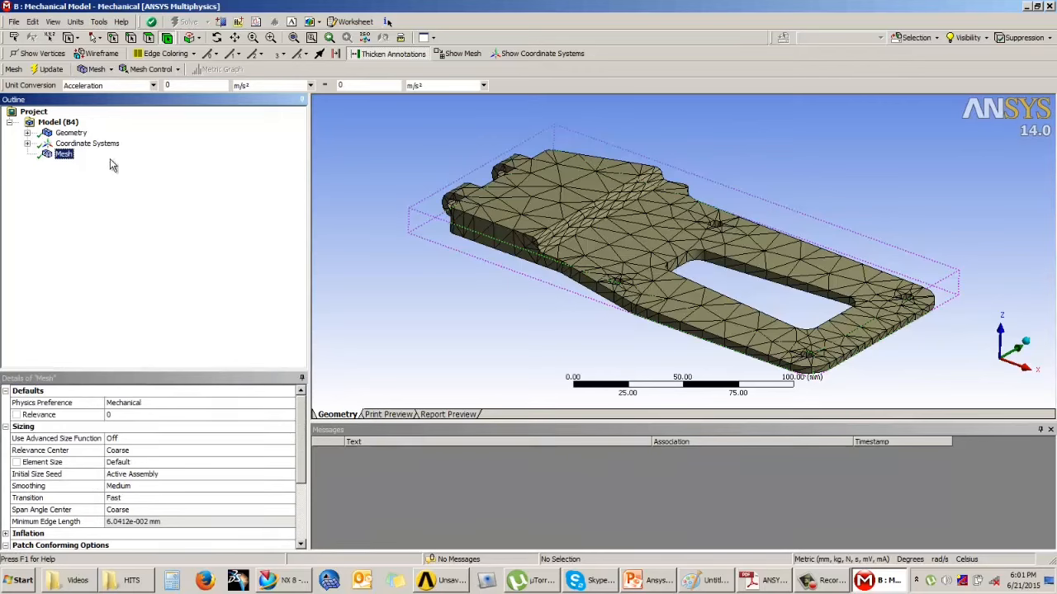
click(65, 145)
click(64, 155)
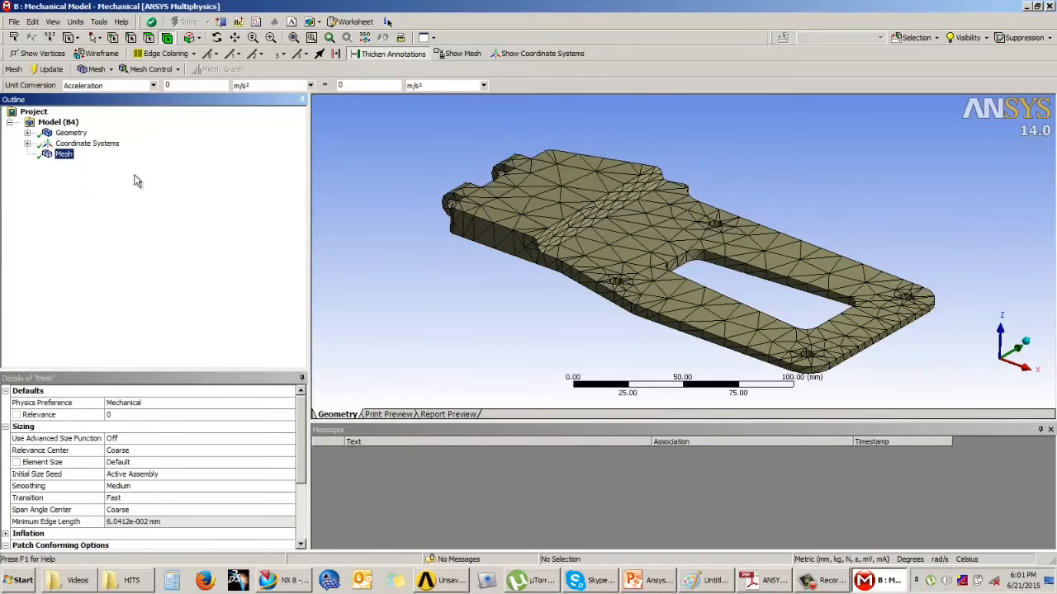
- Insert a Method mesh control and scope it to the tray body
drag(305, 240, 250, 236)
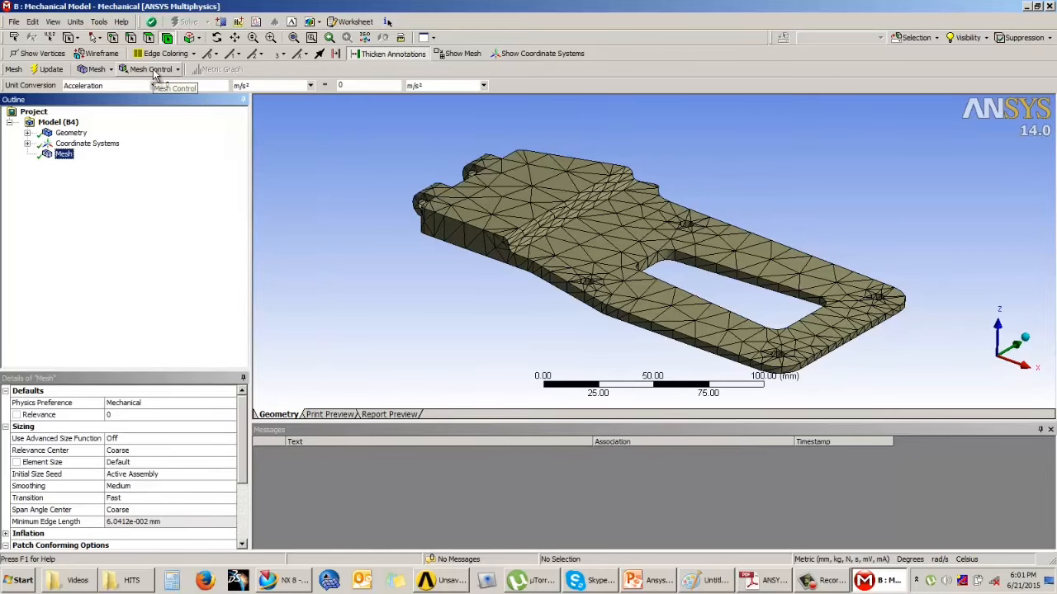
click(153, 69)
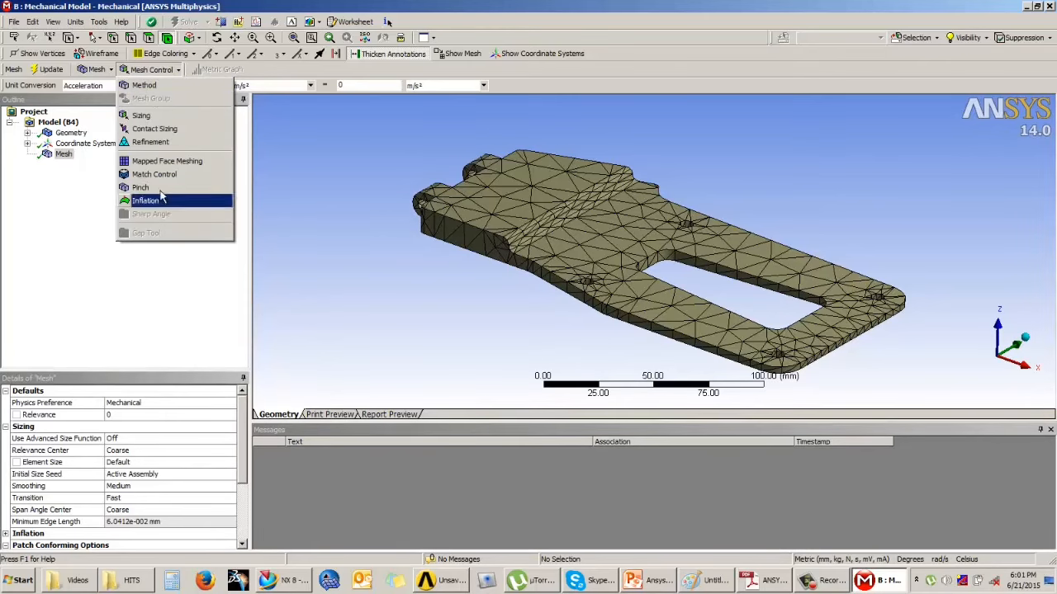
click(144, 85)
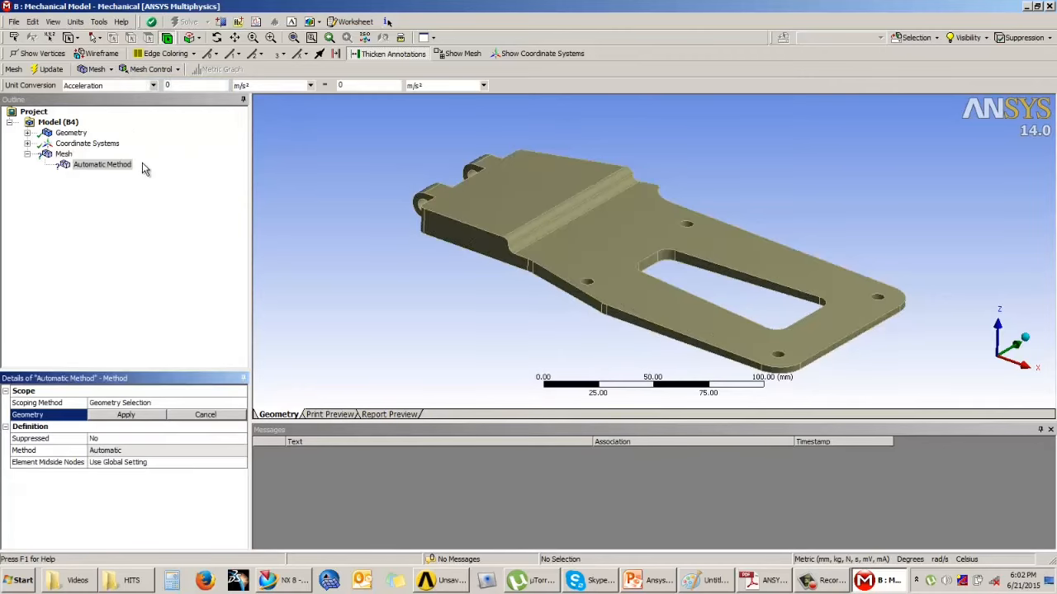
click(106, 168)
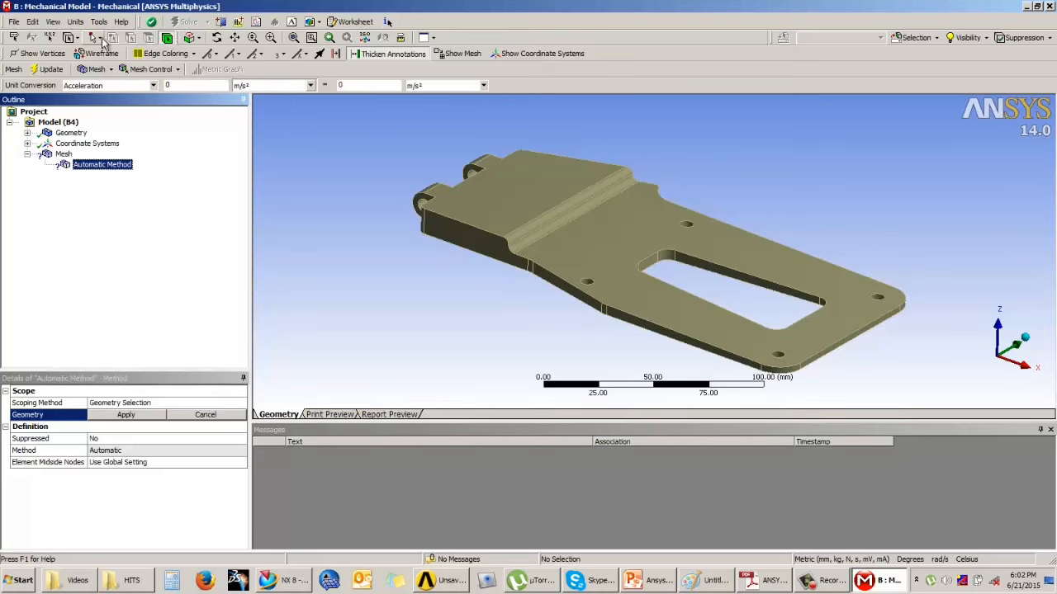
click(581, 232)
click(126, 415)
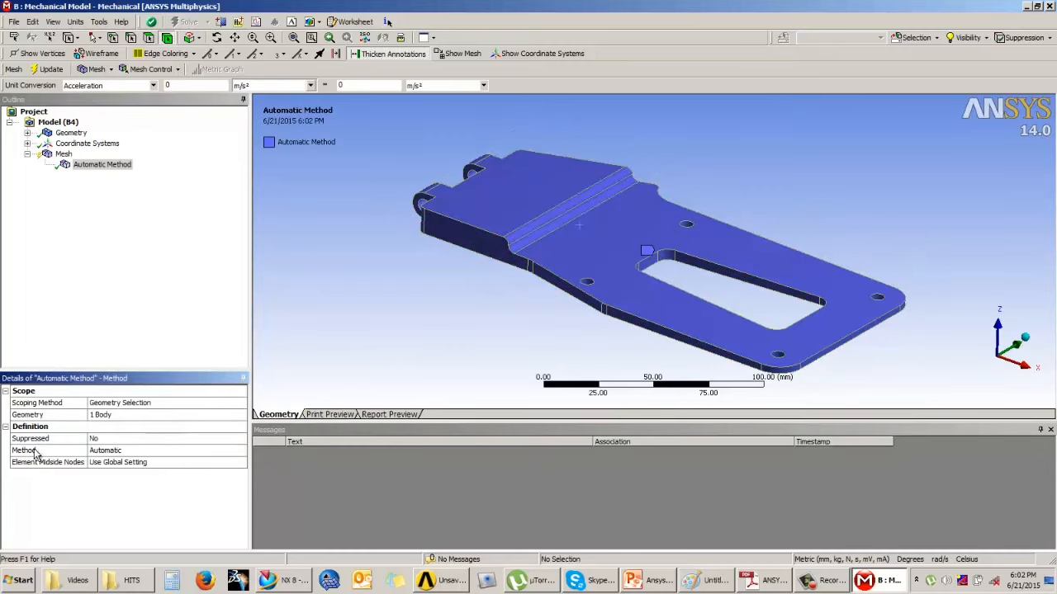
- Set the mesh method to Tetrahedrons with the Patch Conforming algorithm
click(160, 453)
click(241, 453)
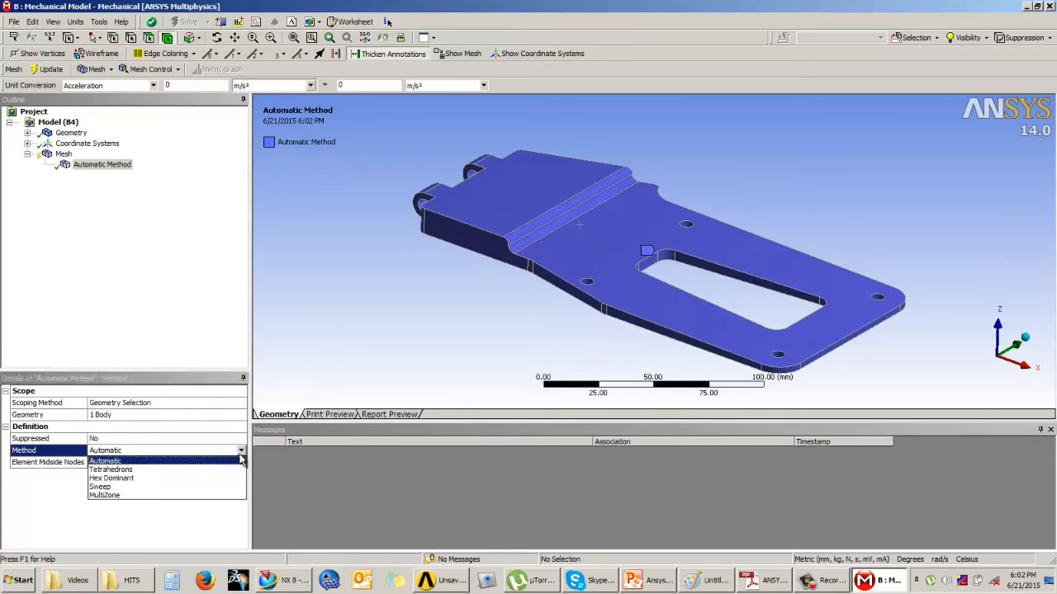
click(116, 470)
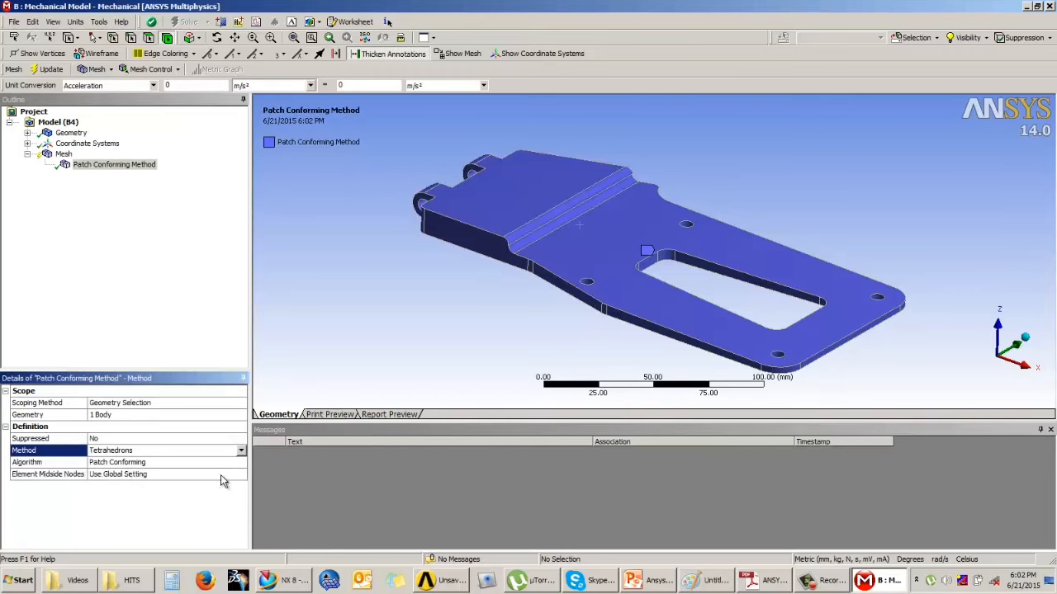
click(124, 464)
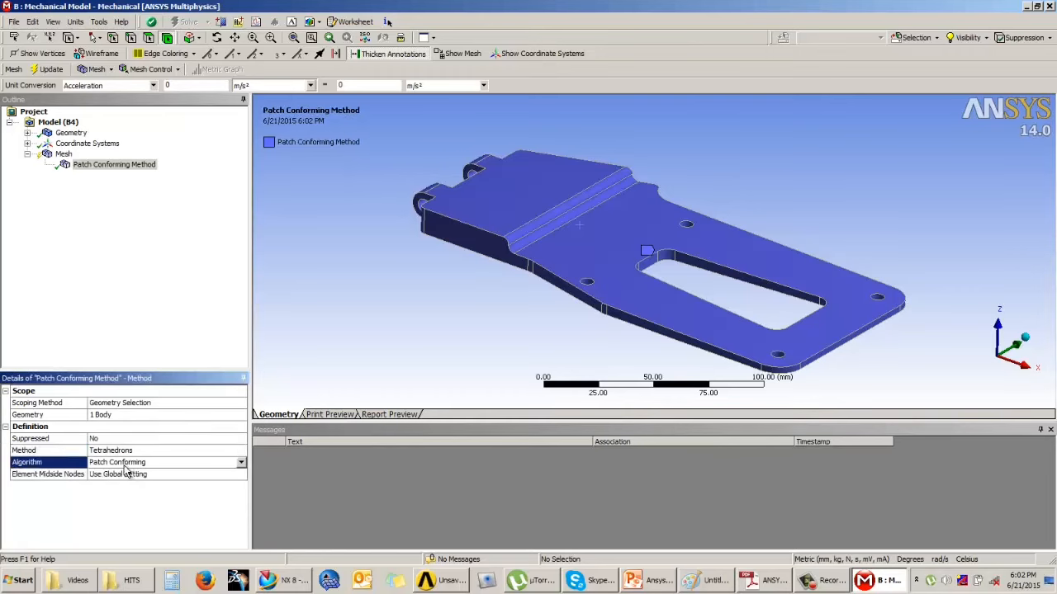
click(241, 463)
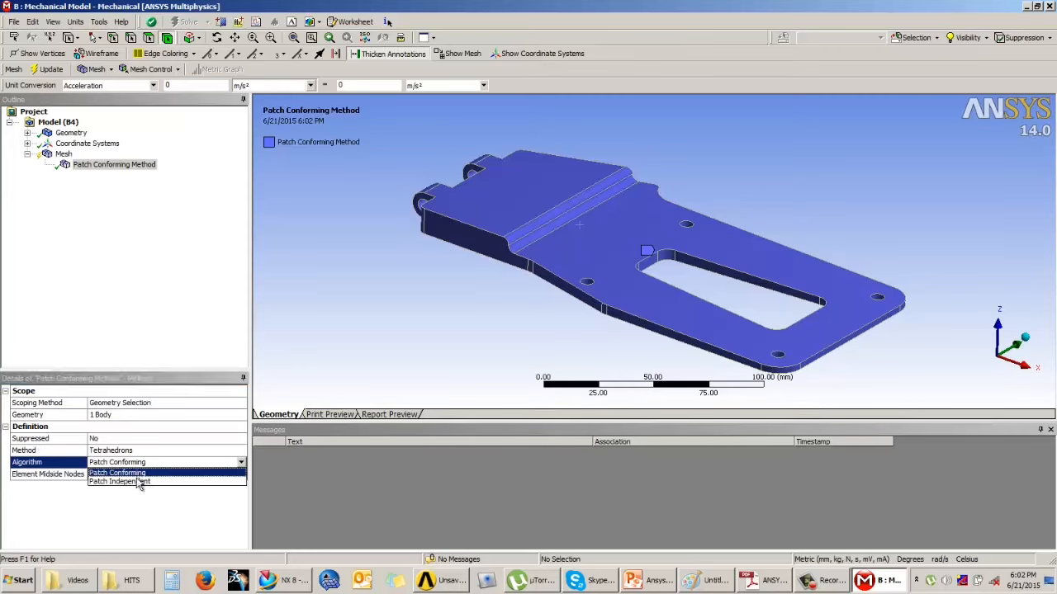
click(143, 475)
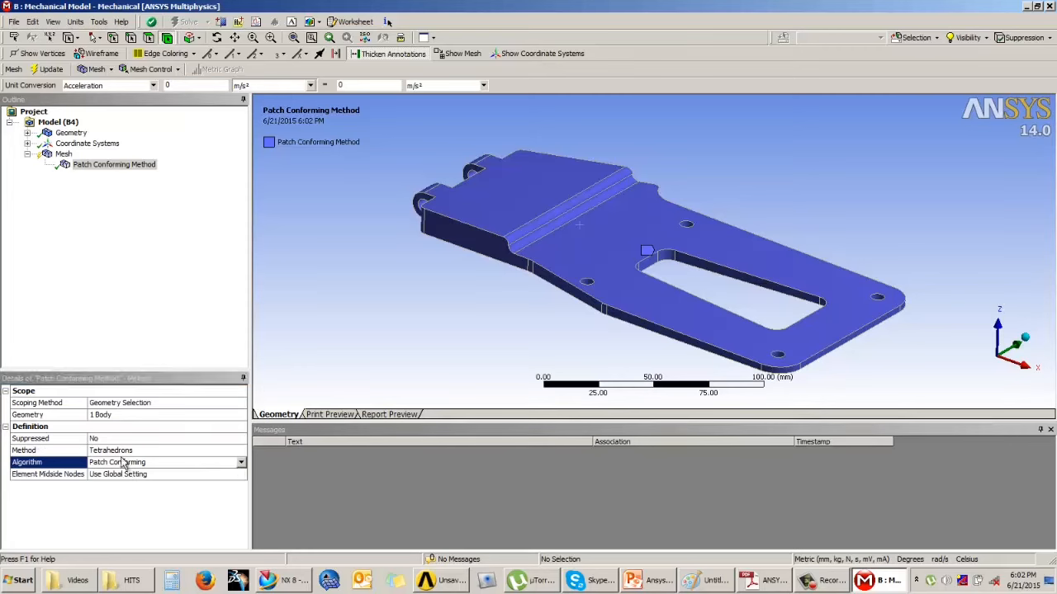
- Update the mesh with the patch conforming method and check its node and element statistics
click(64, 155)
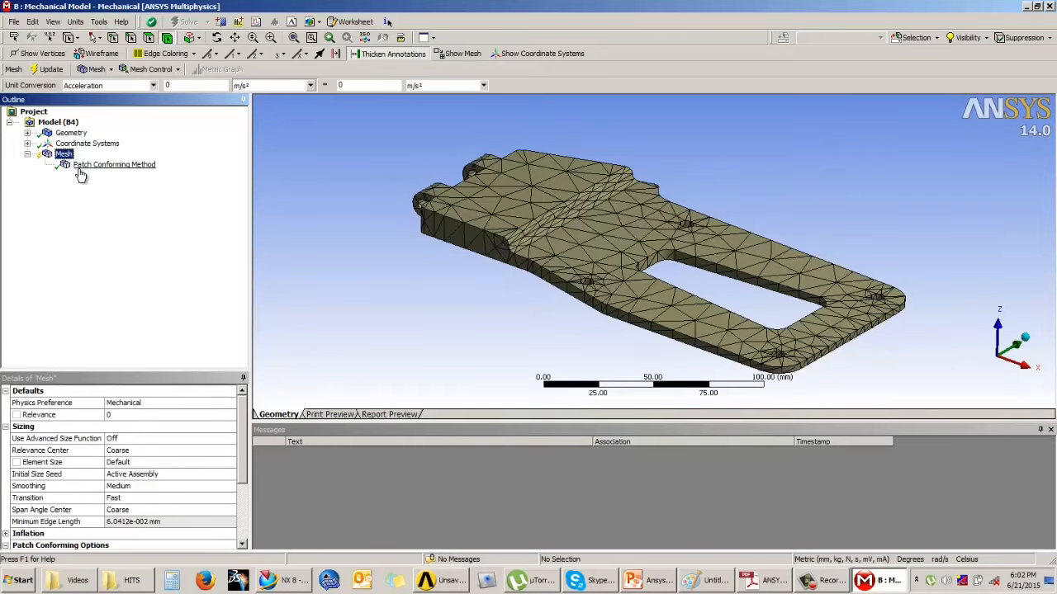
click(48, 71)
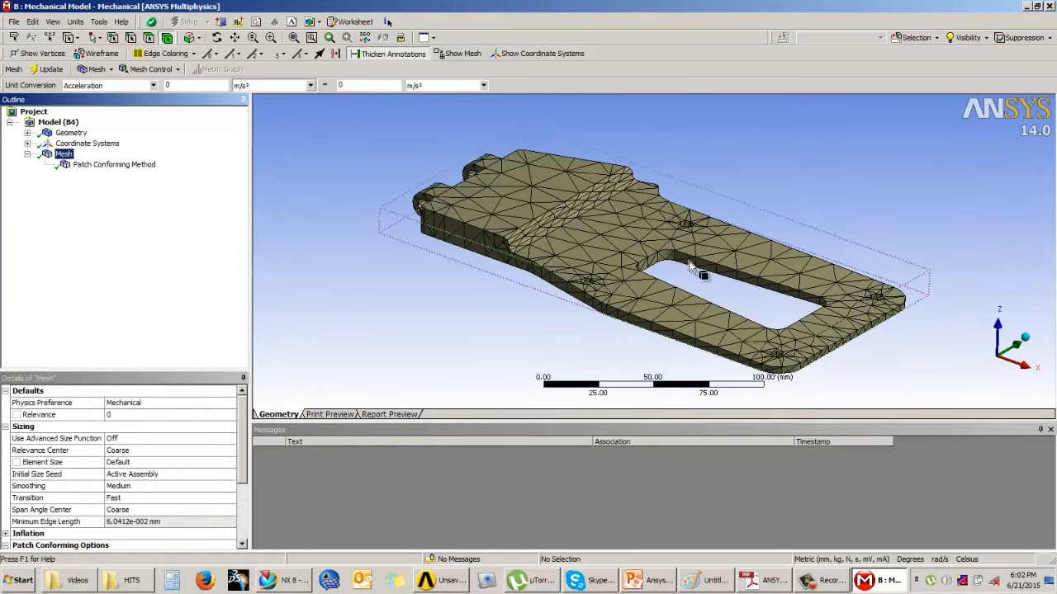
drag(245, 420, 244, 486)
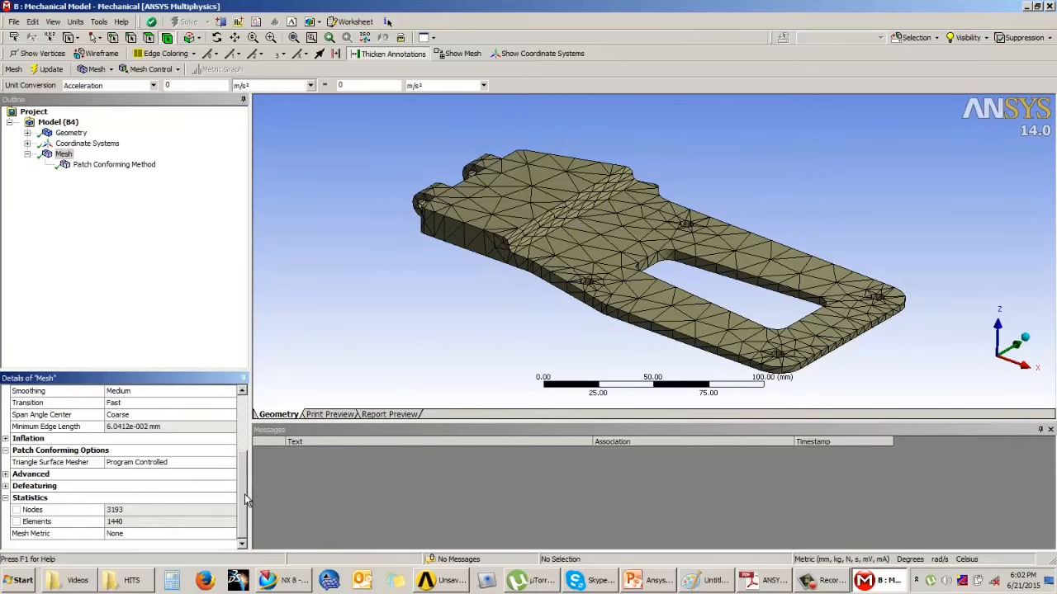
drag(243, 500, 246, 379)
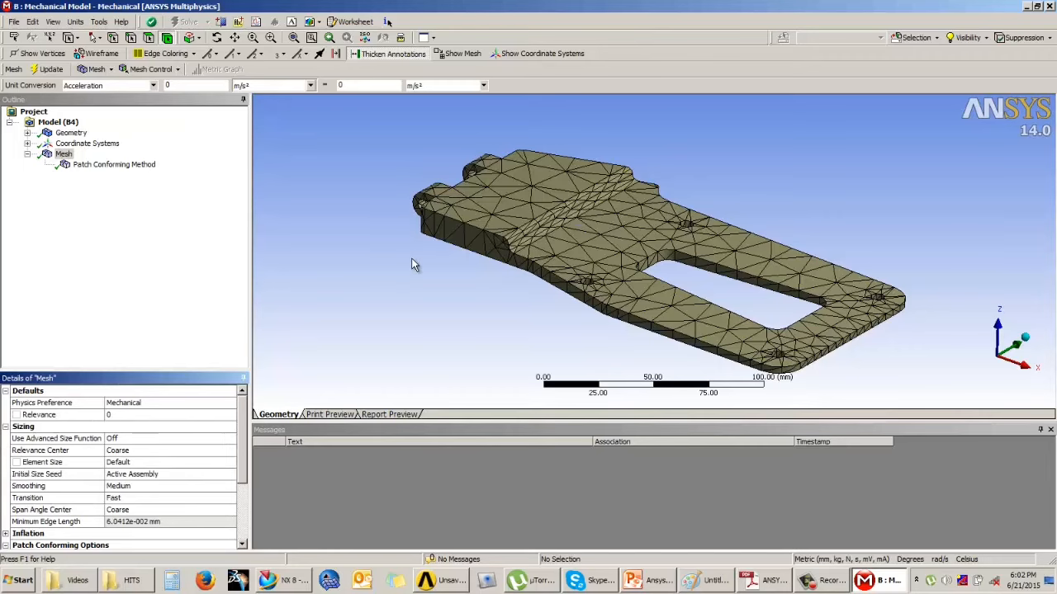
- Change the tetrahedral method's algorithm to Patch Independent
click(102, 168)
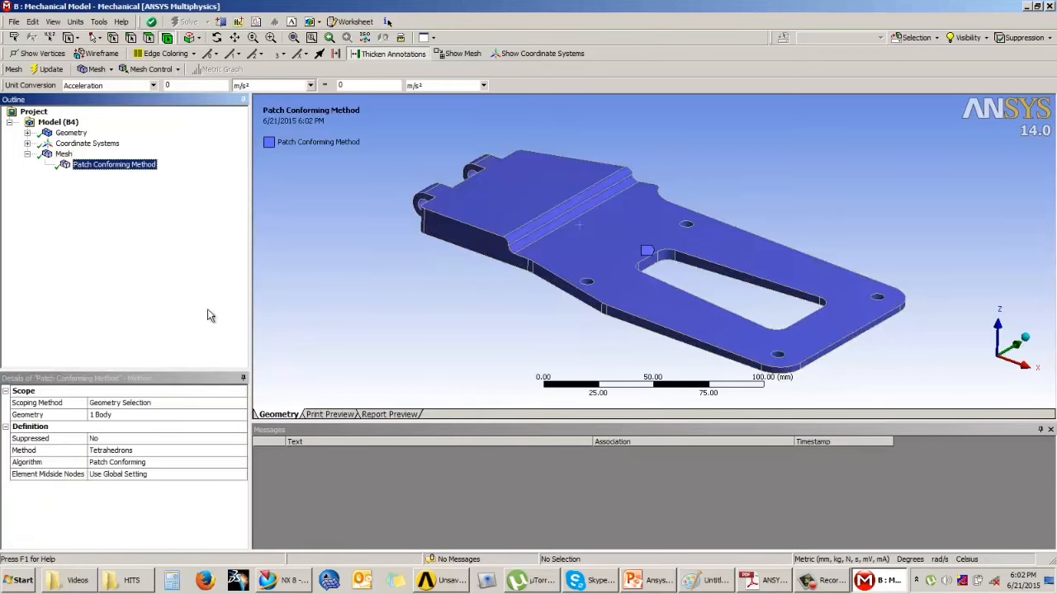
click(187, 465)
click(241, 466)
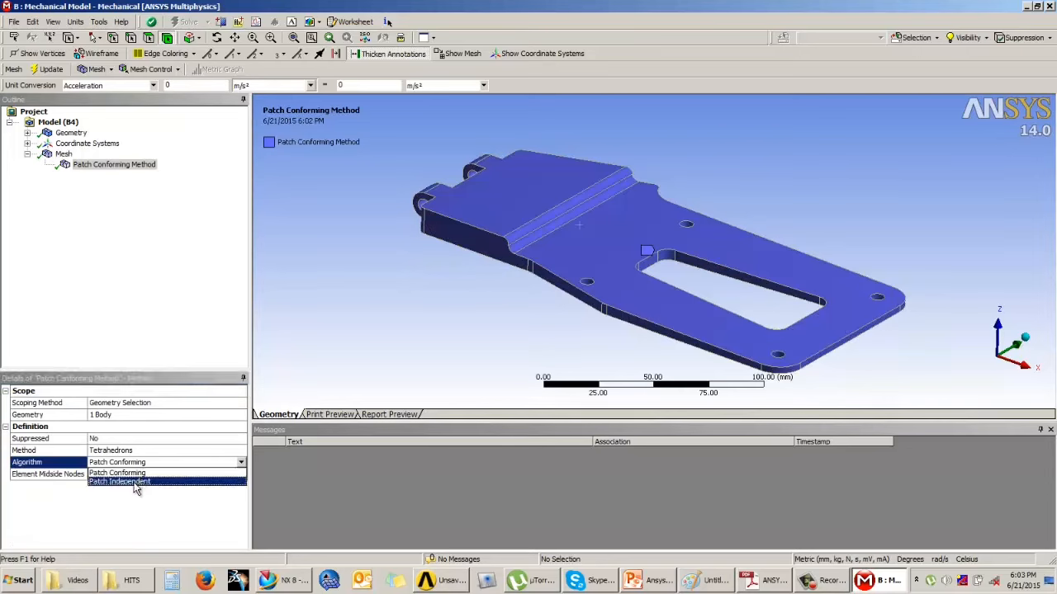
click(124, 485)
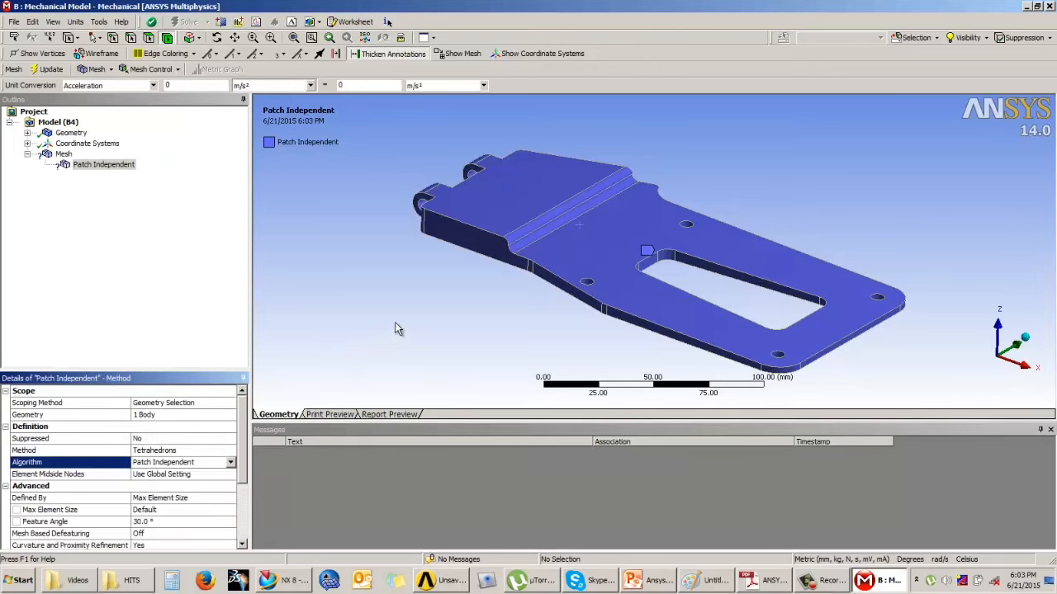
- Review the patch independent method's advanced settings and set its Min Size Limit to 2 mm
scroll(397, 322, down, 2)
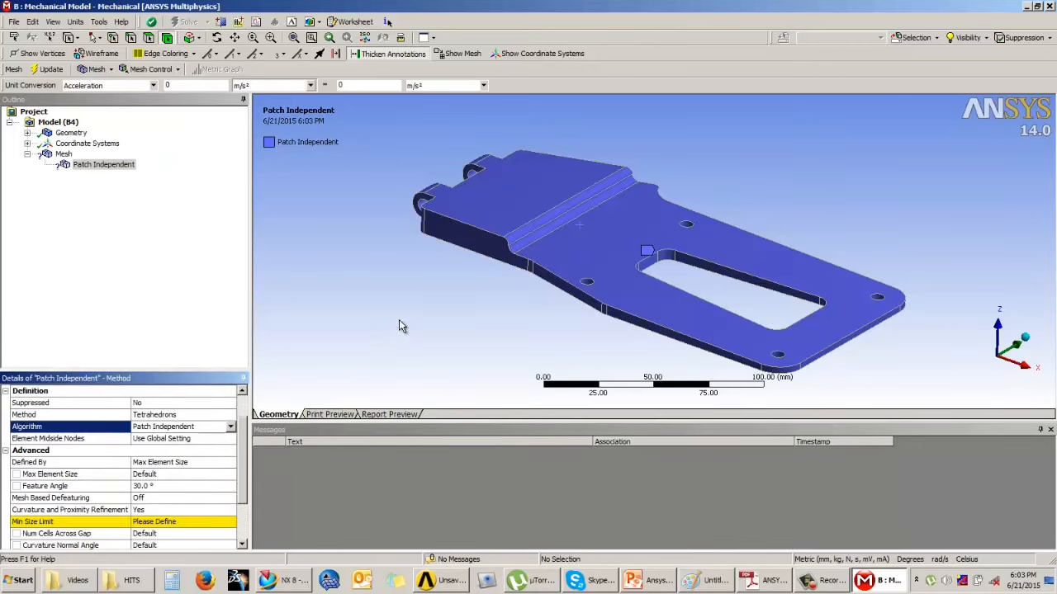
scroll(413, 317, up, 1)
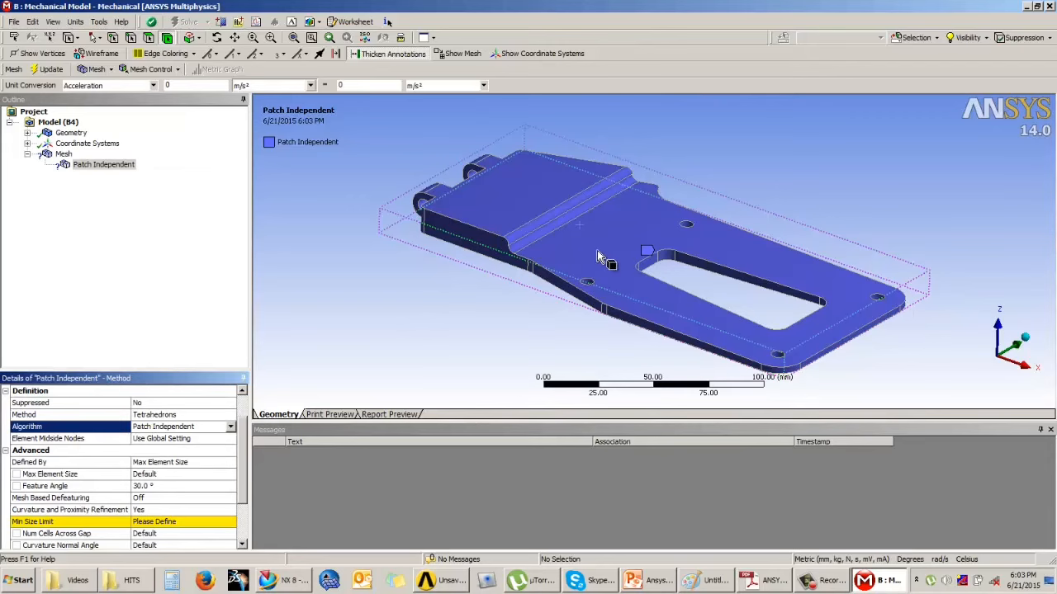
scroll(246, 454, down, 1)
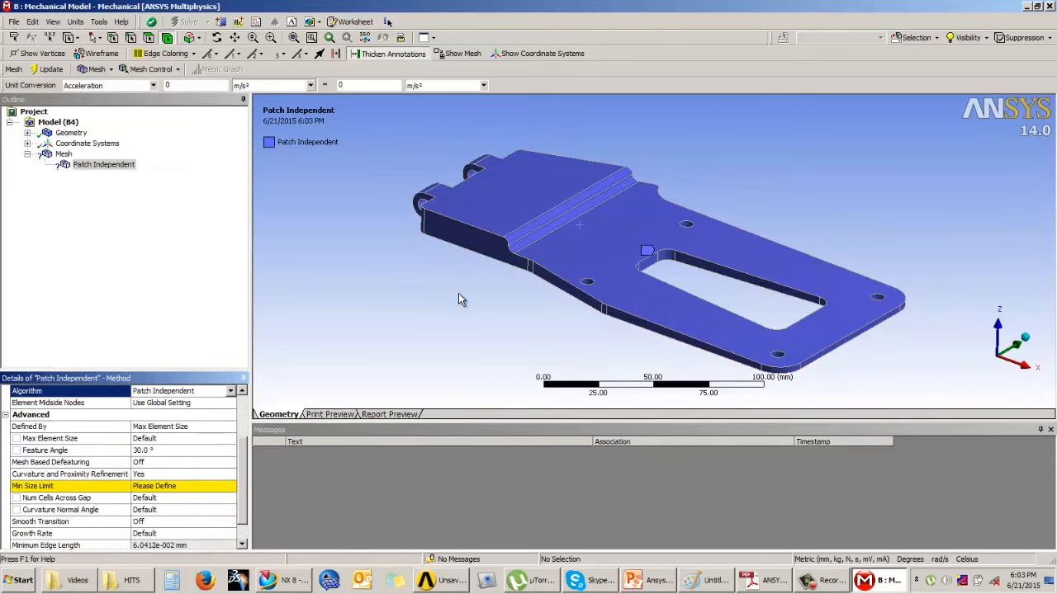
scroll(495, 295, up, 1)
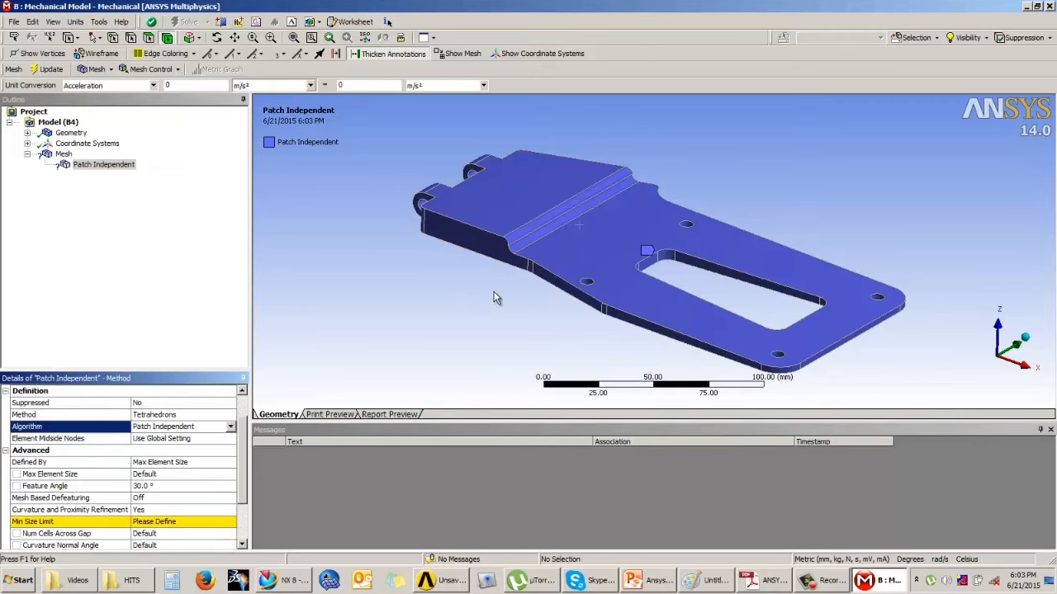
scroll(487, 302, down, 2)
click(163, 462)
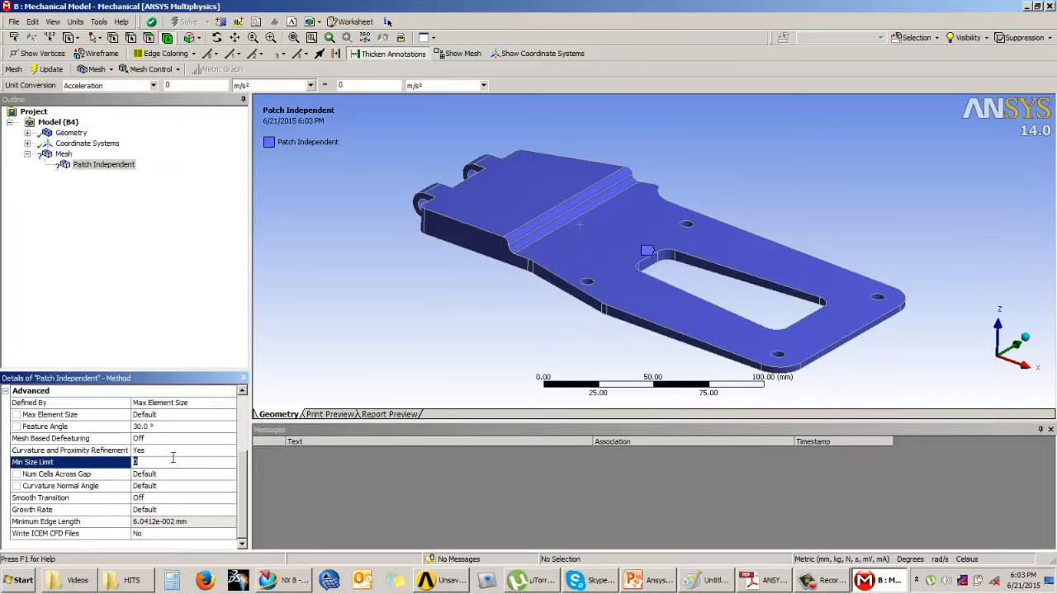
key(Return)
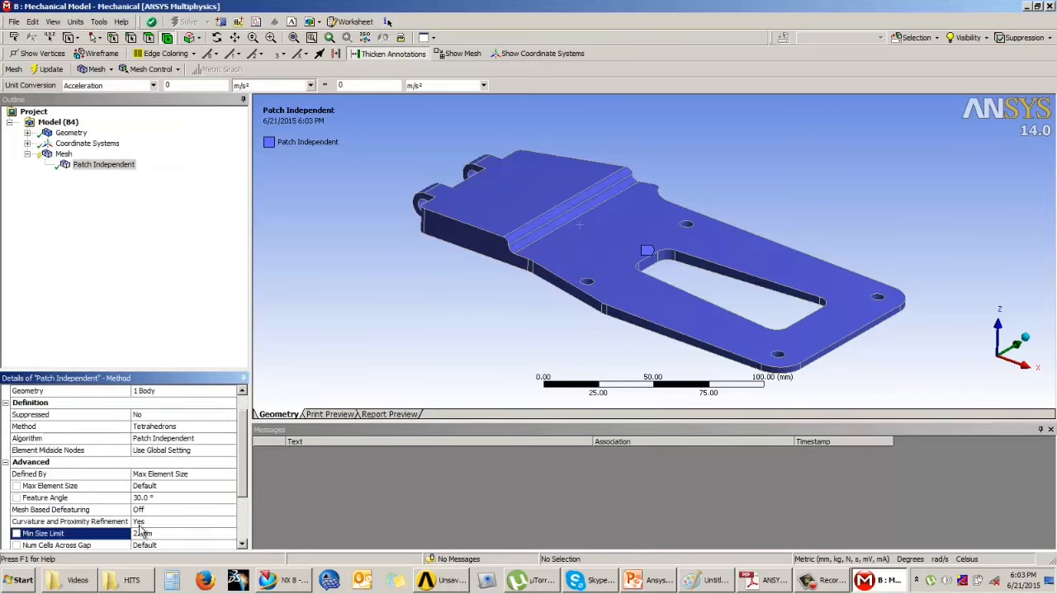
- Examine the tray's stepped bend and the small edge profile beside it up close
click(384, 353)
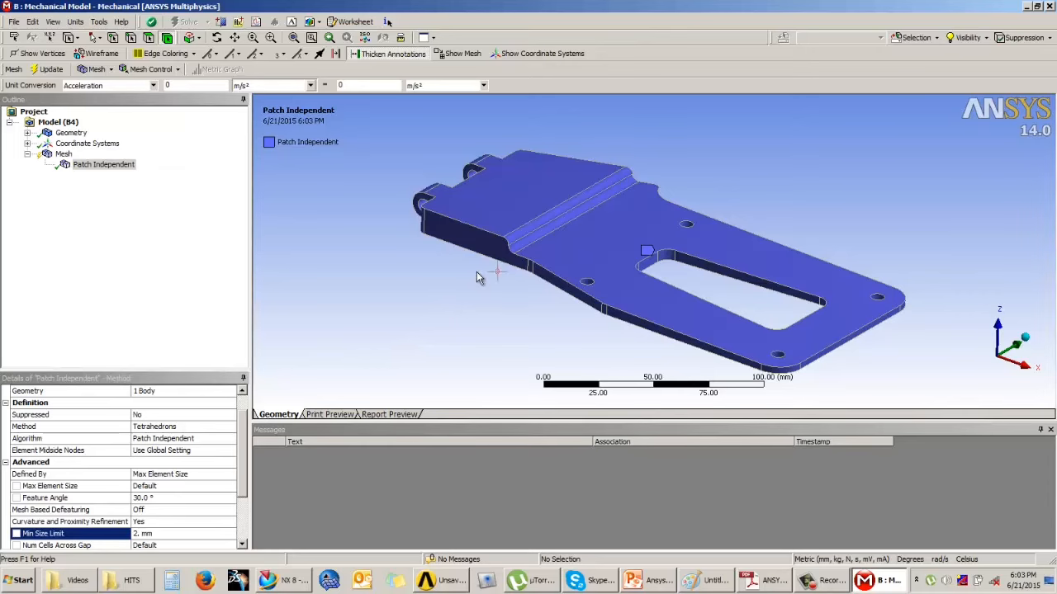
scroll(479, 278, up, 5)
scroll(594, 264, up, 4)
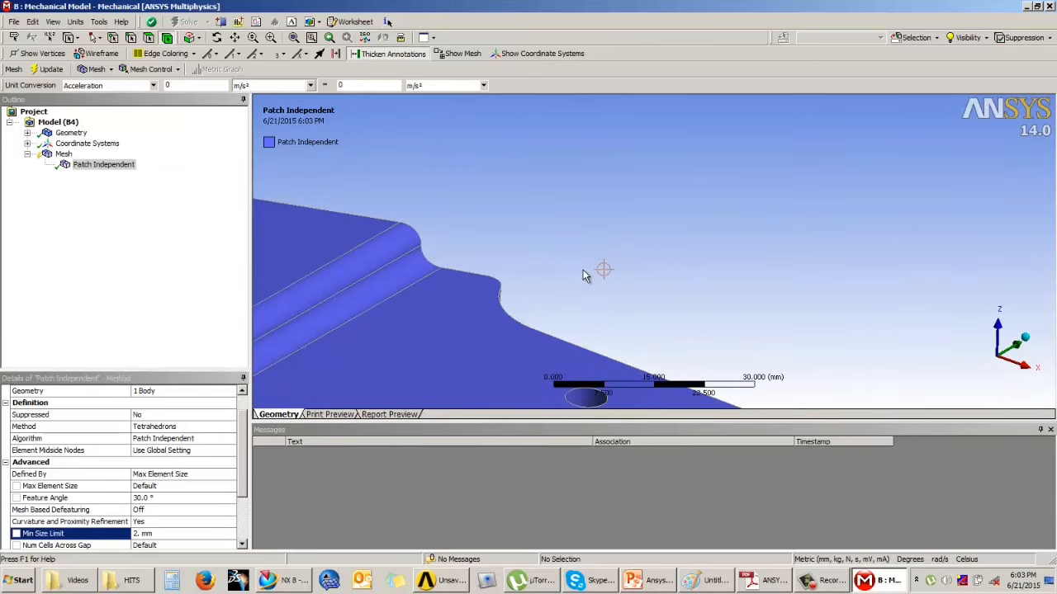
scroll(584, 276, down, 1)
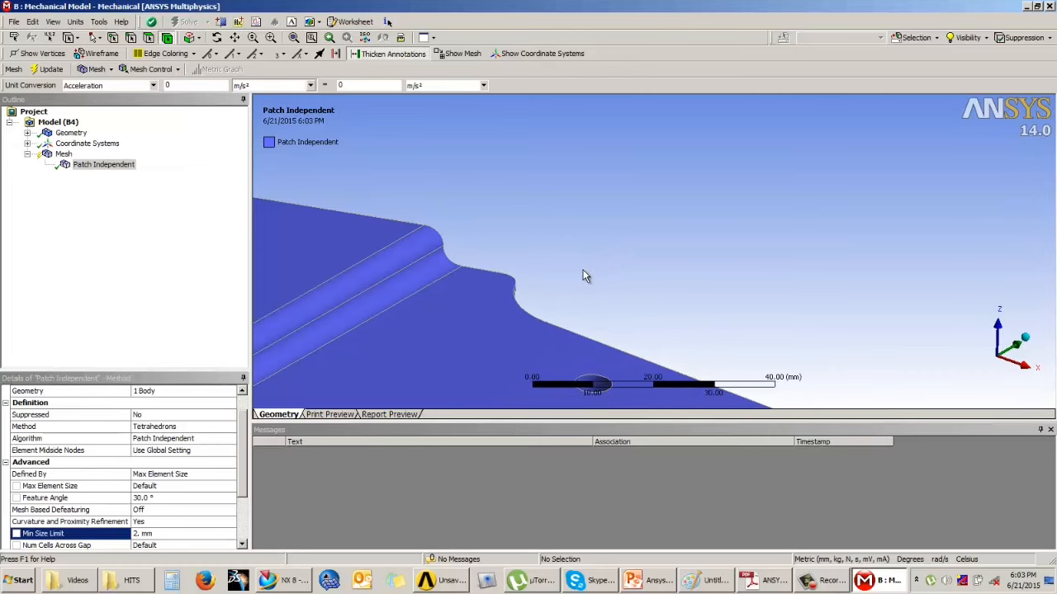
scroll(584, 276, down, 1)
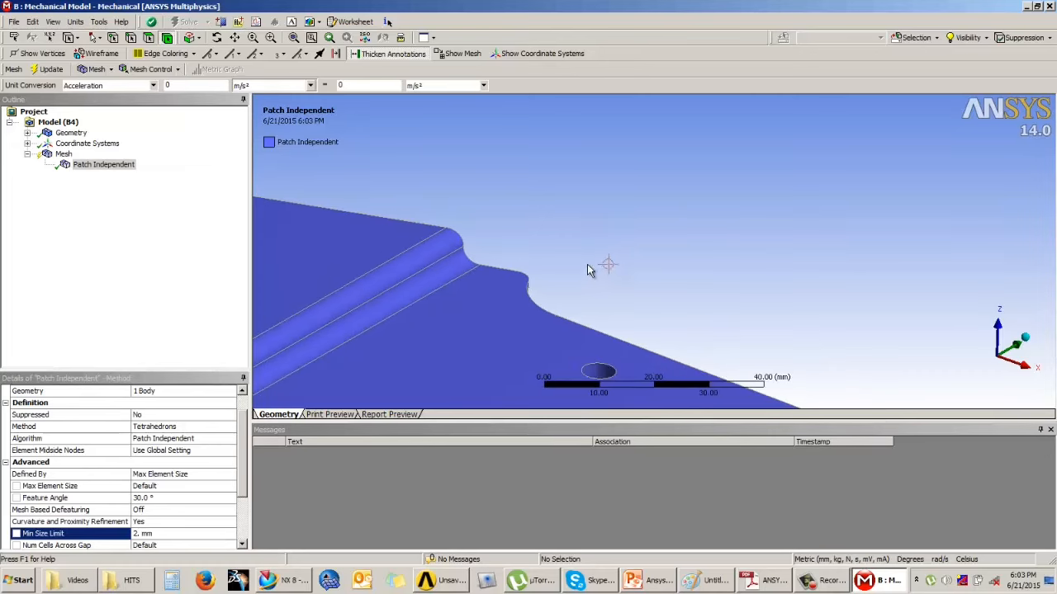
scroll(587, 267, down, 1)
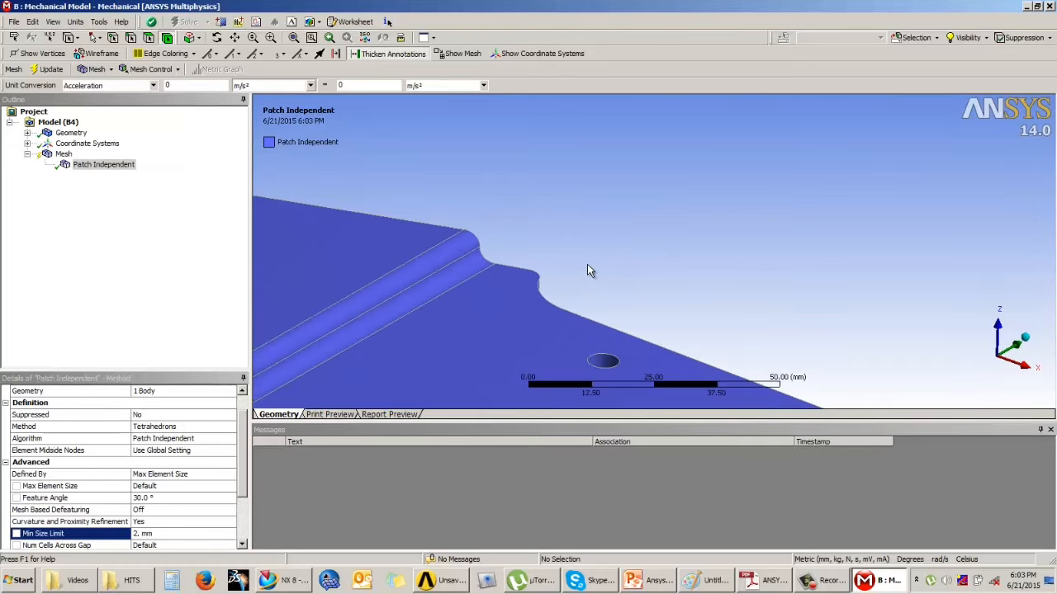
scroll(587, 266, up, 1)
scroll(585, 268, down, 3)
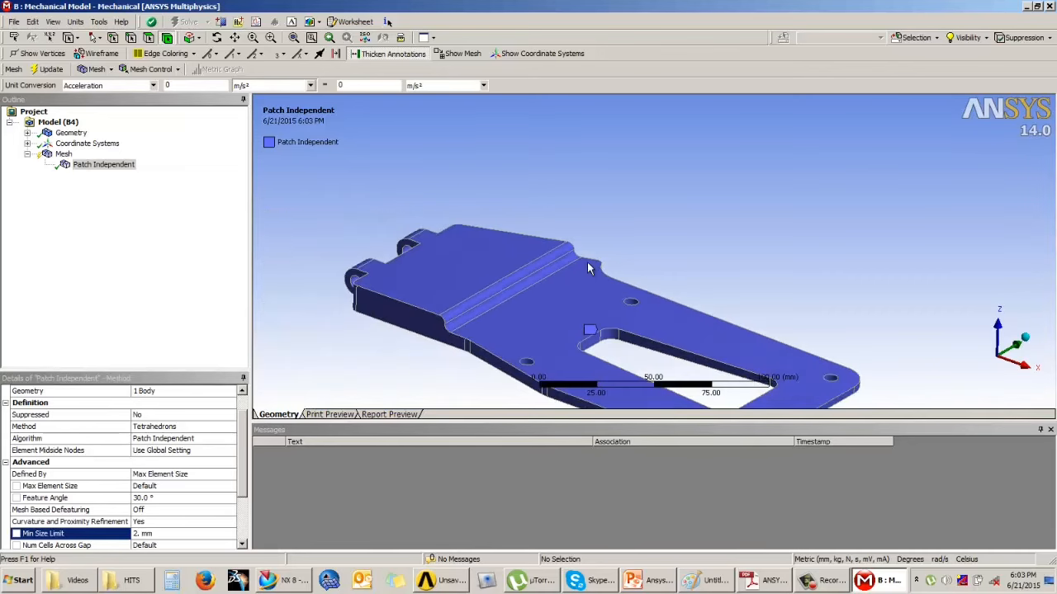
mouse_move(588, 267)
middle_down()
mouse_move(597, 278)
mouse_move(600, 255)
middle_up()
ctrl+middle_drag(563, 288, 568, 257)
scroll(568, 274, up, 1)
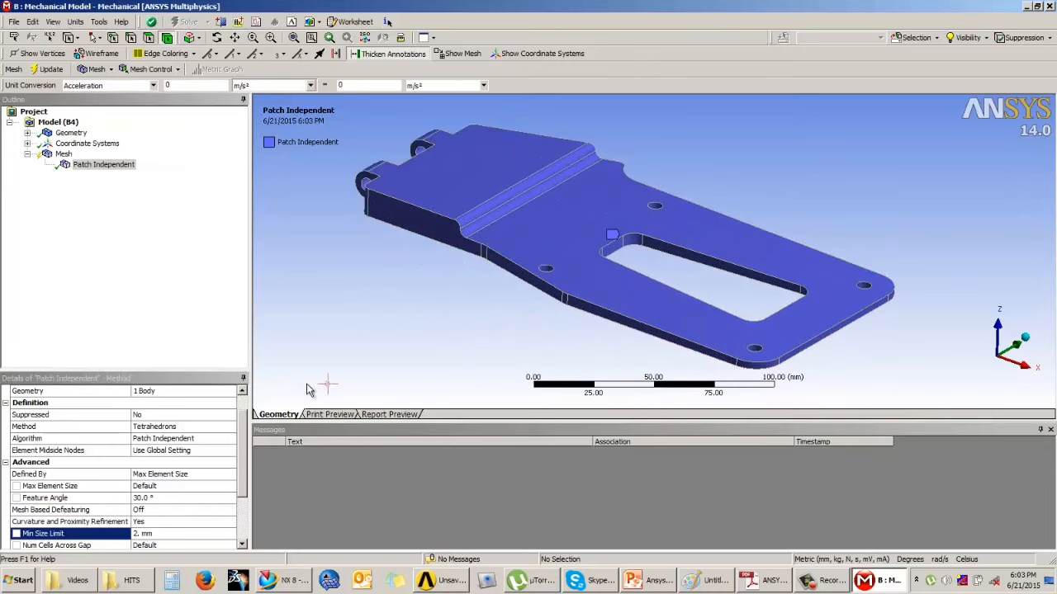
- Review the remaining patch independent settings and update the tray's mesh with this method
drag(243, 442, 245, 473)
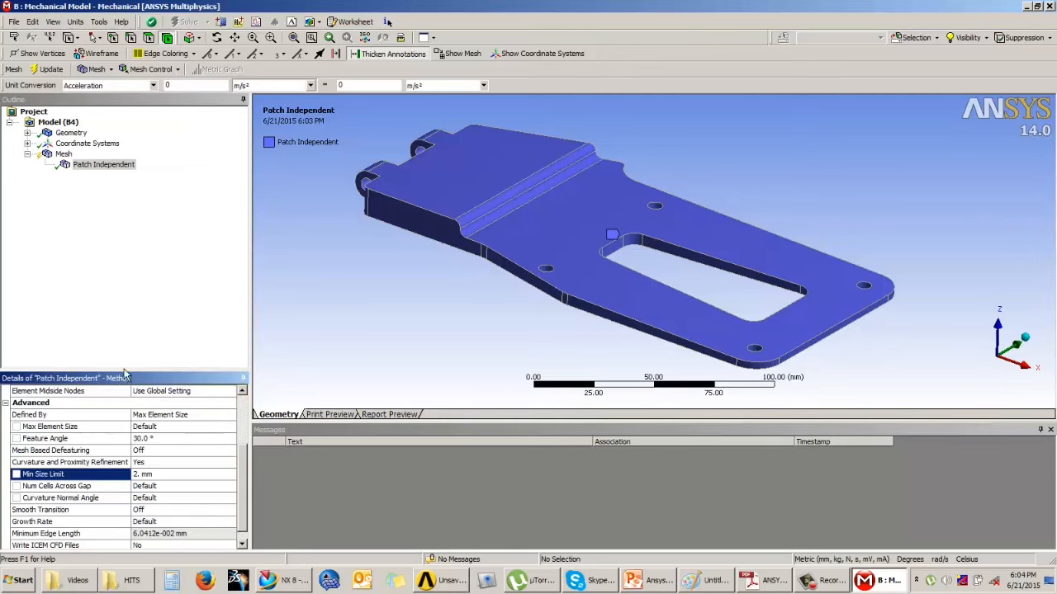
click(64, 155)
click(46, 69)
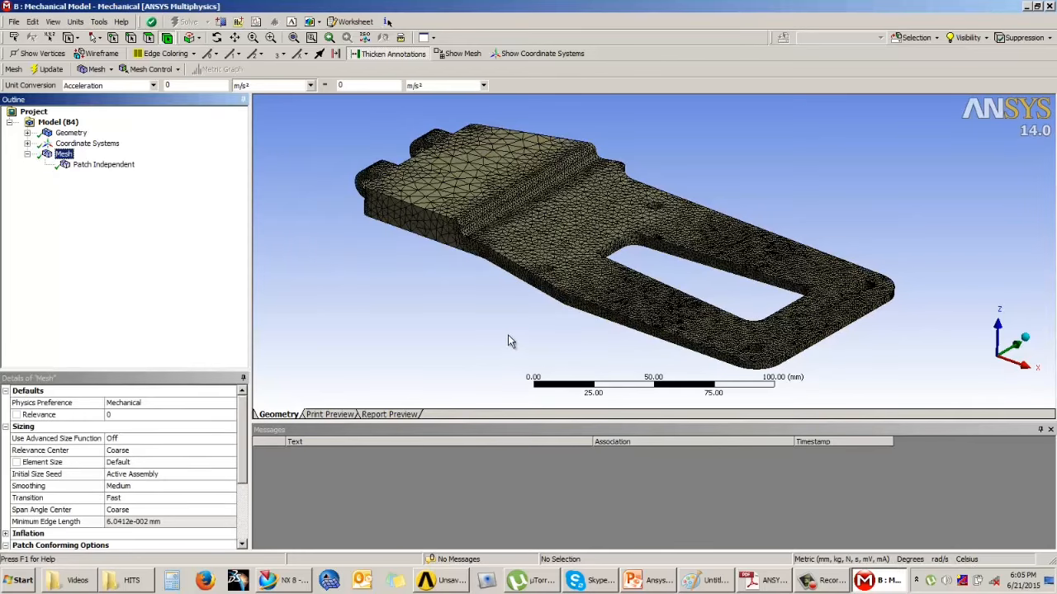
- Examine the patch independent mesh around the tray's stepped bend and the two hinge lugs
scroll(476, 337, up, 2)
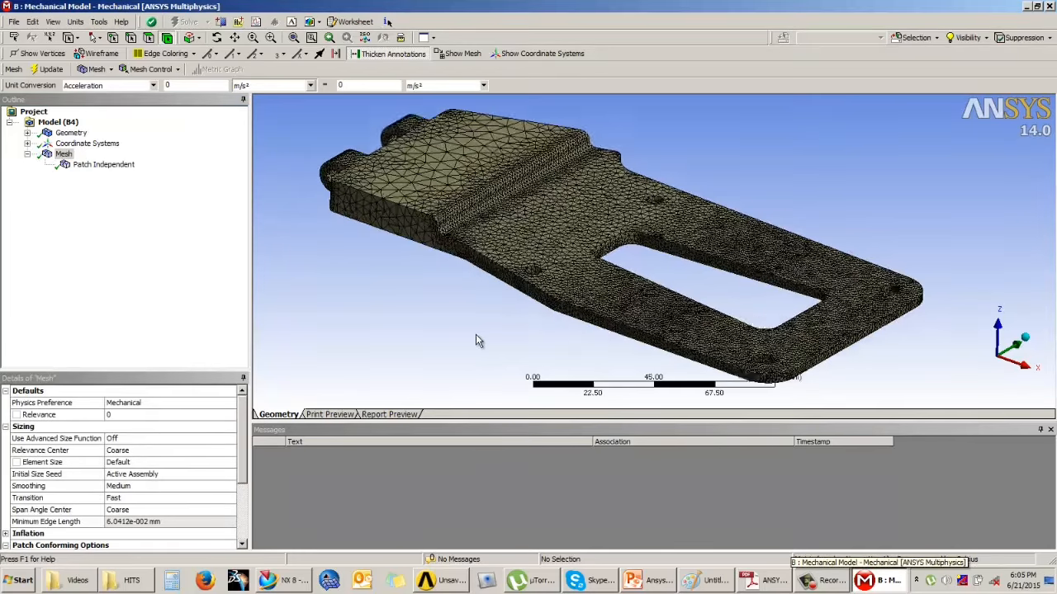
ctrl+middle_drag(483, 261, 520, 268)
scroll(565, 275, up, 4)
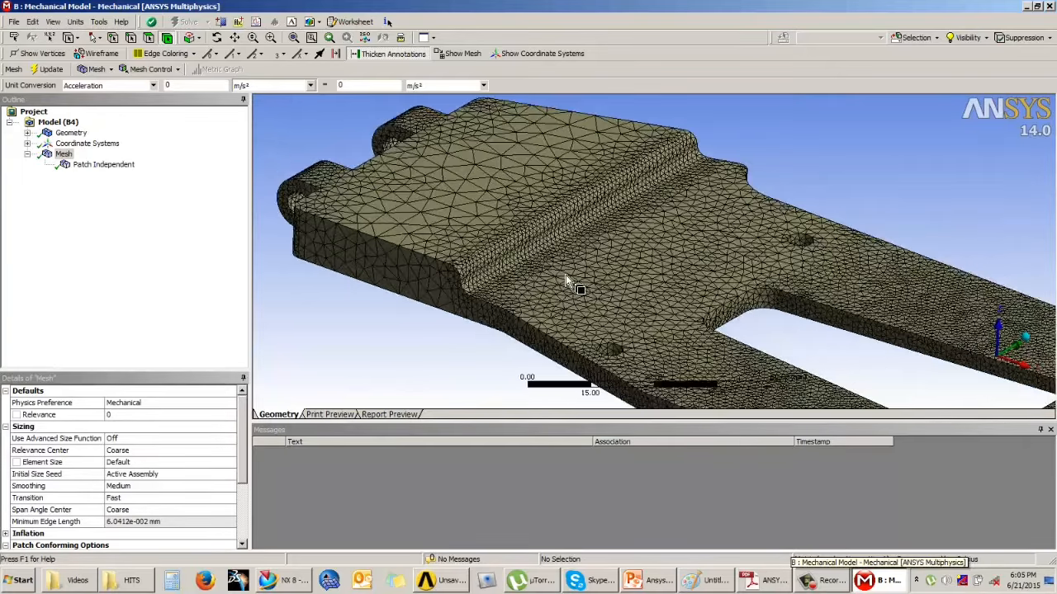
scroll(565, 274, up, 2)
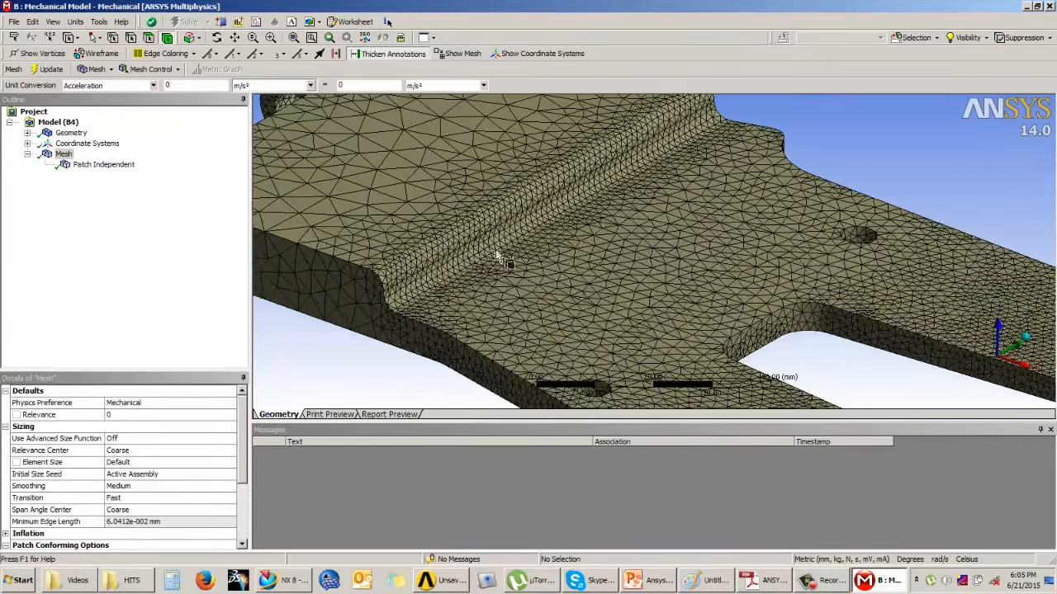
scroll(782, 315, down, 2)
middle_drag(782, 315, 578, 285)
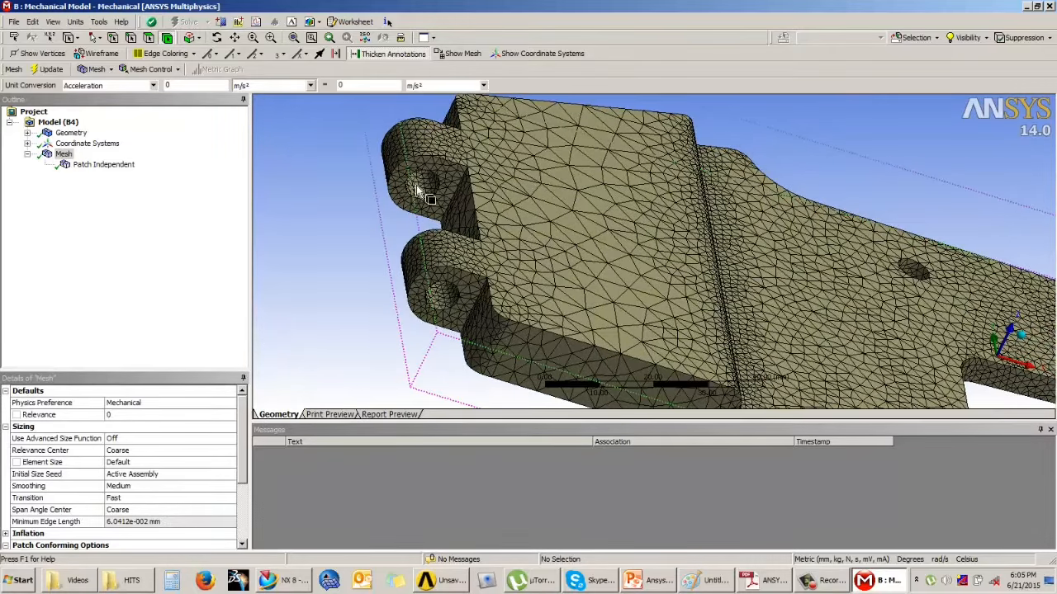
scroll(571, 265, down, 3)
middle_drag(705, 285, 549, 232)
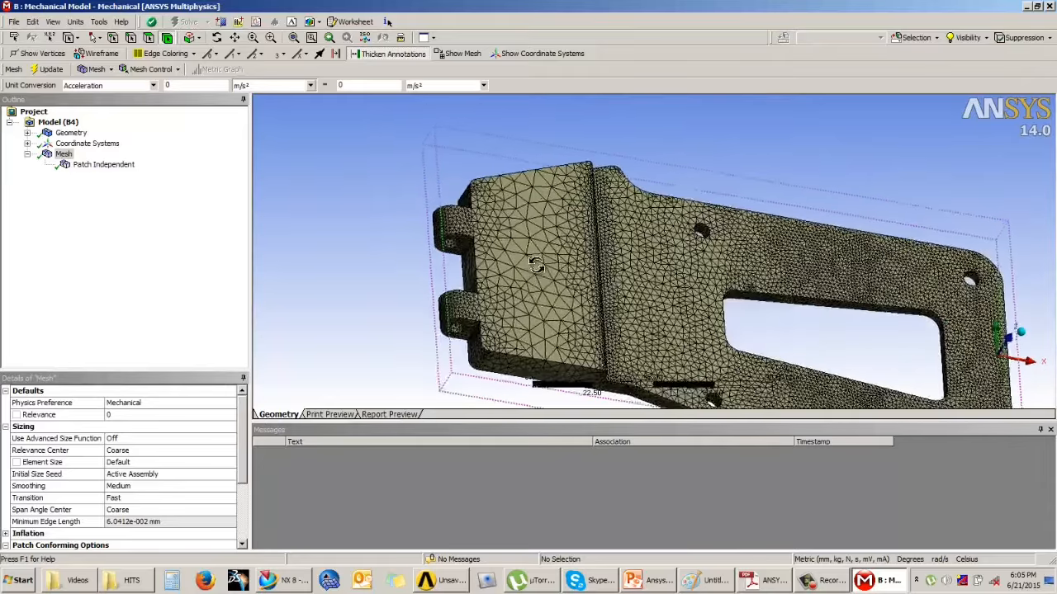
- Examine the mesh density around the rectangular cutout and holes compared with the raised end of the tray
middle_drag(748, 295, 596, 202)
scroll(784, 294, up, 3)
scroll(785, 295, up, 2)
ctrl+middle_drag(783, 294, 692, 278)
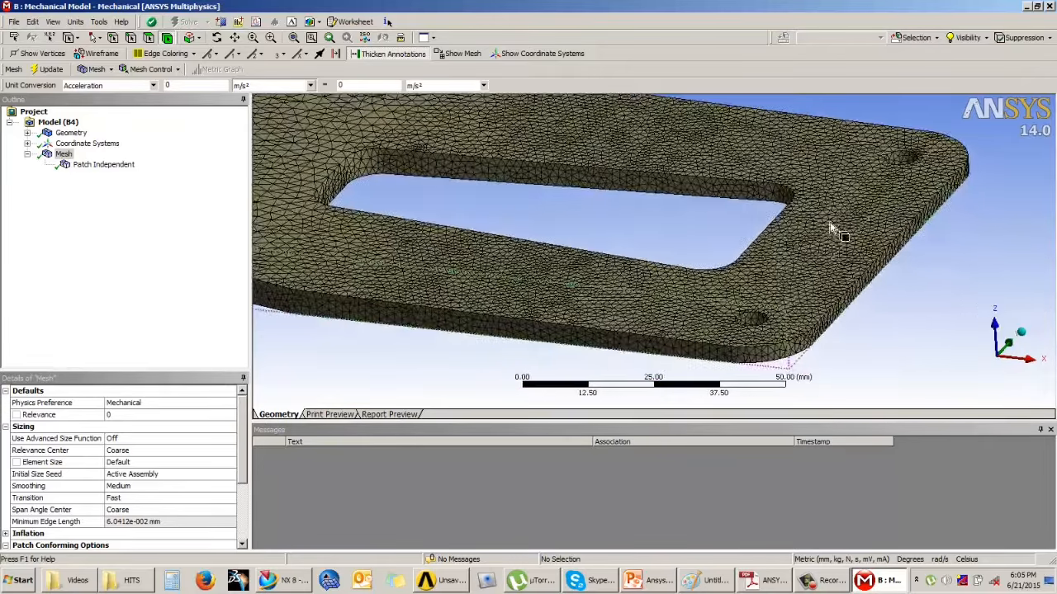
middle_drag(778, 259, 634, 234)
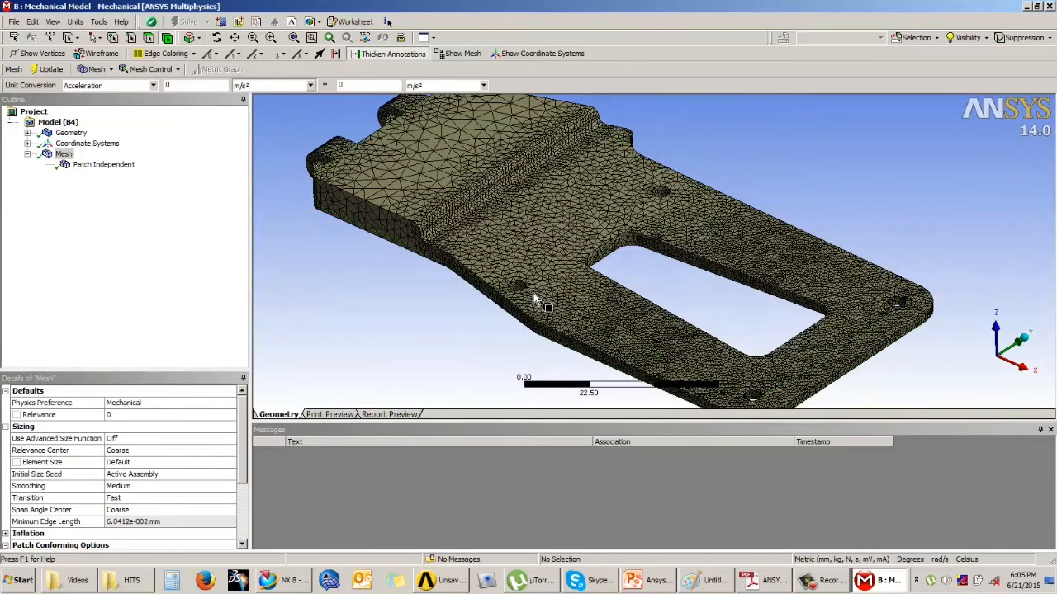
scroll(541, 291, down, 3)
mouse_move(540, 288)
middle_down()
mouse_move(540, 271)
mouse_move(555, 285)
middle_up()
scroll(581, 247, up, 3)
ctrl+middle_drag(578, 238, 608, 347)
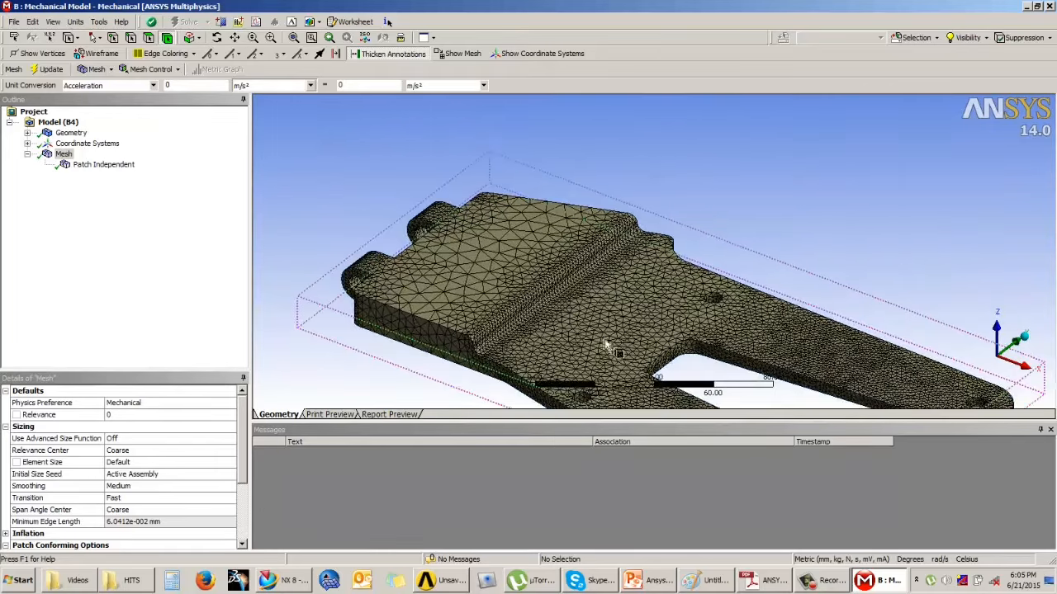
scroll(495, 302, up, 2)
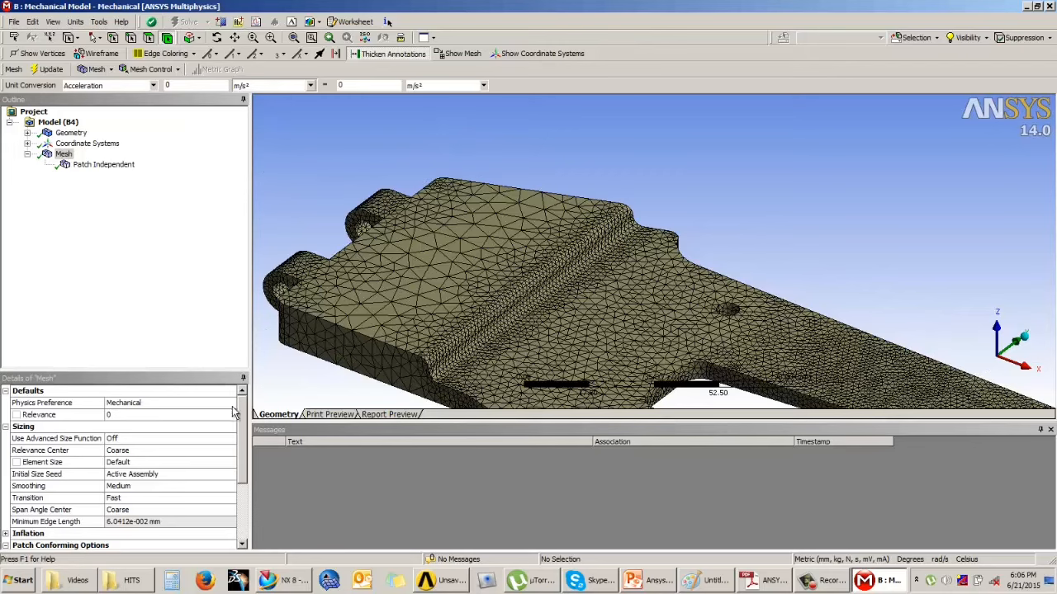
mouse_move(244, 414)
mouse_down()
mouse_move(244, 467)
mouse_move(253, 403)
mouse_up()
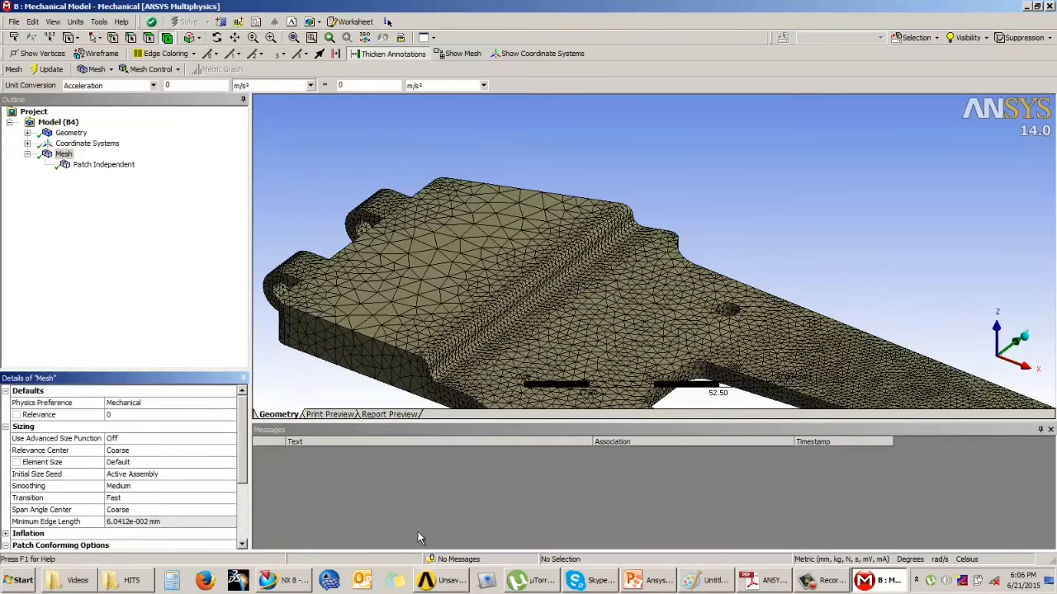
click(813, 584)
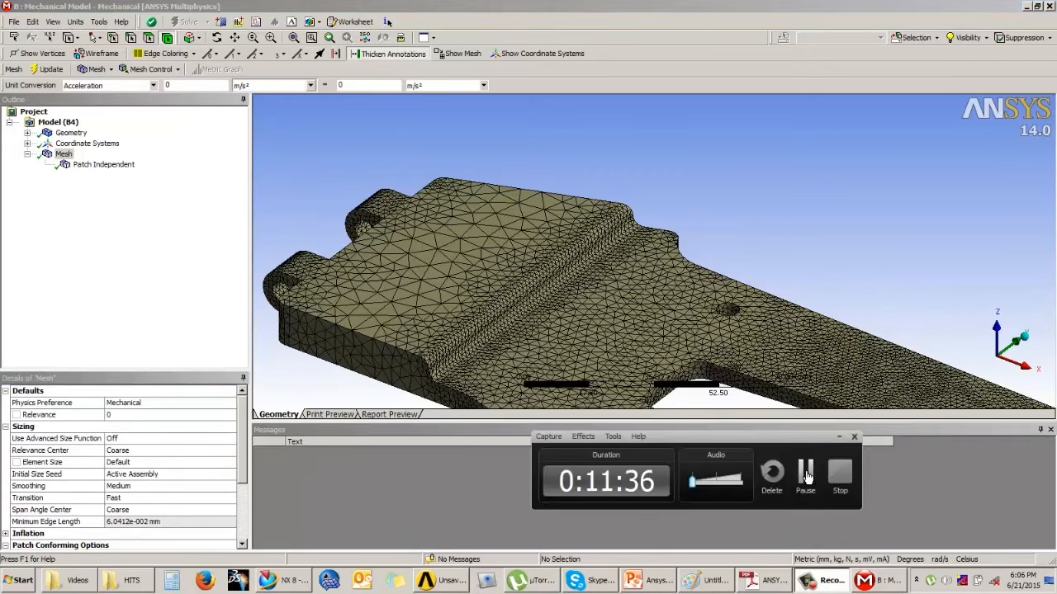
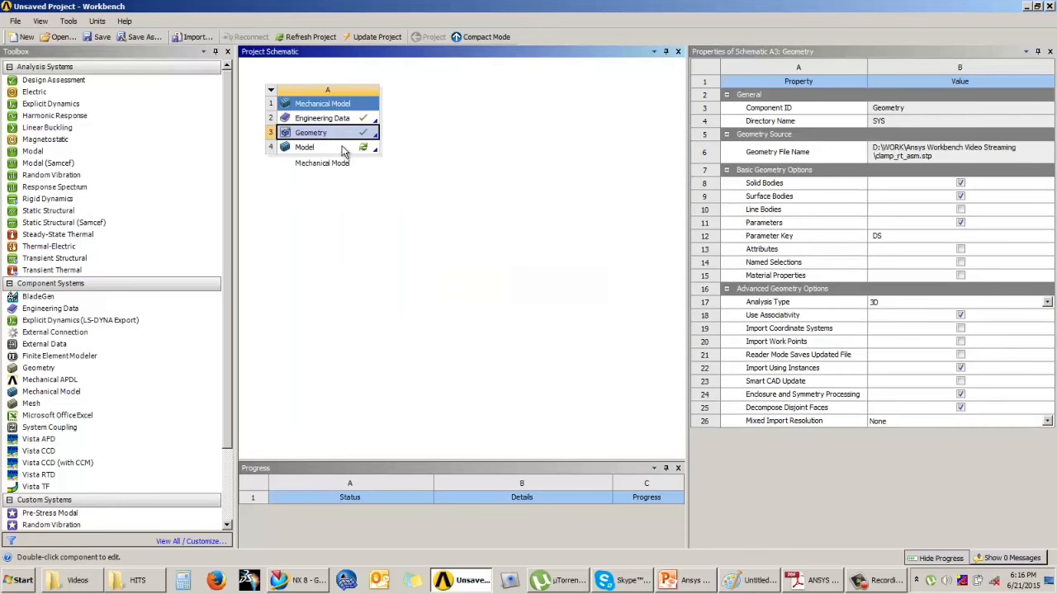
- Open the clamp assembly's model from the Workbench project in Mechanical and view the whole assembly
double_click(341, 148)
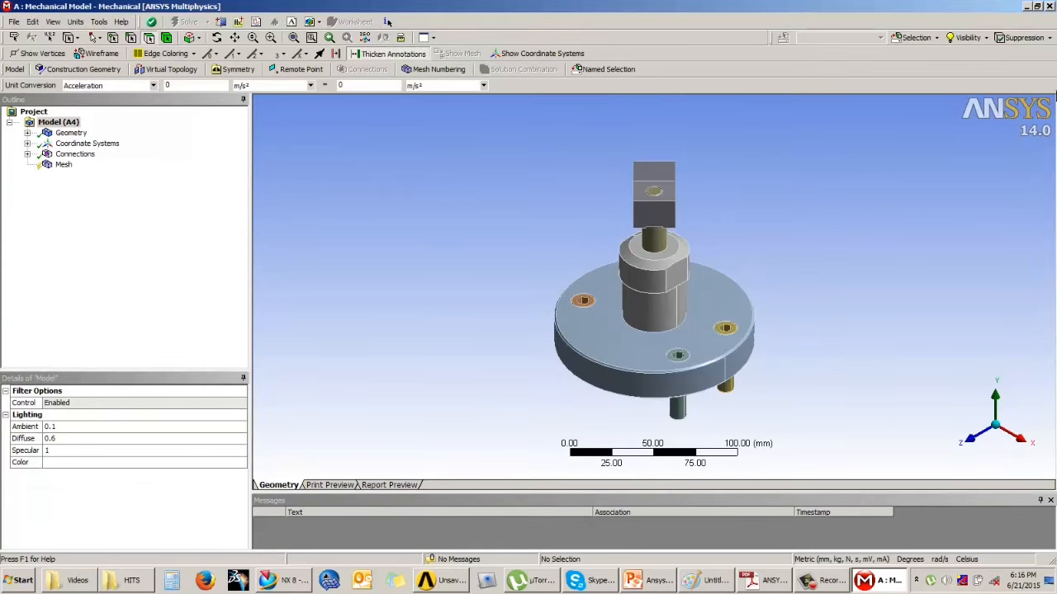
middle_drag(677, 335, 697, 310)
scroll(718, 330, up, 3)
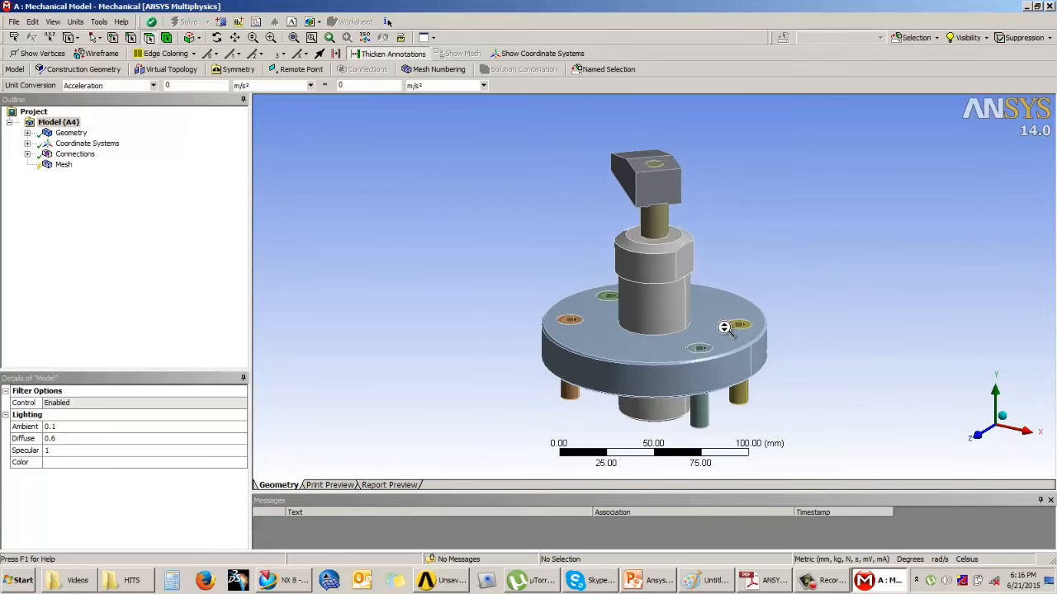
scroll(715, 347, up, 3)
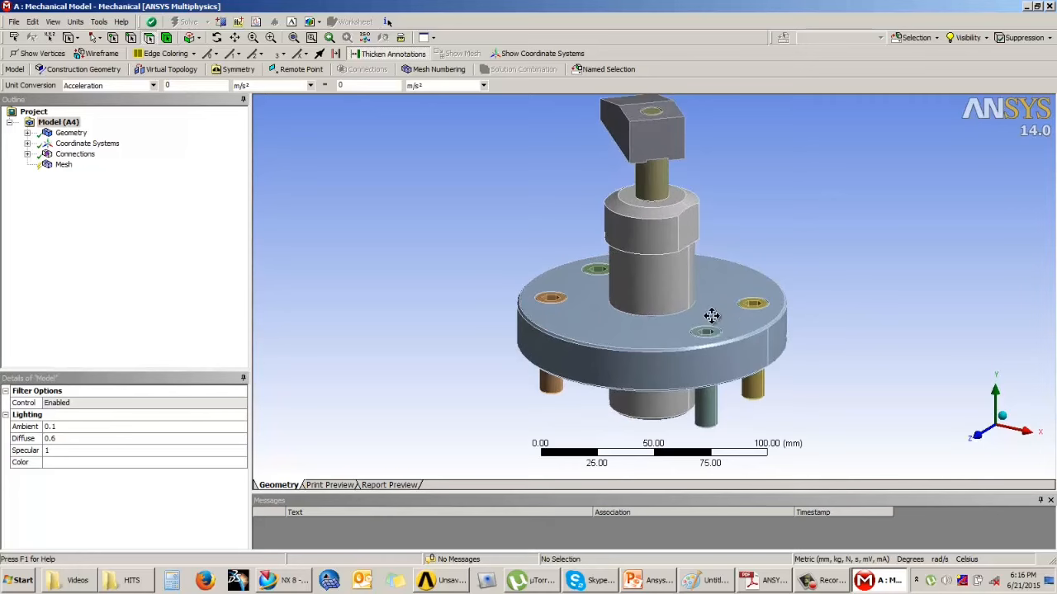
ctrl+middle_drag(701, 327, 693, 327)
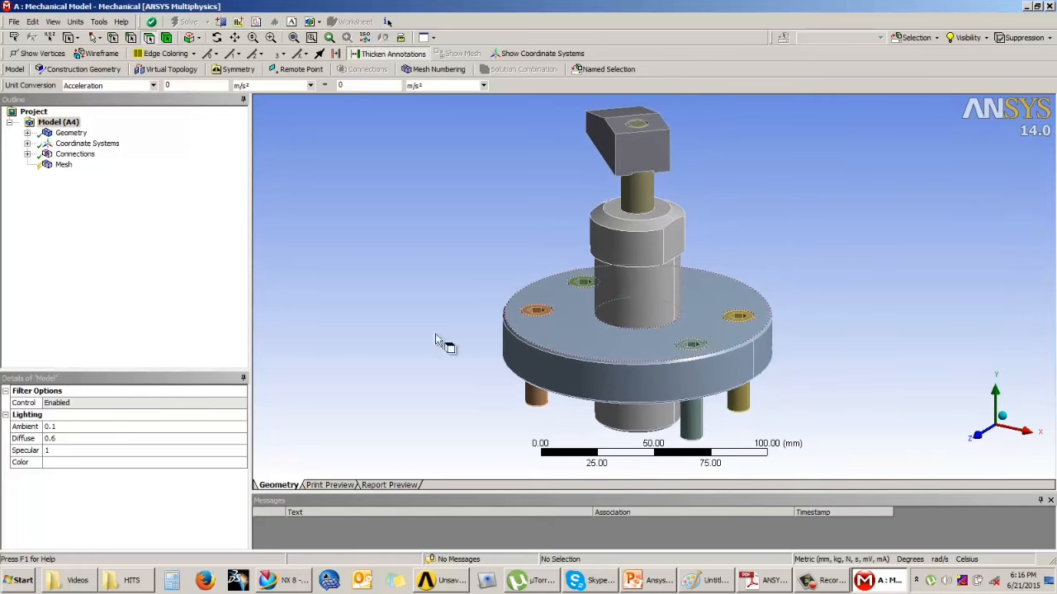
- Review the clamp assembly's contact regions and its list of part bodies in the model tree
click(27, 155)
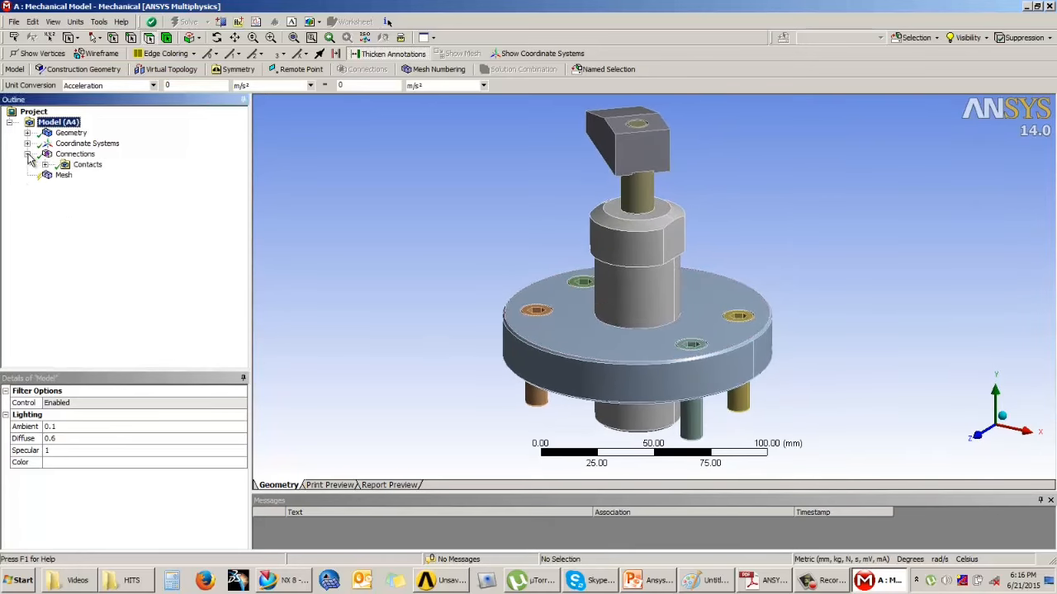
click(45, 165)
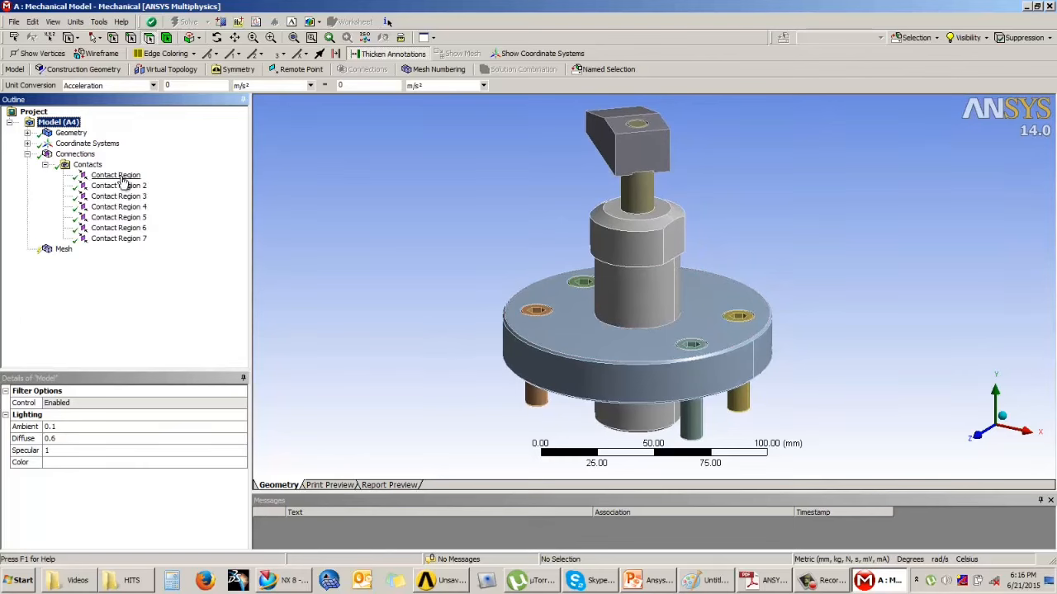
click(45, 165)
click(28, 154)
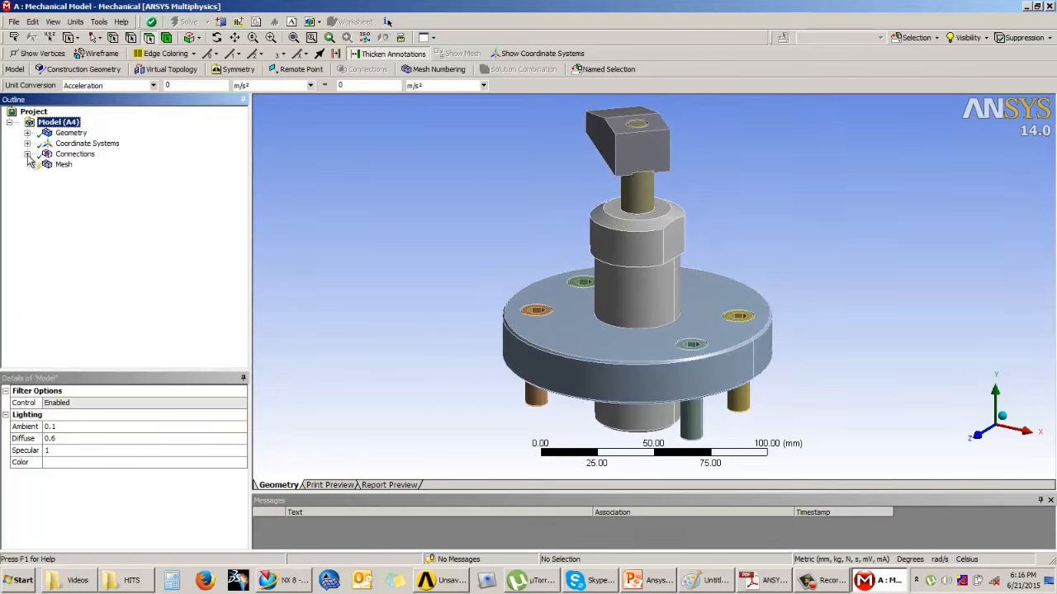
click(27, 133)
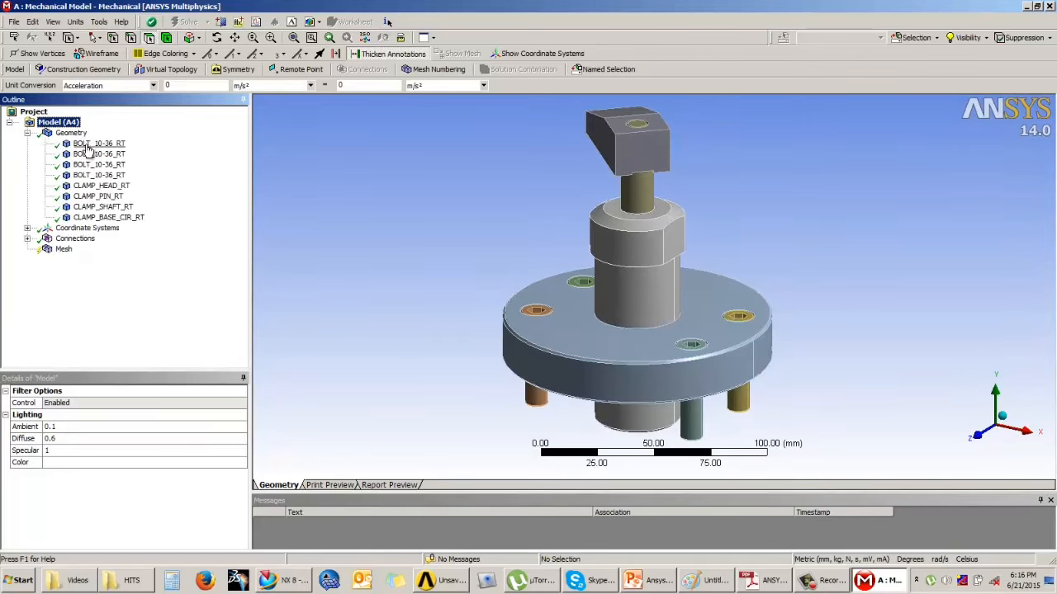
click(27, 132)
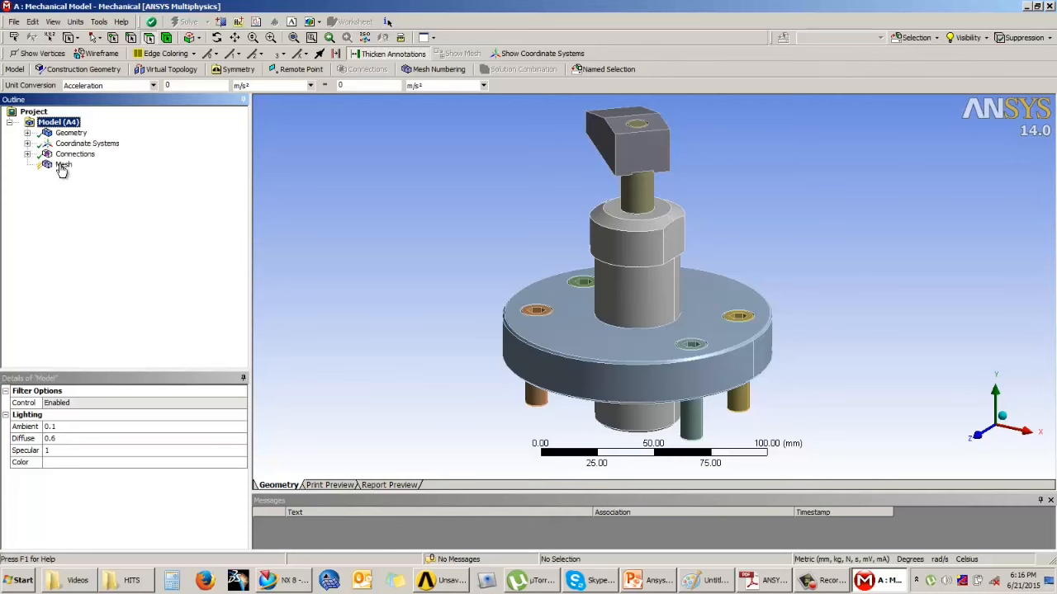
- Generate the clamp assembly's mesh with the default global settings
click(62, 165)
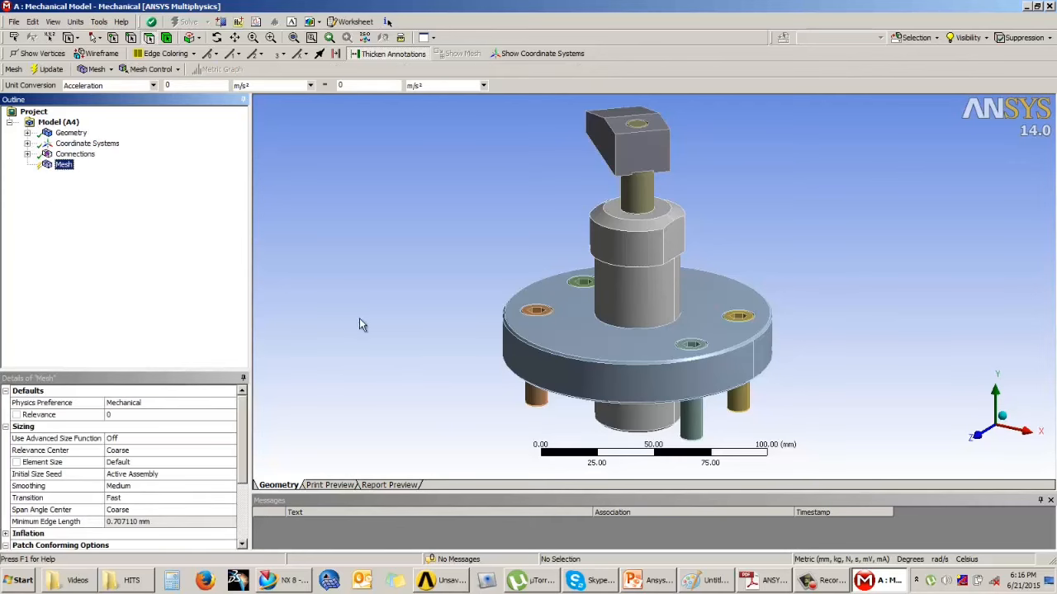
click(50, 70)
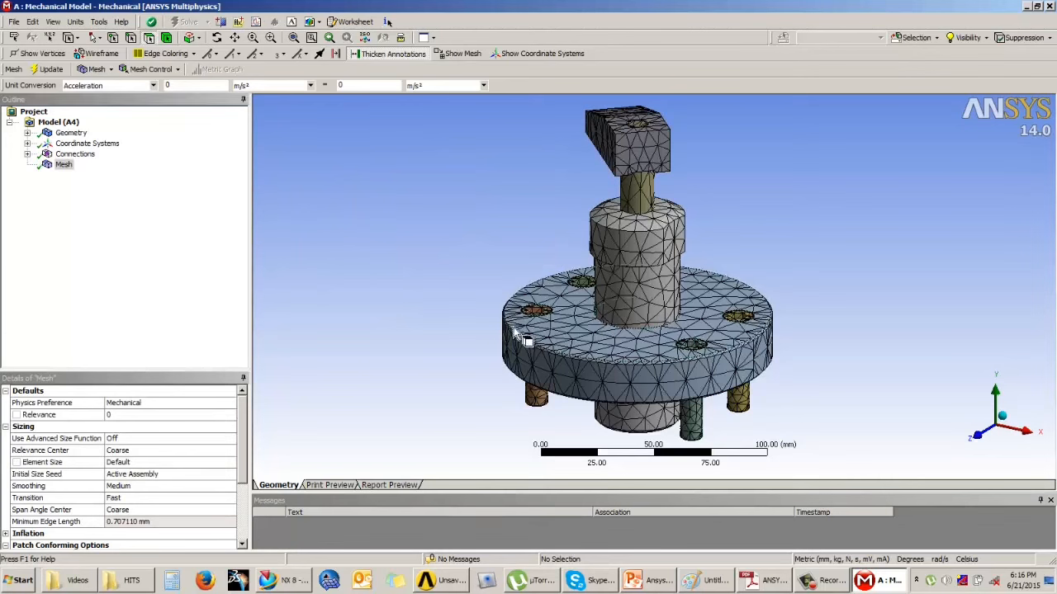
mouse_move(524, 329)
middle_down()
mouse_move(539, 307)
mouse_move(388, 300)
mouse_move(488, 330)
mouse_move(558, 323)
mouse_move(533, 306)
mouse_move(533, 336)
middle_up()
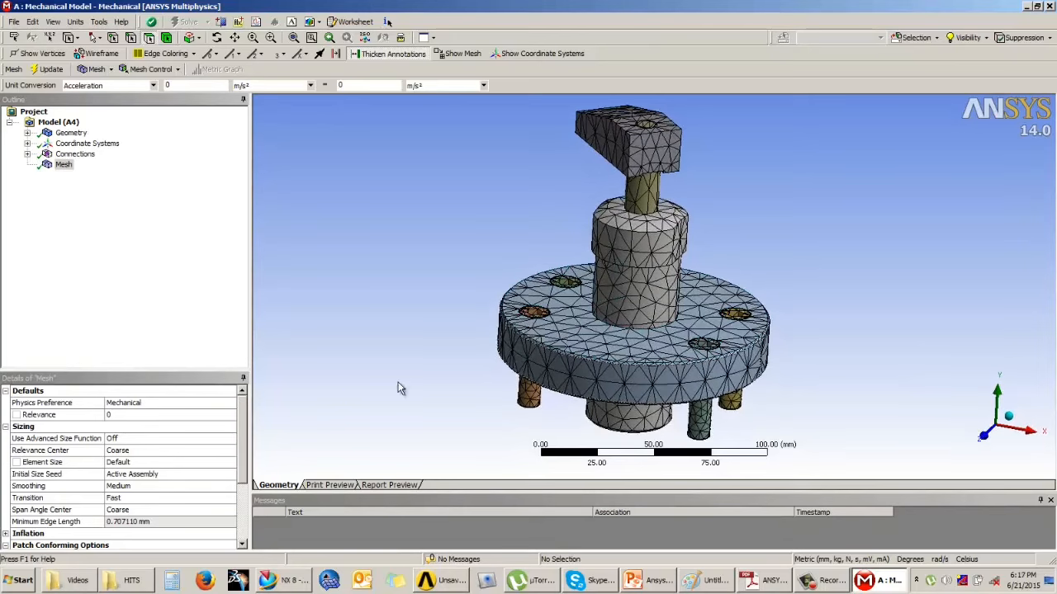
- Check the assembly mesh's node and element statistics and inspect the mesh on the circular base
click(244, 498)
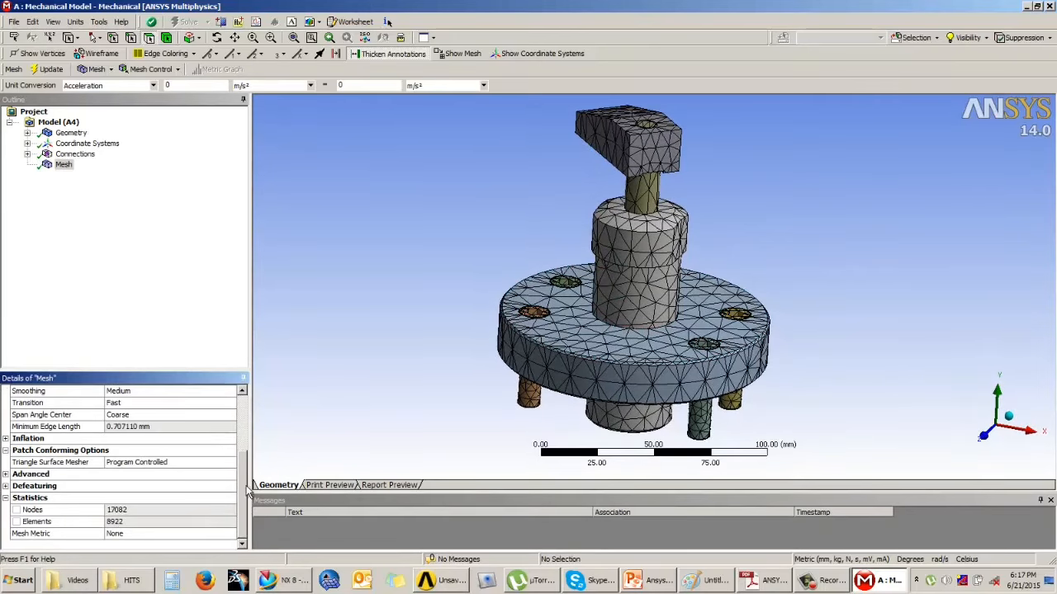
scroll(248, 493, up, 3)
middle_drag(429, 368, 489, 361)
middle_drag(564, 384, 559, 389)
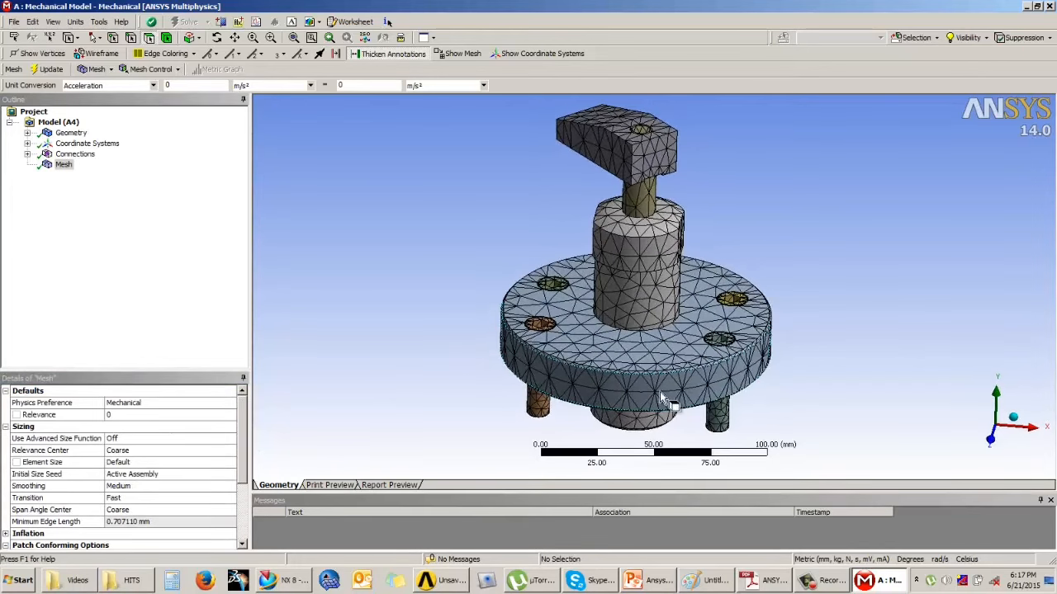
ctrl+middle_drag(660, 395, 650, 386)
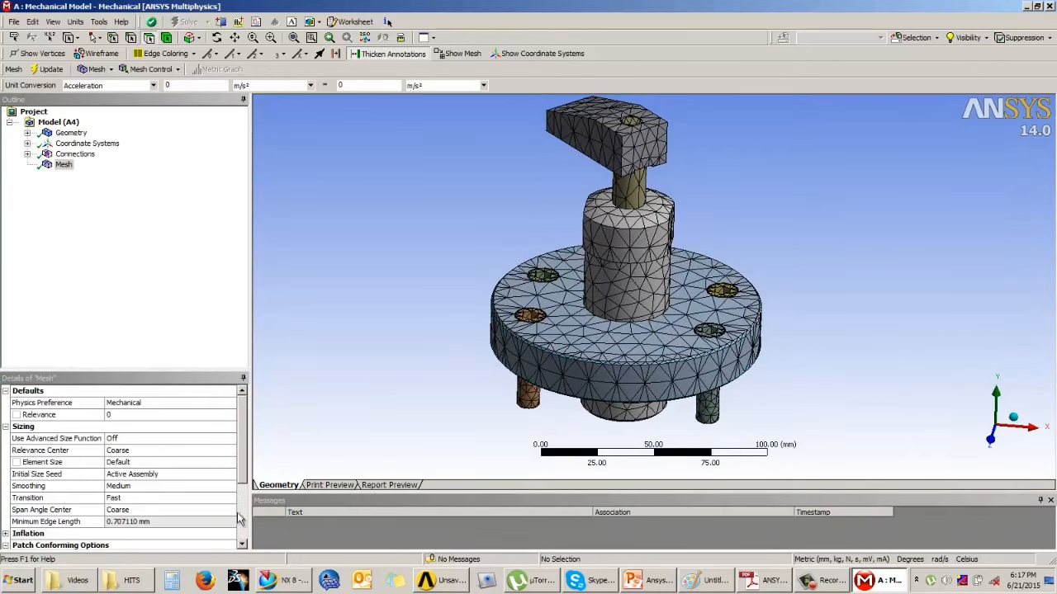
click(129, 464)
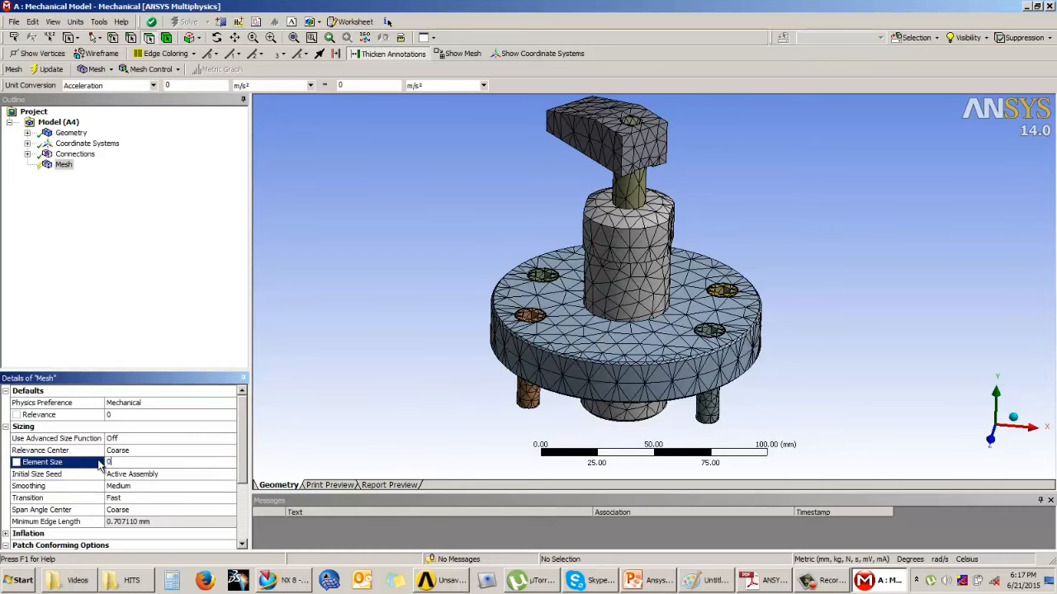
mouse_move(243, 431)
mouse_down()
mouse_move(244, 463)
mouse_move(242, 425)
mouse_up()
- Insert a mesh sizing control and scope it to the clamp arm body at the top of the assembly
click(150, 69)
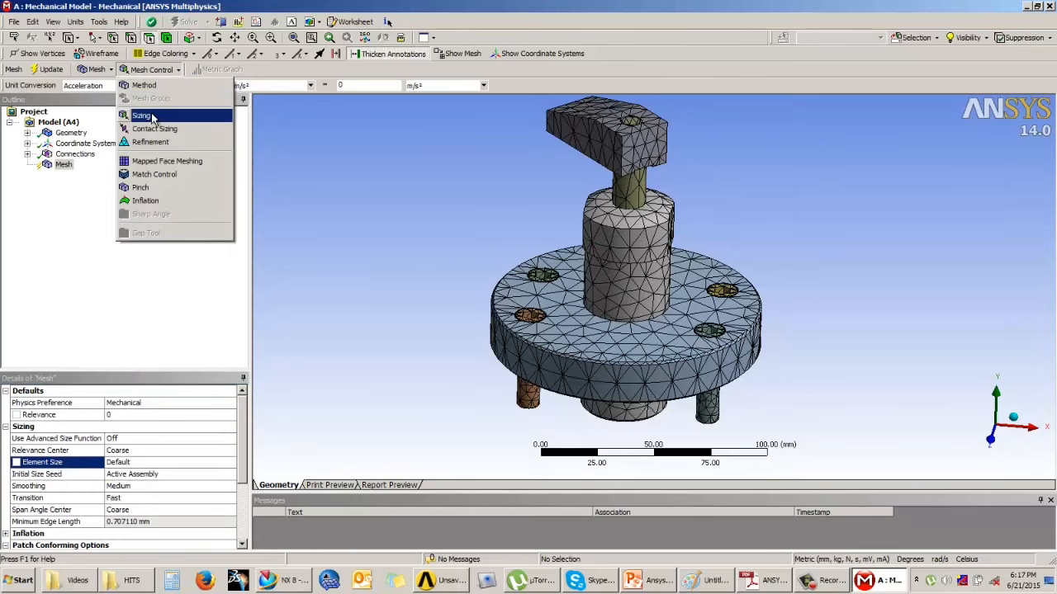
click(167, 119)
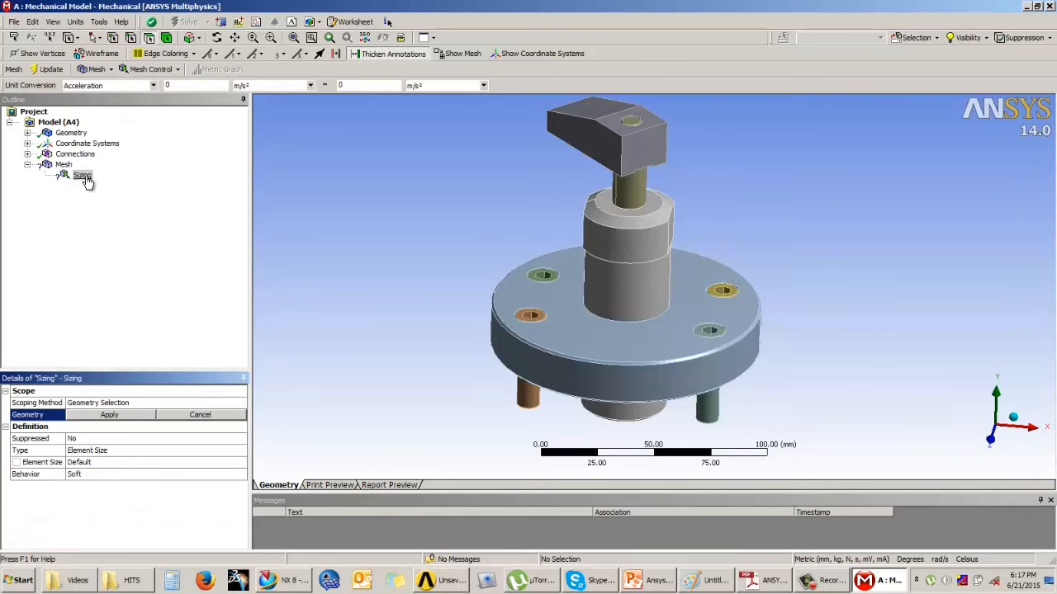
click(593, 132)
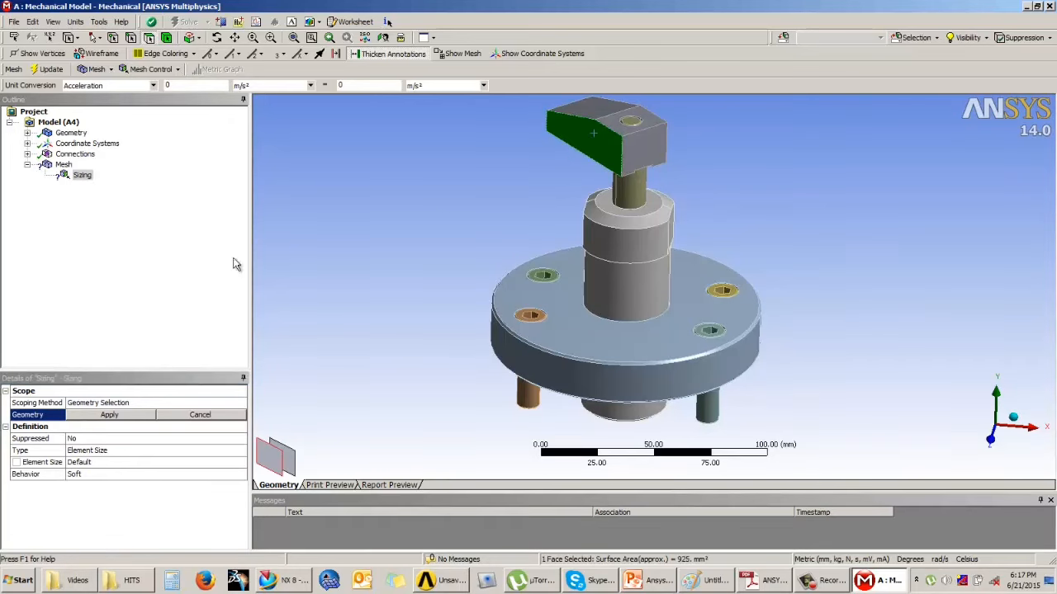
click(168, 38)
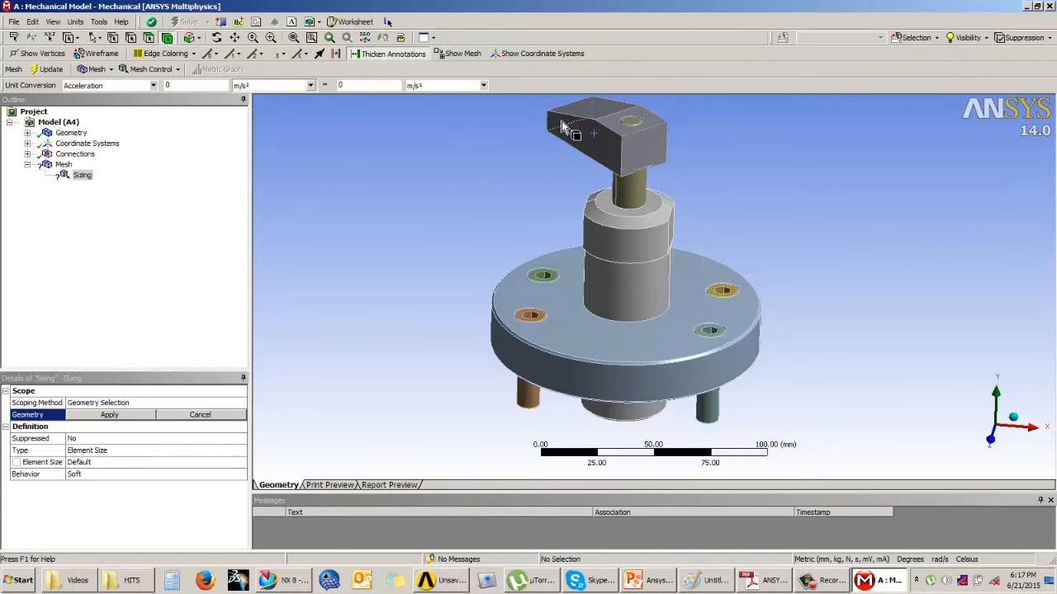
click(575, 130)
click(479, 282)
scroll(528, 292, up, 3)
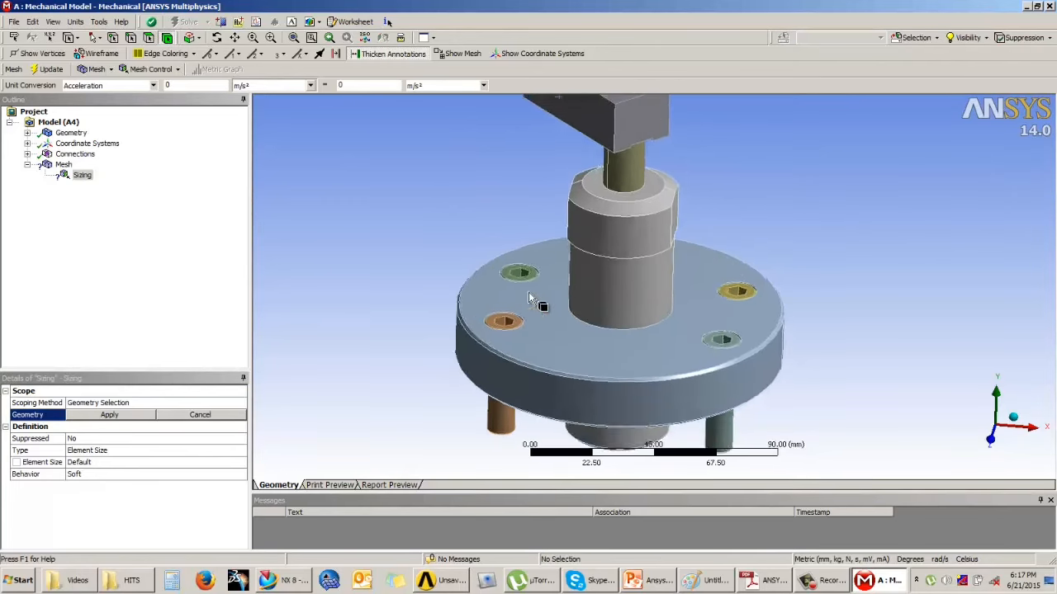
scroll(528, 291, down, 4)
click(612, 147)
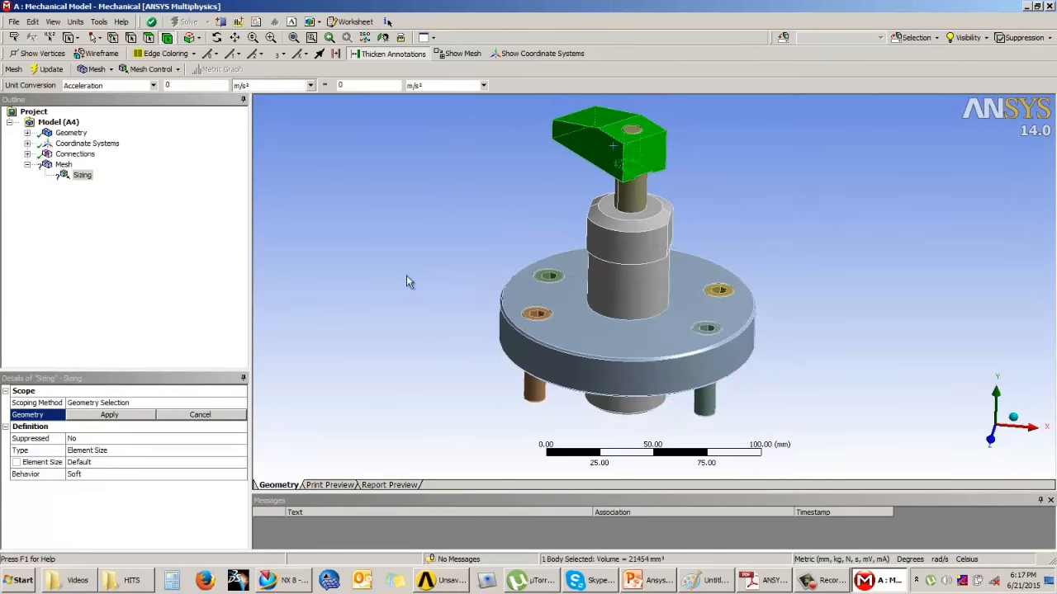
click(124, 415)
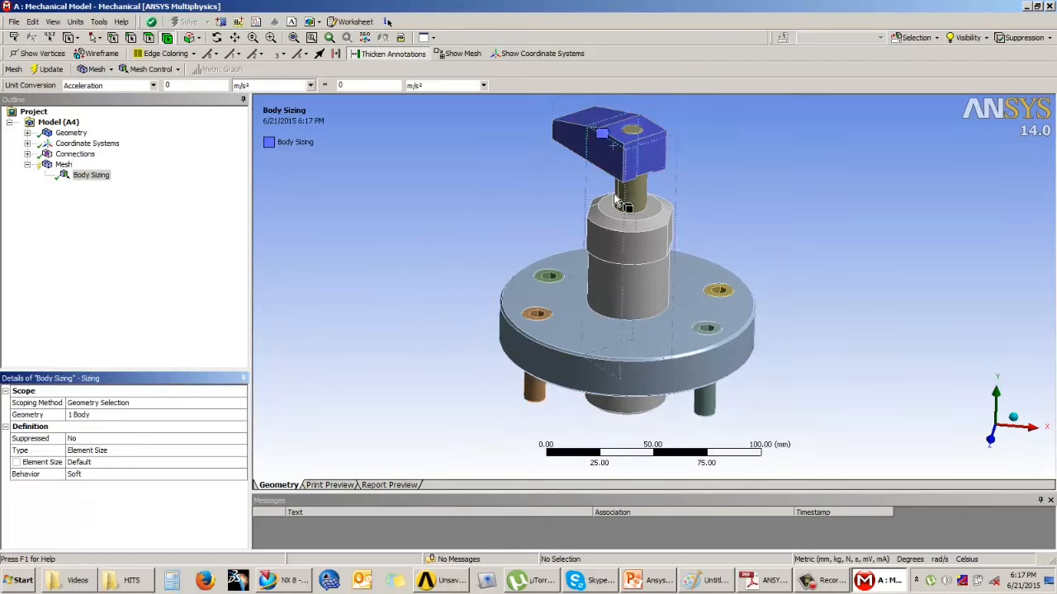
- Set the clamp arm's body sizing to a 3 mm element size, update the mesh and view the result
ctrl+middle_drag(614, 214, 632, 279)
scroll(632, 279, up, 2)
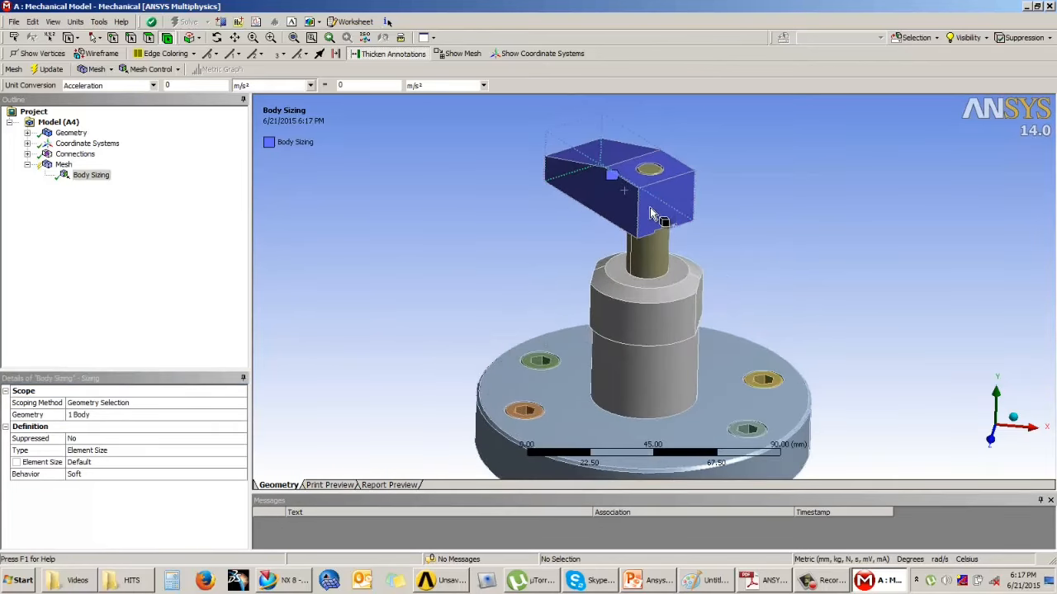
click(670, 310)
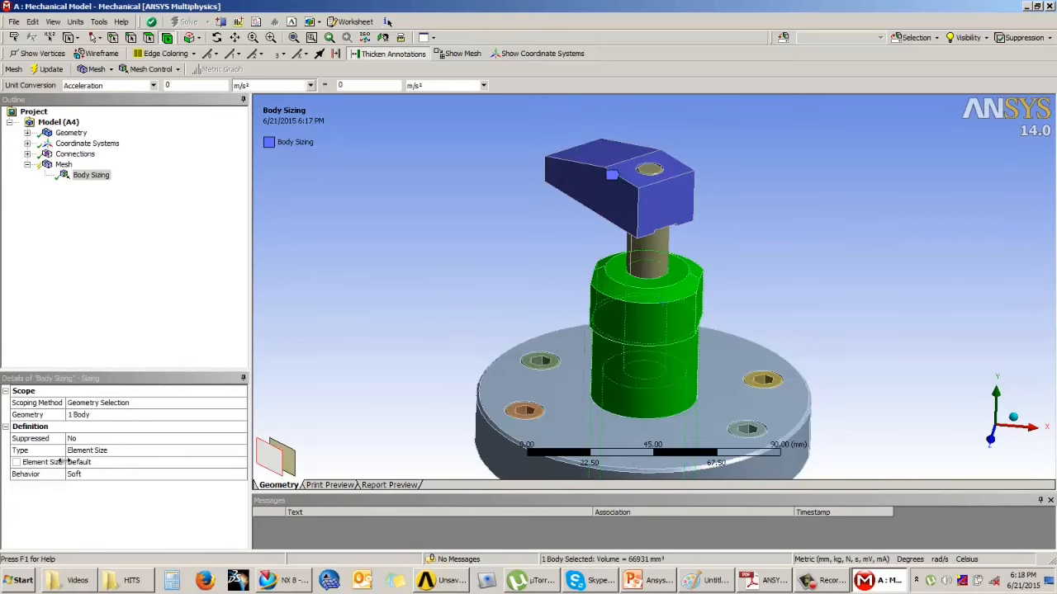
click(95, 462)
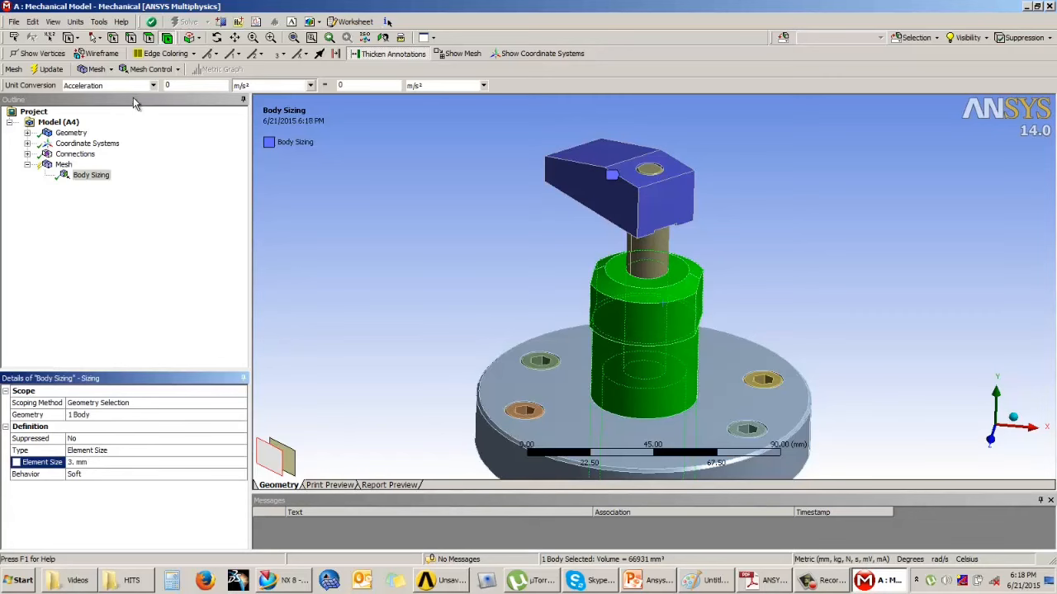
click(47, 69)
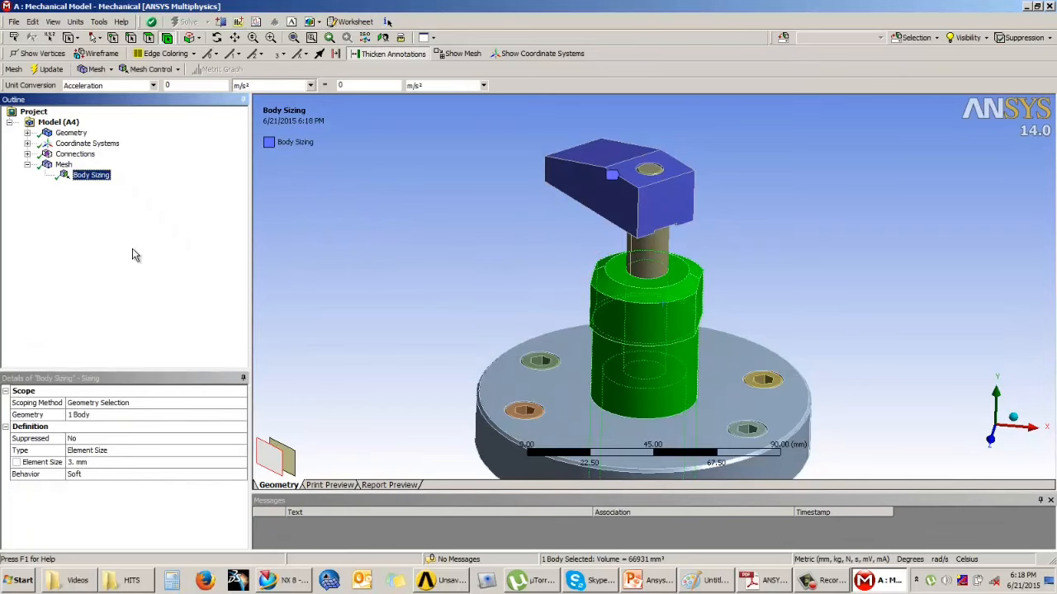
click(63, 165)
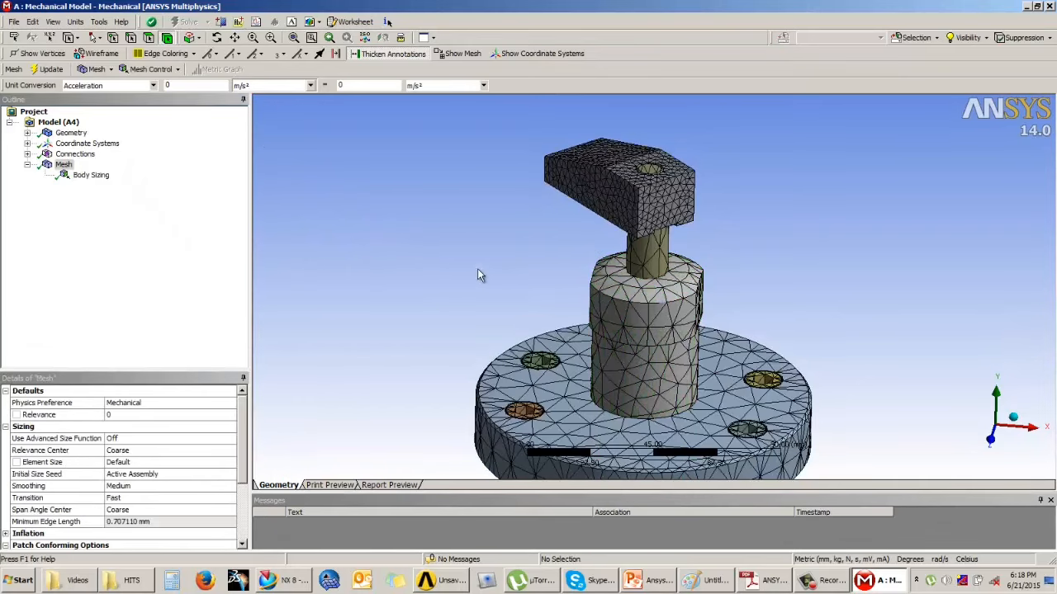
middle_drag(437, 262, 315, 246)
- Extend the scope of the 3 mm body sizing to include the cylindrical body below the clamp arm
click(68, 174)
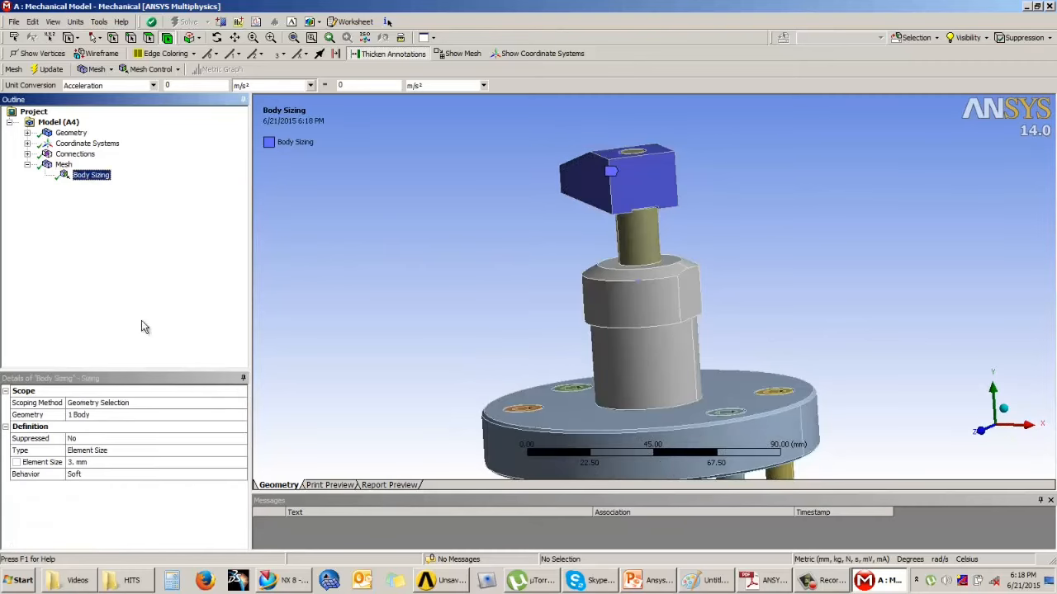
click(106, 421)
ctrl+click(604, 348)
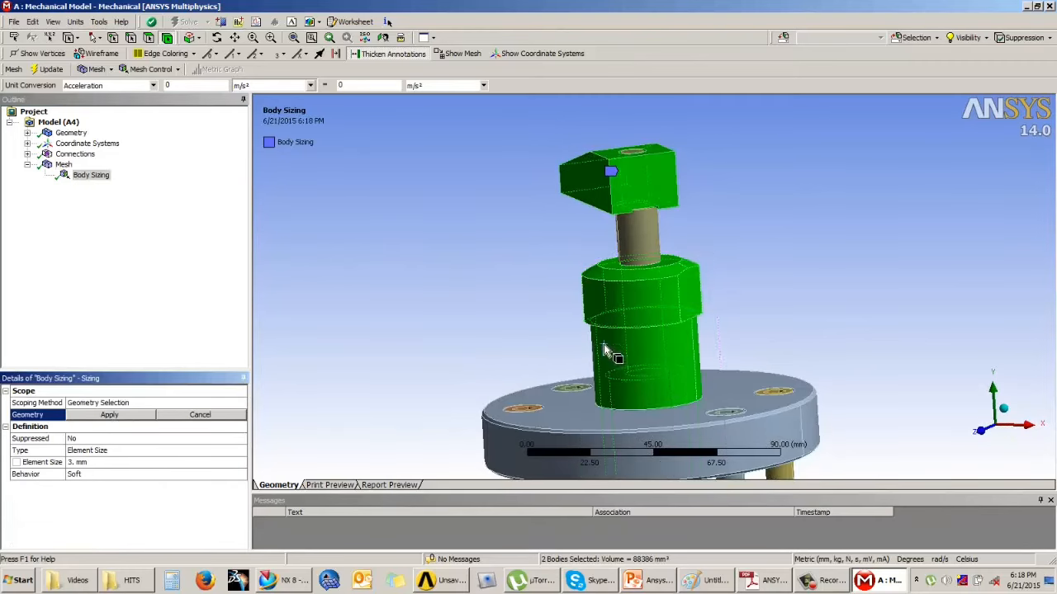
click(110, 415)
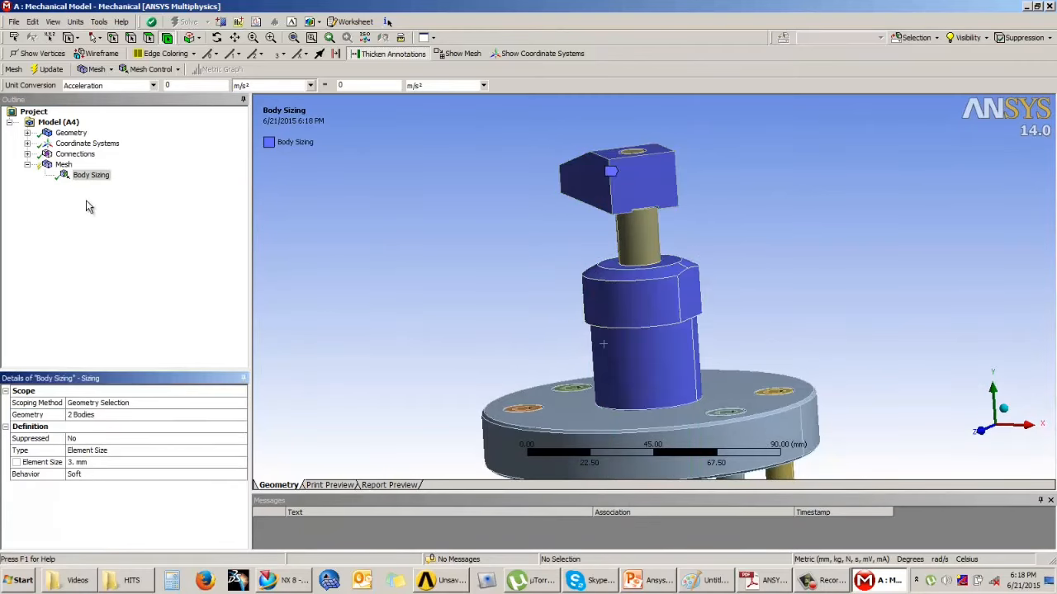
- Update the mesh with the extended body sizing and inspect the elements on the cylindrical body
click(46, 69)
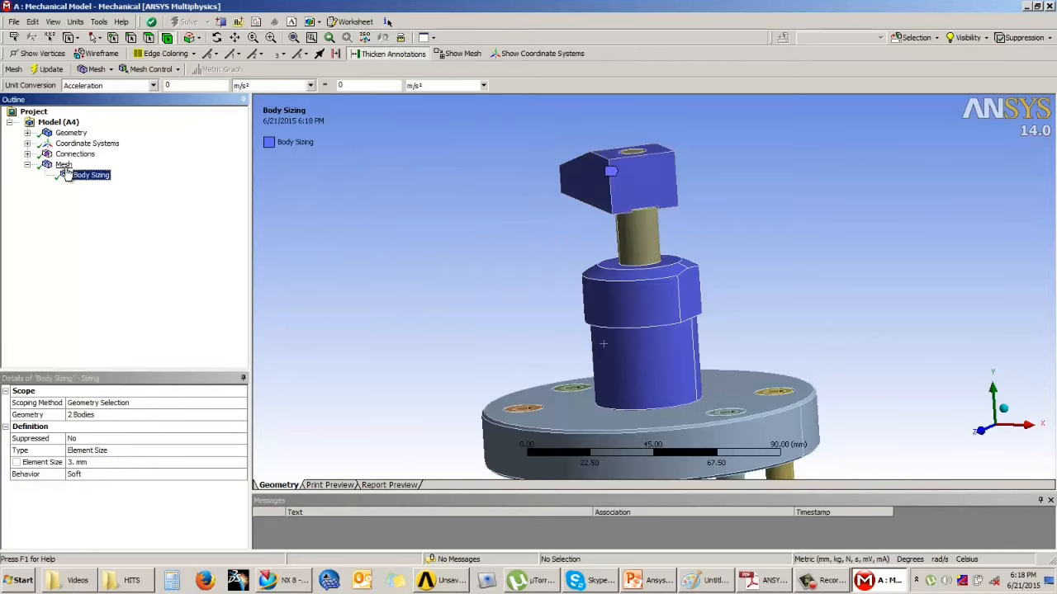
middle_drag(430, 268, 560, 284)
middle_drag(647, 319, 608, 316)
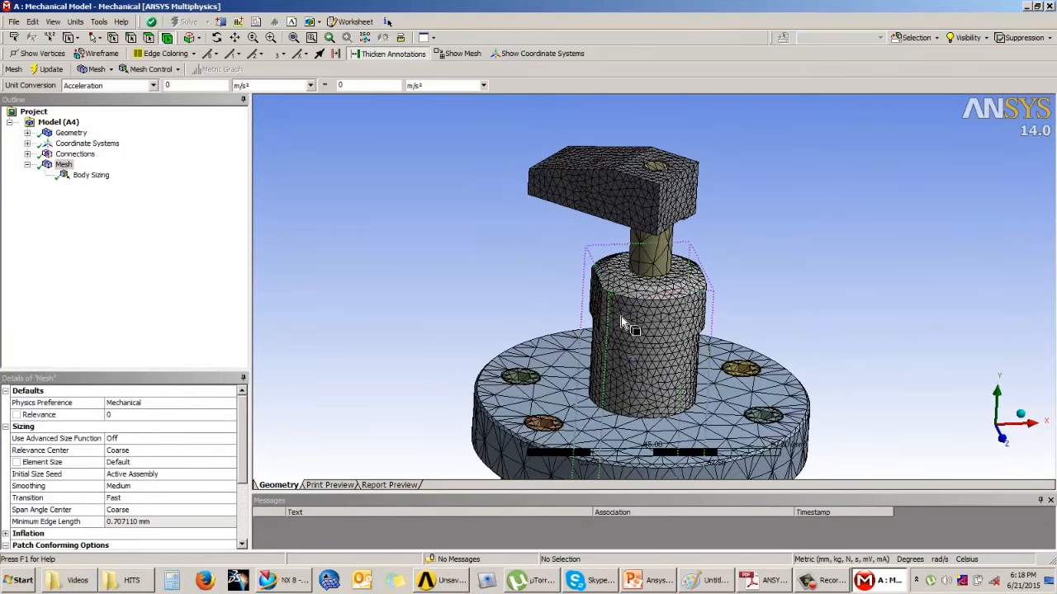
ctrl+middle_drag(709, 306, 654, 253)
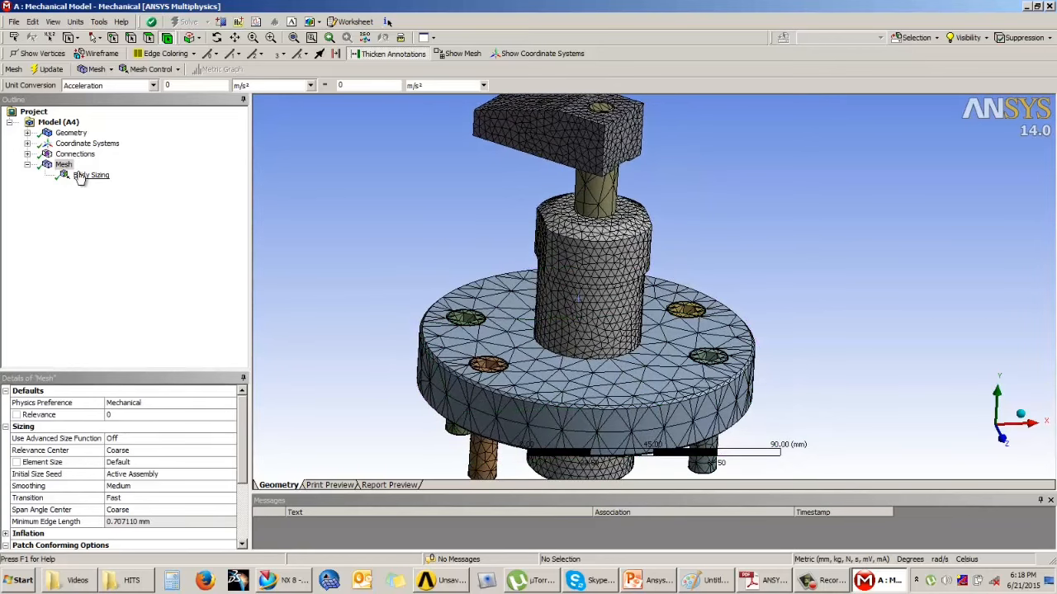
- Add a second body sizing on the circular base with an element size of 5 mm
click(149, 69)
click(149, 113)
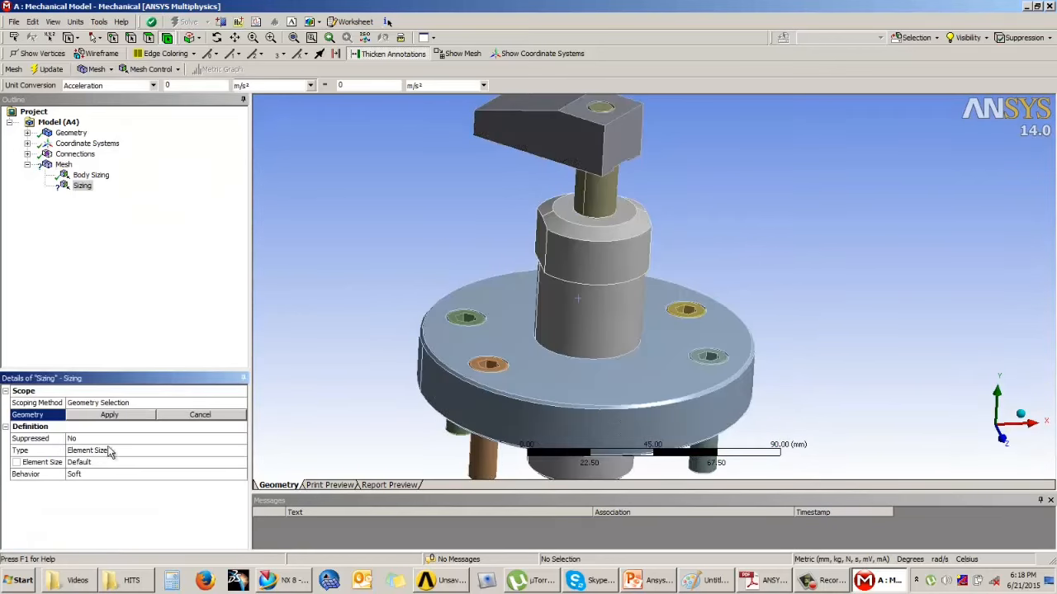
click(485, 390)
click(110, 415)
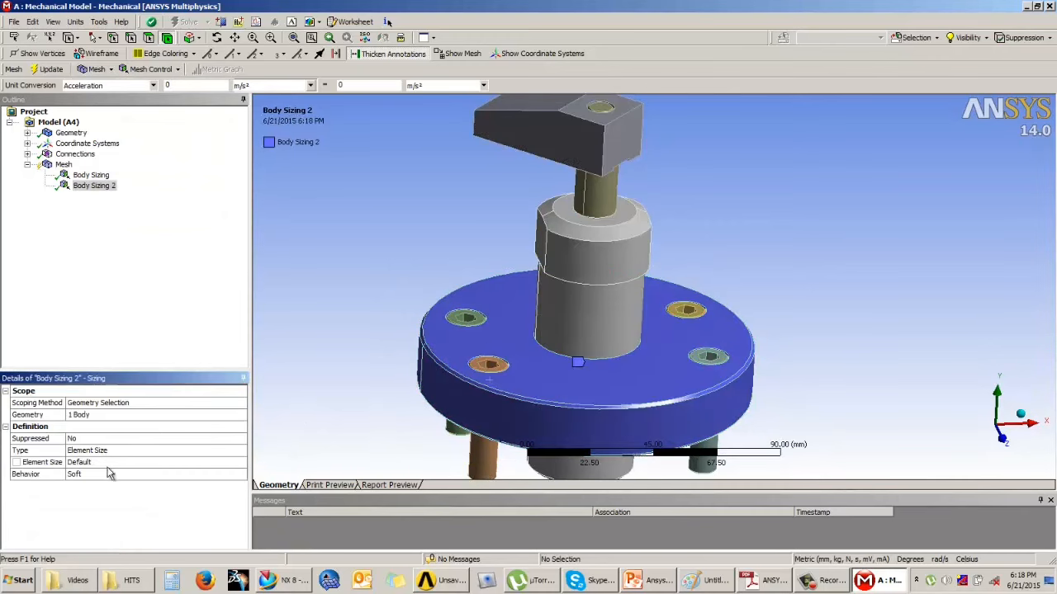
click(104, 463)
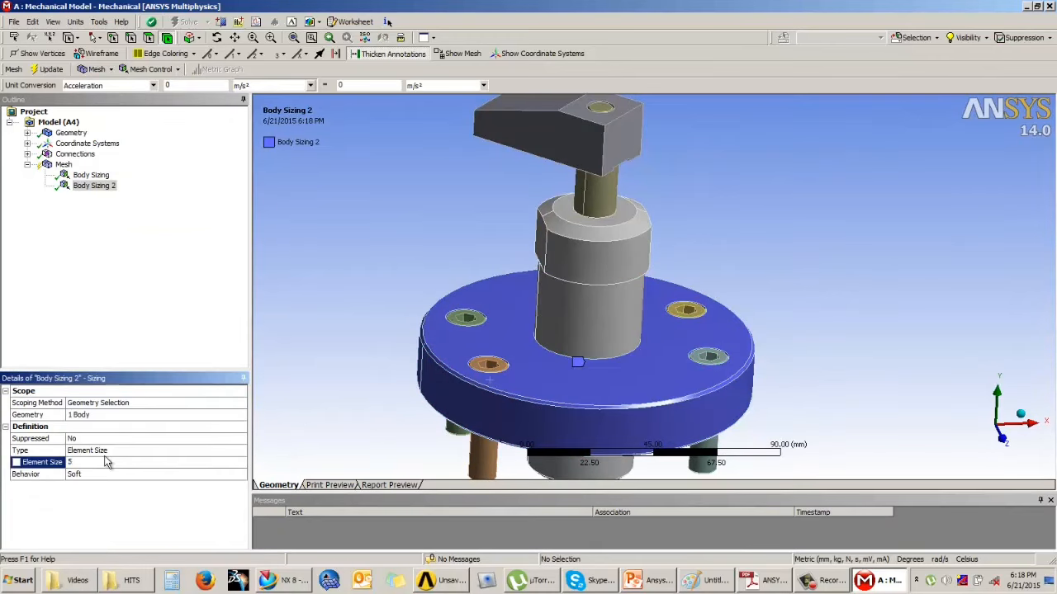
- Update the mesh with the base sizing and inspect the elements on the circular base and cylinder
click(48, 74)
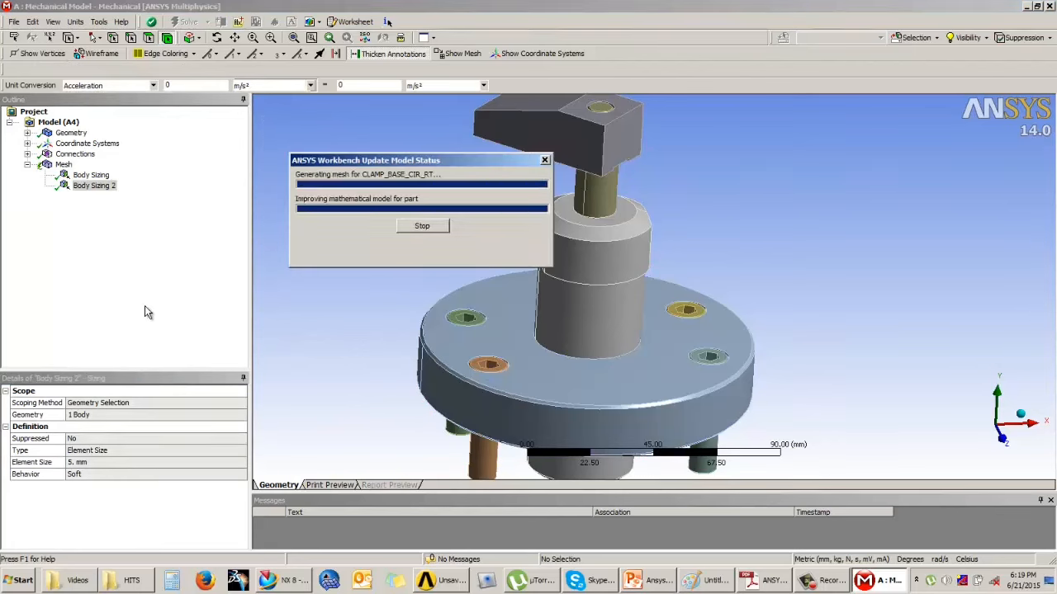
click(63, 165)
drag(408, 212, 425, 221)
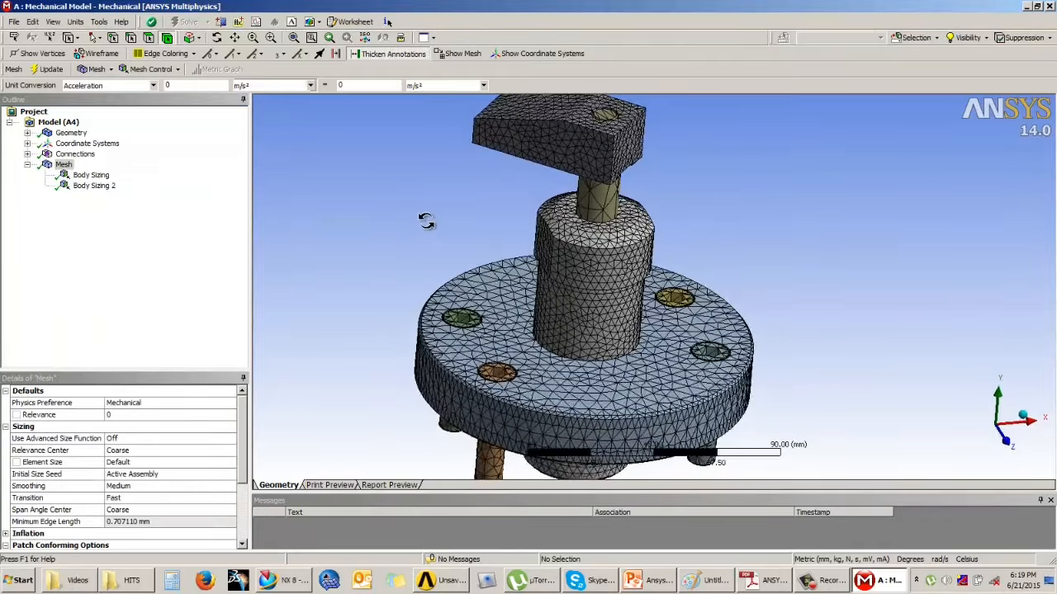
middle_drag(425, 221, 610, 335)
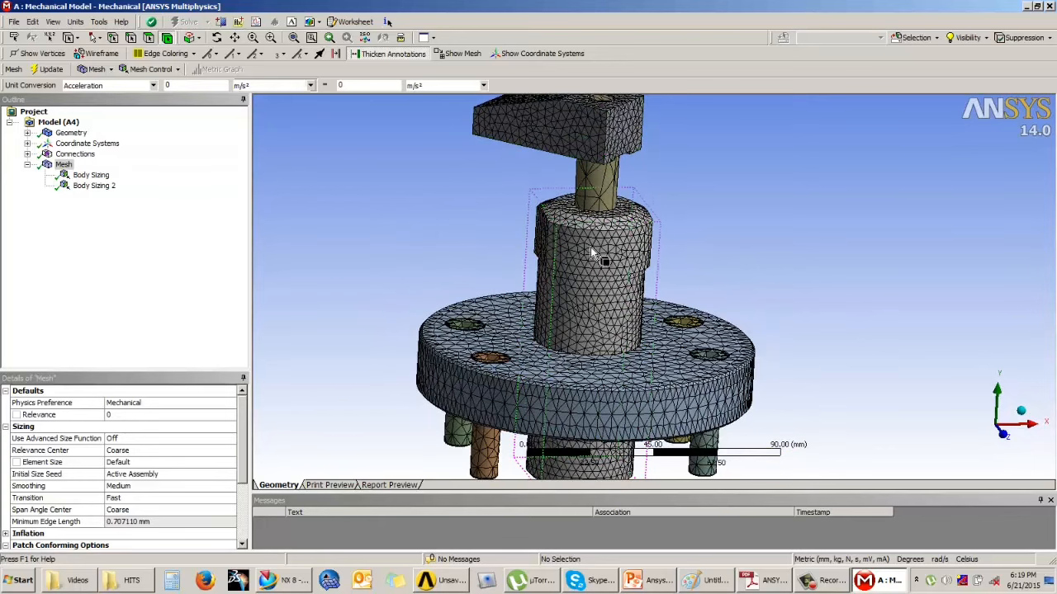
mouse_move(591, 252)
middle_down()
mouse_move(596, 289)
mouse_move(582, 264)
middle_up()
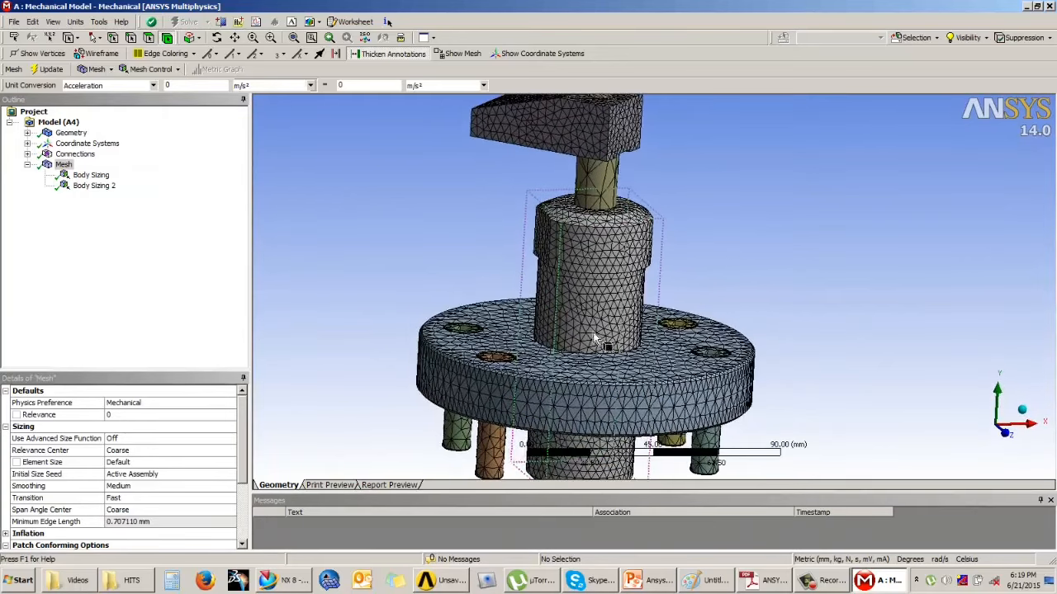
middle_drag(595, 338, 550, 303)
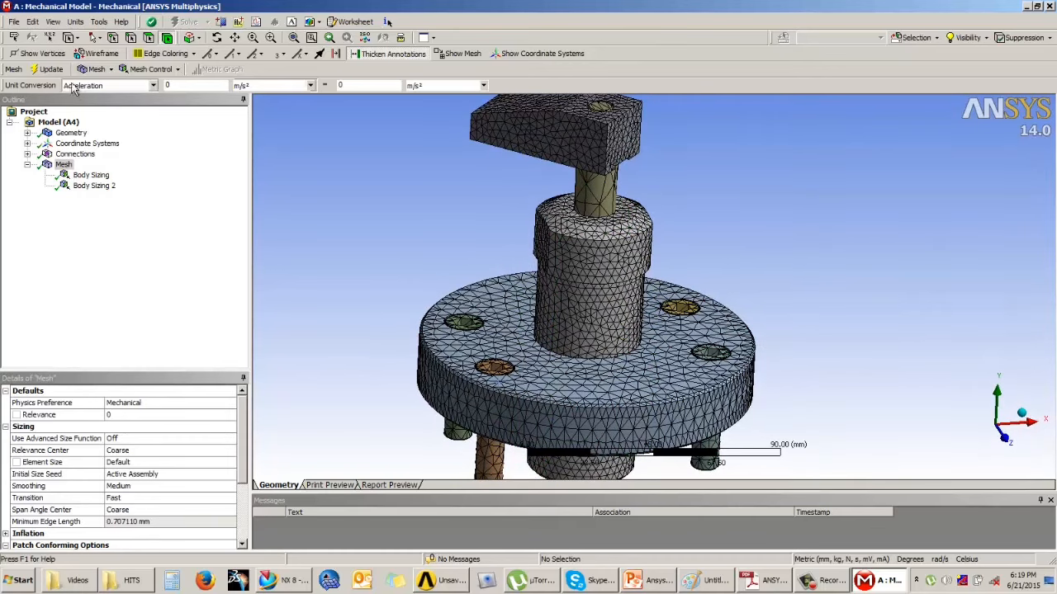
- Insert a third sizing control and scope it to the four bolts in the circular base
click(148, 70)
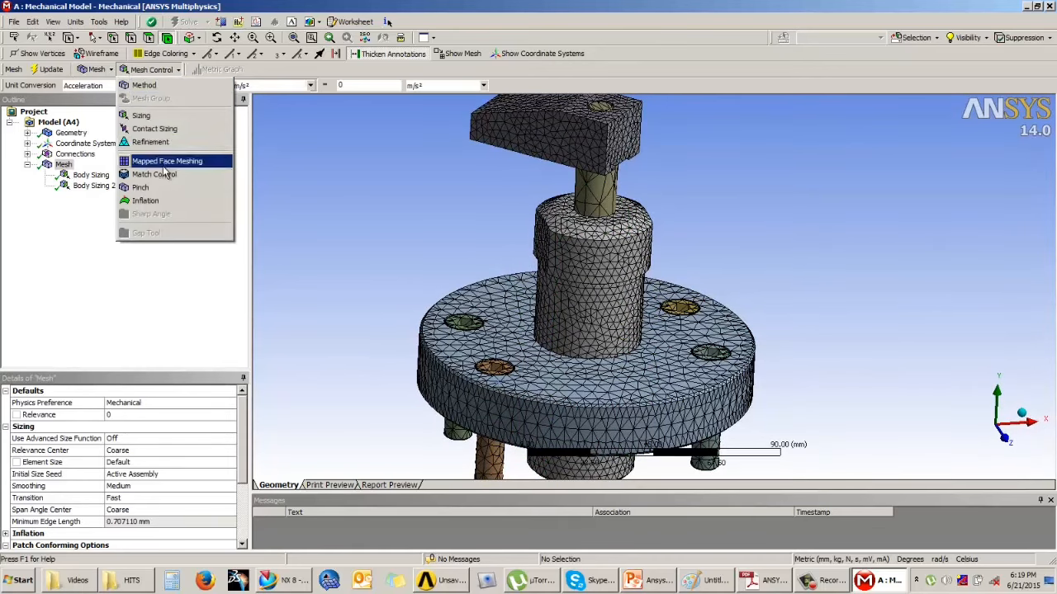
click(142, 116)
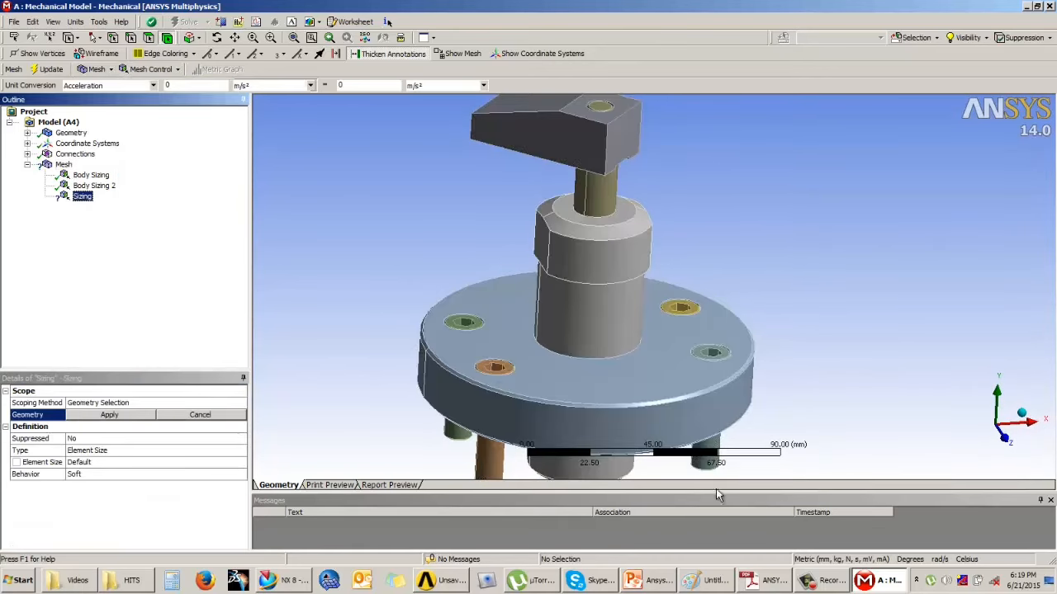
click(489, 458)
ctrl+click(463, 442)
ctrl+click(717, 457)
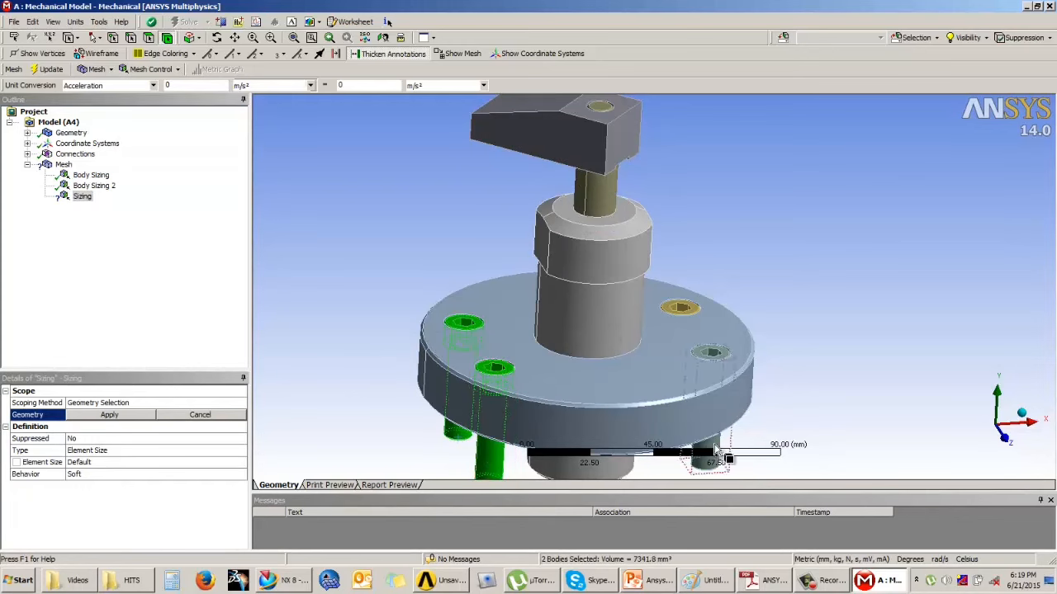
middle_drag(761, 371, 729, 413)
ctrl+click(730, 413)
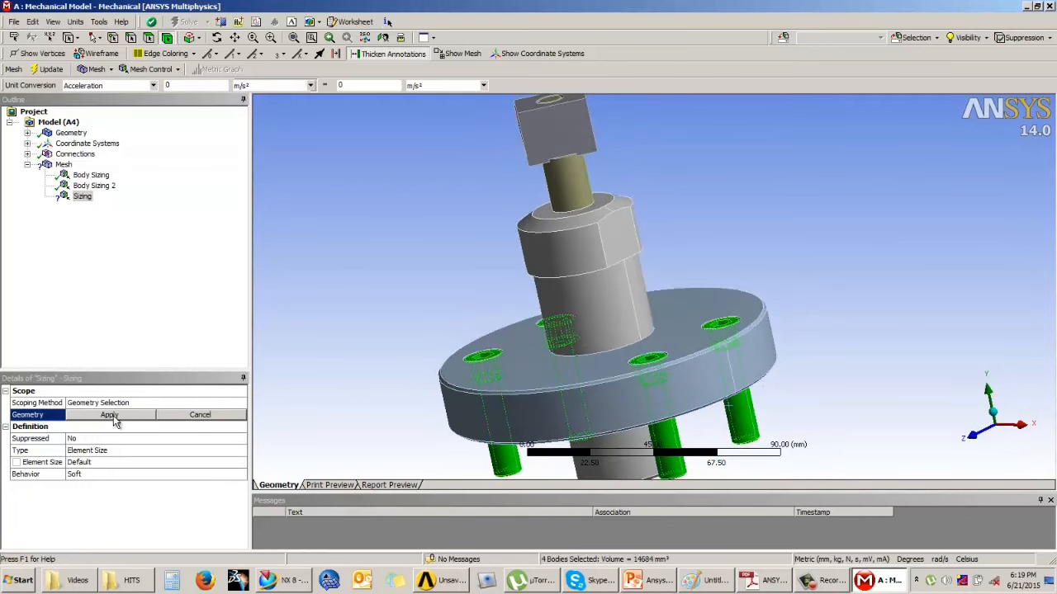
click(109, 415)
- Set the bolts' body sizing to a 1.5 mm element size and update the mesh
middle_drag(386, 350, 281, 413)
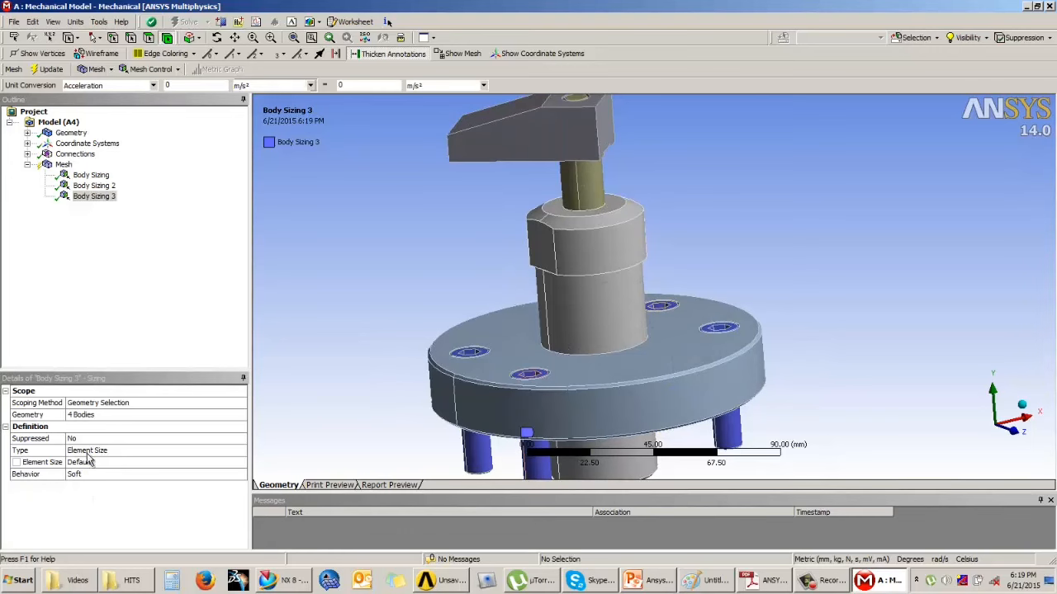
click(91, 462)
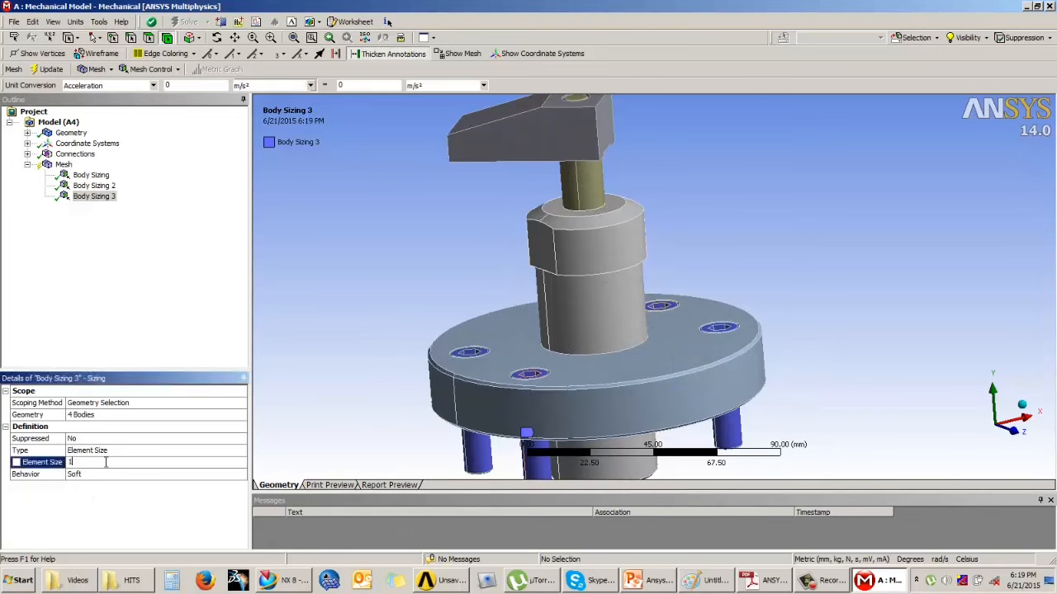
click(54, 71)
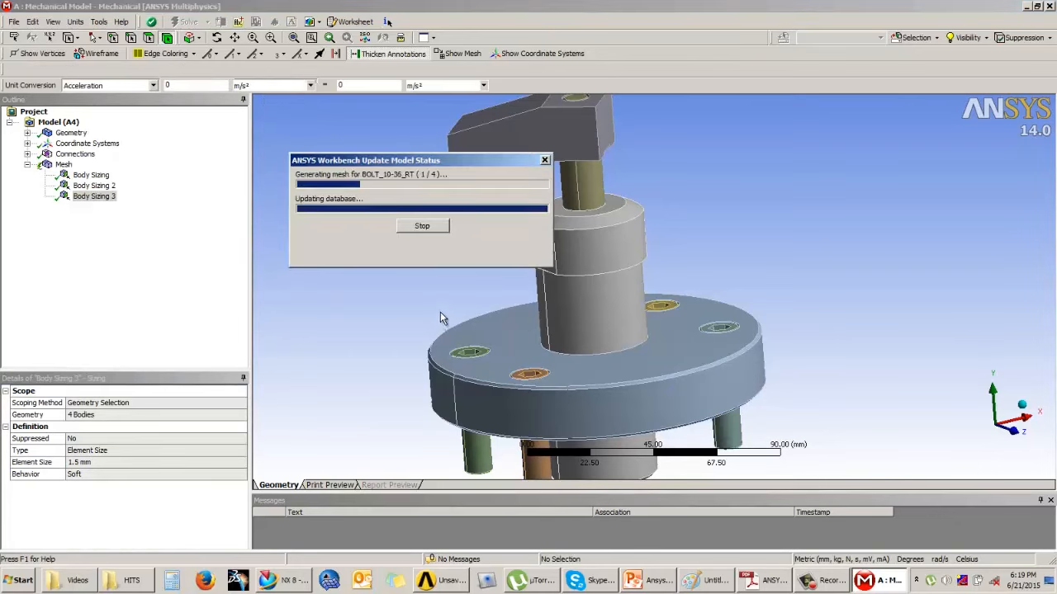
- Examine the updated mesh on the bolt heads and the surrounding circular base
click(62, 164)
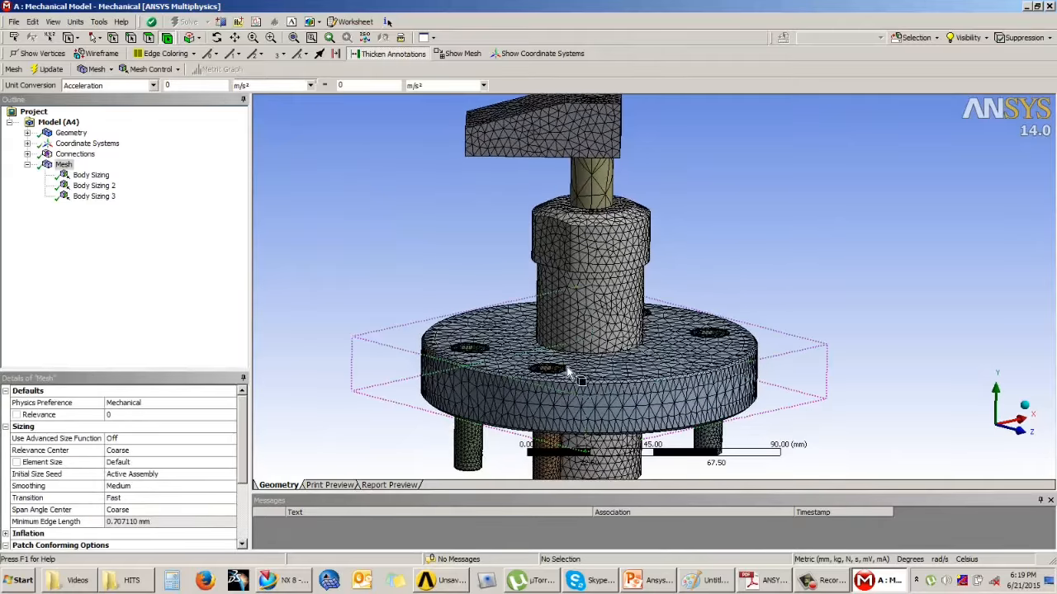
ctrl+middle_drag(565, 330, 557, 224)
scroll(525, 395, up, 5)
middle_drag(473, 407, 567, 349)
scroll(570, 346, up, 3)
scroll(570, 347, down, 6)
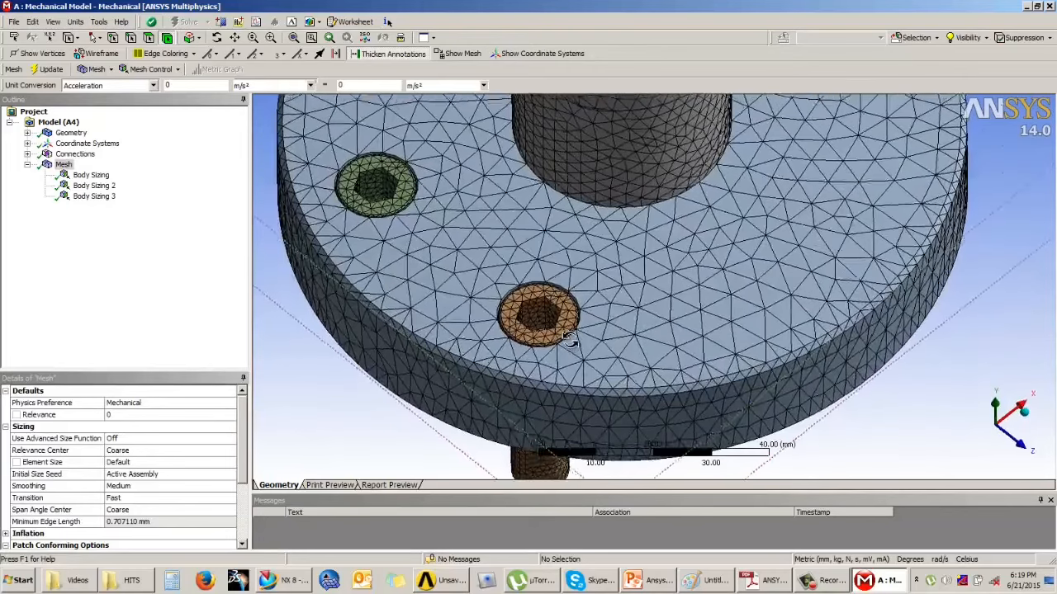
scroll(627, 322, down, 1)
mouse_move(627, 322)
middle_down()
mouse_move(652, 177)
mouse_move(665, 213)
mouse_move(602, 307)
mouse_move(618, 305)
middle_up()
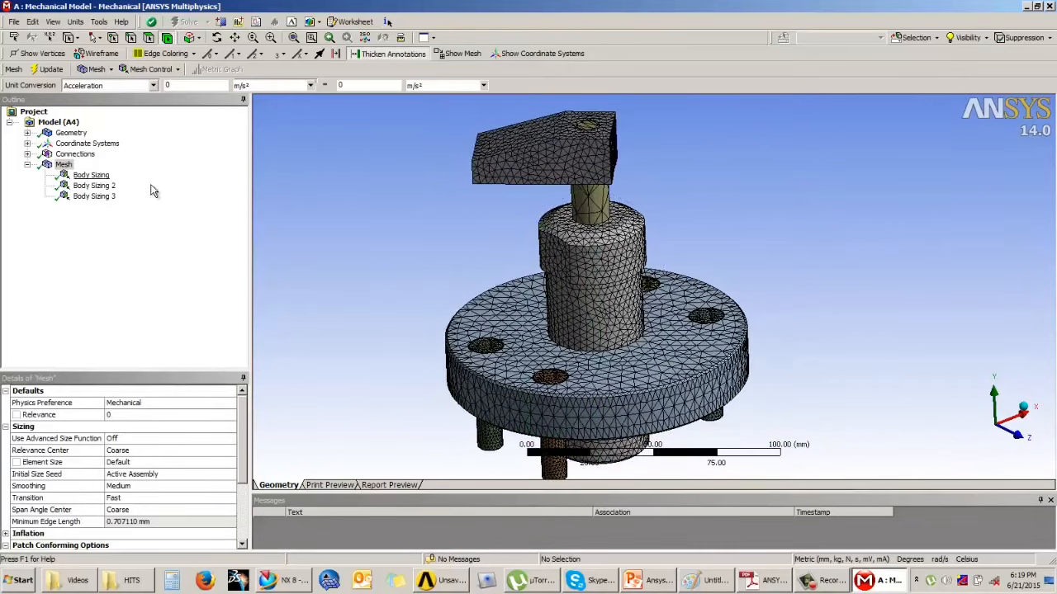
mouse_move(614, 231)
middle_down()
mouse_move(598, 195)
mouse_move(614, 200)
mouse_move(615, 215)
middle_up()
- Add a fourth sizing control on the central clamp pin body with an element size of 2.5 mm
click(145, 68)
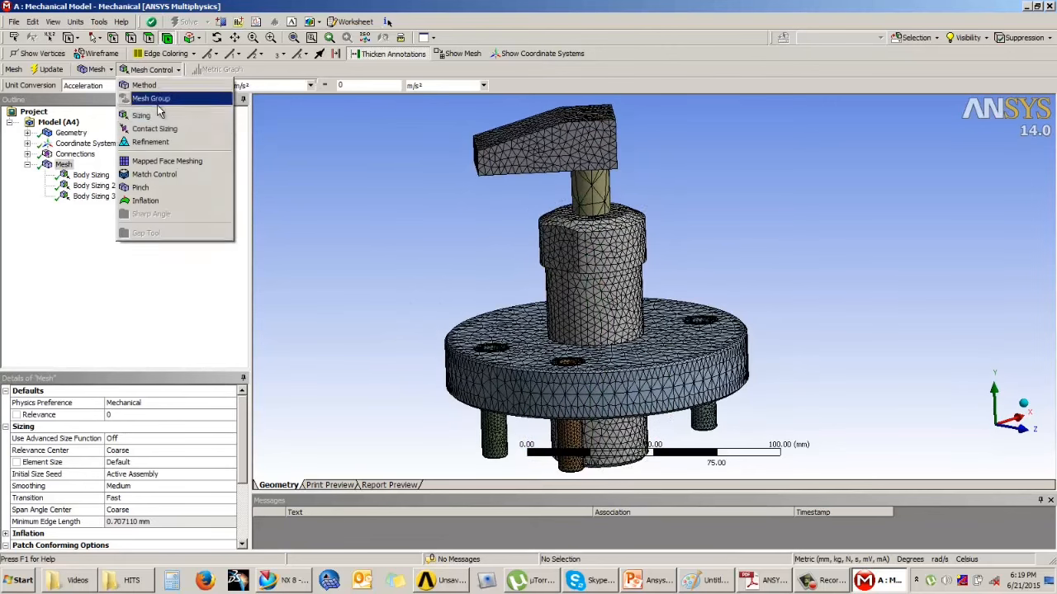
click(140, 101)
click(596, 198)
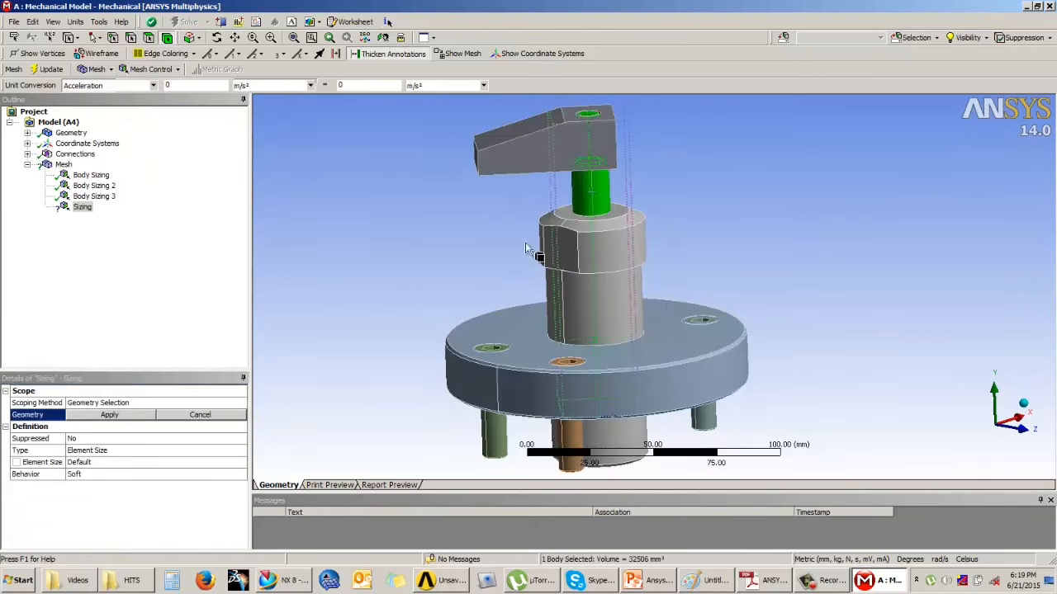
click(145, 415)
click(105, 465)
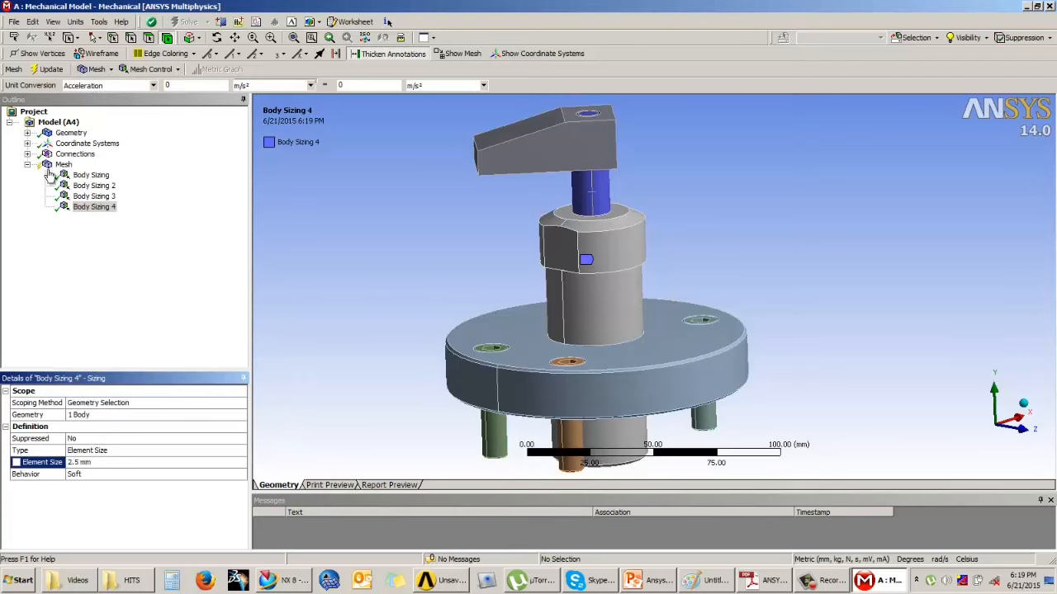
- Update the mesh with the pin sizing and inspect the elements on the clamp pin and cylinder
click(61, 71)
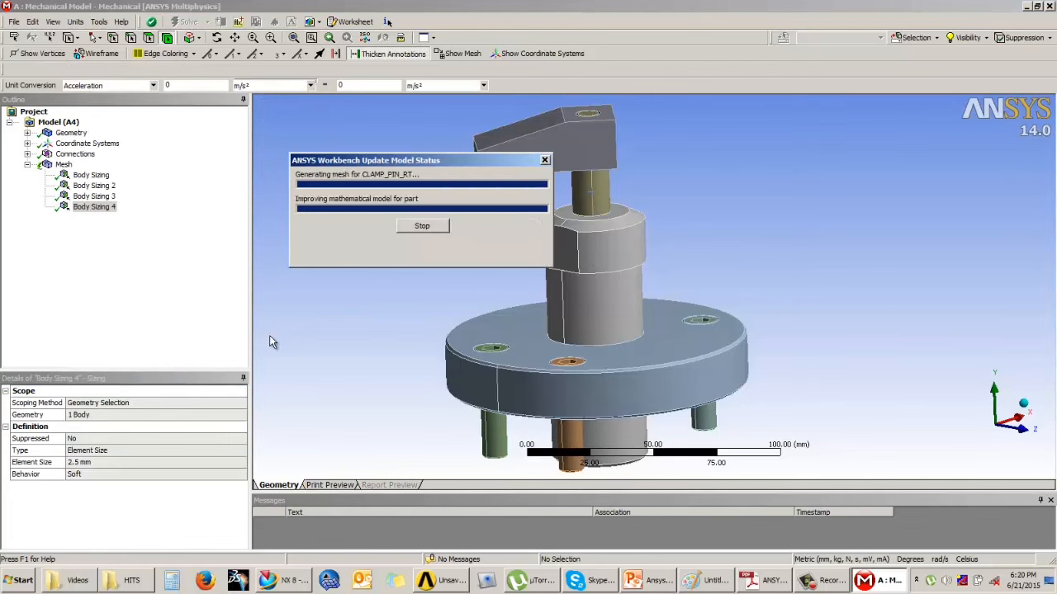
click(63, 165)
middle_drag(469, 249, 526, 248)
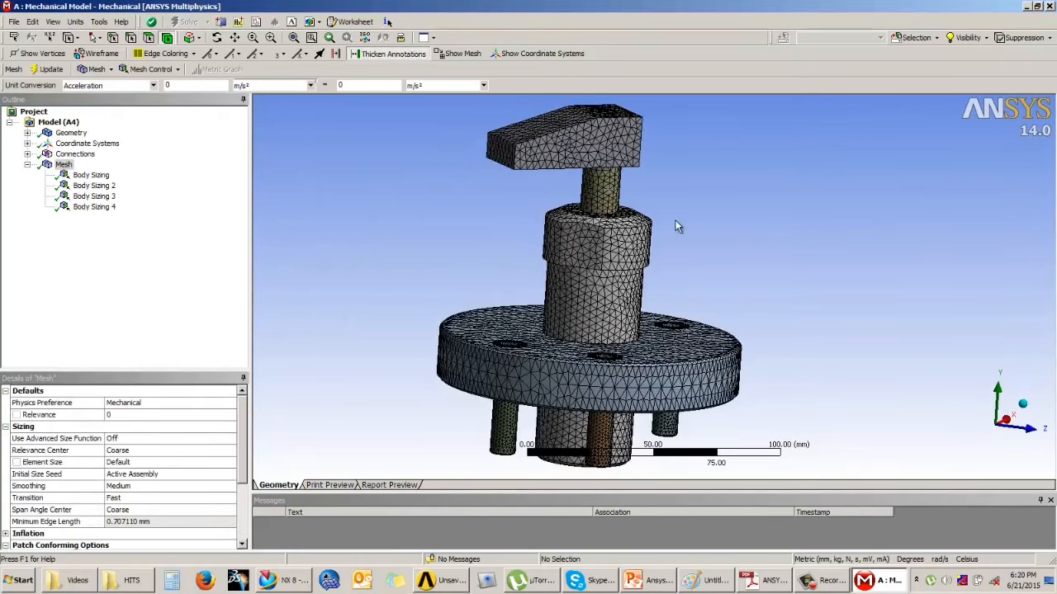
scroll(664, 218, up, 3)
middle_drag(651, 215, 650, 237)
scroll(650, 238, down, 2)
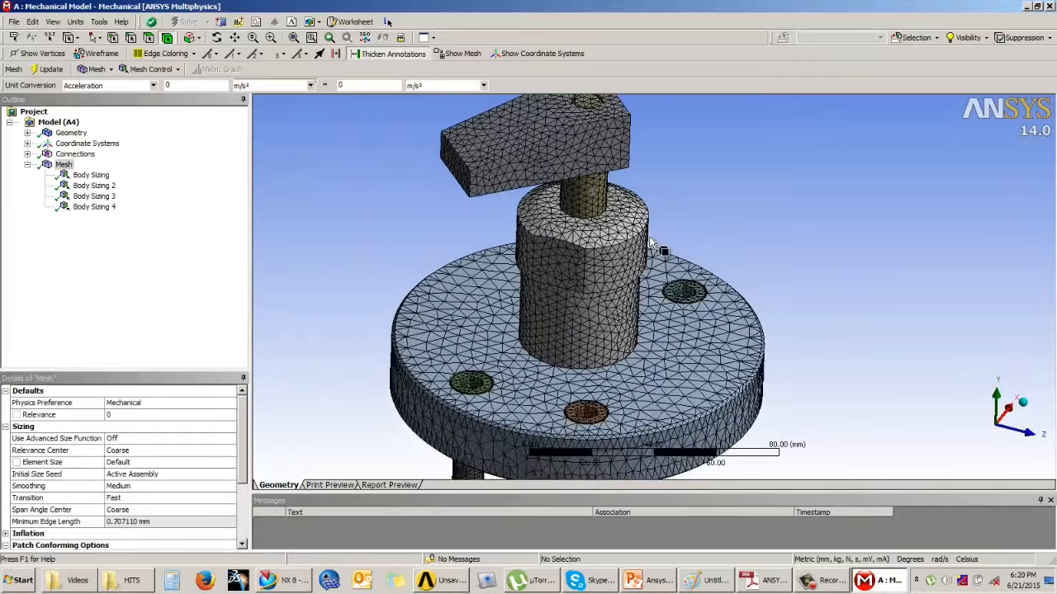
scroll(650, 242, down, 1)
middle_drag(648, 337, 605, 266)
scroll(617, 275, down, 1)
- Add a face sizing on the clamp arm's top face around the pin hole with an element size of 2 mm
click(149, 69)
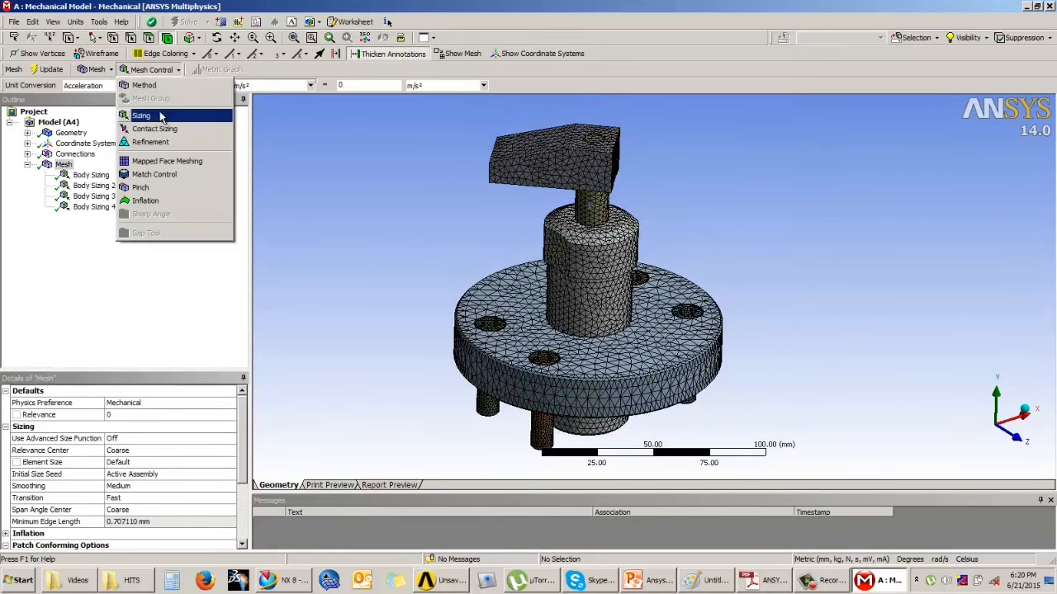
click(163, 121)
middle_drag(565, 175, 575, 202)
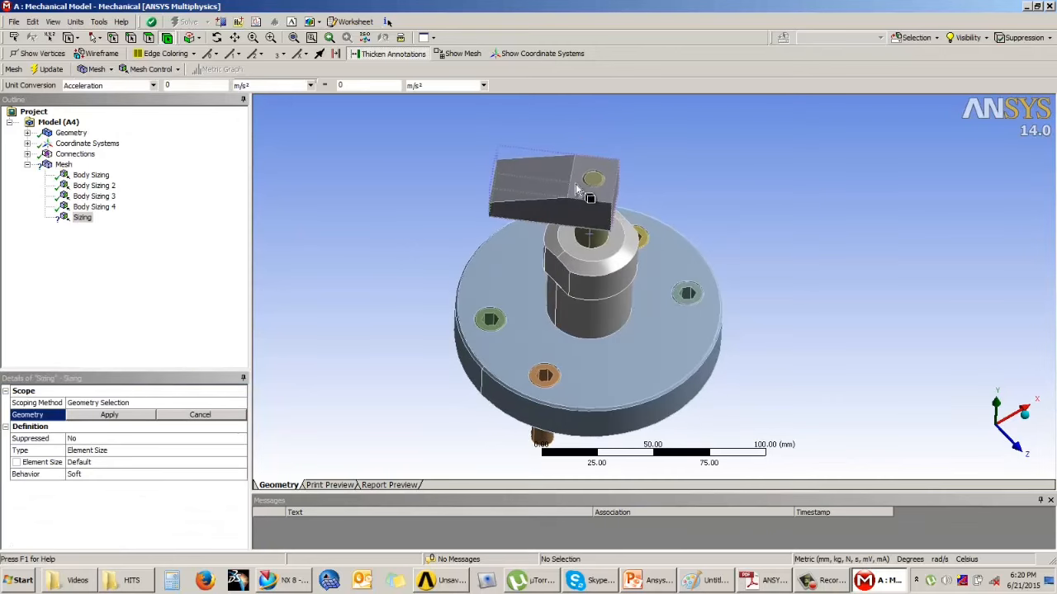
click(575, 205)
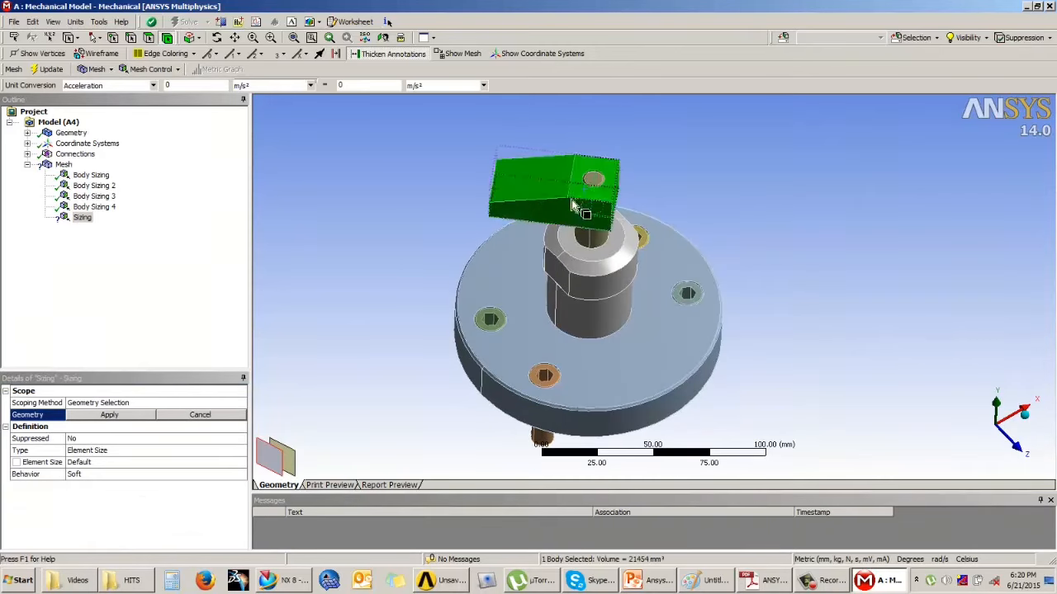
click(151, 43)
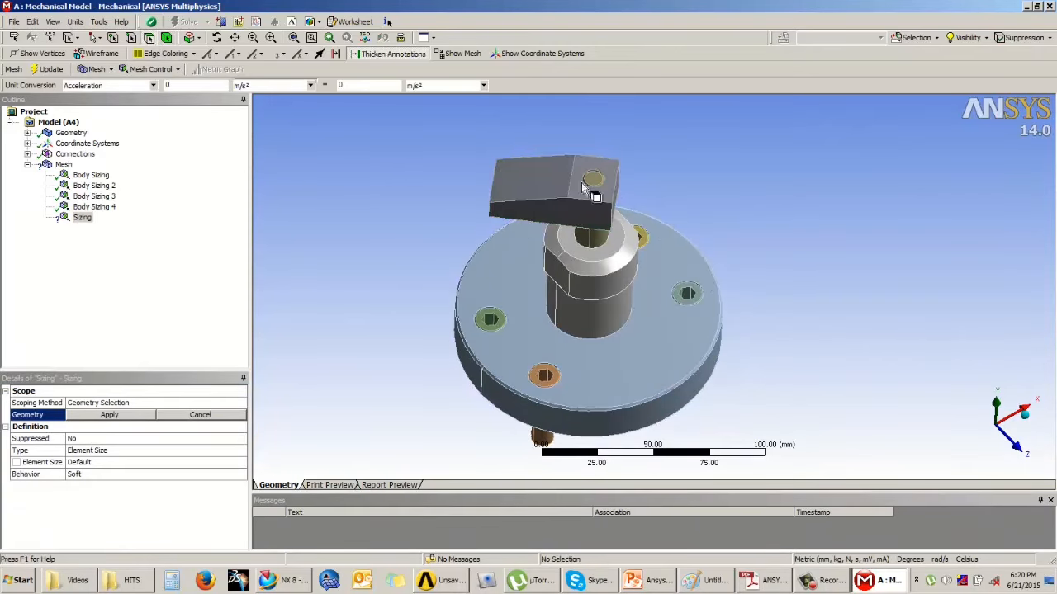
click(602, 198)
click(126, 415)
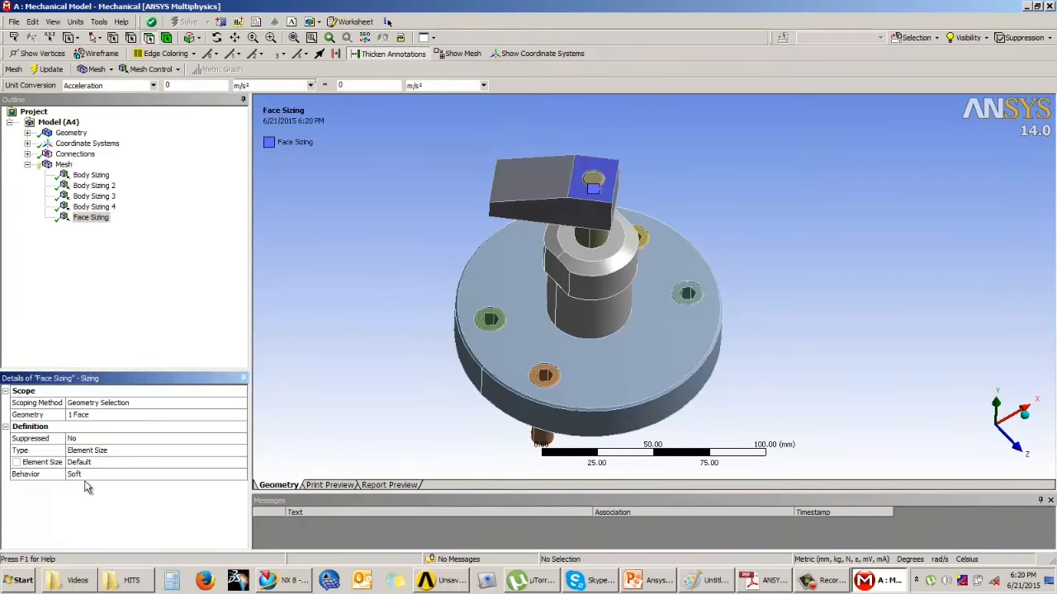
click(92, 462)
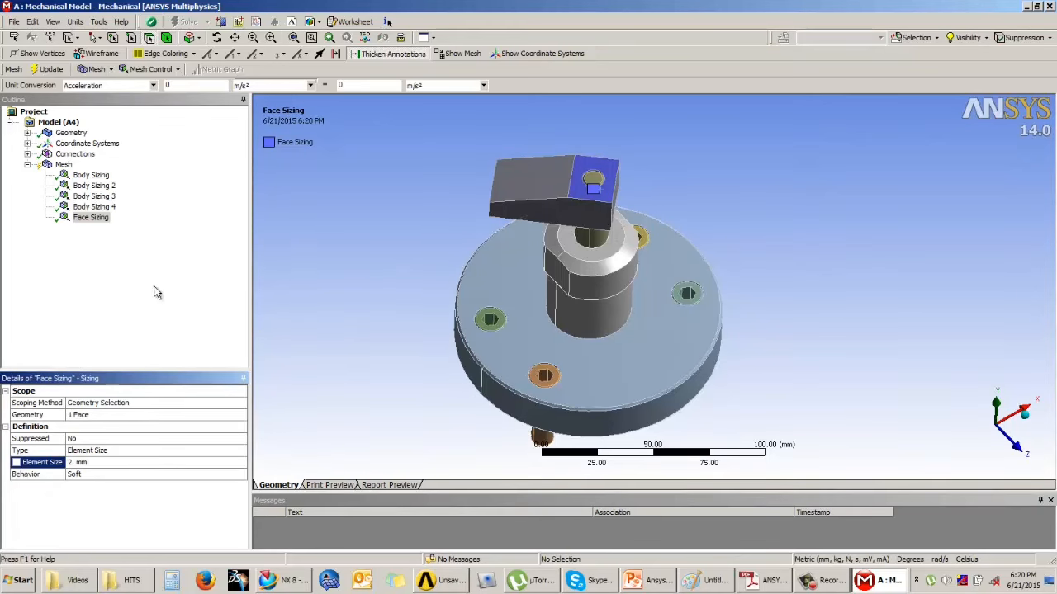
- Update the mesh with the face sizing and inspect the elements around the clamp arm's pin hole
click(39, 71)
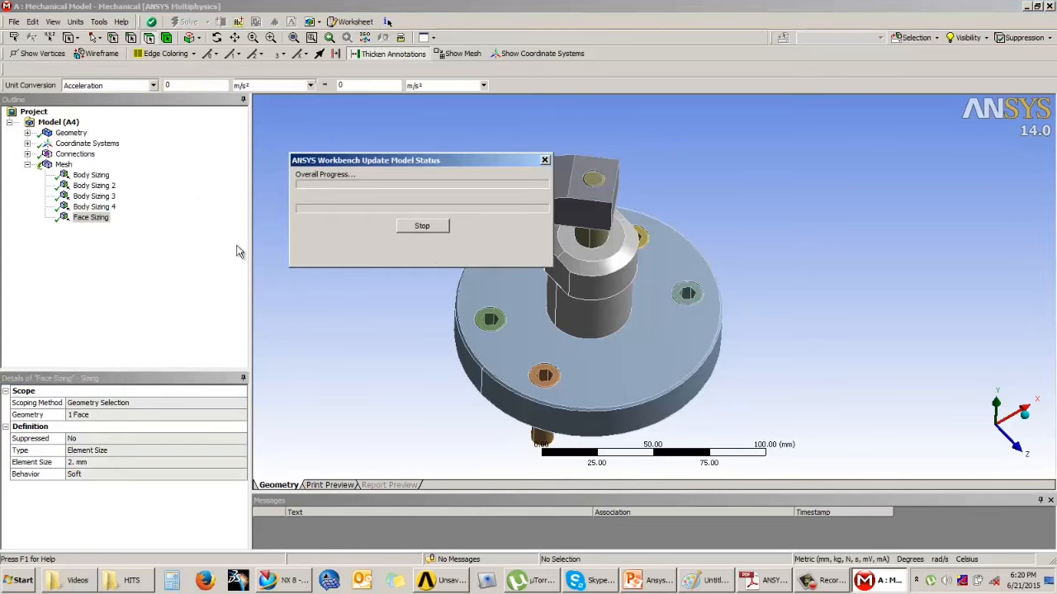
click(66, 165)
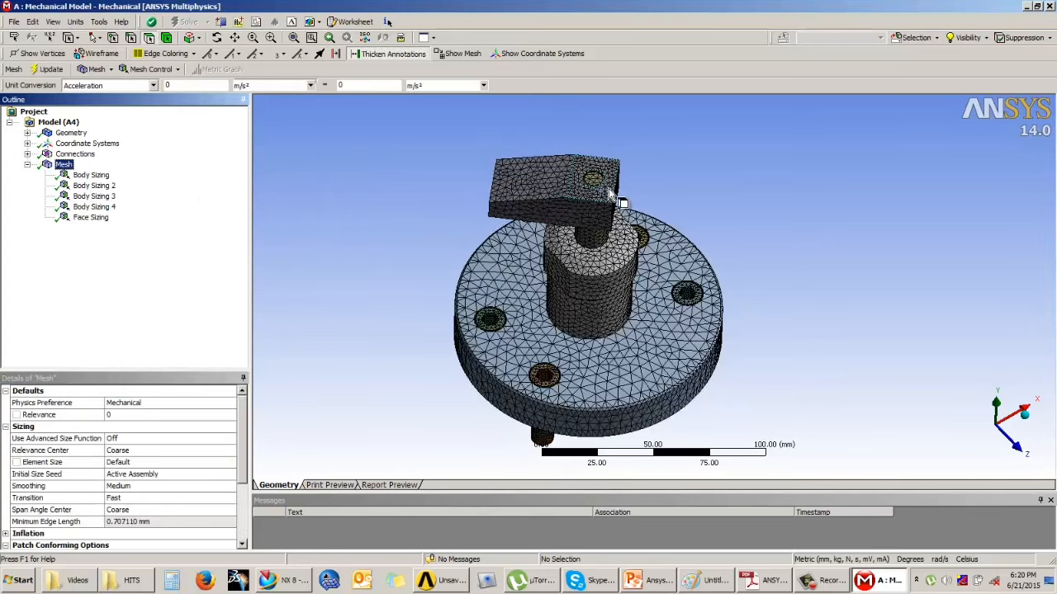
middle_drag(609, 200, 587, 309)
scroll(561, 180, up, 1)
scroll(573, 225, up, 4)
scroll(553, 244, up, 2)
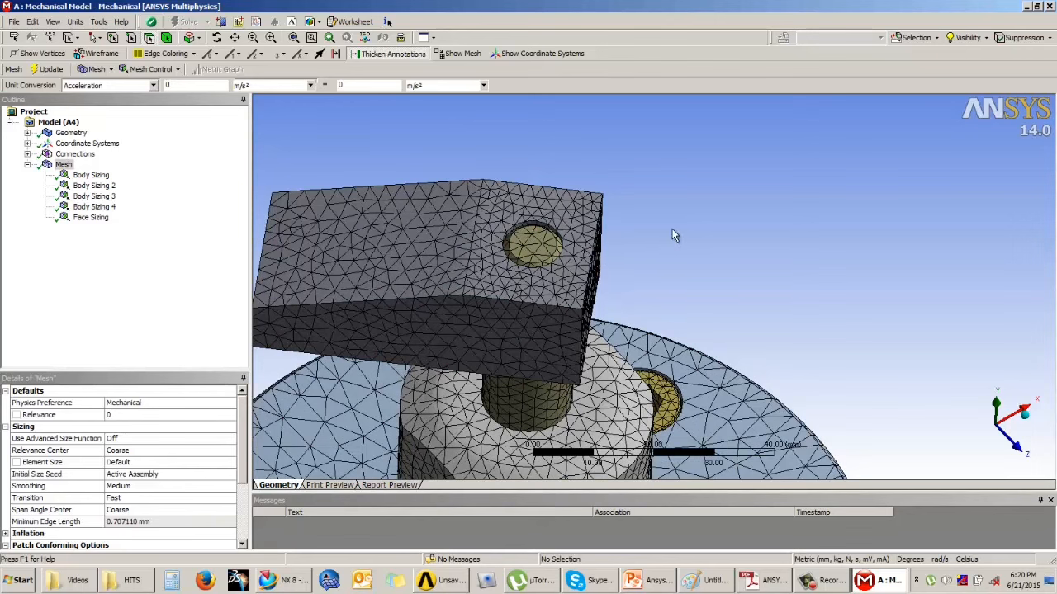
scroll(670, 225, down, 1)
scroll(669, 223, down, 4)
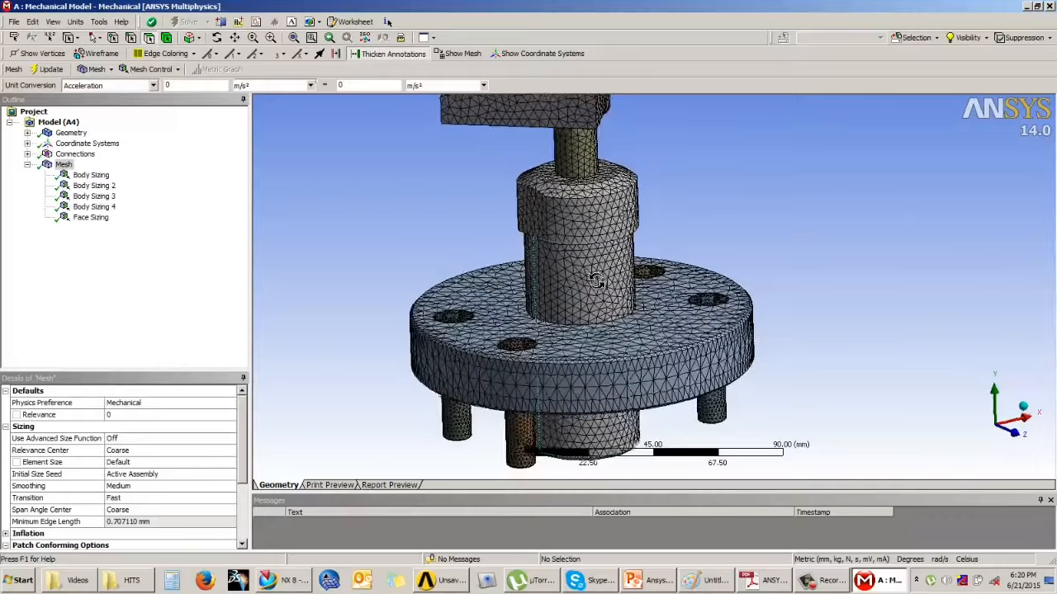
- Compare the circular base's chamfered rim in the plain geometry display and in the mesh display
scroll(619, 312, up, 2)
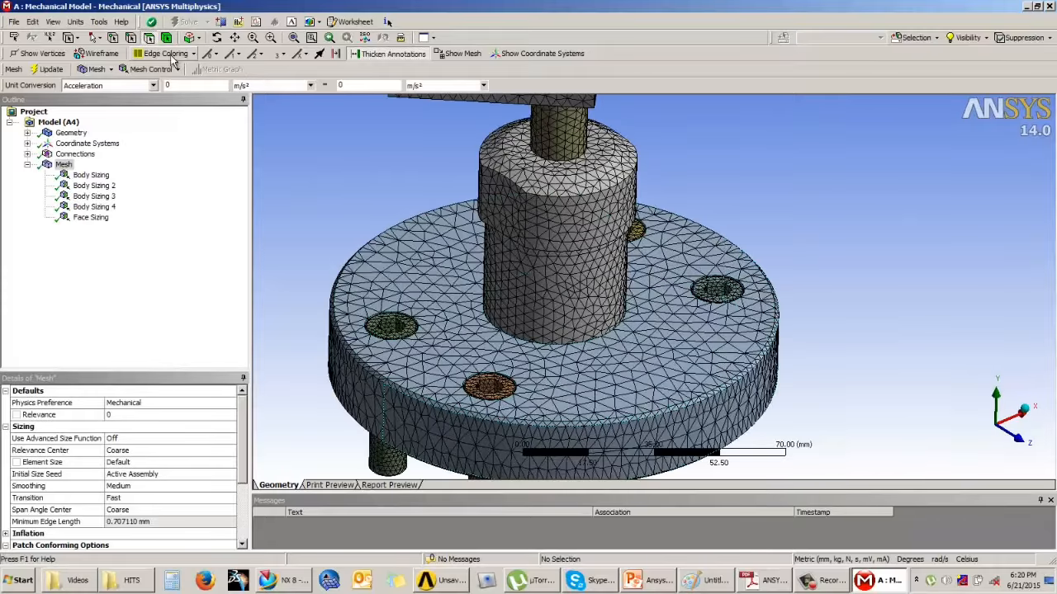
click(585, 409)
click(837, 252)
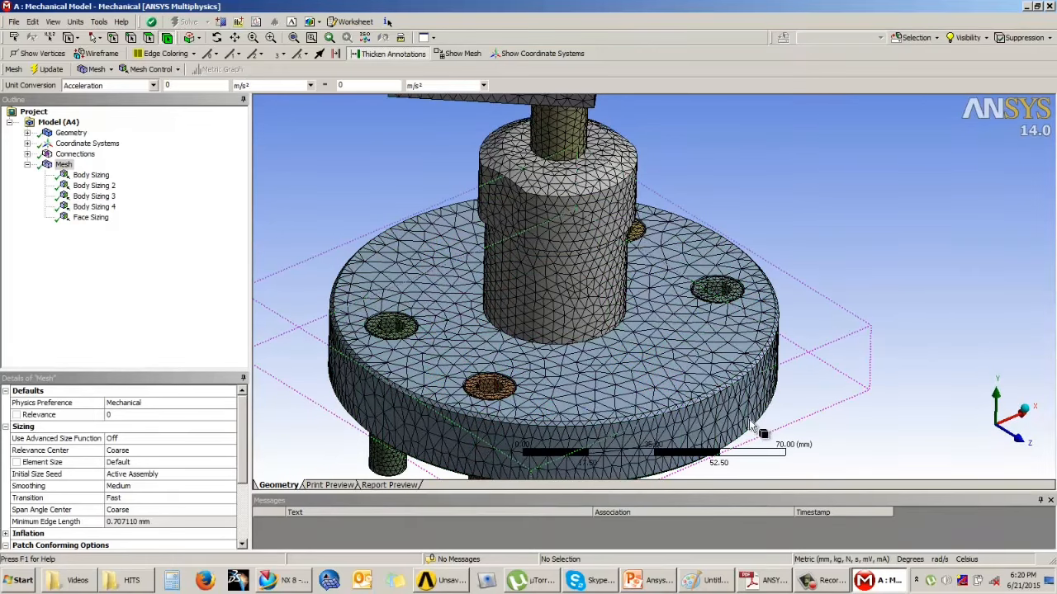
click(71, 133)
middle_drag(612, 413, 903, 395)
click(95, 207)
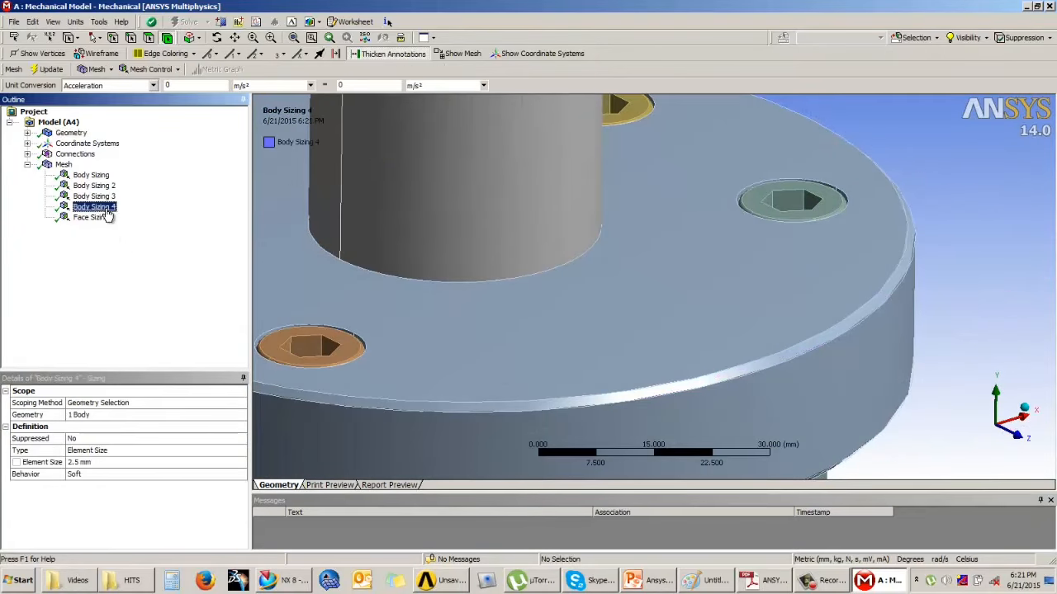
click(75, 153)
click(63, 164)
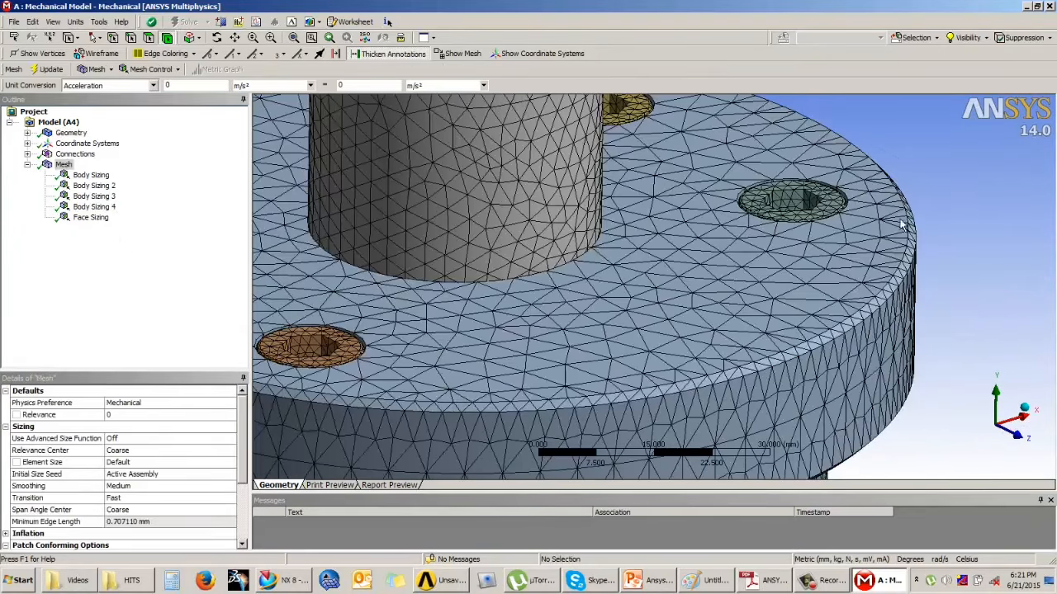
- Examine the elements along the circular base's narrow chamfer and outer side face up close
middle_drag(903, 209, 805, 334)
scroll(788, 355, up, 3)
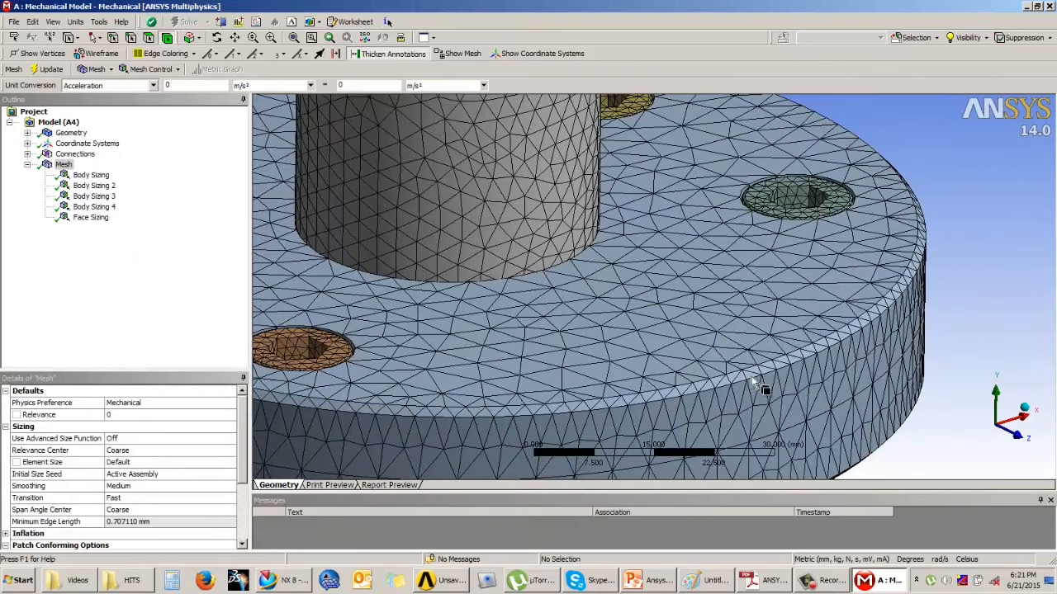
scroll(945, 187, down, 3)
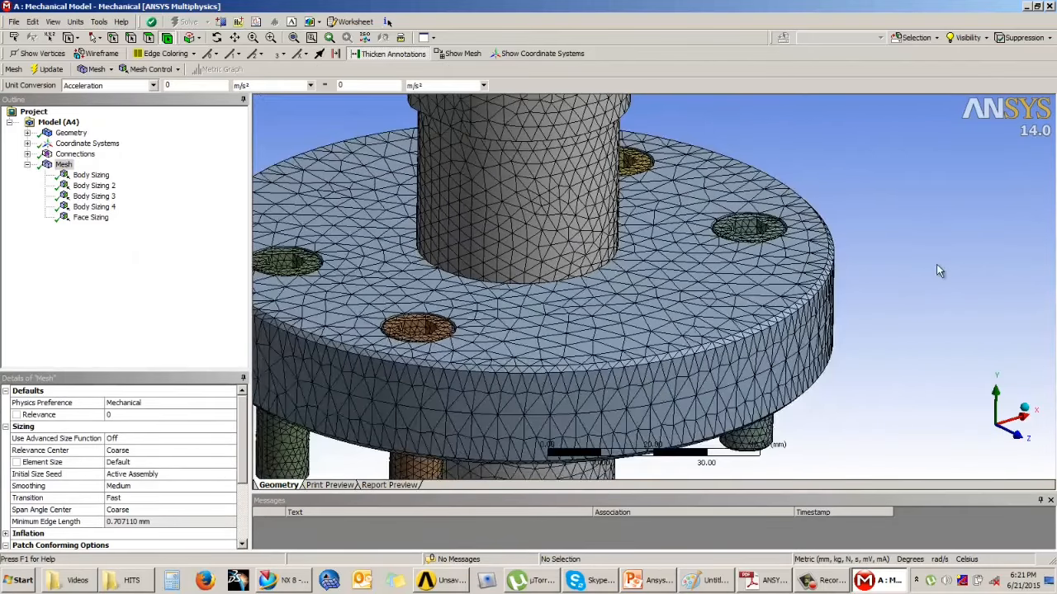
scroll(918, 271, down, 1)
ctrl+middle_drag(710, 368, 759, 349)
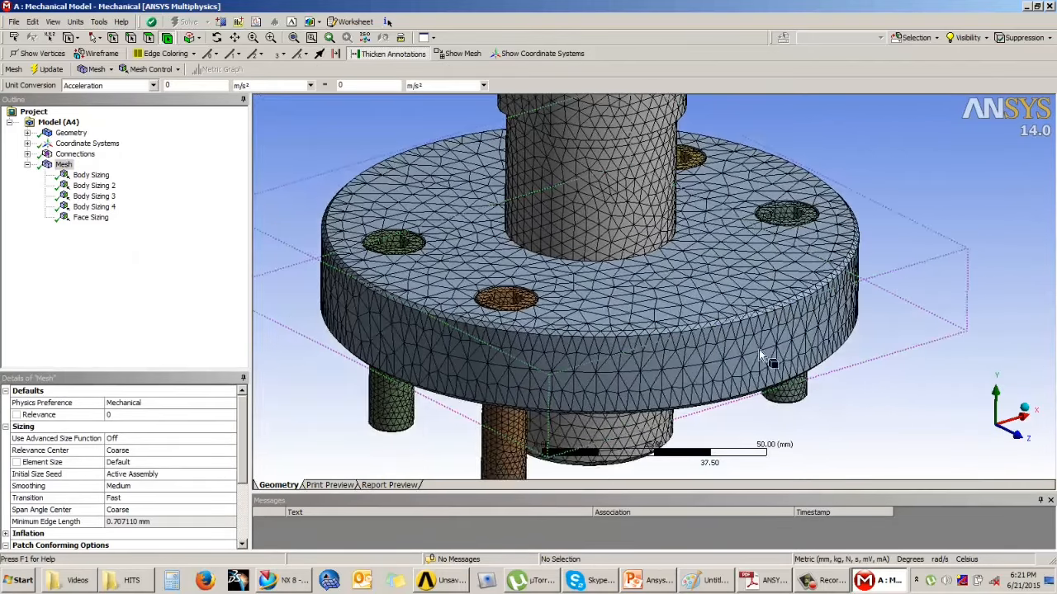
scroll(760, 349, up, 3)
scroll(762, 354, up, 3)
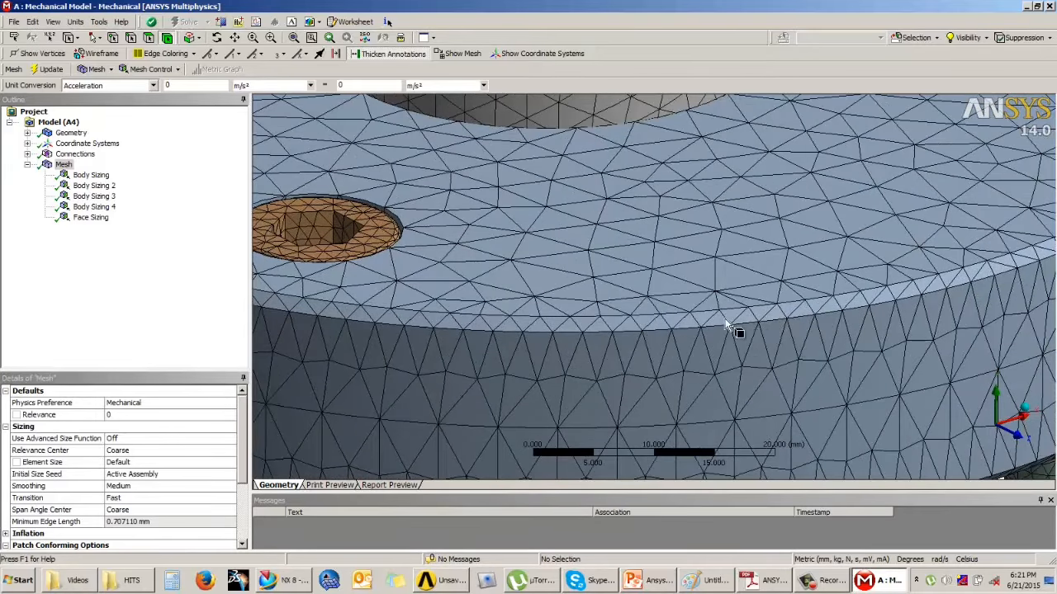
scroll(751, 318, down, 5)
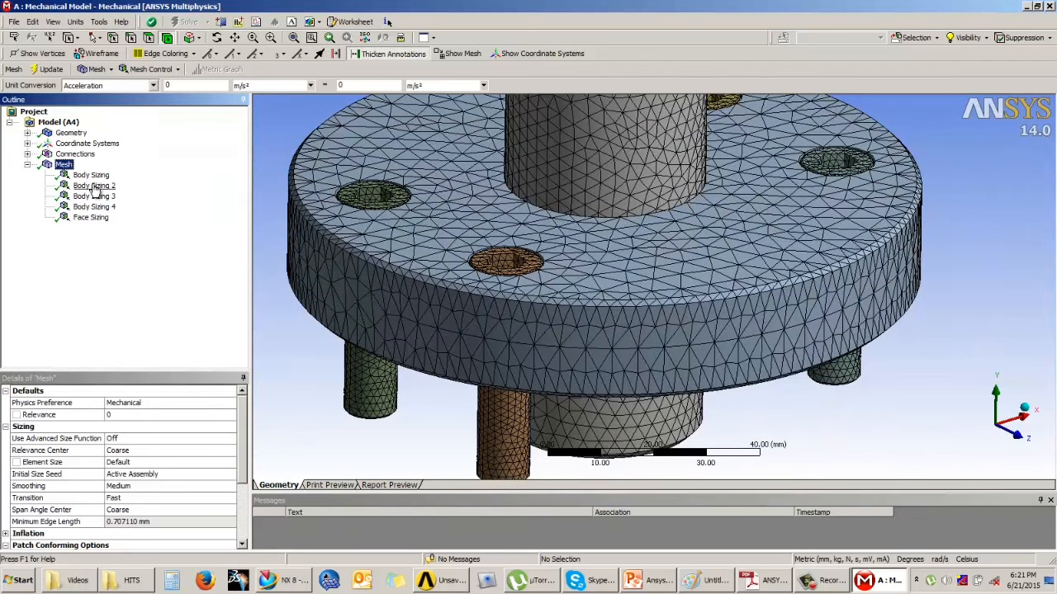
- Add a mesh refinement scoped to the four chamfer faces on the circular base's upper and lower rims
click(142, 70)
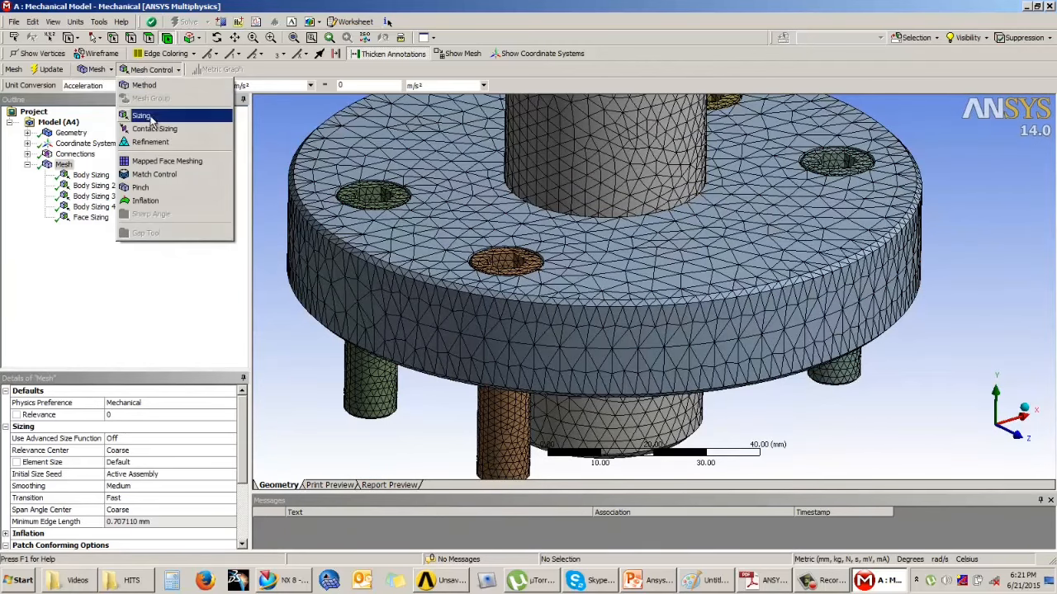
click(154, 143)
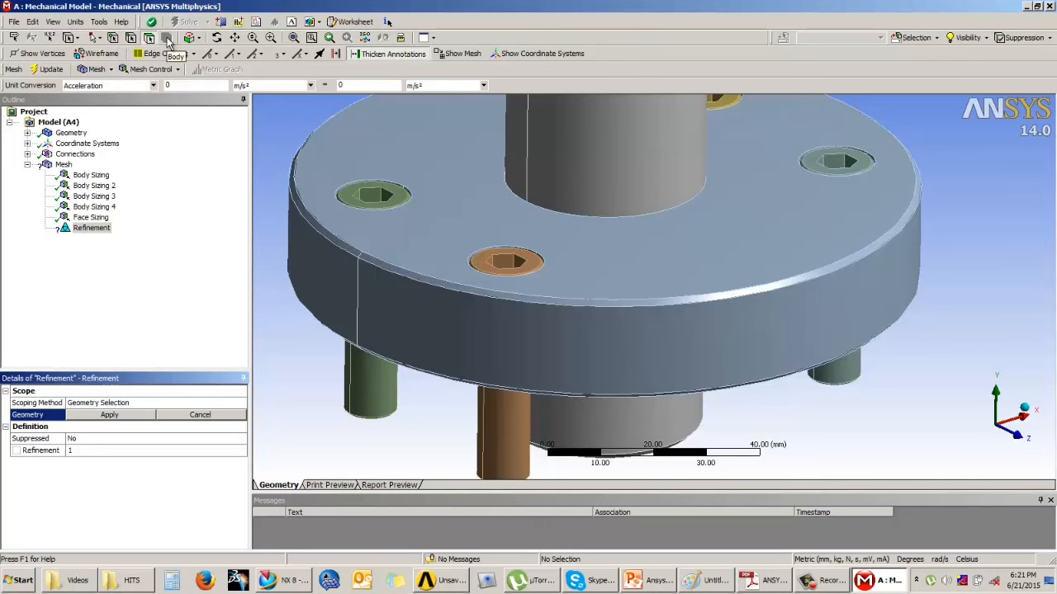
click(440, 293)
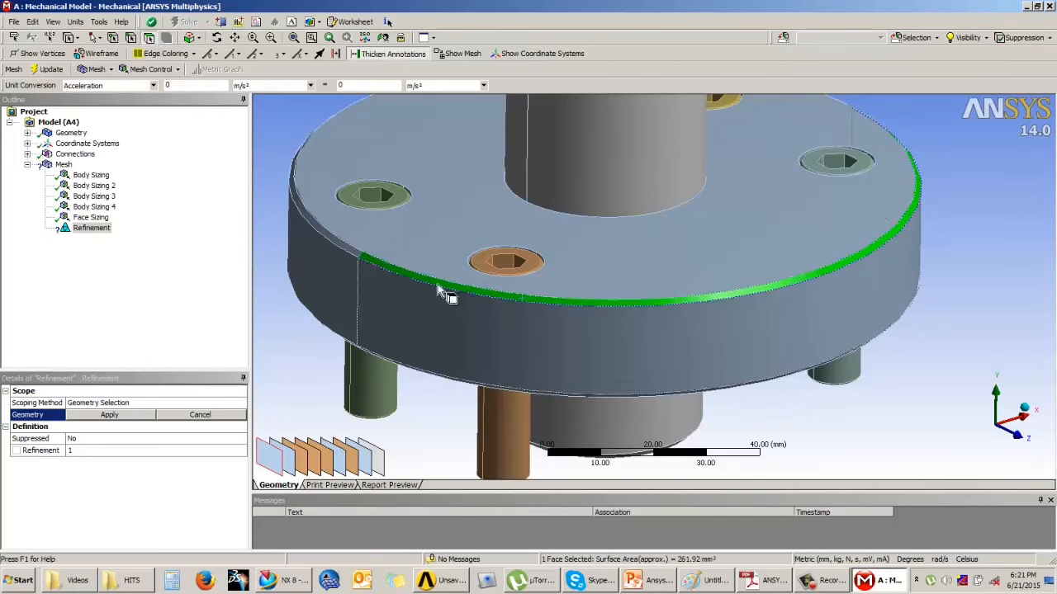
ctrl+click(355, 252)
middle_drag(503, 341, 664, 220)
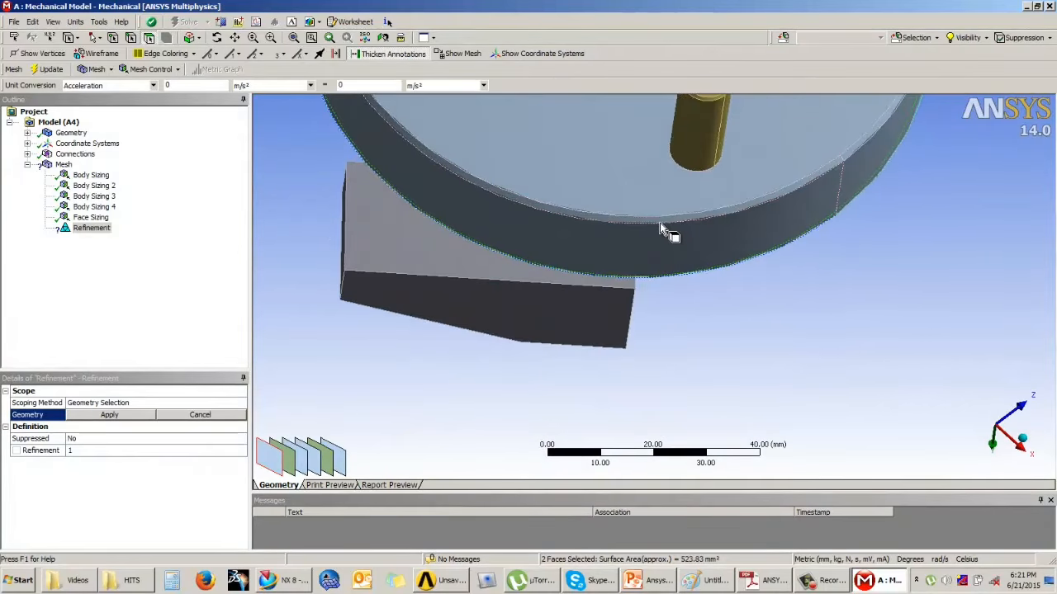
ctrl+click(799, 196)
ctrl+click(774, 211)
ctrl+click(768, 199)
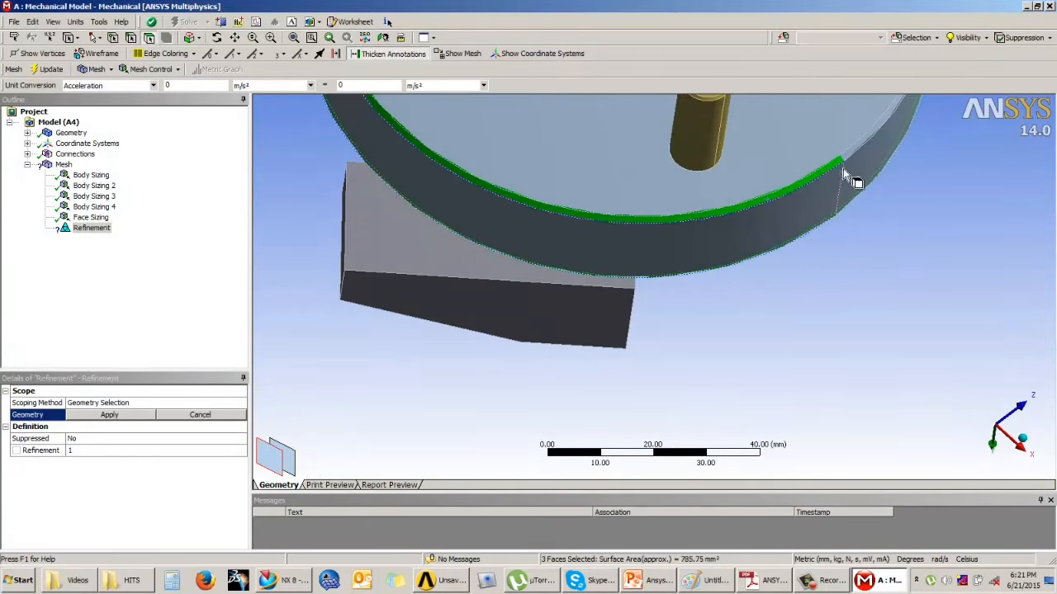
middle_drag(776, 297, 500, 338)
click(109, 415)
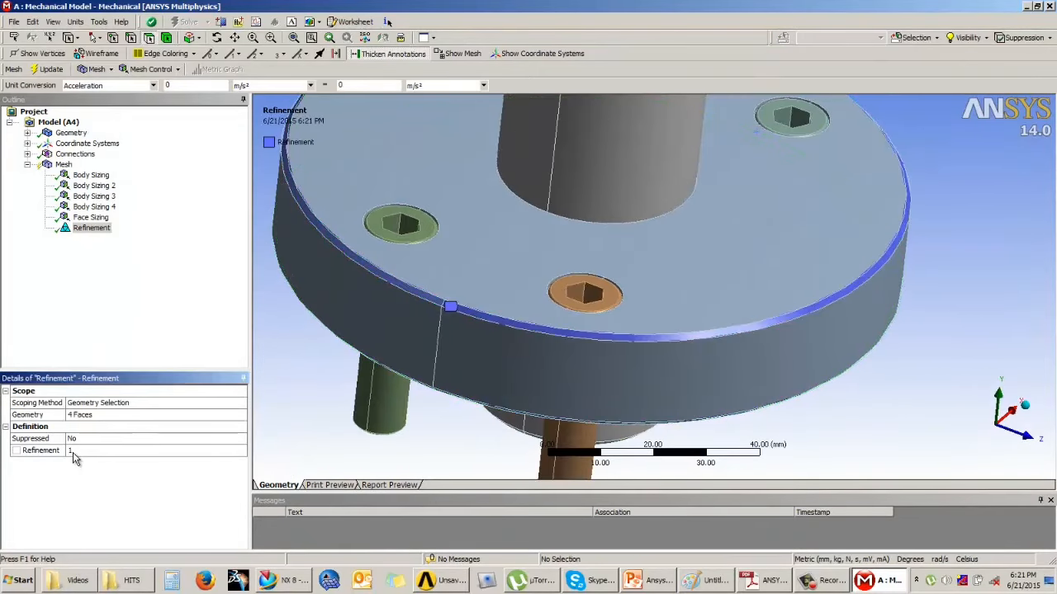
- Set the refinement level for the base's chamfer faces to 1
click(73, 450)
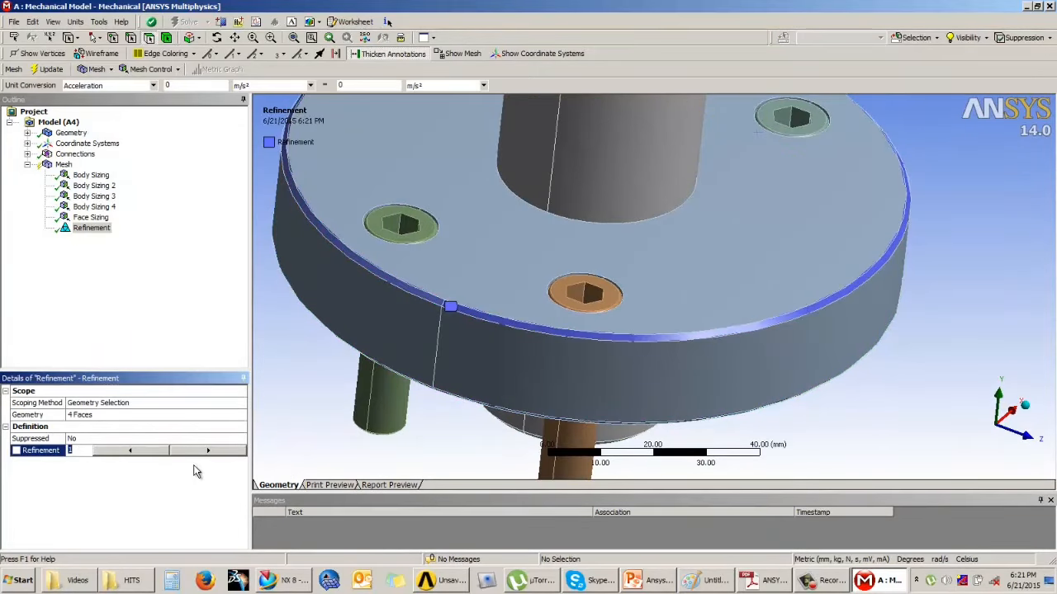
click(131, 454)
click(139, 453)
click(138, 453)
click(164, 350)
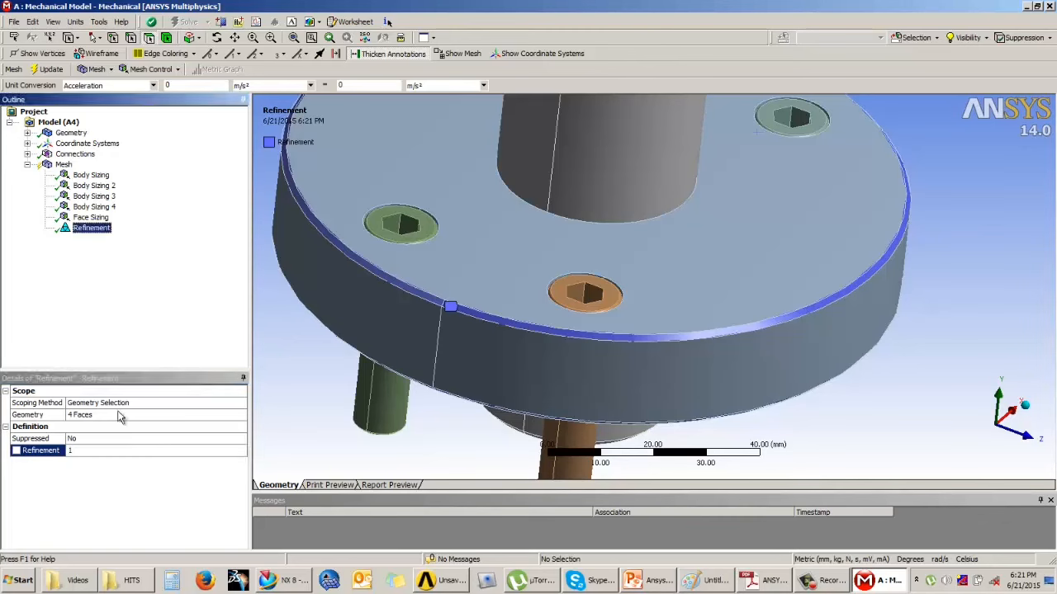
- Check the current mesh's node and element counts, the refinement level, and the existing elements along the base's upper chamfer
click(63, 164)
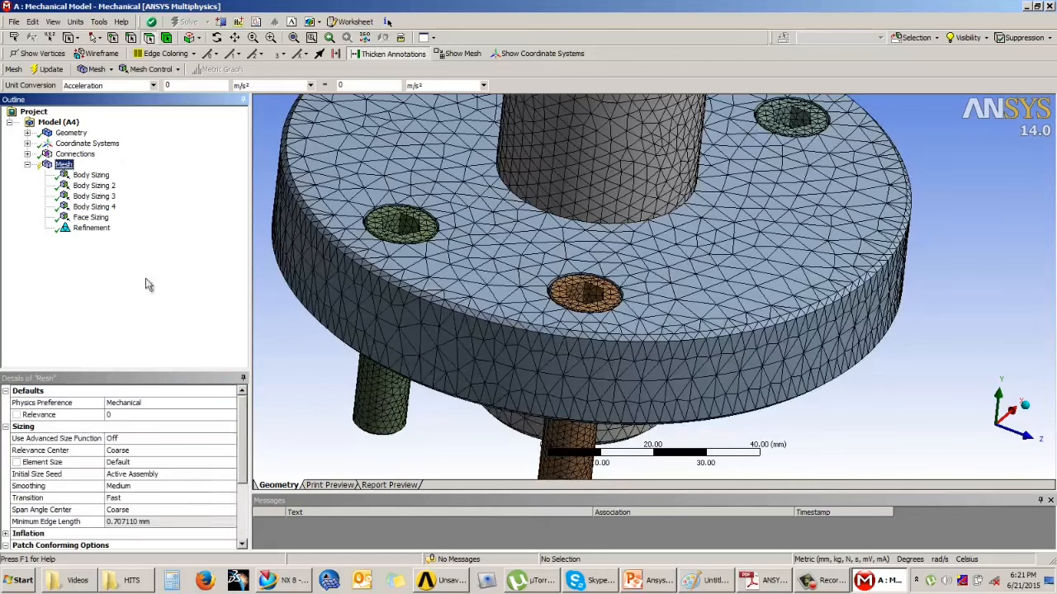
scroll(175, 517, down, 3)
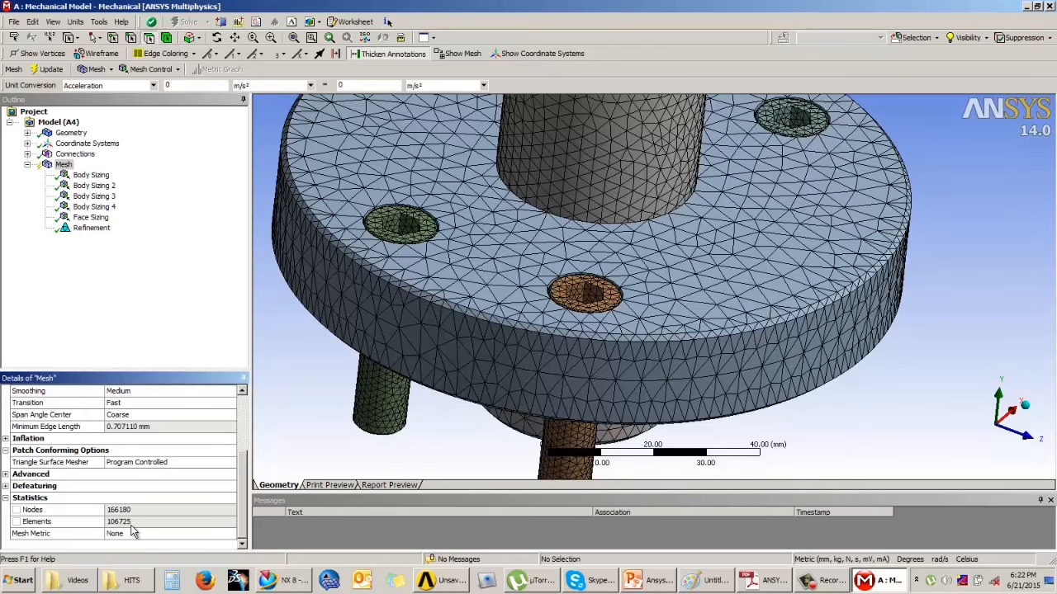
click(90, 228)
click(92, 451)
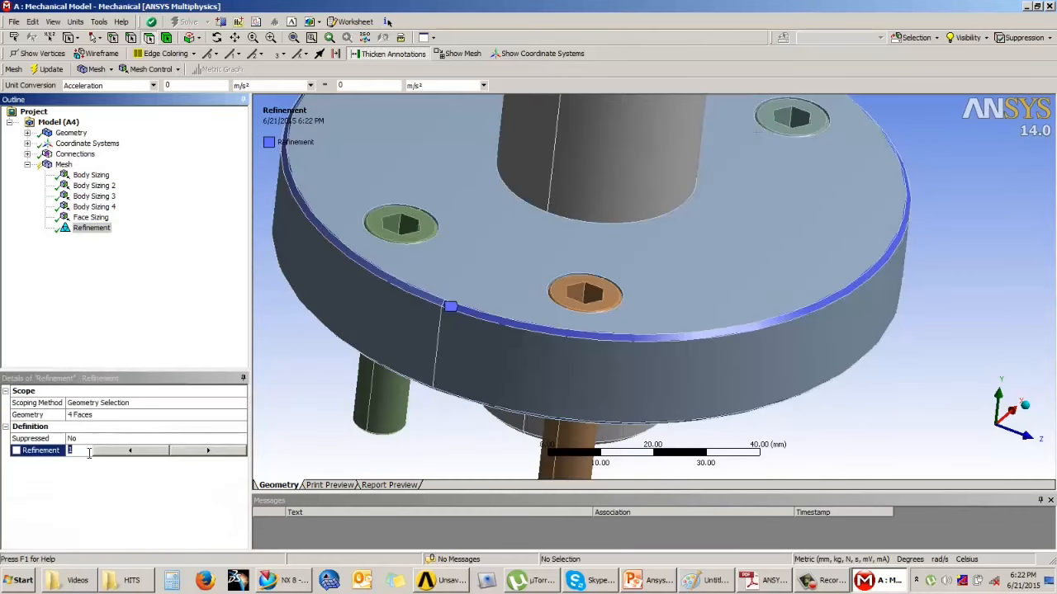
click(66, 165)
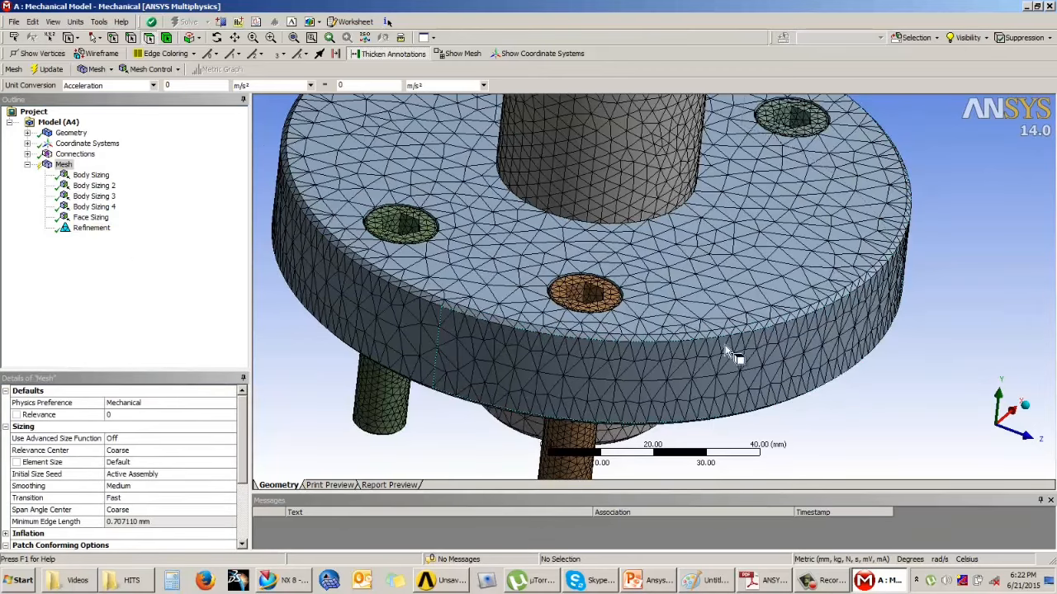
scroll(776, 355, up, 10)
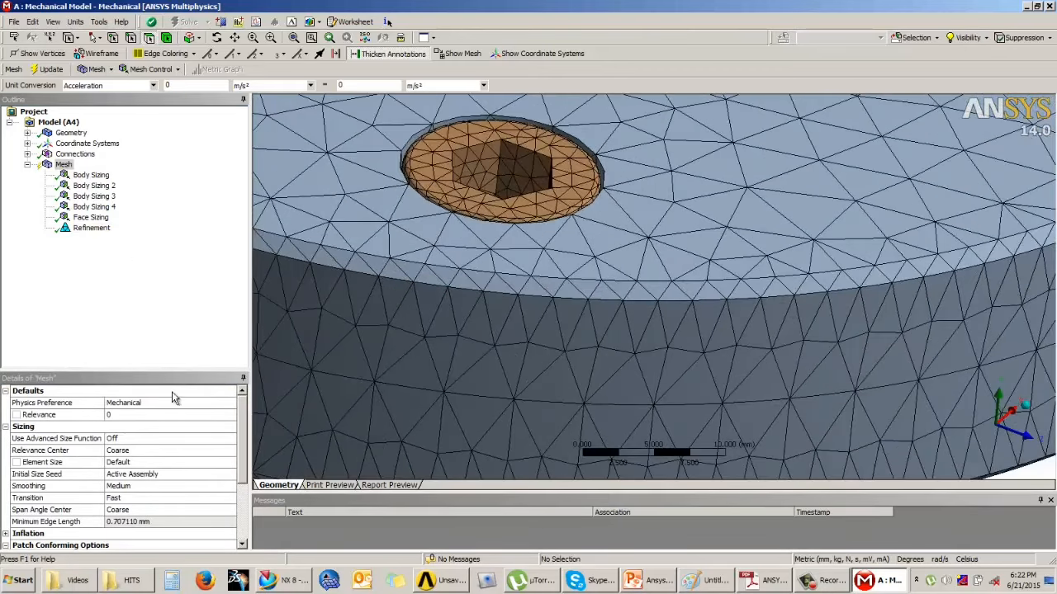
- Update the mesh with the level 1 chamfer refinement and check its node and element statistics
click(50, 69)
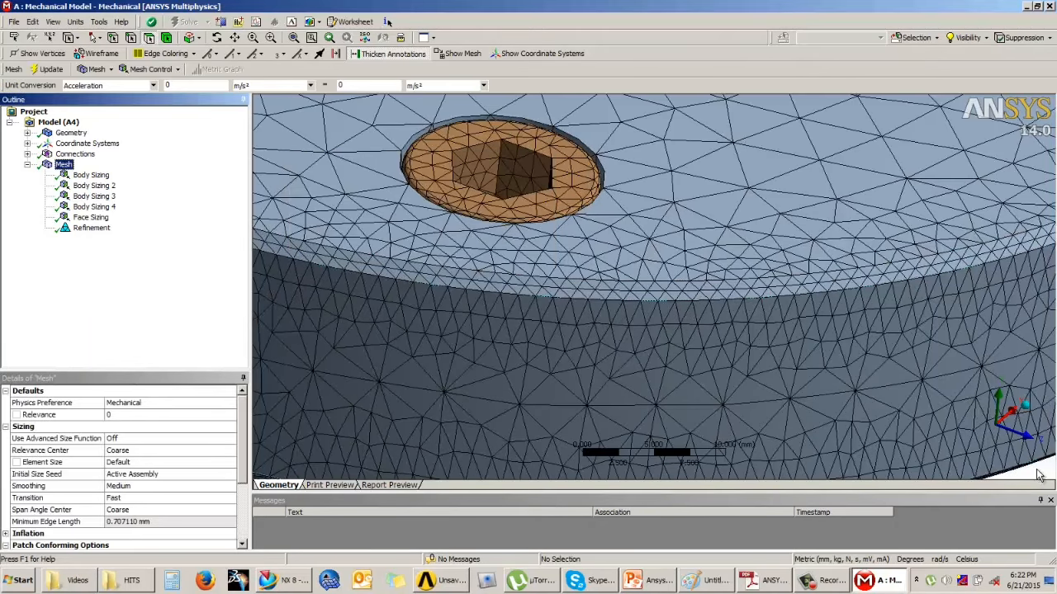
scroll(818, 330, up, 3)
drag(246, 428, 251, 502)
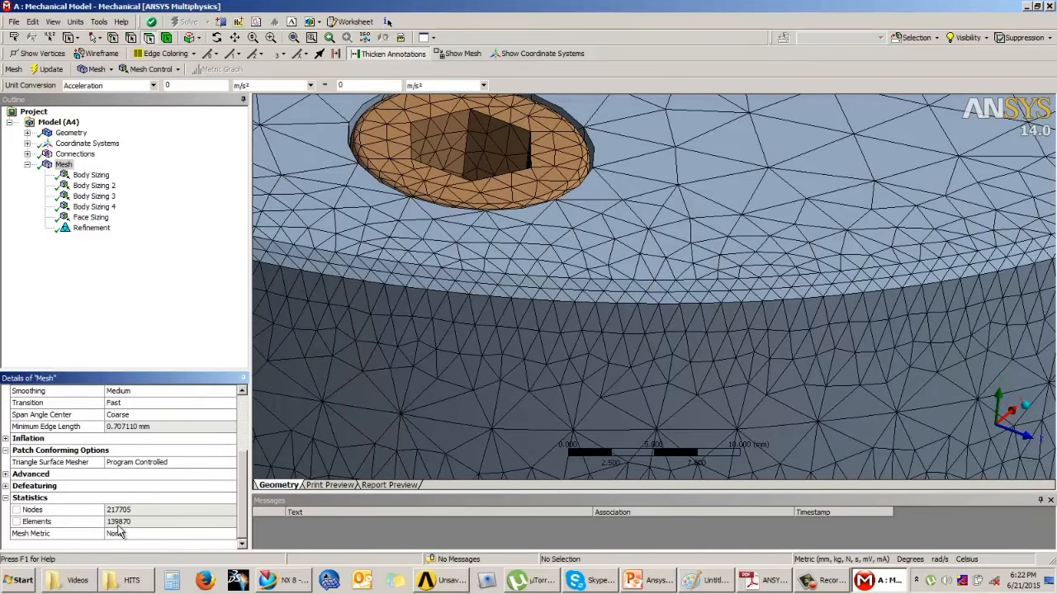
- Raise the chamfer refinement level to 2 and update the mesh
click(91, 227)
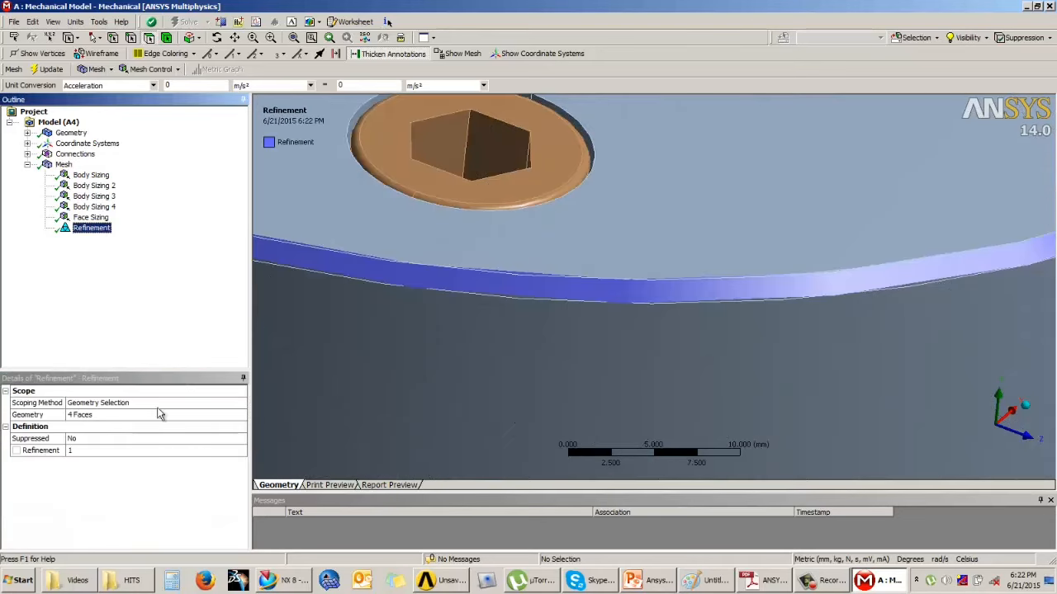
click(157, 449)
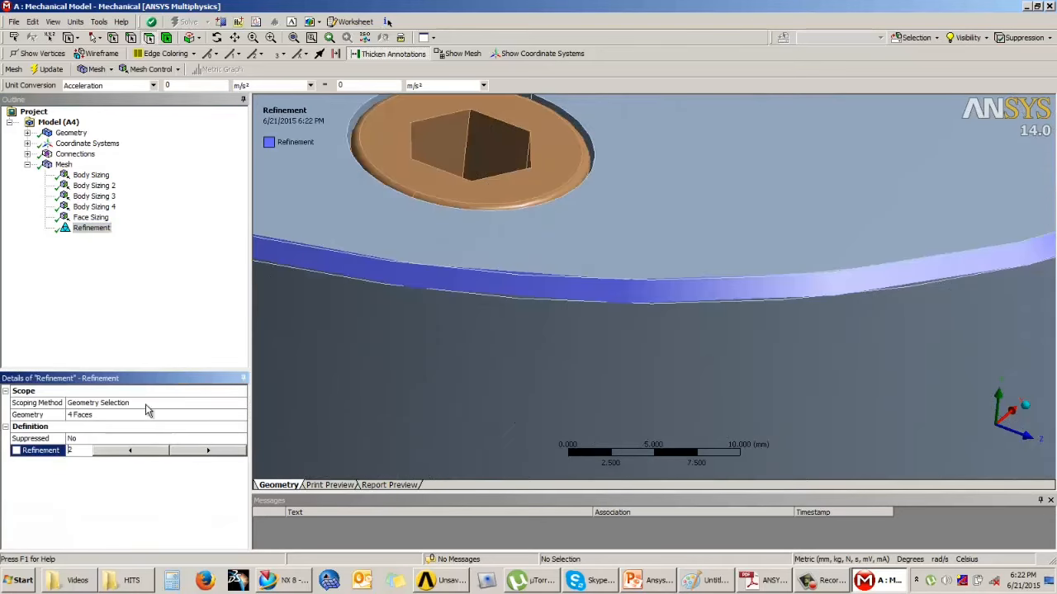
click(48, 70)
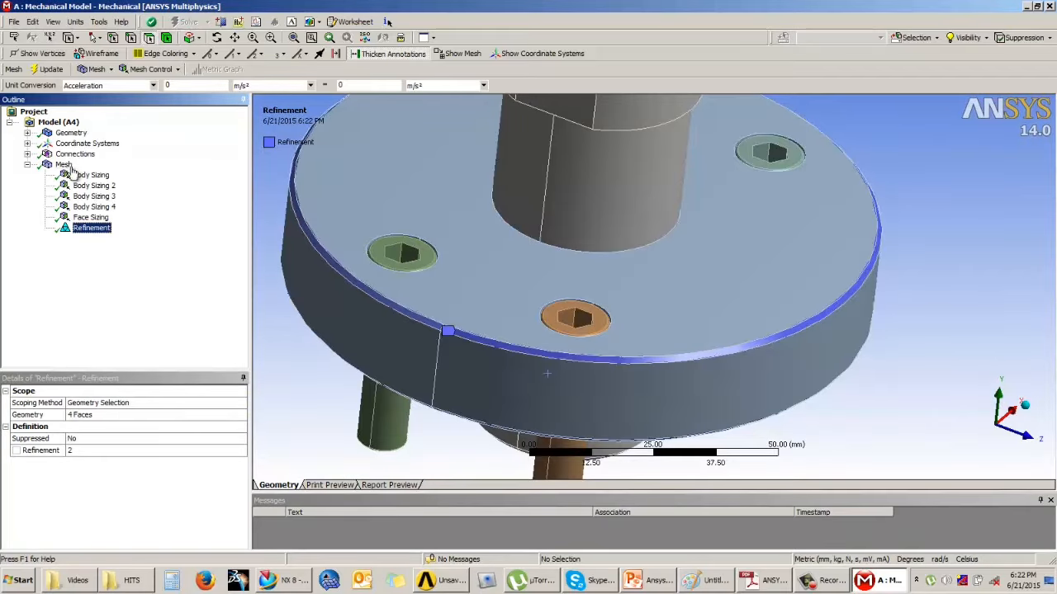
- Examine the level 2 refined elements along the base's chamfer and side face, both up close and across the whole base
click(68, 165)
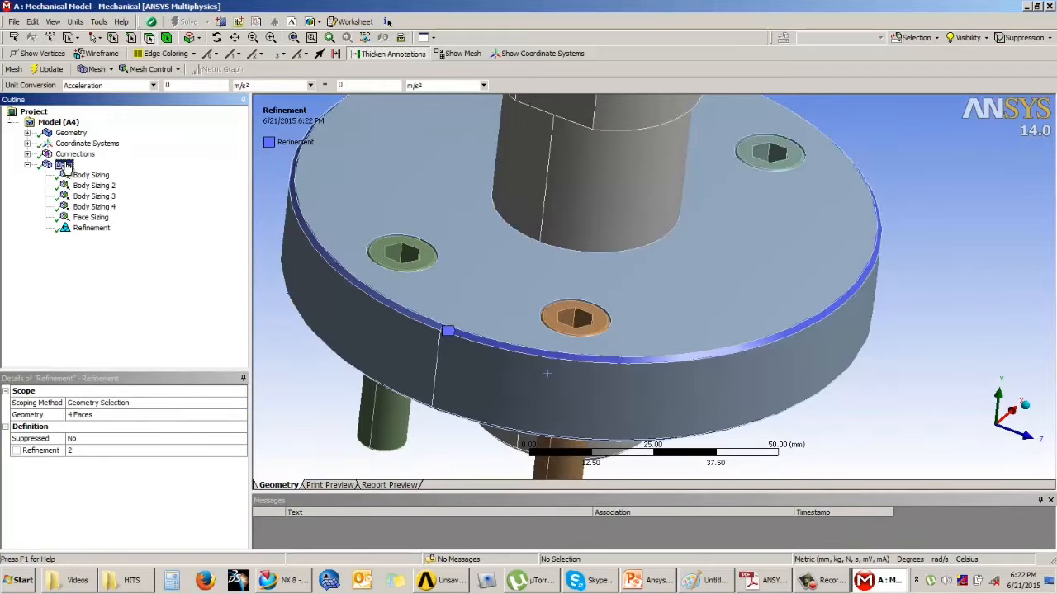
scroll(739, 359, up, 5)
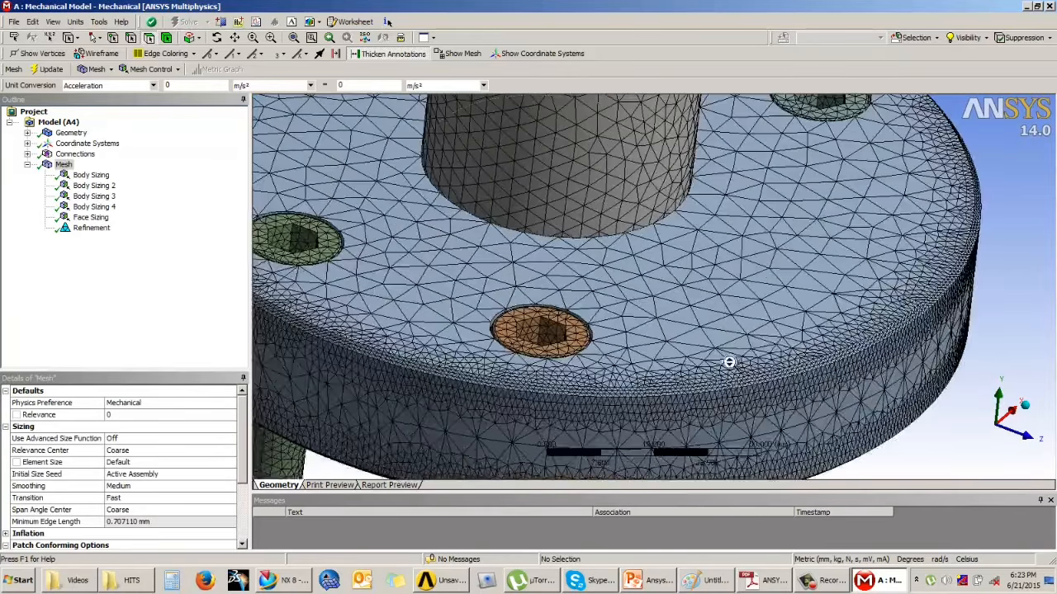
scroll(744, 357, up, 3)
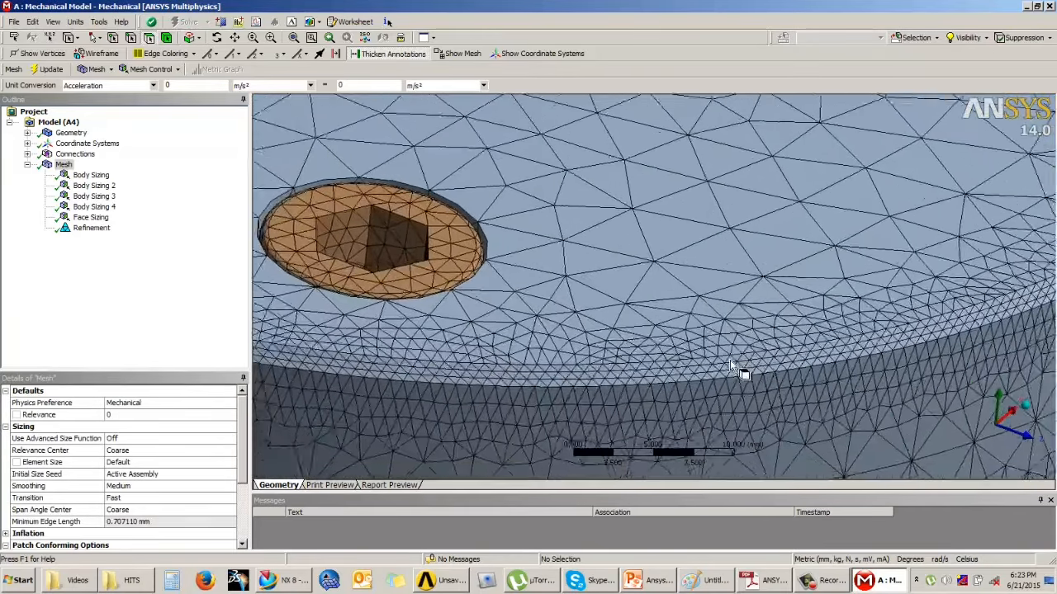
scroll(741, 364, down, 6)
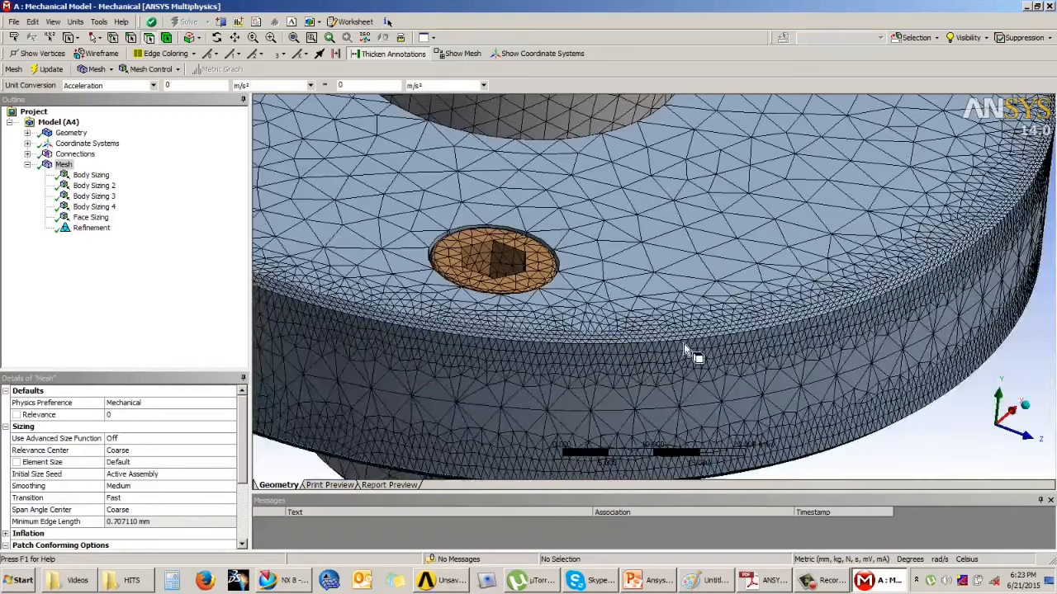
scroll(693, 351, up, 5)
scroll(689, 302, down, 6)
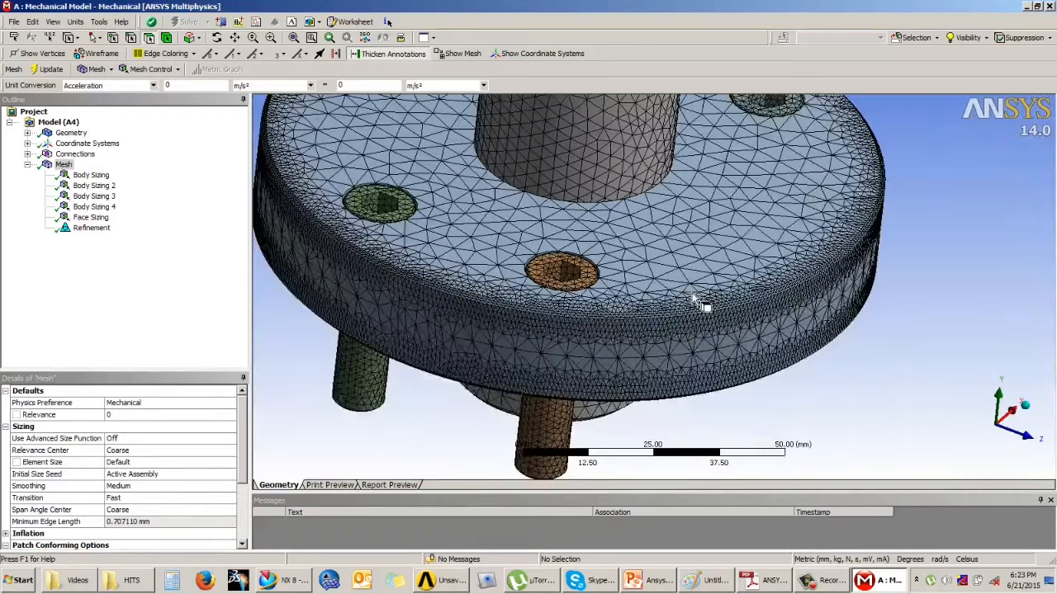
middle_drag(667, 337, 639, 281)
drag(615, 304, 578, 325)
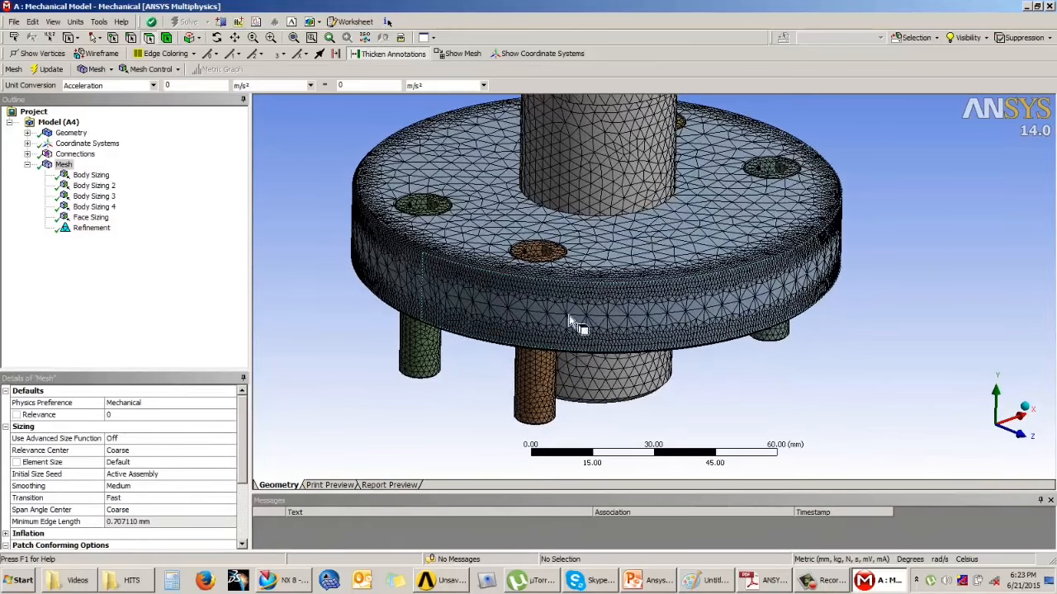
- Raise the chamfer refinement level to 3 and update the mesh
click(91, 228)
click(178, 451)
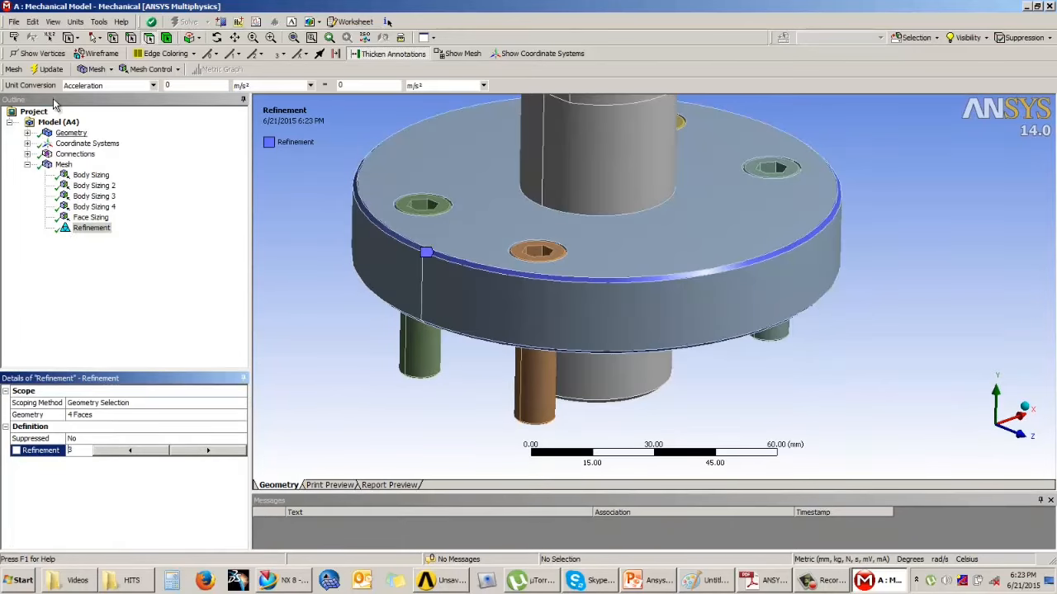
click(51, 71)
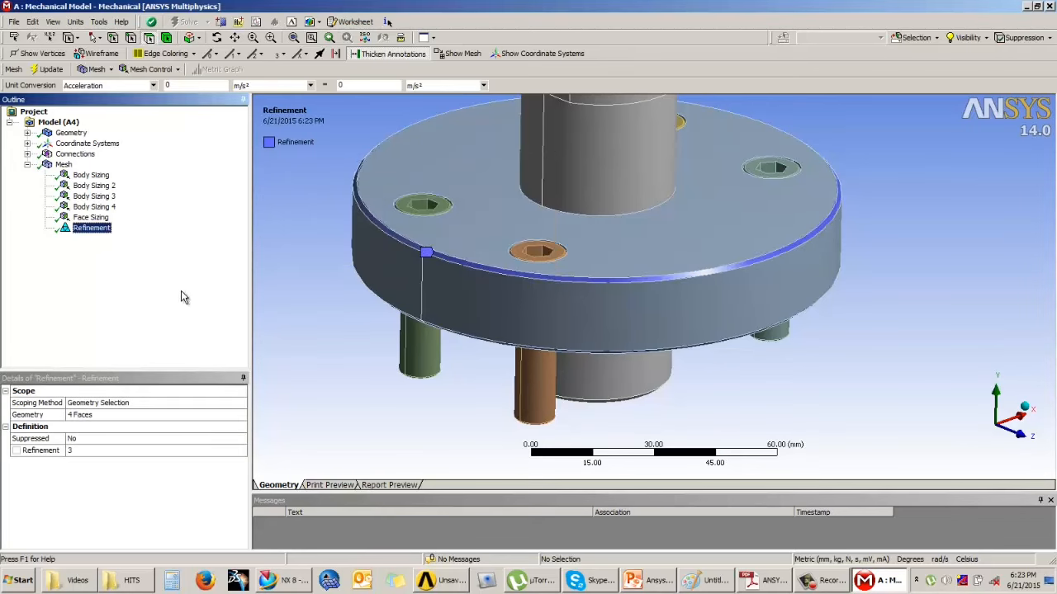
- Inspect the level 3 refined mesh around the base's chamfered rims and side face from several angles
click(66, 165)
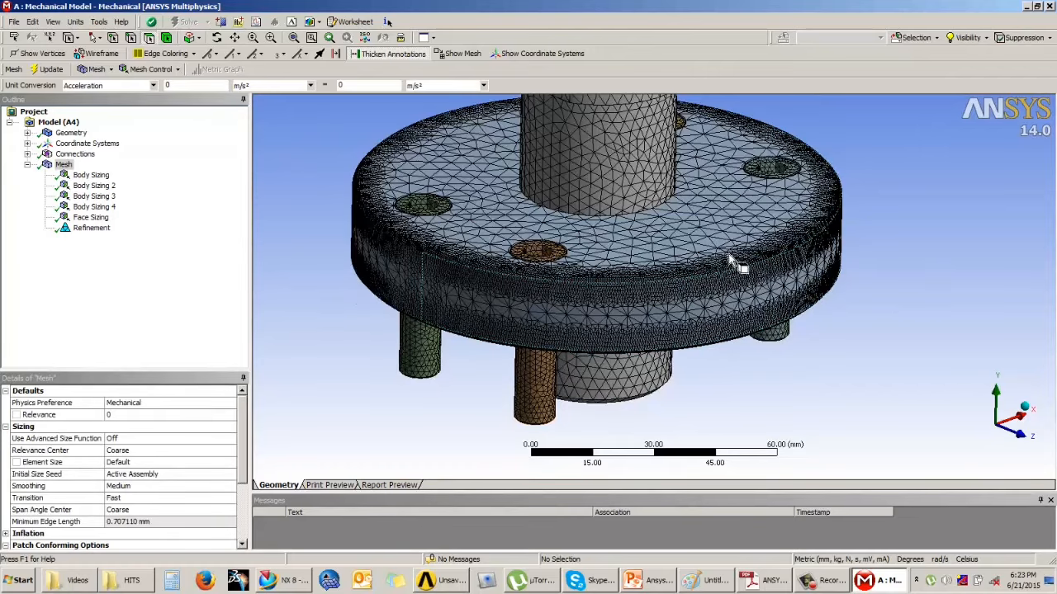
scroll(731, 261, up, 10)
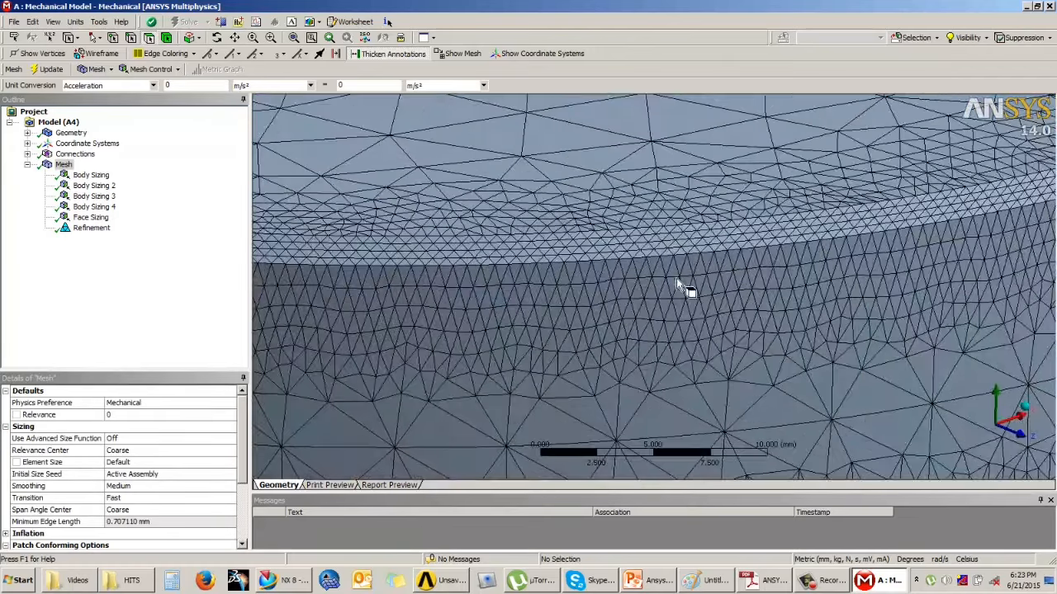
scroll(679, 281, down, 5)
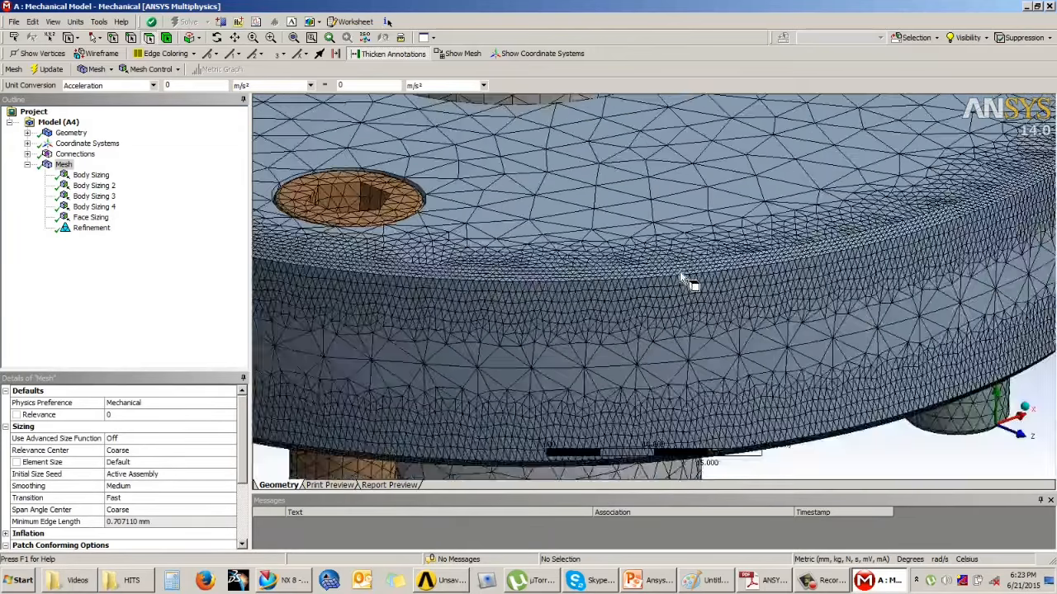
scroll(690, 280, down, 6)
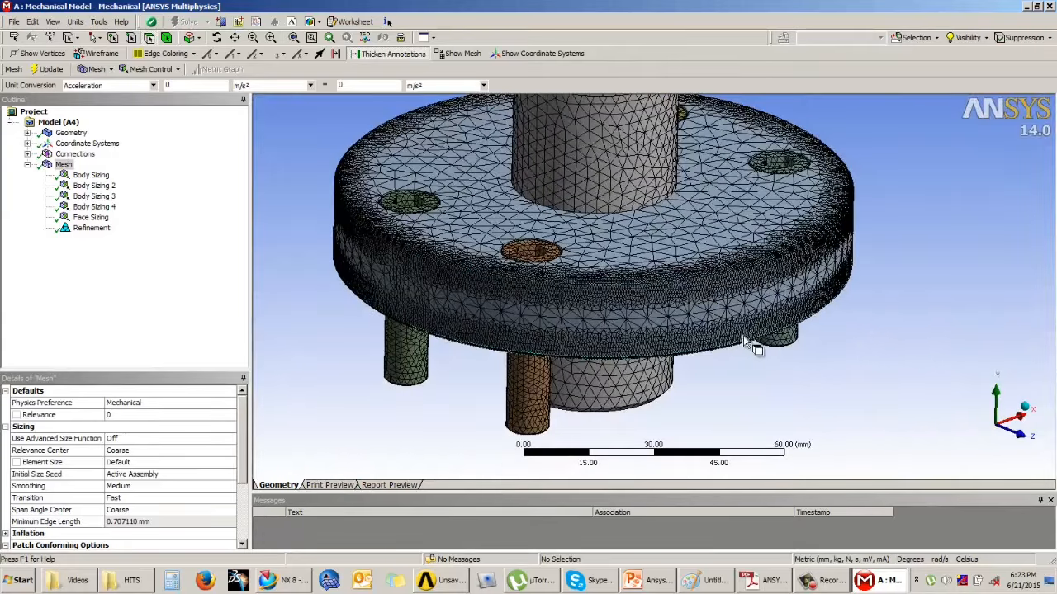
mouse_move(732, 335)
middle_down()
mouse_move(730, 353)
mouse_move(729, 333)
middle_up()
scroll(733, 332, up, 3)
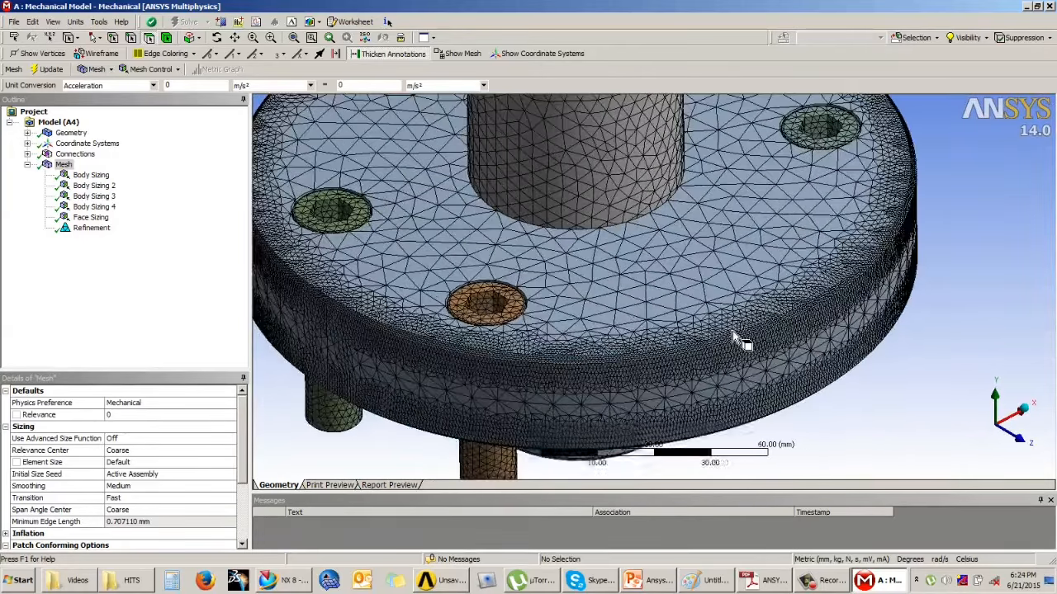
scroll(737, 338, down, 2)
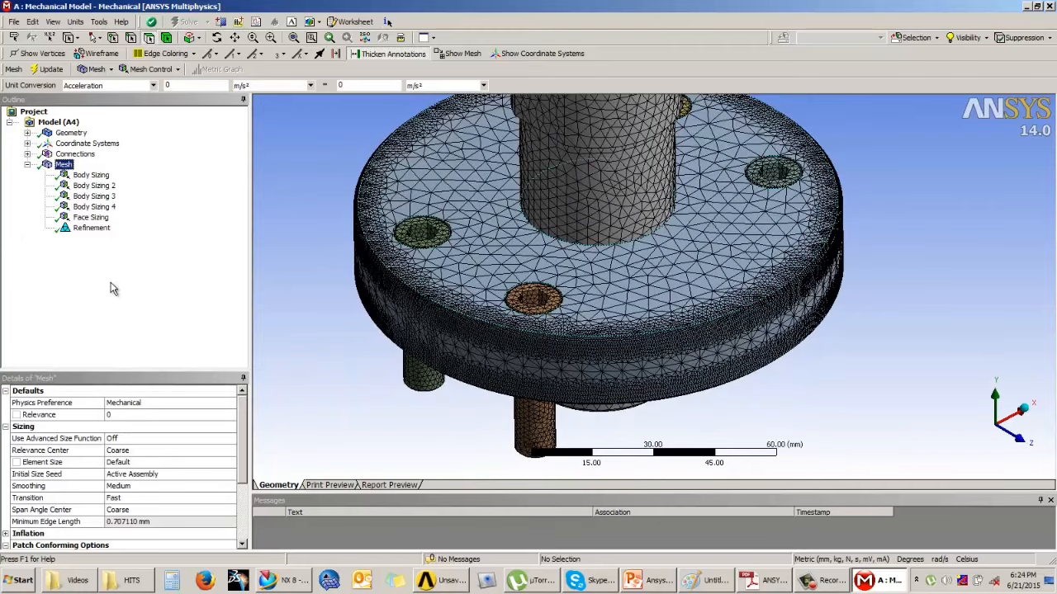
middle_drag(295, 309, 673, 363)
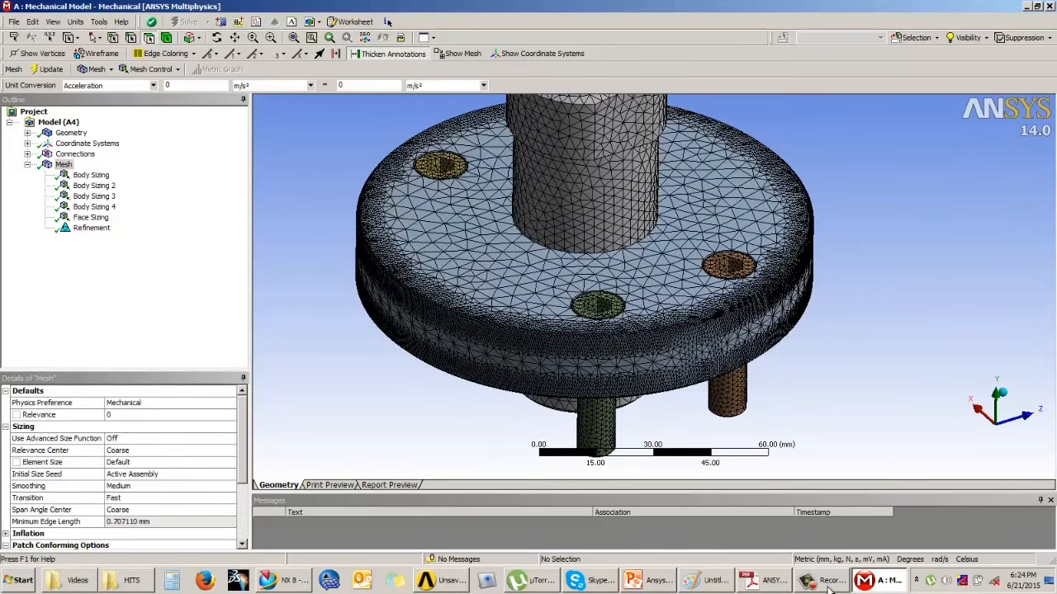